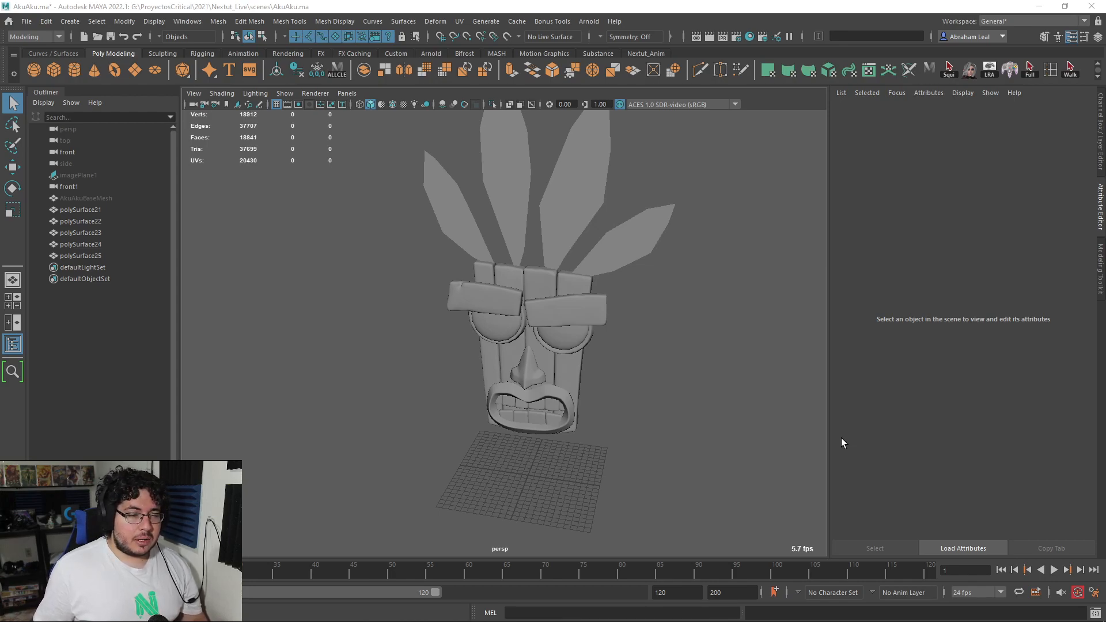
Step: Select the sculpted mask mesh without the feather planes above it
{"action": "left_click_drag", "start_coordinate": [691, 354], "coordinate": [686, 380], "text": "alt"}
{"action": "right_click_drag", "start_coordinate": [685, 380], "coordinate": [755, 357], "text": "alt"}
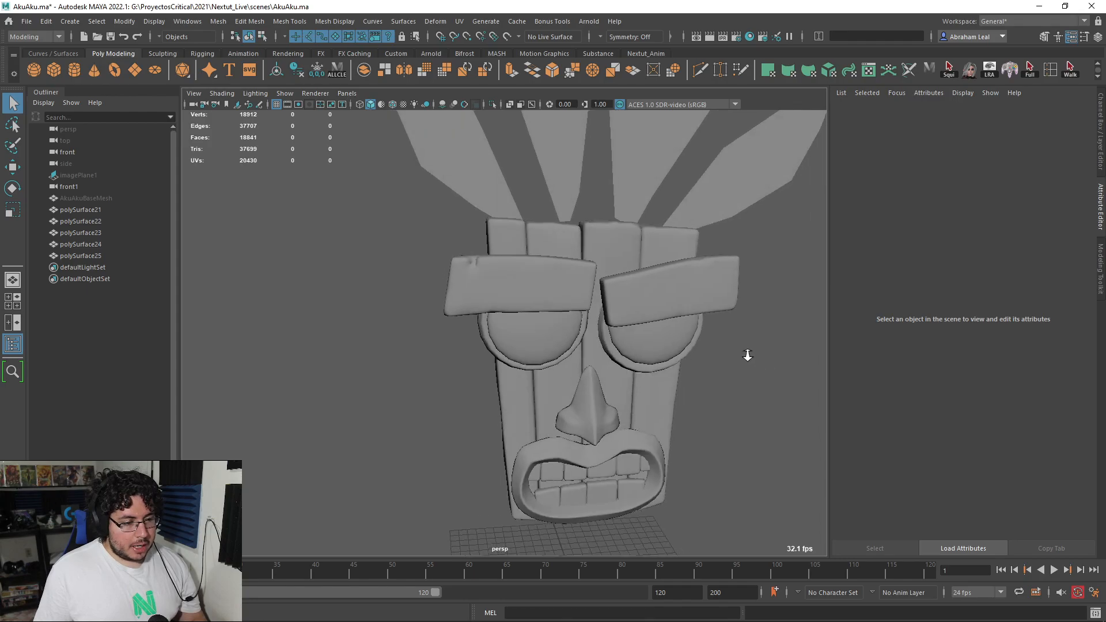
{"action": "left_click_drag", "start_coordinate": [755, 357], "coordinate": [654, 346], "text": "alt"}
{"action": "right_click_drag", "start_coordinate": [655, 347], "coordinate": [608, 347], "text": "alt"}
{"action": "middle_click_drag", "start_coordinate": [607, 347], "coordinate": [603, 331], "text": "alt"}
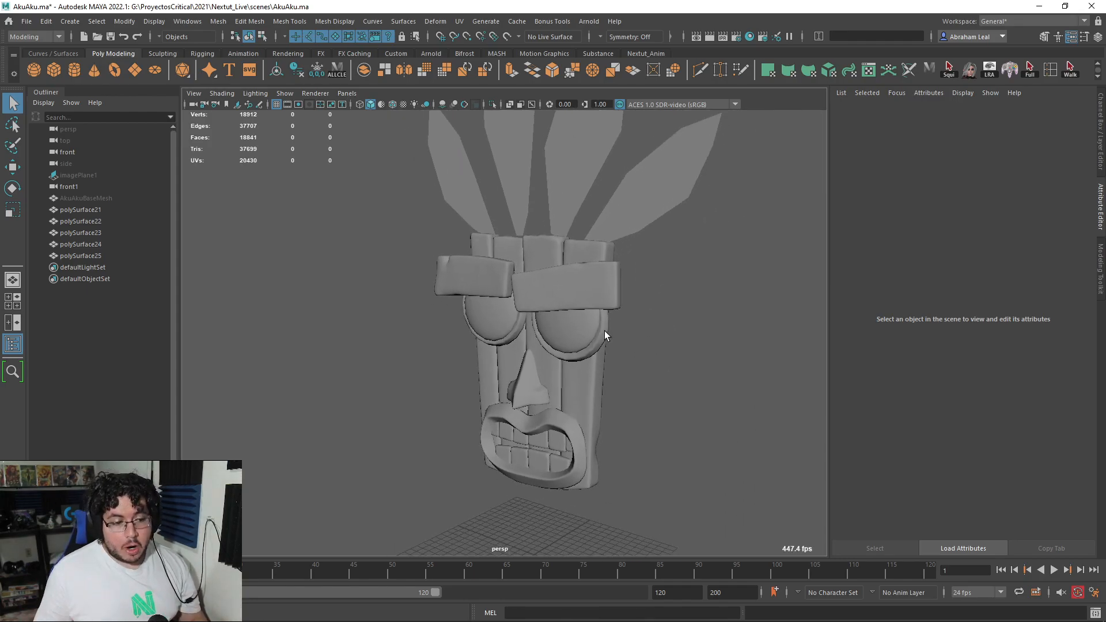
{"action": "left_click_drag", "start_coordinate": [664, 286], "coordinate": [348, 516]}
Step: Examine the mask mesh's wireframe topology from the front, the side and an angle
{"action": "left_click_drag", "start_coordinate": [446, 460], "coordinate": [518, 445], "text": "alt"}
{"action": "right_click_drag", "start_coordinate": [519, 444], "coordinate": [592, 429], "text": "alt"}
{"action": "left_click_drag", "start_coordinate": [594, 433], "coordinate": [662, 447], "text": "alt"}
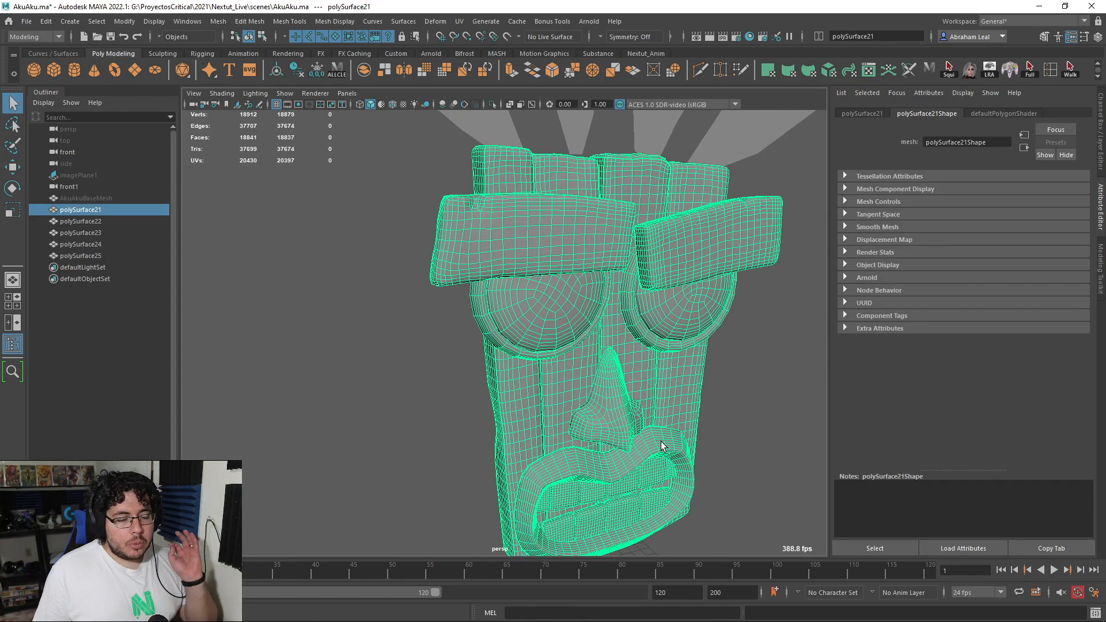
{"action": "left_click_drag", "start_coordinate": [707, 482], "coordinate": [669, 412], "text": "alt"}
{"action": "right_click_drag", "start_coordinate": [657, 413], "coordinate": [562, 409], "text": "alt"}
{"action": "left_click_drag", "start_coordinate": [622, 405], "coordinate": [592, 412], "text": "alt"}
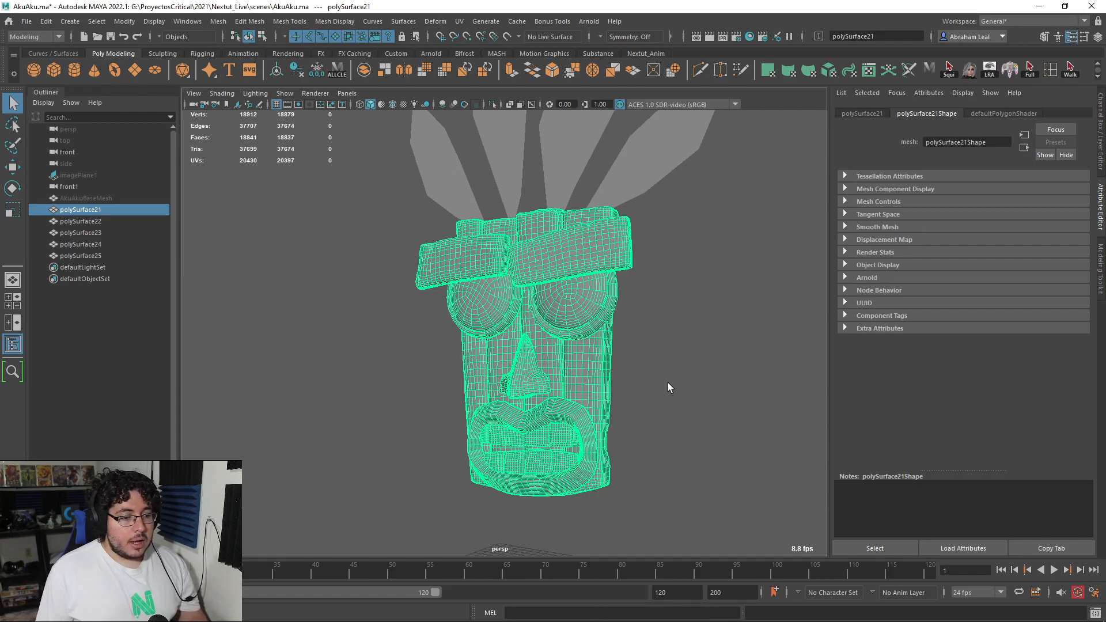
{"action": "left_click_drag", "start_coordinate": [708, 403], "coordinate": [635, 396], "text": "alt"}
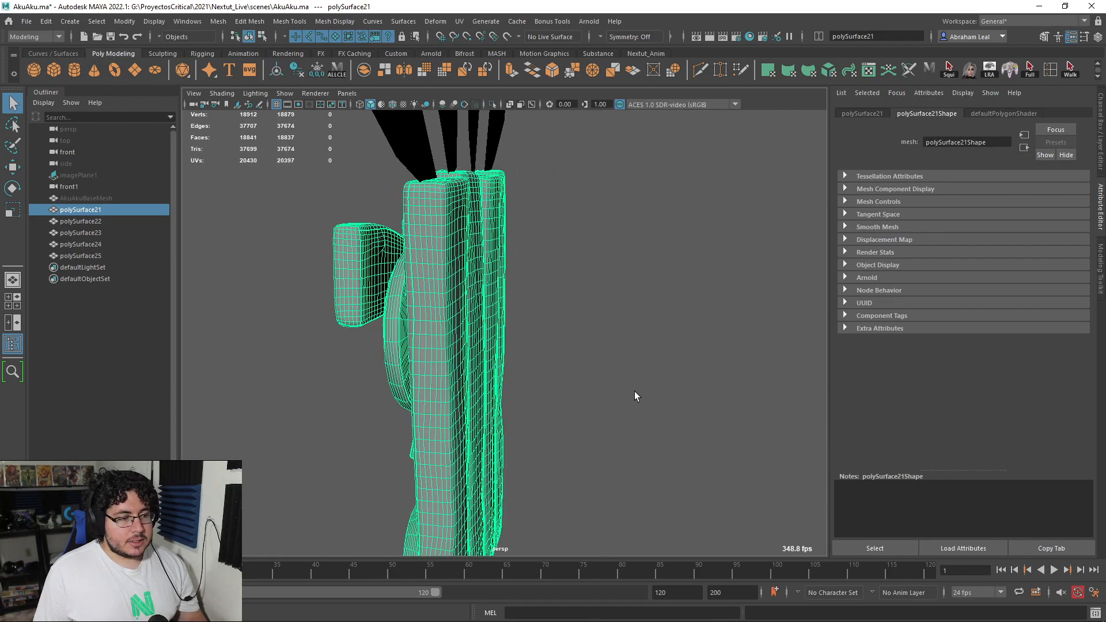
{"action": "left_click_drag", "start_coordinate": [588, 344], "coordinate": [540, 296], "text": "alt"}
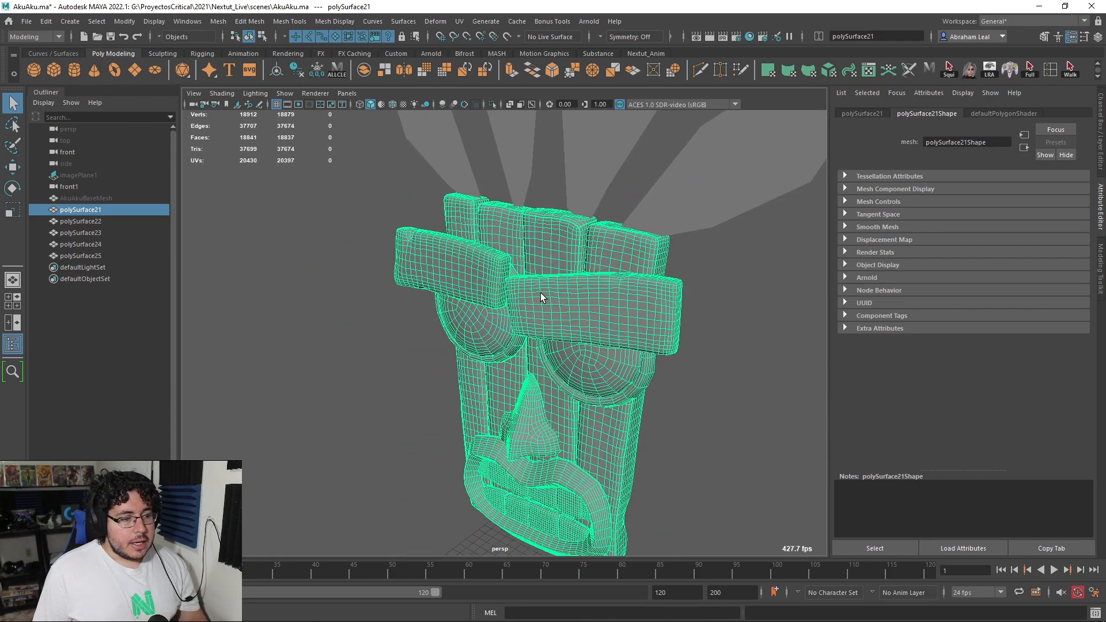
Step: Inspect the mask mesh's UV layout in the UV Editor, closing the editor and its toolkit when done
{"action": "left_click", "coordinate": [459, 21]}
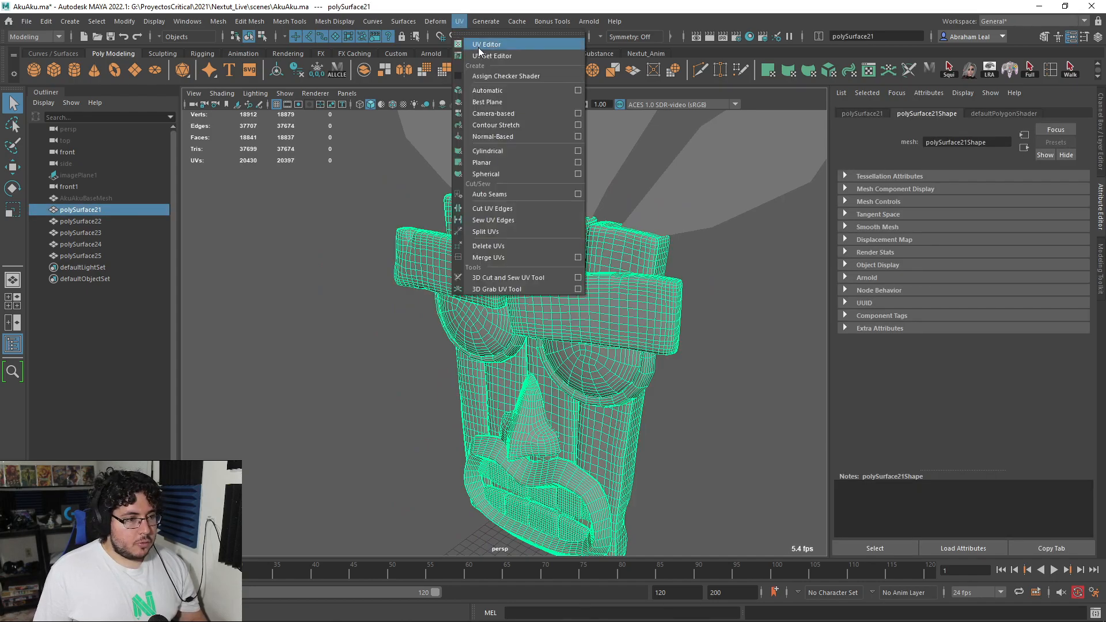
{"action": "left_click", "coordinate": [479, 45]}
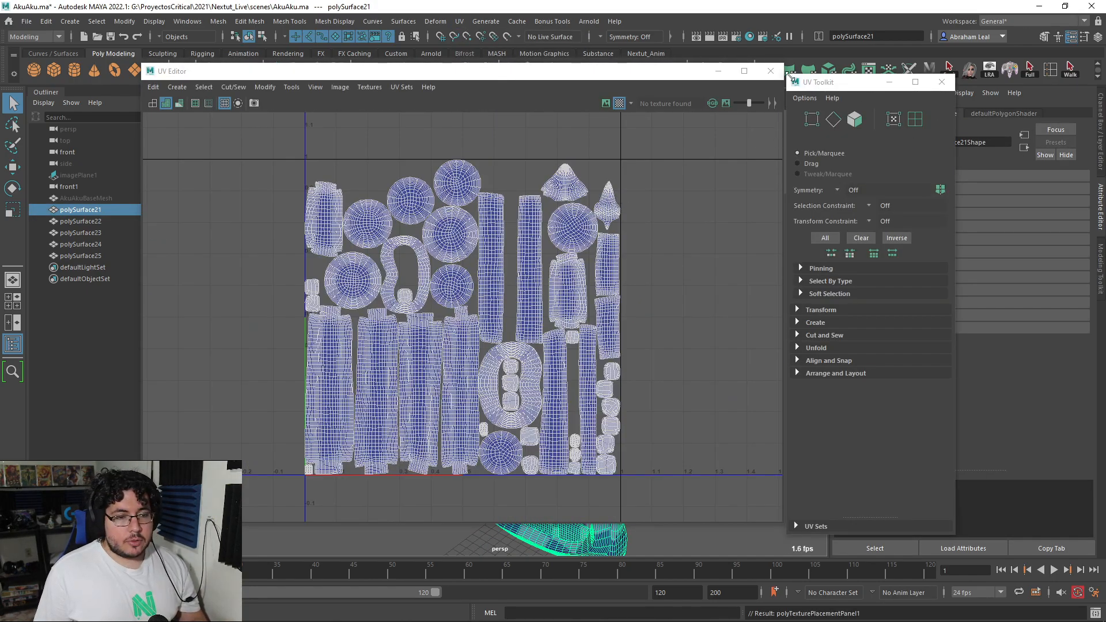
{"action": "left_click", "coordinate": [770, 71]}
{"action": "left_click", "coordinate": [941, 82]}
{"action": "left_click", "coordinate": [706, 300]}
{"action": "left_click", "coordinate": [686, 347]}
Step: Export the selected mask mesh as the OBJ file AkuAku_uvReady into the project's assets/AkuAku folder
{"action": "left_click", "coordinate": [26, 21]}
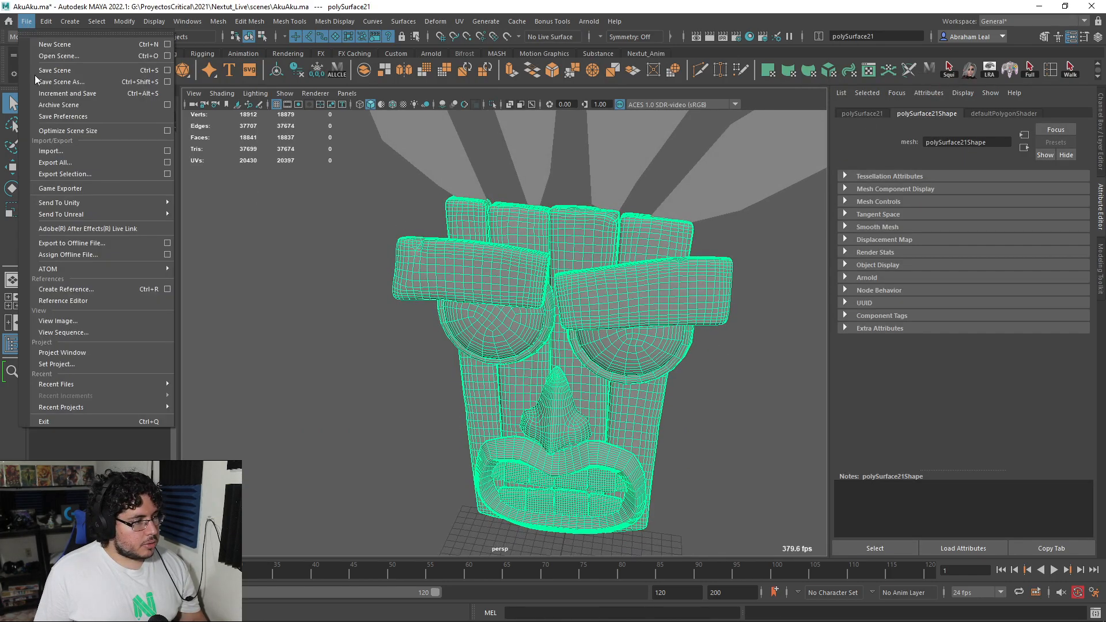
{"action": "left_click", "coordinate": [85, 174]}
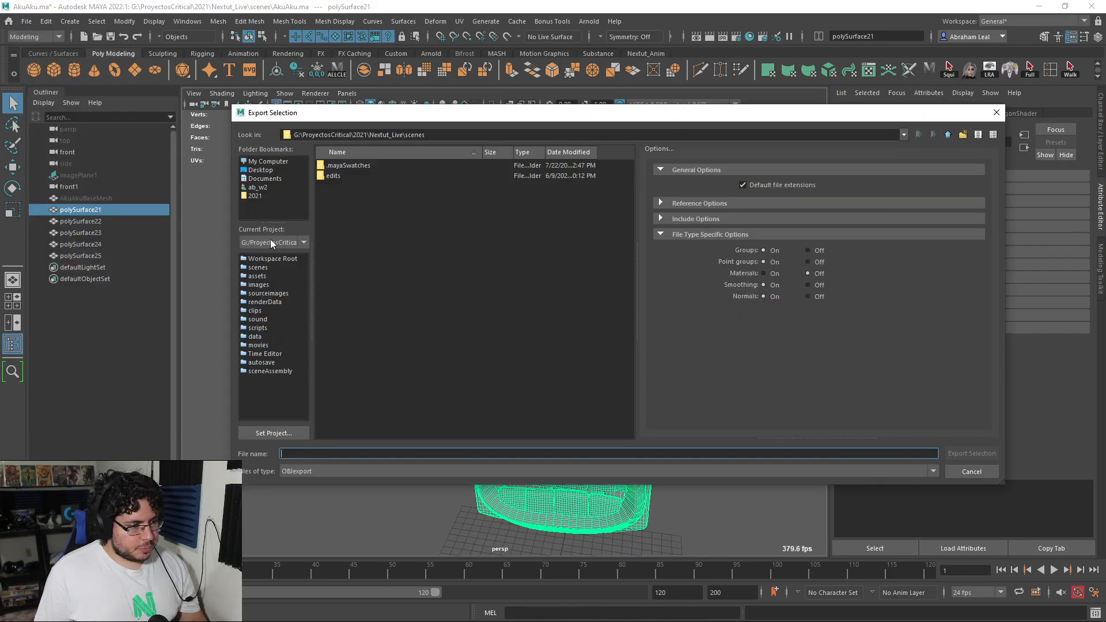
{"action": "left_click", "coordinate": [257, 275]}
{"action": "double_click", "coordinate": [331, 167]}
{"action": "left_click", "coordinate": [340, 453]}
{"action": "type", "text": "AkuAku_uvReady"}
{"action": "key", "text": "Return"}
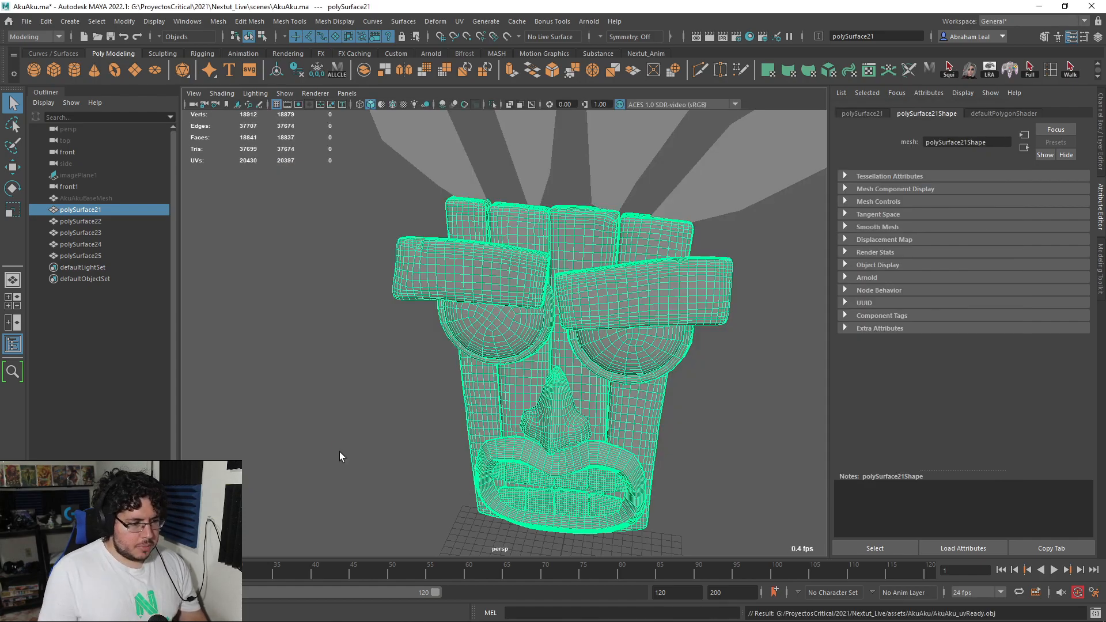
Step: Select the four flat feather meshes above the mask
{"action": "left_click", "coordinate": [685, 373]}
{"action": "right_click_drag", "start_coordinate": [795, 207], "coordinate": [656, 217], "text": "alt"}
{"action": "left_click_drag", "start_coordinate": [655, 217], "coordinate": [513, 277]}
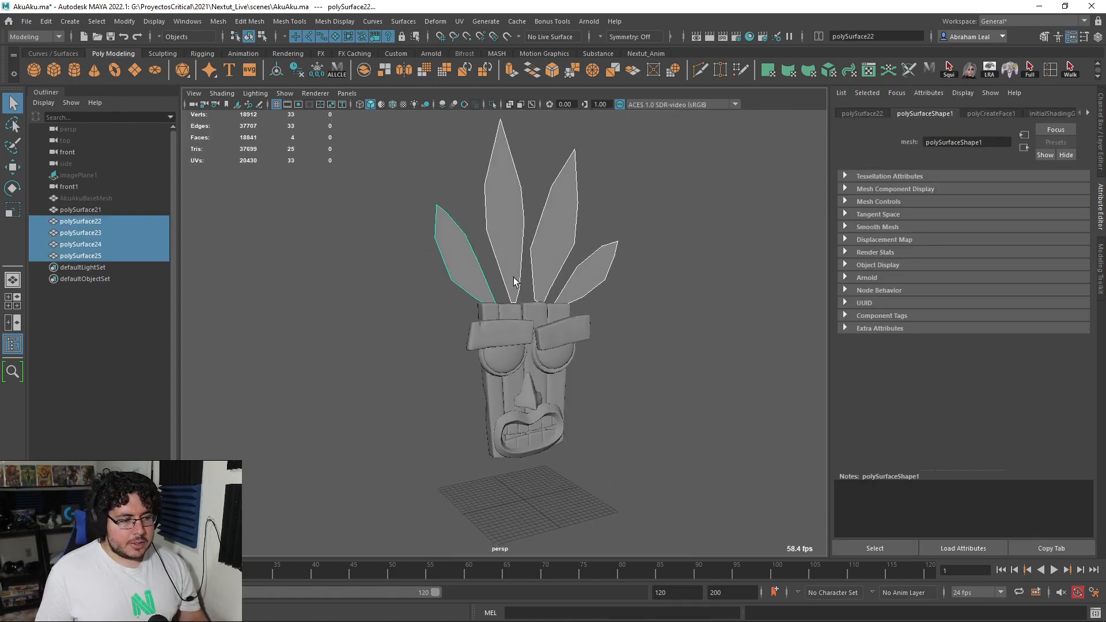
{"action": "scroll", "coordinate": [513, 278], "scroll_direction": "up", "scroll_amount": 2}
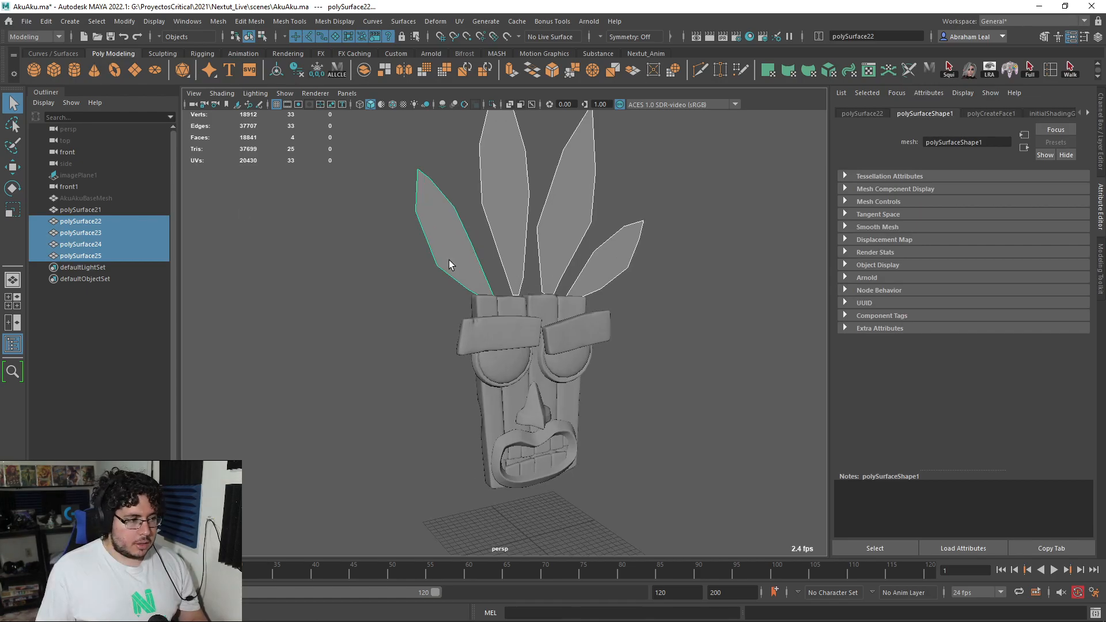
Step: Unhide the imagePlane1 reference and view its colored feathers beside the mask model
{"action": "left_click", "coordinate": [128, 176]}
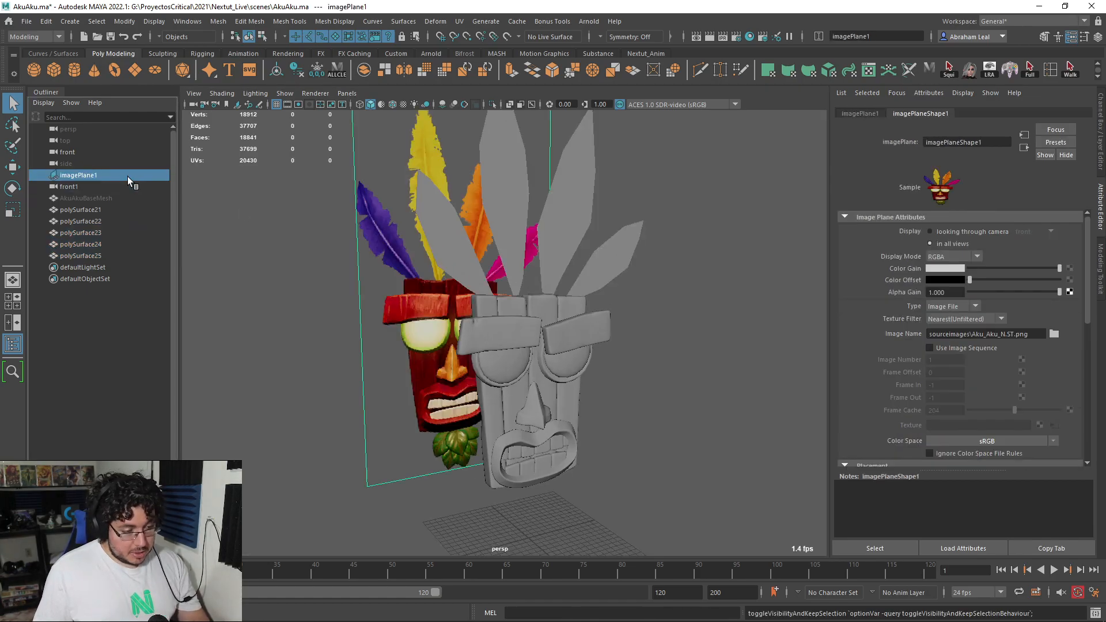
{"action": "left_click_drag", "start_coordinate": [653, 334], "coordinate": [575, 333], "text": "alt"}
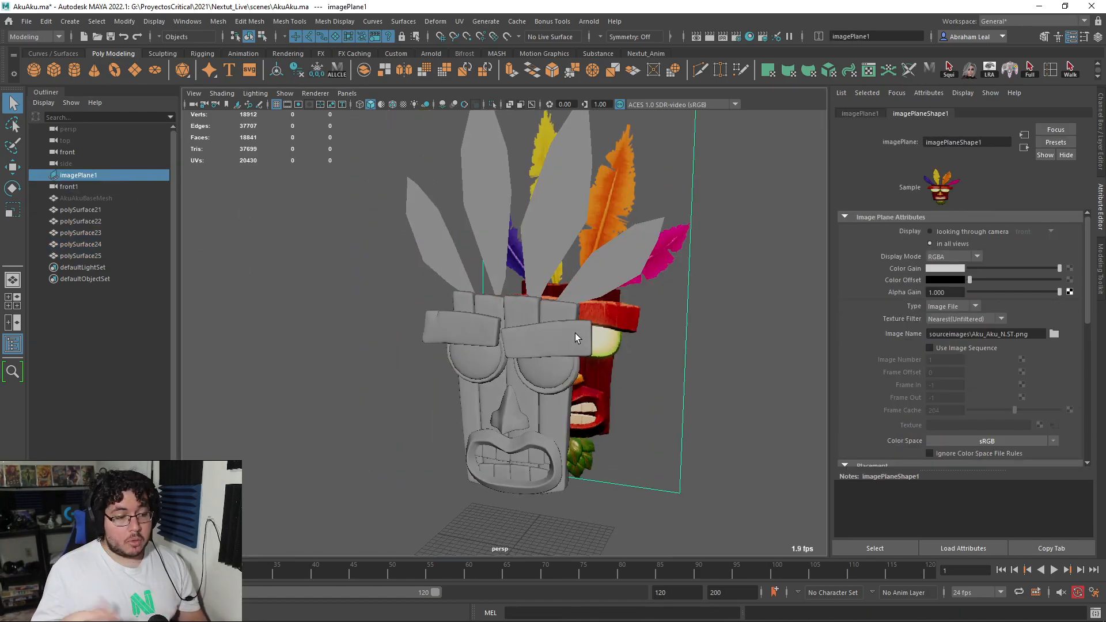
{"action": "left_click_drag", "start_coordinate": [656, 322], "coordinate": [544, 306], "text": "alt"}
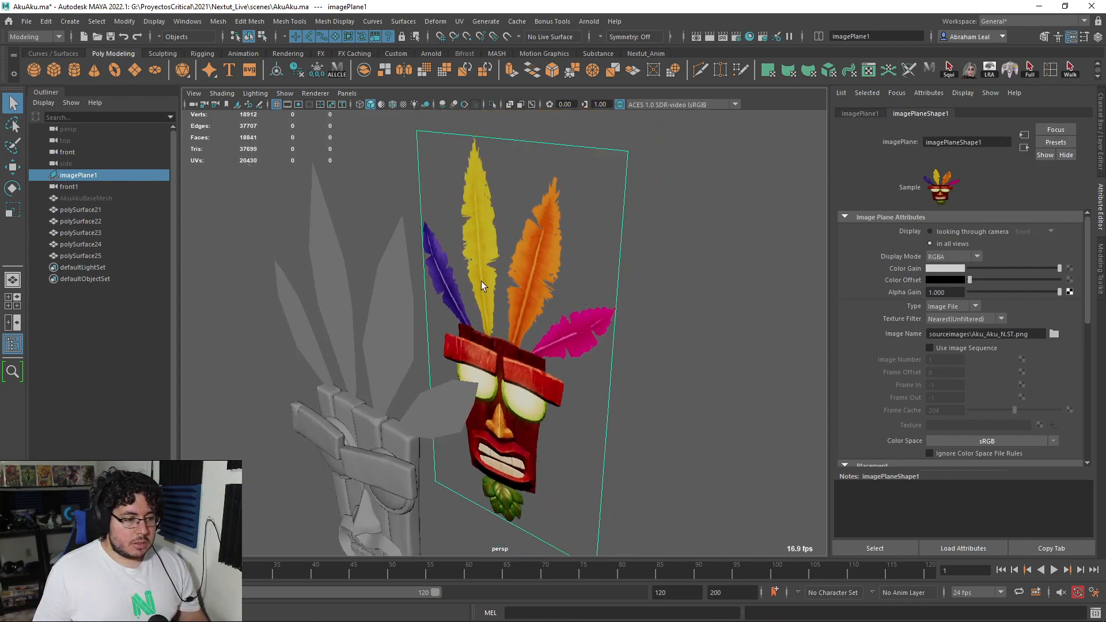
{"action": "middle_click_drag", "start_coordinate": [551, 331], "coordinate": [599, 305], "text": "alt"}
{"action": "scroll", "coordinate": [611, 306], "scroll_direction": "up", "scroll_amount": 3}
Step: Launch Adobe Substance 3D Painter and dismiss its welcome window
{"action": "key", "text": "alt+Tab"}
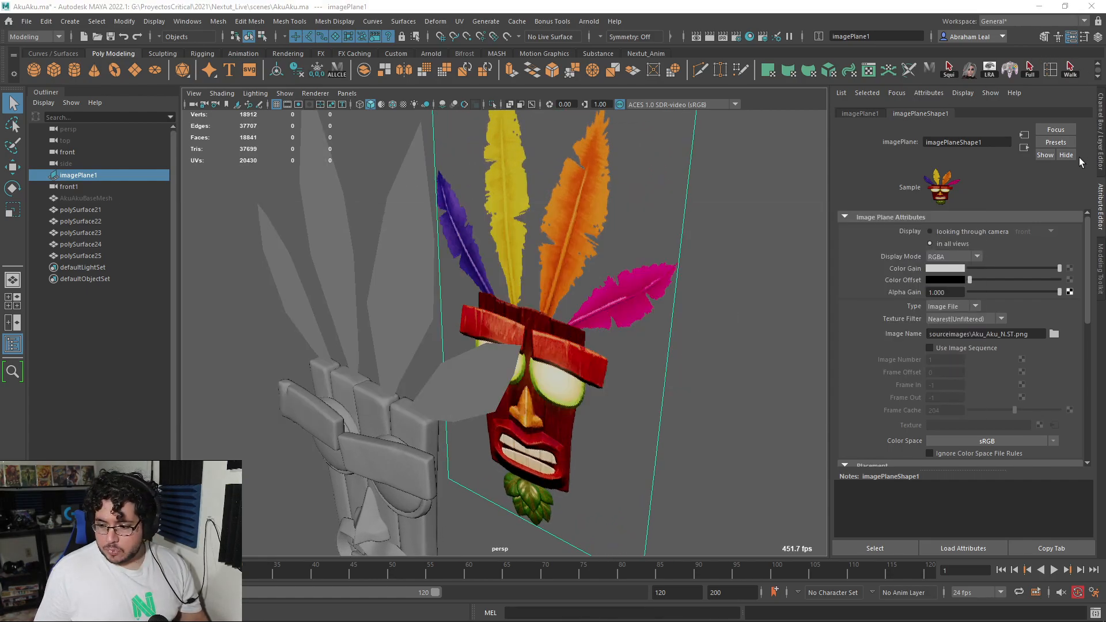
{"action": "key", "text": "super"}
{"action": "type", "text": "sub"}
{"action": "key", "text": "Down"}
{"action": "key", "text": "Return"}
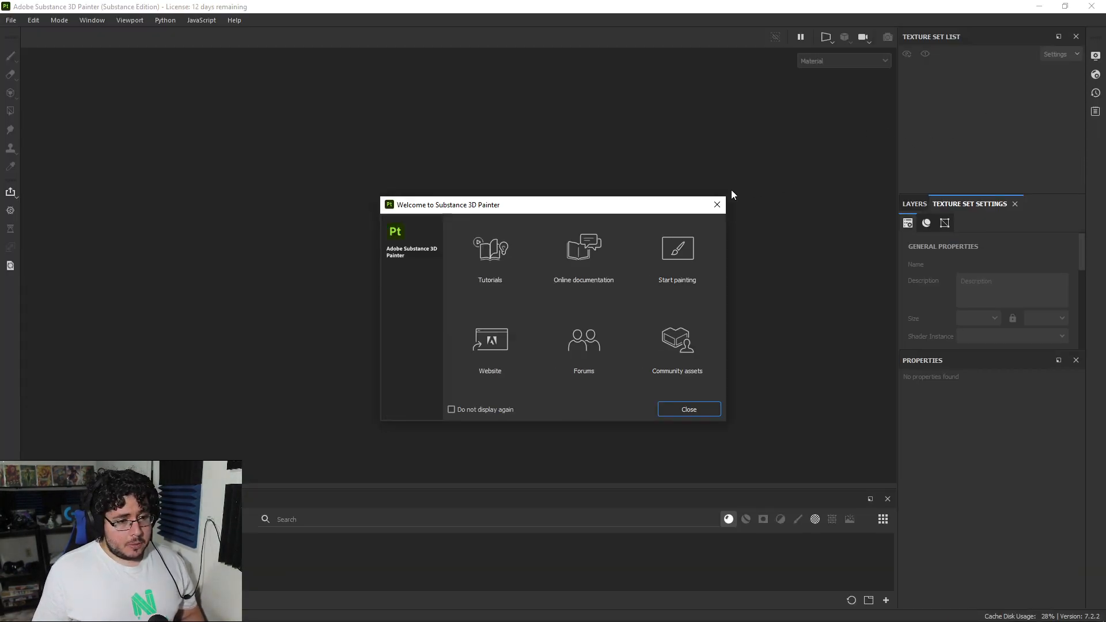
{"action": "left_click", "coordinate": [717, 204]}
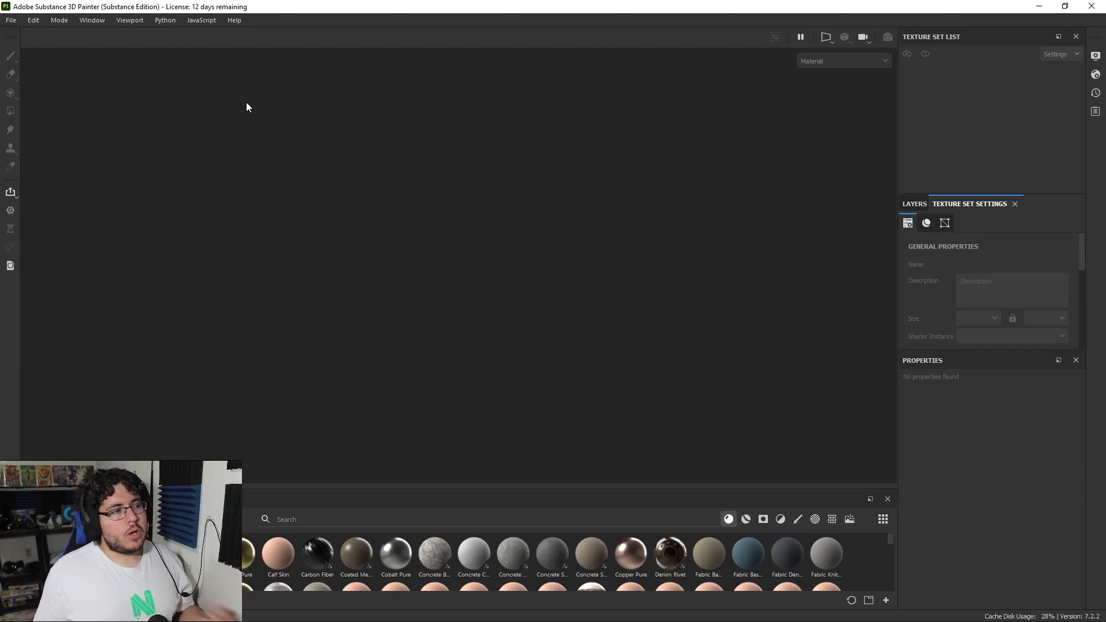
Step: Start a new project and load AkuAku_uvReady from 2021/Nextut_Live/assets/AkuAku as its mesh file
{"action": "left_click", "coordinate": [13, 22]}
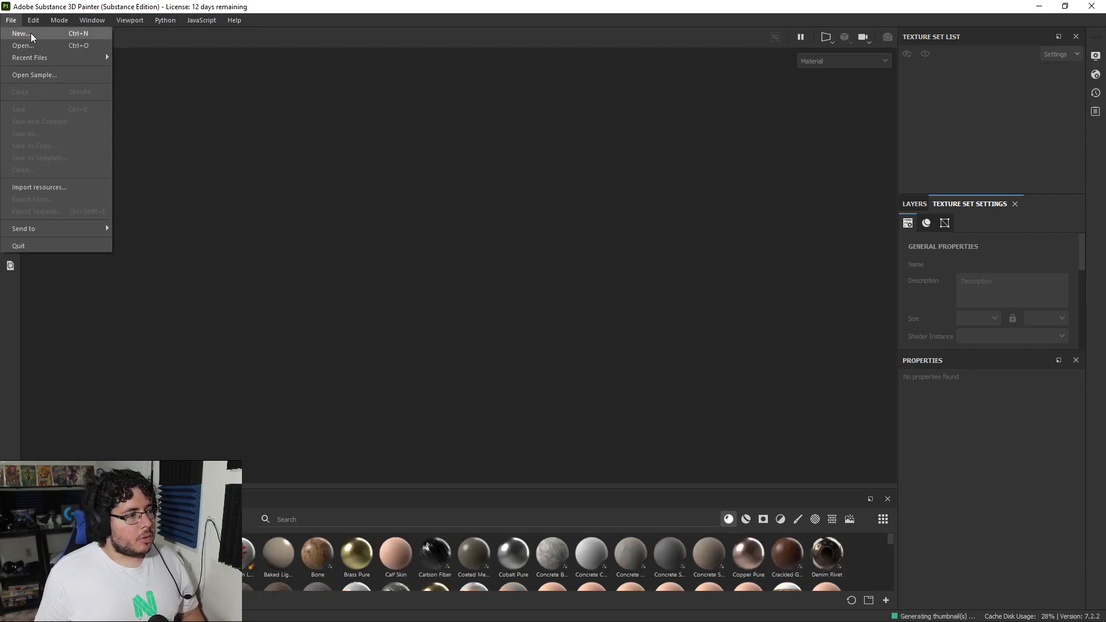
{"action": "left_click", "coordinate": [17, 34]}
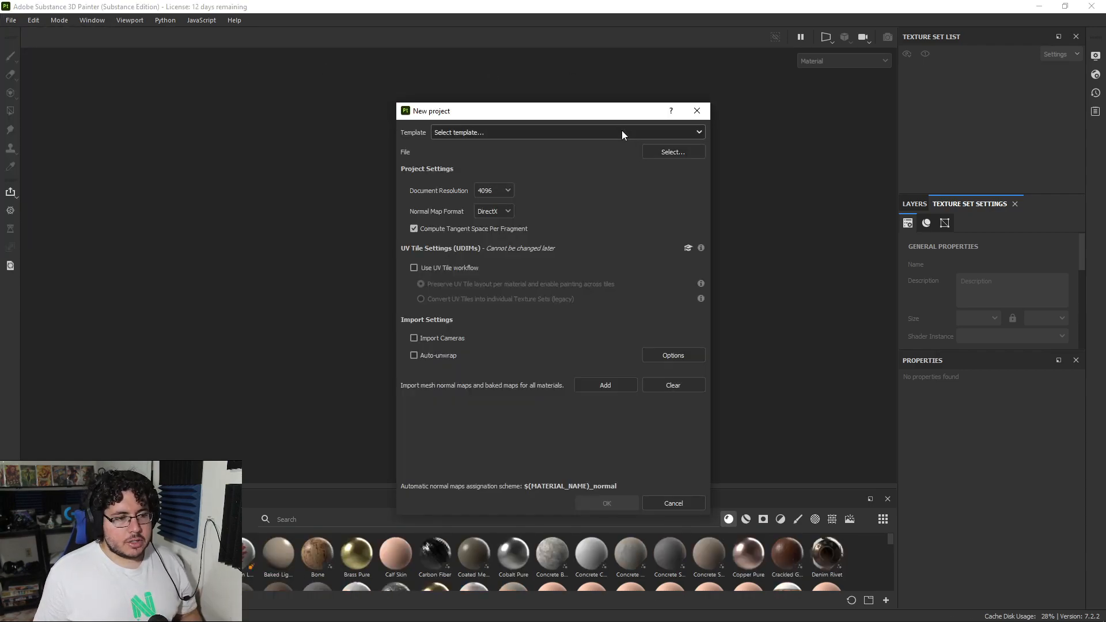
{"action": "left_click", "coordinate": [658, 150]}
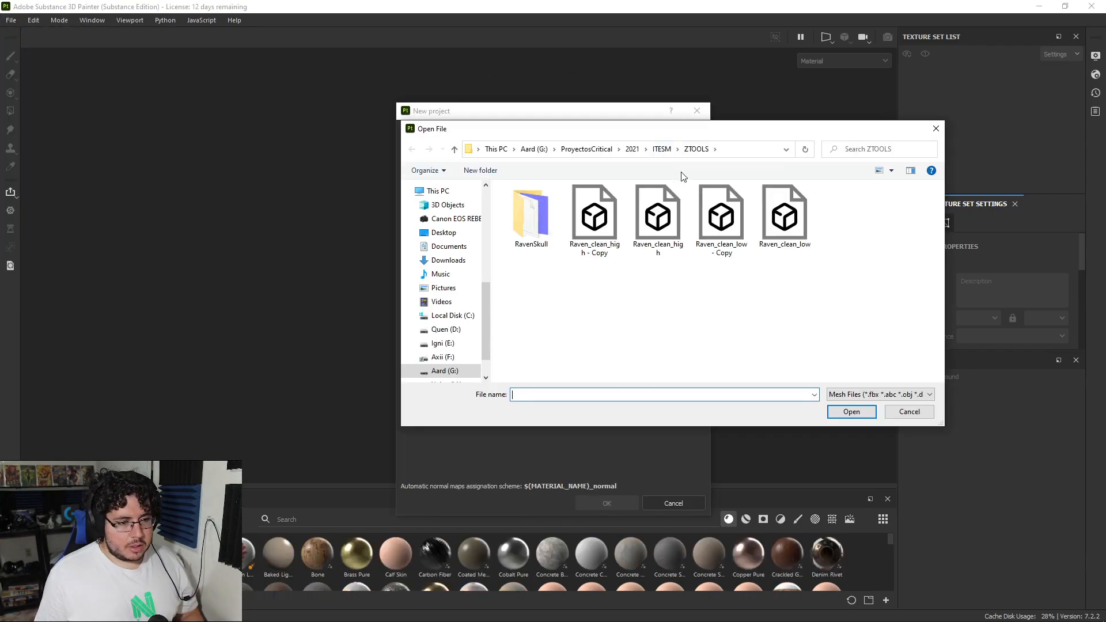
{"action": "left_click", "coordinate": [598, 149]}
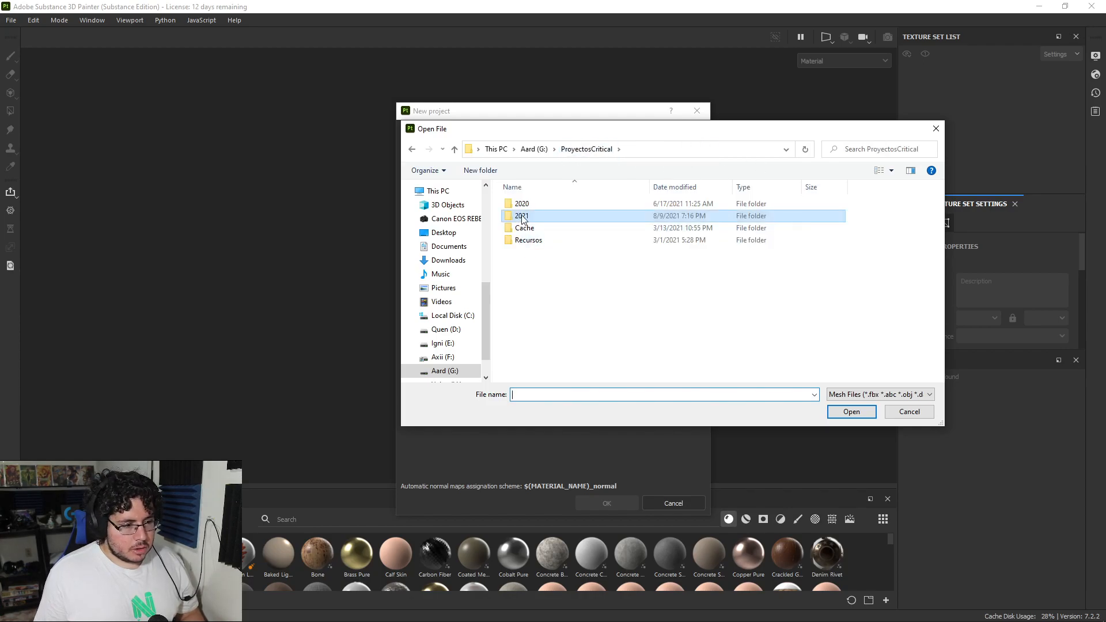
{"action": "double_click", "coordinate": [522, 217]}
{"action": "scroll", "coordinate": [533, 346], "scroll_direction": "down", "scroll_amount": 3}
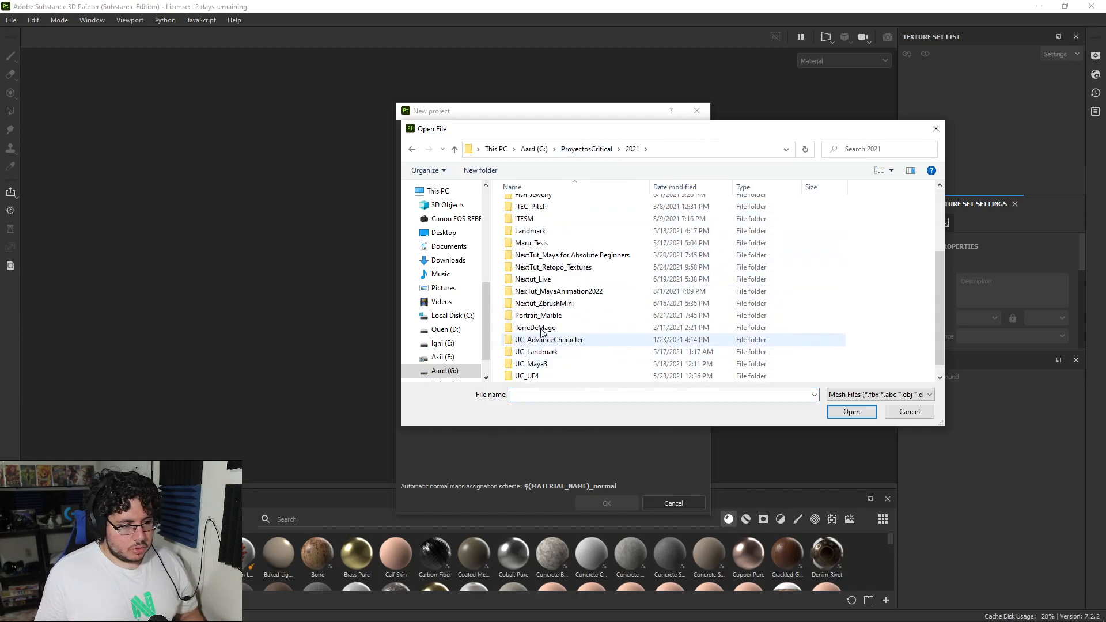
{"action": "double_click", "coordinate": [526, 282]}
{"action": "double_click", "coordinate": [527, 205]}
{"action": "double_click", "coordinate": [529, 208]}
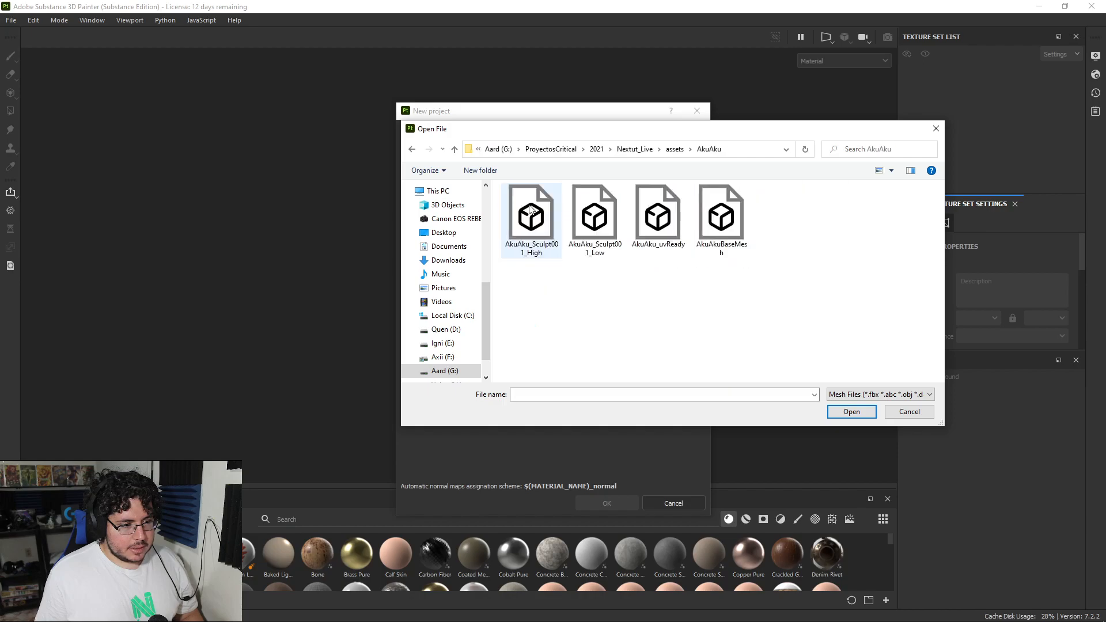
{"action": "left_click", "coordinate": [662, 222]}
{"action": "left_click", "coordinate": [862, 415]}
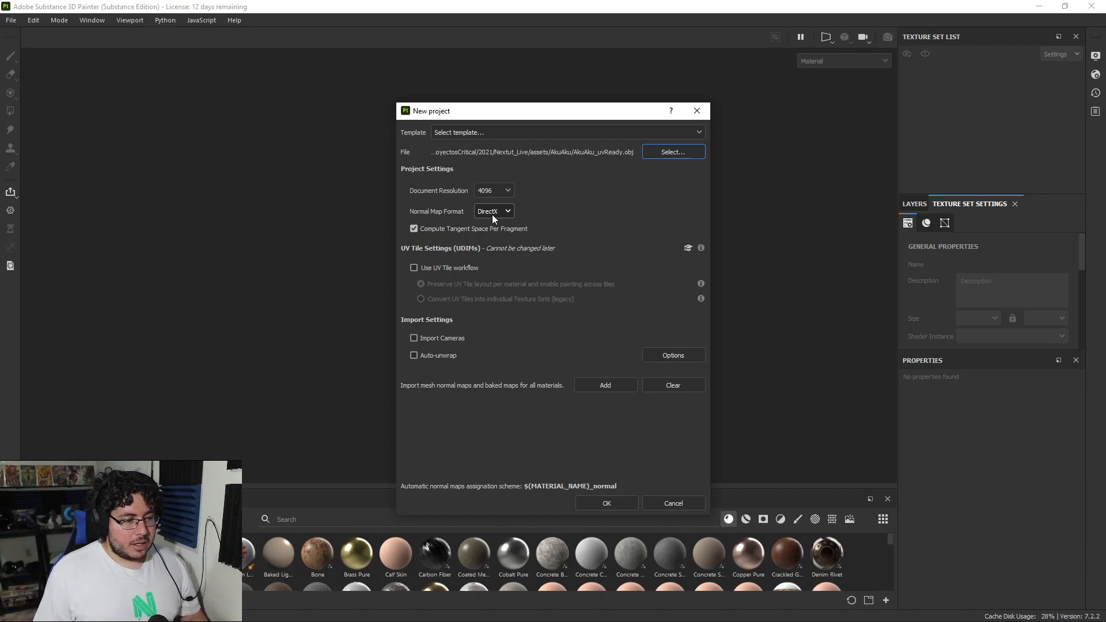
Step: Disable Compute Tangent Space Per Fragment and create the project with the mask mesh
{"action": "left_click", "coordinate": [413, 229]}
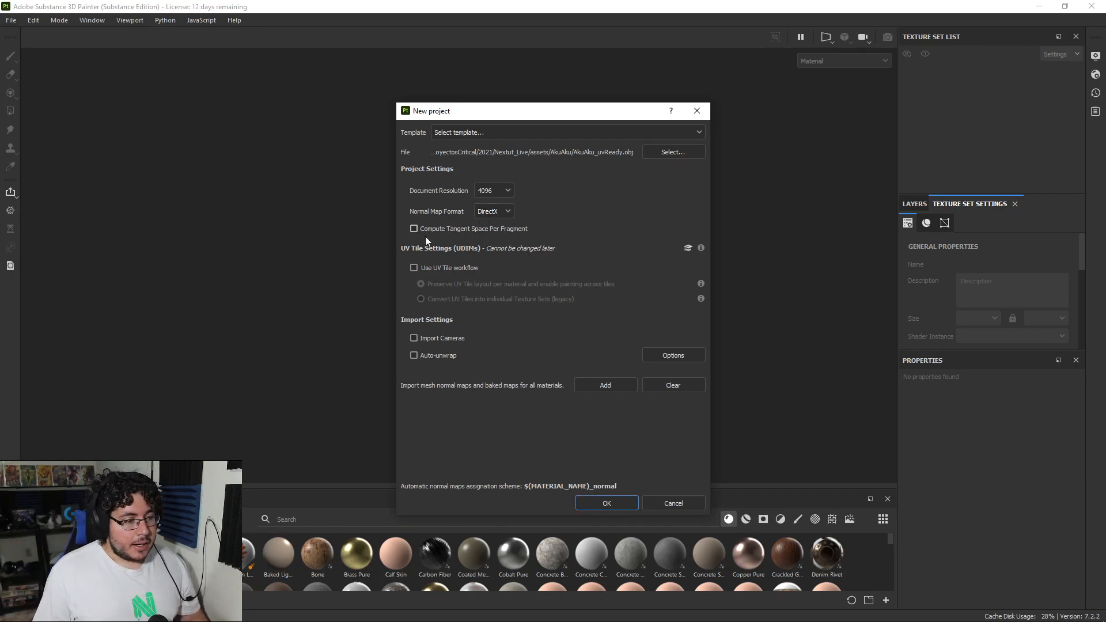
{"action": "left_click", "coordinate": [613, 501]}
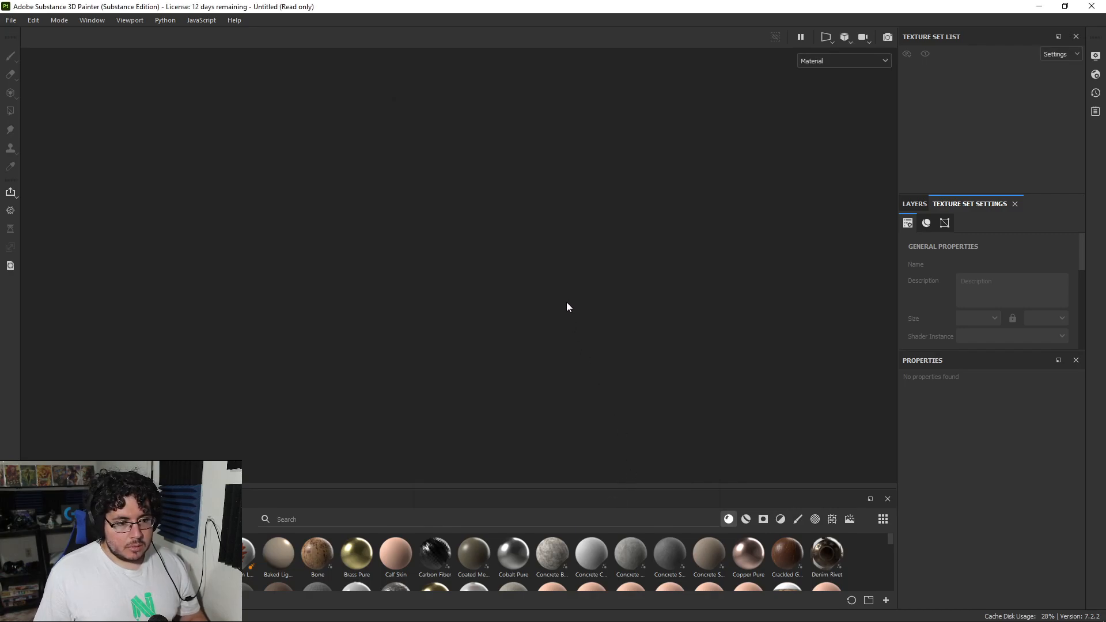
{"action": "mouse_move", "coordinate": [610, 279]}
{"action": "left_mouse_down", "text": "alt"}
{"action": "mouse_move", "coordinate": [352, 268]}
{"action": "mouse_move", "coordinate": [209, 283]}
{"action": "mouse_move", "coordinate": [588, 277]}
{"action": "mouse_move", "coordinate": [461, 271]}
{"action": "mouse_move", "coordinate": [561, 268]}
{"action": "mouse_move", "coordinate": [844, 314]}
{"action": "mouse_move", "coordinate": [637, 424]}
{"action": "mouse_move", "coordinate": [591, 292]}
{"action": "mouse_move", "coordinate": [528, 273]}
{"action": "left_mouse_up", "text": "alt"}
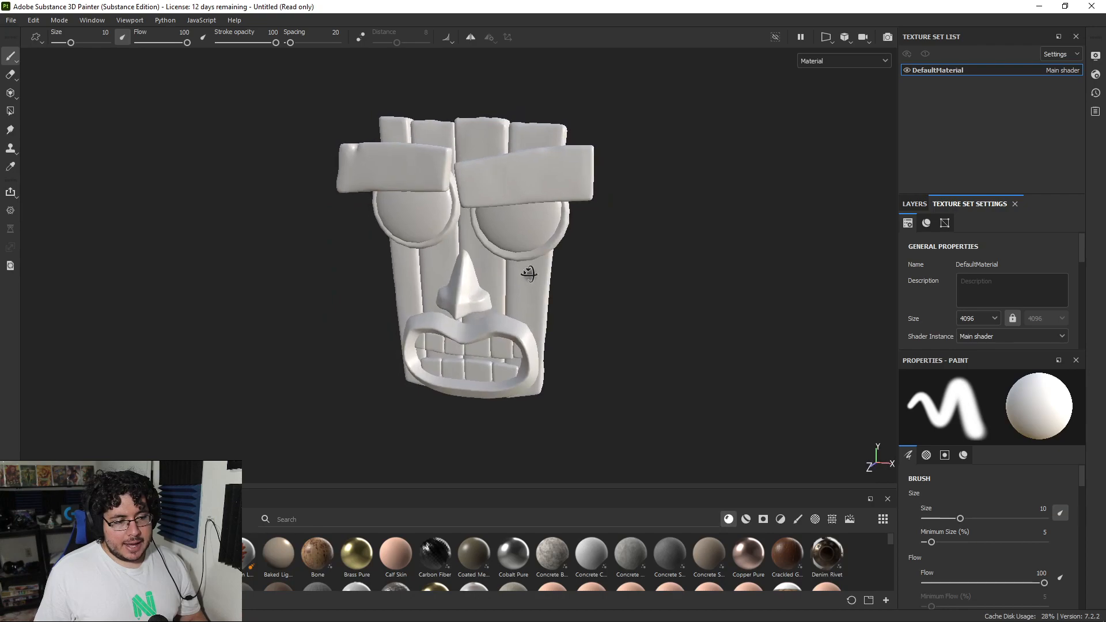
{"action": "scroll", "coordinate": [662, 311], "scroll_direction": "up", "scroll_amount": 2}
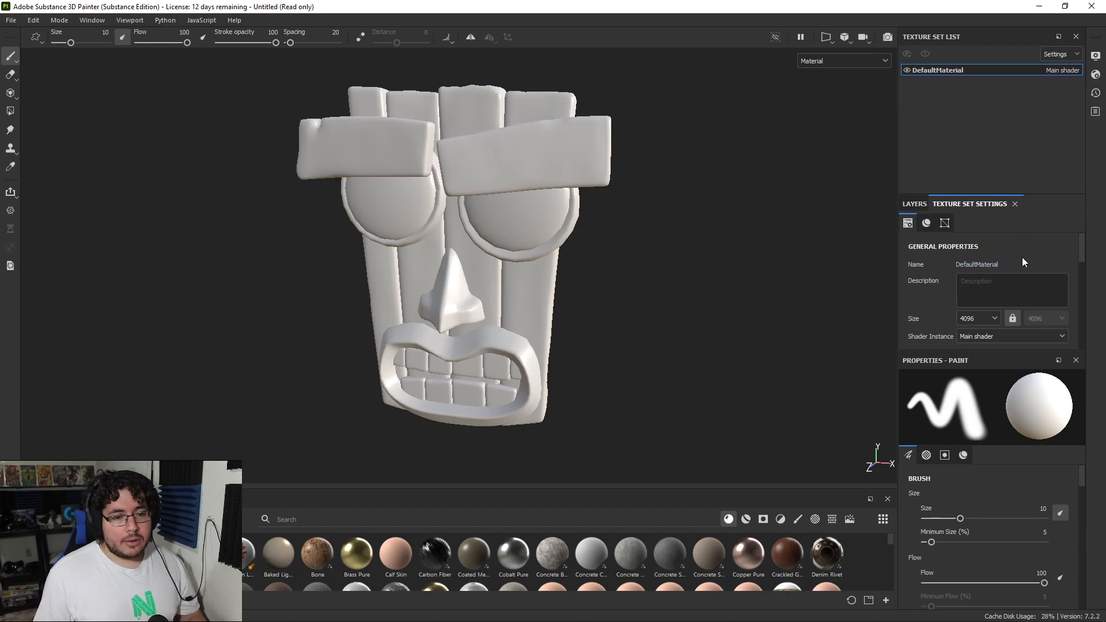
Step: Open the mesh map baking settings and set the output size to 4096
{"action": "scroll", "coordinate": [1019, 254], "scroll_direction": "down", "scroll_amount": 8}
{"action": "scroll", "coordinate": [1031, 265], "scroll_direction": "down", "scroll_amount": 3}
{"action": "left_click", "coordinate": [1028, 309]}
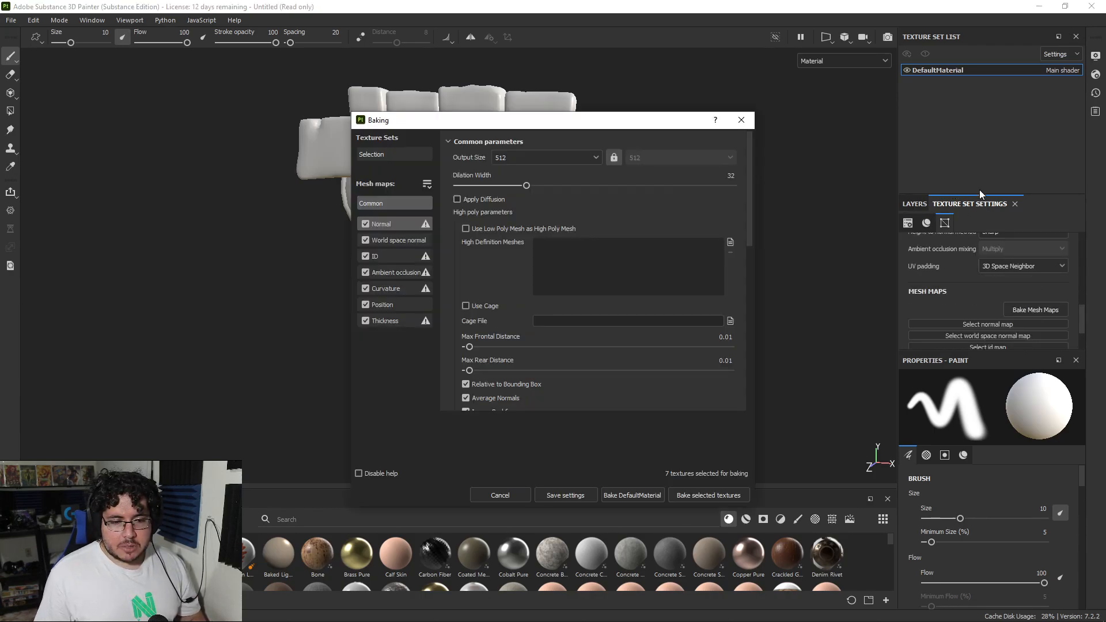
{"action": "left_click", "coordinate": [562, 158]}
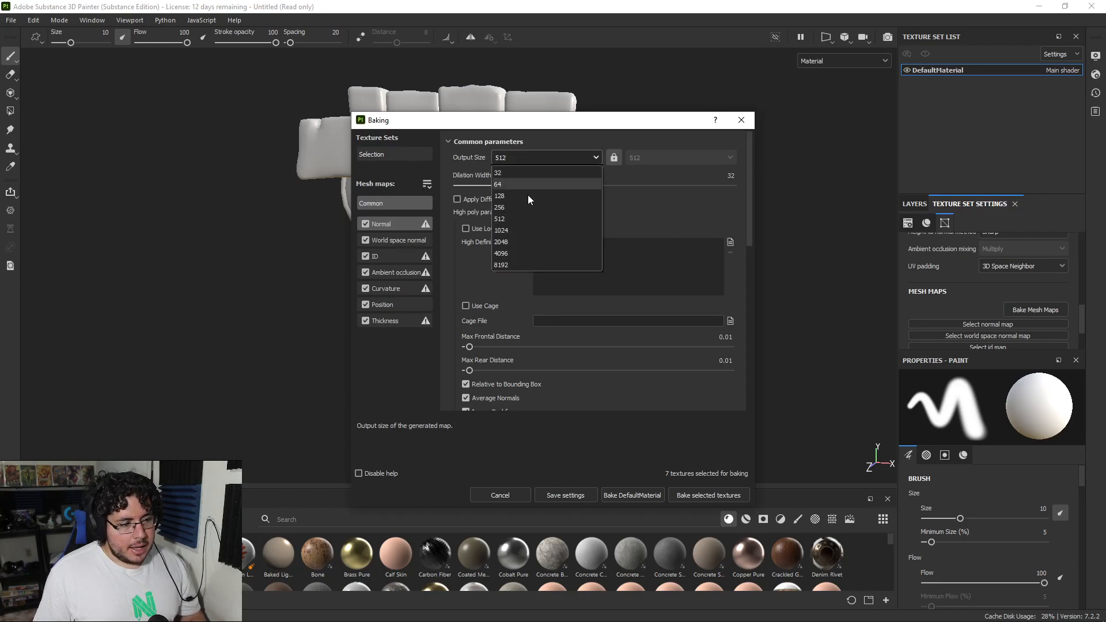
{"action": "left_click", "coordinate": [523, 253]}
Step: Load AkuAku_Sculpt001_High as the high definition mesh for the bake
{"action": "left_click", "coordinate": [730, 242]}
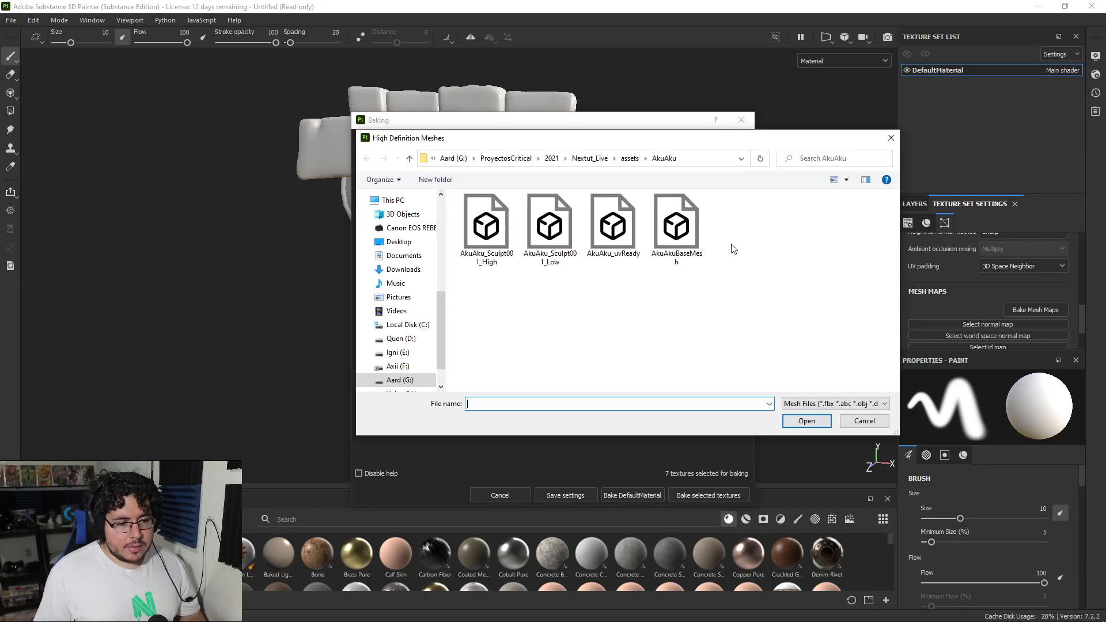
{"action": "left_click", "coordinate": [503, 230]}
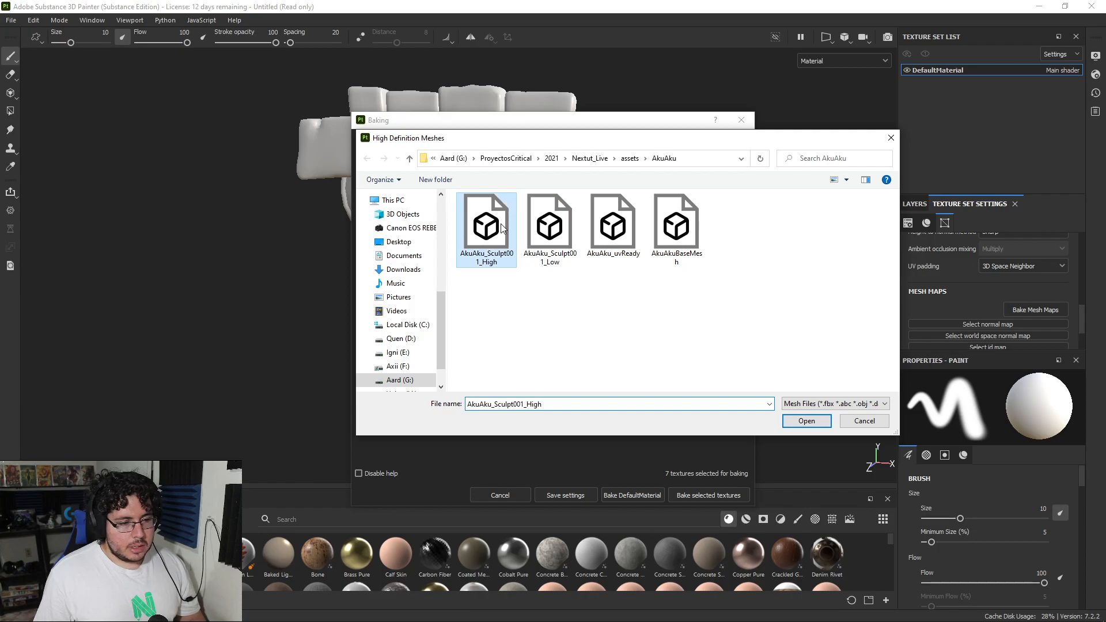
{"action": "left_click", "coordinate": [806, 421]}
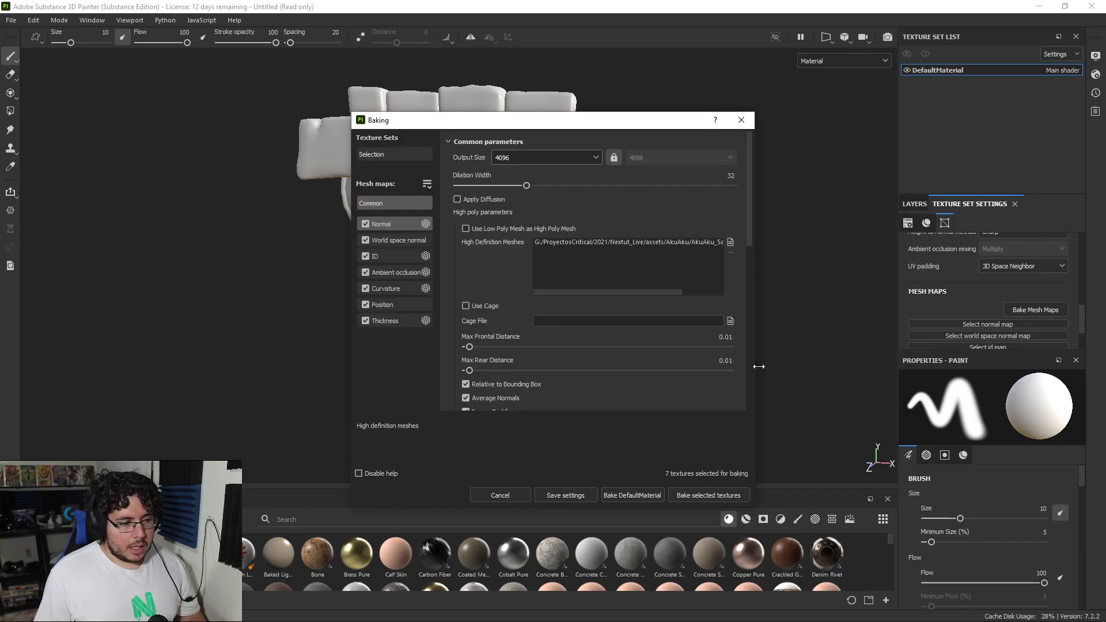
Step: Bake the seven selected mesh maps for DefaultMaterial and close the baking report
{"action": "left_click_drag", "start_coordinate": [580, 118], "coordinate": [883, 90]}
{"action": "left_click", "coordinate": [1000, 465]}
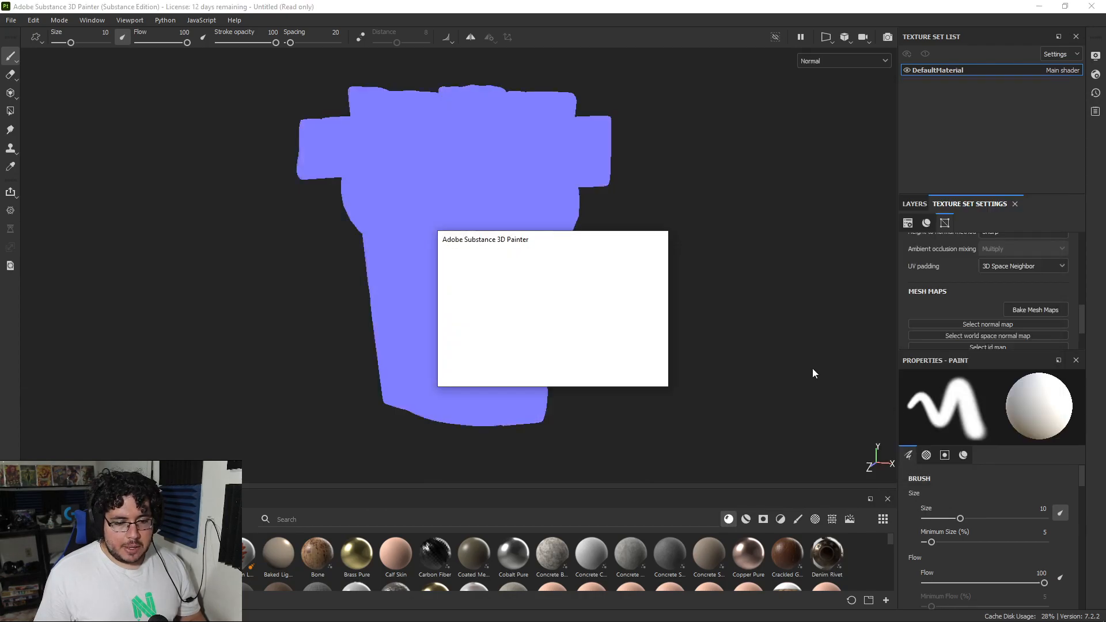
{"action": "left_click_drag", "start_coordinate": [556, 230], "coordinate": [651, 160]}
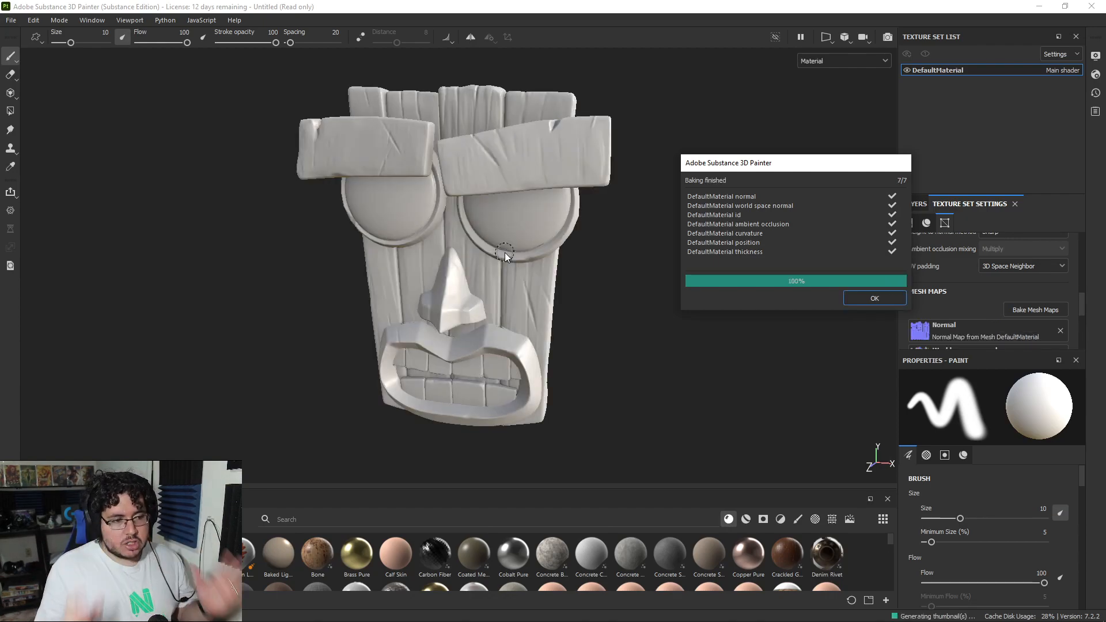
{"action": "left_click", "coordinate": [874, 299]}
Step: Examine the baked plank grain, brows, eyes, nose and mouth on the mask from several angles and distances
{"action": "mouse_move", "coordinate": [668, 299]}
{"action": "left_mouse_down", "text": "alt"}
{"action": "mouse_move", "coordinate": [703, 277]}
{"action": "mouse_move", "coordinate": [770, 284]}
{"action": "mouse_move", "coordinate": [685, 354]}
{"action": "mouse_move", "coordinate": [558, 244]}
{"action": "mouse_move", "coordinate": [633, 288]}
{"action": "mouse_move", "coordinate": [705, 259]}
{"action": "mouse_move", "coordinate": [728, 205]}
{"action": "mouse_move", "coordinate": [412, 229]}
{"action": "mouse_move", "coordinate": [587, 247]}
{"action": "mouse_move", "coordinate": [683, 197]}
{"action": "mouse_move", "coordinate": [484, 247]}
{"action": "mouse_move", "coordinate": [660, 270]}
{"action": "left_mouse_up", "text": "alt"}
{"action": "scroll", "coordinate": [660, 270], "scroll_direction": "down", "scroll_amount": 3}
{"action": "middle_click_drag", "start_coordinate": [700, 442], "coordinate": [677, 356], "text": "alt"}
{"action": "scroll", "coordinate": [677, 356], "scroll_direction": "up", "scroll_amount": 3}
{"action": "left_click_drag", "start_coordinate": [677, 356], "coordinate": [652, 289], "text": "alt"}
{"action": "scroll", "coordinate": [652, 289], "scroll_direction": "down", "scroll_amount": 2}
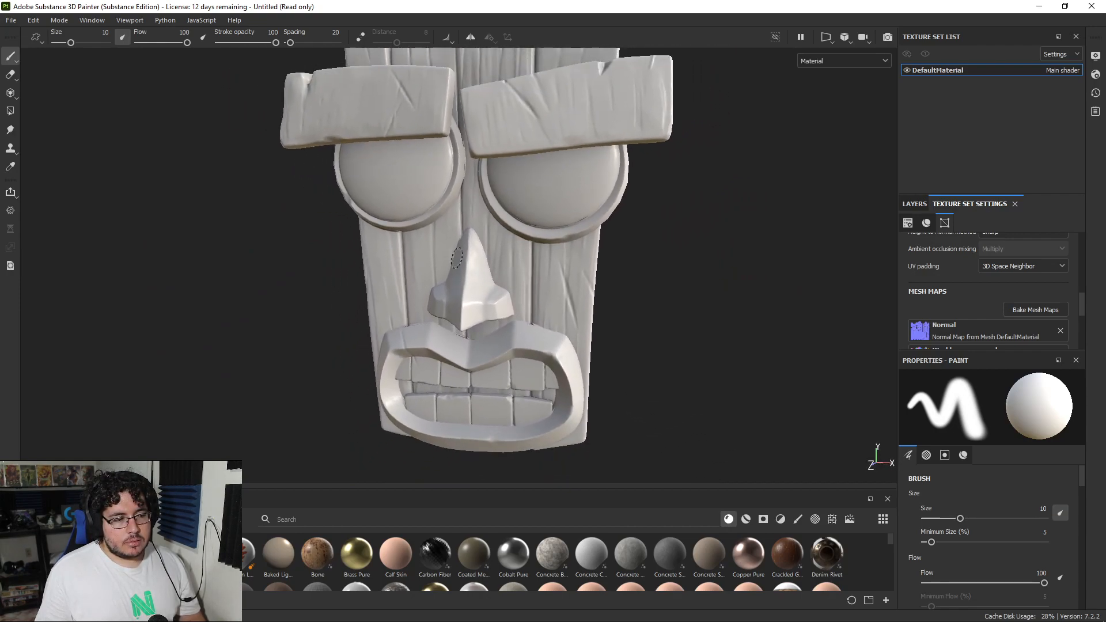
{"action": "left_click_drag", "start_coordinate": [457, 257], "coordinate": [498, 270], "text": "alt"}
{"action": "scroll", "coordinate": [698, 325], "scroll_direction": "up", "scroll_amount": 2}
{"action": "middle_click_drag", "start_coordinate": [498, 271], "coordinate": [464, 385], "text": "alt"}
{"action": "scroll", "coordinate": [464, 384], "scroll_direction": "down", "scroll_amount": 2}
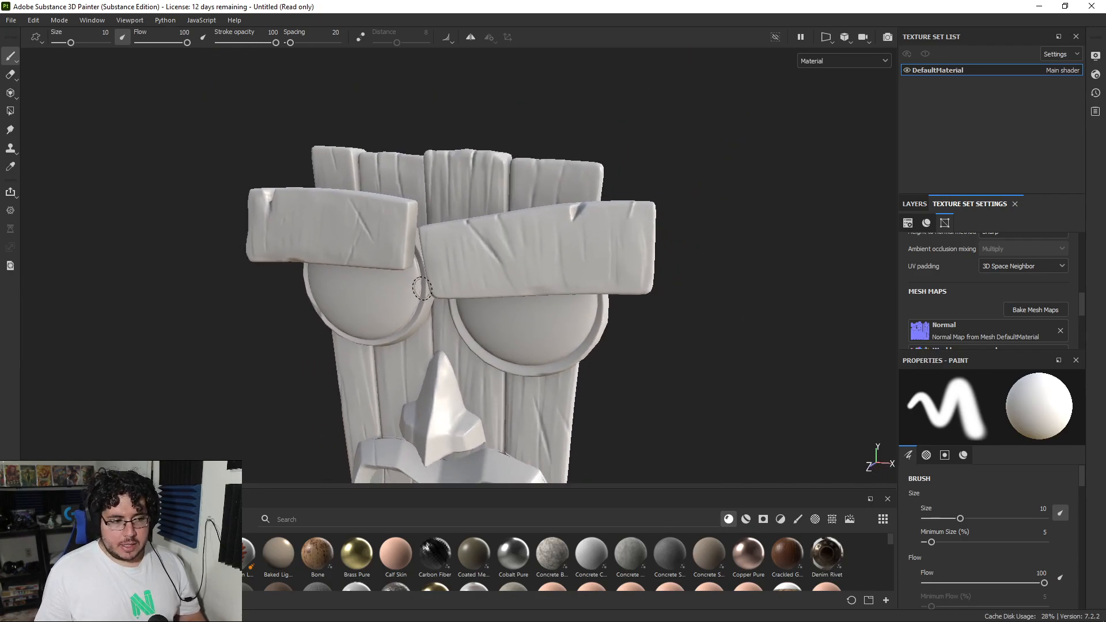
{"action": "middle_click_drag", "start_coordinate": [555, 322], "coordinate": [592, 303], "text": "alt"}
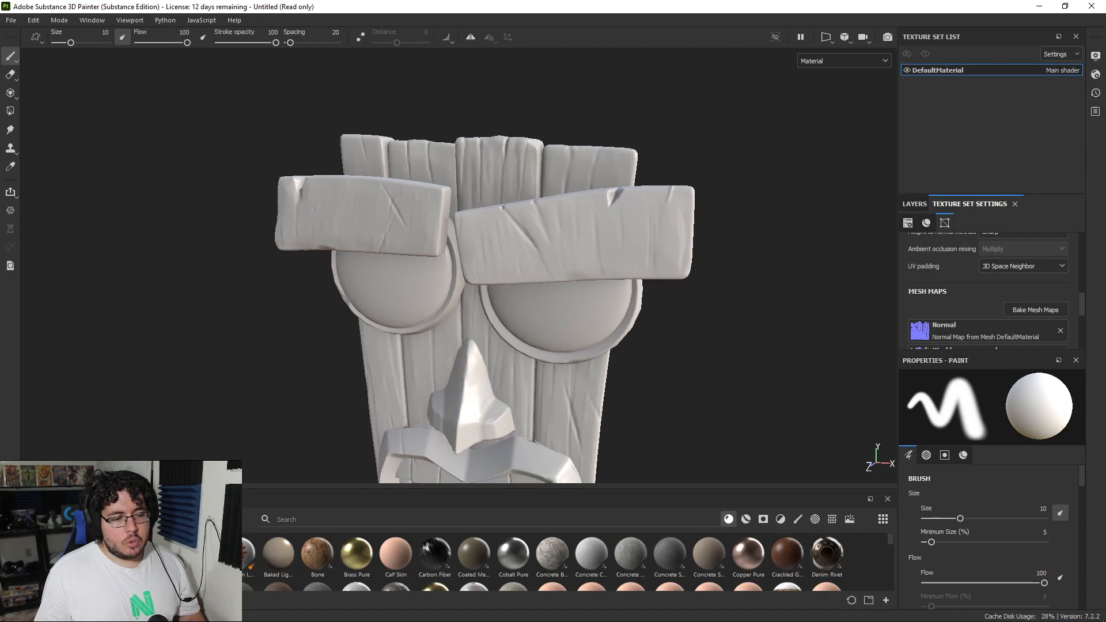
{"action": "right_click_drag", "start_coordinate": [592, 303], "coordinate": [538, 242], "text": "alt"}
{"action": "right_click_drag", "start_coordinate": [595, 319], "coordinate": [638, 312], "text": "alt"}
{"action": "middle_click_drag", "start_coordinate": [638, 311], "coordinate": [621, 248], "text": "alt"}
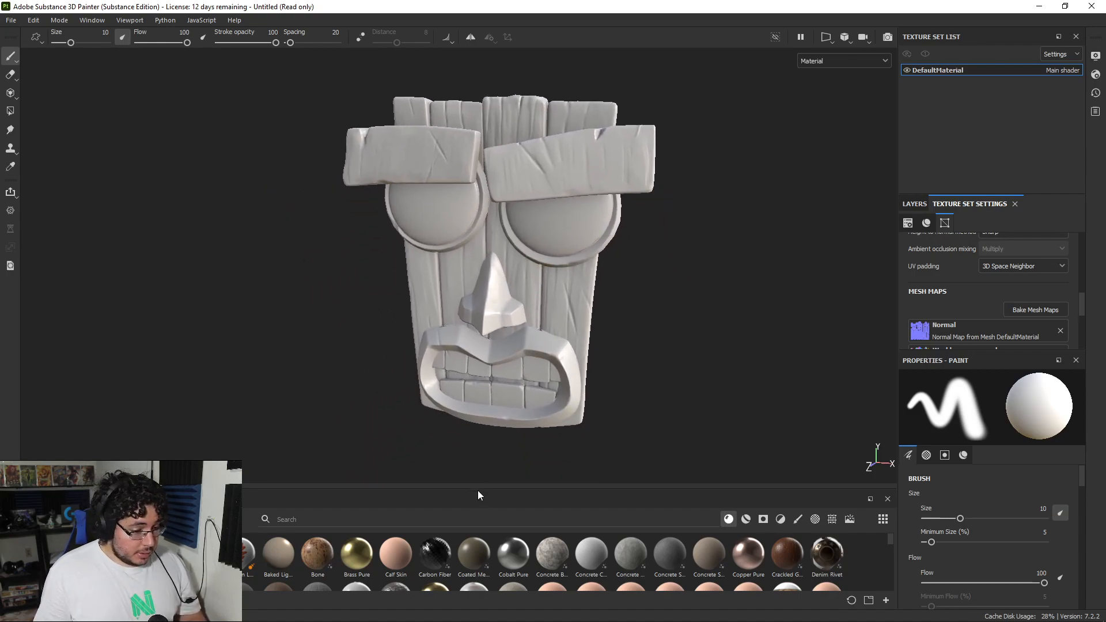
Step: Switch to Maya and move its window with the Aku Aku reference image to the second screen
{"action": "key", "text": "alt+Tab"}
{"action": "key", "text": "alt+Tab"}
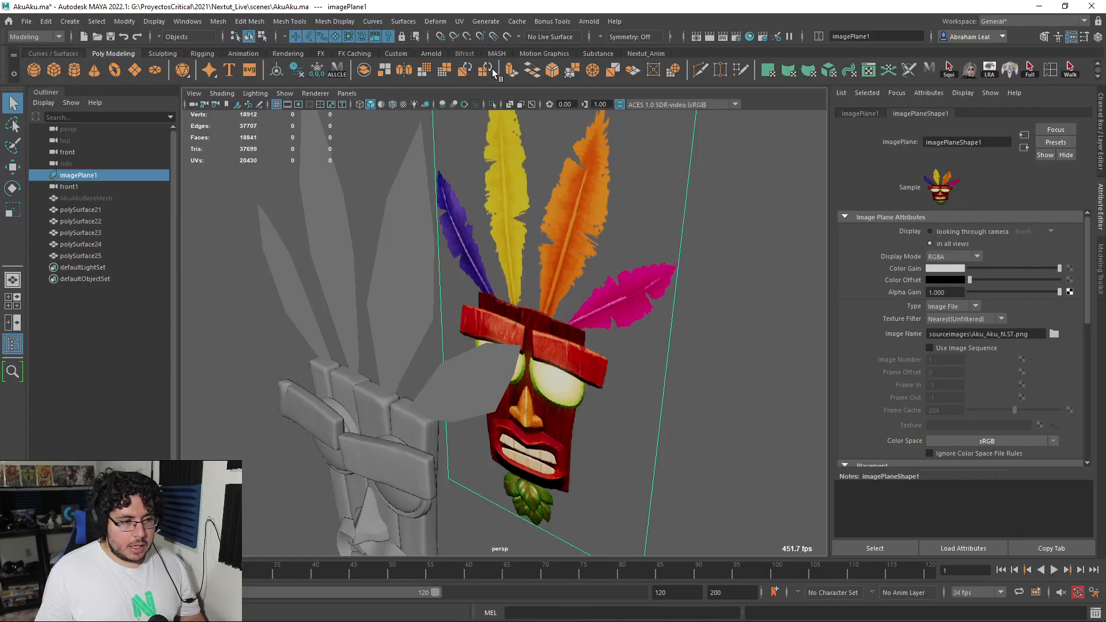
{"action": "mouse_move", "coordinate": [535, 14]}
{"action": "left_mouse_down"}
{"action": "mouse_move", "coordinate": [738, 112]}
{"action": "mouse_move", "coordinate": [1103, 248]}
{"action": "mouse_move", "coordinate": [1105, 276]}
{"action": "left_mouse_up"}
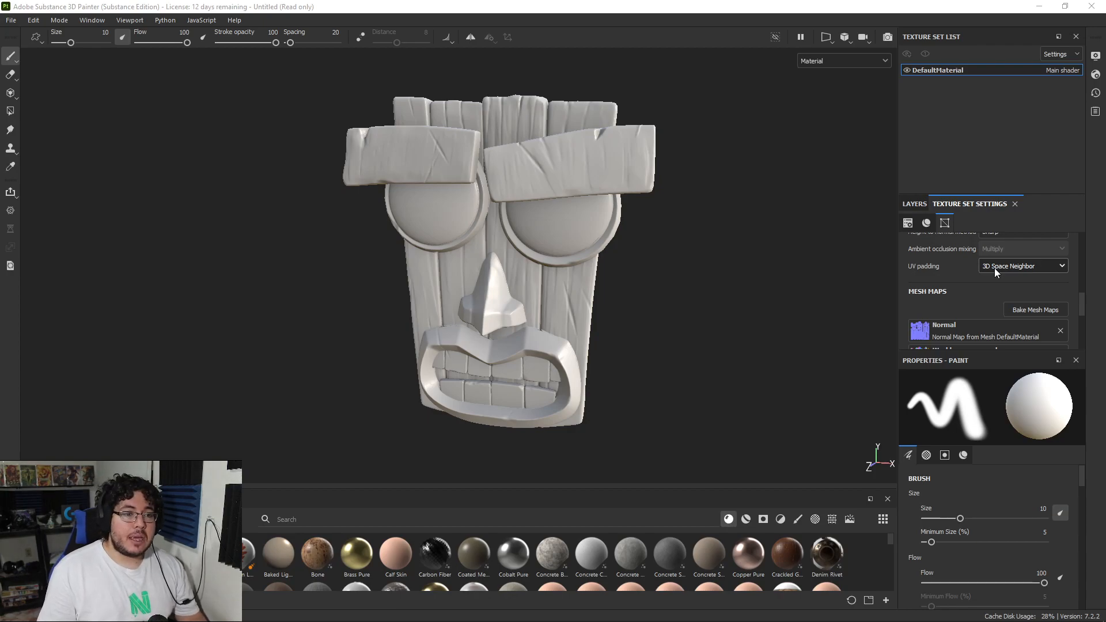
Step: Add a fill layer above Layer 1 and name it Roughness
{"action": "left_click", "coordinate": [909, 205]}
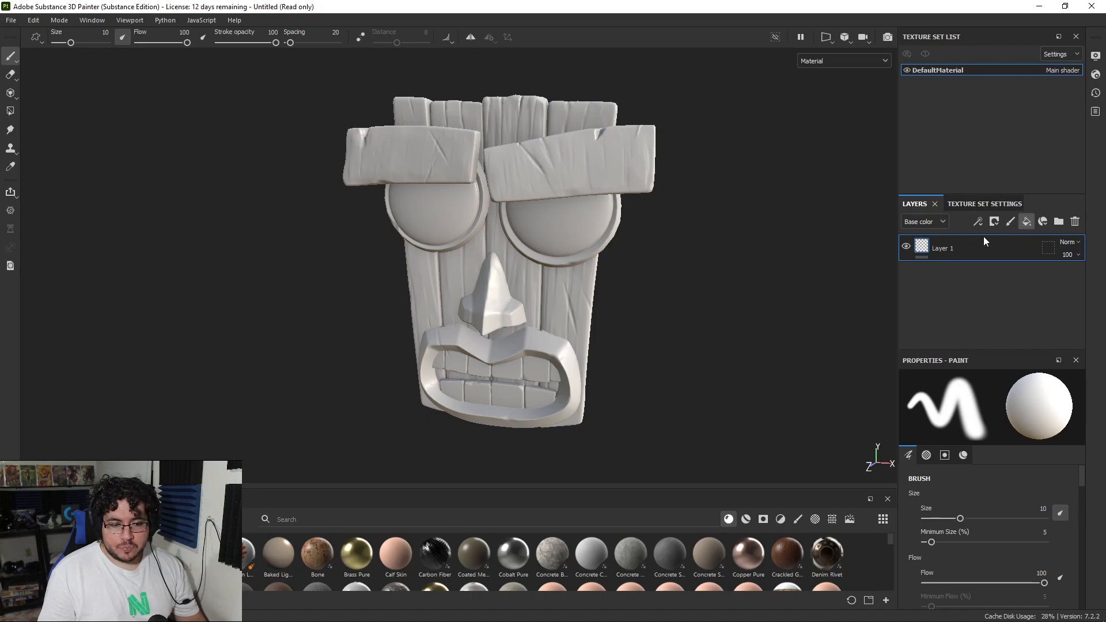
{"action": "left_click", "coordinate": [1025, 222]}
{"action": "double_click", "coordinate": [946, 248]}
{"action": "type", "text": "Roughness"}
{"action": "key", "text": "Return"}
Step: Set the Roughness fill layer's roughness value to 1
{"action": "scroll", "coordinate": [1066, 409], "scroll_direction": "down", "scroll_amount": 1}
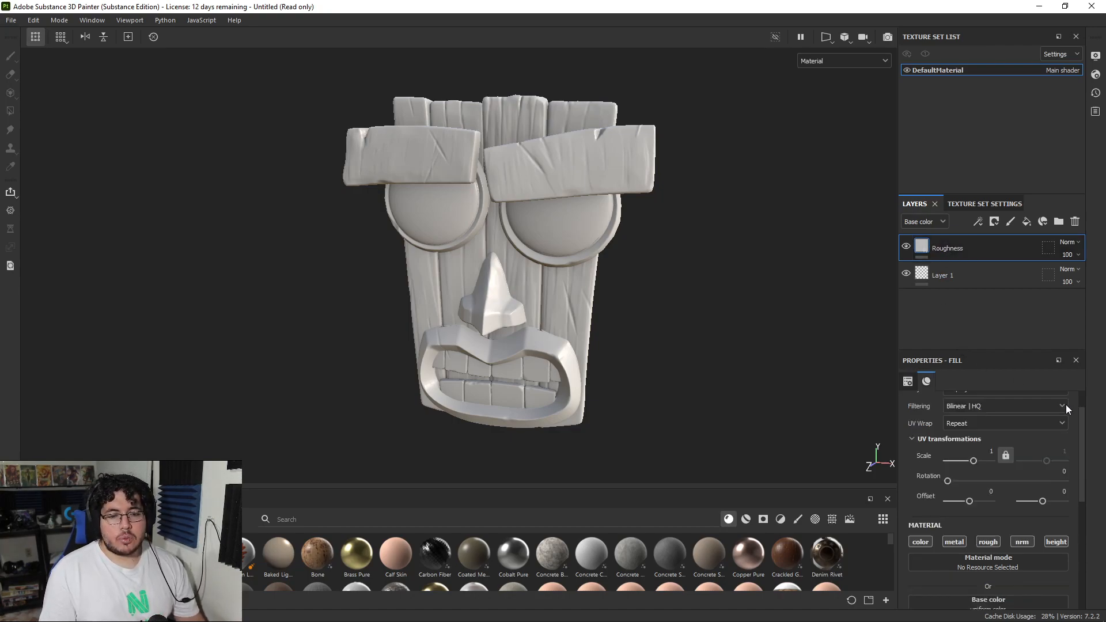
{"action": "scroll", "coordinate": [1066, 409], "scroll_direction": "down", "scroll_amount": 4}
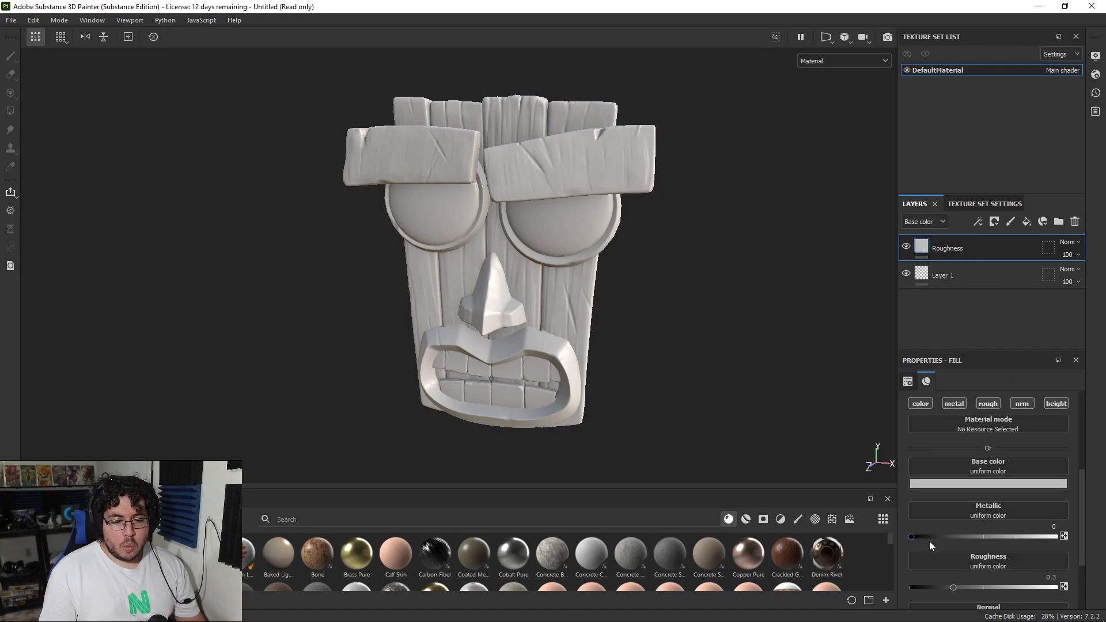
{"action": "left_click_drag", "start_coordinate": [953, 588], "coordinate": [1056, 588]}
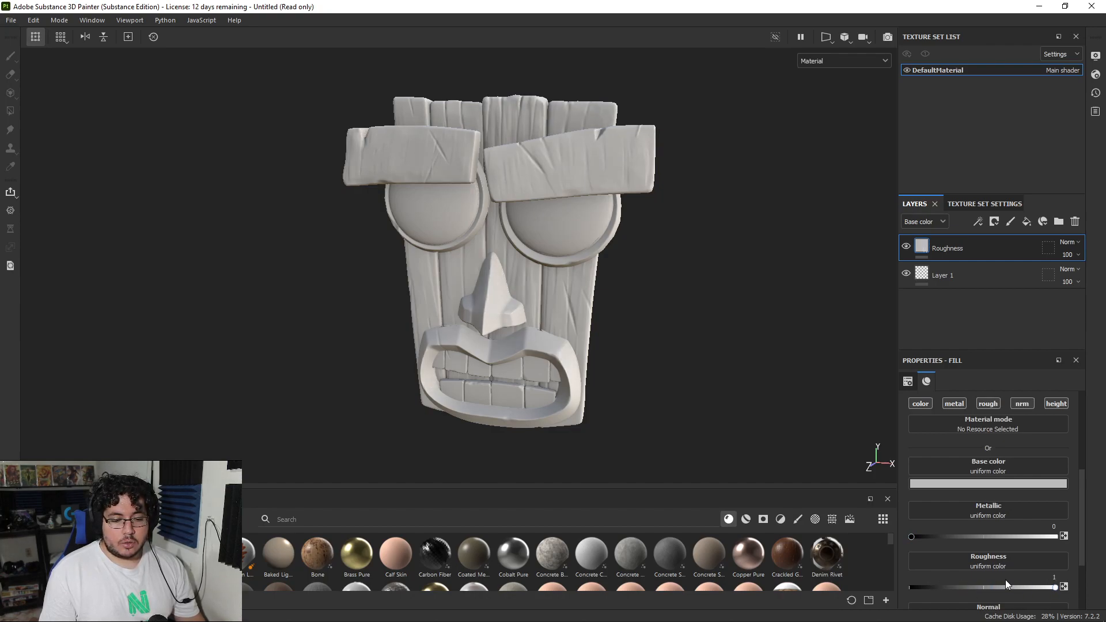
{"action": "scroll", "coordinate": [564, 293], "scroll_direction": "up", "scroll_amount": 4}
{"action": "mouse_move", "coordinate": [669, 225]}
{"action": "left_mouse_down", "text": "alt"}
{"action": "mouse_move", "coordinate": [543, 200]}
{"action": "mouse_move", "coordinate": [676, 206]}
{"action": "left_mouse_up", "text": "alt"}
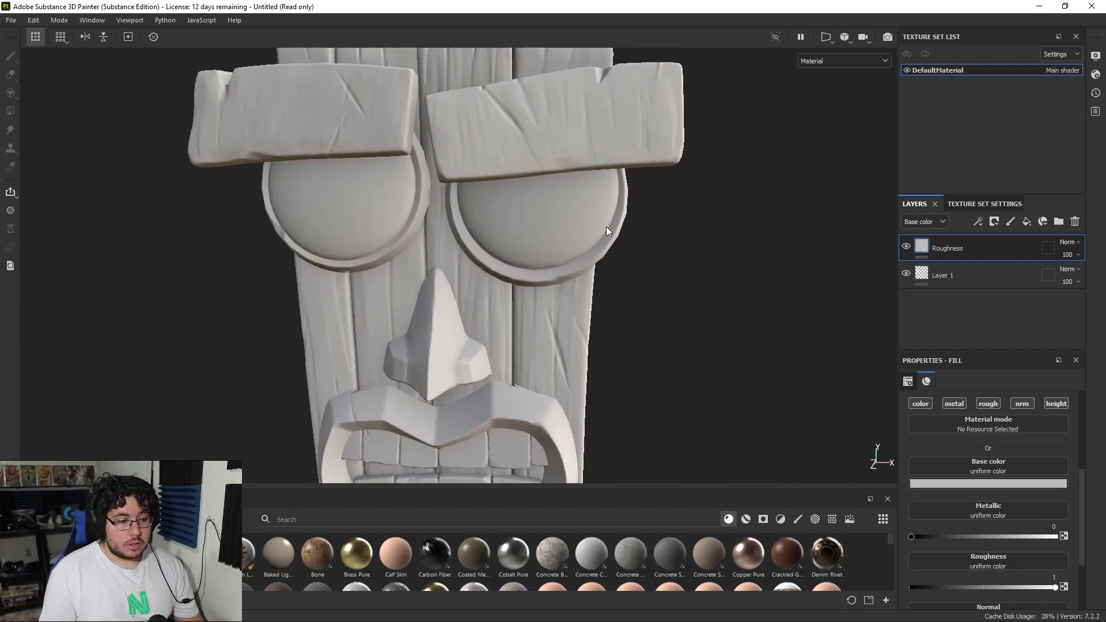
{"action": "middle_click_drag", "start_coordinate": [609, 228], "coordinate": [789, 288], "text": "alt"}
{"action": "scroll", "coordinate": [798, 334], "scroll_direction": "up", "scroll_amount": 3}
{"action": "left_click_drag", "start_coordinate": [800, 345], "coordinate": [727, 284], "text": "alt"}
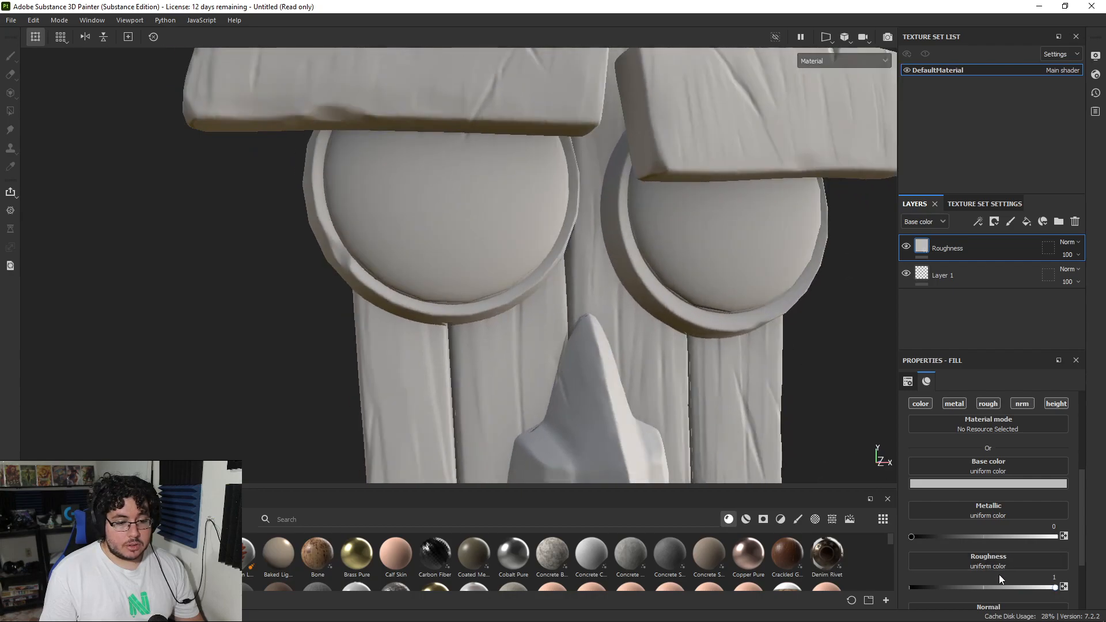
{"action": "mouse_move", "coordinate": [1055, 587]}
{"action": "left_mouse_down"}
{"action": "mouse_move", "coordinate": [917, 591]}
{"action": "mouse_move", "coordinate": [1065, 591]}
{"action": "left_mouse_up"}
Step: Examine how the fully rough surface looks on the mask from different angles and in different light
{"action": "right_click_drag", "start_coordinate": [748, 276], "coordinate": [706, 276], "text": "alt"}
{"action": "left_click_drag", "start_coordinate": [705, 276], "coordinate": [743, 277], "text": "alt"}
{"action": "right_click_drag", "start_coordinate": [743, 278], "coordinate": [425, 223], "text": "alt"}
{"action": "right_click_drag", "start_coordinate": [743, 311], "coordinate": [849, 345], "text": "alt"}
{"action": "middle_click_drag", "start_coordinate": [850, 345], "coordinate": [720, 288], "text": "alt"}
{"action": "left_click_drag", "start_coordinate": [721, 289], "coordinate": [777, 303], "text": "alt"}
{"action": "right_click_drag", "start_coordinate": [743, 283], "coordinate": [618, 252], "text": "shift"}
{"action": "middle_click_drag", "start_coordinate": [619, 262], "coordinate": [651, 255], "text": "alt"}
{"action": "right_click_drag", "start_coordinate": [652, 255], "coordinate": [576, 235], "text": "alt"}
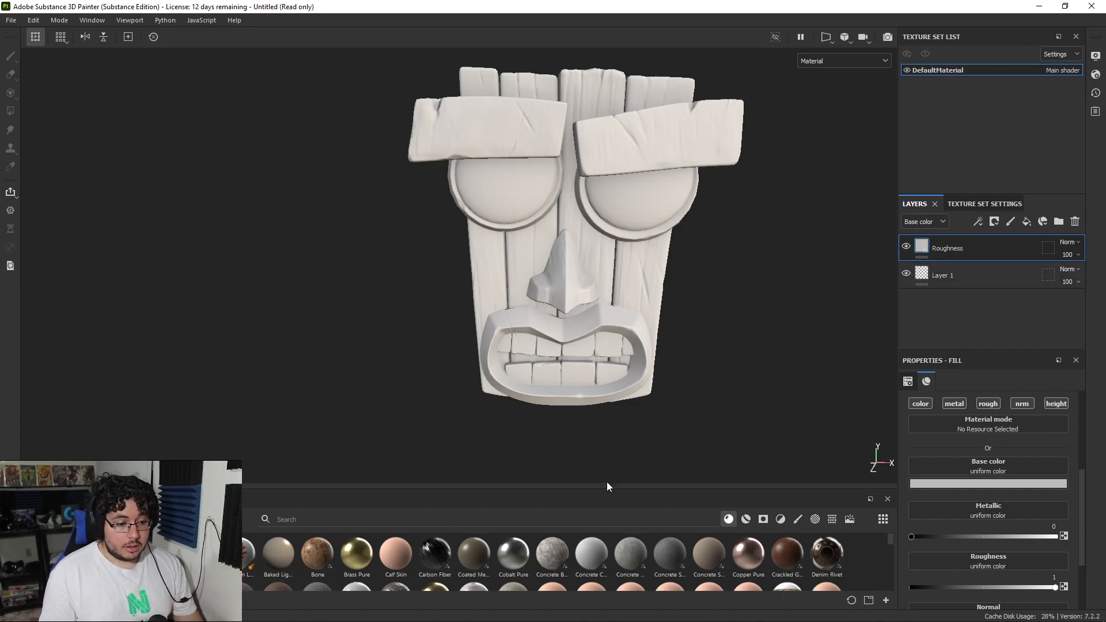
Step: Enlarge the asset library area and add a fill layer named DarkBrown above Roughness
{"action": "left_click_drag", "start_coordinate": [602, 486], "coordinate": [595, 424]}
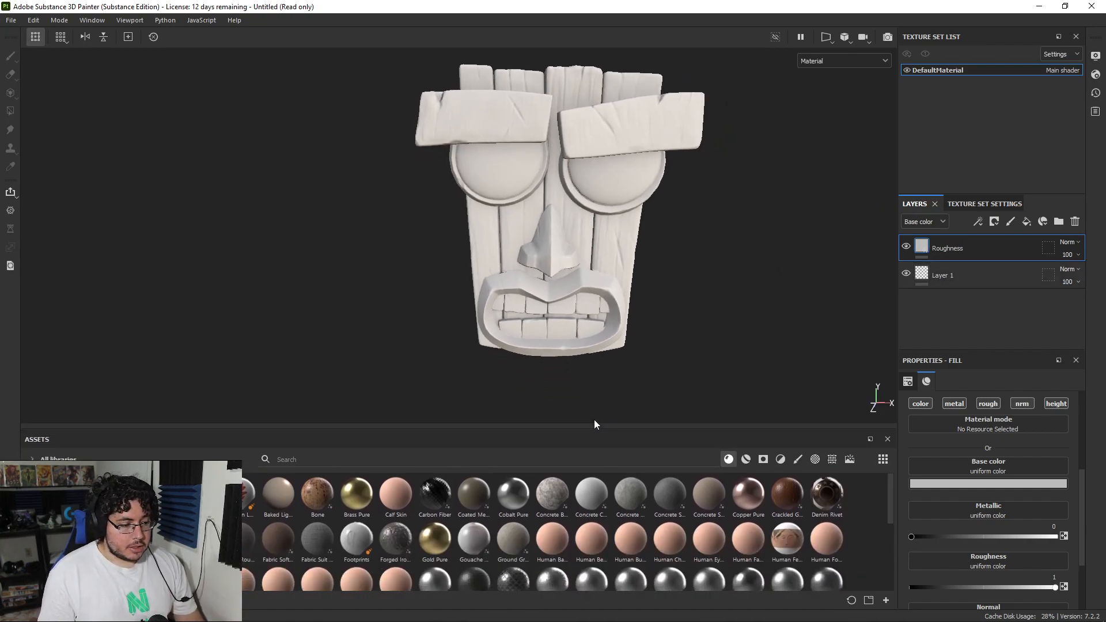
{"action": "left_click", "coordinate": [1026, 222]}
{"action": "double_click", "coordinate": [949, 248]}
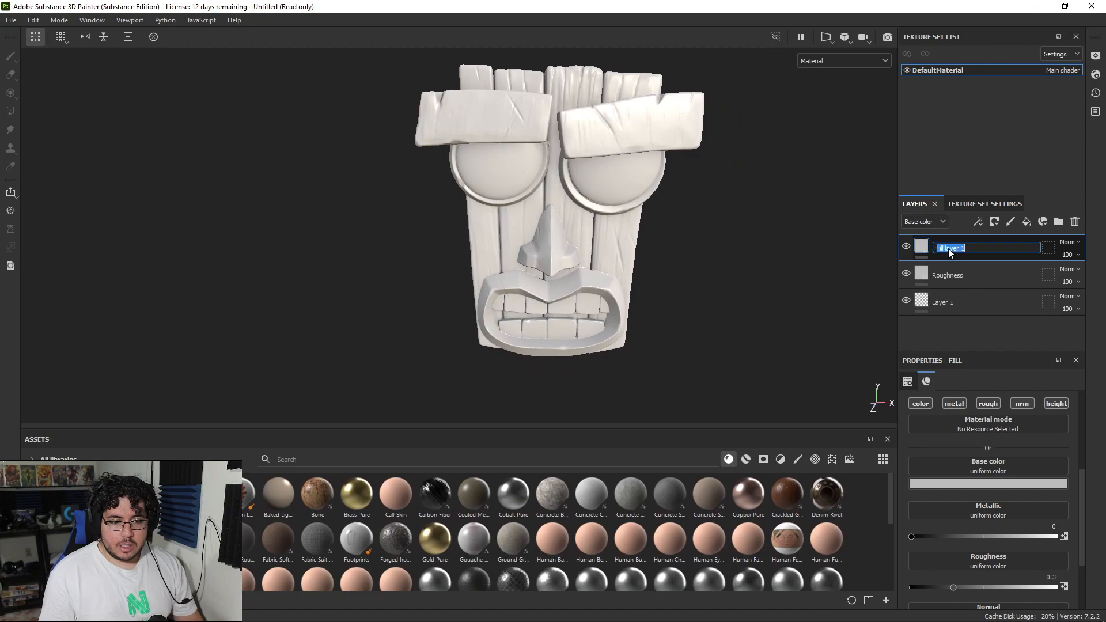
{"action": "type", "text": "DarkBrown"}
{"action": "key", "text": "Return"}
Step: Limit the DarkBrown fill to color by disabling its metal, rough, nrm and height channels
{"action": "left_click", "coordinate": [953, 403]}
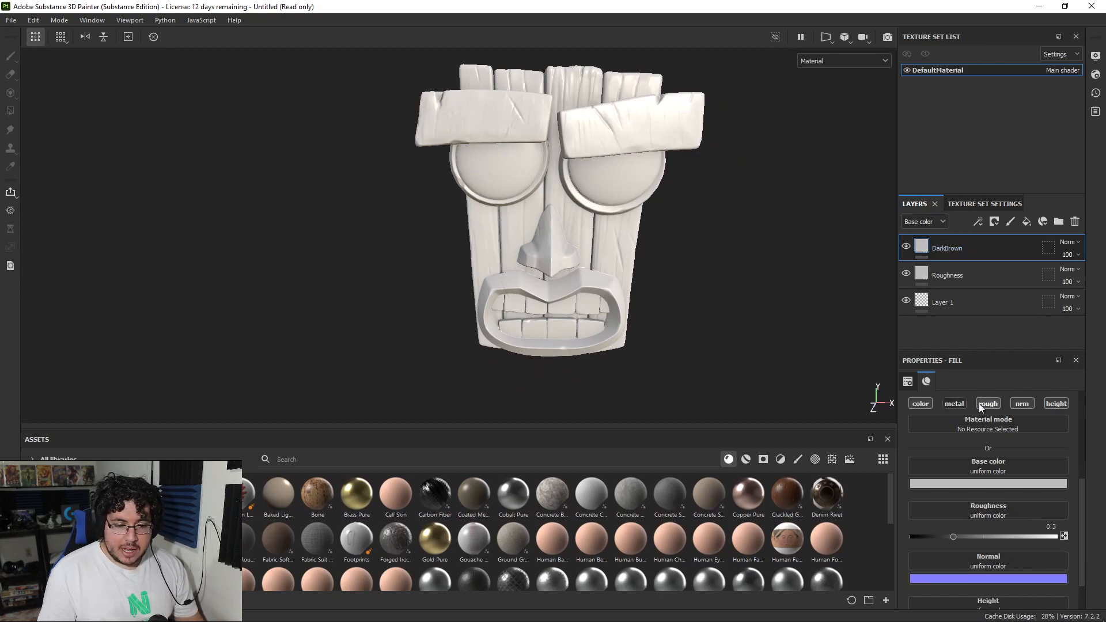
{"action": "left_click", "coordinate": [987, 403]}
{"action": "left_click", "coordinate": [1022, 403]}
{"action": "left_click", "coordinate": [1045, 420]}
Step: Set the DarkBrown fill's base color to the dark red 440001
{"action": "left_click", "coordinate": [974, 497]}
{"action": "left_click_drag", "start_coordinate": [1041, 363], "coordinate": [1105, 346]}
{"action": "left_click_drag", "start_coordinate": [944, 421], "coordinate": [1026, 441]}
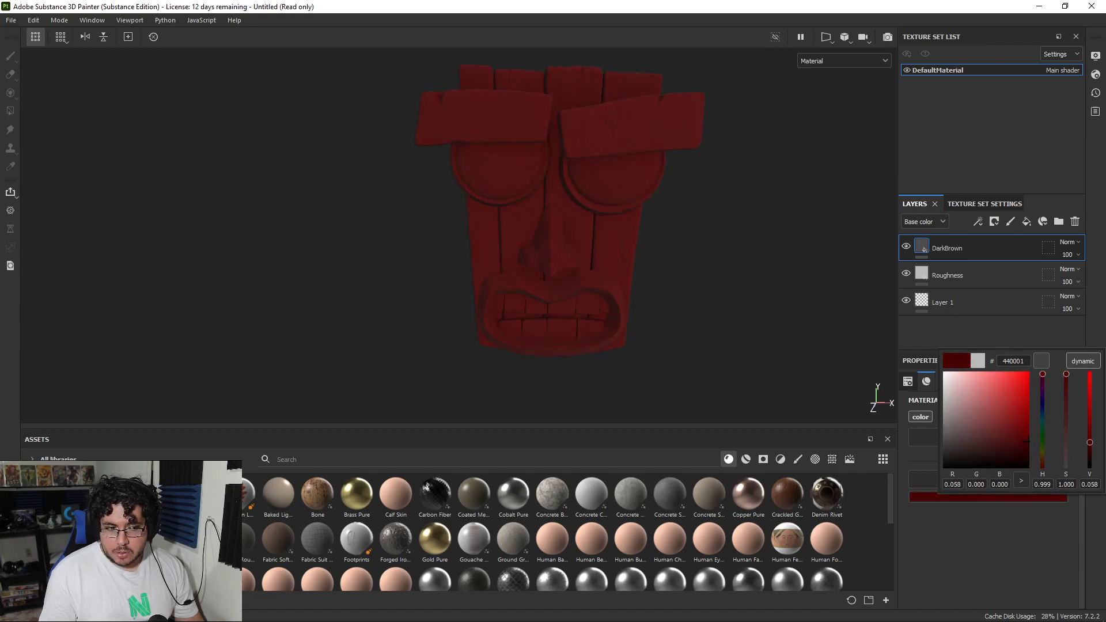
Step: Group the DarkBrown layer into a folder and name the folder DarkBrownGroup
{"action": "left_click", "coordinate": [991, 253]}
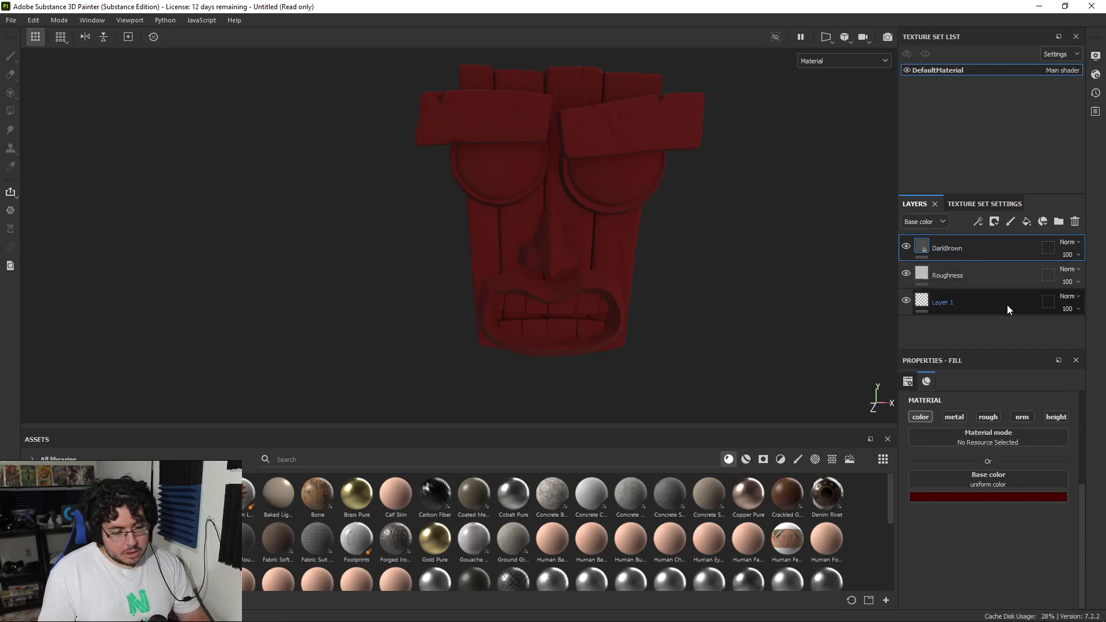
{"action": "key", "text": "ctrl+g"}
{"action": "double_click", "coordinate": [953, 247]}
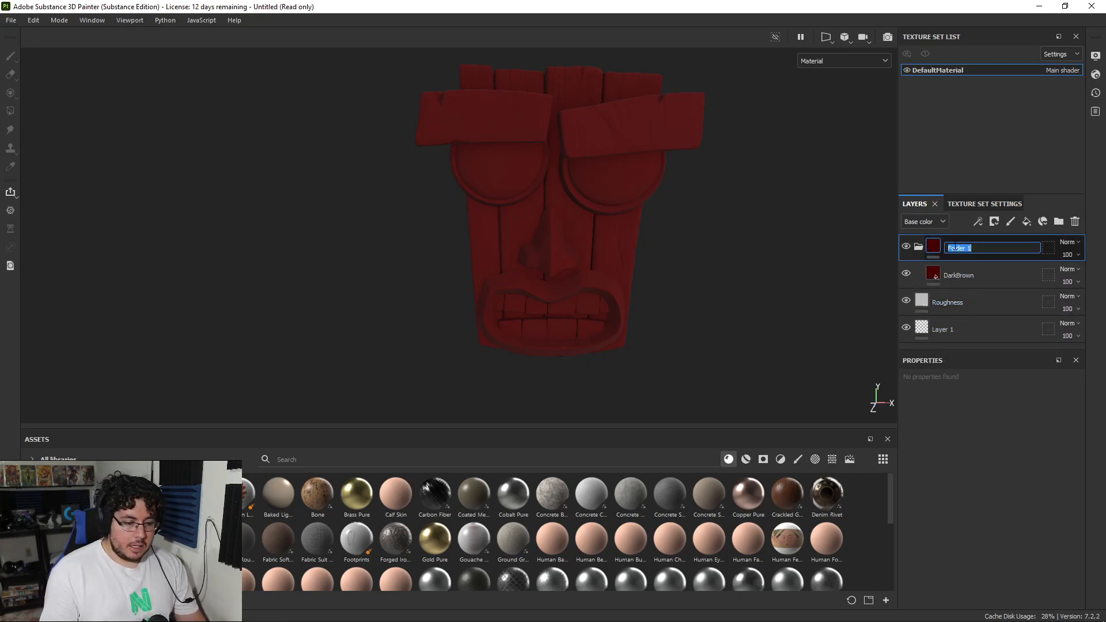
{"action": "type", "text": "DarkBorwn"}
{"action": "key", "text": "BackSpace"}
{"action": "key", "text": "BackSpace"}
{"action": "key", "text": "BackSpace"}
{"action": "key", "text": "BackSpace"}
{"action": "type", "text": "rOw"}
{"action": "key", "text": "BackSpace"}
{"action": "key", "text": "BackSpace"}
{"action": "type", "text": "ownGroup"}
{"action": "key", "text": "Return"}
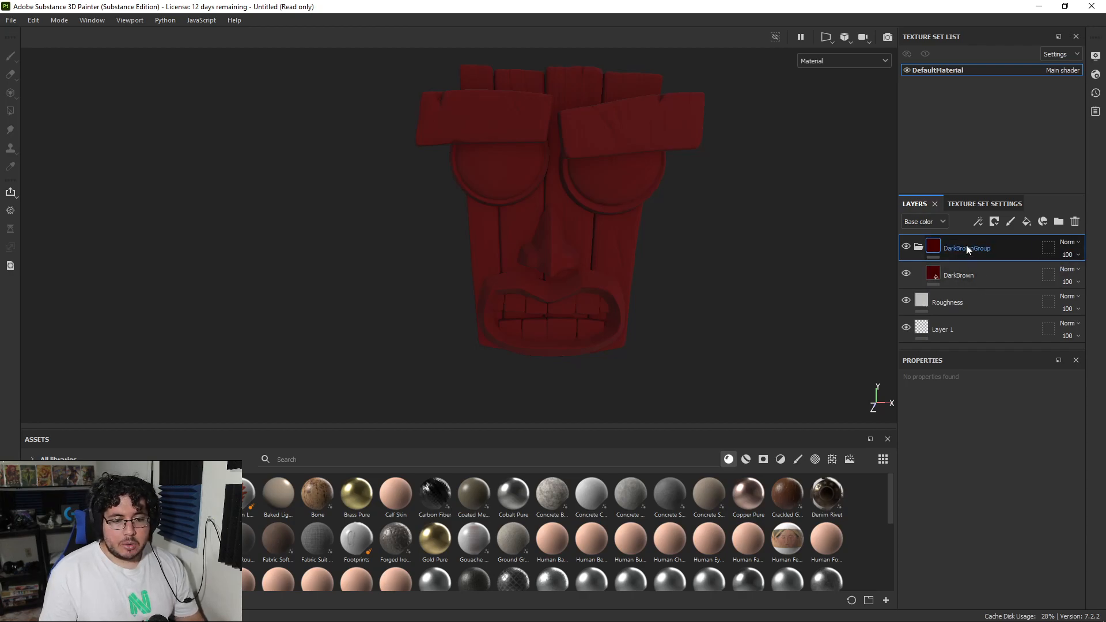
Step: Add a black mask to DarkBrownGroup and reveal only the vertical planks using Polygon Fill in mesh mode
{"action": "right_click", "coordinate": [966, 248]}
{"action": "left_click", "coordinate": [976, 24]}
{"action": "left_click", "coordinate": [621, 239]}
{"action": "left_click", "coordinate": [977, 381]}
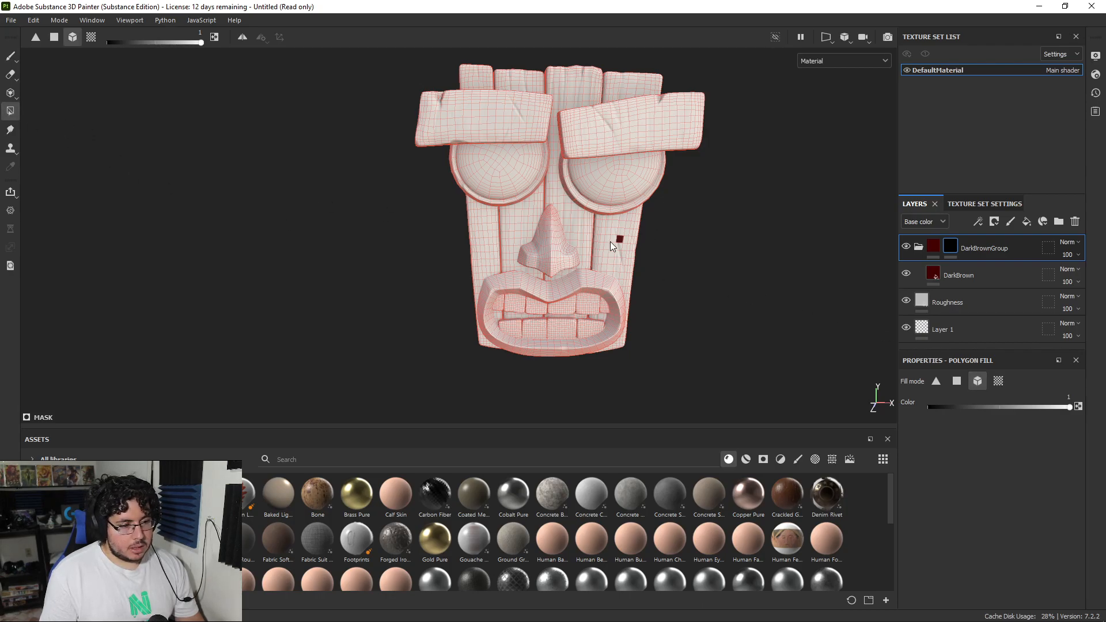
{"action": "left_click", "coordinate": [587, 223]}
{"action": "left_click", "coordinate": [567, 219]}
{"action": "left_click", "coordinate": [510, 213]}
{"action": "left_click", "coordinate": [491, 227]}
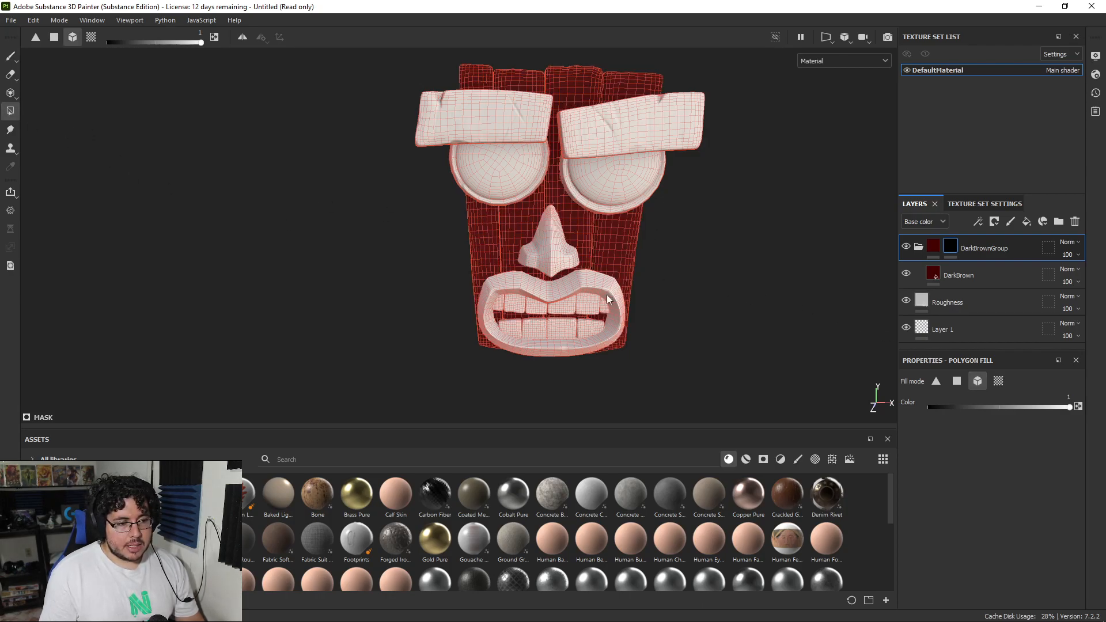
{"action": "key", "text": "1"}
{"action": "left_click_drag", "start_coordinate": [597, 273], "coordinate": [620, 268], "text": "alt"}
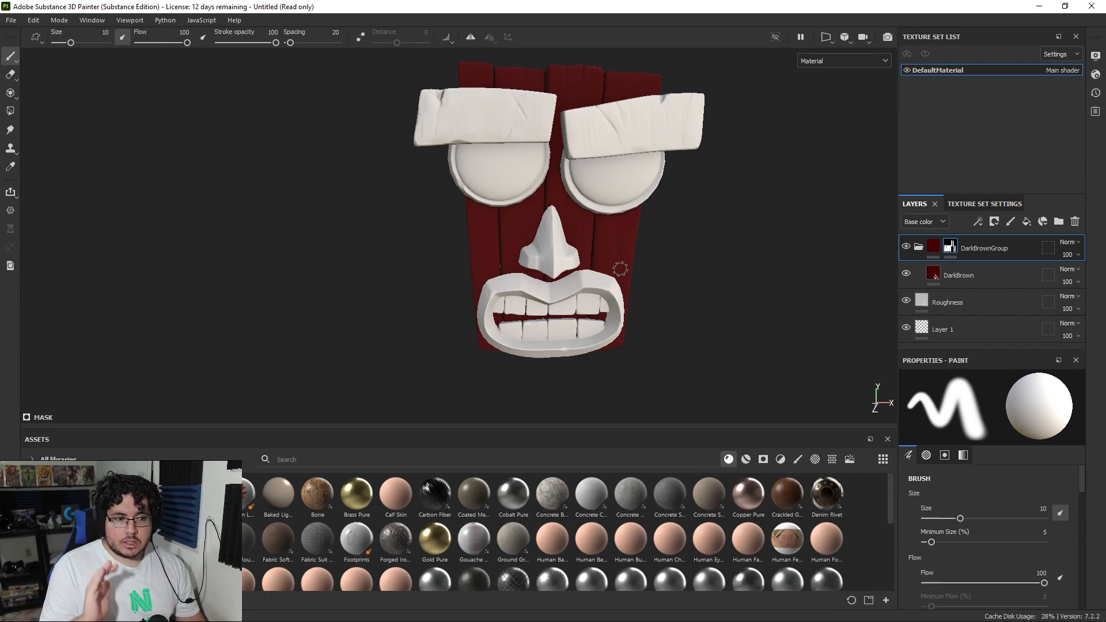
{"action": "right_click_drag", "start_coordinate": [652, 208], "coordinate": [699, 286], "text": "alt"}
Step: Rename the DarkBrown fill layer inside the folder as BaseColor
{"action": "left_click", "coordinate": [966, 274]}
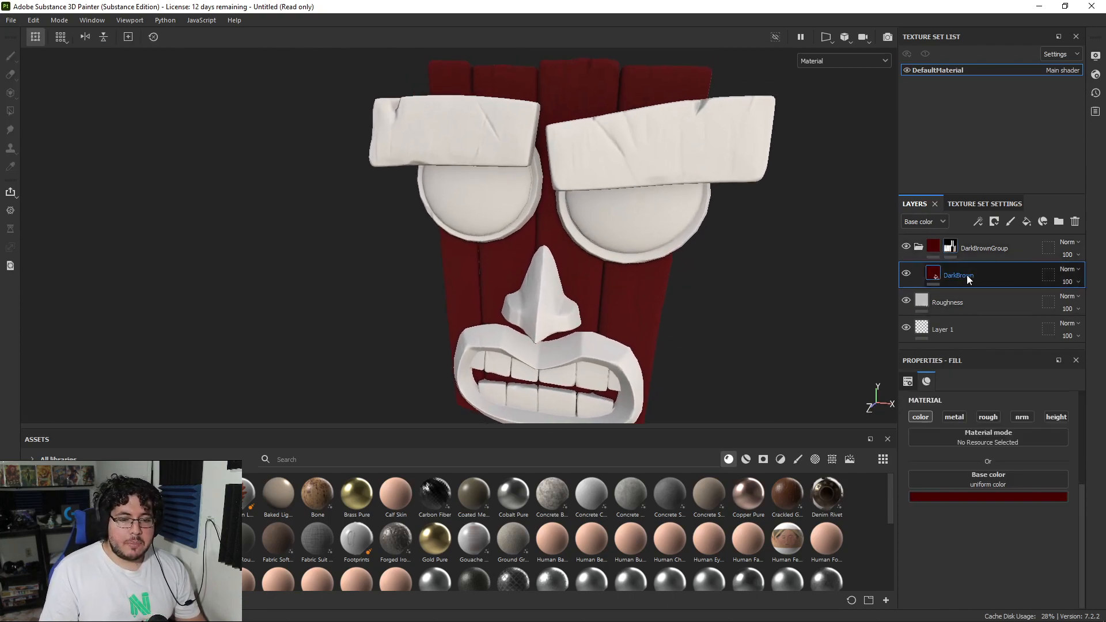
{"action": "double_click", "coordinate": [967, 274]}
{"action": "type", "text": "BaseColor"}
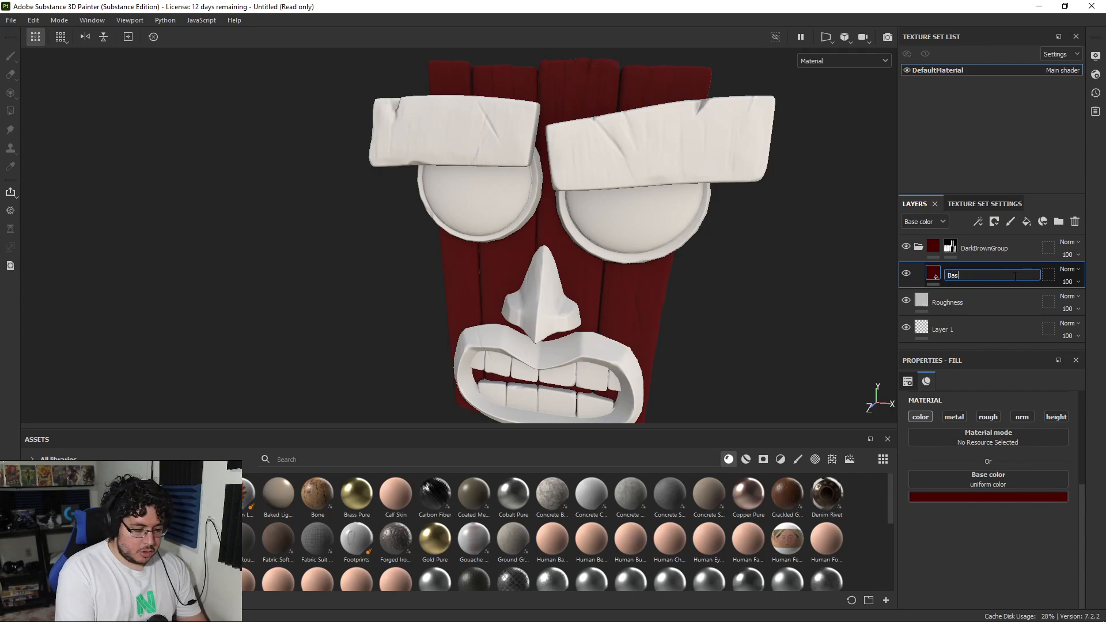
{"action": "key", "text": "Return"}
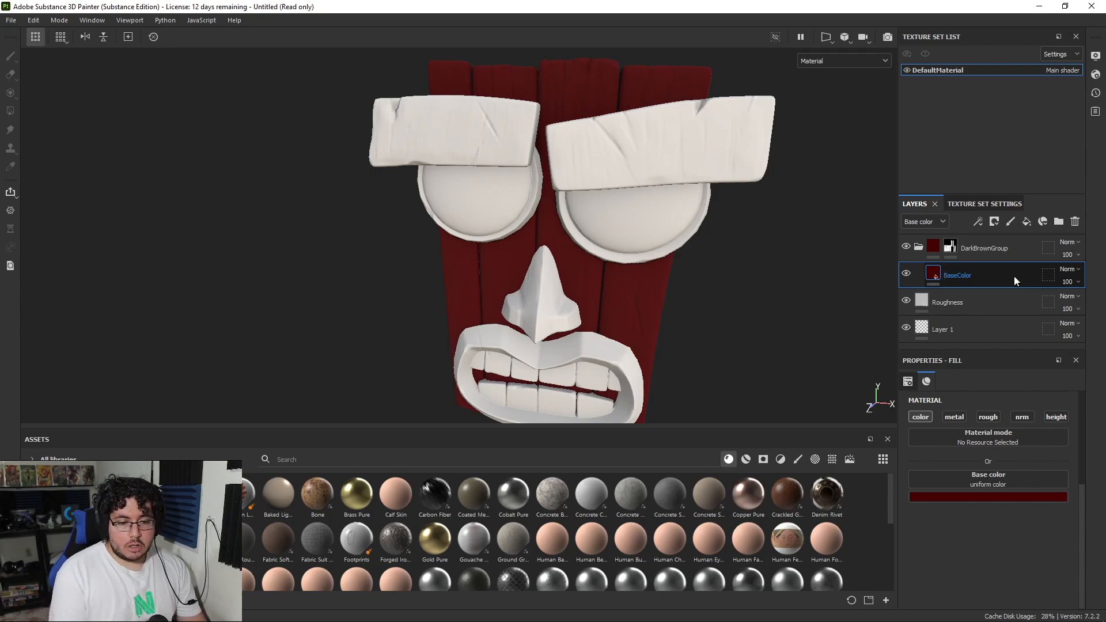
Step: Rename the DarkBrownGroup folder as ToonWood
{"action": "double_click", "coordinate": [979, 248]}
{"action": "type", "text": "ToonEW"}
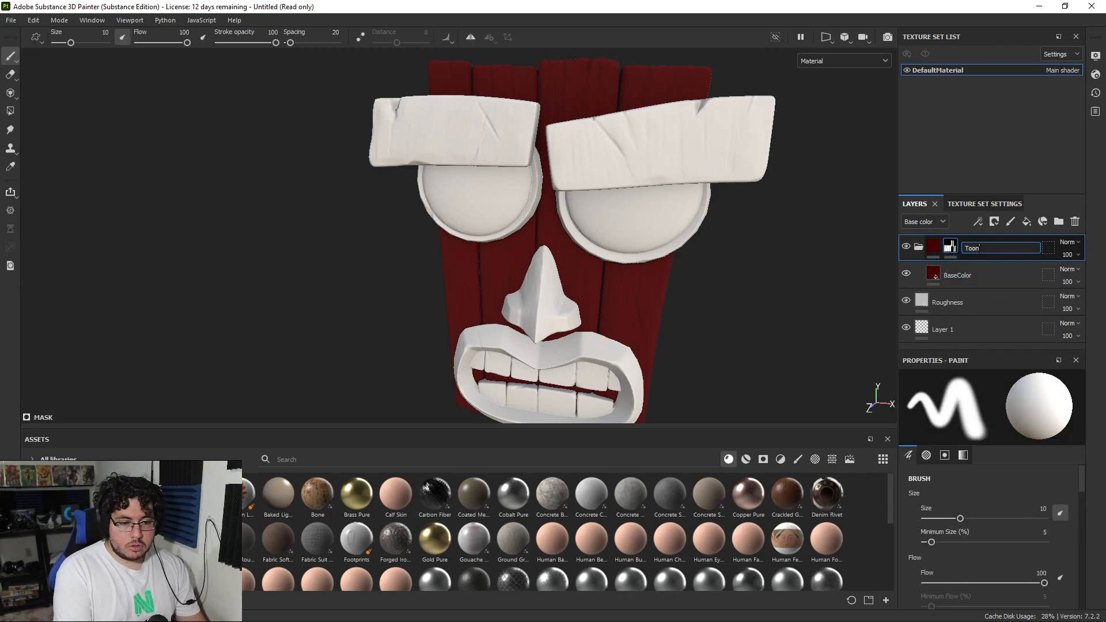
{"action": "key", "text": "BackSpace"}
{"action": "key", "text": "BackSpace"}
{"action": "key", "text": "BackSpace"}
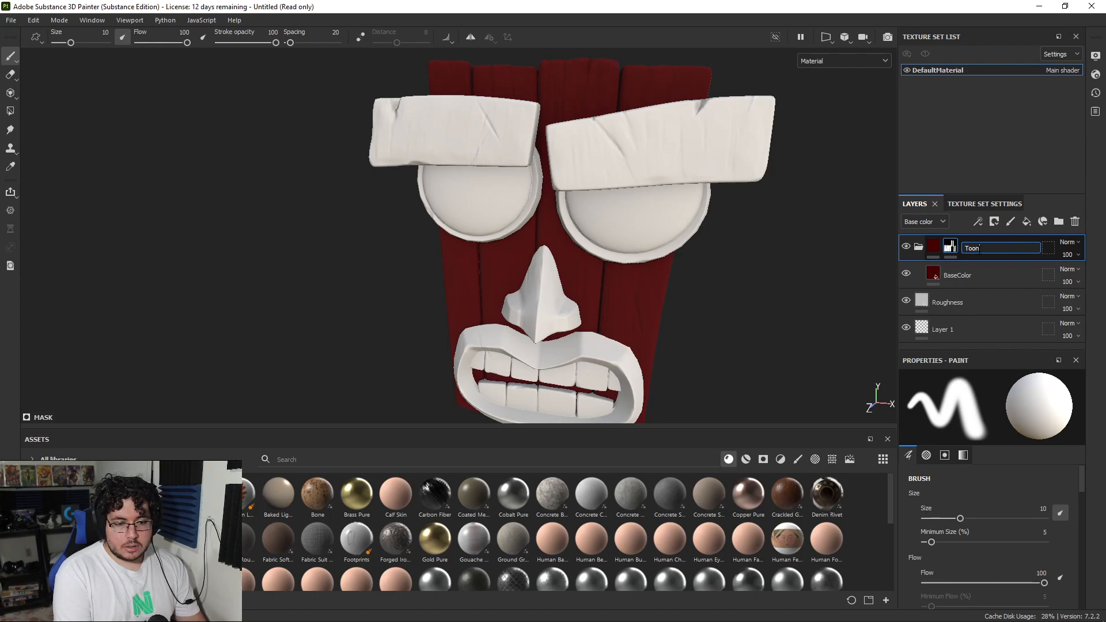
{"action": "type", "text": "nWood"}
{"action": "key", "text": "Return"}
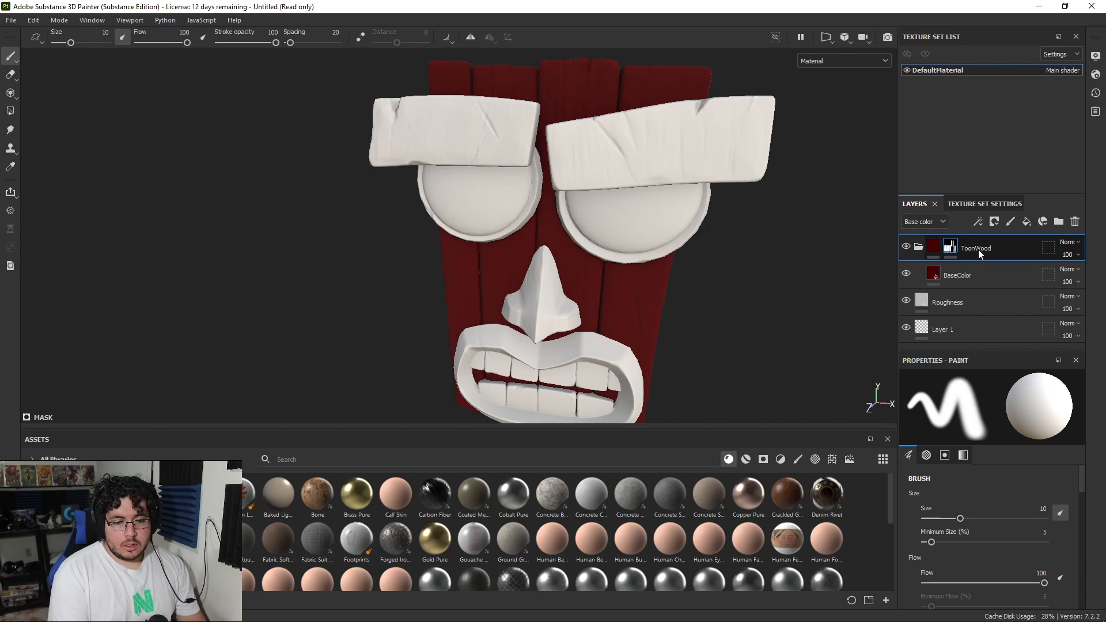
Step: Add a fill layer above BaseColor inside ToonWood and limit it to the color channel
{"action": "left_click", "coordinate": [983, 274]}
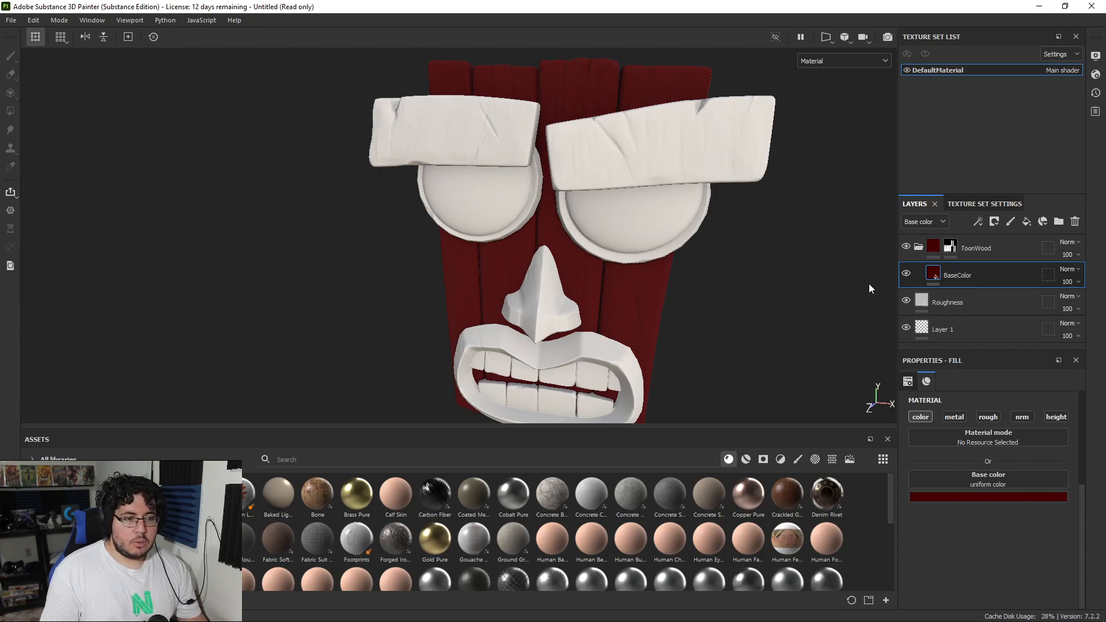
{"action": "left_click", "coordinate": [1026, 221]}
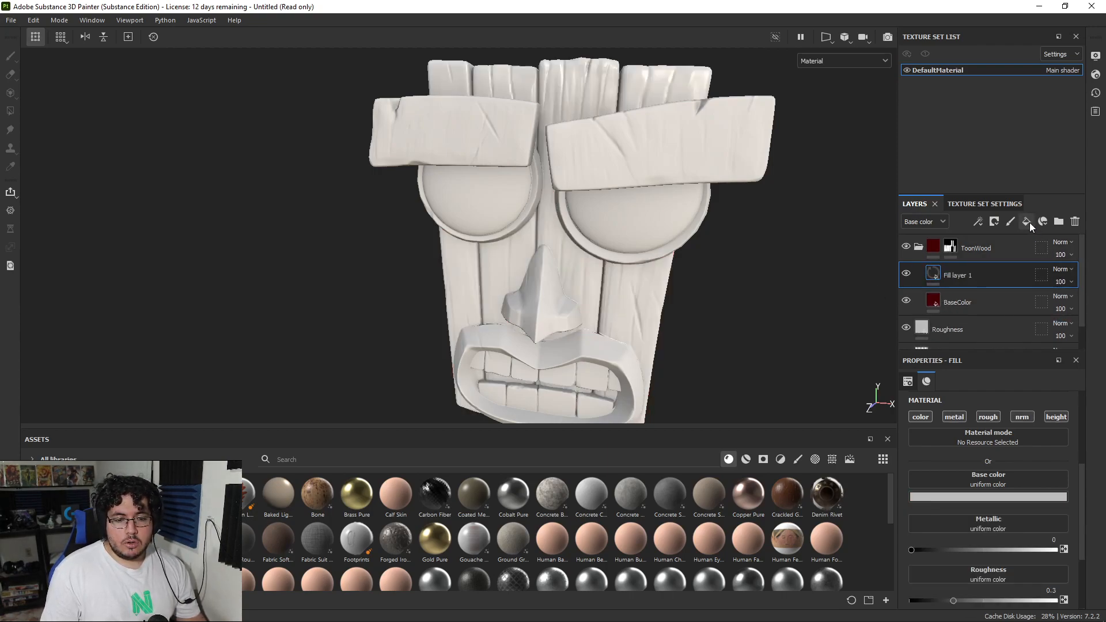
{"action": "left_click", "coordinate": [953, 416]}
{"action": "left_click", "coordinate": [988, 417]}
{"action": "left_click", "coordinate": [1055, 417]}
Step: Sample the dark red for the new fill layer's base color and shift it to the dark purple 32001a
{"action": "left_click", "coordinate": [979, 497]}
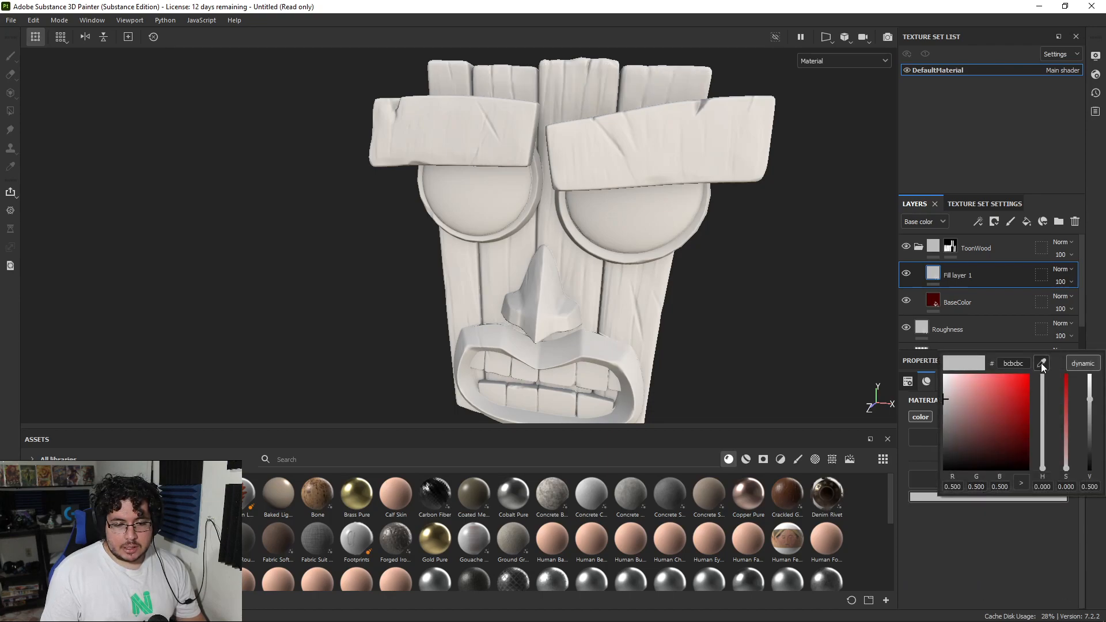
{"action": "left_click_drag", "start_coordinate": [1042, 363], "coordinate": [934, 298]}
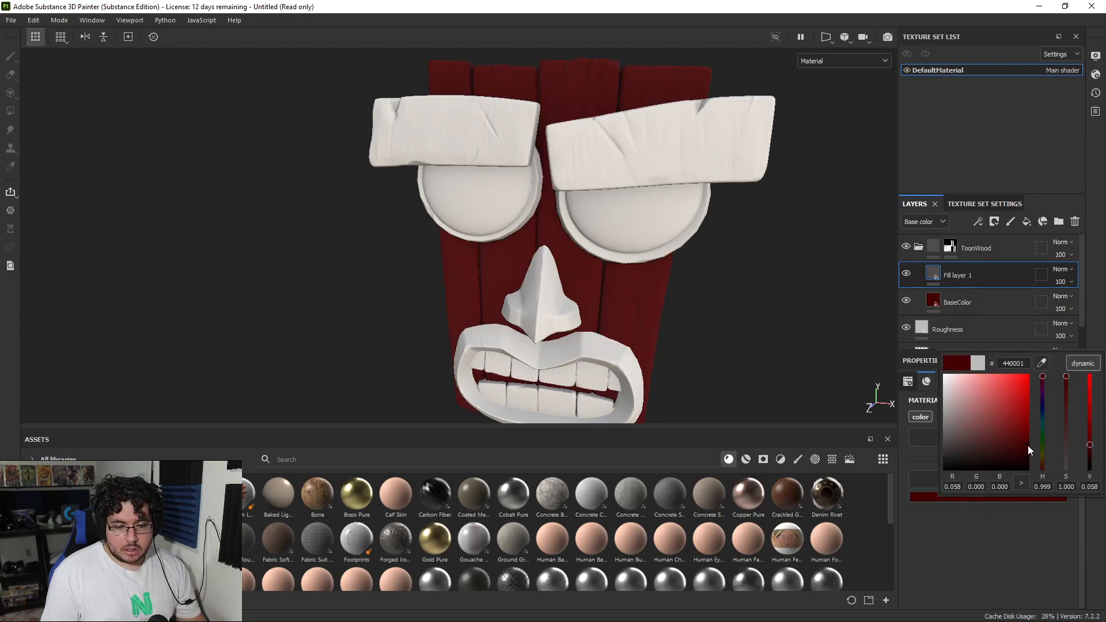
{"action": "left_click_drag", "start_coordinate": [1029, 446], "coordinate": [1028, 450]}
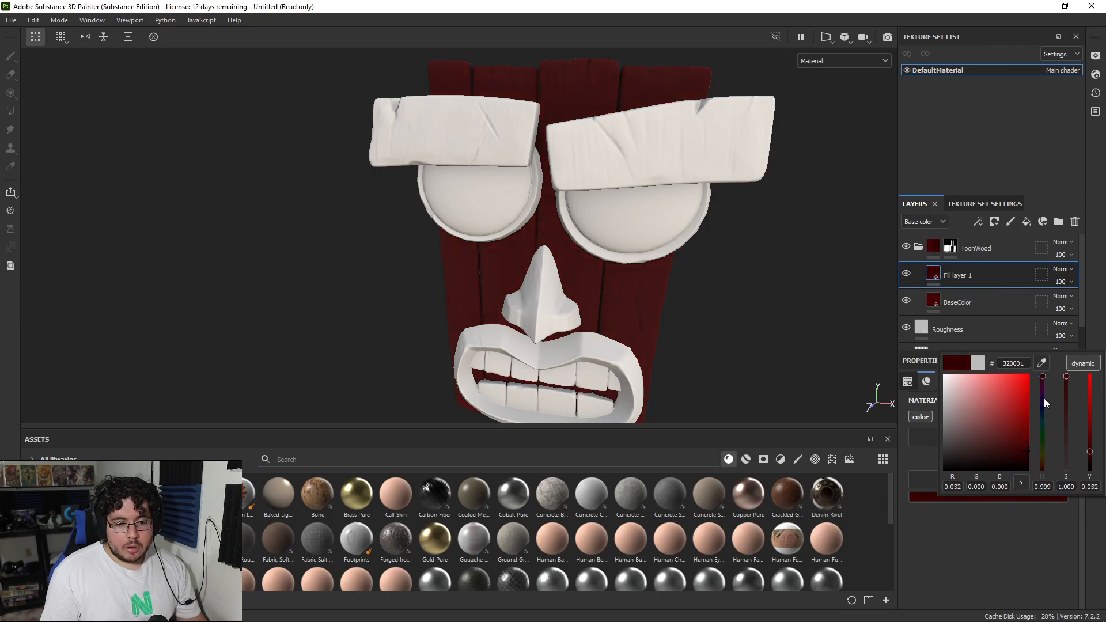
{"action": "left_click", "coordinate": [1044, 379]}
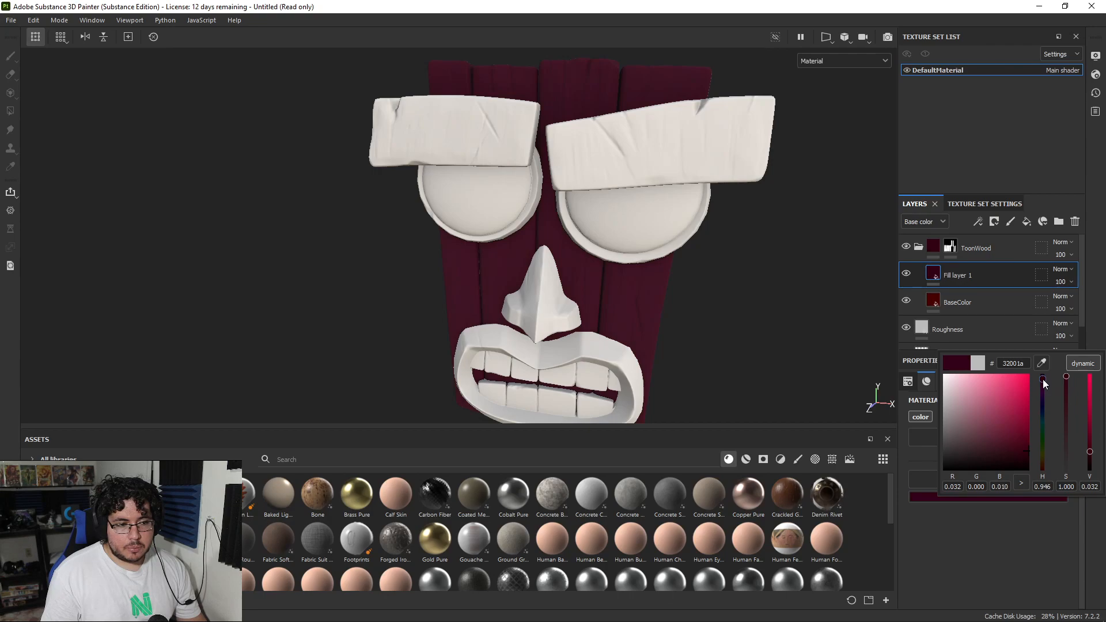
{"action": "left_click_drag", "start_coordinate": [1020, 456], "coordinate": [1024, 451]}
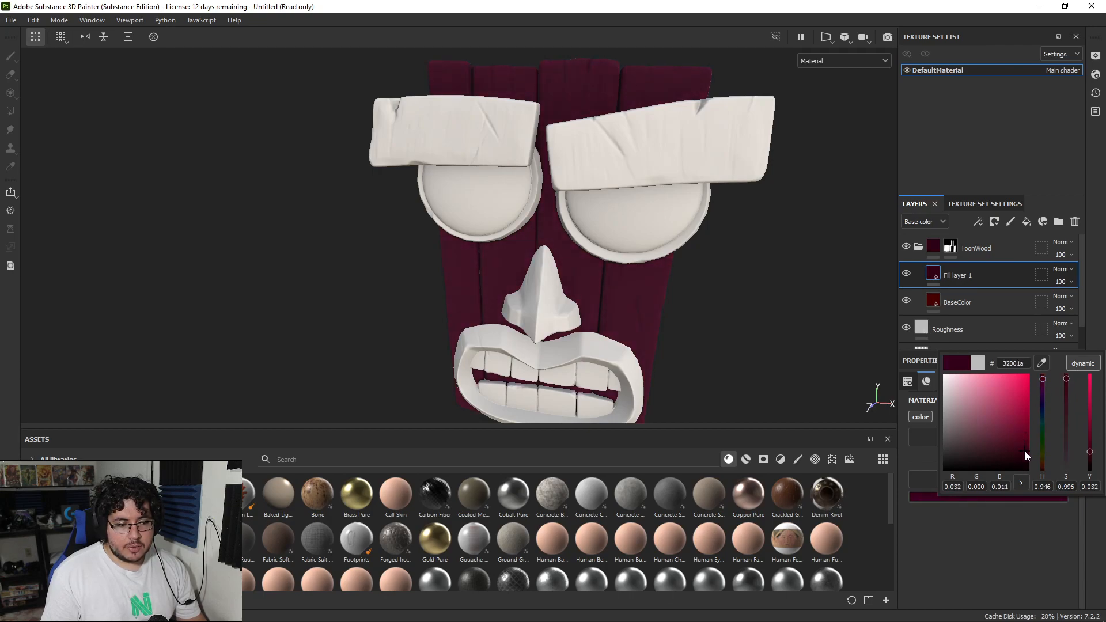
Step: Rename the dark purple fill layer as DarkTone and add a black mask to it
{"action": "double_click", "coordinate": [966, 276]}
{"action": "type", "text": "DarkTone"}
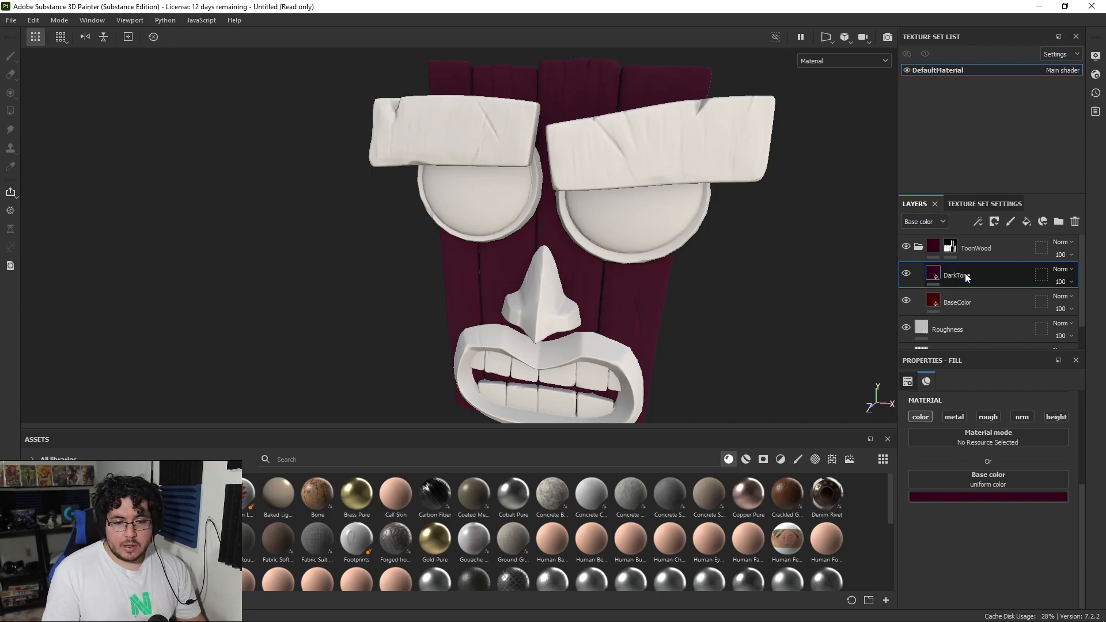
{"action": "right_click", "coordinate": [965, 272]}
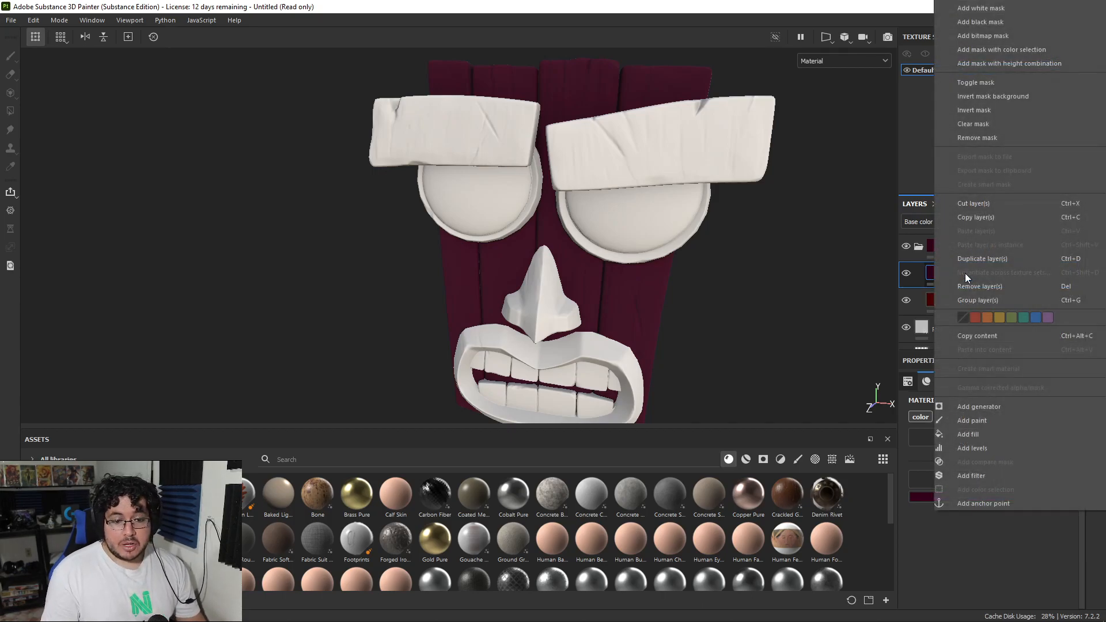
{"action": "left_click", "coordinate": [987, 20]}
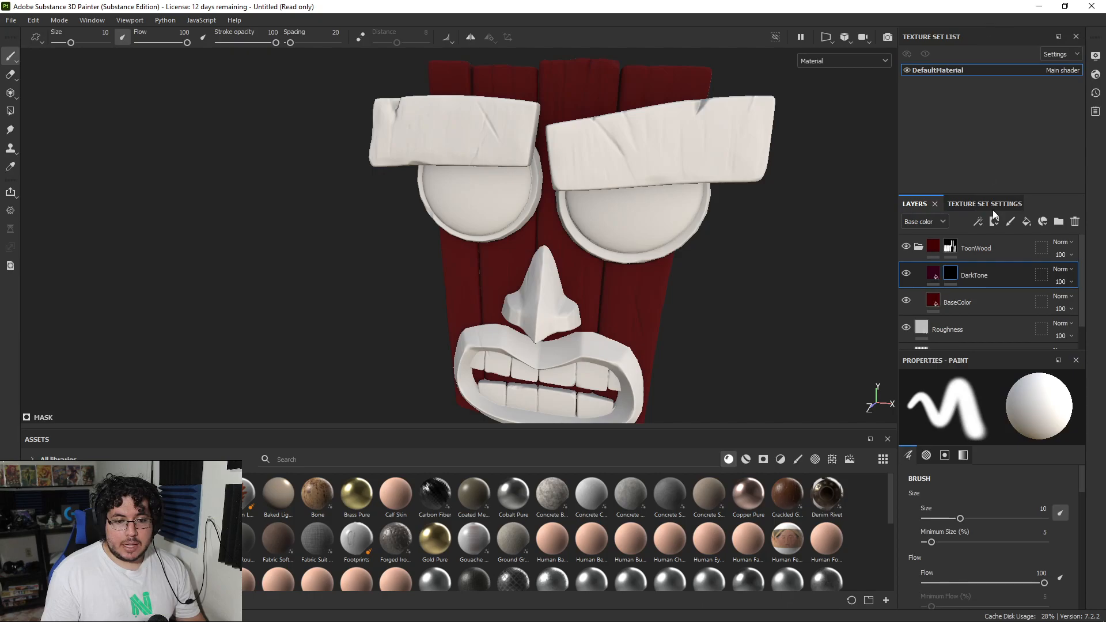
Step: Add a Dirt generator to the DarkTone layer's mask
{"action": "right_click", "coordinate": [948, 275]}
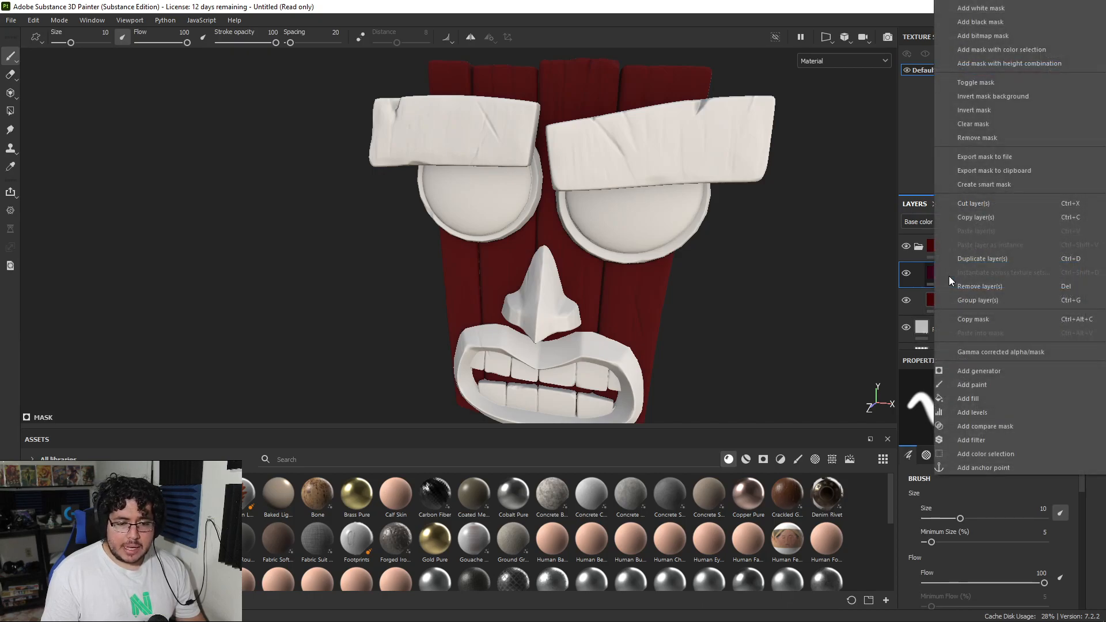
{"action": "left_click", "coordinate": [981, 370]}
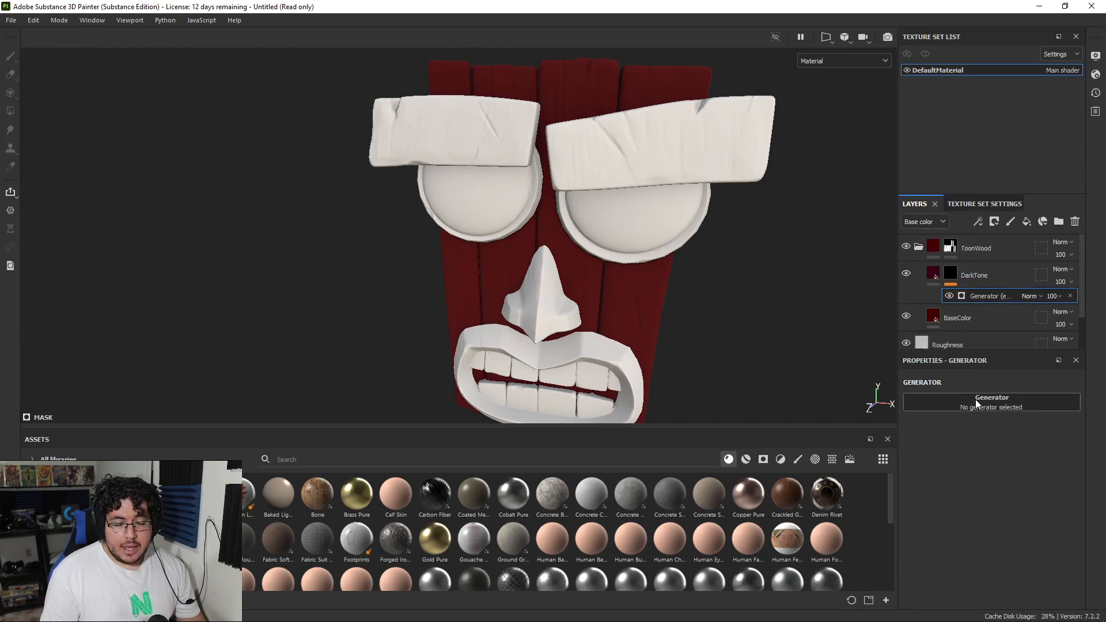
{"action": "left_click", "coordinate": [975, 399]}
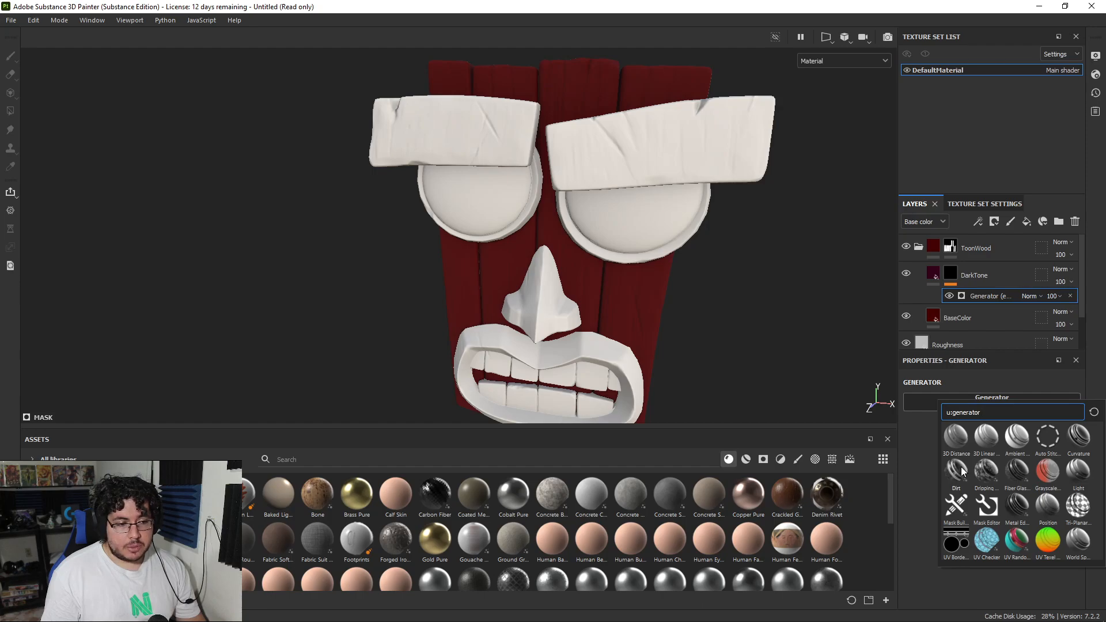
{"action": "right_click_drag", "start_coordinate": [616, 256], "coordinate": [682, 467], "text": "alt"}
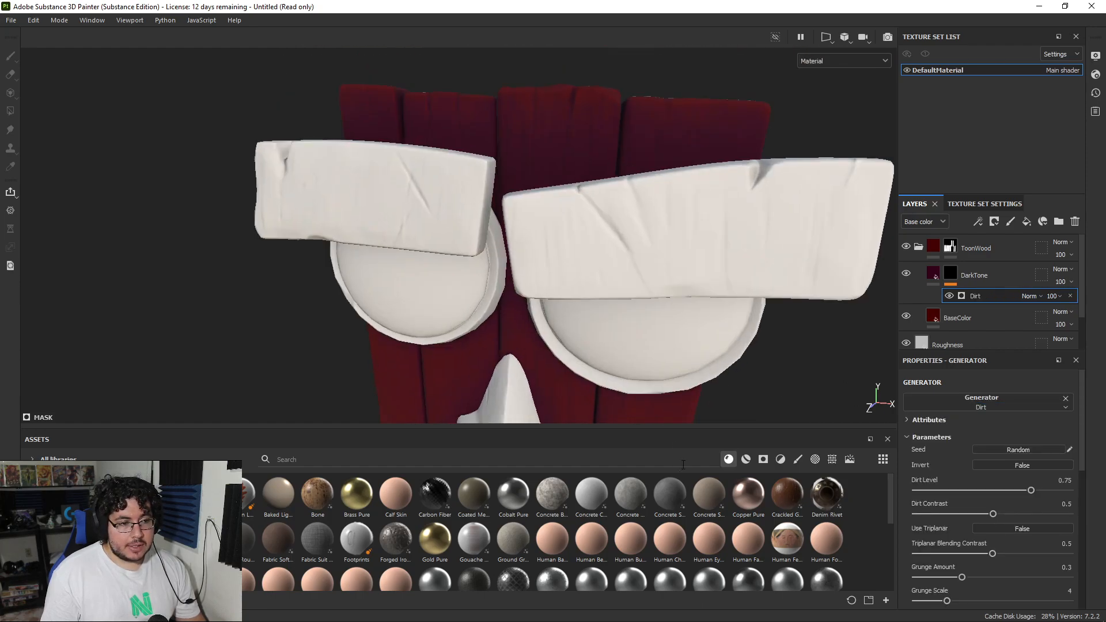
Step: Set the Dirt generator's Dirt Level to 0.55 while checking the dark tone on the upper planks
{"action": "left_click_drag", "start_coordinate": [519, 222], "coordinate": [605, 210], "text": "alt"}
{"action": "right_click_drag", "start_coordinate": [604, 211], "coordinate": [679, 274], "text": "alt"}
{"action": "left_click_drag", "start_coordinate": [679, 274], "coordinate": [581, 288], "text": "alt"}
{"action": "right_click_drag", "start_coordinate": [581, 288], "coordinate": [703, 271], "text": "alt"}
{"action": "left_click_drag", "start_coordinate": [622, 288], "coordinate": [655, 290], "text": "alt"}
{"action": "right_click_drag", "start_coordinate": [654, 291], "coordinate": [525, 289], "text": "alt"}
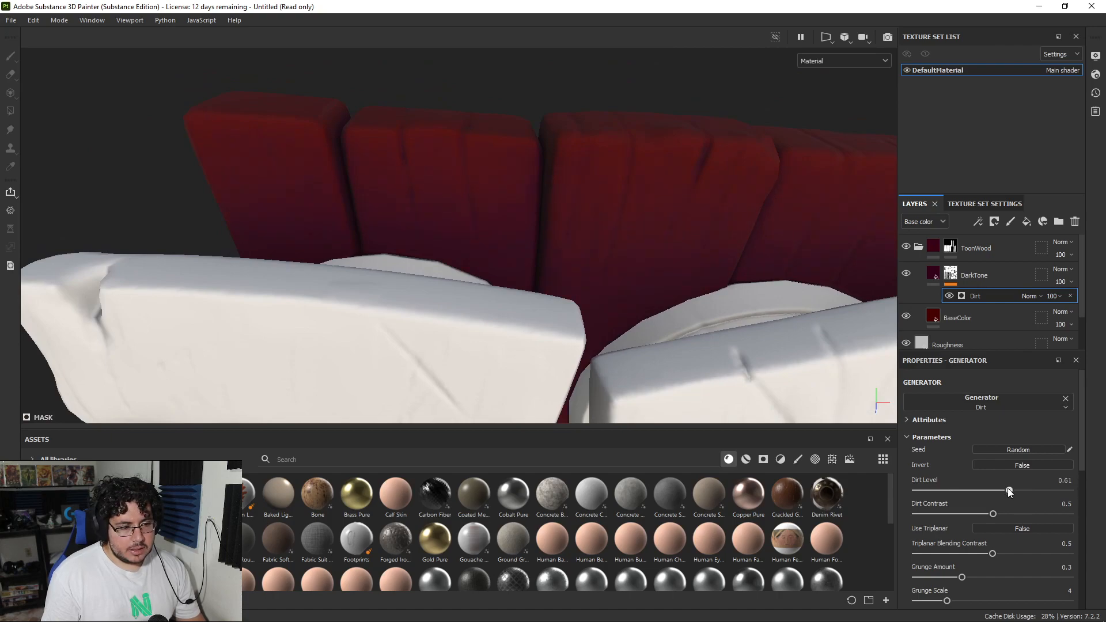
{"action": "right_click_drag", "start_coordinate": [806, 323], "coordinate": [730, 316], "text": "alt"}
{"action": "left_click_drag", "start_coordinate": [730, 316], "coordinate": [676, 275], "text": "alt"}
{"action": "right_click_drag", "start_coordinate": [677, 275], "coordinate": [622, 270], "text": "alt"}
{"action": "left_click_drag", "start_coordinate": [622, 271], "coordinate": [577, 223], "text": "alt"}
{"action": "right_click_drag", "start_coordinate": [577, 222], "coordinate": [613, 218], "text": "alt"}
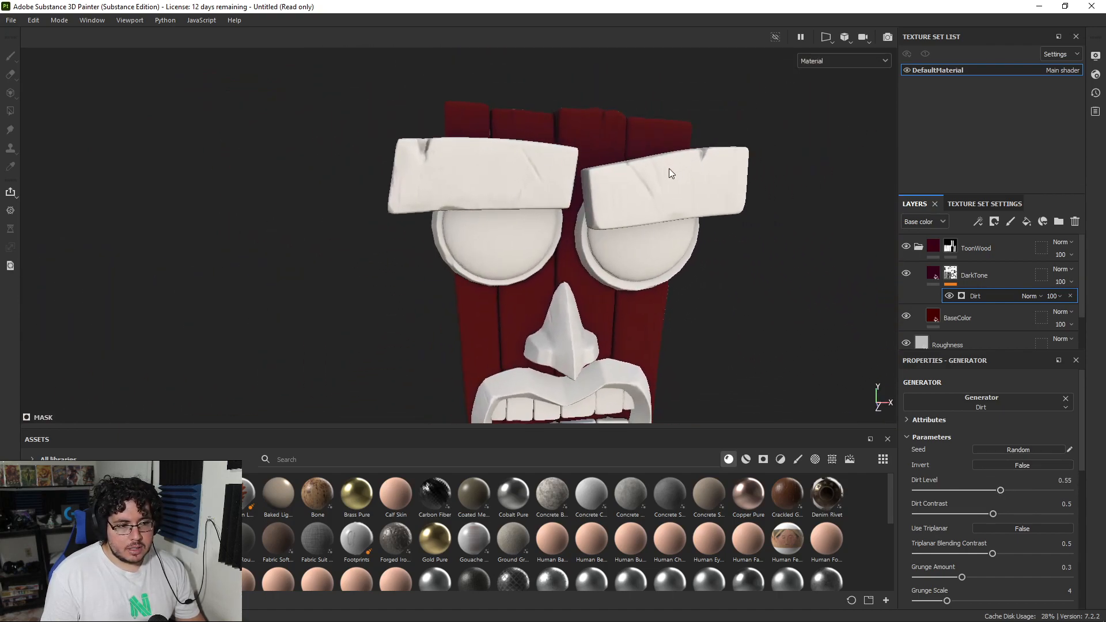
{"action": "middle_click_drag", "start_coordinate": [672, 167], "coordinate": [678, 210], "text": "alt"}
{"action": "right_click_drag", "start_coordinate": [678, 211], "coordinate": [731, 213], "text": "alt"}
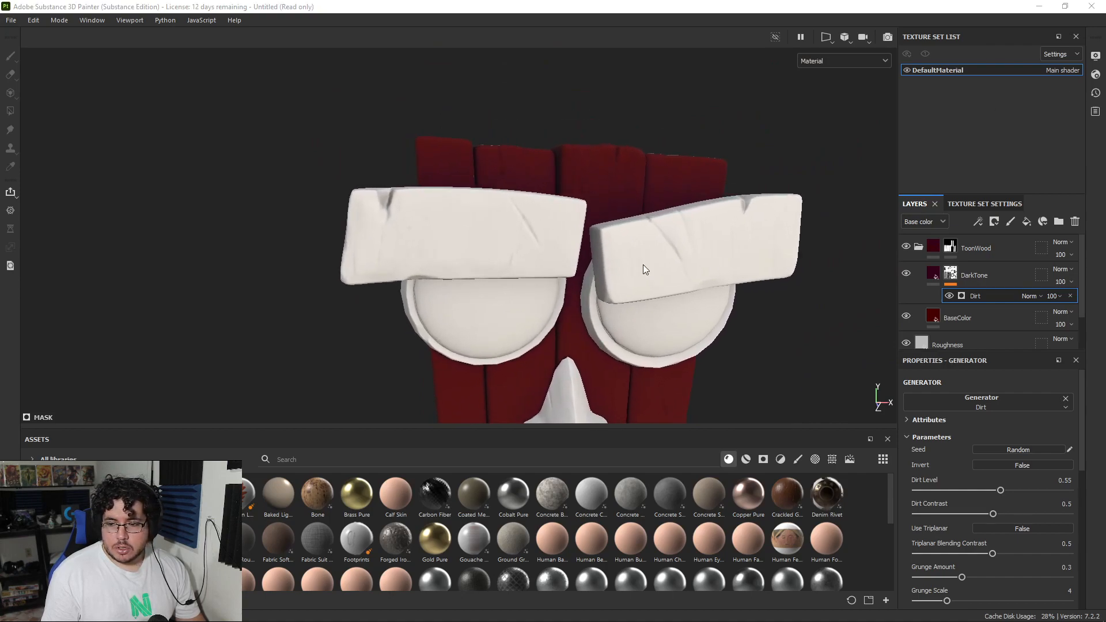
{"action": "right_click_drag", "start_coordinate": [572, 251], "coordinate": [597, 242], "text": "alt"}
Step: Set the DarkTone layer's blending mode to Overlay and check the front and back of the planks
{"action": "left_click", "coordinate": [1059, 268]}
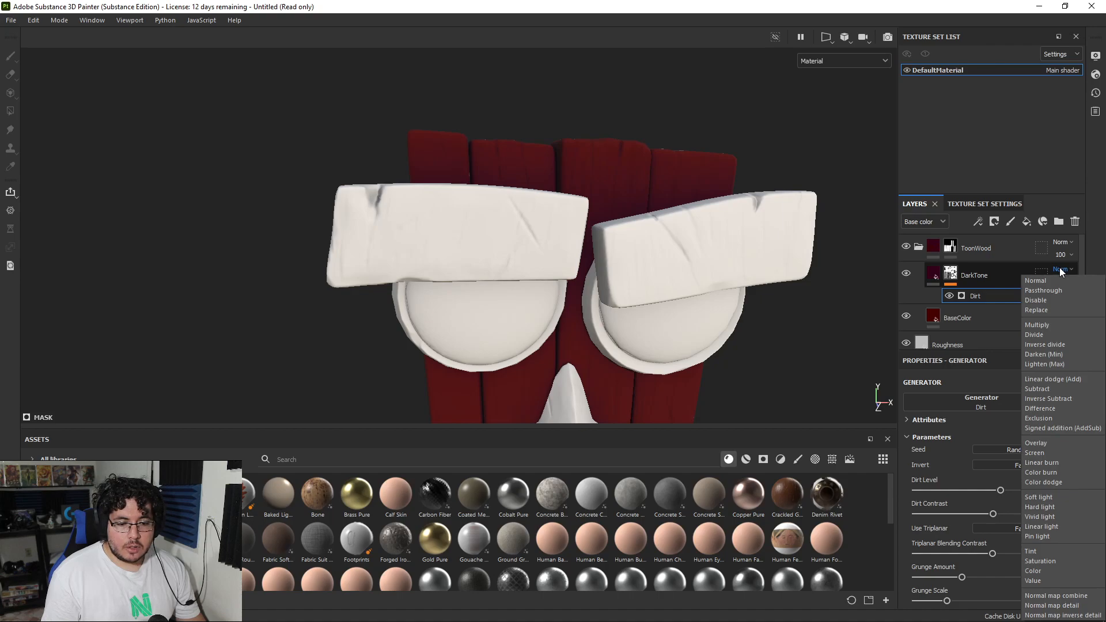
{"action": "left_click", "coordinate": [1053, 441]}
{"action": "left_click_drag", "start_coordinate": [773, 311], "coordinate": [661, 254], "text": "alt"}
{"action": "right_click_drag", "start_coordinate": [662, 254], "coordinate": [279, 180], "text": "alt"}
{"action": "left_click_drag", "start_coordinate": [278, 180], "coordinate": [625, 237], "text": "alt"}
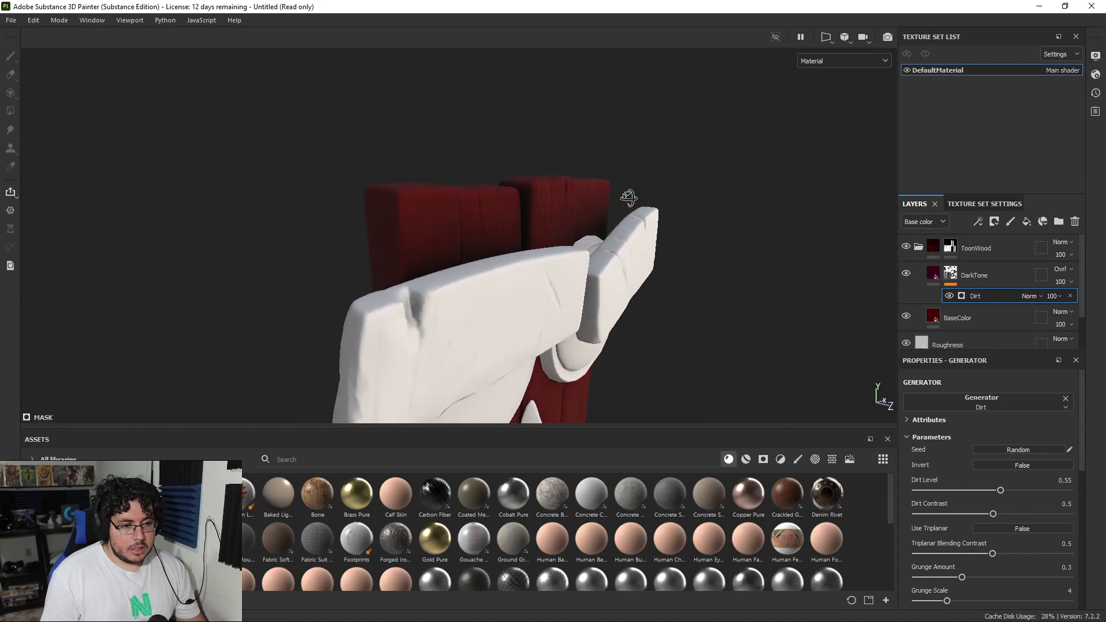
{"action": "left_click_drag", "start_coordinate": [603, 284], "coordinate": [896, 294], "text": "alt"}
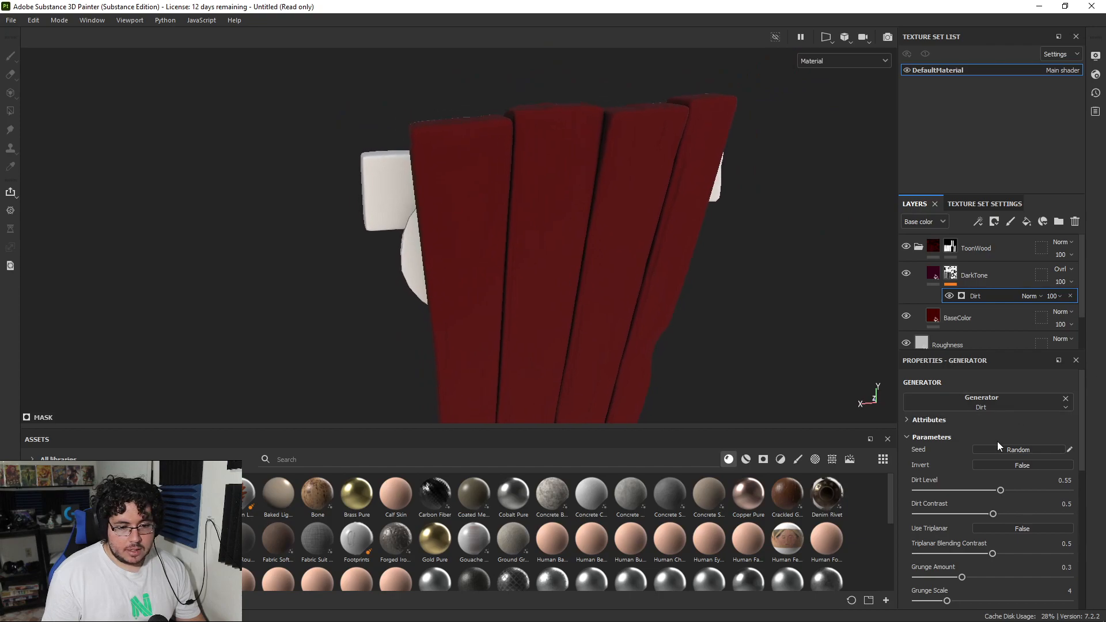
Step: Set the DarkTone mask's Dirt Level to 0.78, Dirt Contrast to 0.57 and Grunge Amount to 0.22
{"action": "mouse_move", "coordinate": [993, 514]}
{"action": "left_mouse_down"}
{"action": "mouse_move", "coordinate": [936, 514]}
{"action": "mouse_move", "coordinate": [1009, 512]}
{"action": "left_mouse_up"}
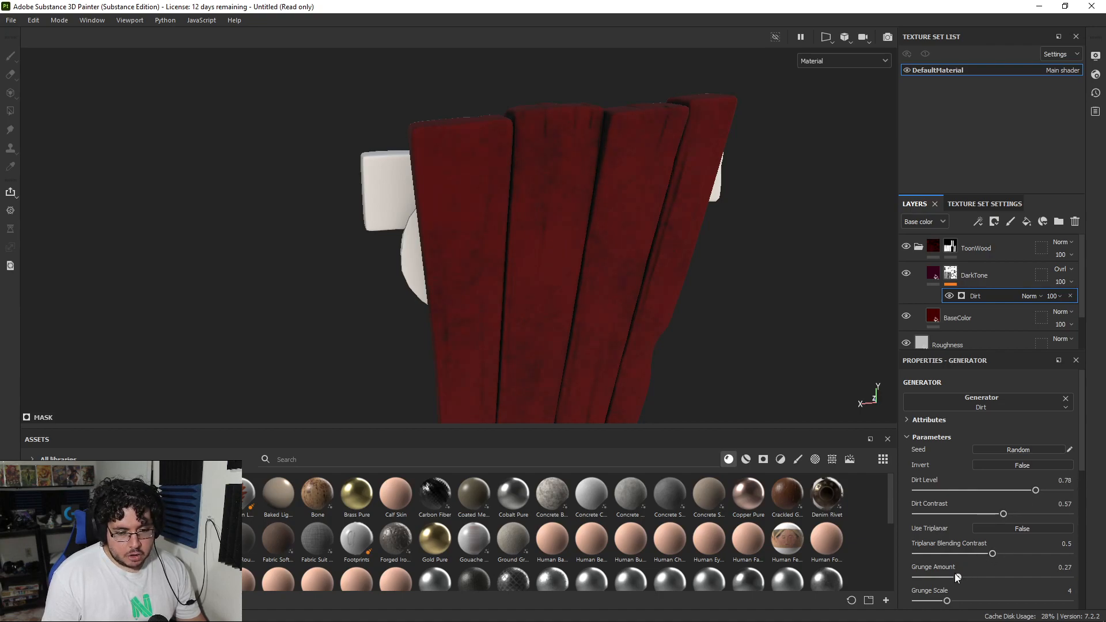
{"action": "left_click_drag", "start_coordinate": [941, 573], "coordinate": [949, 573]}
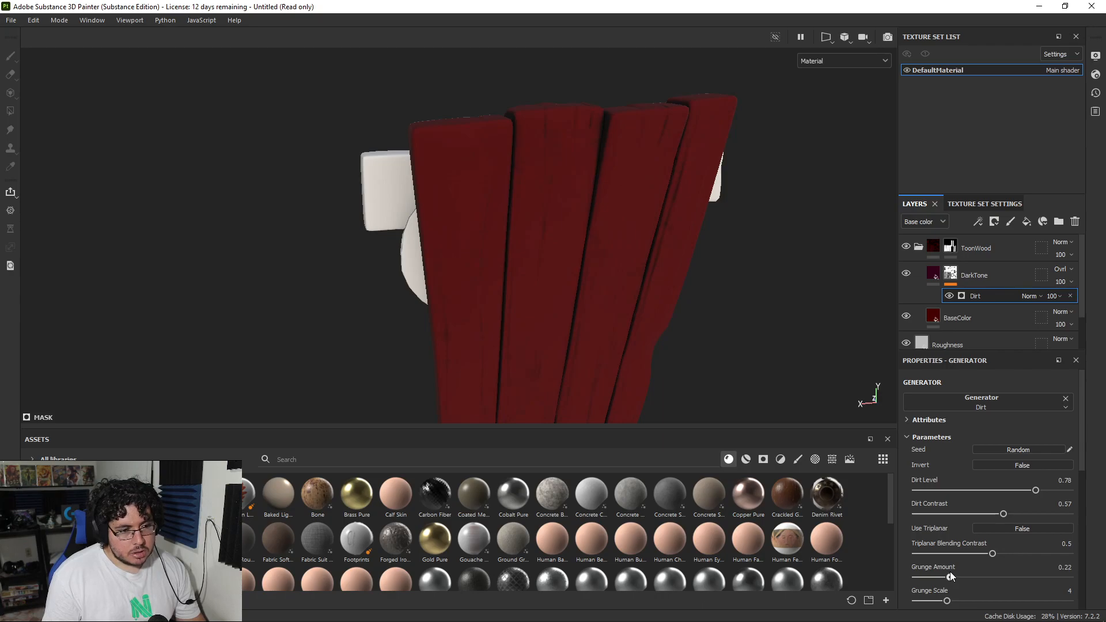
{"action": "left_click_drag", "start_coordinate": [594, 314], "coordinate": [446, 322], "text": "alt"}
{"action": "middle_click_drag", "start_coordinate": [633, 282], "coordinate": [625, 205], "text": "alt"}
{"action": "scroll", "coordinate": [624, 205], "scroll_direction": "up", "scroll_amount": 2}
{"action": "left_click_drag", "start_coordinate": [530, 245], "coordinate": [588, 248], "text": "alt"}
{"action": "middle_click_drag", "start_coordinate": [443, 253], "coordinate": [435, 239], "text": "alt"}
{"action": "left_click_drag", "start_coordinate": [434, 239], "coordinate": [884, 231], "text": "alt"}
{"action": "right_click_drag", "start_coordinate": [680, 257], "coordinate": [593, 249], "text": "shift"}
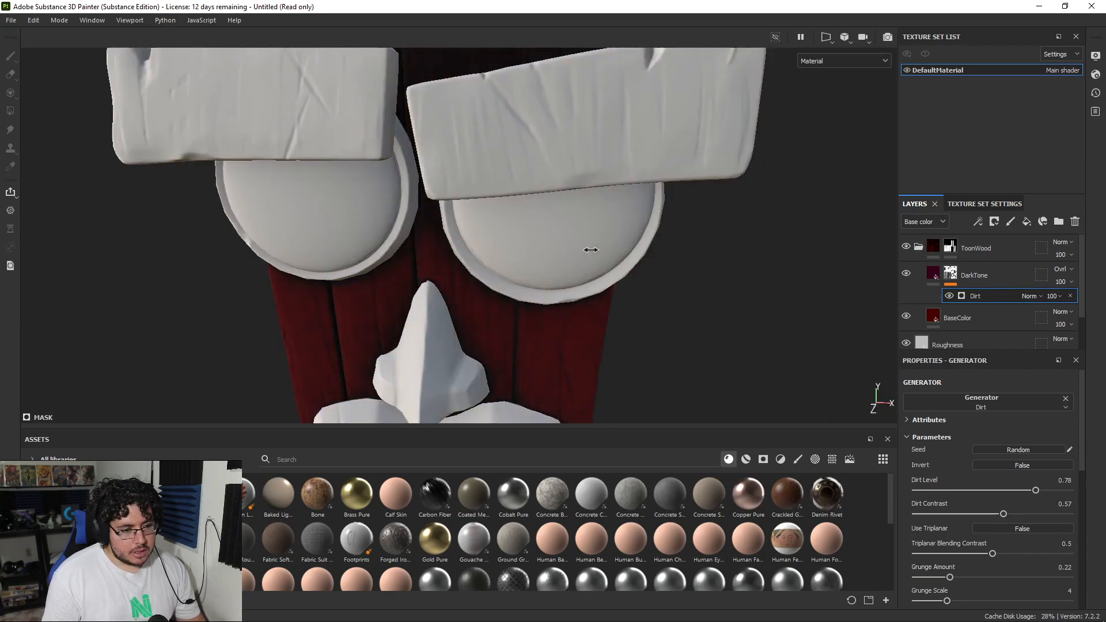
Step: Set the DarkTone mask's Dirt Level to 0.66, Dirt Contrast to 0.43 and Grunge Amount to 0.07
{"action": "middle_click_drag", "start_coordinate": [595, 296], "coordinate": [710, 194], "text": "alt"}
{"action": "left_click_drag", "start_coordinate": [710, 194], "coordinate": [491, 222], "text": "alt"}
{"action": "scroll", "coordinate": [492, 222], "scroll_direction": "down", "scroll_amount": 4}
{"action": "middle_click_drag", "start_coordinate": [460, 212], "coordinate": [462, 301], "text": "alt"}
{"action": "left_click_drag", "start_coordinate": [463, 302], "coordinate": [370, 295], "text": "alt"}
{"action": "middle_click_drag", "start_coordinate": [471, 224], "coordinate": [461, 268], "text": "alt"}
{"action": "scroll", "coordinate": [462, 268], "scroll_direction": "up", "scroll_amount": 1}
{"action": "right_click_drag", "start_coordinate": [565, 275], "coordinate": [628, 280], "text": "shift"}
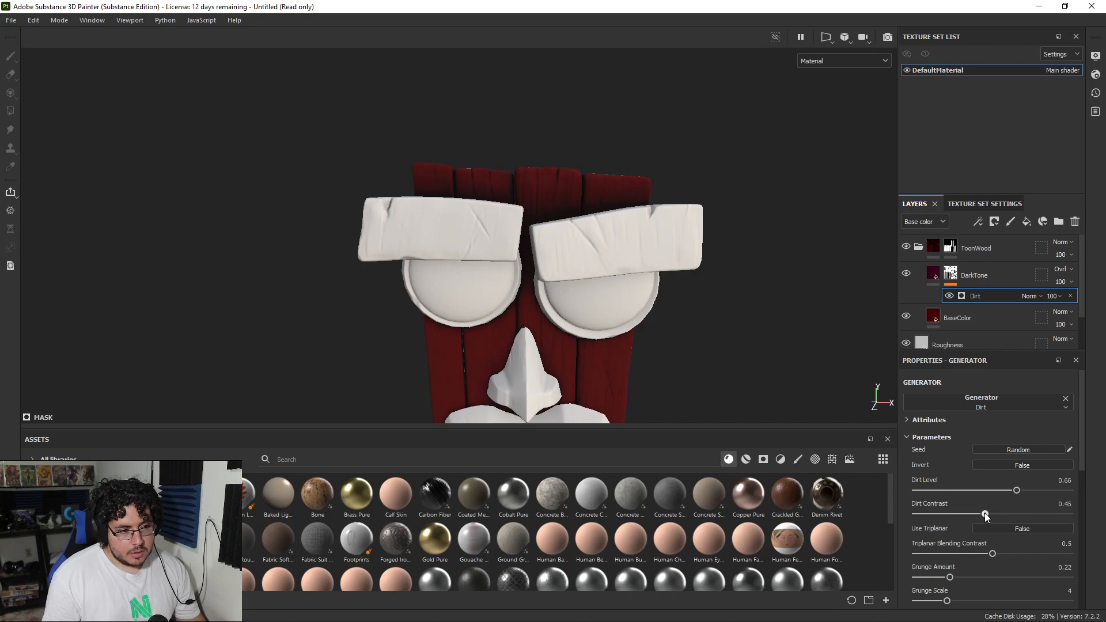
{"action": "left_click_drag", "start_coordinate": [949, 577], "coordinate": [928, 577]}
Step: Examine the dark tone along the plank gaps and behind the brows from several angles
{"action": "right_click_drag", "start_coordinate": [747, 373], "coordinate": [706, 340], "text": "alt"}
{"action": "middle_click_drag", "start_coordinate": [705, 339], "coordinate": [700, 282], "text": "alt"}
{"action": "right_click_drag", "start_coordinate": [691, 293], "coordinate": [748, 397], "text": "alt"}
{"action": "left_click_drag", "start_coordinate": [541, 300], "coordinate": [619, 285], "text": "alt"}
{"action": "right_click_drag", "start_coordinate": [618, 286], "coordinate": [639, 316], "text": "alt"}
{"action": "middle_click_drag", "start_coordinate": [423, 282], "coordinate": [467, 259], "text": "alt"}
{"action": "left_click_drag", "start_coordinate": [468, 258], "coordinate": [202, 282], "text": "alt"}
{"action": "right_click_drag", "start_coordinate": [201, 283], "coordinate": [211, 224], "text": "alt"}
{"action": "left_click_drag", "start_coordinate": [211, 224], "coordinate": [495, 190], "text": "alt"}
{"action": "middle_click_drag", "start_coordinate": [495, 190], "coordinate": [475, 259], "text": "alt"}
{"action": "mouse_move", "coordinate": [475, 259]}
{"action": "right_mouse_down", "text": "alt"}
{"action": "mouse_move", "coordinate": [471, 240]}
{"action": "mouse_move", "coordinate": [472, 256]}
{"action": "right_mouse_up", "text": "alt"}
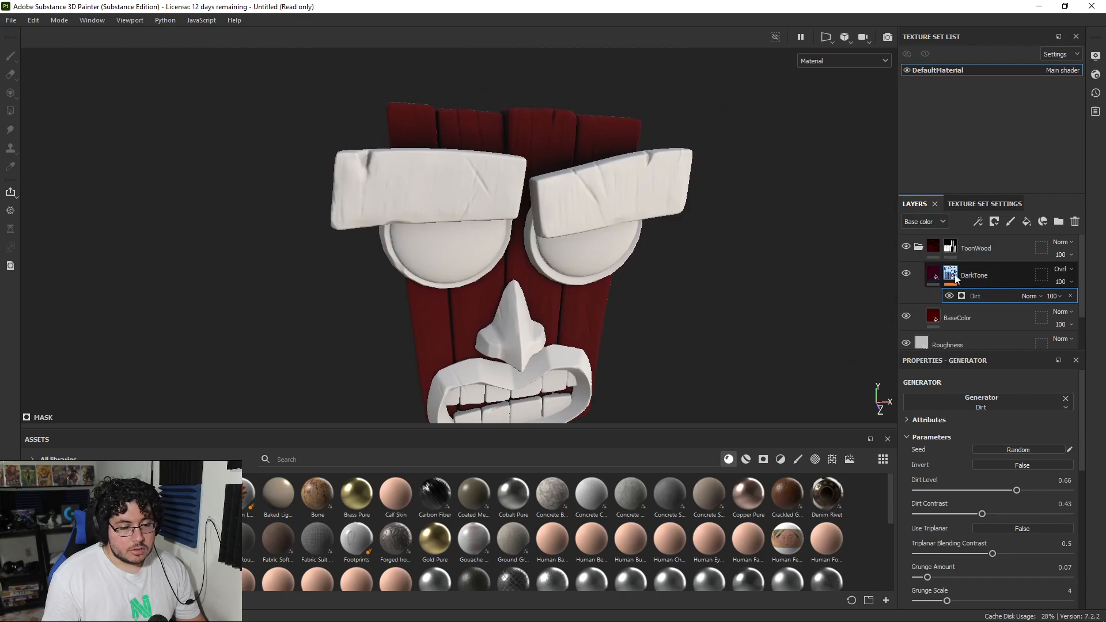
Step: Add a fill layer above DarkTone inside ToonWood and limit it to the color channel
{"action": "left_click", "coordinate": [983, 279]}
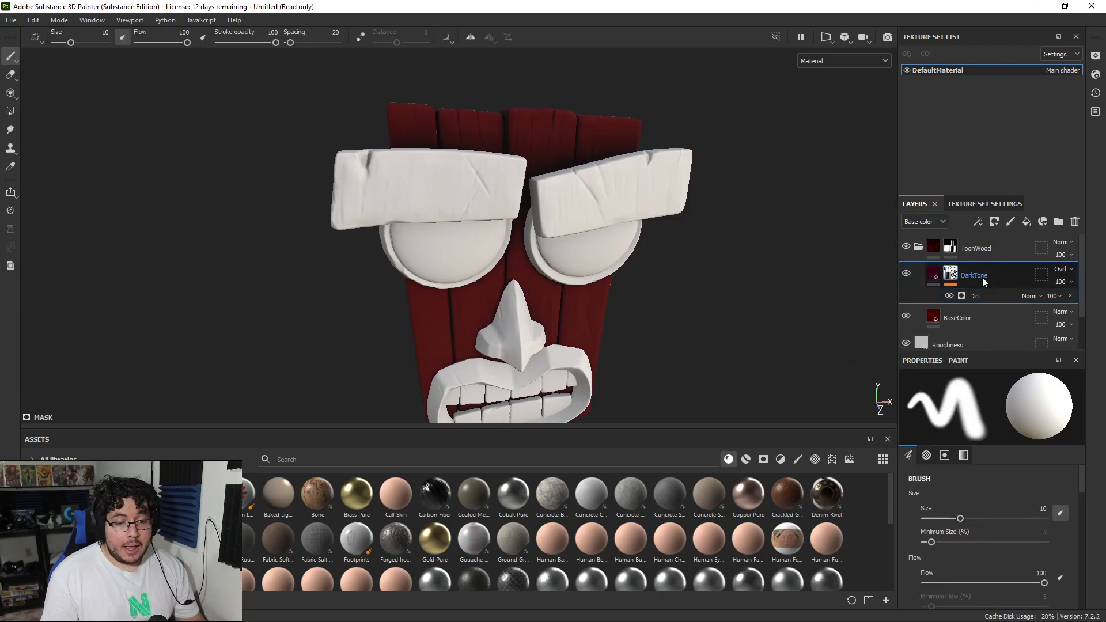
{"action": "left_click", "coordinate": [1026, 222]}
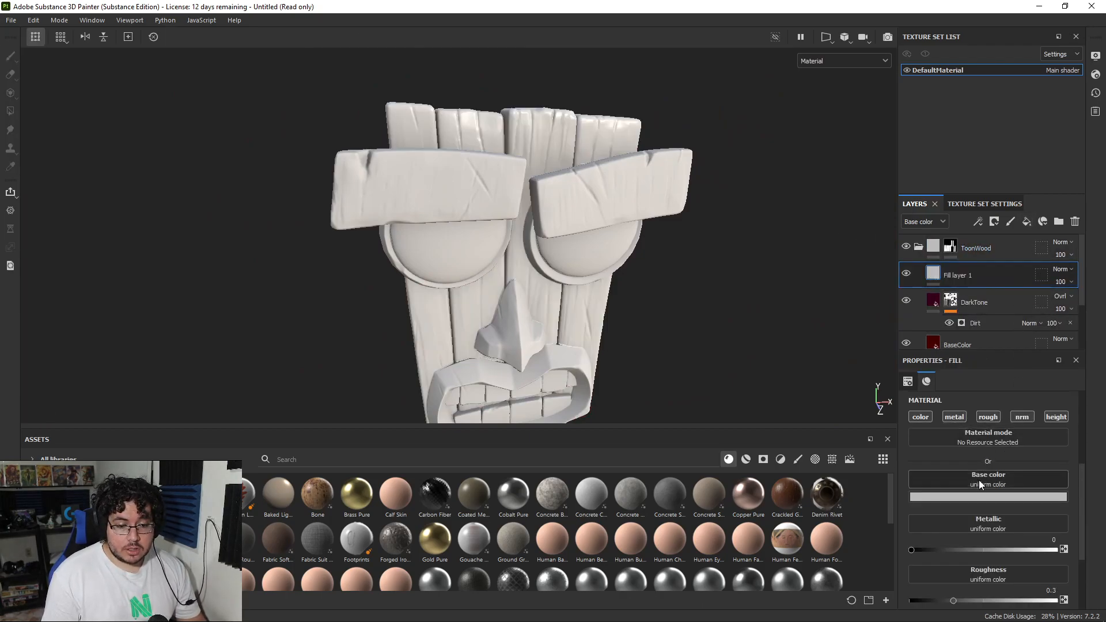
{"action": "left_click", "coordinate": [957, 419]}
{"action": "left_click", "coordinate": [989, 417]}
{"action": "left_click", "coordinate": [1022, 417]}
{"action": "left_click", "coordinate": [1054, 417]}
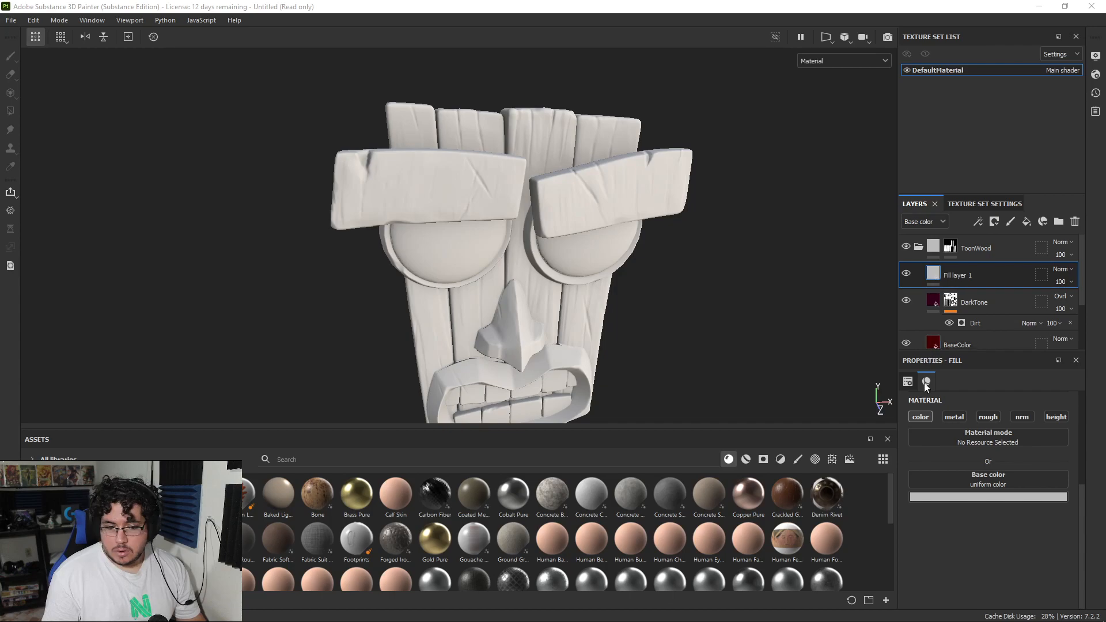
Step: Sample the orange-red 7a2008 as the new fill layer's base color and rename the layer as LightTone
{"action": "left_click", "coordinate": [986, 497]}
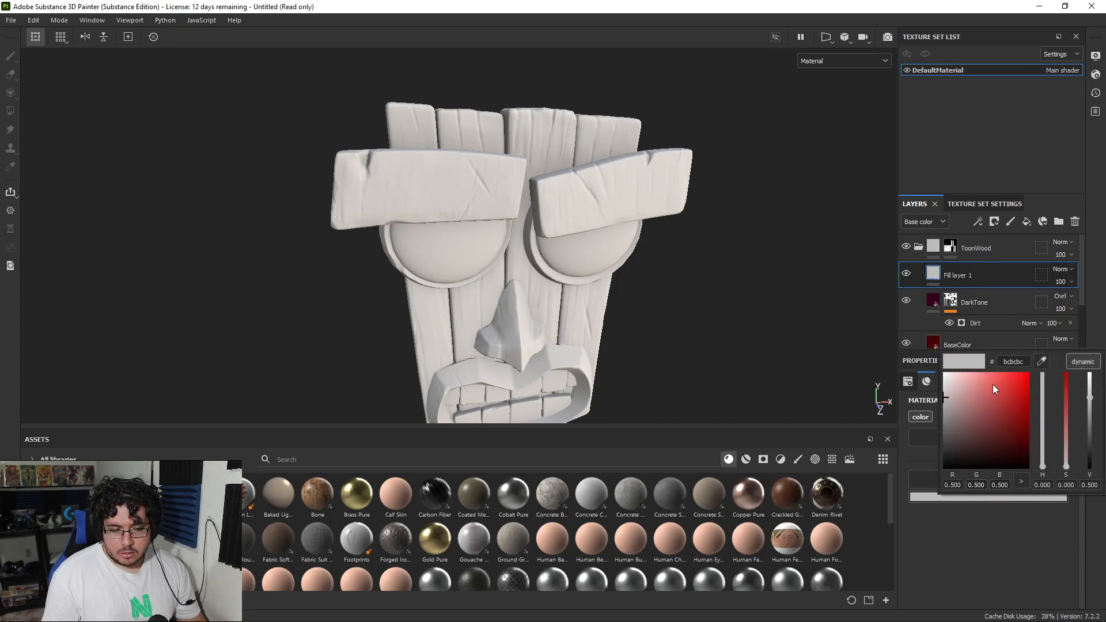
{"action": "left_click", "coordinate": [1041, 362]}
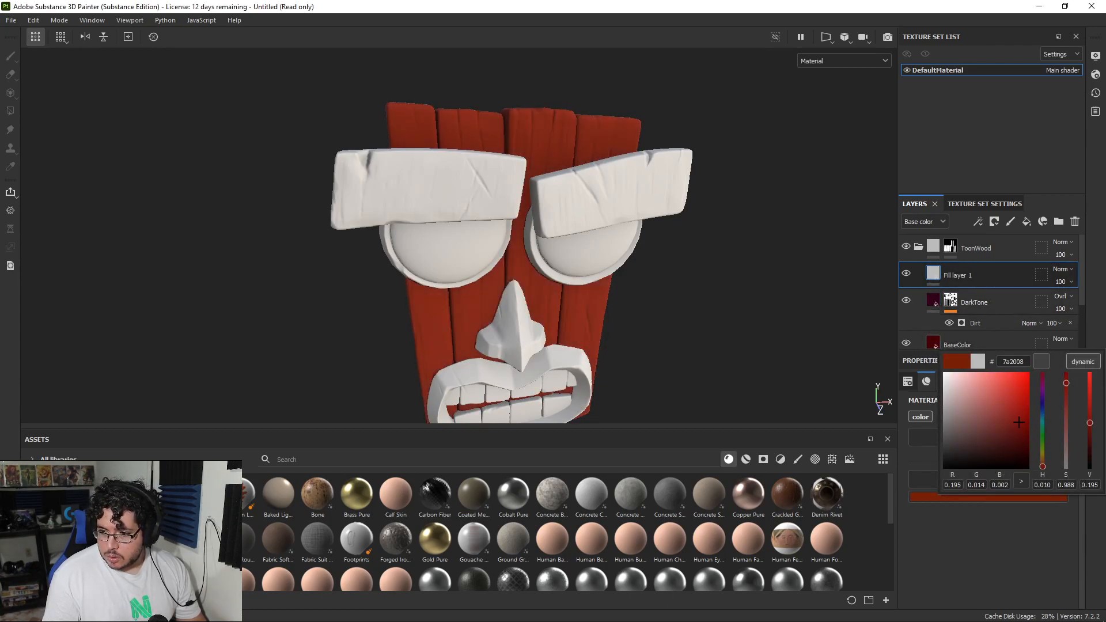
{"action": "double_click", "coordinate": [956, 277]}
{"action": "type", "text": "LightTo"}
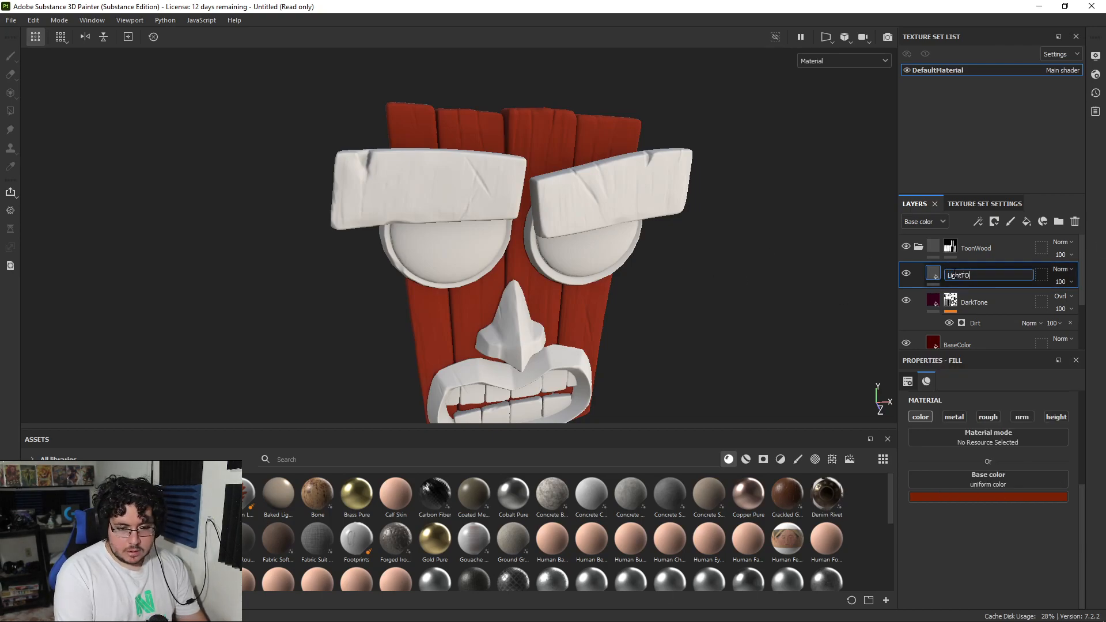
{"action": "type", "text": "ne"}
{"action": "key", "text": "Return"}
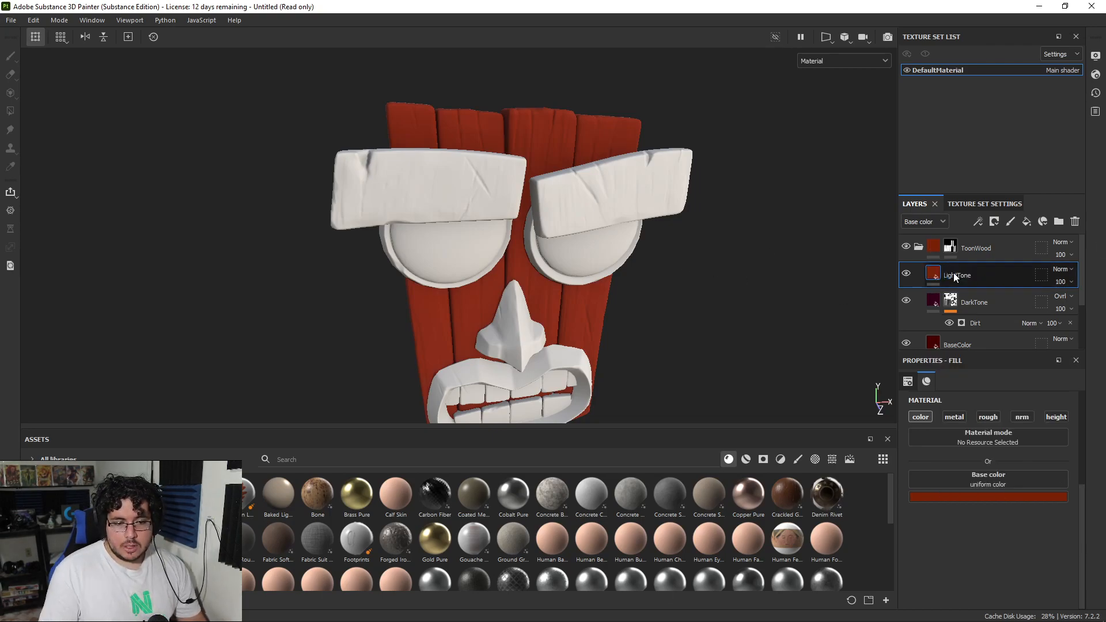
Step: Add a black mask with a Metal Edge Wear generator to the LightTone layer
{"action": "right_click", "coordinate": [954, 273]}
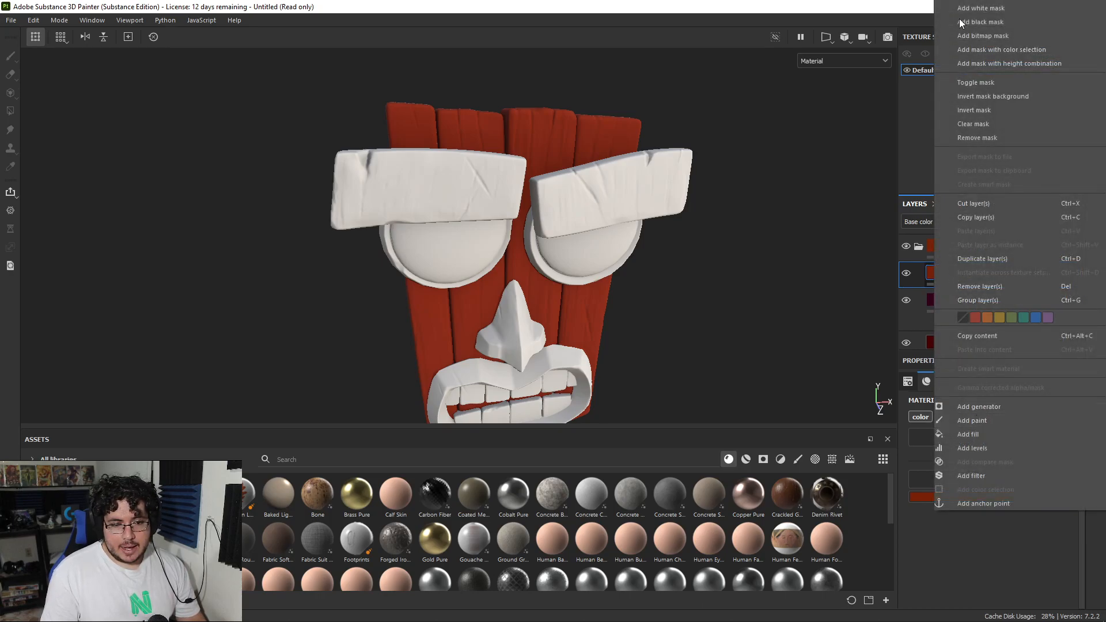
{"action": "left_click", "coordinate": [982, 23]}
{"action": "right_click", "coordinate": [952, 271]}
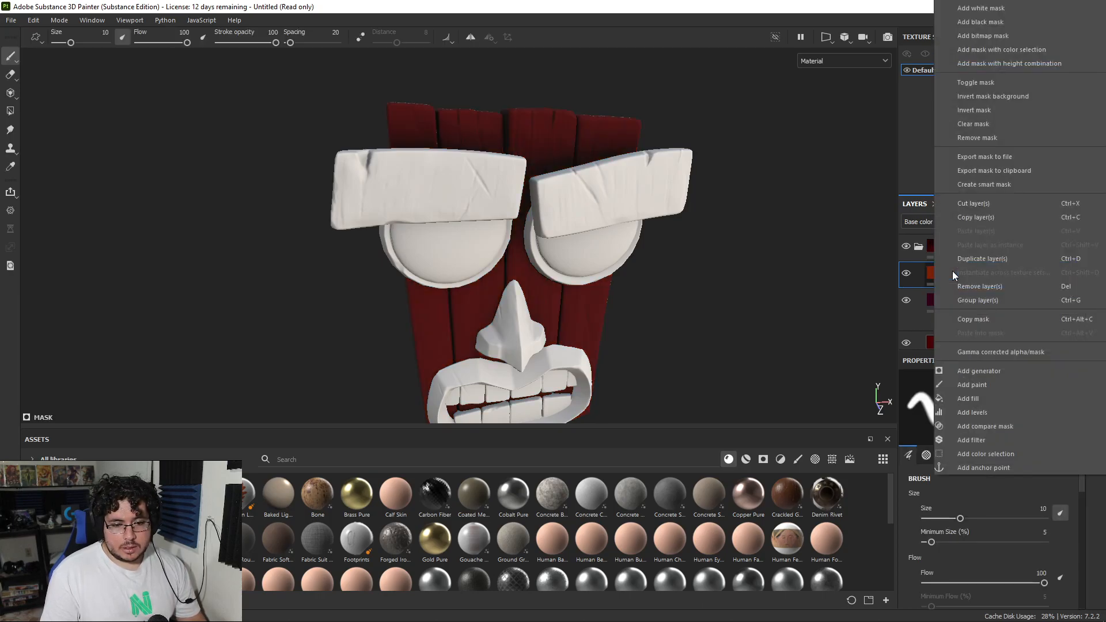
{"action": "left_click", "coordinate": [992, 371]}
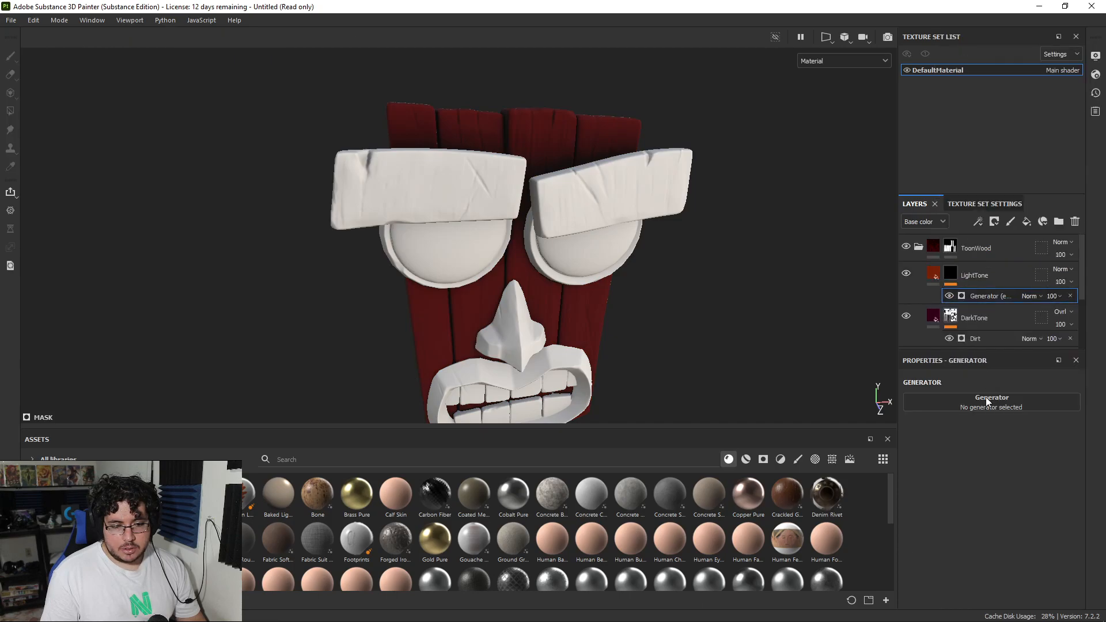
{"action": "left_click", "coordinate": [988, 399]}
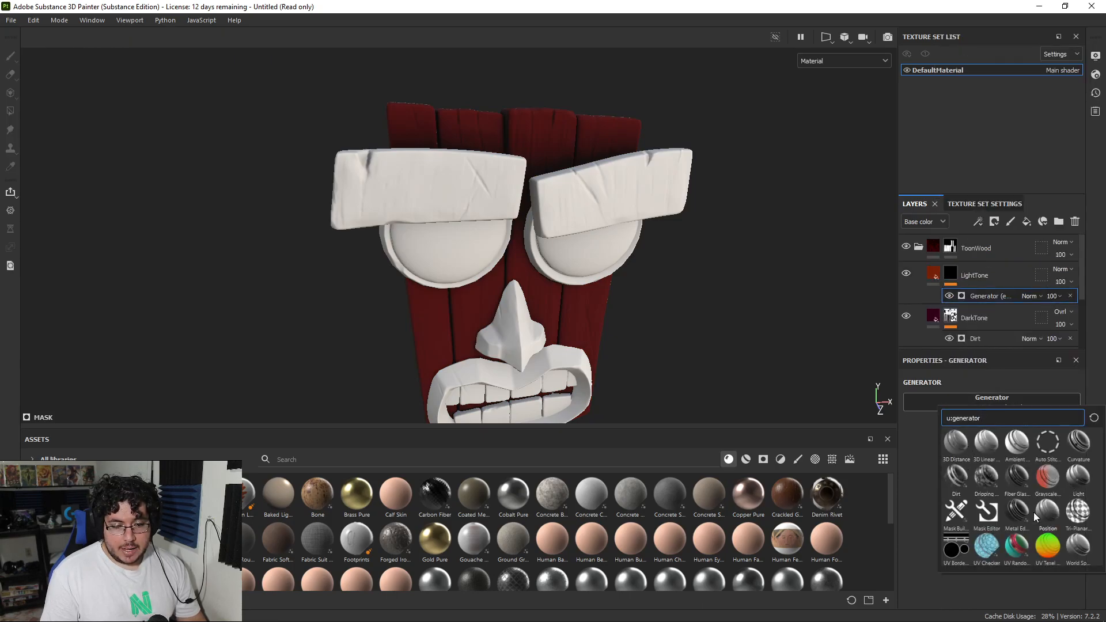
{"action": "left_click", "coordinate": [1019, 510]}
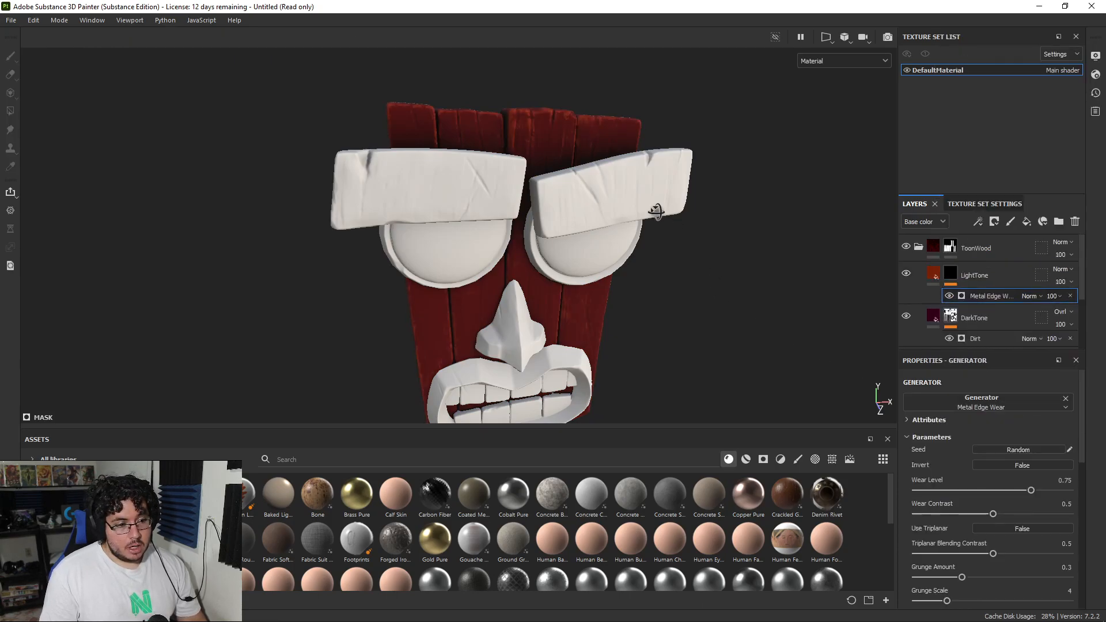
Step: Examine the light edge wear on the upper ends of the planks up close
{"action": "left_click_drag", "start_coordinate": [661, 215], "coordinate": [602, 257], "text": "alt"}
{"action": "right_click_drag", "start_coordinate": [603, 257], "coordinate": [512, 318], "text": "alt"}
{"action": "left_click_drag", "start_coordinate": [511, 312], "coordinate": [648, 242], "text": "alt"}
{"action": "right_click_drag", "start_coordinate": [648, 241], "coordinate": [740, 176], "text": "alt"}
{"action": "left_click_drag", "start_coordinate": [700, 266], "coordinate": [612, 244], "text": "alt"}
{"action": "right_click_drag", "start_coordinate": [612, 244], "coordinate": [583, 278], "text": "alt"}
{"action": "left_click_drag", "start_coordinate": [583, 281], "coordinate": [853, 266], "text": "alt"}
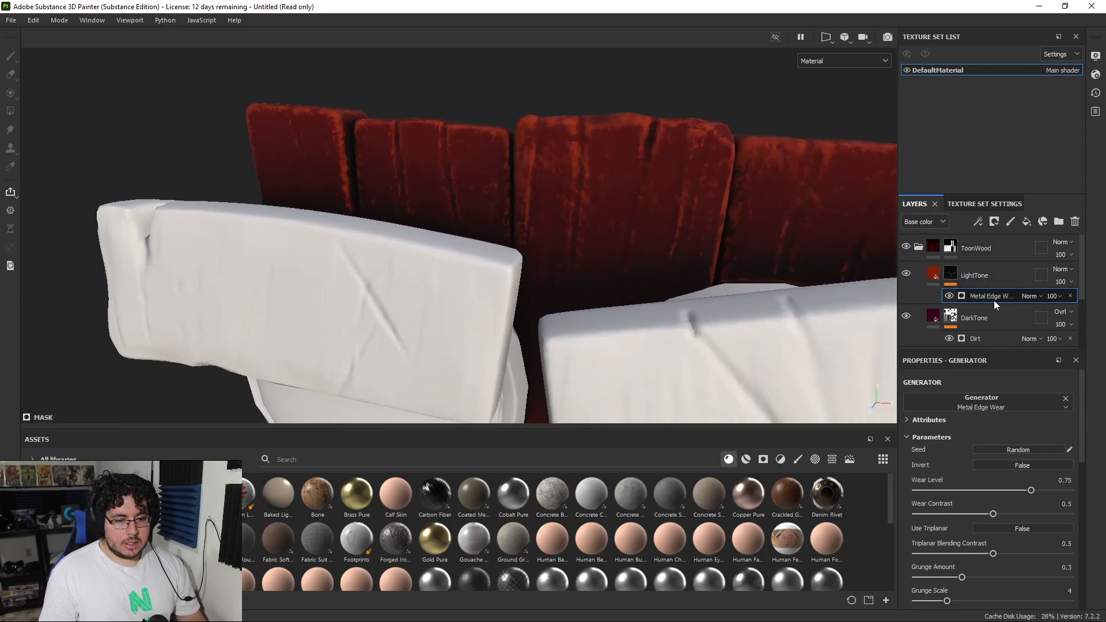
Step: Move the LightTone layer below DarkTone inside the ToonWood folder and check the planks on the whole mask
{"action": "left_click_drag", "start_coordinate": [982, 320], "coordinate": [980, 268]}
{"action": "right_click_drag", "start_coordinate": [740, 221], "coordinate": [317, 151], "text": "alt"}
{"action": "left_click_drag", "start_coordinate": [460, 225], "coordinate": [580, 242], "text": "alt"}
{"action": "left_click_drag", "start_coordinate": [742, 233], "coordinate": [658, 190], "text": "alt"}
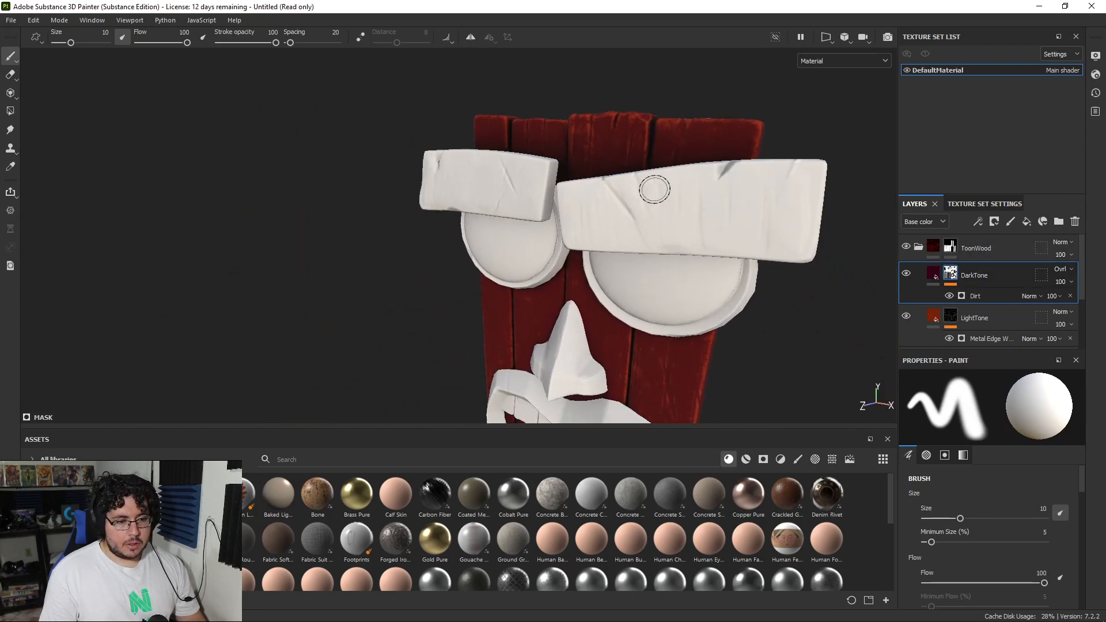
{"action": "right_click_drag", "start_coordinate": [659, 190], "coordinate": [538, 185], "text": "alt"}
{"action": "mouse_move", "coordinate": [538, 185]}
{"action": "left_mouse_down", "text": "alt"}
{"action": "mouse_move", "coordinate": [700, 220]}
{"action": "mouse_move", "coordinate": [688, 232]}
{"action": "left_mouse_up", "text": "alt"}
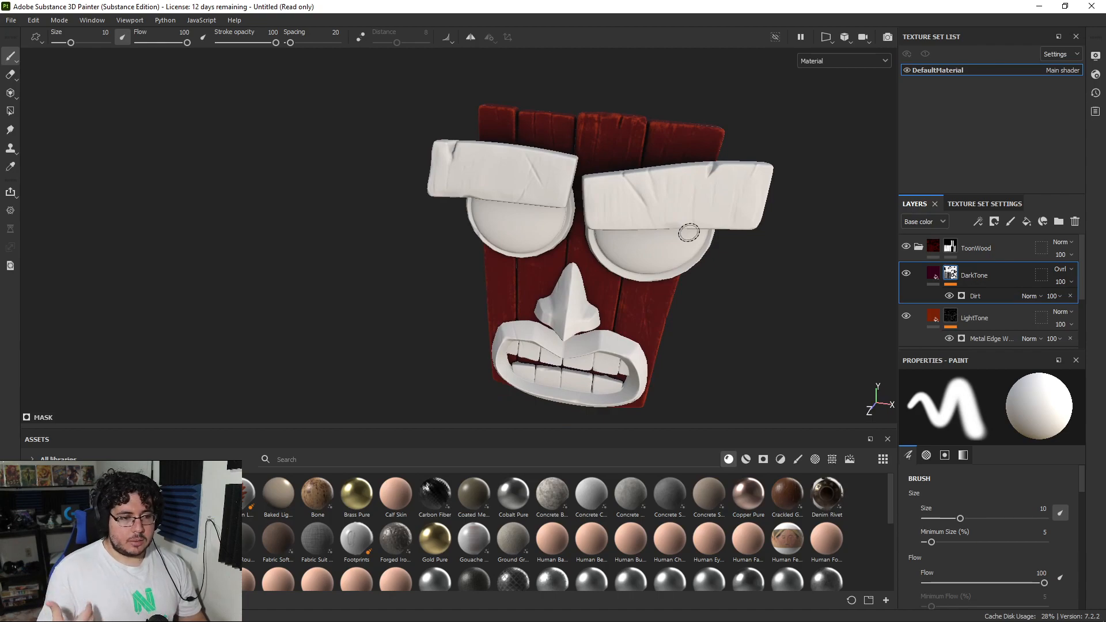
{"action": "right_click_drag", "start_coordinate": [681, 230], "coordinate": [749, 208], "text": "alt"}
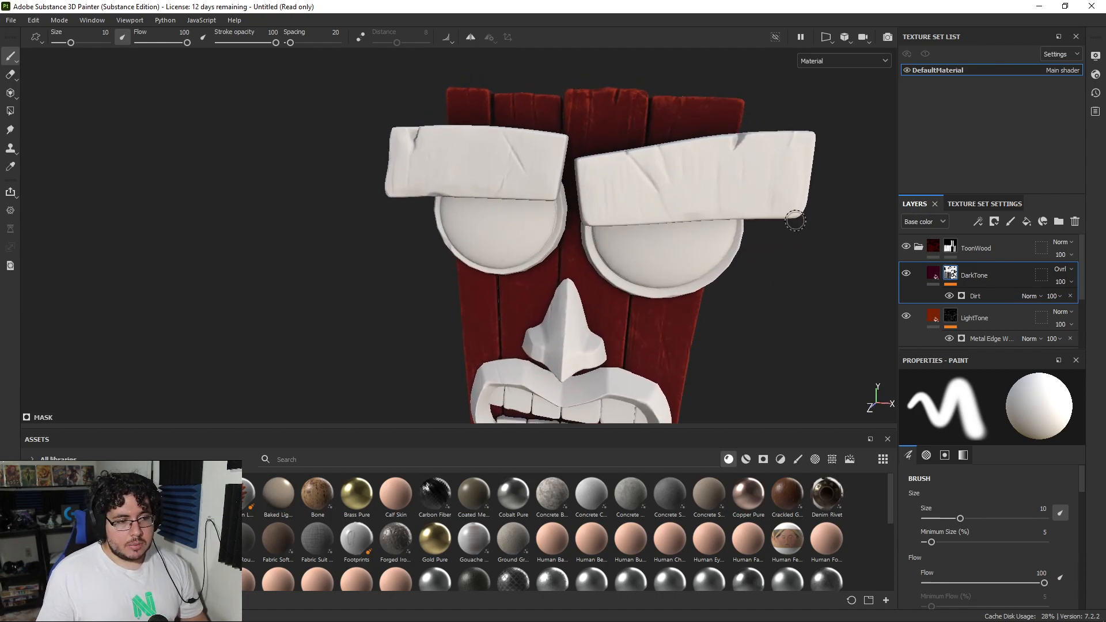
Step: Set the wear contrast of LightTone's Metal Edge Wear generator to 0.11
{"action": "left_click", "coordinate": [957, 313]}
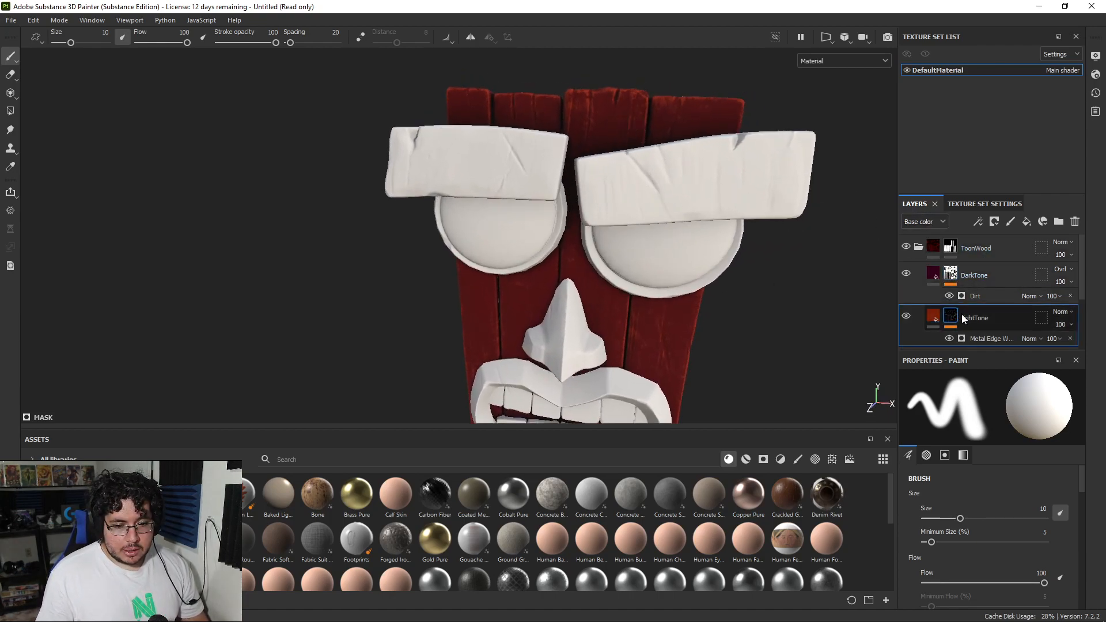
{"action": "left_click", "coordinate": [983, 337]}
{"action": "left_click_drag", "start_coordinate": [987, 509], "coordinate": [933, 516]}
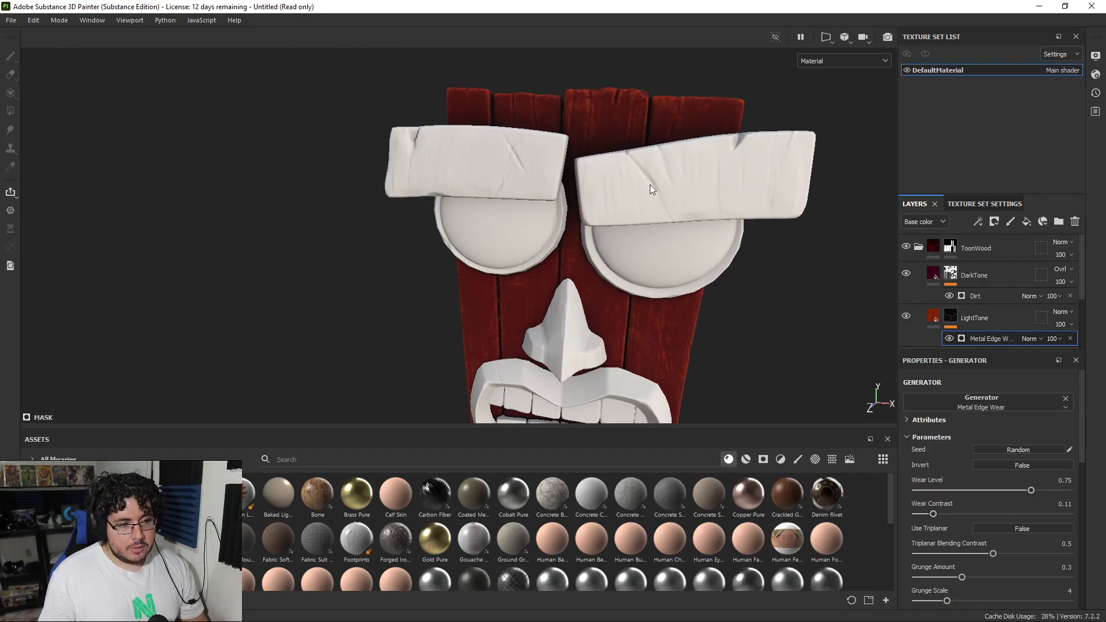
{"action": "scroll", "coordinate": [634, 163], "scroll_direction": "up", "scroll_amount": 5}
{"action": "left_click_drag", "start_coordinate": [635, 162], "coordinate": [617, 185], "text": "alt"}
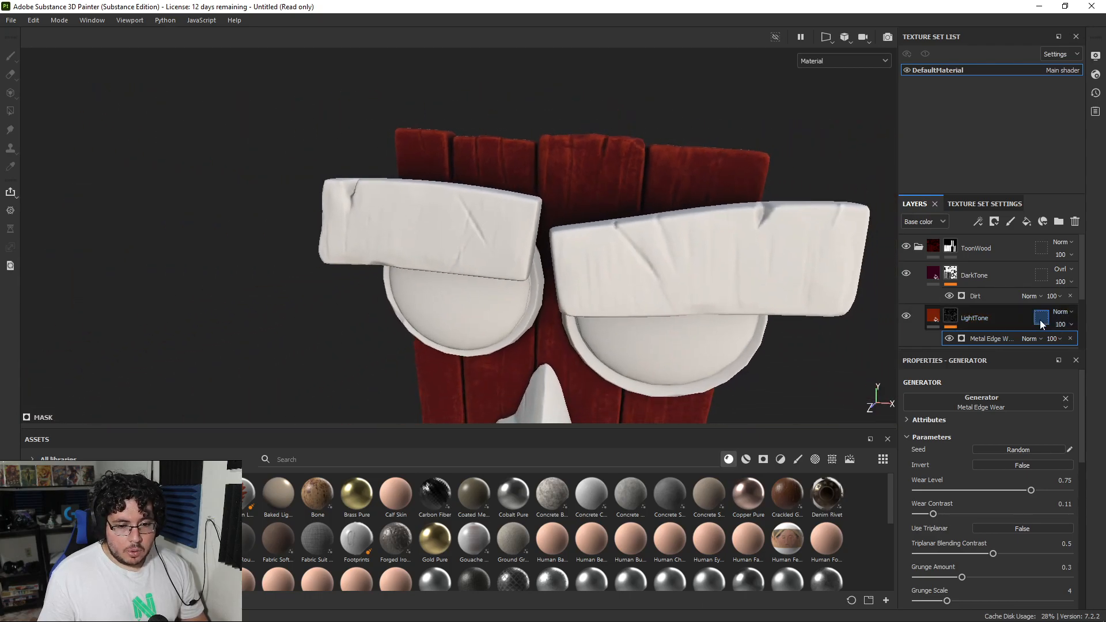
Step: Set the LightTone layer's blending mode to Linear dodge (Add)
{"action": "left_click", "coordinate": [1062, 315]}
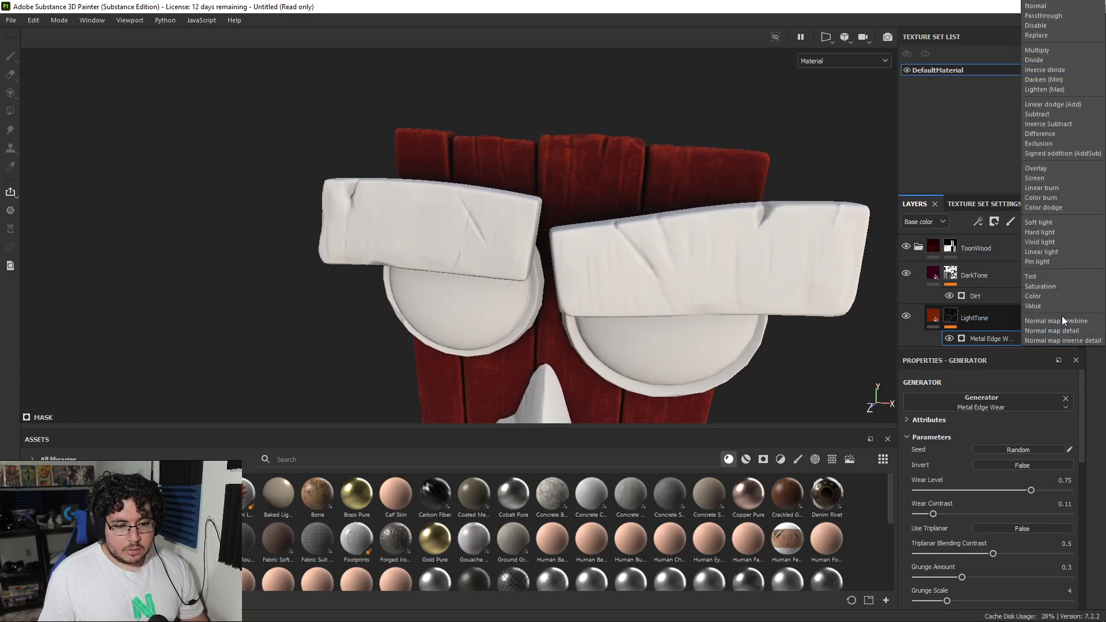
{"action": "left_click", "coordinate": [1057, 105]}
{"action": "mouse_move", "coordinate": [669, 174]}
{"action": "right_mouse_down", "text": "alt"}
{"action": "mouse_move", "coordinate": [292, 127]}
{"action": "mouse_move", "coordinate": [965, 312]}
{"action": "right_mouse_up", "text": "alt"}
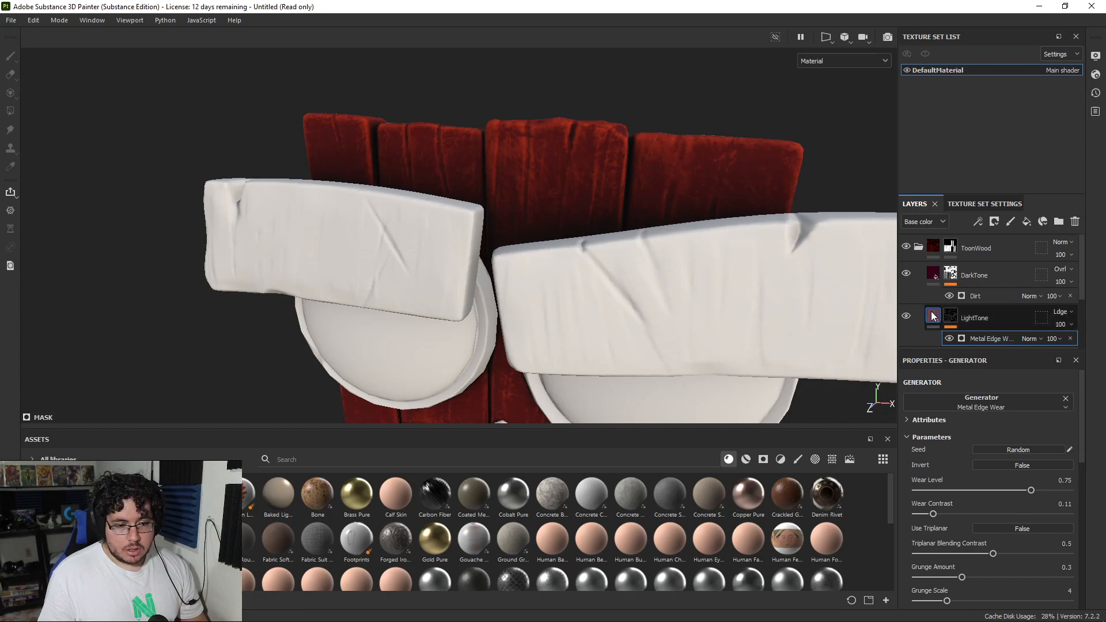
Step: Shift the LightTone layer's base color to the more orange tone 7a3008
{"action": "left_click", "coordinate": [979, 318]}
{"action": "left_click", "coordinate": [980, 499]}
{"action": "left_click_drag", "start_coordinate": [1037, 470], "coordinate": [1046, 474]}
{"action": "right_click_drag", "start_coordinate": [438, 224], "coordinate": [609, 301], "text": "alt"}
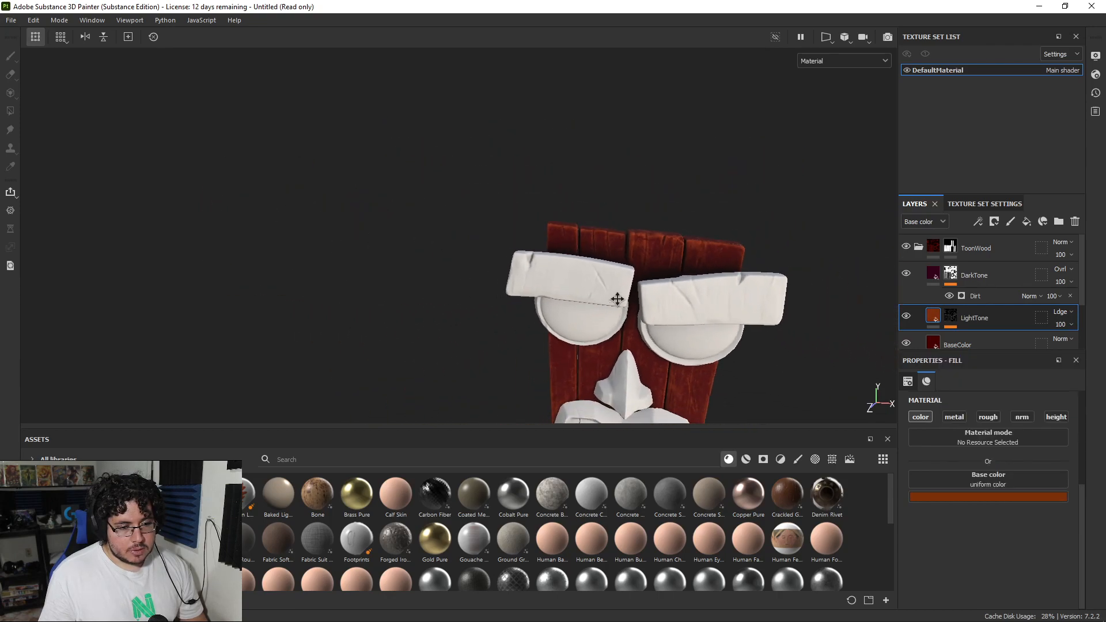
Step: Lower the LightTone layer's opacity to 60
{"action": "middle_click_drag", "start_coordinate": [610, 301], "coordinate": [602, 173], "text": "alt"}
{"action": "right_click_drag", "start_coordinate": [602, 173], "coordinate": [701, 236], "text": "alt"}
{"action": "left_click_drag", "start_coordinate": [702, 236], "coordinate": [729, 225], "text": "alt"}
{"action": "left_click_drag", "start_coordinate": [1076, 346], "coordinate": [1078, 347]}
Step: Examine the light tone on the back and front of the mask's planks from several angles
{"action": "left_click_drag", "start_coordinate": [674, 262], "coordinate": [443, 278], "text": "alt"}
{"action": "mouse_move", "coordinate": [714, 282]}
{"action": "left_mouse_down", "text": "alt"}
{"action": "mouse_move", "coordinate": [523, 286]}
{"action": "mouse_move", "coordinate": [610, 287]}
{"action": "left_mouse_up", "text": "alt"}
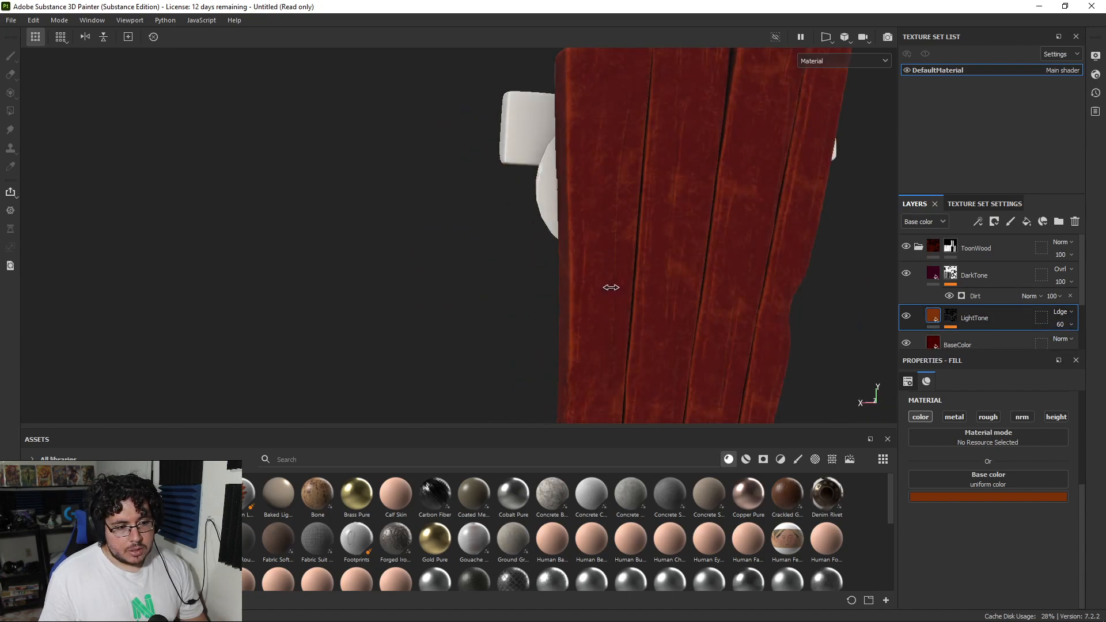
{"action": "mouse_move", "coordinate": [711, 291]}
{"action": "left_mouse_down", "text": "alt"}
{"action": "mouse_move", "coordinate": [733, 271]}
{"action": "mouse_move", "coordinate": [676, 264]}
{"action": "mouse_move", "coordinate": [649, 288]}
{"action": "mouse_move", "coordinate": [721, 306]}
{"action": "mouse_move", "coordinate": [588, 254]}
{"action": "mouse_move", "coordinate": [282, 246]}
{"action": "mouse_move", "coordinate": [294, 257]}
{"action": "mouse_move", "coordinate": [382, 252]}
{"action": "left_mouse_up", "text": "alt"}
{"action": "scroll", "coordinate": [733, 272], "scroll_direction": "up", "scroll_amount": 3}
{"action": "right_click_drag", "start_coordinate": [733, 272], "coordinate": [646, 257], "text": "shift"}
{"action": "scroll", "coordinate": [647, 257], "scroll_direction": "up", "scroll_amount": 8}
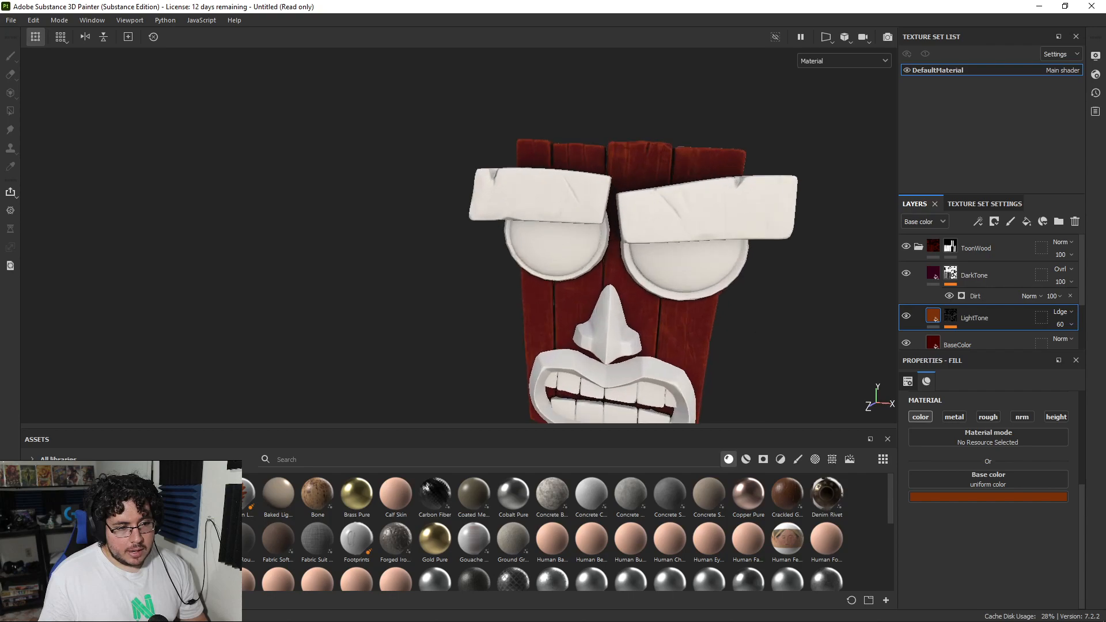
{"action": "scroll", "coordinate": [716, 244], "scroll_direction": "down", "scroll_amount": 8}
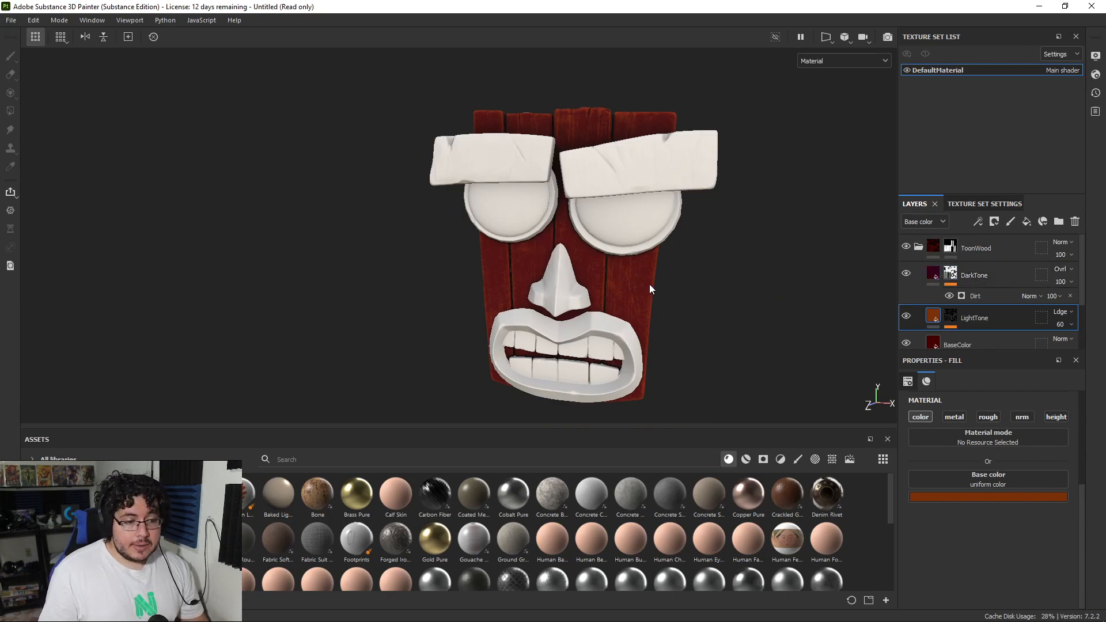
{"action": "middle_click_drag", "start_coordinate": [639, 285], "coordinate": [668, 266]}
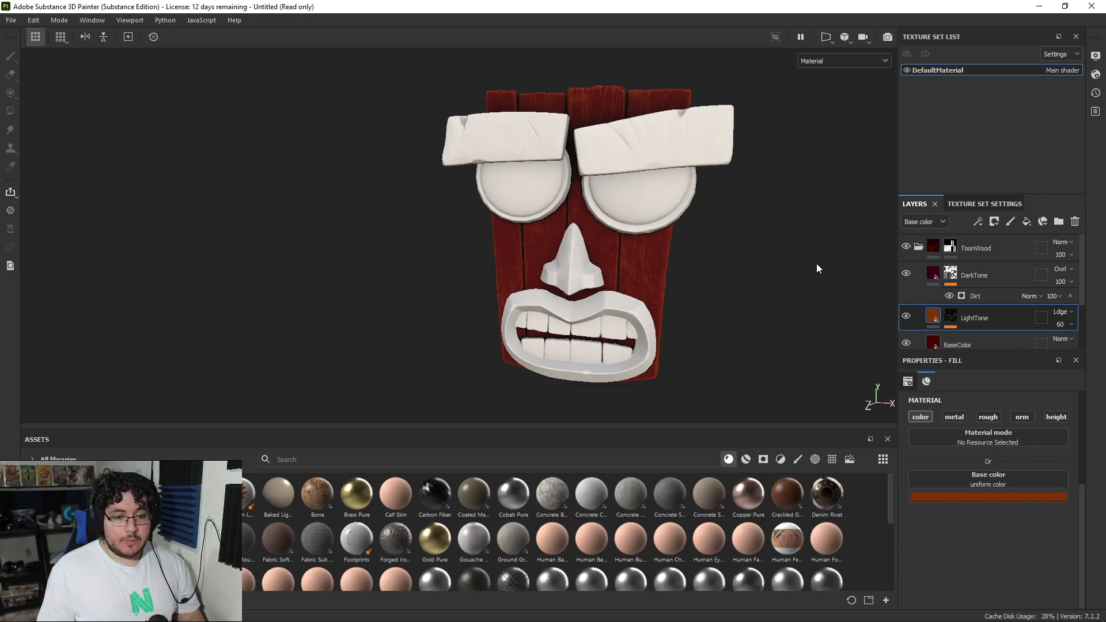
Step: Remove the ToonWood folder's mask and save the folder as a smart material
{"action": "left_click", "coordinate": [918, 246]}
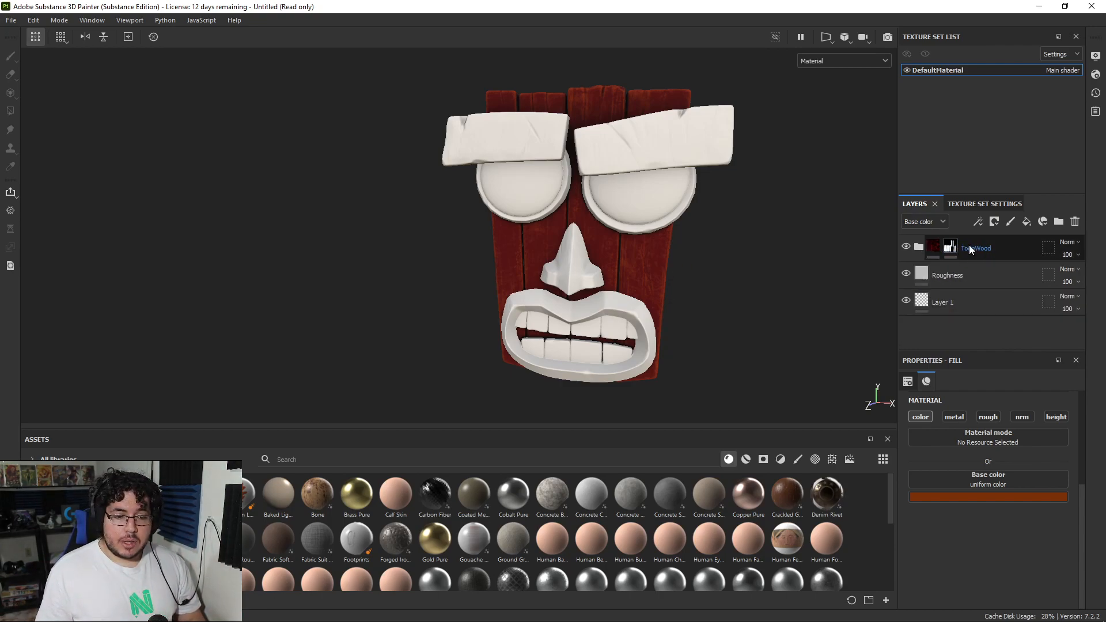
{"action": "right_click", "coordinate": [951, 247]}
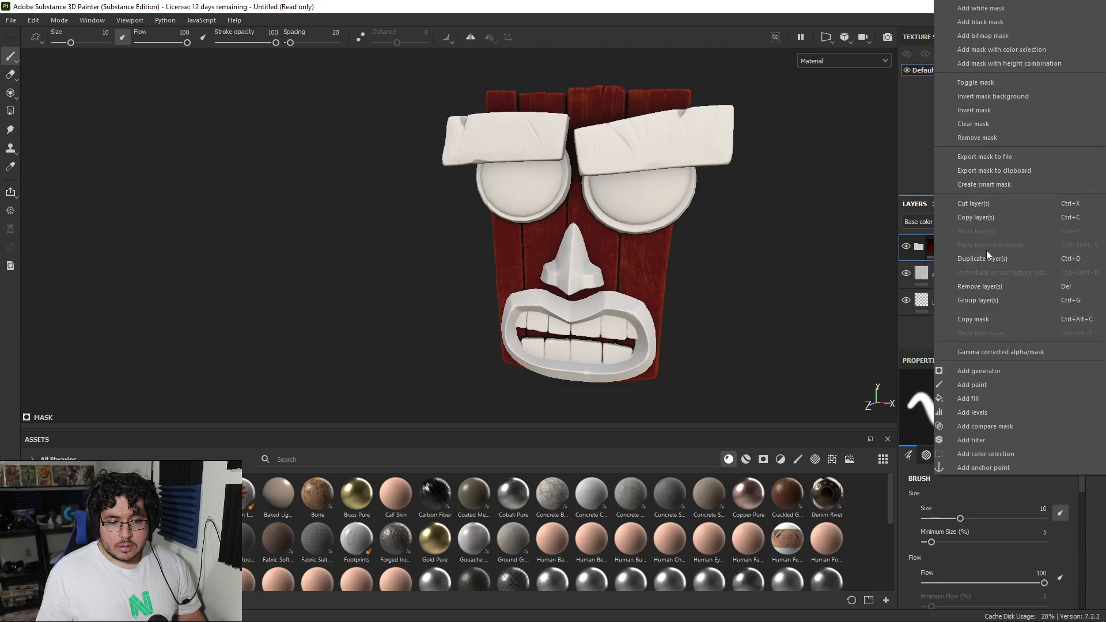
{"action": "left_click", "coordinate": [955, 124]}
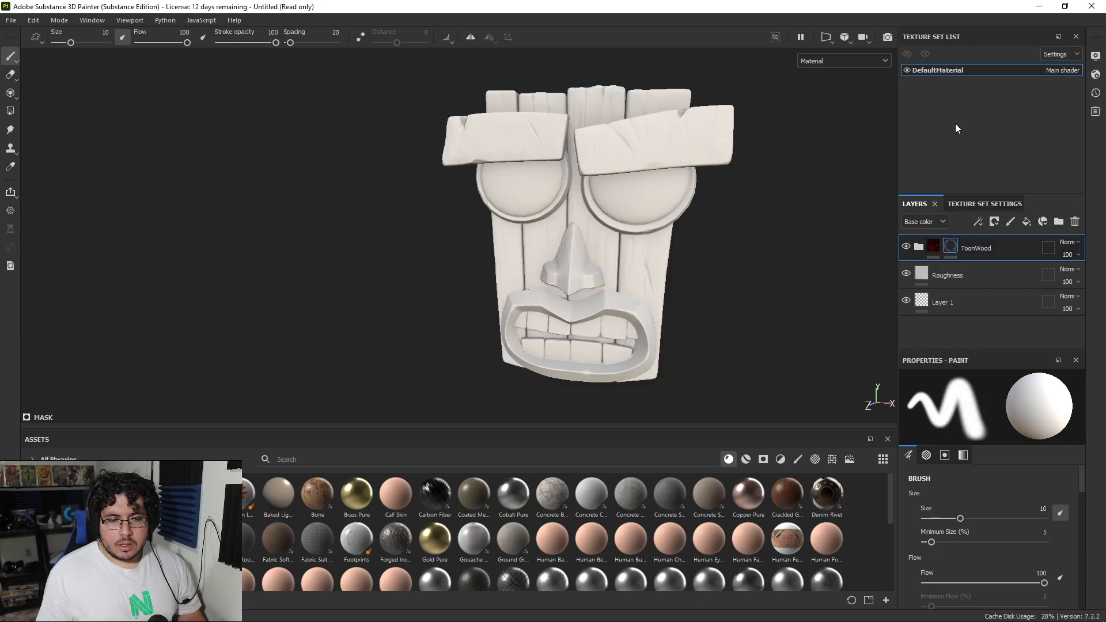
{"action": "right_click", "coordinate": [948, 243]}
{"action": "left_click", "coordinate": [965, 140]}
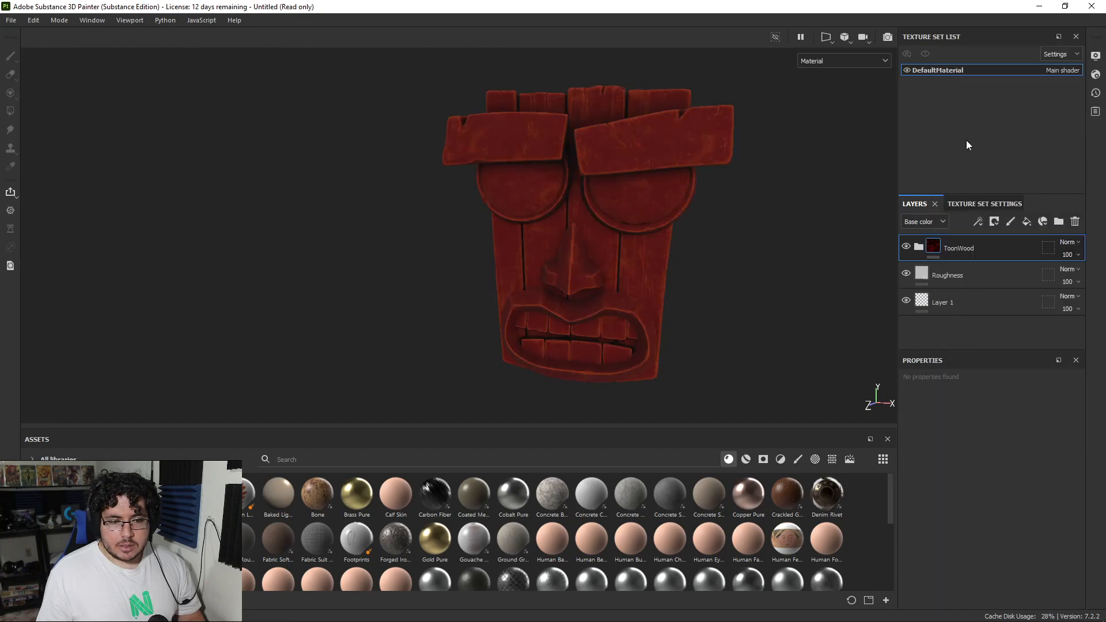
{"action": "right_click", "coordinate": [948, 244]}
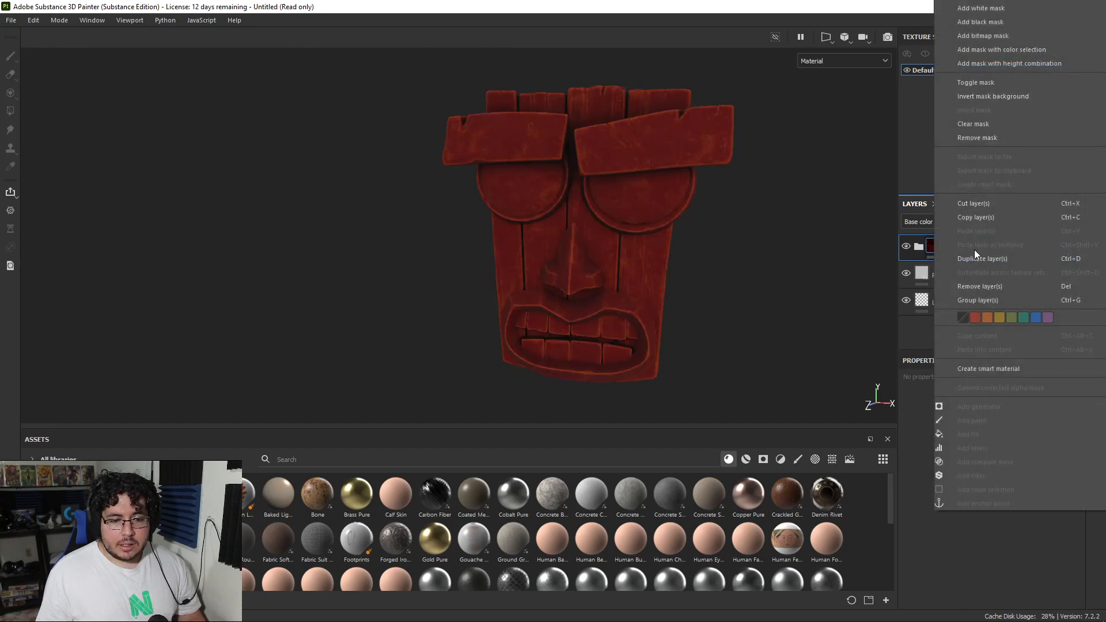
{"action": "left_click", "coordinate": [997, 371]}
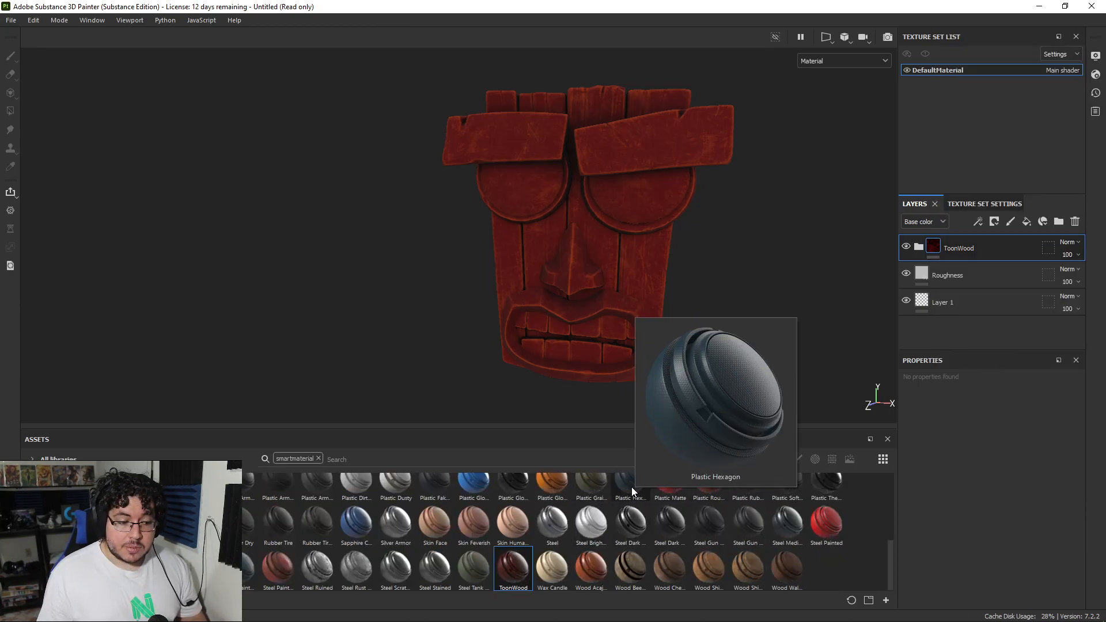
{"action": "mouse_move", "coordinate": [520, 573]}
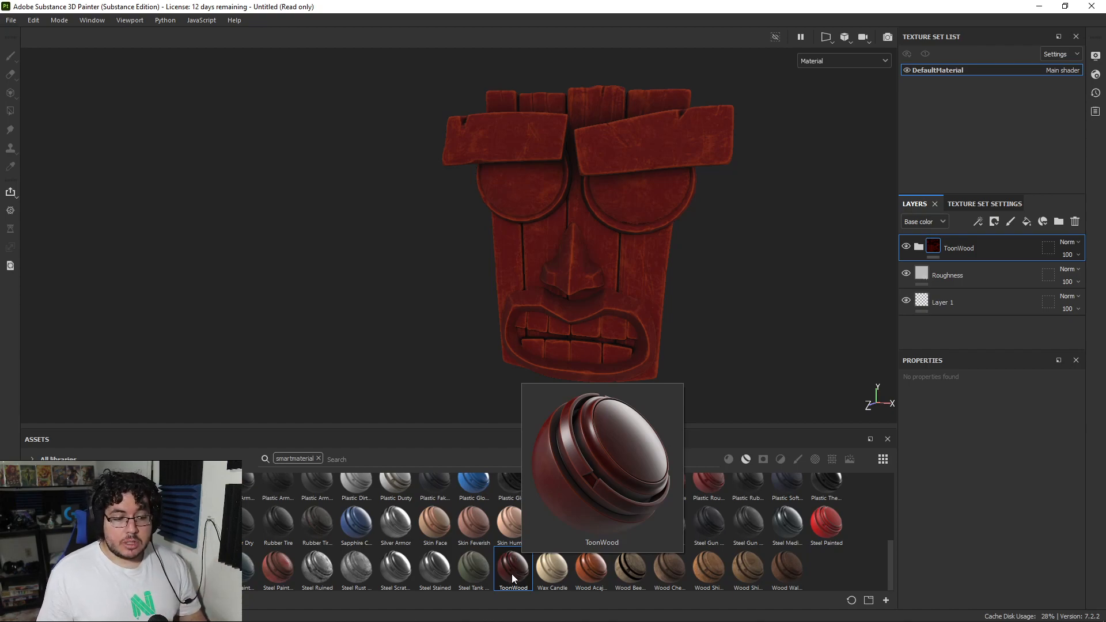
Step: Add a black mask to the ToonWood folder and fill in only the mask's back planks with Polygon Fill
{"action": "right_click", "coordinate": [965, 247]}
{"action": "left_click", "coordinate": [983, 26]}
{"action": "mouse_move", "coordinate": [704, 348]}
{"action": "left_mouse_down"}
{"action": "mouse_move", "coordinate": [628, 264]}
{"action": "mouse_move", "coordinate": [548, 230]}
{"action": "mouse_move", "coordinate": [511, 245]}
{"action": "mouse_move", "coordinate": [501, 277]}
{"action": "left_mouse_up"}
{"action": "key", "text": "1"}
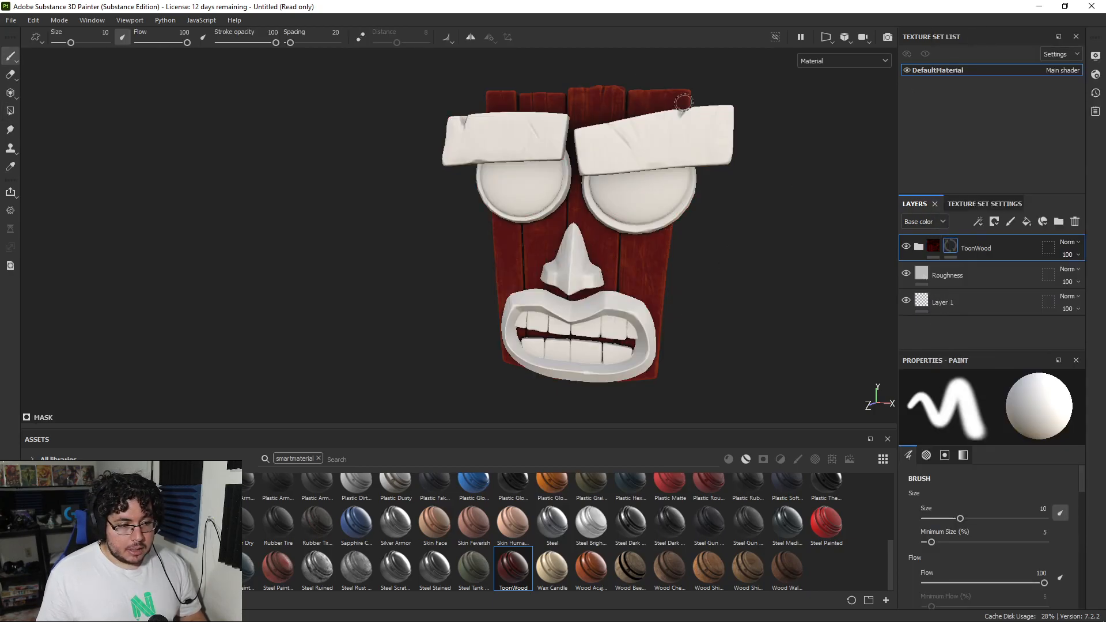
{"action": "middle_click_drag", "start_coordinate": [775, 204], "coordinate": [730, 251], "text": "alt"}
{"action": "right_click_drag", "start_coordinate": [730, 252], "coordinate": [759, 275], "text": "alt"}
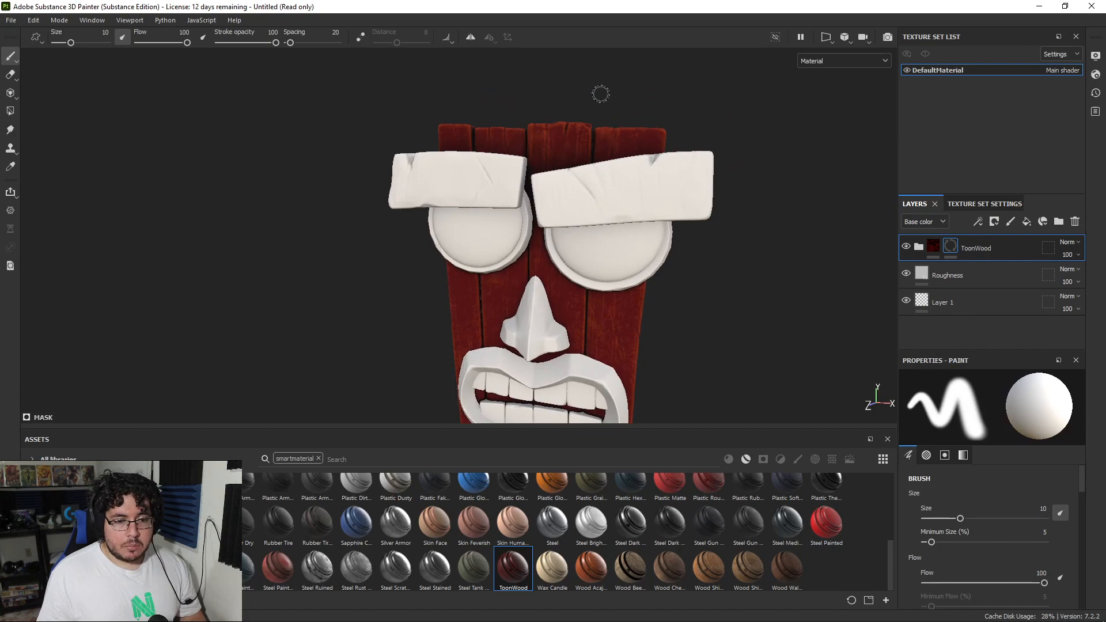
Step: Add the ToonWood smart material above the existing ToonWood folder and check the layers it contains
{"action": "left_click_drag", "start_coordinate": [514, 564], "coordinate": [947, 236]}
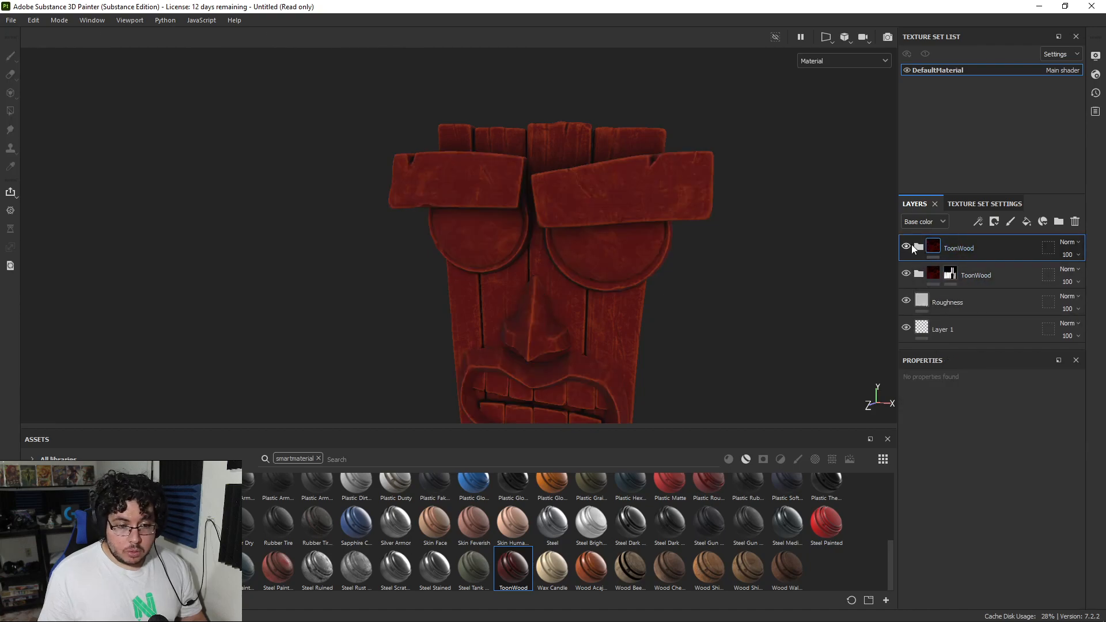
{"action": "left_click", "coordinate": [918, 247]}
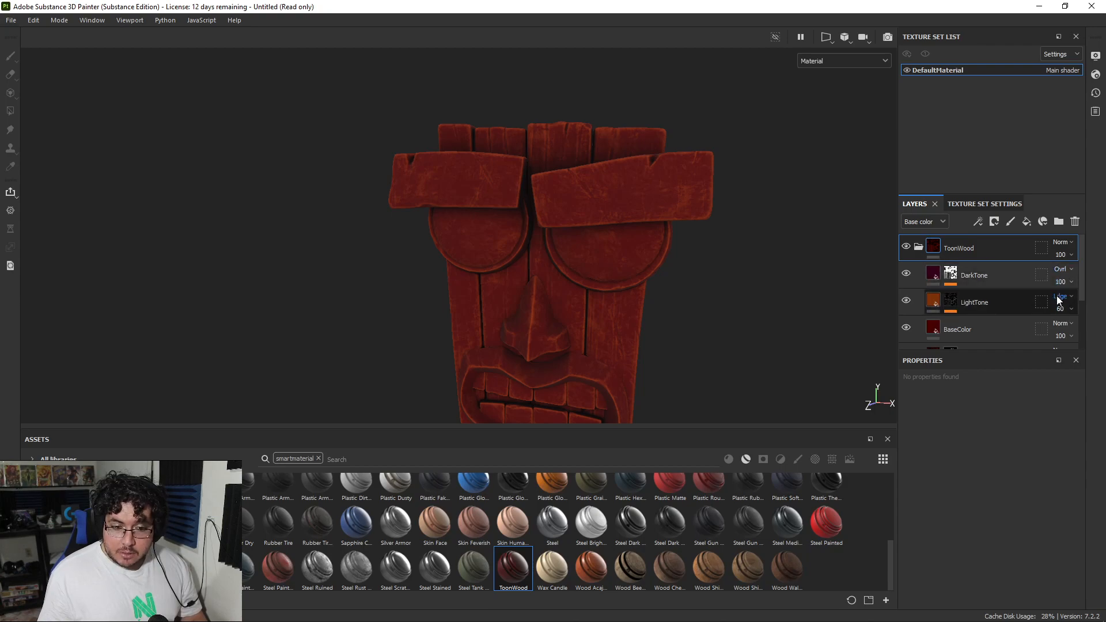
{"action": "left_click", "coordinate": [918, 247]}
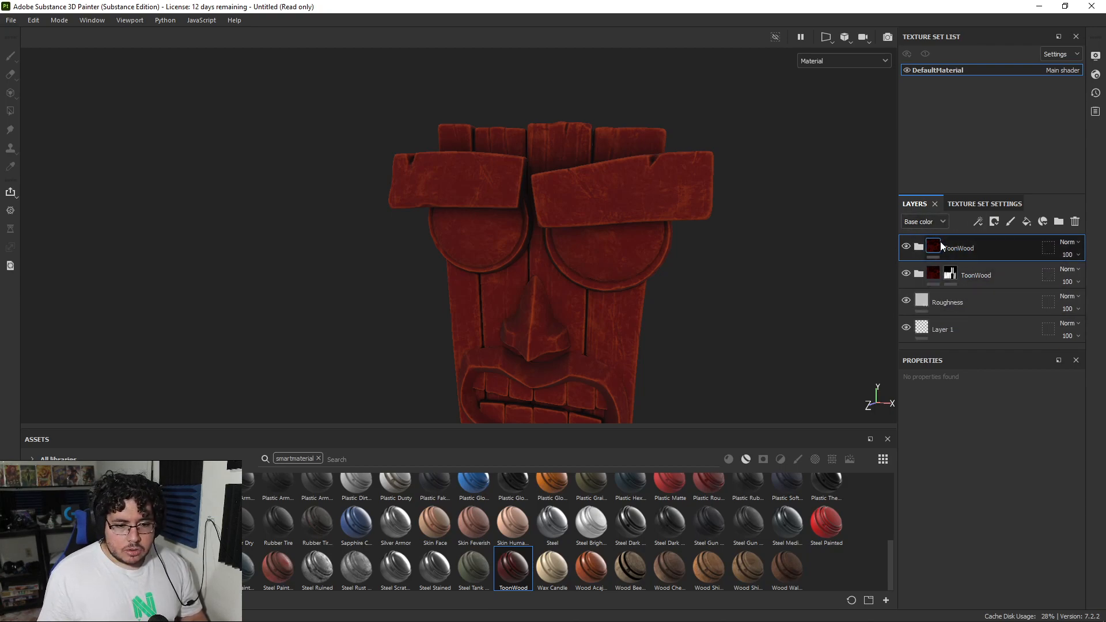
Step: Add a black mask to the upper ToonWood folder and fill in only the rims around the eyes with Polygon Fill
{"action": "right_click", "coordinate": [966, 249]}
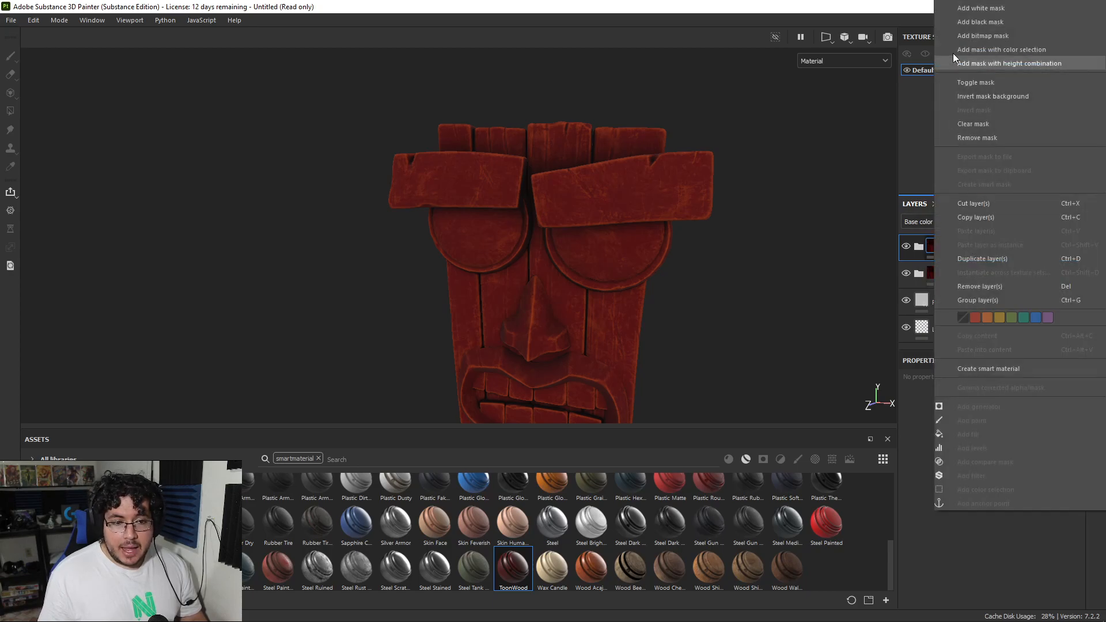
{"action": "left_click", "coordinate": [984, 22]}
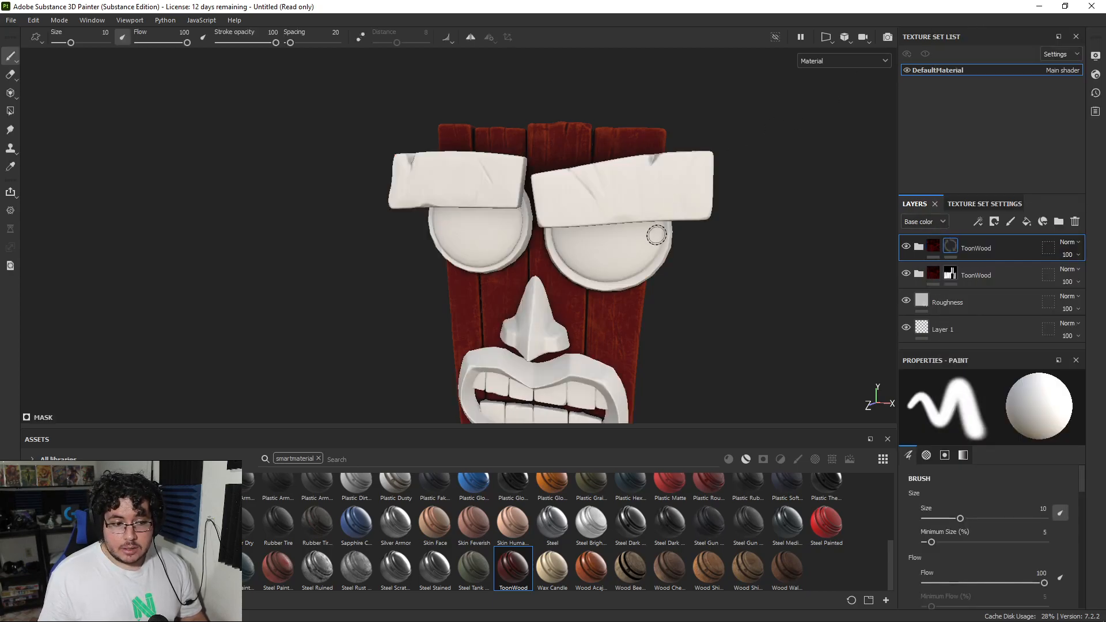
{"action": "key", "text": "4"}
{"action": "left_click", "coordinate": [516, 253]}
{"action": "key", "text": "1"}
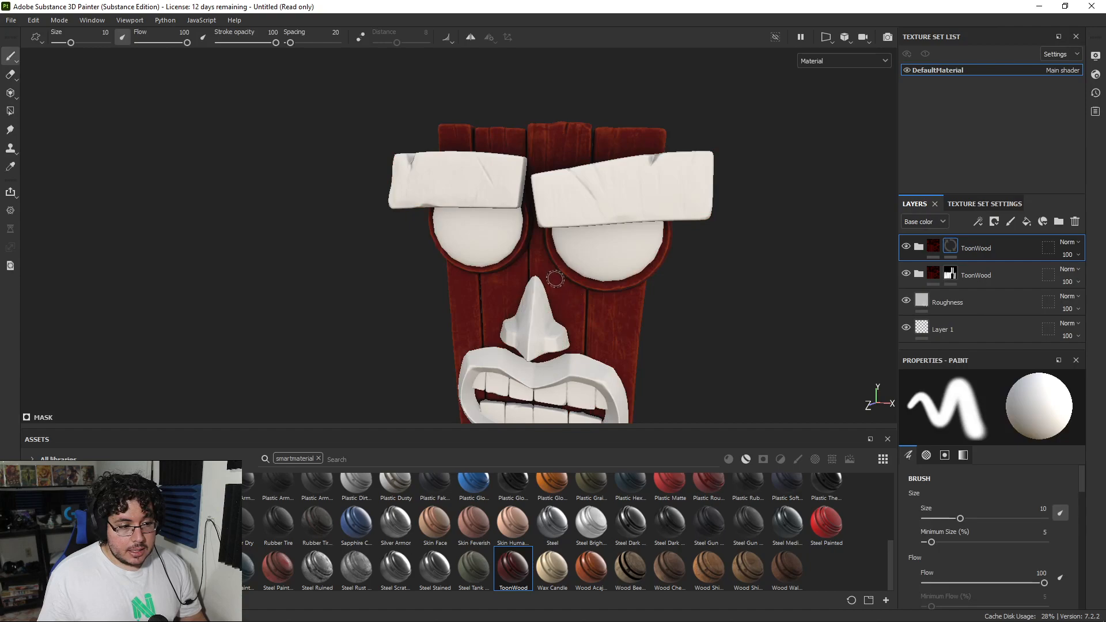
Step: Set the BaseColor layer in the upper ToonWood folder to the sampled green 738e1c
{"action": "scroll", "coordinate": [558, 284], "scroll_direction": "up", "scroll_amount": 3}
{"action": "left_click", "coordinate": [918, 254]}
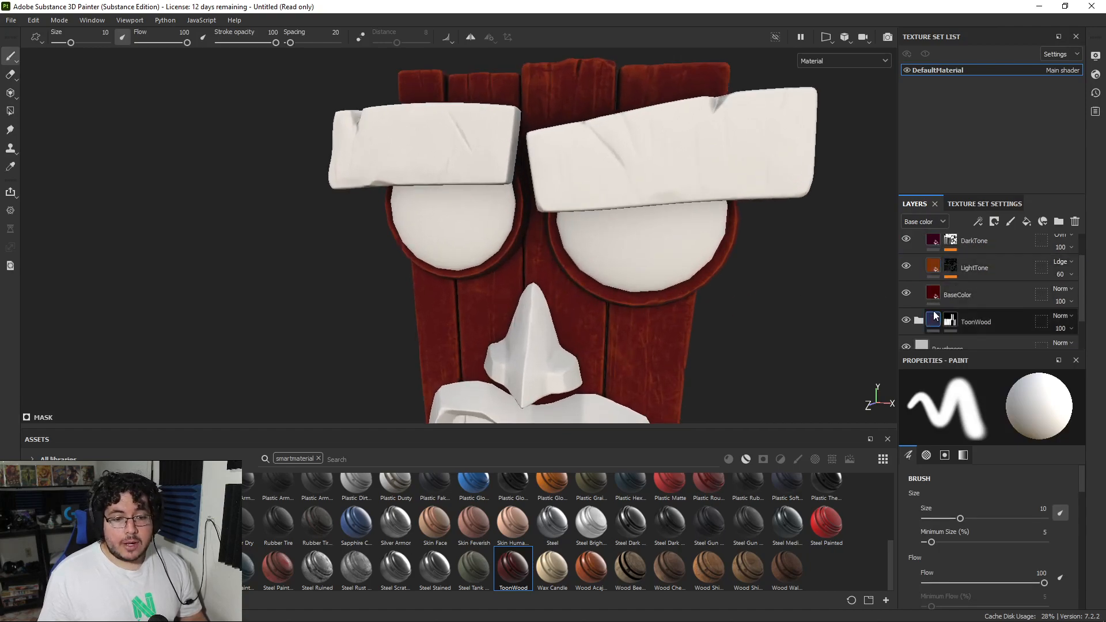
{"action": "scroll", "coordinate": [934, 296], "scroll_direction": "down", "scroll_amount": 1}
{"action": "left_click", "coordinate": [934, 295]}
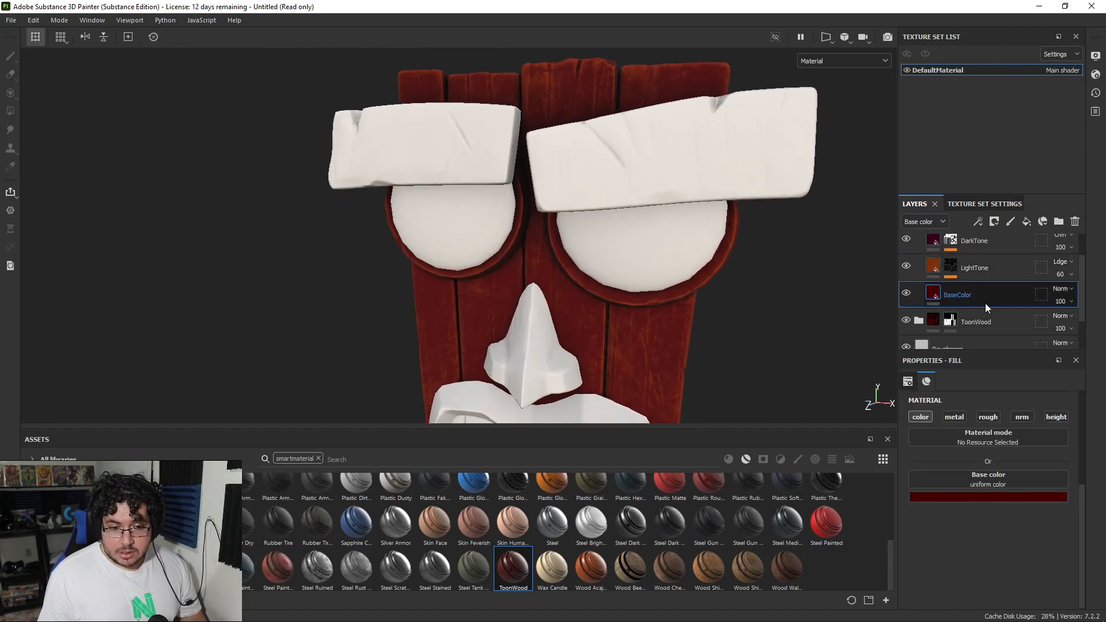
{"action": "left_click", "coordinate": [968, 496]}
{"action": "left_click", "coordinate": [1040, 364]}
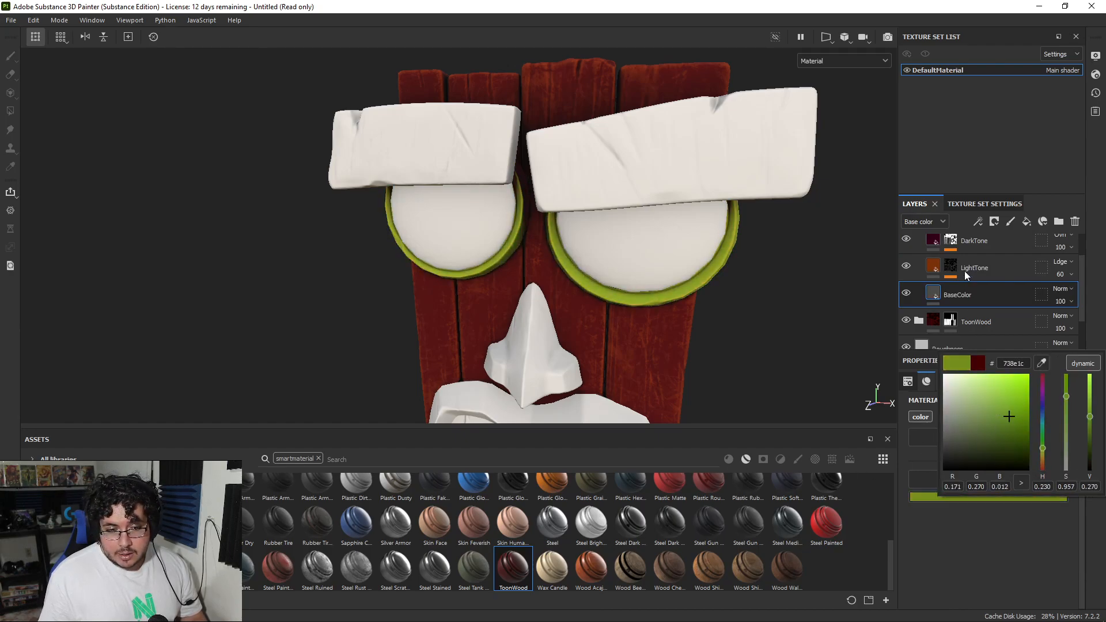
Step: Sample the green 738e1c for the upper folder's LightTone layer and shift it to a brighter yellow-green
{"action": "left_click", "coordinate": [928, 268]}
{"action": "left_click", "coordinate": [928, 267]}
{"action": "left_click", "coordinate": [979, 497]}
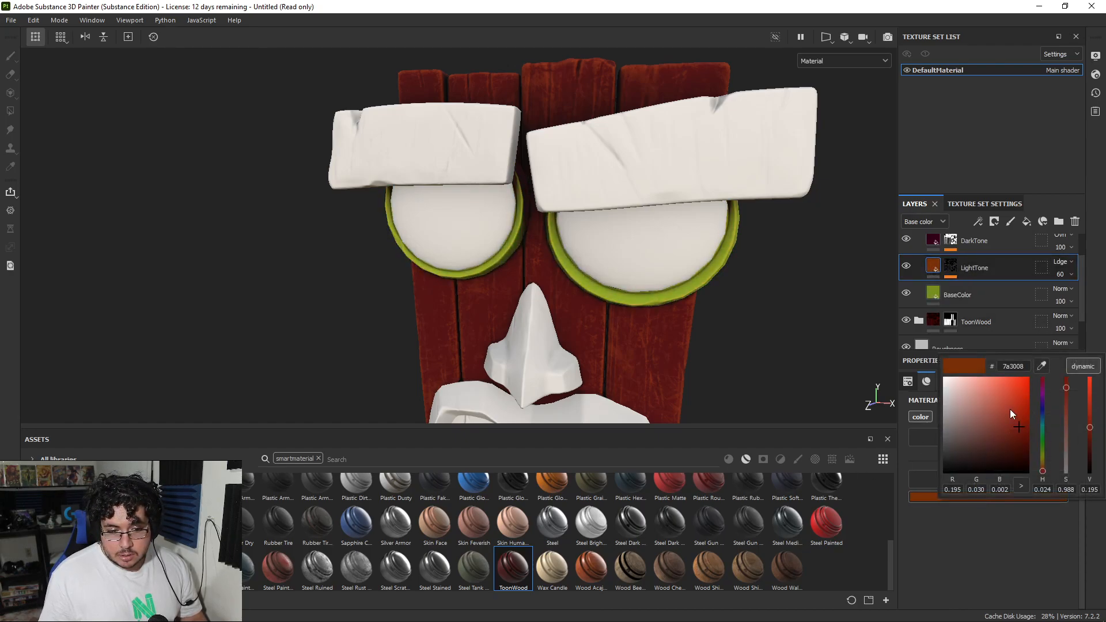
{"action": "left_click", "coordinate": [1041, 365]}
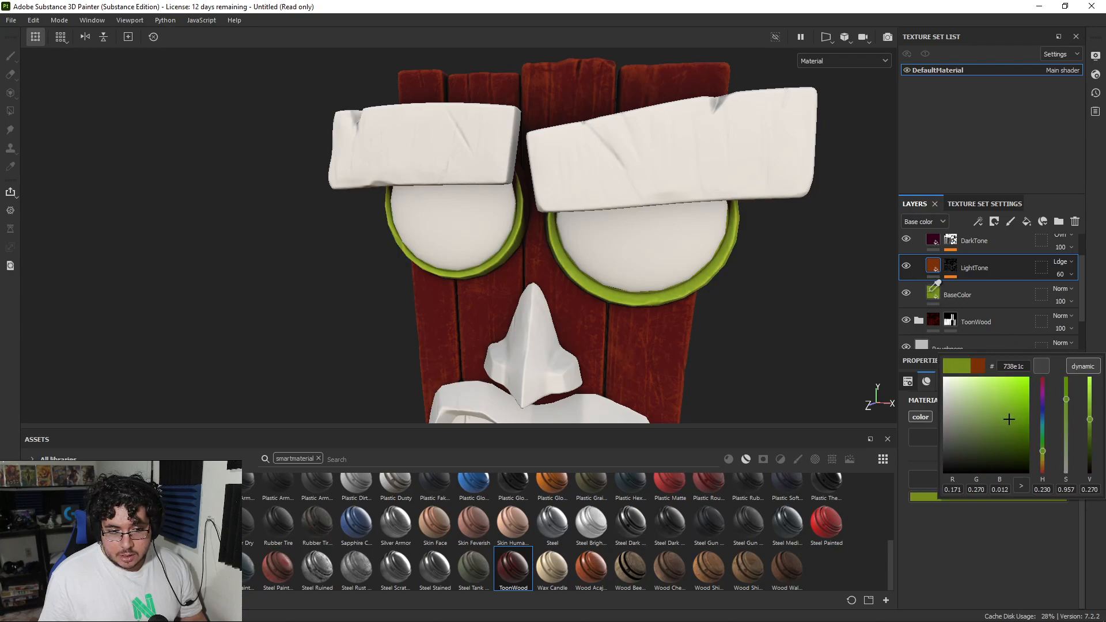
{"action": "left_click", "coordinate": [1043, 453]}
{"action": "left_click_drag", "start_coordinate": [1017, 424], "coordinate": [1014, 398]}
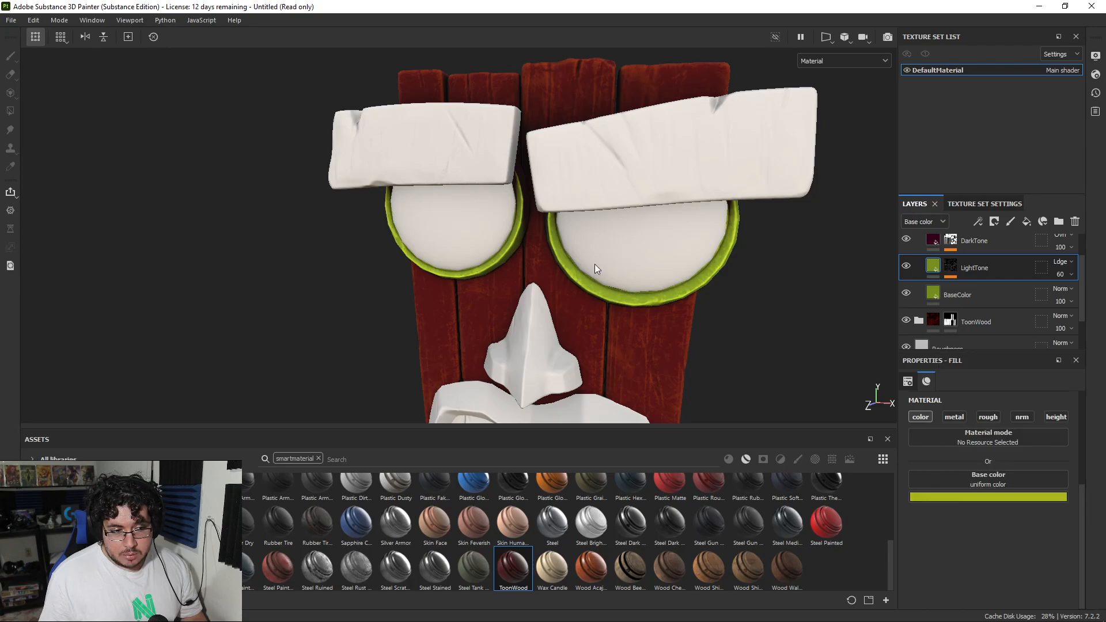
{"action": "scroll", "coordinate": [514, 250], "scroll_direction": "up", "scroll_amount": 3}
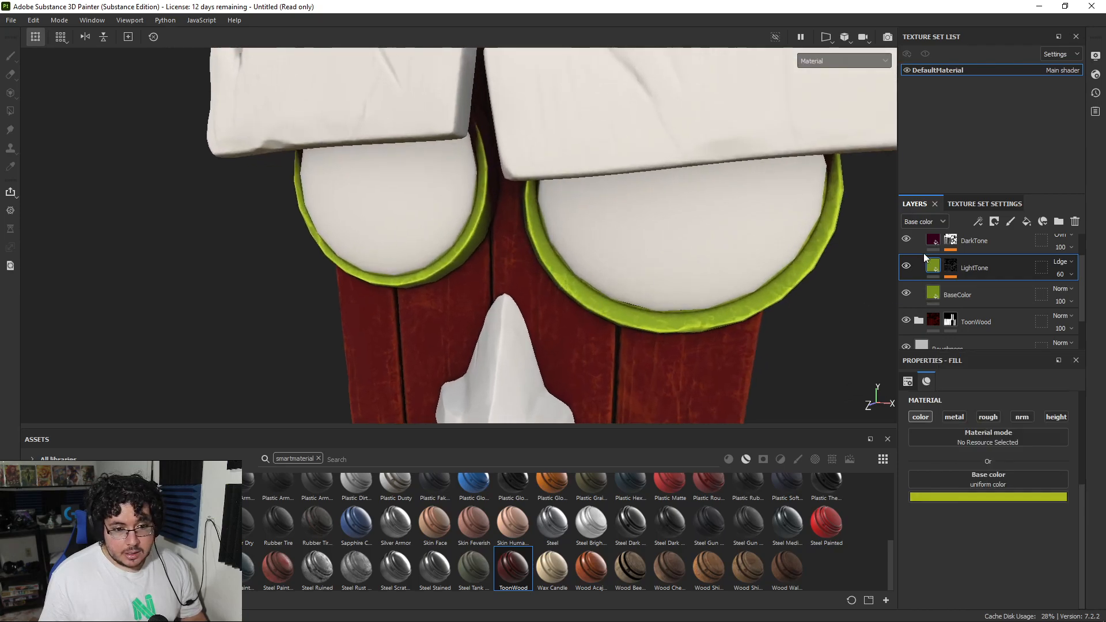
Step: Examine the green eye rims against the rest of the mask and collapse their ToonWood folder
{"action": "scroll", "coordinate": [920, 253], "scroll_direction": "up", "scroll_amount": 1}
{"action": "left_click_drag", "start_coordinate": [728, 227], "coordinate": [587, 247], "text": "alt"}
{"action": "scroll", "coordinate": [662, 200], "scroll_direction": "up", "scroll_amount": 4}
{"action": "right_click_drag", "start_coordinate": [588, 247], "coordinate": [398, 224], "text": "alt"}
{"action": "left_click_drag", "start_coordinate": [397, 224], "coordinate": [617, 259], "text": "alt"}
{"action": "right_click_drag", "start_coordinate": [617, 260], "coordinate": [580, 240], "text": "alt"}
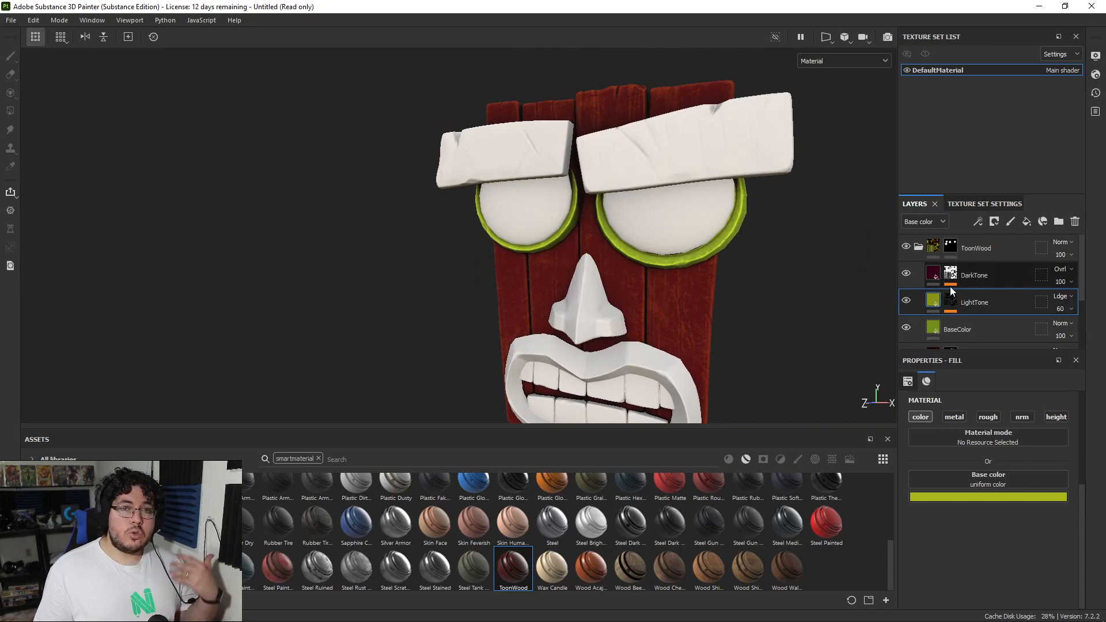
{"action": "left_click", "coordinate": [918, 247]}
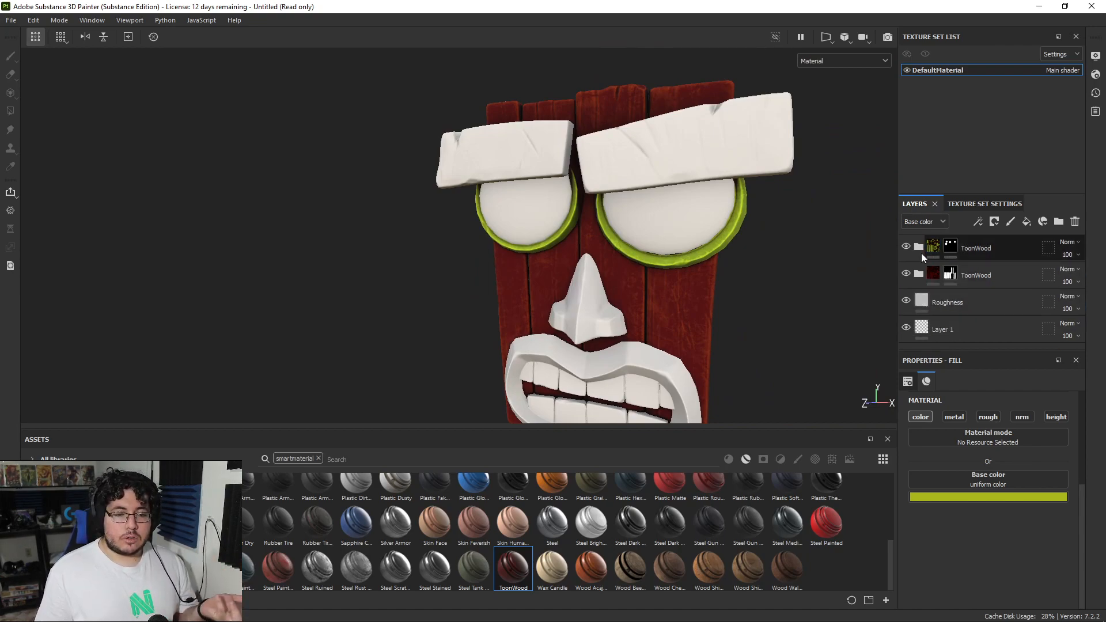
{"action": "scroll", "coordinate": [622, 267], "scroll_direction": "up", "scroll_amount": 2}
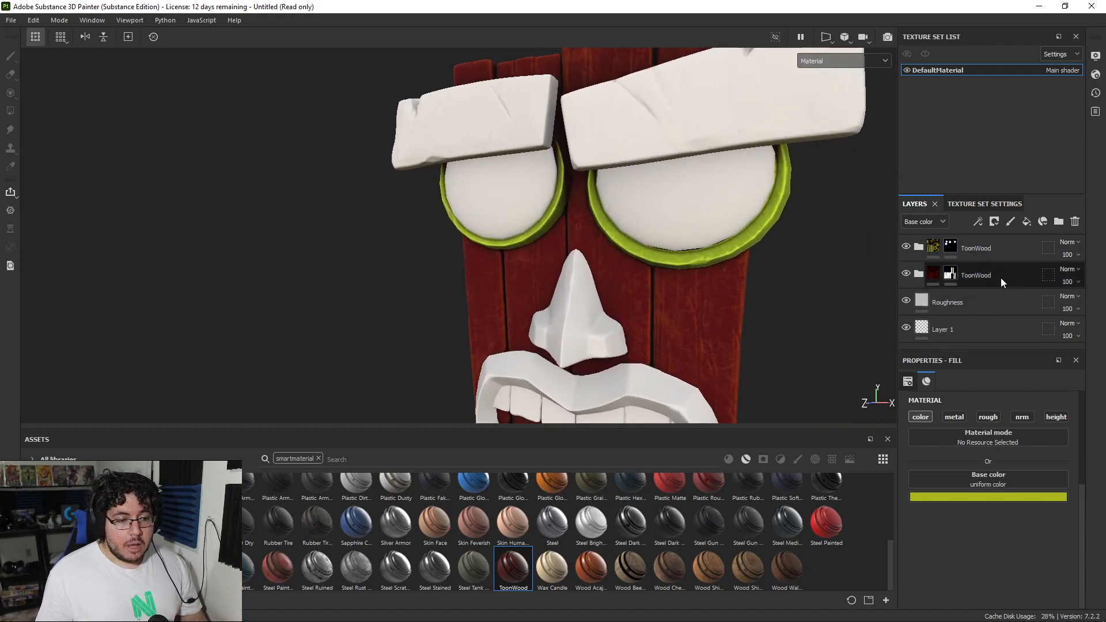
{"action": "left_click_drag", "start_coordinate": [612, 228], "coordinate": [613, 254], "text": "alt"}
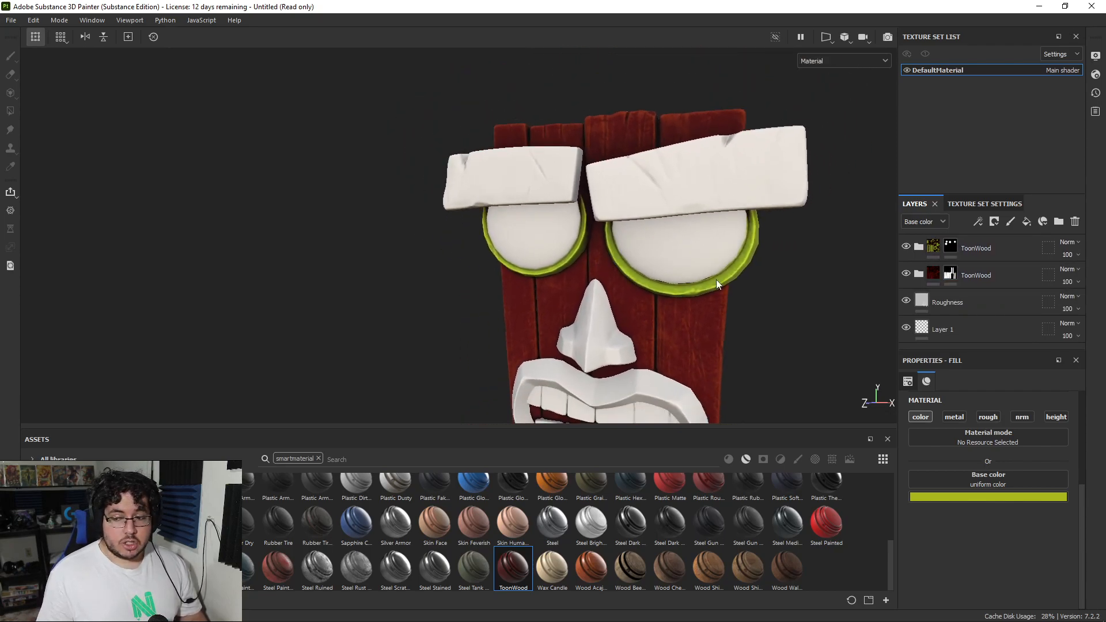
Step: Add another ToonWood smart material at the top of the stack with a black mask, and fill in only the nose
{"action": "left_click_drag", "start_coordinate": [509, 571], "coordinate": [976, 236]}
{"action": "right_click", "coordinate": [977, 237]}
{"action": "left_click", "coordinate": [975, 23]}
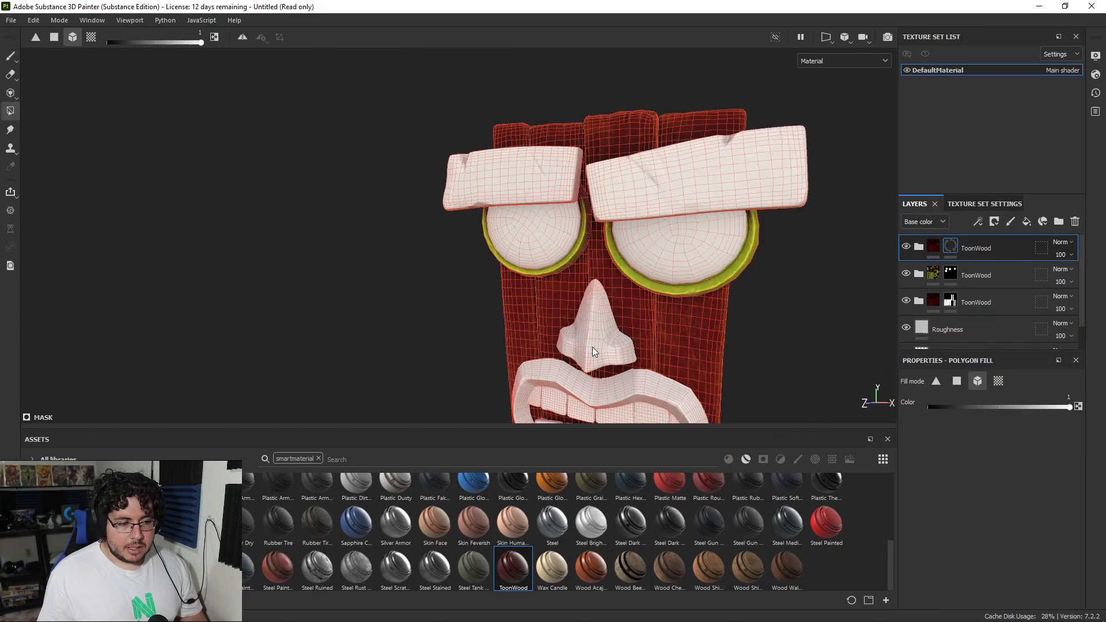
{"action": "left_click", "coordinate": [592, 347]}
{"action": "middle_click_drag", "start_coordinate": [668, 339], "coordinate": [675, 241], "text": "alt"}
{"action": "right_click_drag", "start_coordinate": [675, 240], "coordinate": [682, 304], "text": "alt"}
{"action": "key", "text": "1"}
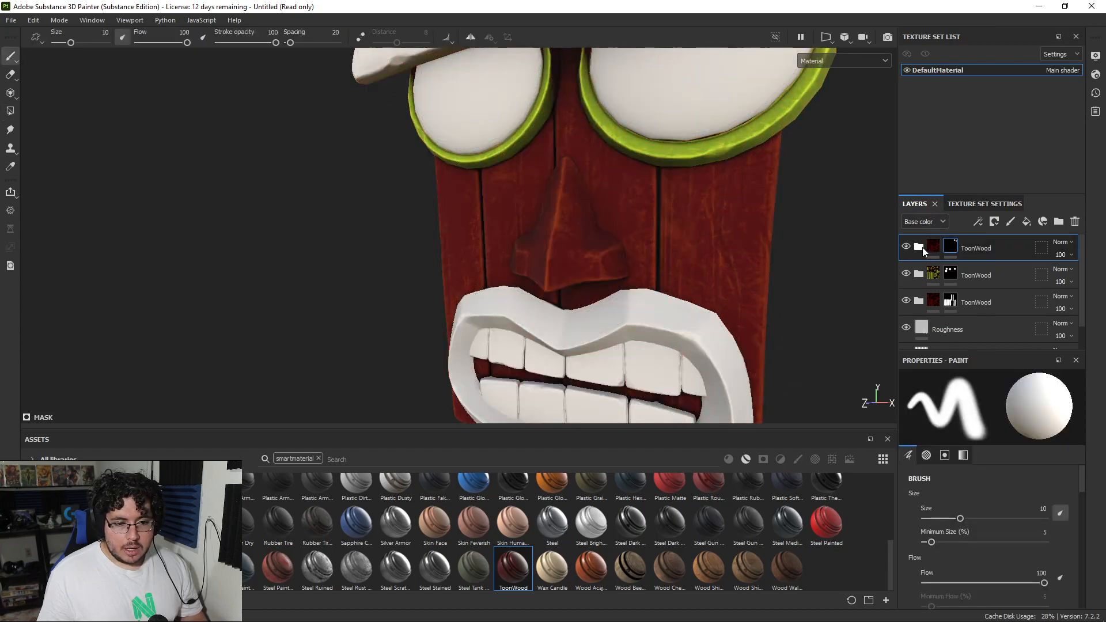
Step: Set the BaseColor layer in the nose's ToonWood folder to the orange bb690e
{"action": "left_click", "coordinate": [920, 248]}
{"action": "left_click", "coordinate": [951, 333]}
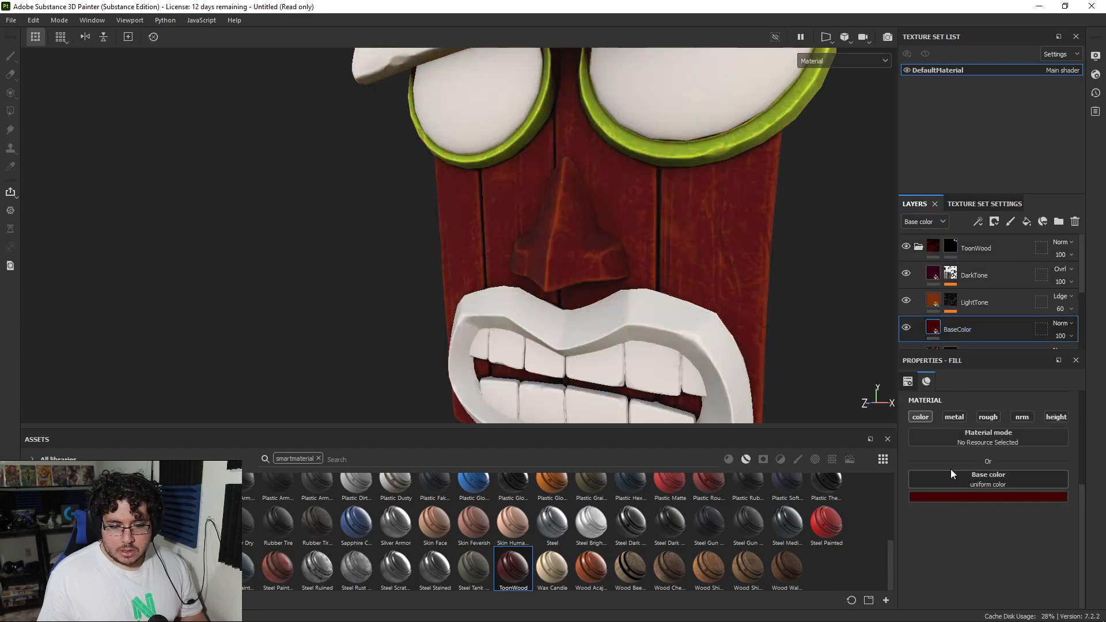
{"action": "left_click", "coordinate": [969, 497]}
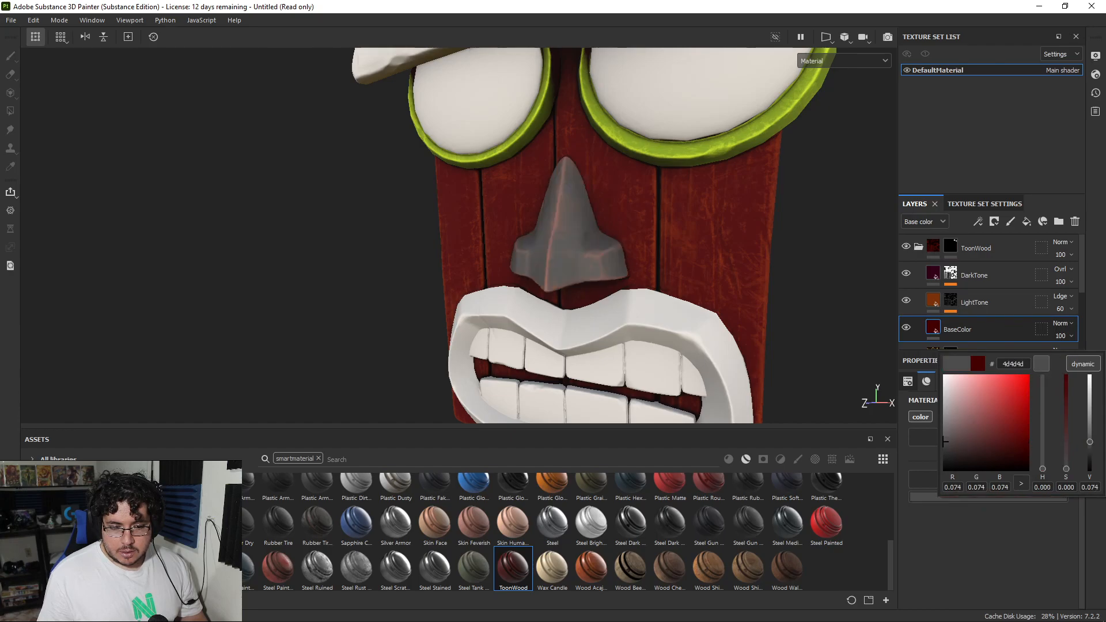
{"action": "left_click_drag", "start_coordinate": [1020, 438], "coordinate": [1020, 399]}
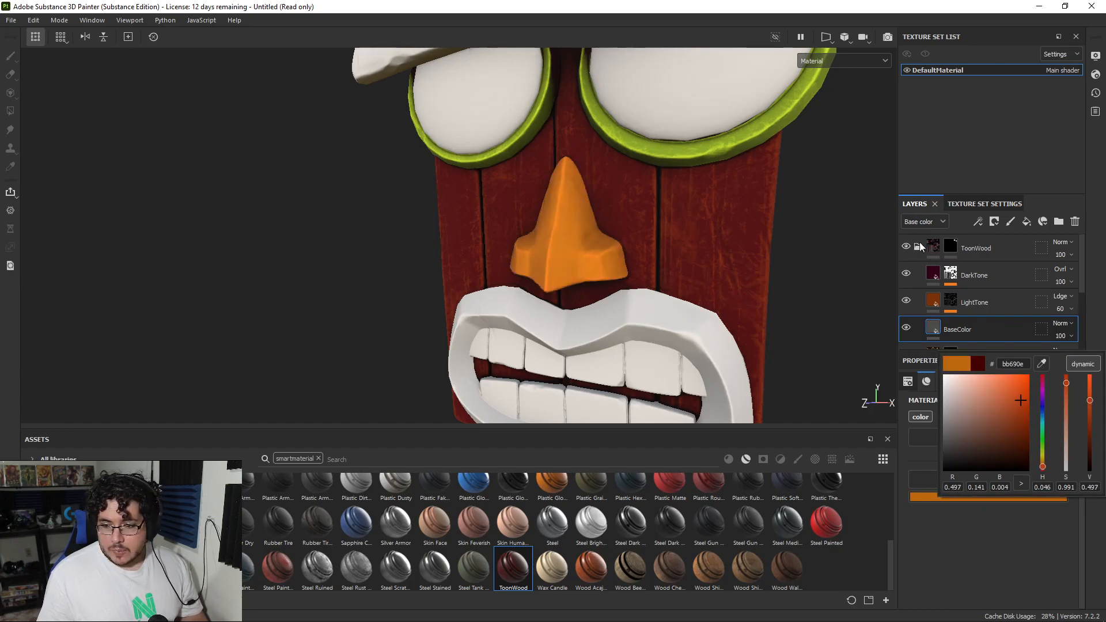
Step: Sample the nose's orange base for its LightTone layer and shift it to the brighter yellow-orange d3a119
{"action": "left_click", "coordinate": [928, 302]}
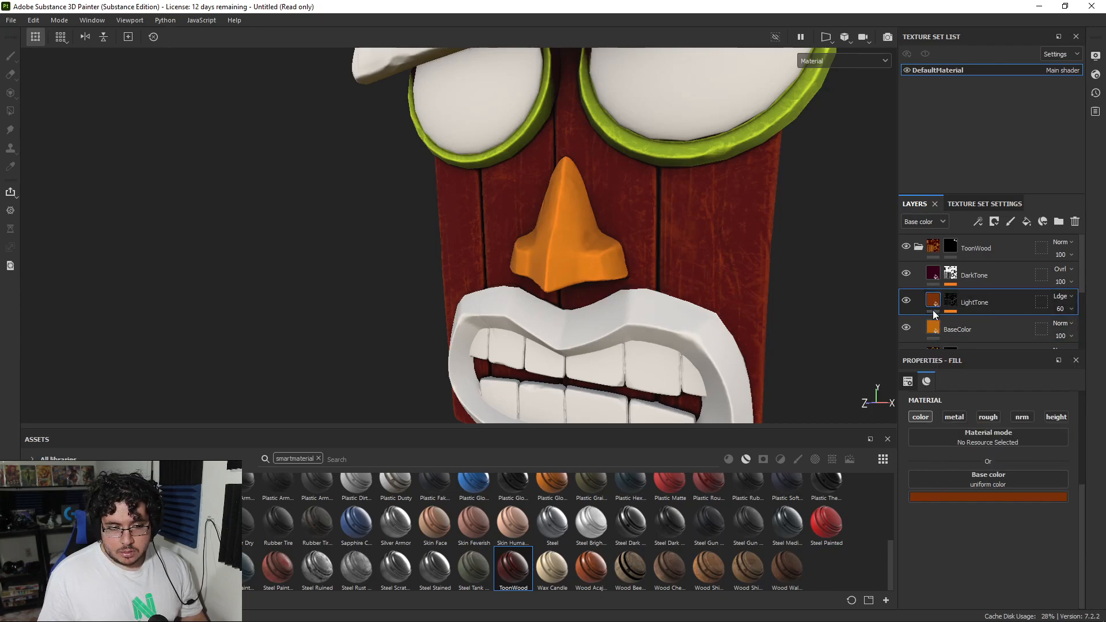
{"action": "left_click", "coordinate": [1014, 497]}
{"action": "left_click_drag", "start_coordinate": [1038, 366], "coordinate": [937, 330]}
{"action": "left_click_drag", "start_coordinate": [1042, 467], "coordinate": [1043, 464]}
{"action": "mouse_move", "coordinate": [1024, 401]}
{"action": "left_mouse_down"}
{"action": "mouse_move", "coordinate": [1020, 382]}
{"action": "mouse_move", "coordinate": [1018, 391]}
{"action": "left_mouse_up"}
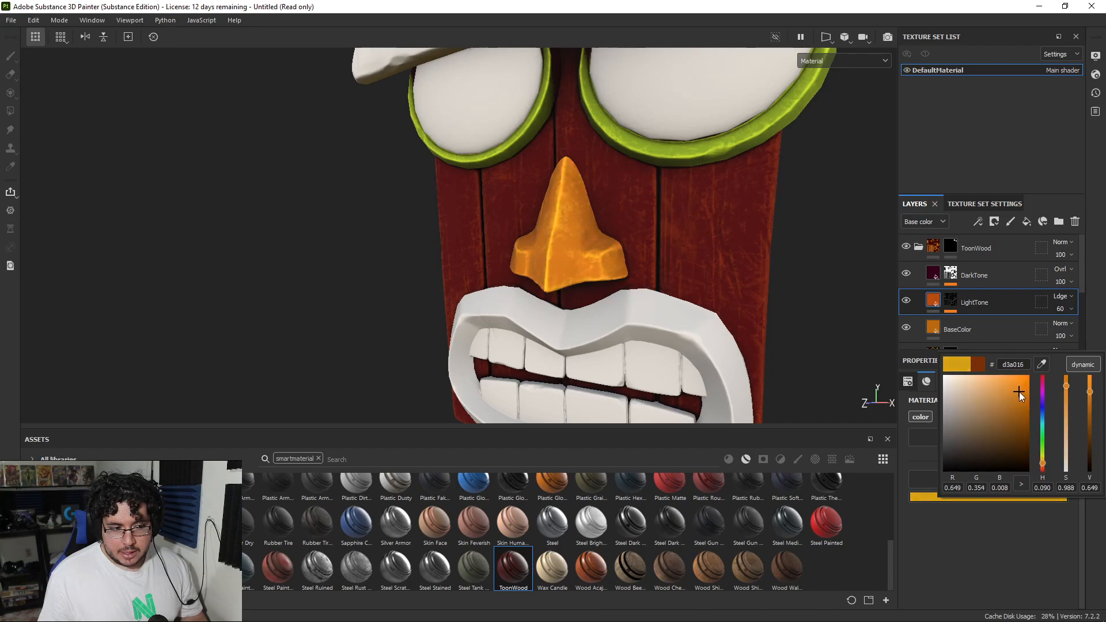
Step: Examine the recolored nose from several angles in both the base color and the full material views
{"action": "left_click", "coordinate": [936, 274]}
{"action": "left_click_drag", "start_coordinate": [775, 266], "coordinate": [541, 291], "text": "alt"}
{"action": "key", "text": "c"}
{"action": "key", "text": "m"}
{"action": "key", "text": "c"}
{"action": "key", "text": "m"}
{"action": "right_click_drag", "start_coordinate": [679, 314], "coordinate": [489, 261], "text": "alt"}
{"action": "left_click_drag", "start_coordinate": [489, 262], "coordinate": [616, 267], "text": "alt"}
{"action": "right_click_drag", "start_coordinate": [616, 266], "coordinate": [533, 262], "text": "alt"}
{"action": "left_click_drag", "start_coordinate": [533, 262], "coordinate": [458, 289], "text": "alt"}
{"action": "right_click_drag", "start_coordinate": [458, 289], "coordinate": [762, 292], "text": "alt"}
Step: Add a new ToonWood smart material above the nose's folder with a black mask, and fill in only the lips
{"action": "left_click", "coordinate": [918, 246]}
{"action": "left_click_drag", "start_coordinate": [528, 558], "coordinate": [983, 237]}
{"action": "right_click", "coordinate": [984, 244]}
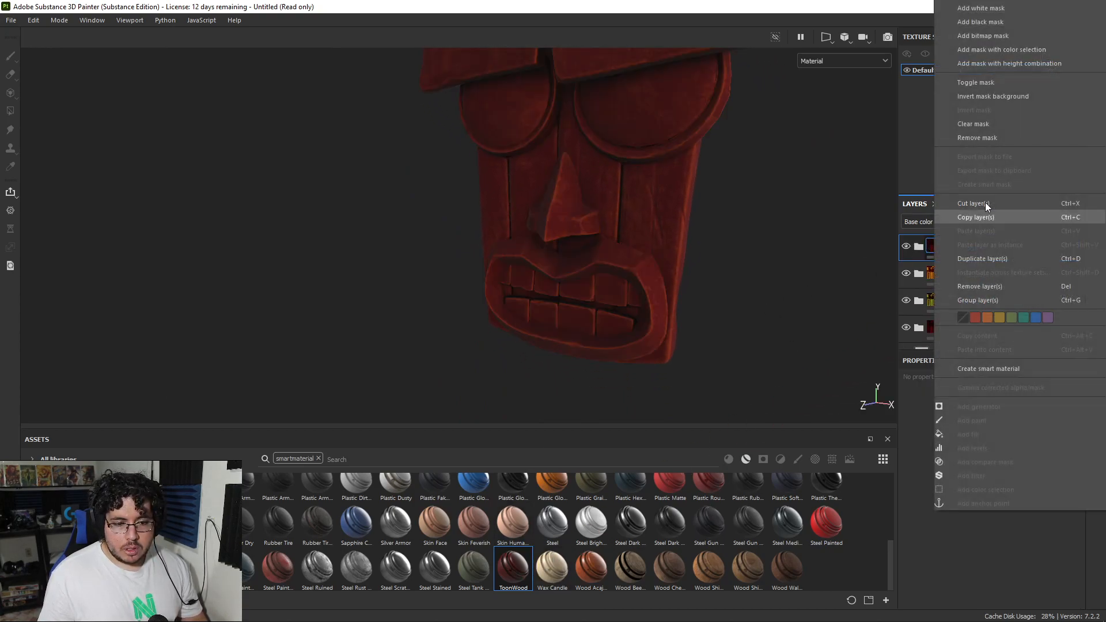
{"action": "left_click", "coordinate": [996, 23]}
{"action": "key", "text": "4"}
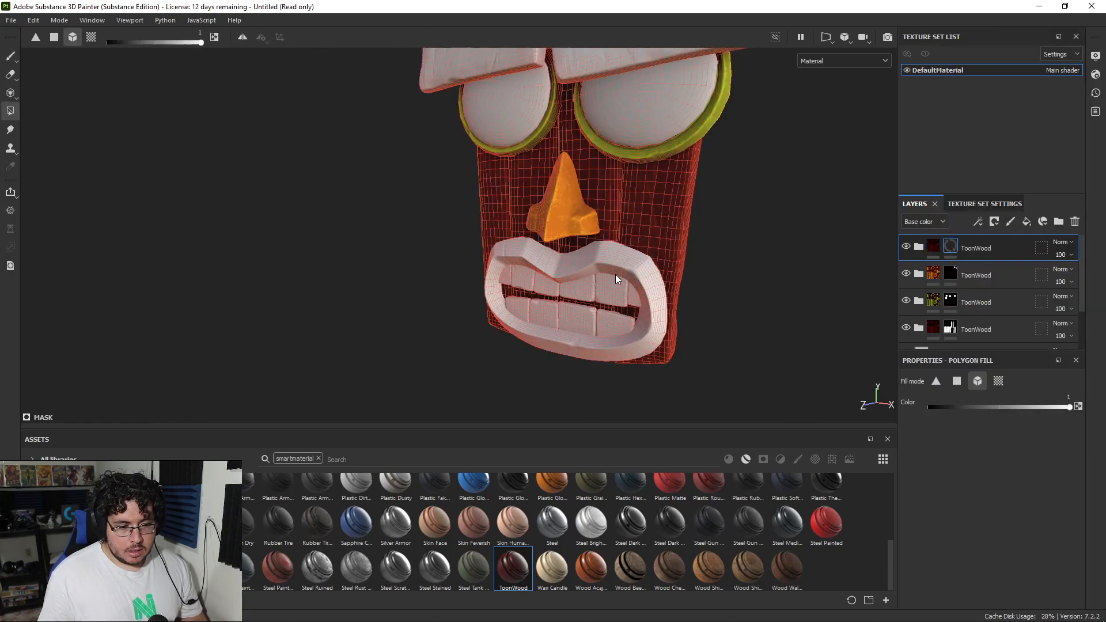
{"action": "left_click", "coordinate": [615, 274]}
{"action": "key", "text": "1"}
Step: Set the BaseColor layer in the lips' ToonWood folder to the bright red 940014
{"action": "right_click_drag", "start_coordinate": [649, 250], "coordinate": [688, 282], "text": "alt"}
{"action": "left_click_drag", "start_coordinate": [689, 282], "coordinate": [657, 279], "text": "alt"}
{"action": "right_click_drag", "start_coordinate": [657, 280], "coordinate": [628, 274], "text": "alt"}
{"action": "left_click", "coordinate": [919, 246]}
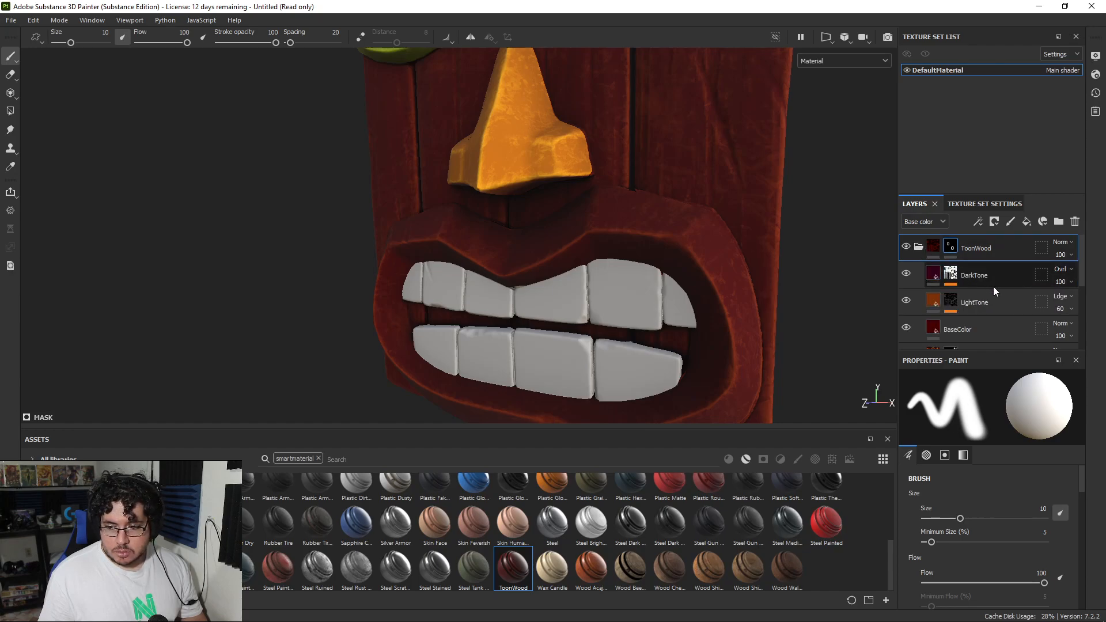
{"action": "scroll", "coordinate": [935, 310], "scroll_direction": "down", "scroll_amount": 2}
{"action": "left_click", "coordinate": [935, 303]}
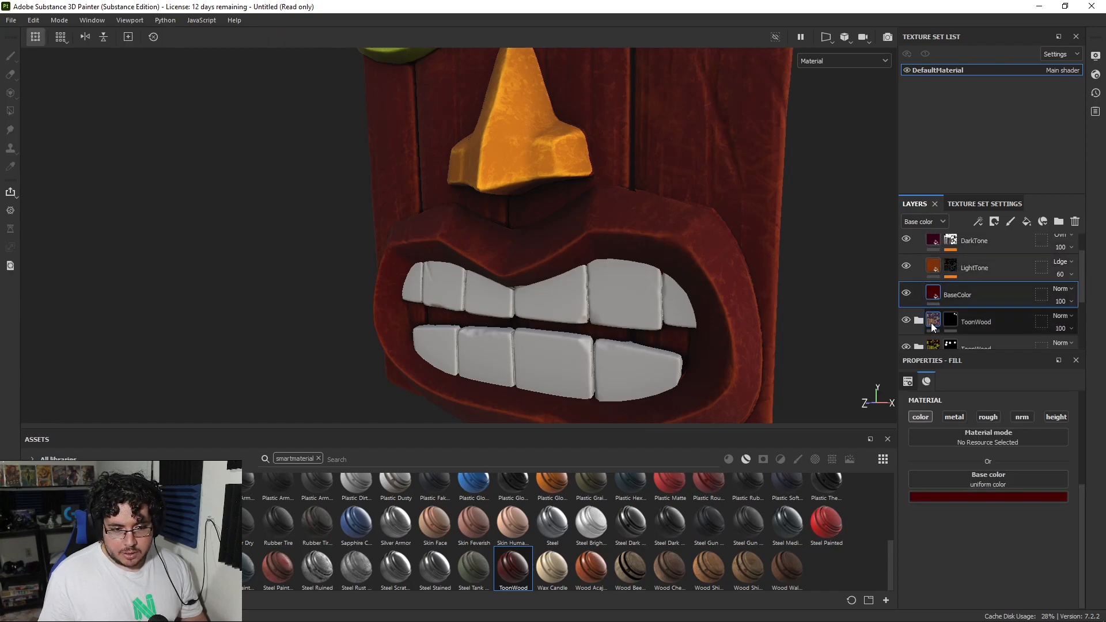
{"action": "left_click", "coordinate": [958, 498]}
{"action": "left_click_drag", "start_coordinate": [1089, 440], "coordinate": [1089, 412]}
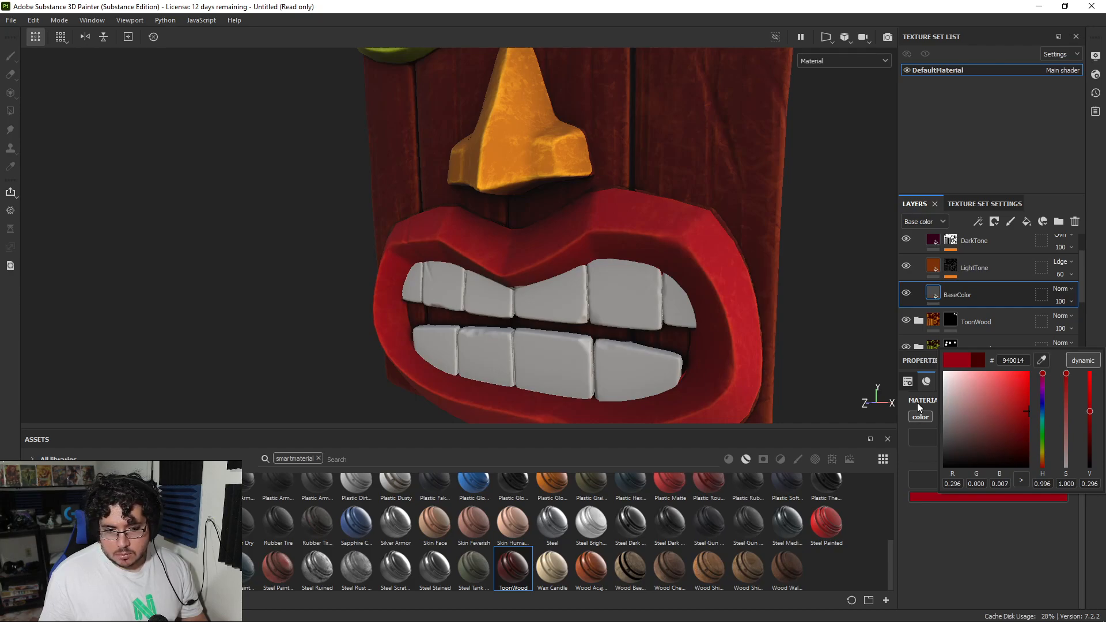
Step: Sample the red 940014 for the lips' LightTone layer and shift it to a desaturated dusty mauve
{"action": "left_click", "coordinate": [936, 268]}
{"action": "left_click", "coordinate": [1001, 495]}
{"action": "left_click", "coordinate": [1041, 361]}
{"action": "left_click", "coordinate": [932, 289]}
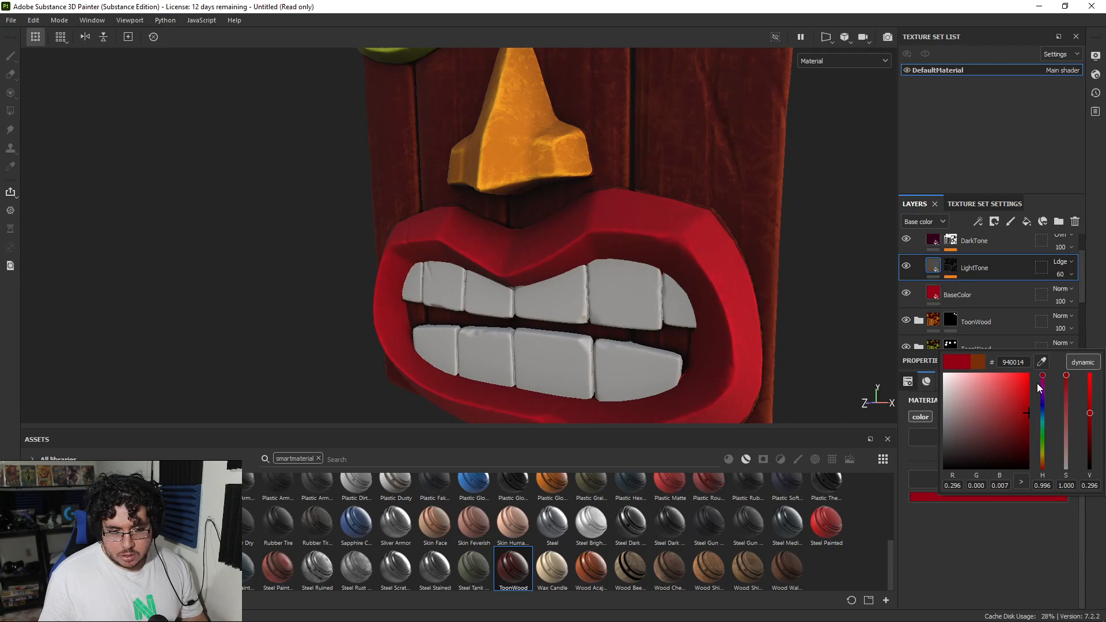
{"action": "left_click_drag", "start_coordinate": [1044, 382], "coordinate": [1044, 384]}
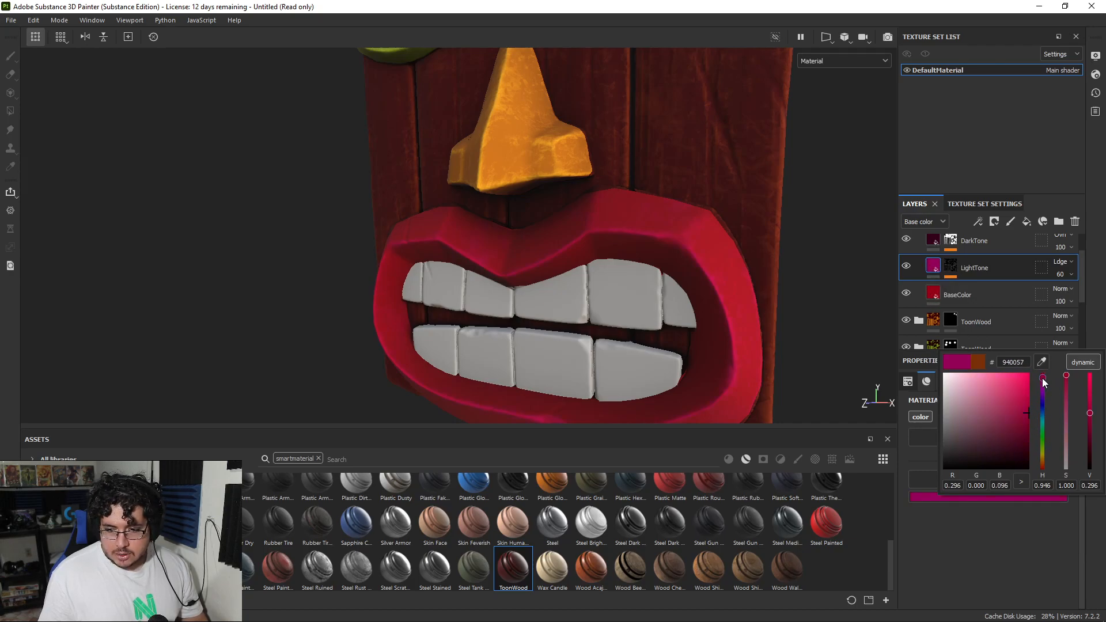
{"action": "left_click_drag", "start_coordinate": [1064, 381], "coordinate": [1065, 434]}
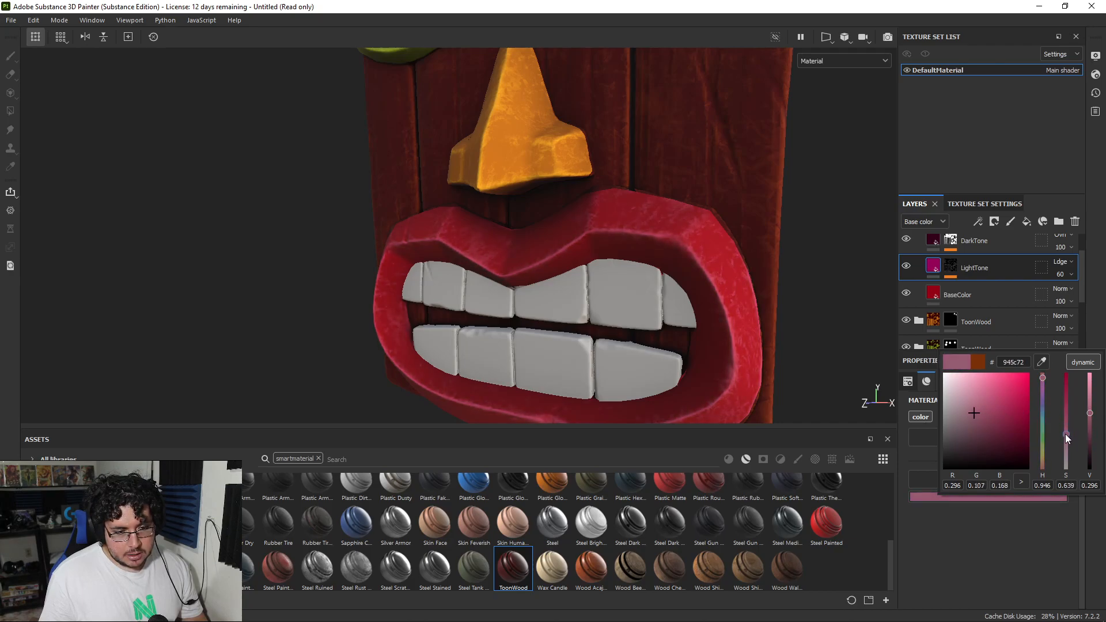
{"action": "mouse_move", "coordinate": [979, 410]}
{"action": "left_mouse_down"}
{"action": "mouse_move", "coordinate": [959, 395]}
{"action": "mouse_move", "coordinate": [963, 424]}
{"action": "left_mouse_up"}
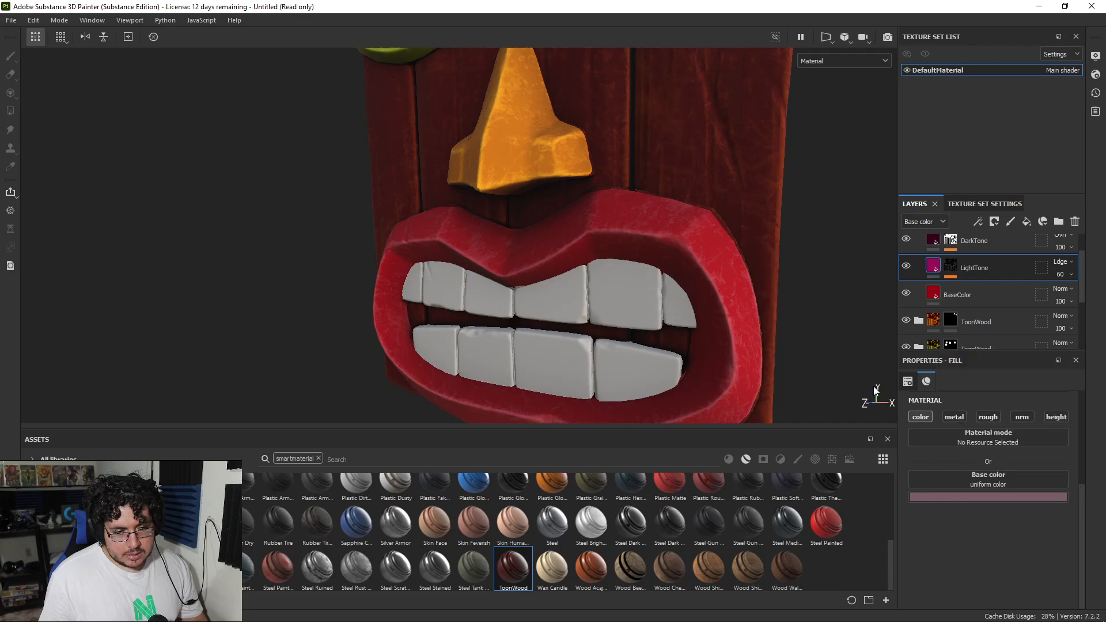
Step: Shift the hue of the lips' LightTone color to a muted olive and check it on the mask
{"action": "scroll", "coordinate": [639, 328], "scroll_direction": "down", "scroll_amount": 6}
{"action": "scroll", "coordinate": [570, 305], "scroll_direction": "up", "scroll_amount": 3}
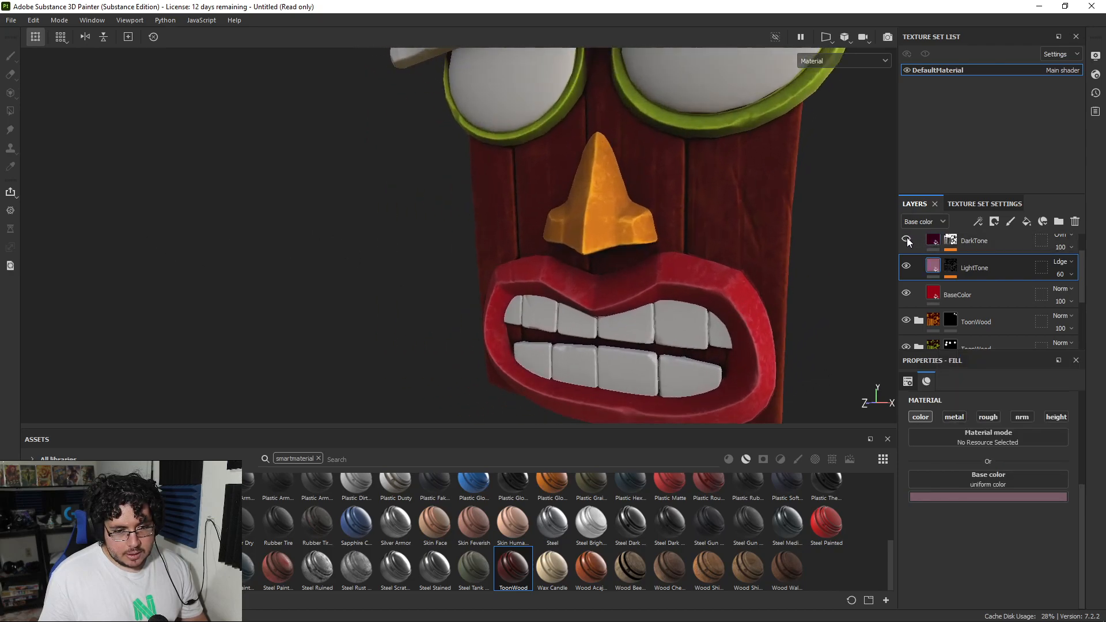
{"action": "scroll", "coordinate": [638, 271], "scroll_direction": "down", "scroll_amount": 5}
{"action": "scroll", "coordinate": [583, 327], "scroll_direction": "up", "scroll_amount": 2}
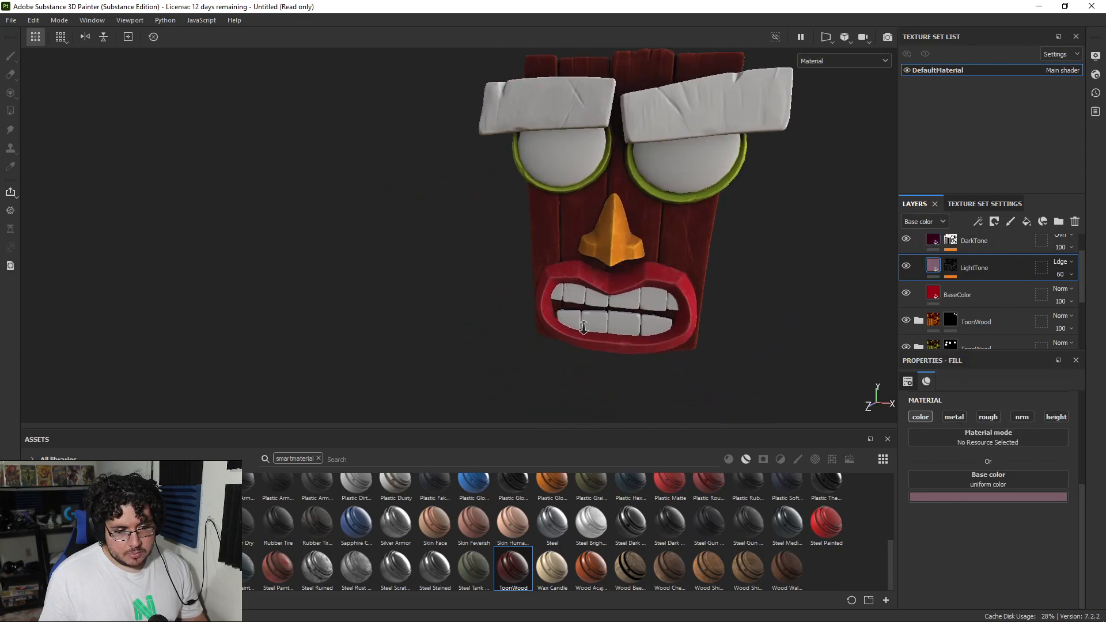
{"action": "scroll", "coordinate": [583, 327], "scroll_direction": "up", "scroll_amount": 4}
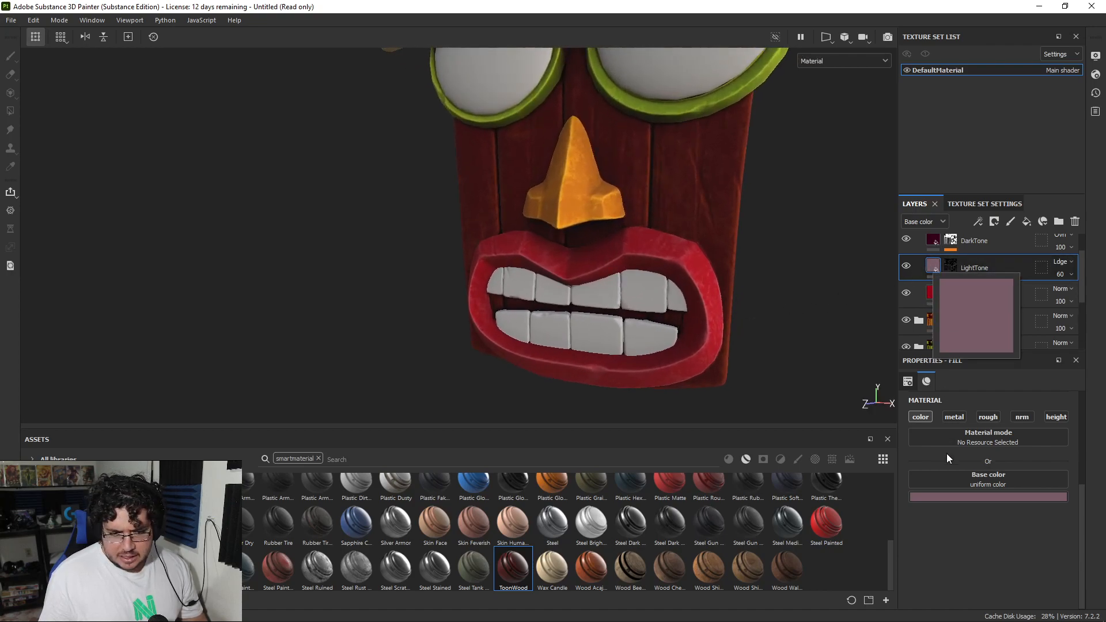
{"action": "left_click", "coordinate": [949, 497]}
{"action": "left_click_drag", "start_coordinate": [1041, 382], "coordinate": [1040, 451]}
{"action": "scroll", "coordinate": [631, 289], "scroll_direction": "down", "scroll_amount": 4}
{"action": "left_click_drag", "start_coordinate": [631, 290], "coordinate": [610, 281], "text": "alt"}
{"action": "right_click_drag", "start_coordinate": [610, 282], "coordinate": [764, 267], "text": "alt"}
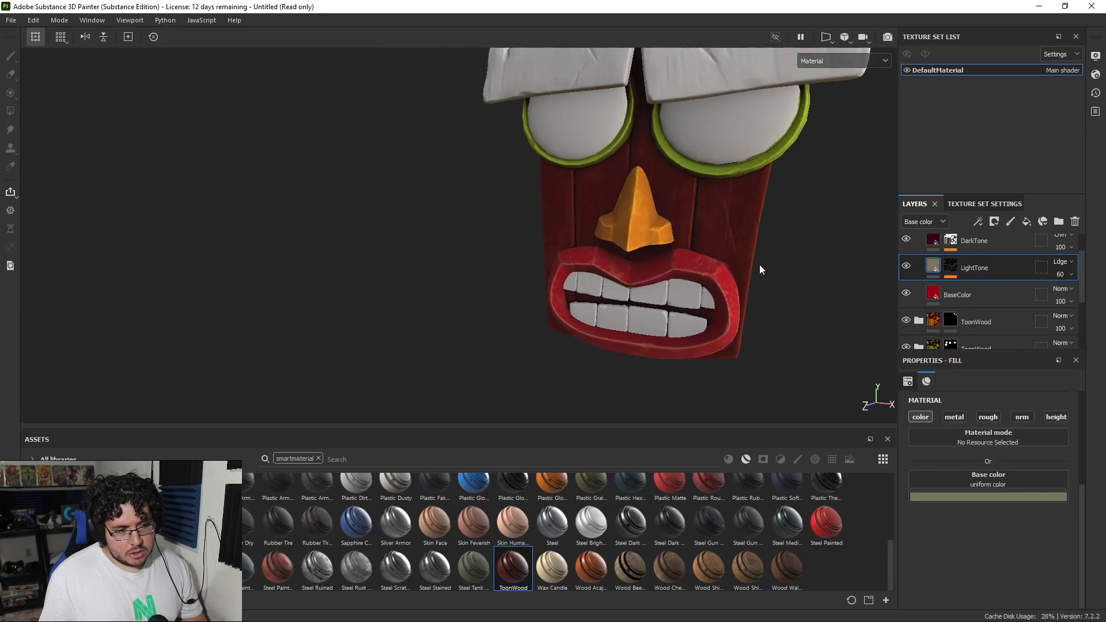
{"action": "middle_click_drag", "start_coordinate": [764, 267], "coordinate": [711, 294], "text": "alt"}
{"action": "right_click_drag", "start_coordinate": [710, 293], "coordinate": [883, 311], "text": "alt"}
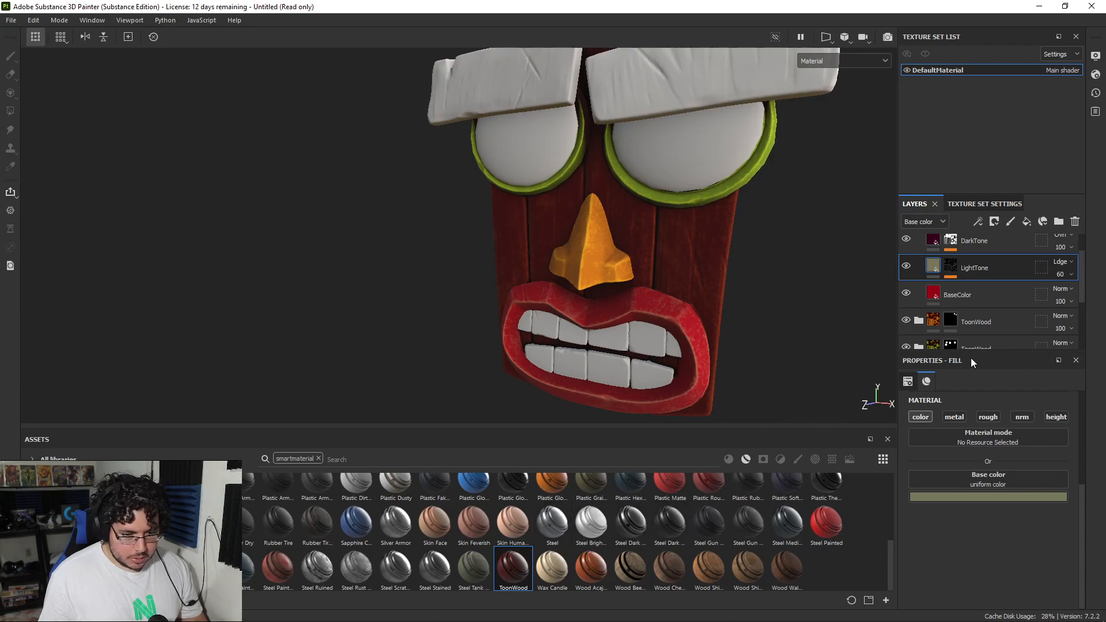
Step: Add a ToonWood smart material above the lips' folder with a black mask, and fill in only the two eyebrows
{"action": "scroll", "coordinate": [917, 311], "scroll_direction": "up", "scroll_amount": 1}
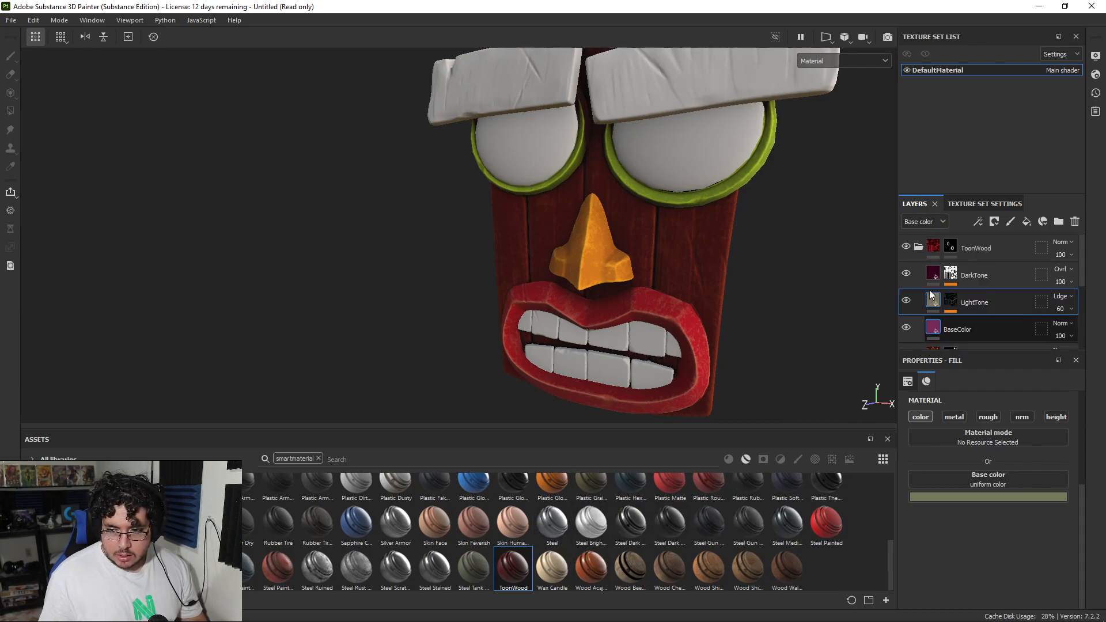
{"action": "left_click", "coordinate": [918, 247]}
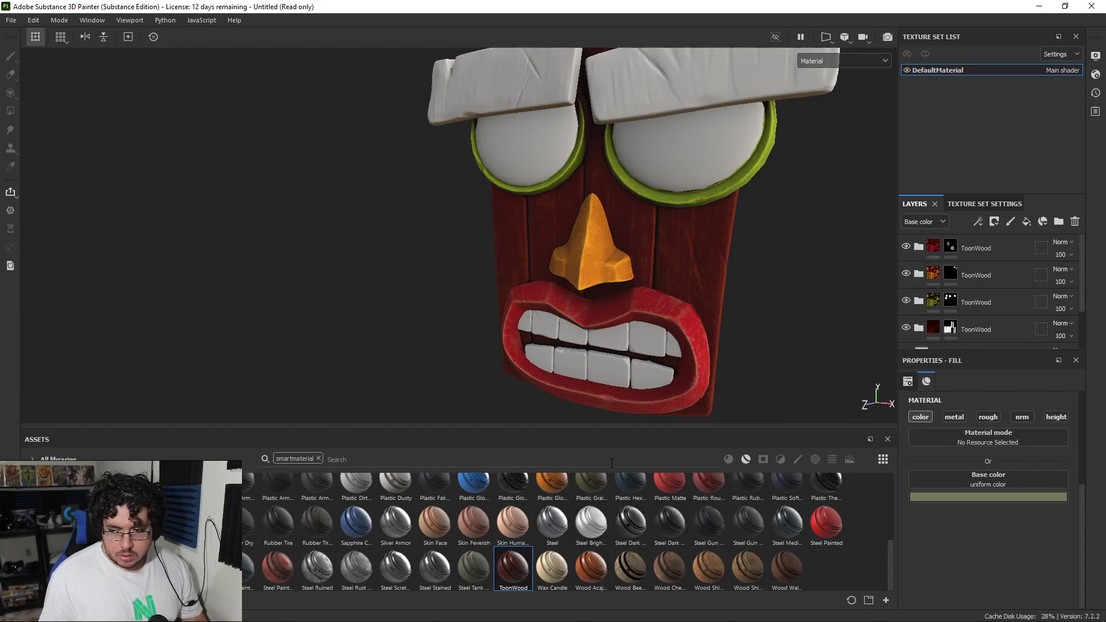
{"action": "left_click_drag", "start_coordinate": [520, 567], "coordinate": [956, 237]}
{"action": "right_click", "coordinate": [964, 245]}
{"action": "left_click", "coordinate": [981, 23]}
{"action": "left_click", "coordinate": [714, 86]}
{"action": "left_click", "coordinate": [527, 81]}
{"action": "key", "text": "1"}
Step: Brighten the BaseColor layer in the eyebrows' ToonWood folder to a stronger red
{"action": "middle_click_drag", "start_coordinate": [794, 218], "coordinate": [768, 278], "text": "alt"}
{"action": "left_click", "coordinate": [919, 246]}
{"action": "left_click", "coordinate": [934, 329]}
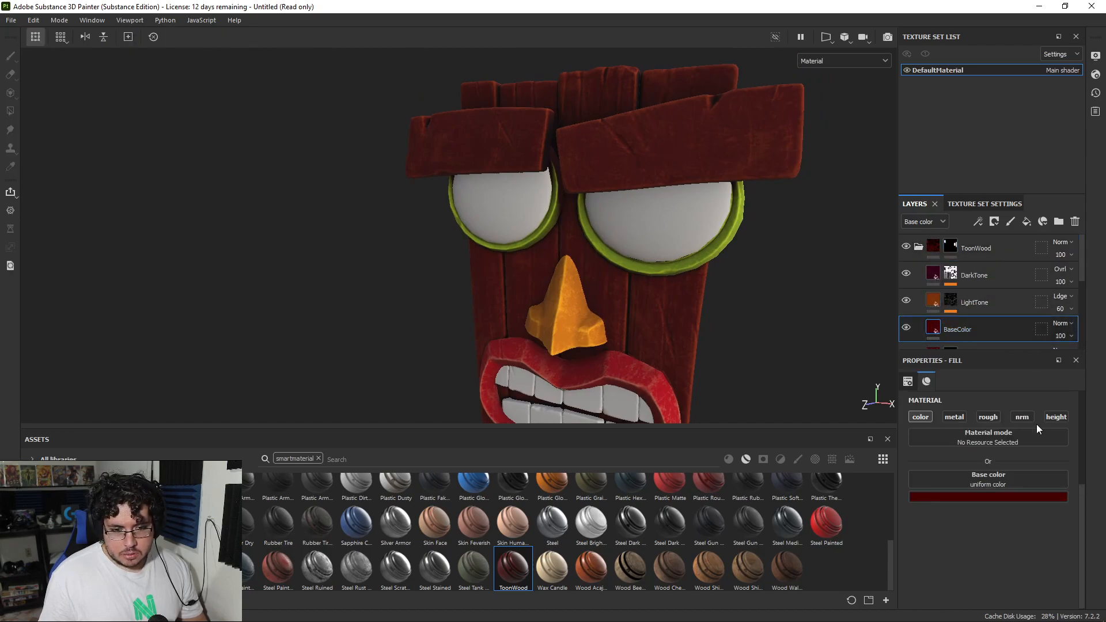
{"action": "left_click", "coordinate": [992, 486]}
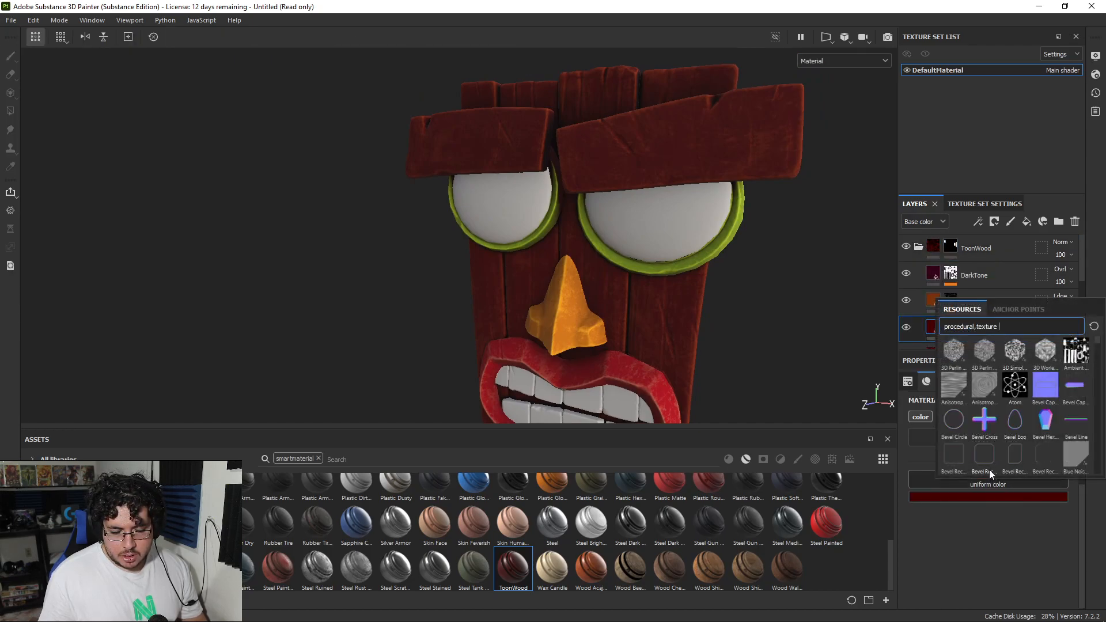
{"action": "left_click", "coordinate": [936, 502]}
{"action": "left_click", "coordinate": [937, 498]}
{"action": "left_click_drag", "start_coordinate": [1026, 447], "coordinate": [1025, 419]}
Step: Set the LightTone layer in the eyebrows' ToonWood folder to the orange-red c75b34
{"action": "right_click_drag", "start_coordinate": [645, 259], "coordinate": [513, 161], "text": "alt"}
{"action": "middle_click_drag", "start_coordinate": [582, 198], "coordinate": [538, 221], "text": "alt"}
{"action": "left_click", "coordinate": [973, 302]}
{"action": "left_click", "coordinate": [983, 495]}
{"action": "left_click_drag", "start_coordinate": [1018, 389], "coordinate": [1005, 394]}
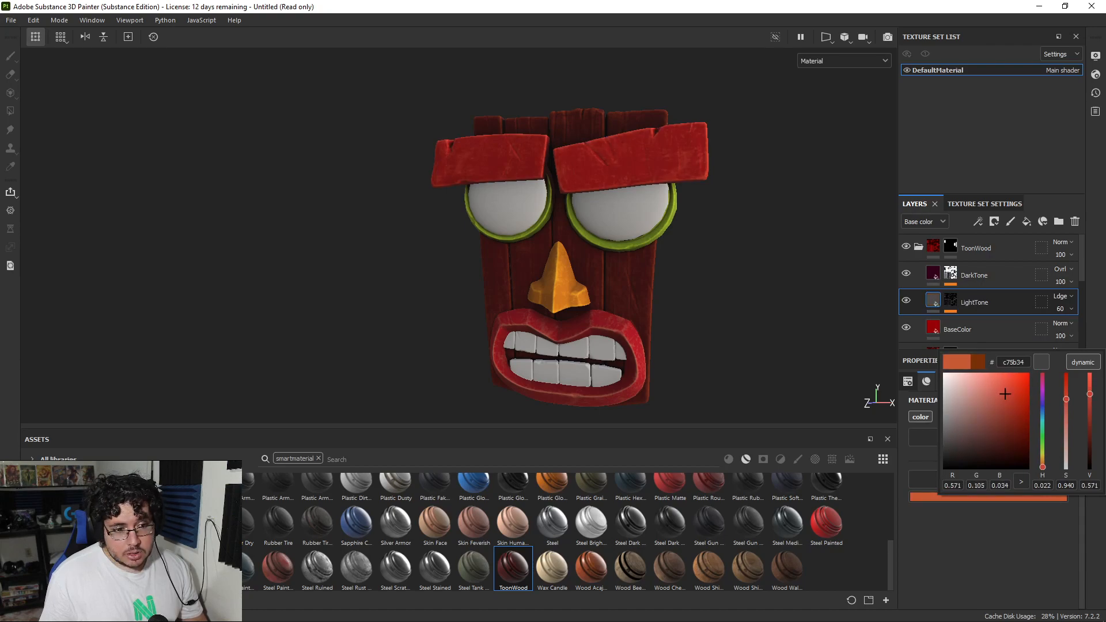
Step: Desaturate the eyebrows' LightTone color and shift its hue toward yellow to get a muted tan
{"action": "left_click_drag", "start_coordinate": [716, 202], "coordinate": [671, 265], "text": "alt"}
{"action": "scroll", "coordinate": [671, 264], "scroll_direction": "up", "scroll_amount": 3}
{"action": "left_click", "coordinate": [984, 499]}
{"action": "left_click_drag", "start_coordinate": [1004, 400], "coordinate": [983, 396]}
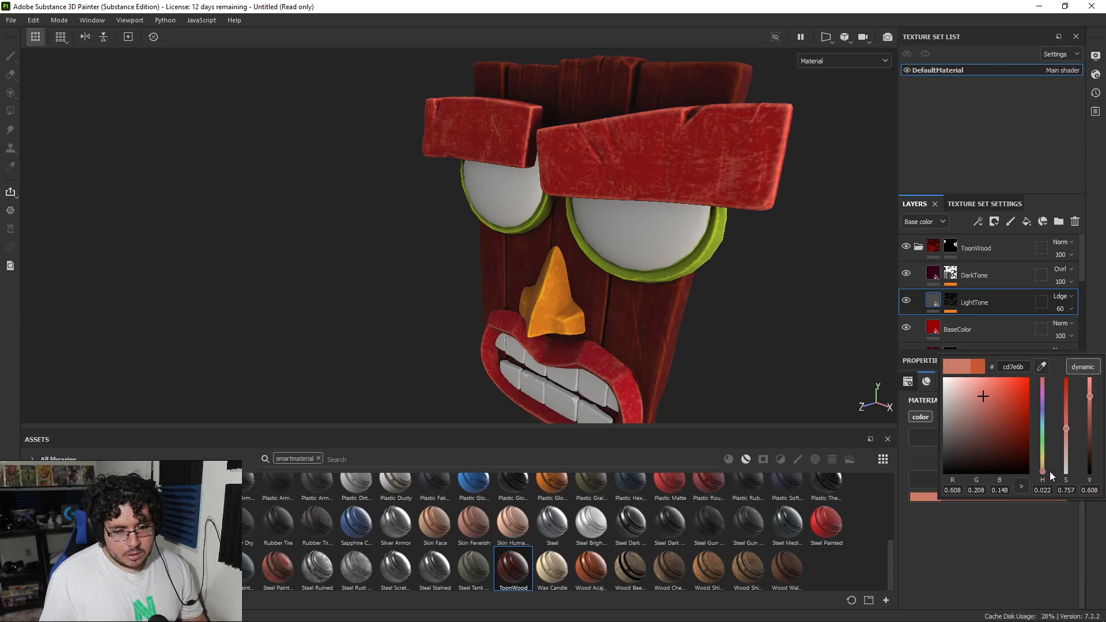
{"action": "left_click_drag", "start_coordinate": [1042, 471], "coordinate": [1042, 465]}
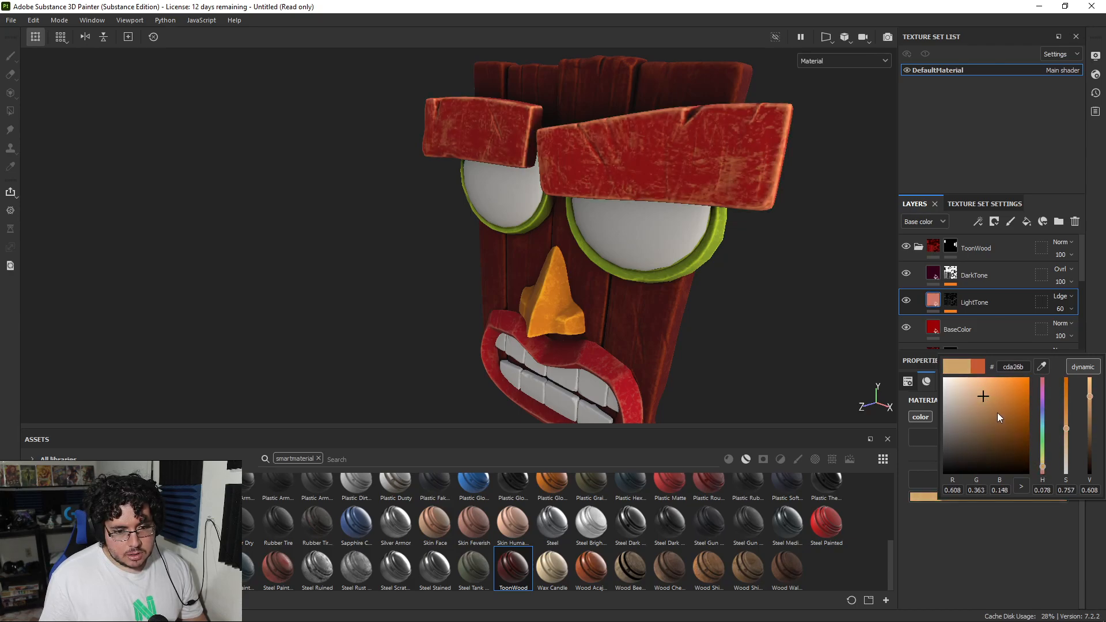
{"action": "left_click_drag", "start_coordinate": [1066, 430], "coordinate": [1093, 419]}
Step: Set the LightTone layer in the wooden planks' ToonWood folder to the dark orange 803305
{"action": "scroll", "coordinate": [735, 261], "scroll_direction": "down", "scroll_amount": 3}
{"action": "left_click_drag", "start_coordinate": [531, 183], "coordinate": [567, 190], "text": "alt"}
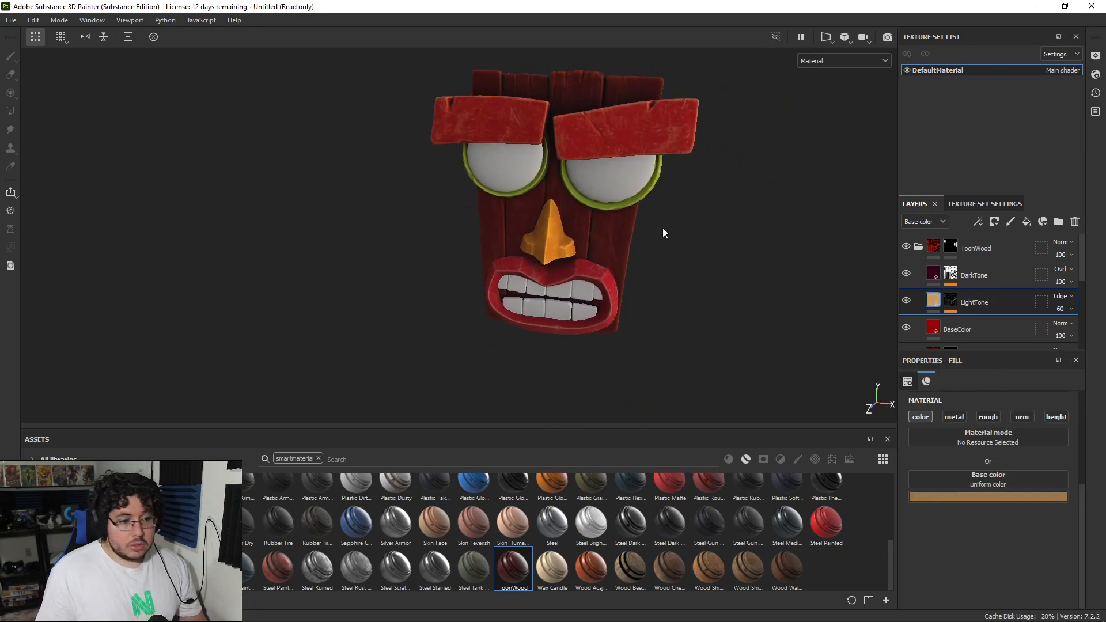
{"action": "right_click_drag", "start_coordinate": [661, 230], "coordinate": [721, 244], "text": "alt"}
{"action": "scroll", "coordinate": [766, 242], "scroll_direction": "down", "scroll_amount": 3}
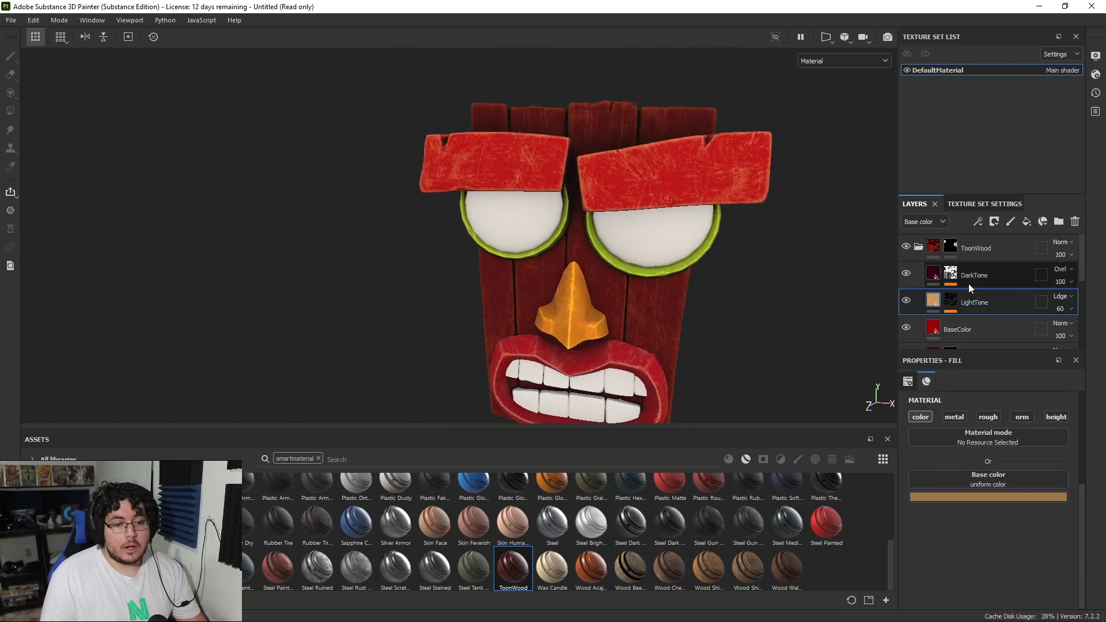
{"action": "scroll", "coordinate": [928, 265], "scroll_direction": "down", "scroll_amount": 3}
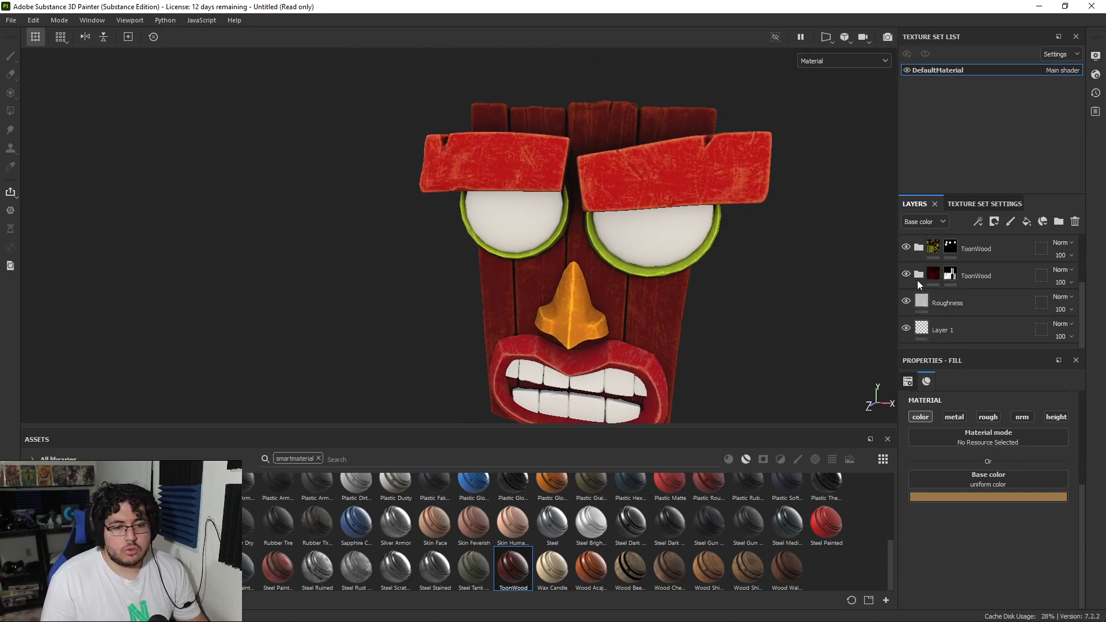
{"action": "left_click", "coordinate": [918, 274]}
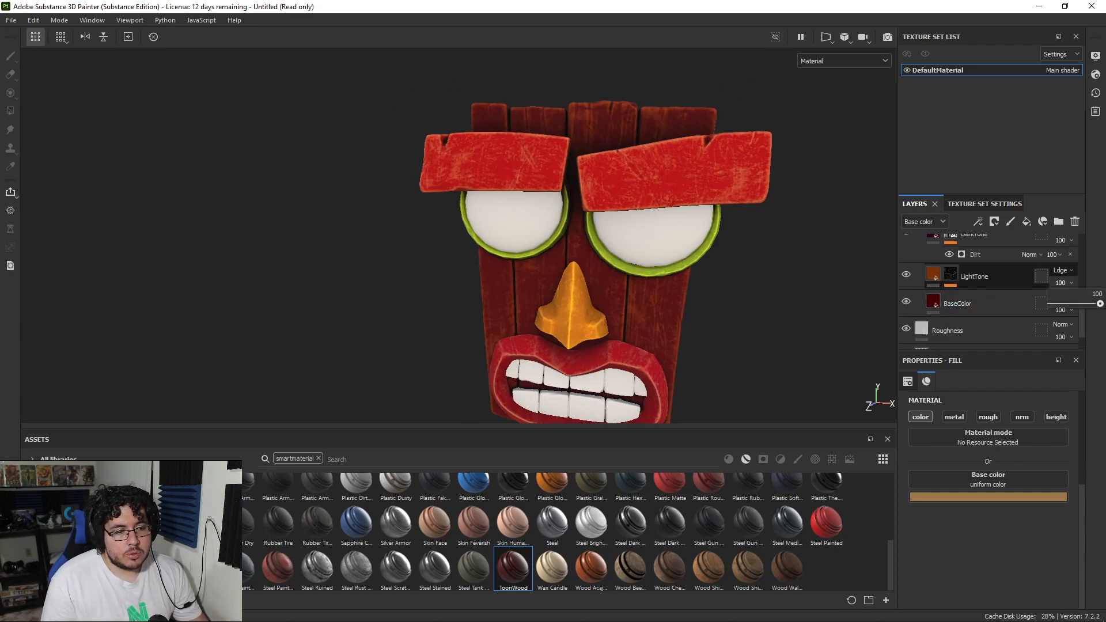
{"action": "left_click", "coordinate": [931, 276]}
{"action": "left_click", "coordinate": [959, 497]}
{"action": "left_click", "coordinate": [1015, 420]}
{"action": "left_click_drag", "start_coordinate": [1015, 420], "coordinate": [1021, 423]}
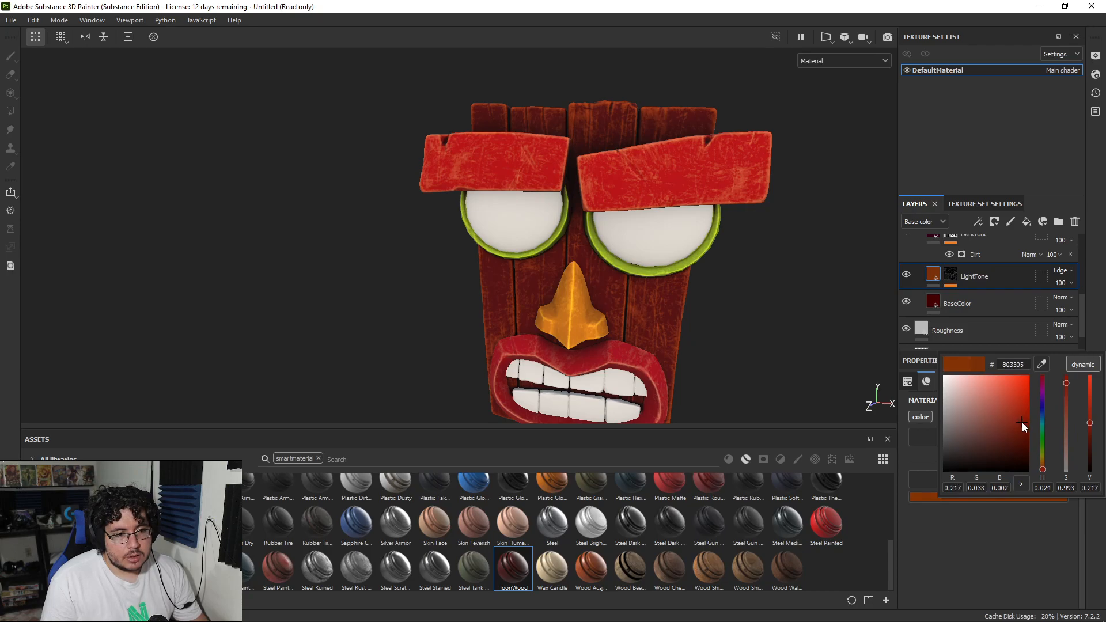
Step: Examine the recolored wooden planks from several sides of the mask
{"action": "right_click_drag", "start_coordinate": [720, 288], "coordinate": [385, 259], "text": "alt"}
{"action": "left_click_drag", "start_coordinate": [385, 259], "coordinate": [449, 264], "text": "alt"}
{"action": "right_click_drag", "start_coordinate": [651, 305], "coordinate": [728, 324], "text": "alt"}
{"action": "left_click_drag", "start_coordinate": [727, 324], "coordinate": [644, 288], "text": "alt"}
{"action": "right_click_drag", "start_coordinate": [691, 325], "coordinate": [801, 357], "text": "alt"}
{"action": "middle_click_drag", "start_coordinate": [801, 357], "coordinate": [775, 306], "text": "alt"}
{"action": "right_click_drag", "start_coordinate": [668, 305], "coordinate": [727, 328], "text": "alt"}
Step: Add a ToonWood smart material above the eyebrows' folder with a black mask, and fill in only the teeth
{"action": "scroll", "coordinate": [936, 268], "scroll_direction": "up", "scroll_amount": 5}
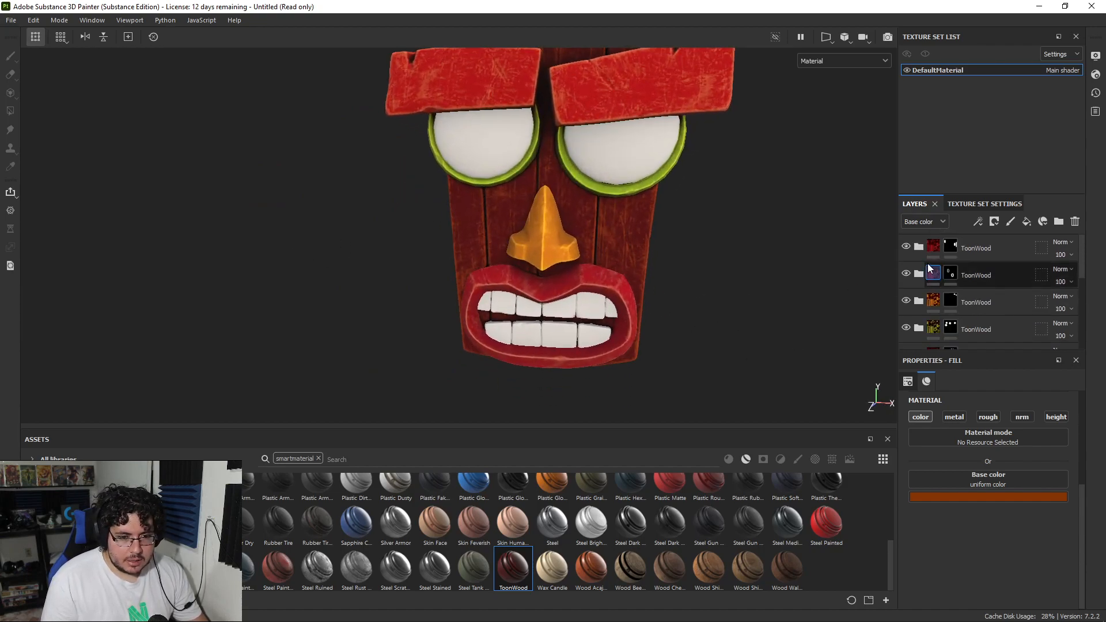
{"action": "left_click_drag", "start_coordinate": [723, 428], "coordinate": [965, 243]}
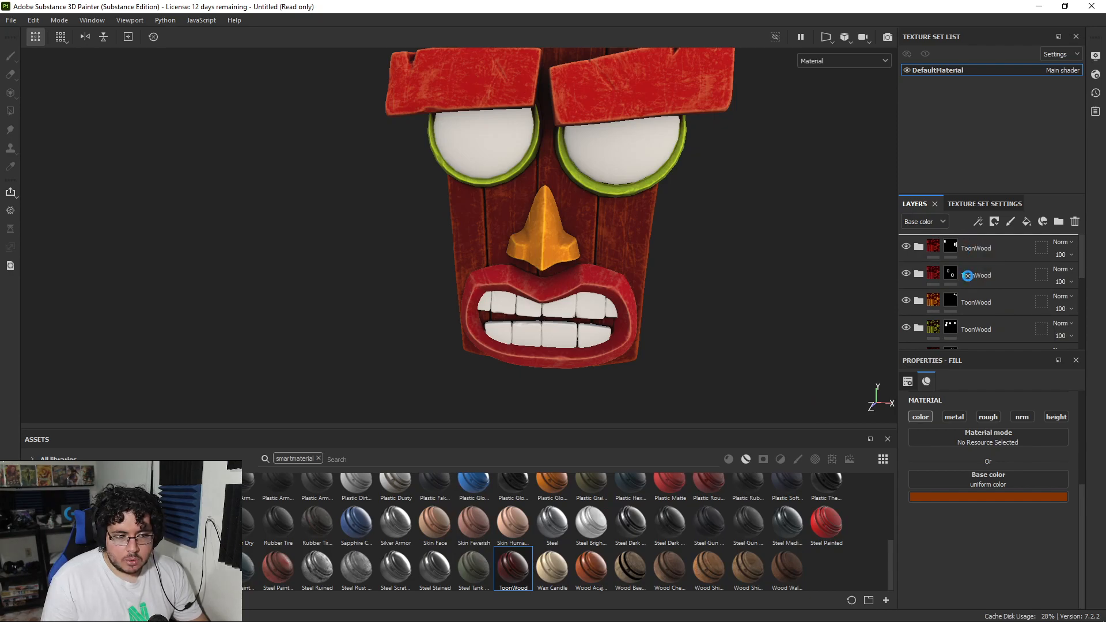
{"action": "right_click", "coordinate": [952, 240]}
{"action": "left_click", "coordinate": [991, 23]}
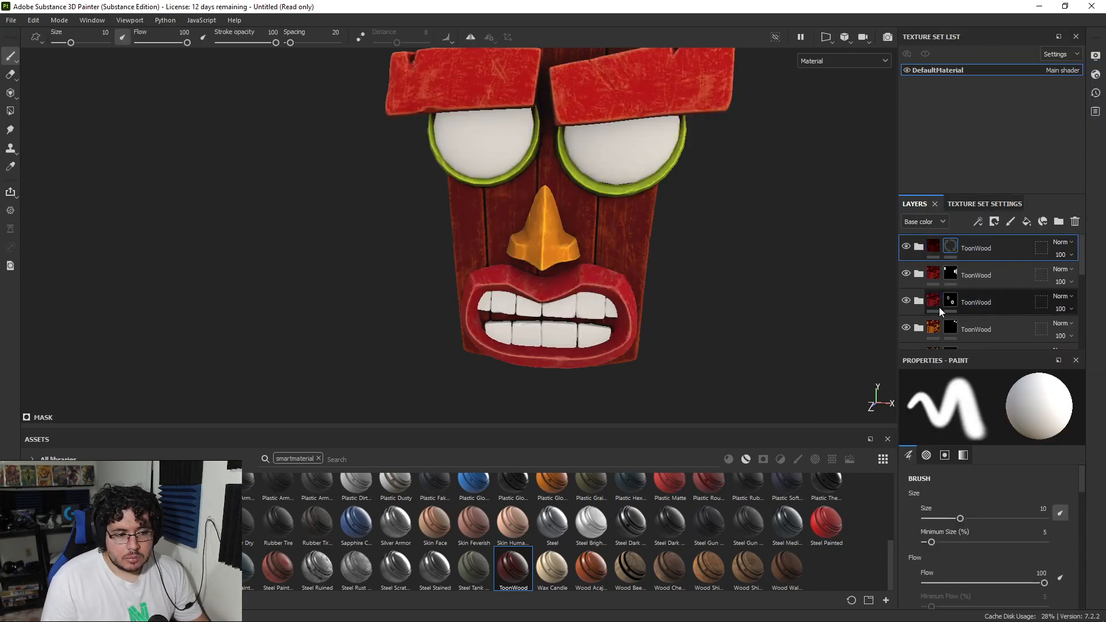
{"action": "left_click", "coordinate": [919, 249]}
{"action": "scroll", "coordinate": [941, 304], "scroll_direction": "down", "scroll_amount": 4}
{"action": "scroll", "coordinate": [933, 288], "scroll_direction": "up", "scroll_amount": 3}
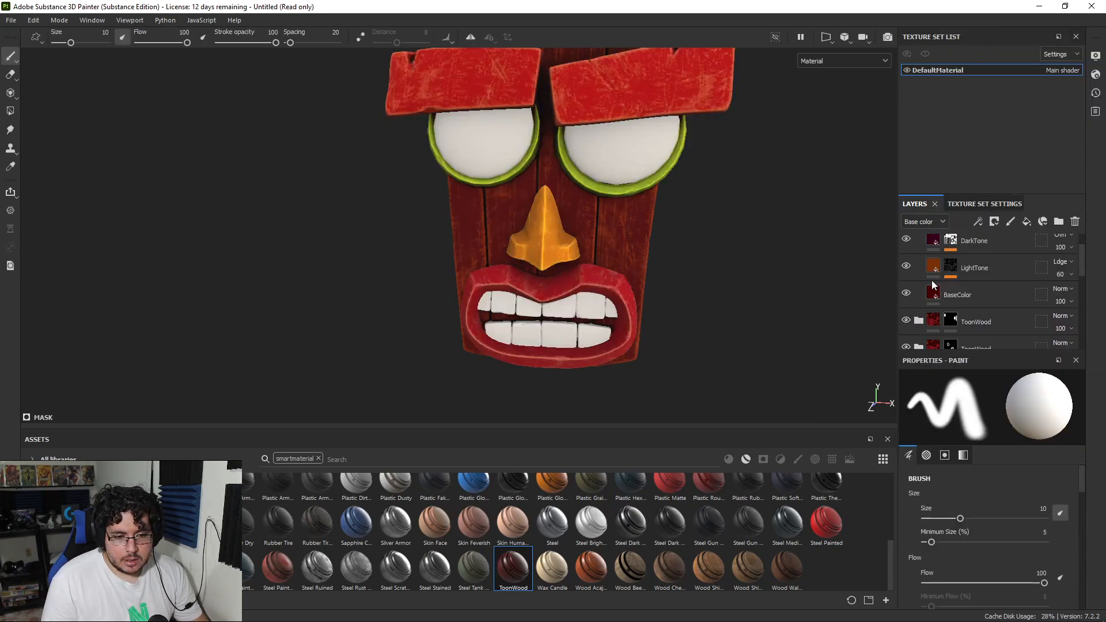
{"action": "key", "text": "4"}
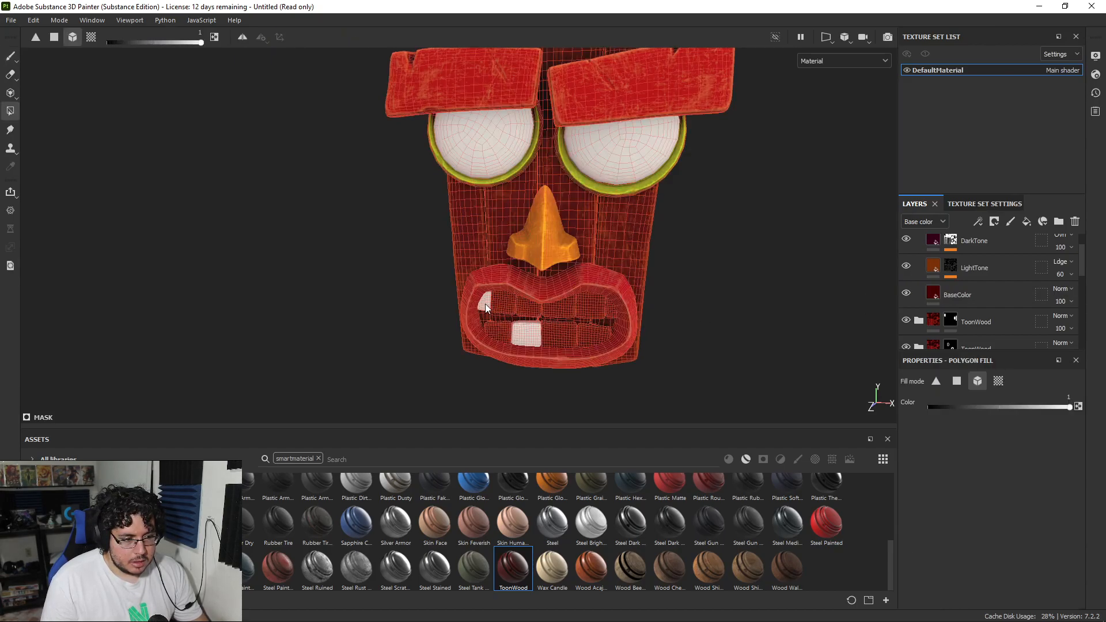
{"action": "key", "text": "1"}
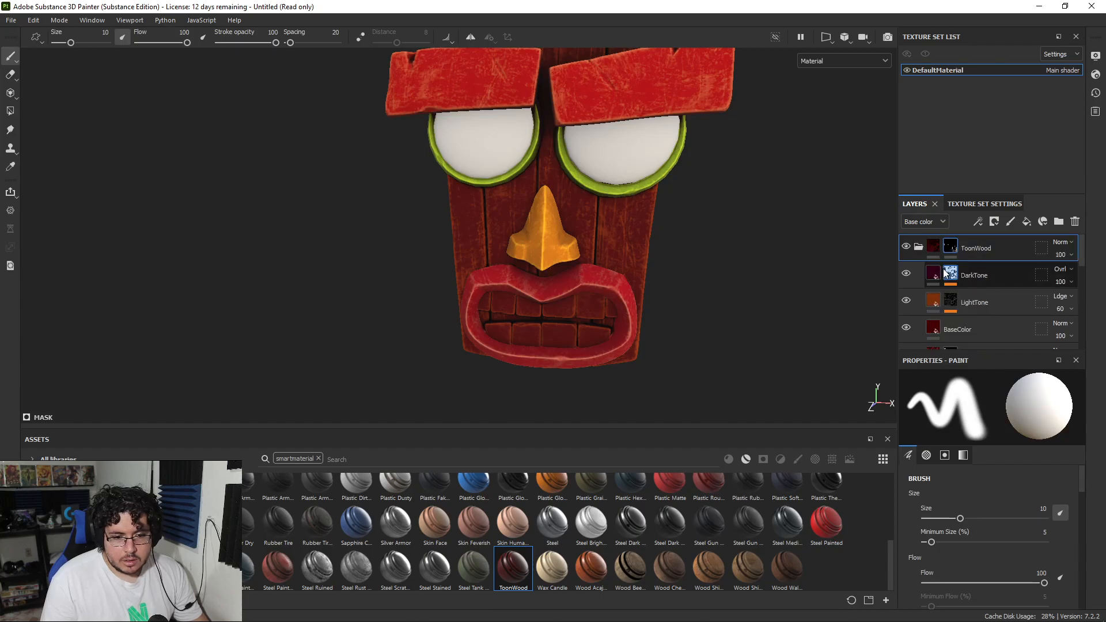
Step: Set the BaseColor layer in the teeth's ToonWood folder to the beige c2a982
{"action": "scroll", "coordinate": [956, 288], "scroll_direction": "up", "scroll_amount": 1}
{"action": "left_click", "coordinate": [939, 329]}
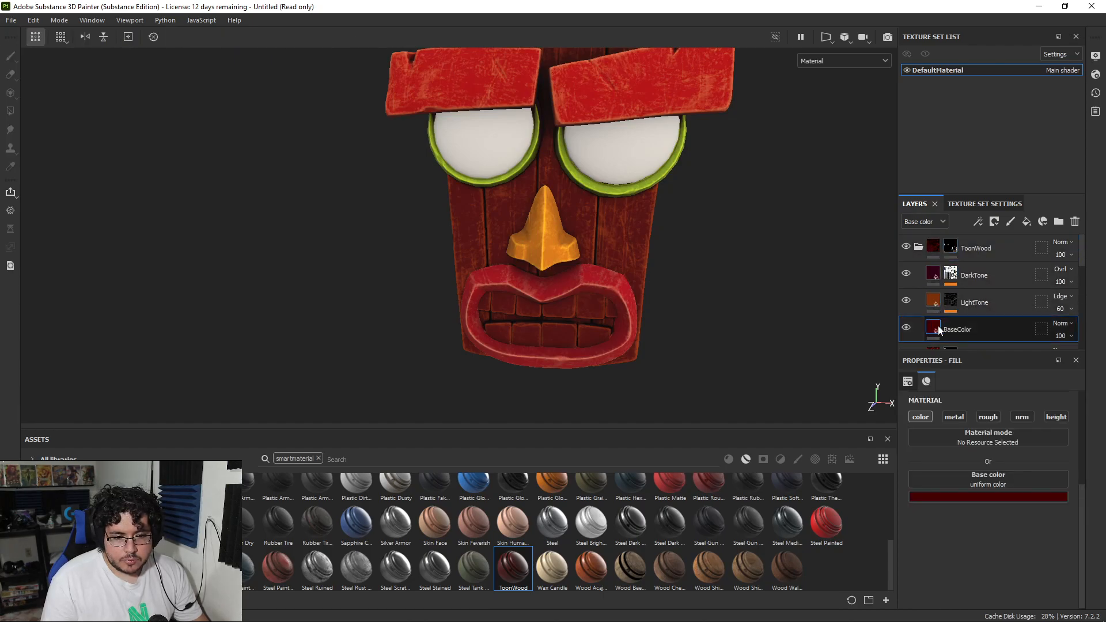
{"action": "left_click", "coordinate": [1006, 497]}
{"action": "left_click", "coordinate": [943, 442]}
{"action": "left_click_drag", "start_coordinate": [1041, 364], "coordinate": [1104, 369]}
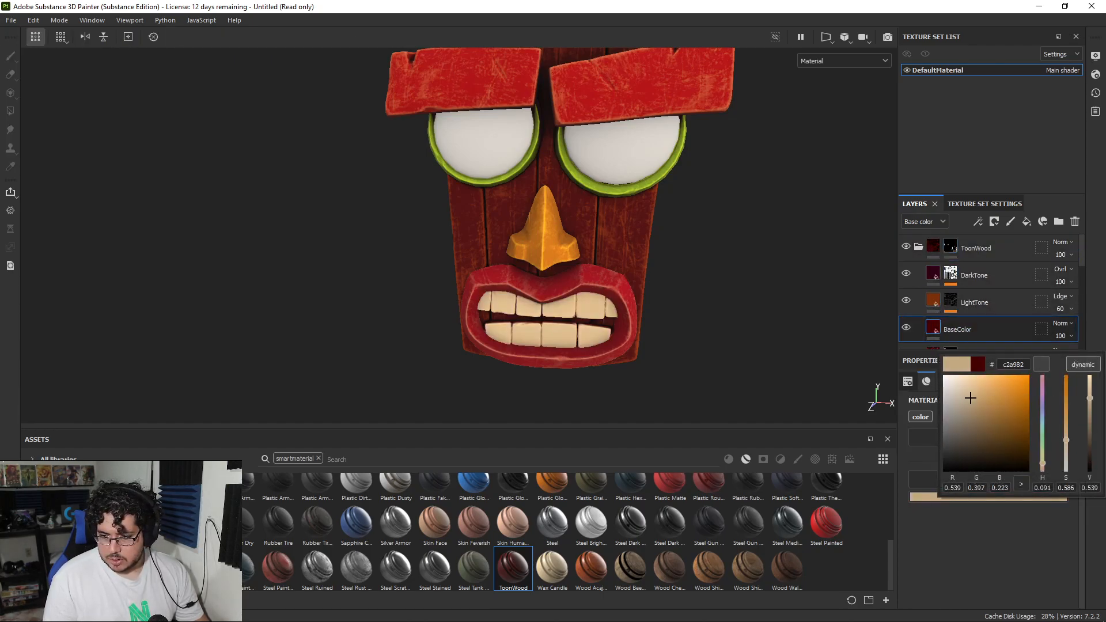
Step: Set the DarkTone layer in the teeth's ToonWood folder to the brown 7a3108, sampled from the LightTone layer's thumbnail
{"action": "right_click_drag", "start_coordinate": [670, 332], "coordinate": [691, 301], "text": "alt"}
{"action": "middle_click_drag", "start_coordinate": [691, 301], "coordinate": [678, 198], "text": "alt"}
{"action": "right_click_drag", "start_coordinate": [679, 197], "coordinate": [759, 333], "text": "alt"}
{"action": "left_click_drag", "start_coordinate": [758, 333], "coordinate": [790, 362], "text": "alt"}
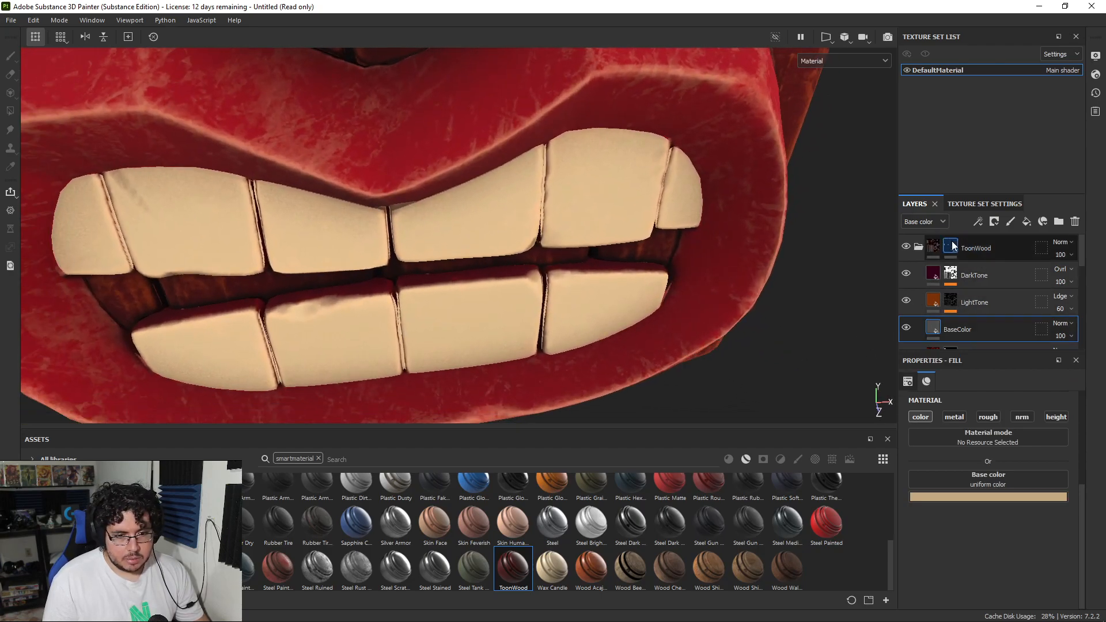
{"action": "left_click", "coordinate": [935, 280]}
{"action": "left_click", "coordinate": [972, 497]}
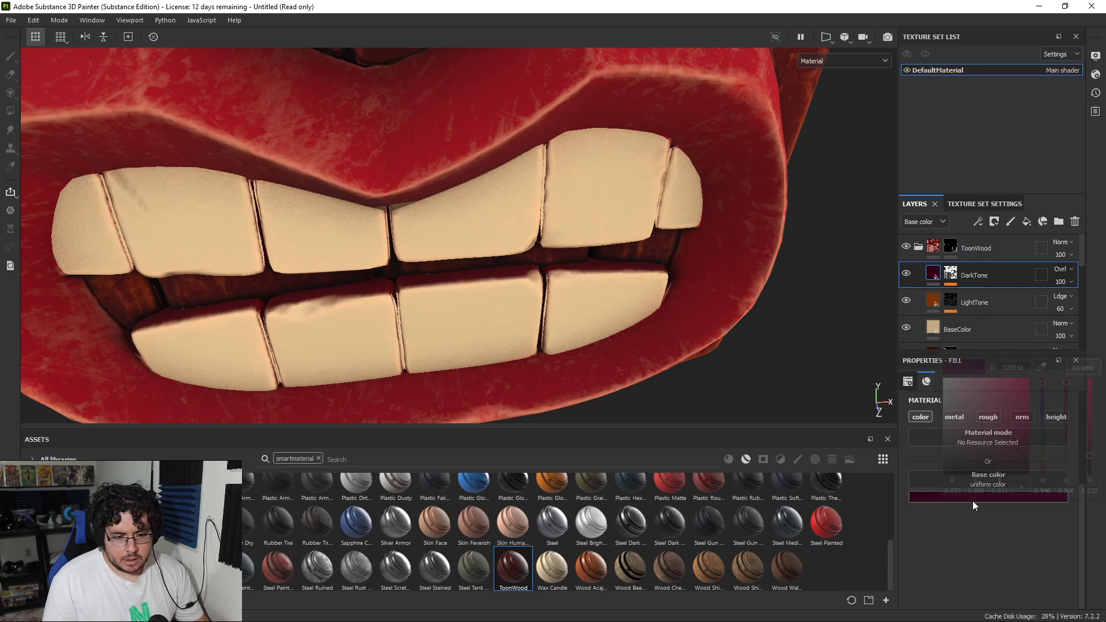
{"action": "left_click", "coordinate": [937, 299]}
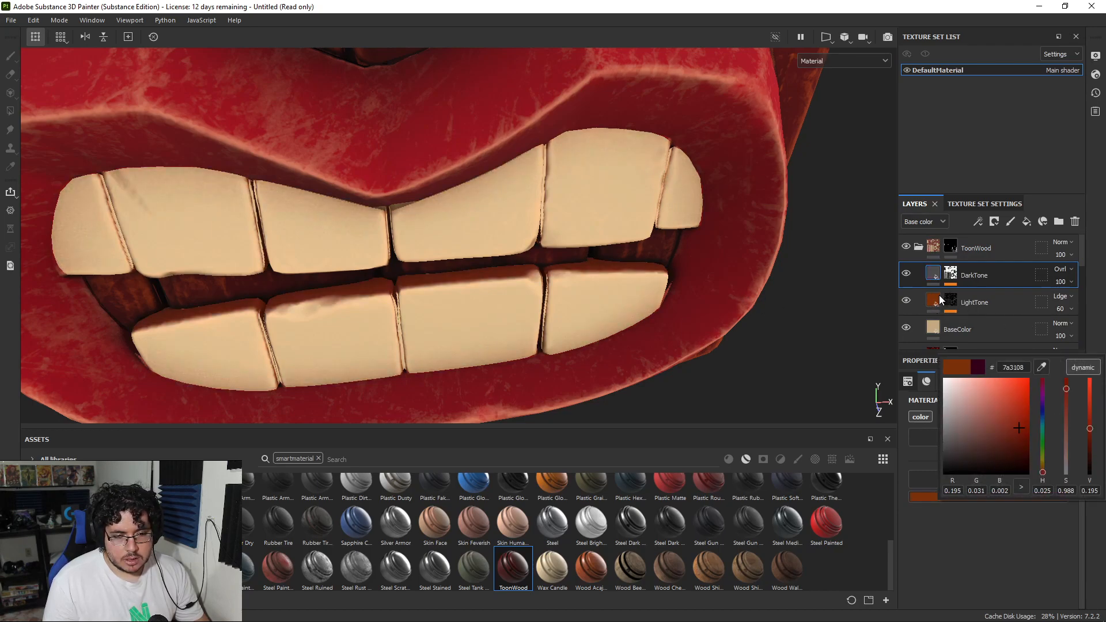
Step: Recolor the teeth's LightTone layer with the beige sampled from the BaseColor layer's thumbnail
{"action": "left_click", "coordinate": [937, 304]}
{"action": "left_click", "coordinate": [972, 497]}
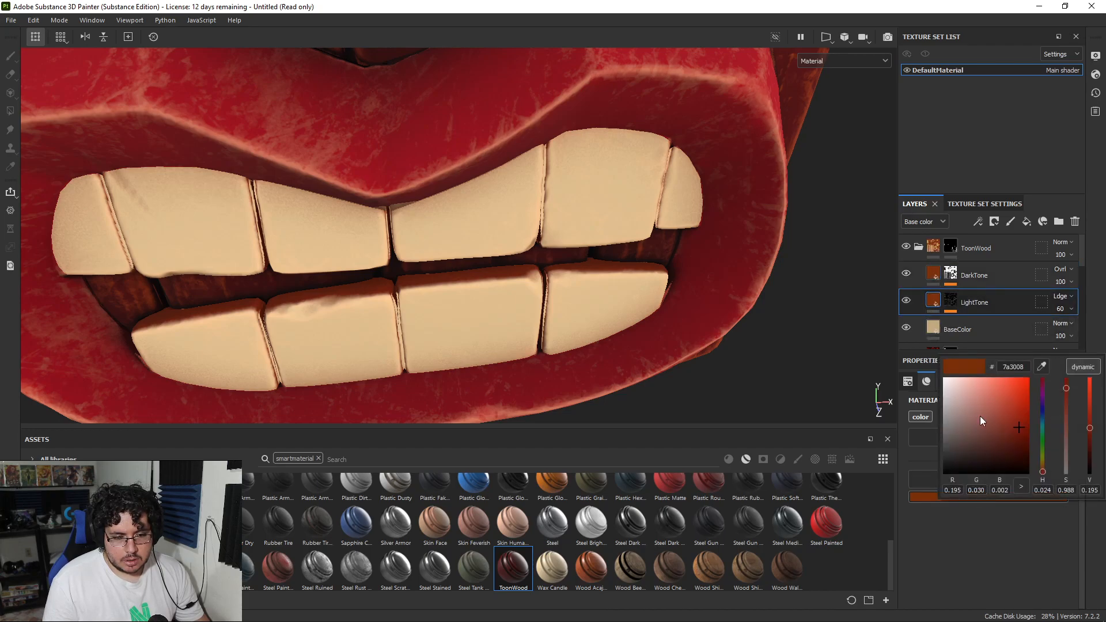
{"action": "left_click", "coordinate": [1043, 364]}
{"action": "left_click", "coordinate": [928, 324]}
Step: Examine the recolored teeth up close and from different sides of the mask
{"action": "left_click_drag", "start_coordinate": [706, 306], "coordinate": [587, 179], "text": "alt"}
{"action": "right_click_drag", "start_coordinate": [587, 178], "coordinate": [613, 267], "text": "alt"}
{"action": "middle_click_drag", "start_coordinate": [612, 267], "coordinate": [606, 244], "text": "alt"}
{"action": "right_click_drag", "start_coordinate": [577, 295], "coordinate": [120, 218], "text": "alt"}
{"action": "right_click_drag", "start_coordinate": [599, 230], "coordinate": [412, 187], "text": "alt"}
{"action": "middle_click_drag", "start_coordinate": [413, 188], "coordinate": [397, 249], "text": "alt"}
{"action": "left_click_drag", "start_coordinate": [397, 249], "coordinate": [705, 288], "text": "alt"}
{"action": "right_click_drag", "start_coordinate": [706, 288], "coordinate": [853, 360], "text": "alt"}
{"action": "middle_click_drag", "start_coordinate": [660, 285], "coordinate": [693, 293], "text": "alt"}
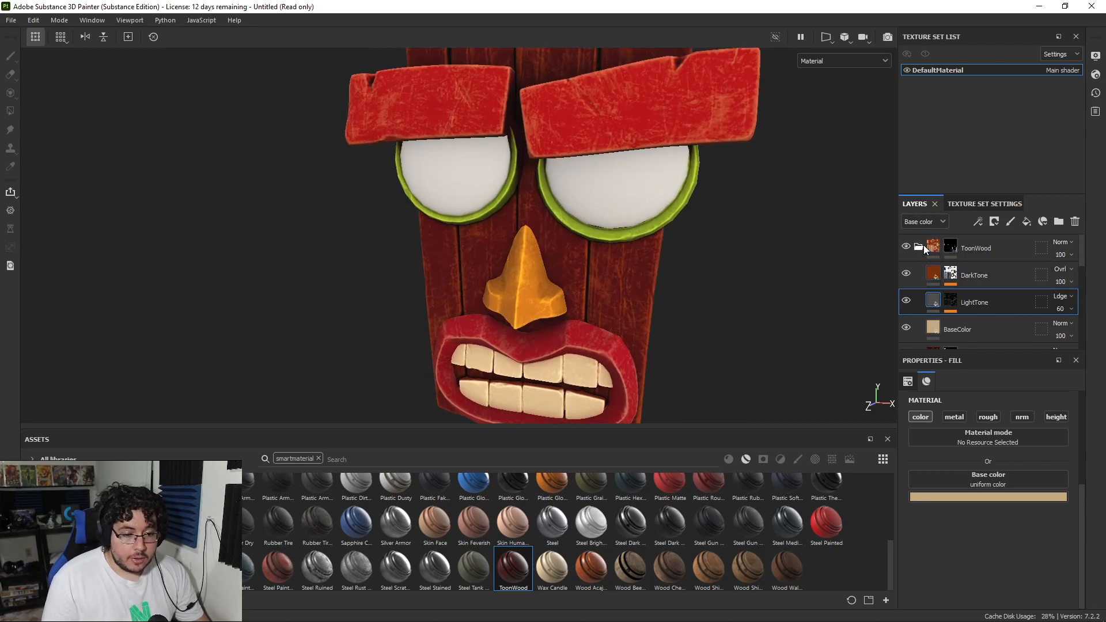
Step: Add a paint effect to the LightTone mask in the wooden planks' ToonWood folder
{"action": "left_click", "coordinate": [919, 247]}
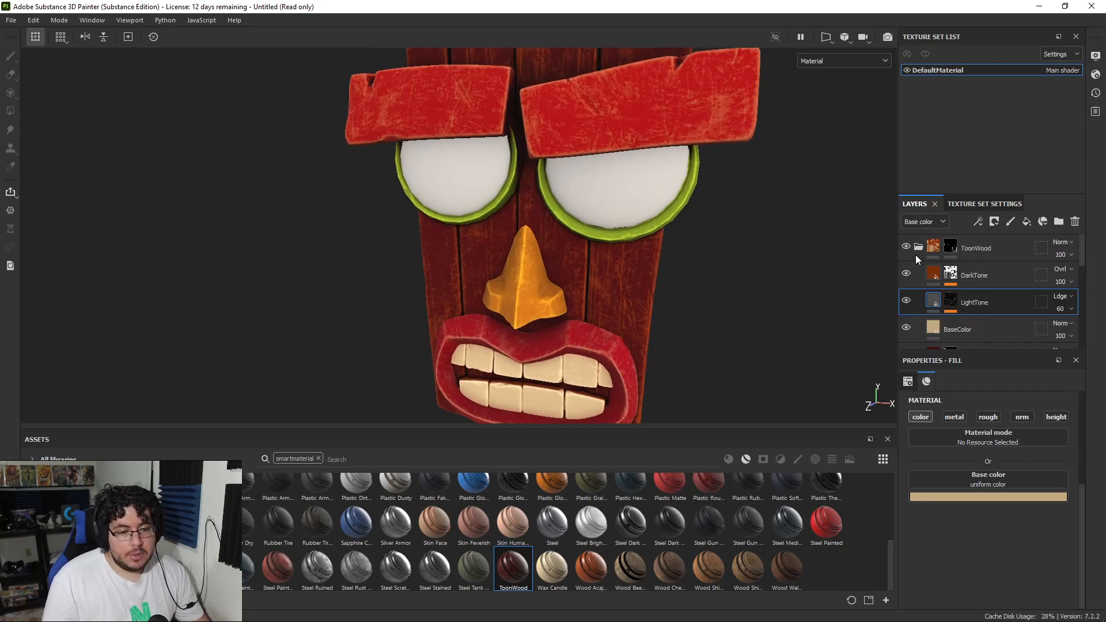
{"action": "right_click_drag", "start_coordinate": [685, 297], "coordinate": [852, 339], "text": "alt"}
{"action": "scroll", "coordinate": [950, 299], "scroll_direction": "down", "scroll_amount": 5}
{"action": "scroll", "coordinate": [925, 293], "scroll_direction": "up", "scroll_amount": 1}
{"action": "left_click", "coordinate": [956, 315]}
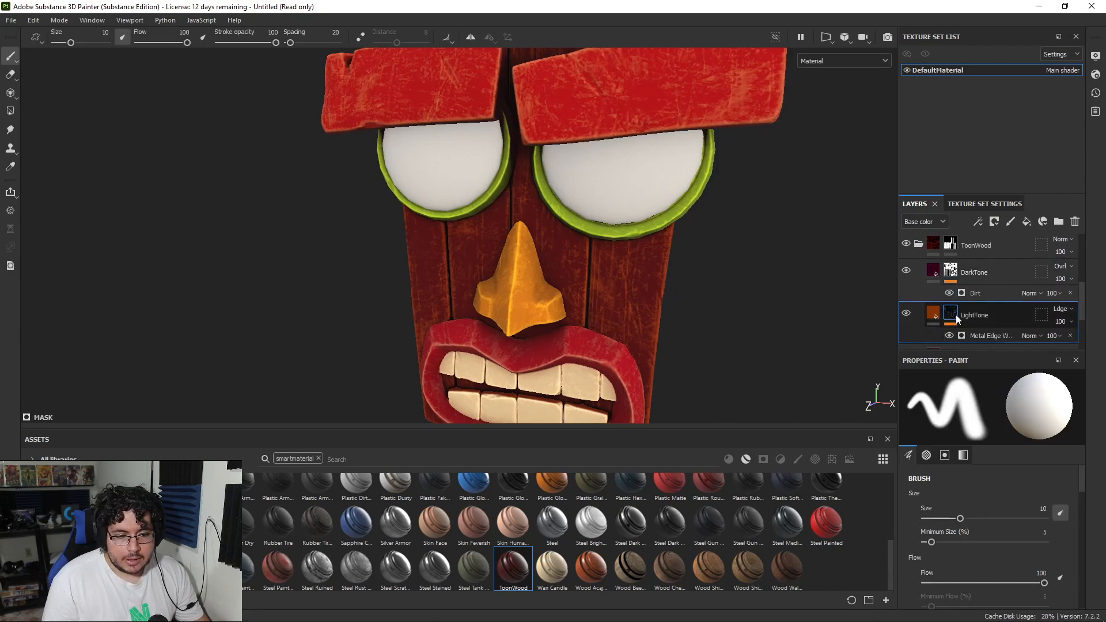
{"action": "right_click", "coordinate": [955, 314]}
{"action": "left_click", "coordinate": [982, 384]}
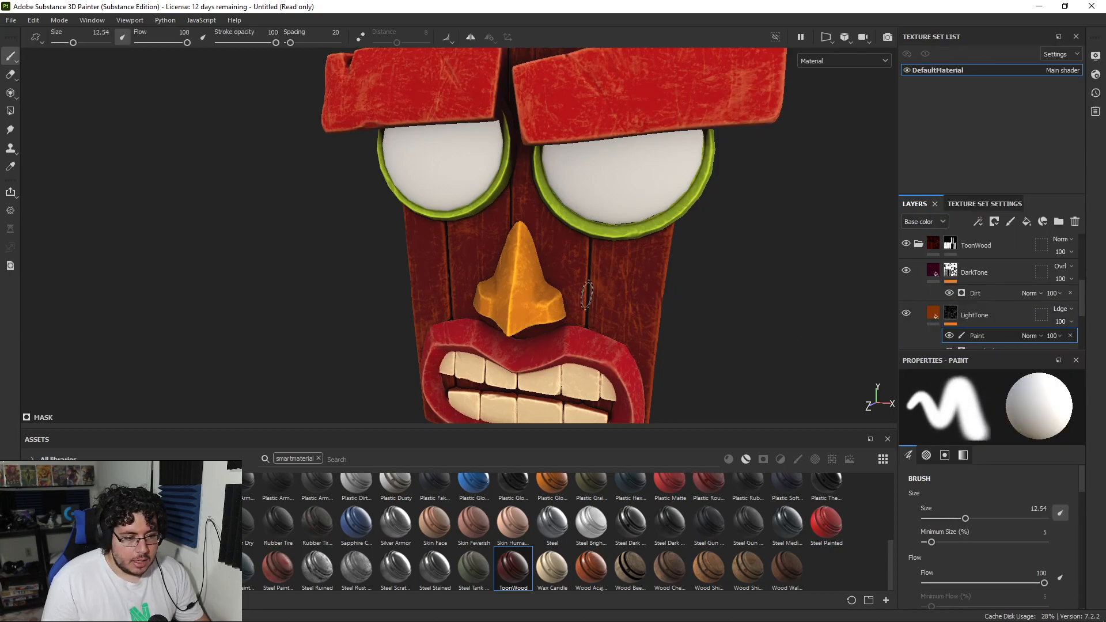
Step: Undo a soft brush test on the plank beside the nose, then choose a speckled brush preset and try it there
{"action": "left_click_drag", "start_coordinate": [603, 312], "coordinate": [620, 277]}
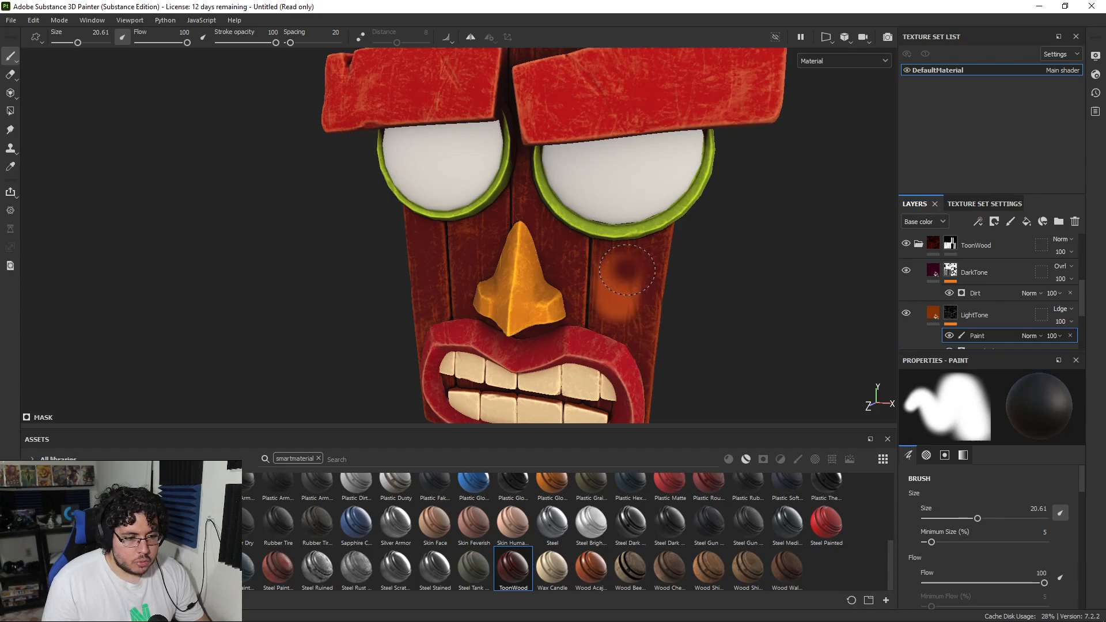
{"action": "left_click", "coordinate": [797, 459]}
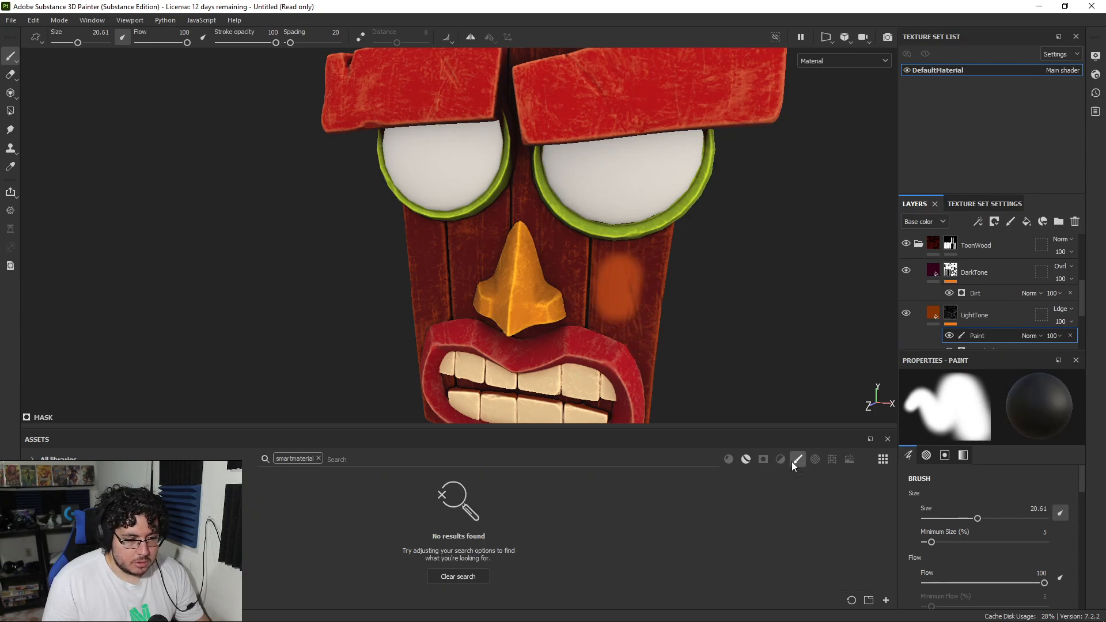
{"action": "key", "text": "ctrl+z"}
{"action": "left_click", "coordinate": [317, 458]}
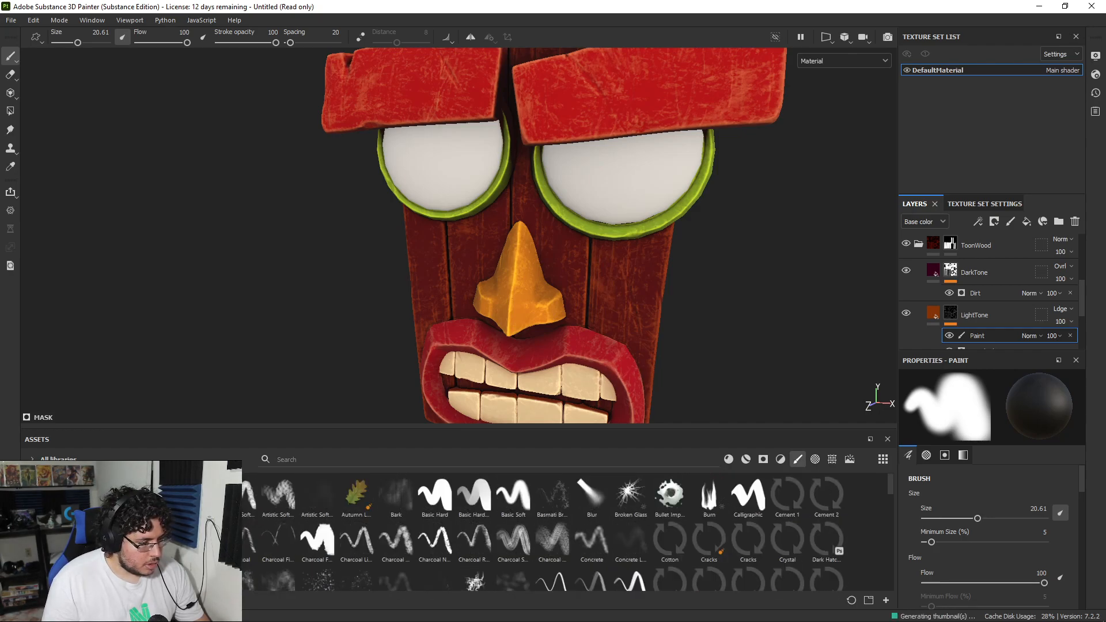
{"action": "left_click", "coordinate": [278, 577]}
{"action": "key", "text": "x"}
{"action": "mouse_move", "coordinate": [636, 230]}
{"action": "right_mouse_down", "text": "ctrl"}
{"action": "mouse_move", "coordinate": [648, 254]}
{"action": "mouse_move", "coordinate": [621, 257]}
{"action": "right_mouse_up", "text": "ctrl"}
{"action": "left_click_drag", "start_coordinate": [617, 259], "coordinate": [614, 280]}
Step: Paint black on the planks' LightTone mask with the speckled brush at size 34.9 to fade the wear on the front planks
{"action": "key", "text": "x"}
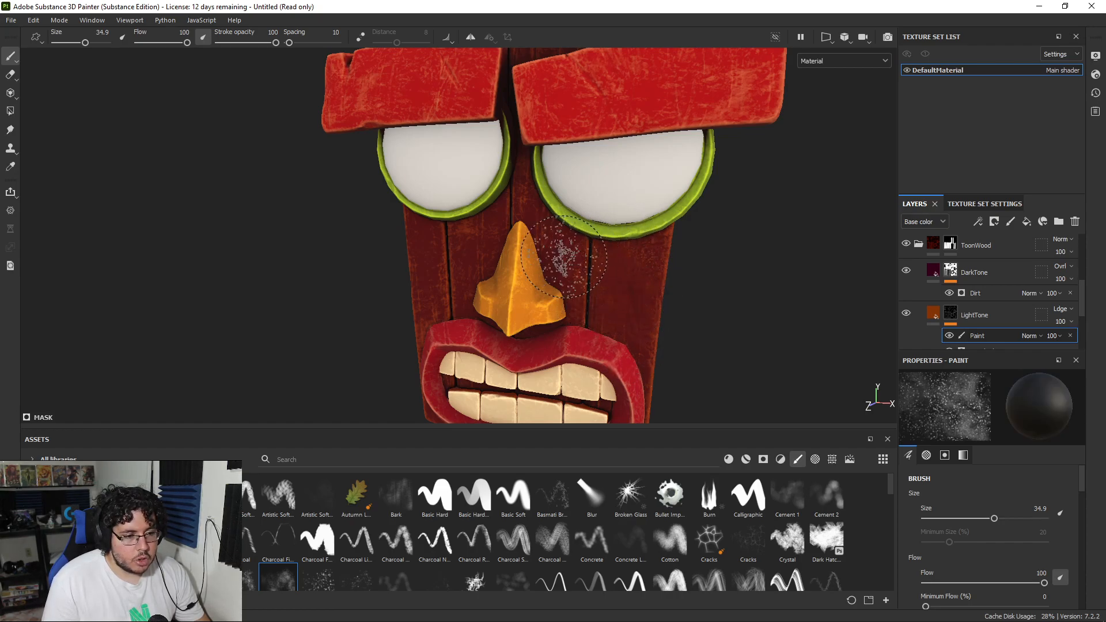
{"action": "left_click_drag", "start_coordinate": [459, 286], "coordinate": [481, 277], "text": "alt"}
{"action": "right_click_drag", "start_coordinate": [481, 276], "coordinate": [403, 234], "text": "alt"}
{"action": "middle_click_drag", "start_coordinate": [526, 240], "coordinate": [480, 302], "text": "alt"}
{"action": "right_click_drag", "start_coordinate": [518, 322], "coordinate": [592, 353], "text": "alt"}
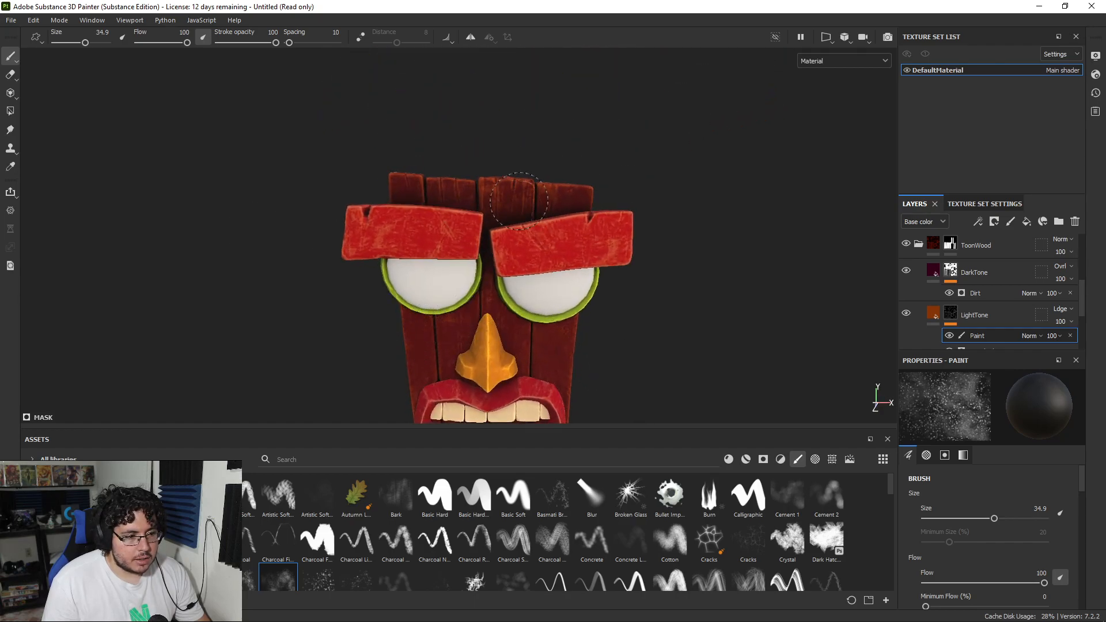
{"action": "middle_click_drag", "start_coordinate": [540, 256], "coordinate": [612, 159], "text": "alt"}
{"action": "left_click_drag", "start_coordinate": [536, 253], "coordinate": [614, 178], "text": "alt"}
{"action": "right_click_drag", "start_coordinate": [651, 282], "coordinate": [703, 294], "text": "alt"}
{"action": "middle_click_drag", "start_coordinate": [738, 279], "coordinate": [701, 315], "text": "alt"}
{"action": "right_click_drag", "start_coordinate": [701, 316], "coordinate": [671, 302], "text": "alt"}
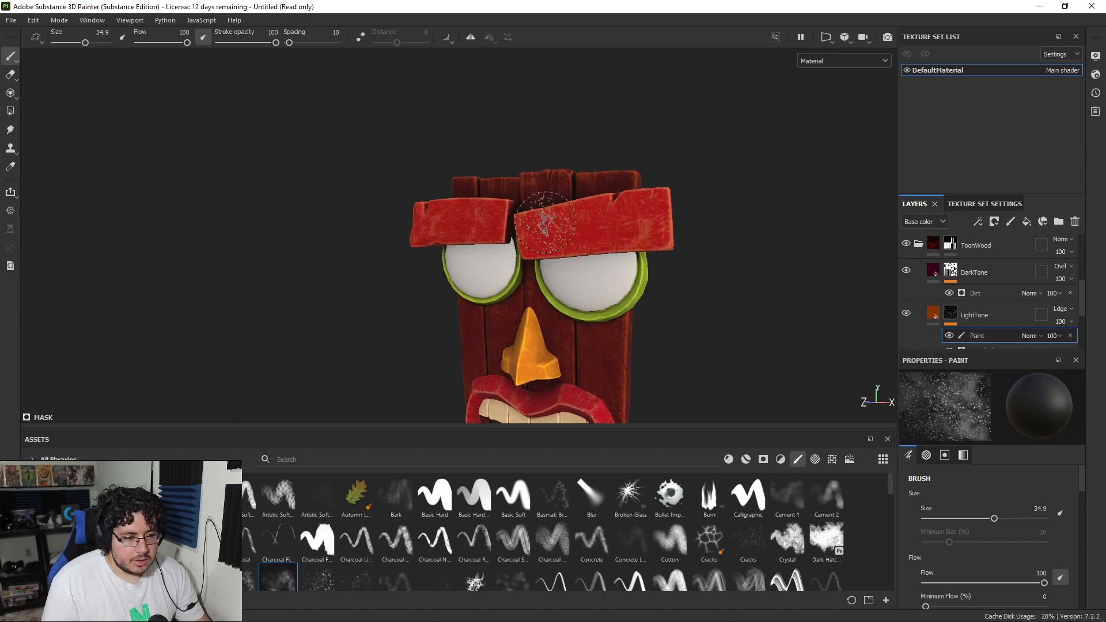
Step: Add a paint effect to the LightTone mask in the eyebrows' ToonWood folder
{"action": "scroll", "coordinate": [1013, 282], "scroll_direction": "up", "scroll_amount": 5}
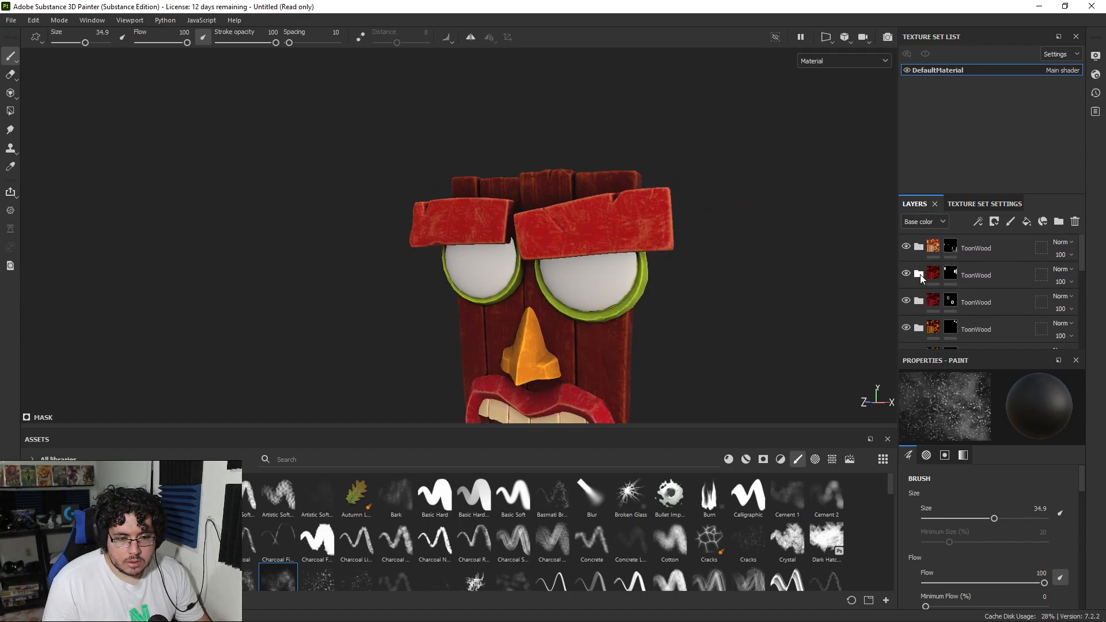
{"action": "left_click", "coordinate": [922, 279]}
{"action": "right_click", "coordinate": [956, 290]}
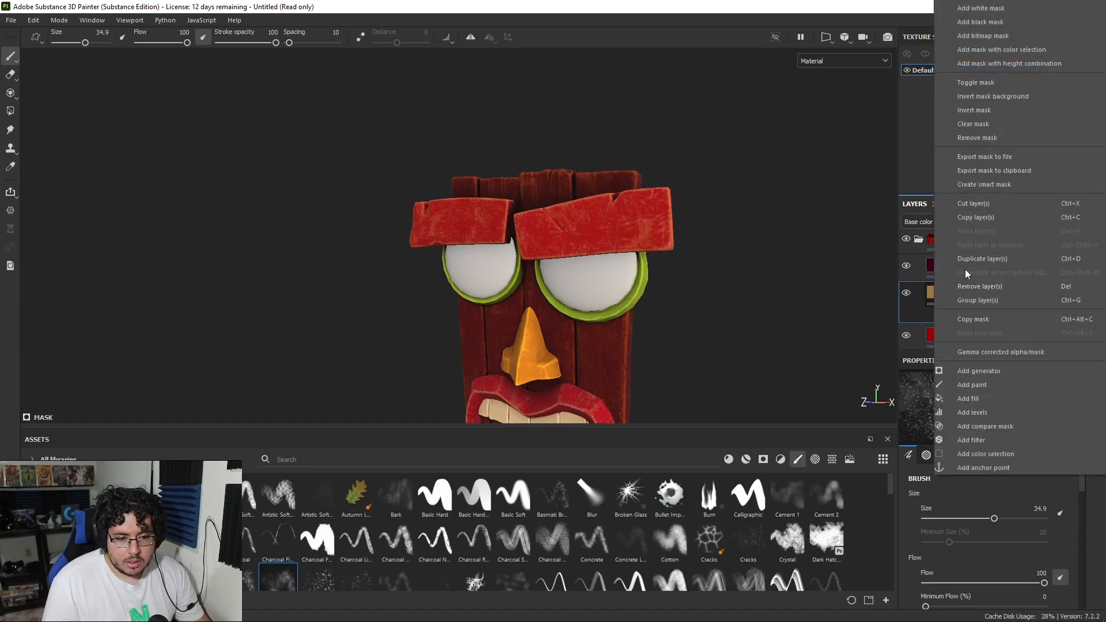
{"action": "left_click", "coordinate": [972, 385]}
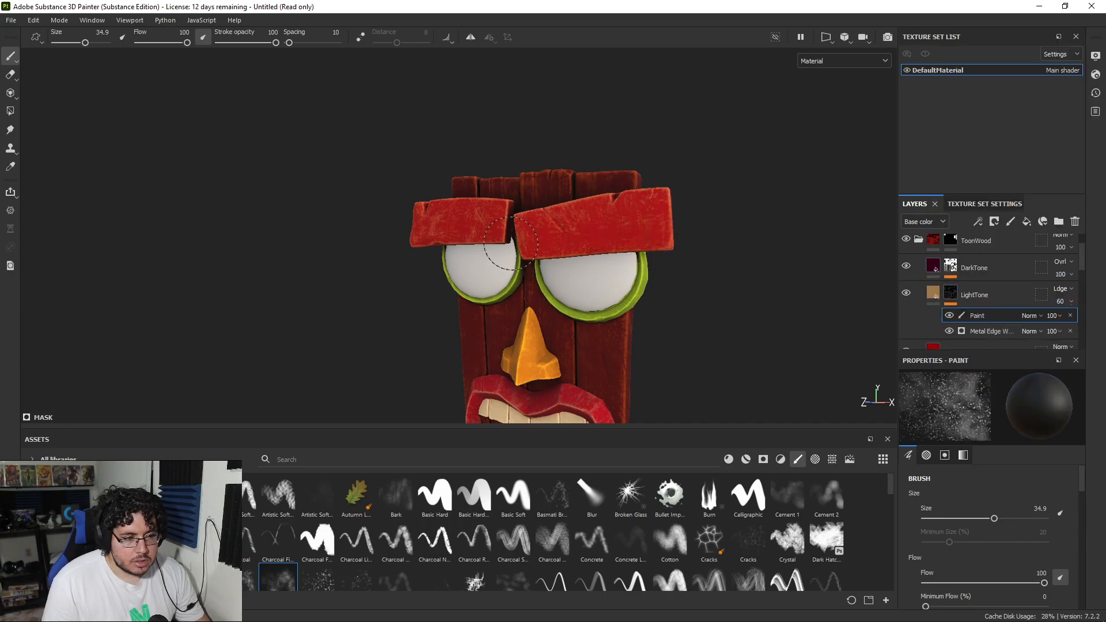
Step: Paint out part of the light scratches on both eyebrows with the black speckled brush
{"action": "scroll", "coordinate": [406, 221], "scroll_direction": "up", "scroll_amount": 3}
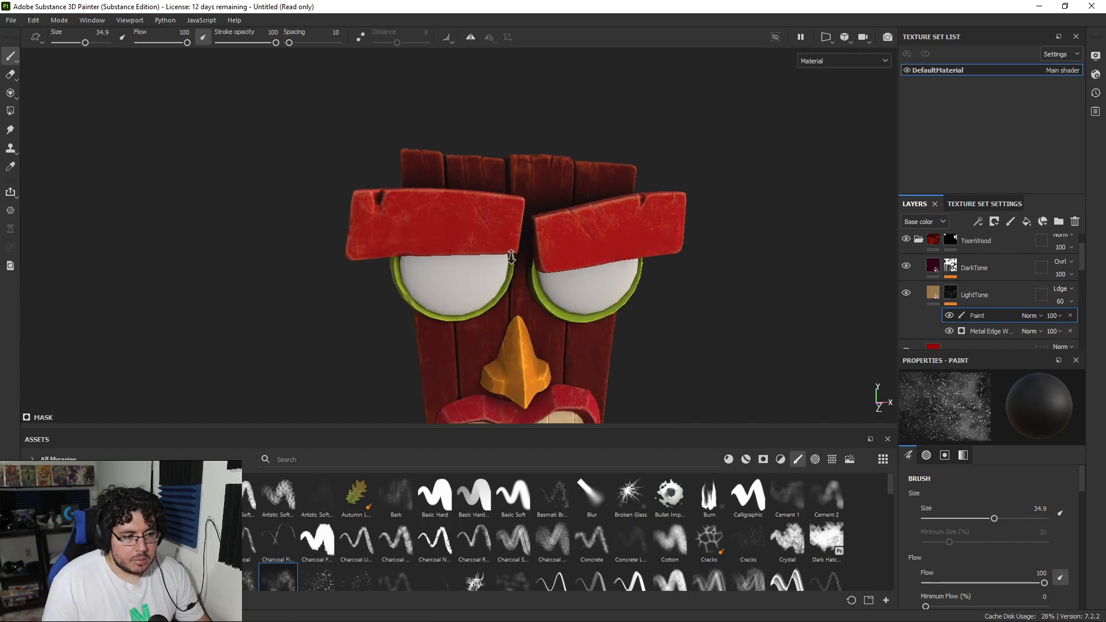
{"action": "mouse_move", "coordinate": [326, 239]}
{"action": "left_mouse_down", "text": "alt"}
{"action": "mouse_move", "coordinate": [405, 252]}
{"action": "mouse_move", "coordinate": [274, 258]}
{"action": "left_mouse_up", "text": "alt"}
{"action": "scroll", "coordinate": [444, 259], "scroll_direction": "down", "scroll_amount": 3}
{"action": "middle_click_drag", "start_coordinate": [581, 326], "coordinate": [573, 247], "text": "alt"}
{"action": "scroll", "coordinate": [572, 247], "scroll_direction": "up", "scroll_amount": 3}
{"action": "scroll", "coordinate": [573, 246], "scroll_direction": "down", "scroll_amount": 3}
Step: Return to the paint effect on the planks' LightTone mask and fade the wear across the back planks with the black speckled brush
{"action": "right_click_drag", "start_coordinate": [543, 271], "coordinate": [750, 313], "text": "alt"}
{"action": "left_click_drag", "start_coordinate": [751, 314], "coordinate": [131, 268], "text": "alt"}
{"action": "right_click_drag", "start_coordinate": [548, 278], "coordinate": [680, 279], "text": "shift"}
{"action": "scroll", "coordinate": [1040, 288], "scroll_direction": "down", "scroll_amount": 6}
{"action": "left_click", "coordinate": [979, 276]}
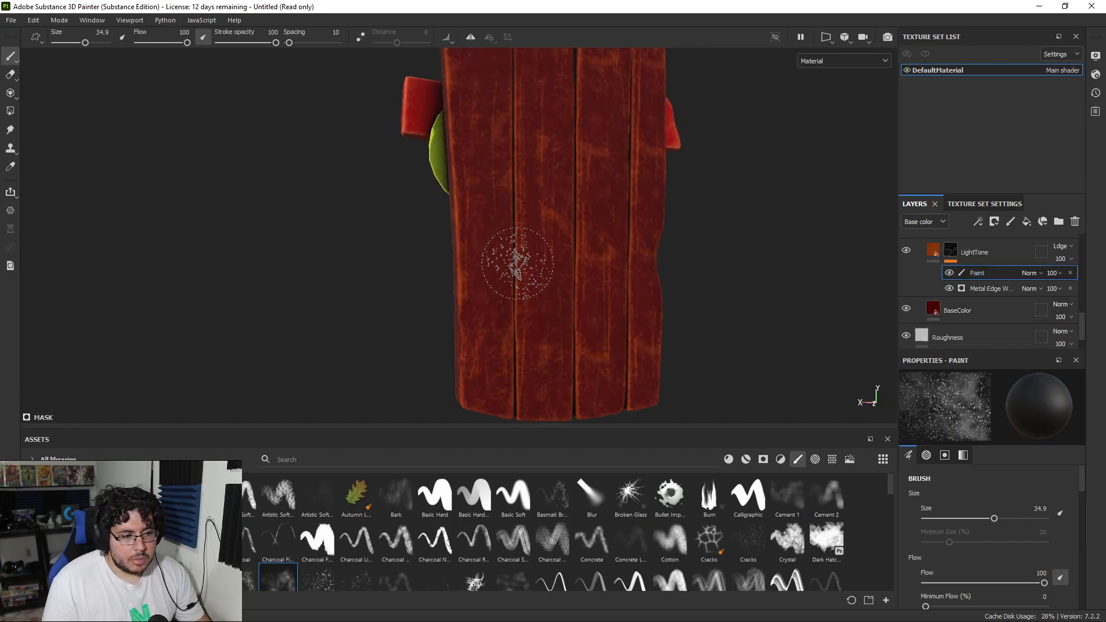
{"action": "scroll", "coordinate": [518, 247], "scroll_direction": "down", "scroll_amount": 2}
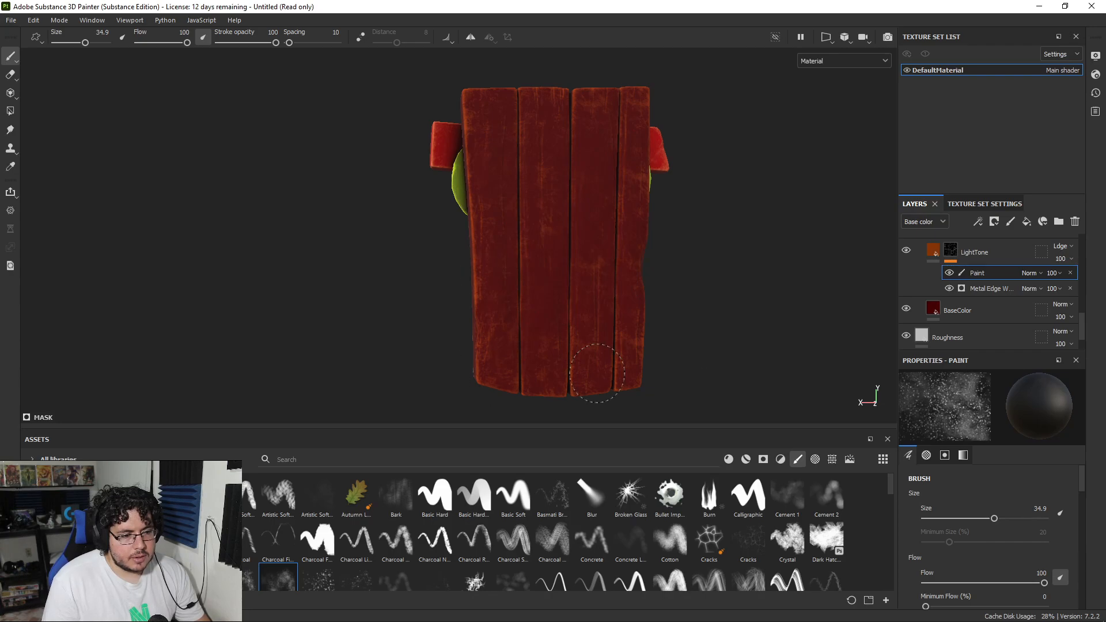
{"action": "left_click_drag", "start_coordinate": [349, 277], "coordinate": [512, 234], "text": "alt"}
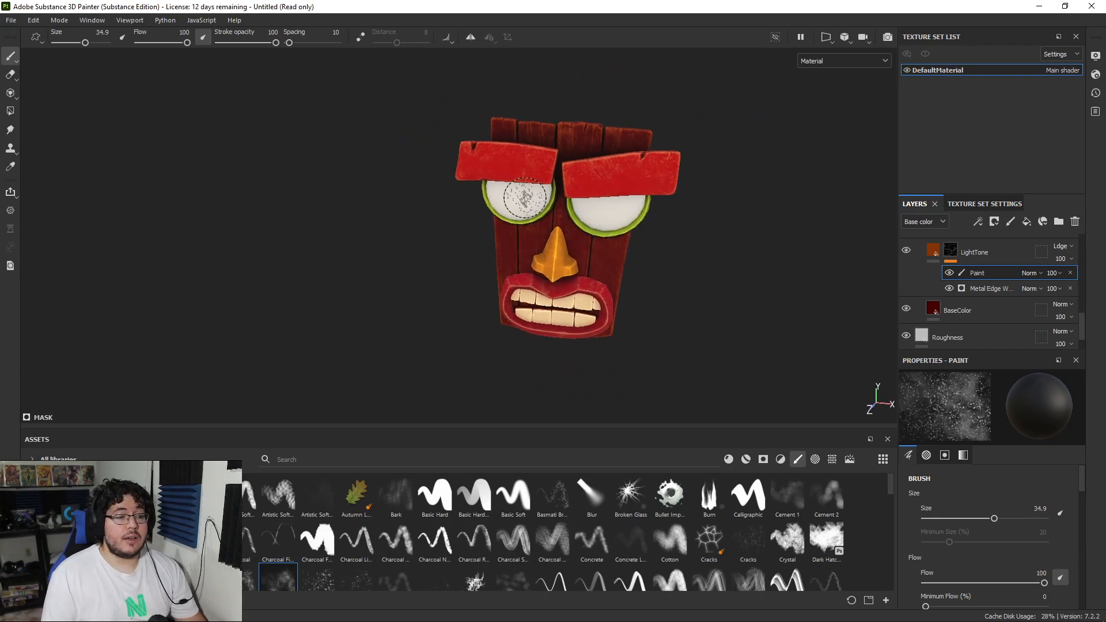
{"action": "scroll", "coordinate": [527, 197], "scroll_direction": "up", "scroll_amount": 3}
{"action": "left_click_drag", "start_coordinate": [587, 247], "coordinate": [729, 291], "text": "alt"}
{"action": "scroll", "coordinate": [728, 290], "scroll_direction": "up", "scroll_amount": 2}
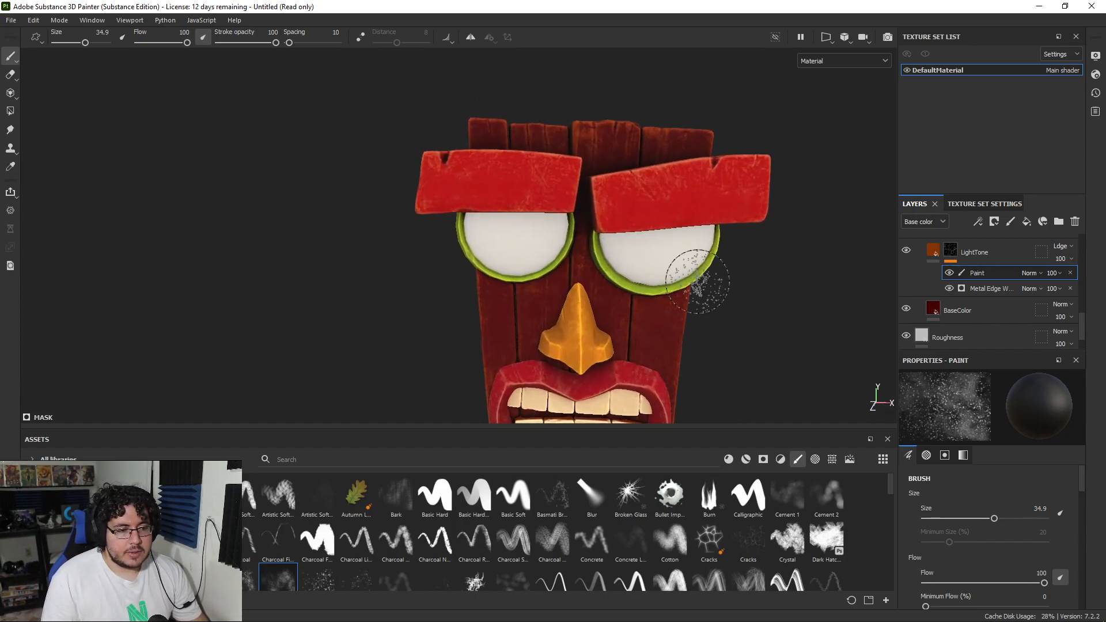
Step: Add a fill layer at the top of the layer stack and set its base color to a pale cream
{"action": "right_click_drag", "start_coordinate": [650, 266], "coordinate": [733, 316], "text": "alt"}
{"action": "scroll", "coordinate": [1013, 263], "scroll_direction": "up", "scroll_amount": 10}
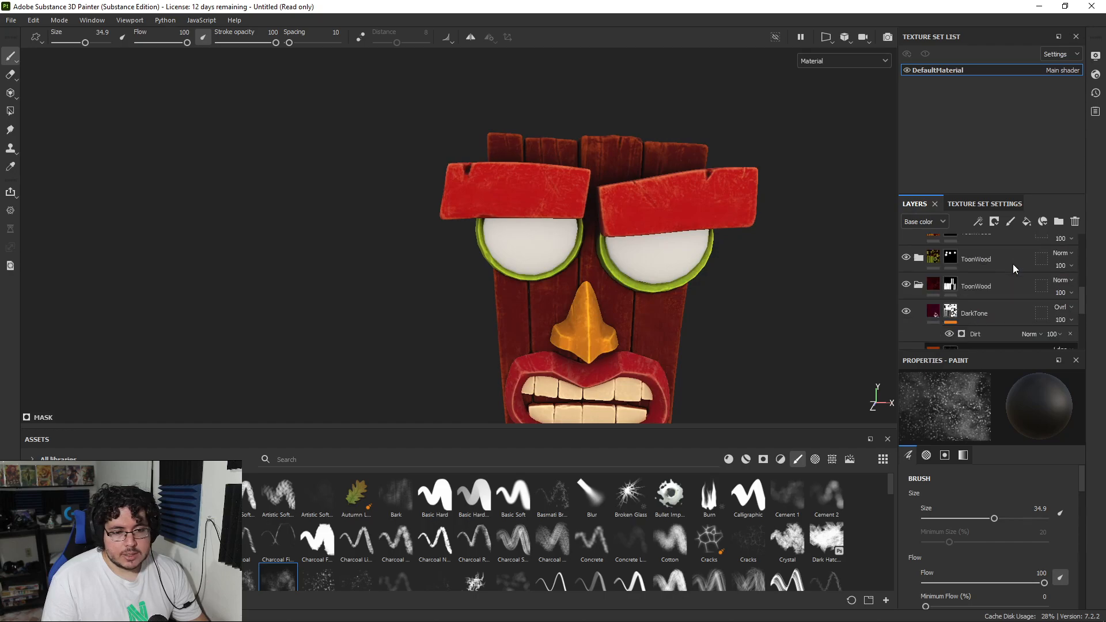
{"action": "left_click", "coordinate": [918, 272]}
{"action": "left_click", "coordinate": [1011, 246]}
{"action": "left_click", "coordinate": [1025, 222]}
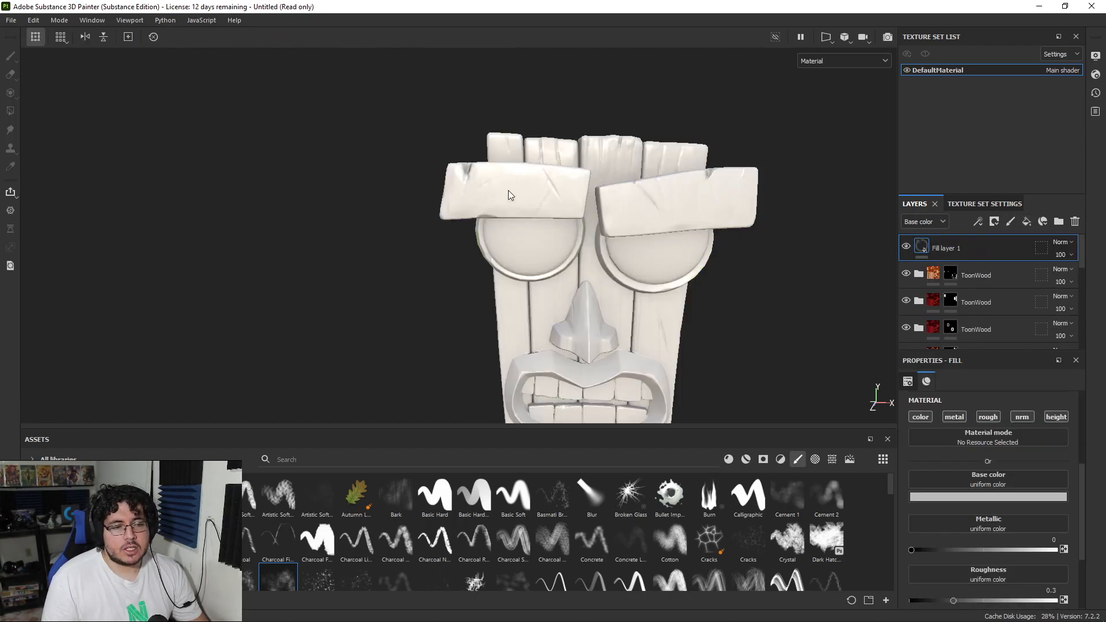
{"action": "left_click", "coordinate": [993, 496]}
{"action": "mouse_move", "coordinate": [956, 407]}
{"action": "left_mouse_down"}
{"action": "mouse_move", "coordinate": [976, 392]}
{"action": "mouse_move", "coordinate": [956, 384]}
{"action": "left_mouse_up"}
{"action": "left_click_drag", "start_coordinate": [1042, 467], "coordinate": [1044, 465]}
Step: Add a black mask to the cream fill layer and put a Light generator in it
{"action": "left_click", "coordinate": [976, 248]}
{"action": "right_click", "coordinate": [968, 246]}
{"action": "left_click", "coordinate": [995, 23]}
{"action": "right_click", "coordinate": [948, 241]}
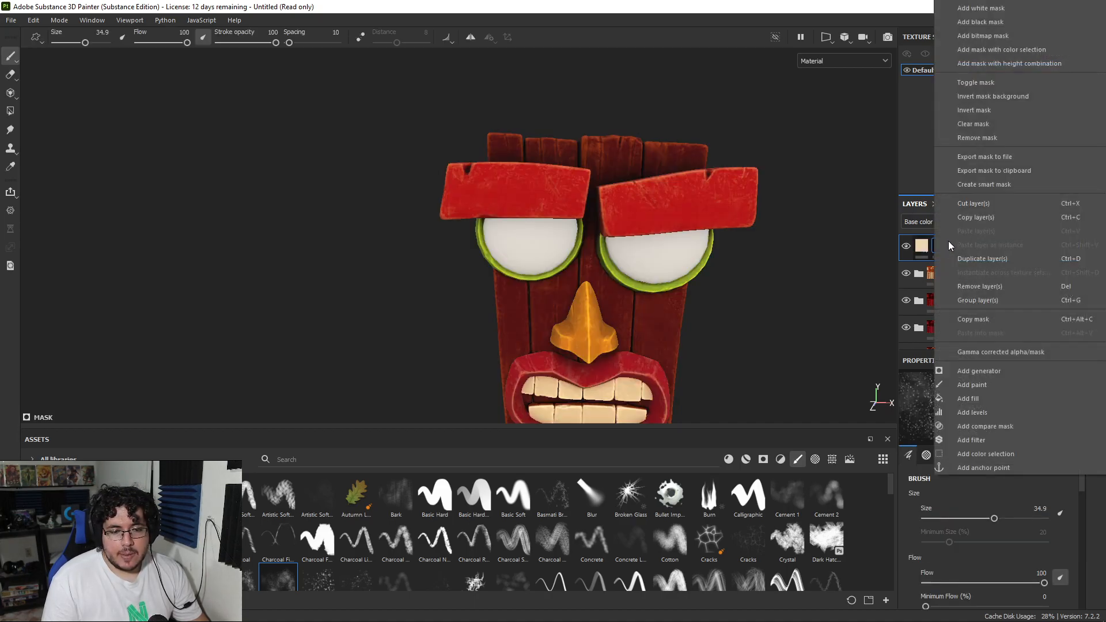
{"action": "left_click", "coordinate": [989, 375]}
{"action": "left_click", "coordinate": [987, 399]}
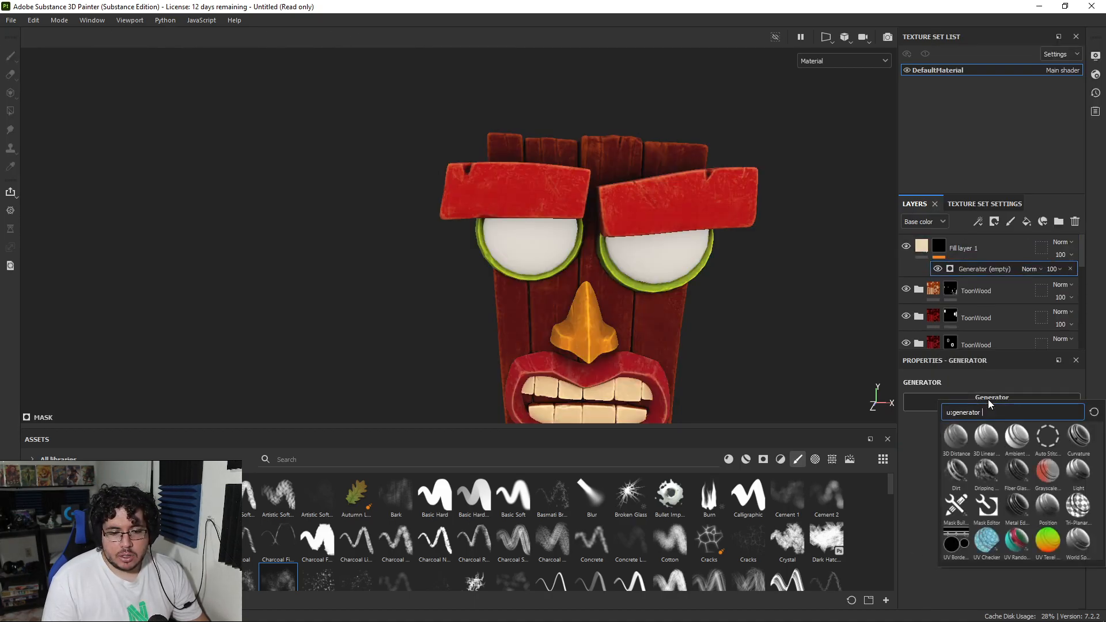
{"action": "left_click", "coordinate": [1077, 470]}
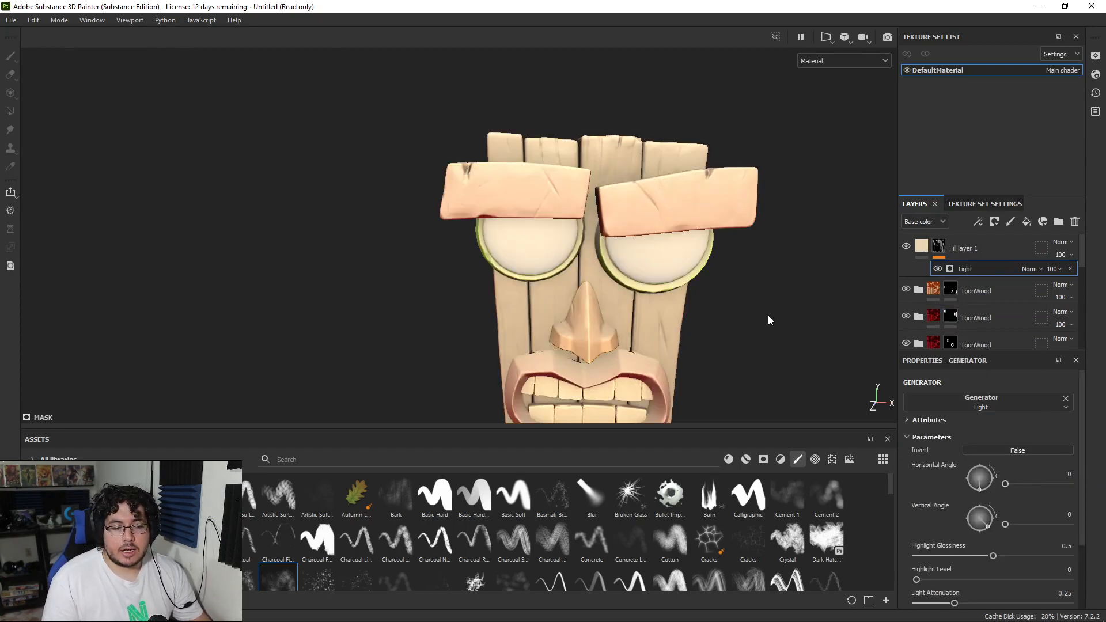
Step: Set the Light generator's Vertical Angle to 276 so the light falls on the mask from above
{"action": "left_click_drag", "start_coordinate": [768, 319], "coordinate": [817, 363], "text": "alt"}
{"action": "left_click_drag", "start_coordinate": [988, 526], "coordinate": [980, 532]}
{"action": "left_click_drag", "start_coordinate": [480, 184], "coordinate": [301, 276], "text": "alt"}
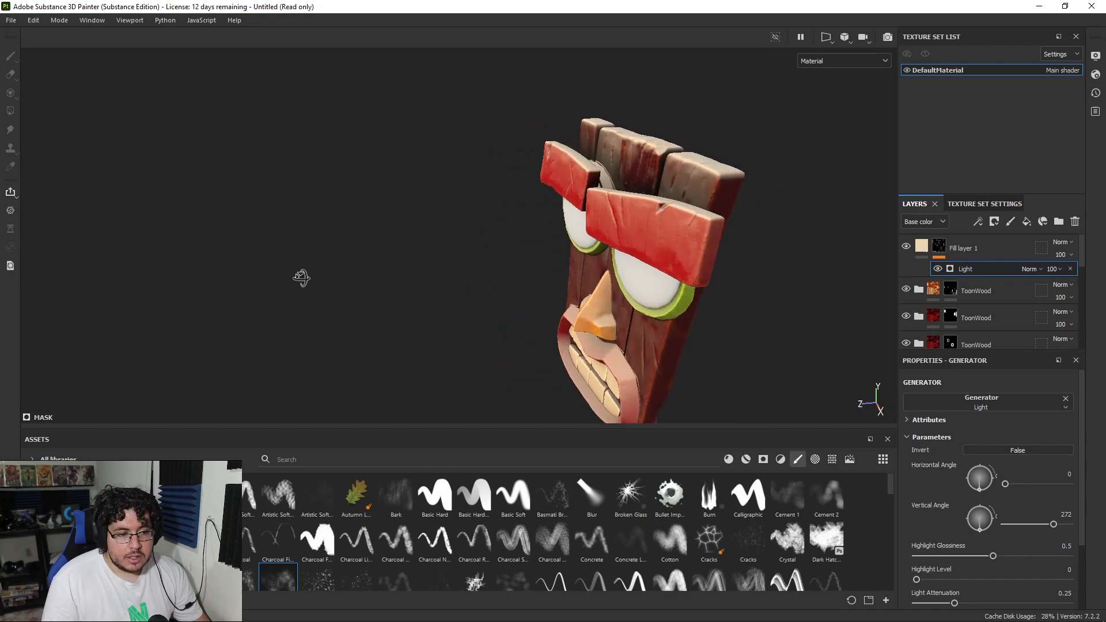
{"action": "scroll", "coordinate": [461, 235], "scroll_direction": "down", "scroll_amount": 3}
{"action": "left_click_drag", "start_coordinate": [461, 235], "coordinate": [765, 65], "text": "alt"}
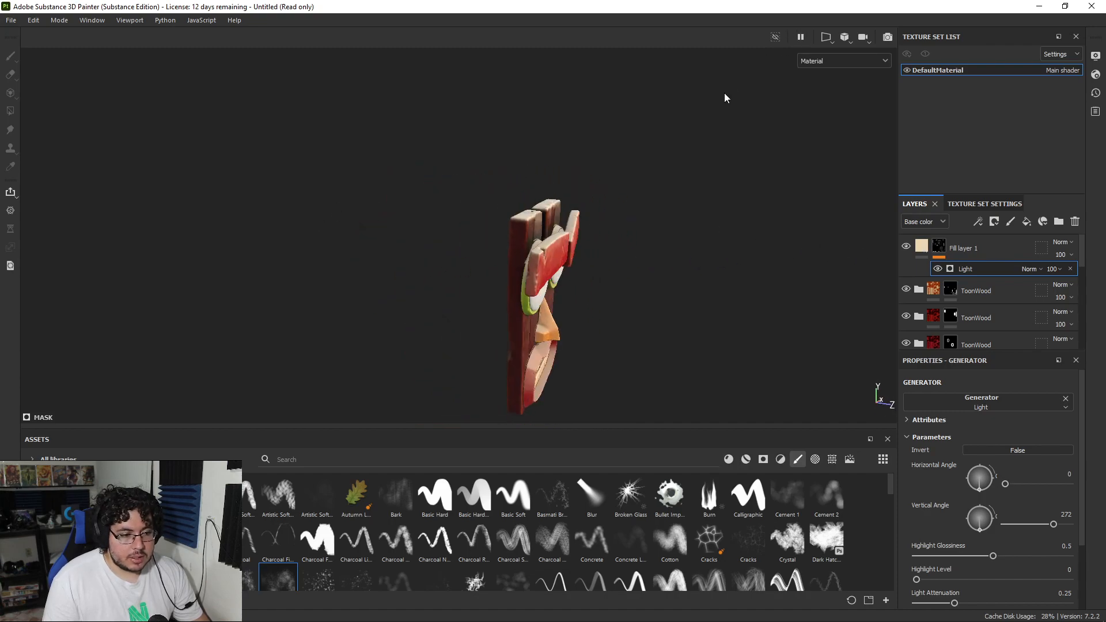
{"action": "left_click_drag", "start_coordinate": [561, 271], "coordinate": [595, 273], "text": "alt"}
{"action": "left_click", "coordinate": [983, 527]}
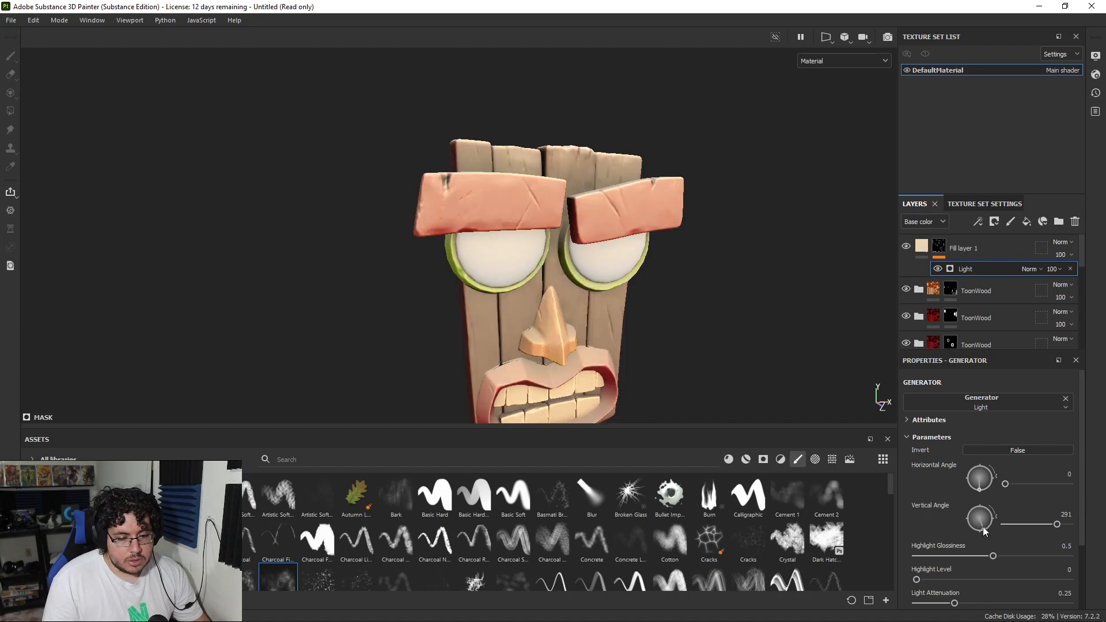
{"action": "left_click_drag", "start_coordinate": [988, 530], "coordinate": [982, 528]}
{"action": "left_click_drag", "start_coordinate": [726, 328], "coordinate": [465, 275], "text": "alt"}
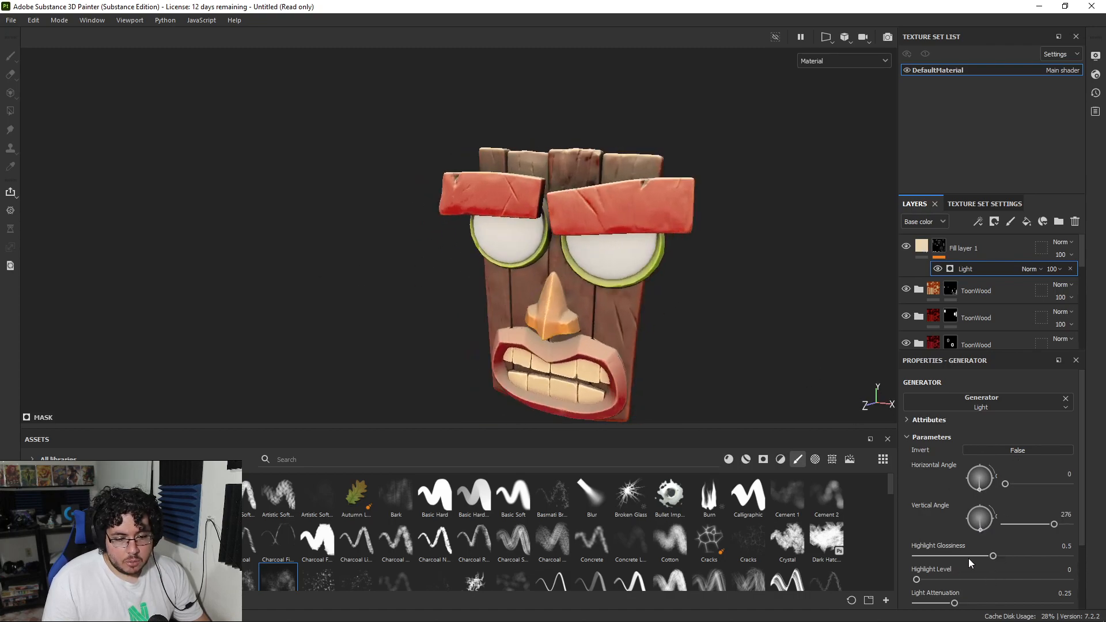
Step: Set the Light generator's Highlight Glossiness to 0.47 and Light Attenuation to 0.78, checking the mask from several angles
{"action": "left_click_drag", "start_coordinate": [958, 556], "coordinate": [987, 551]}
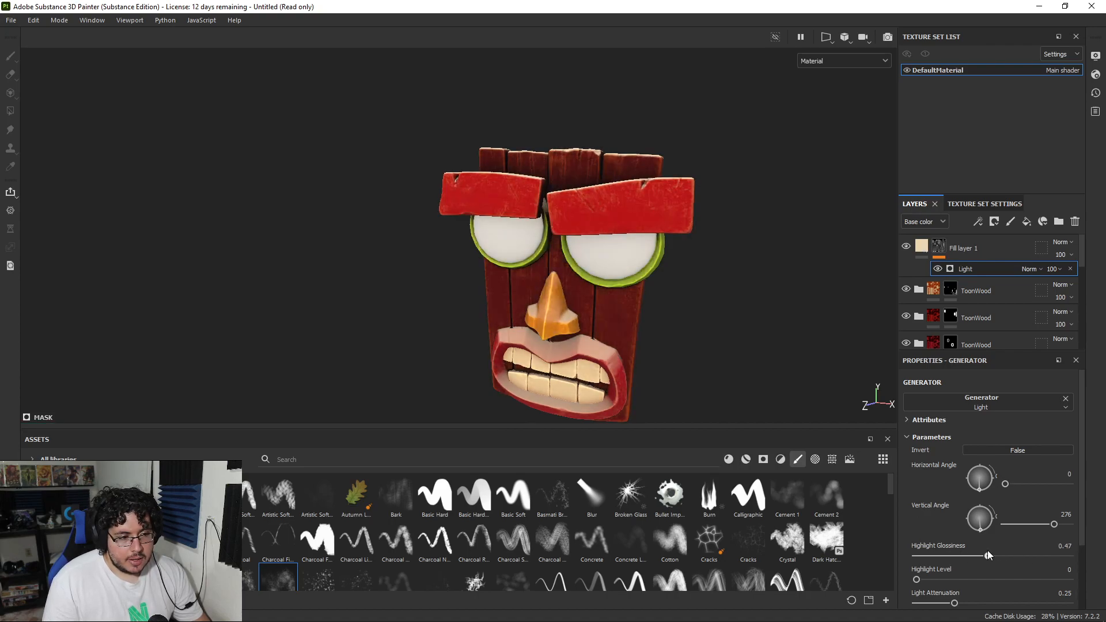
{"action": "left_click_drag", "start_coordinate": [992, 604], "coordinate": [1036, 601]}
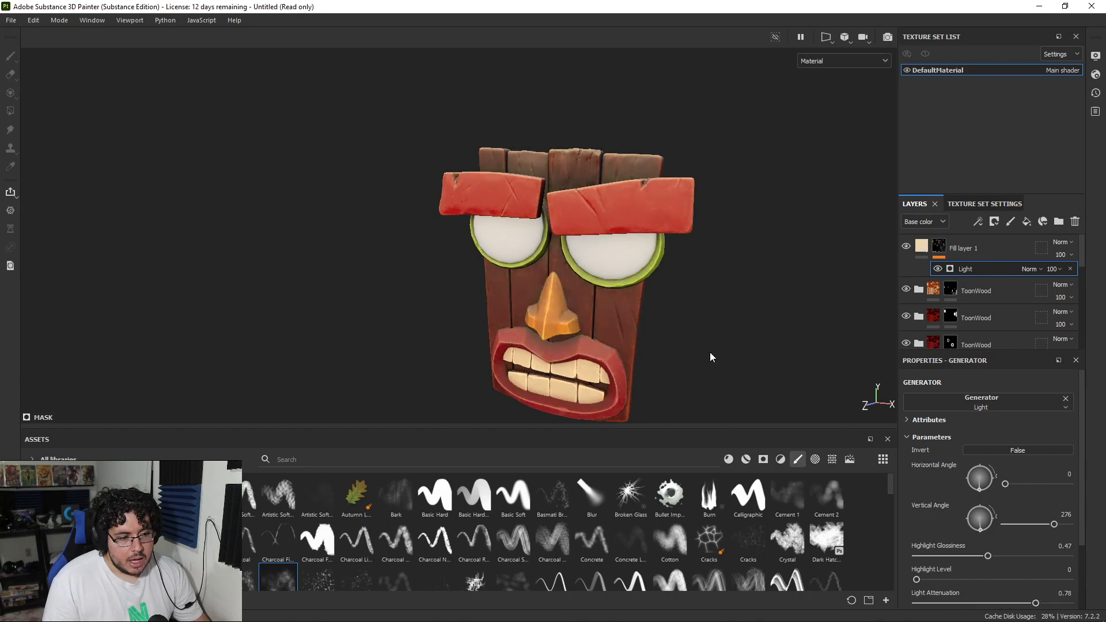
{"action": "left_click_drag", "start_coordinate": [701, 347], "coordinate": [861, 355], "text": "alt"}
{"action": "left_click_drag", "start_coordinate": [718, 314], "coordinate": [794, 319], "text": "alt"}
{"action": "mouse_move", "coordinate": [688, 296]}
{"action": "left_mouse_down", "text": "alt"}
{"action": "mouse_move", "coordinate": [763, 349]}
{"action": "mouse_move", "coordinate": [998, 323]}
{"action": "mouse_move", "coordinate": [634, 278]}
{"action": "mouse_move", "coordinate": [669, 282]}
{"action": "left_mouse_up", "text": "alt"}
{"action": "left_click_drag", "start_coordinate": [776, 307], "coordinate": [621, 278], "text": "alt"}
Step: Try the Linear dodge (Add), Multiply, Soft light and Divide blending modes on the cream fill layer
{"action": "left_click", "coordinate": [1067, 242]}
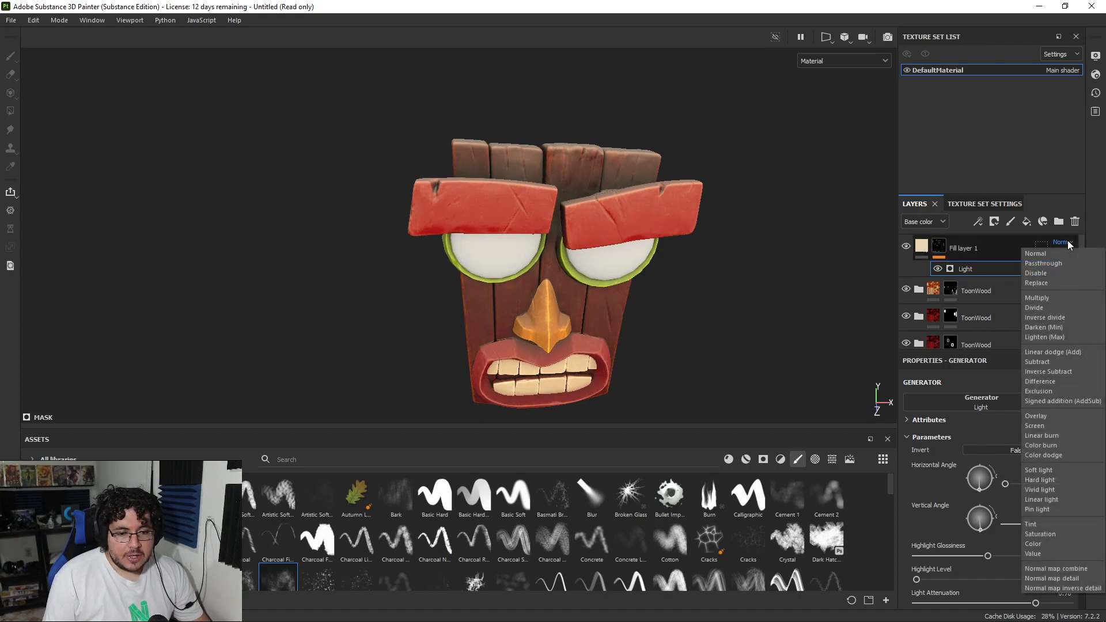
{"action": "left_click", "coordinate": [1054, 352]}
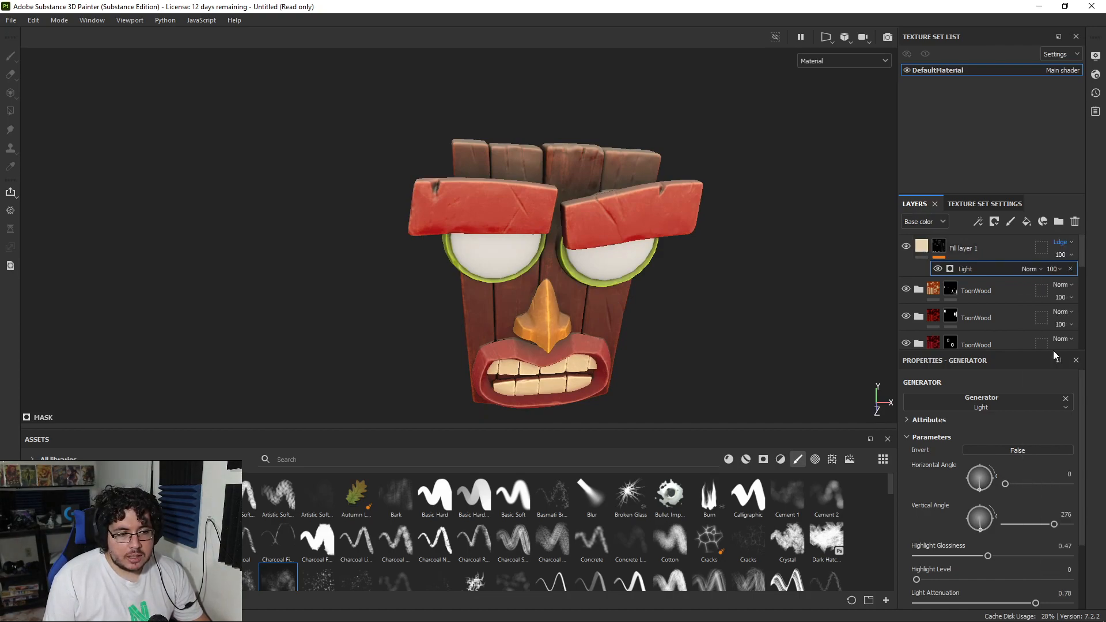
{"action": "left_click", "coordinate": [1064, 242]}
{"action": "left_click", "coordinate": [1047, 298]}
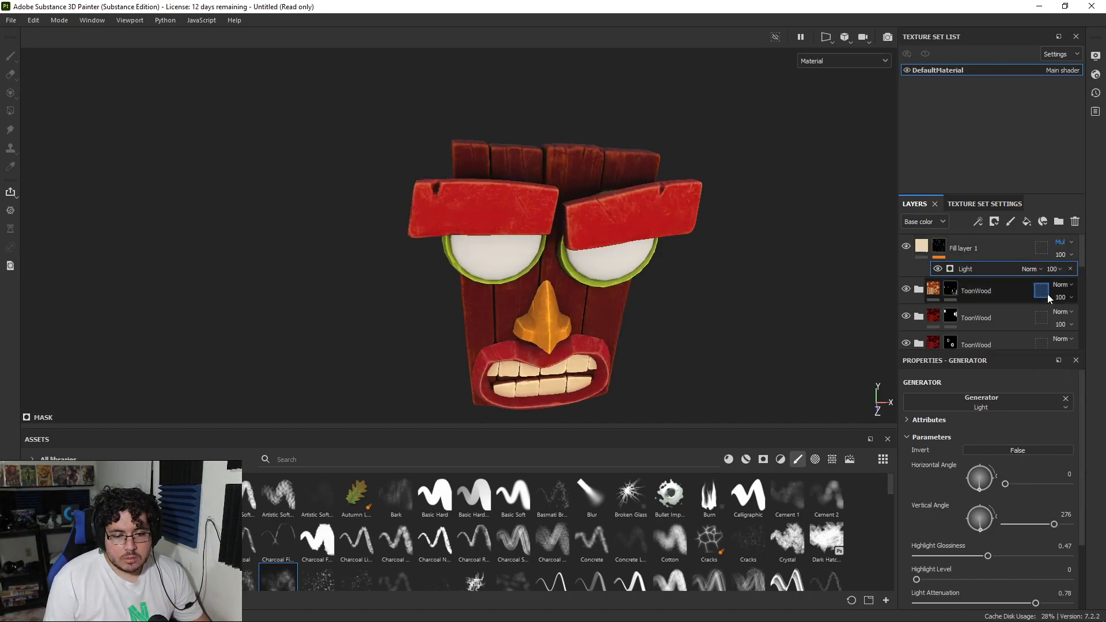
{"action": "left_click", "coordinate": [1064, 243]}
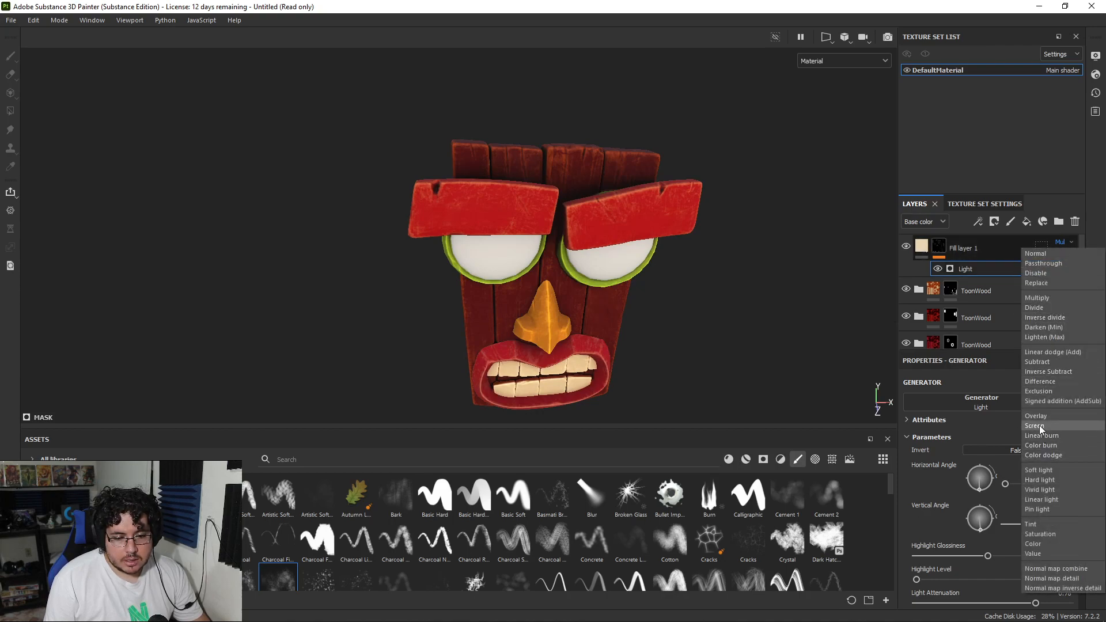
{"action": "left_click", "coordinate": [1044, 470]}
{"action": "left_click", "coordinate": [1069, 242]}
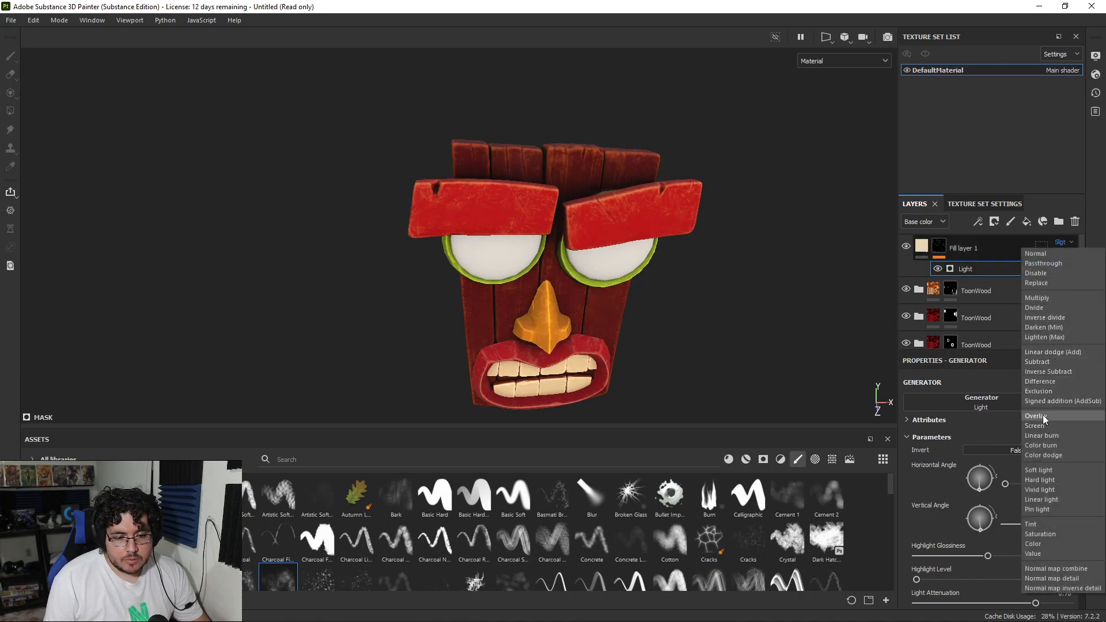
{"action": "left_click", "coordinate": [1037, 299]}
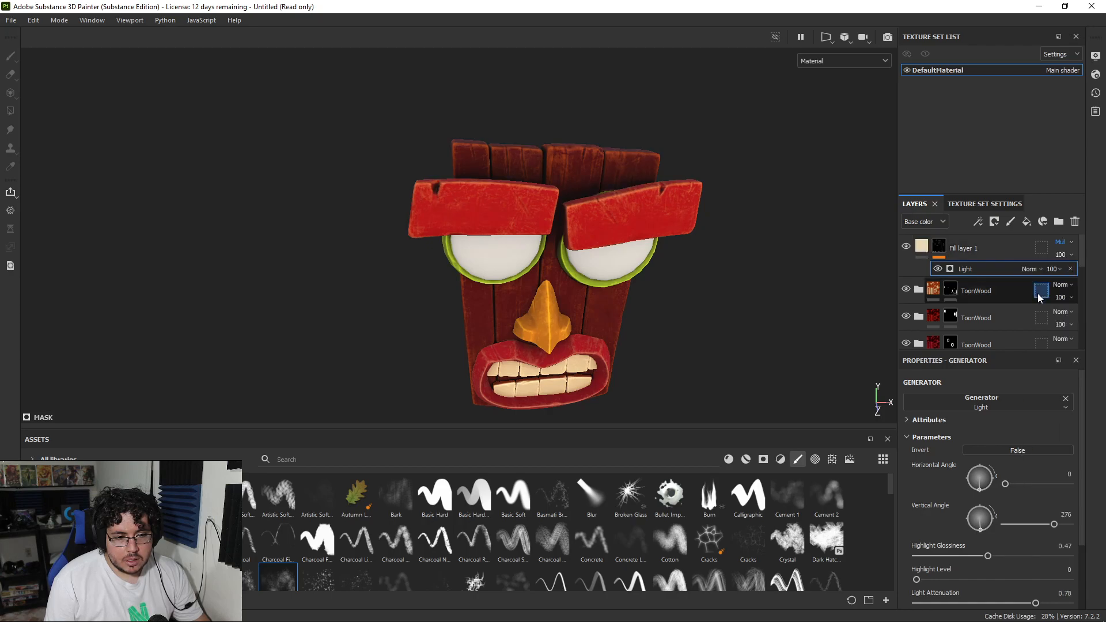
{"action": "left_click", "coordinate": [1061, 242]}
{"action": "left_click", "coordinate": [1046, 307]}
Step: Set the cream fill layer's blending mode to Linear dodge (Add) and its opacity to 15
{"action": "left_click", "coordinate": [1062, 242]}
{"action": "left_click", "coordinate": [1044, 350]}
{"action": "left_click", "coordinate": [1062, 255]}
{"action": "left_click_drag", "start_coordinate": [1086, 276], "coordinate": [1059, 277]}
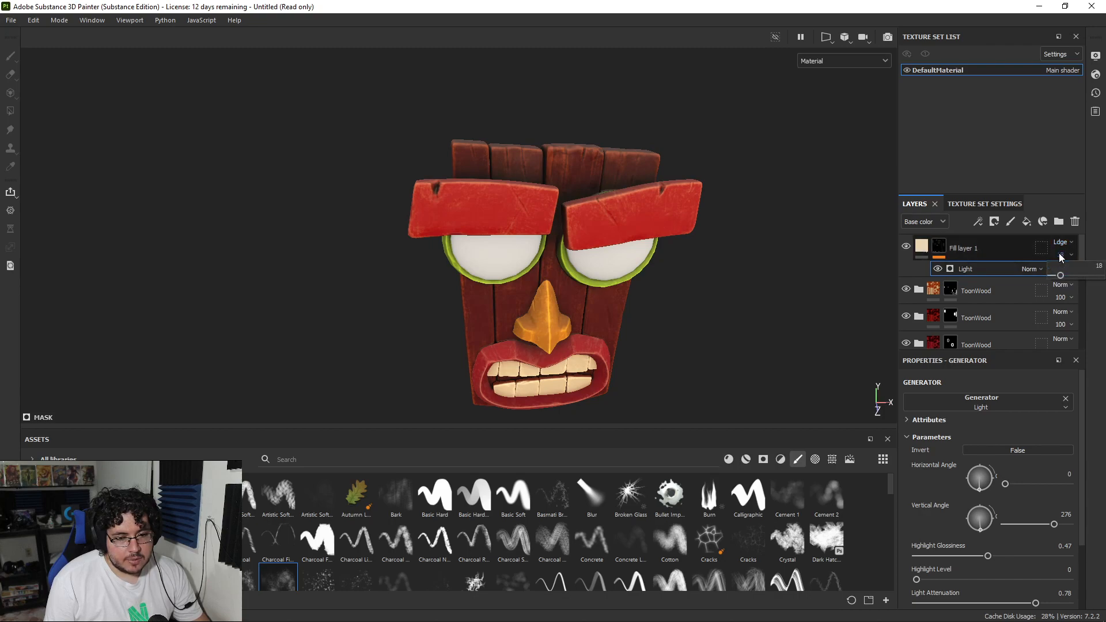
{"action": "left_click", "coordinate": [1094, 266]}
{"action": "type", "text": "15"}
{"action": "key", "text": "Return"}
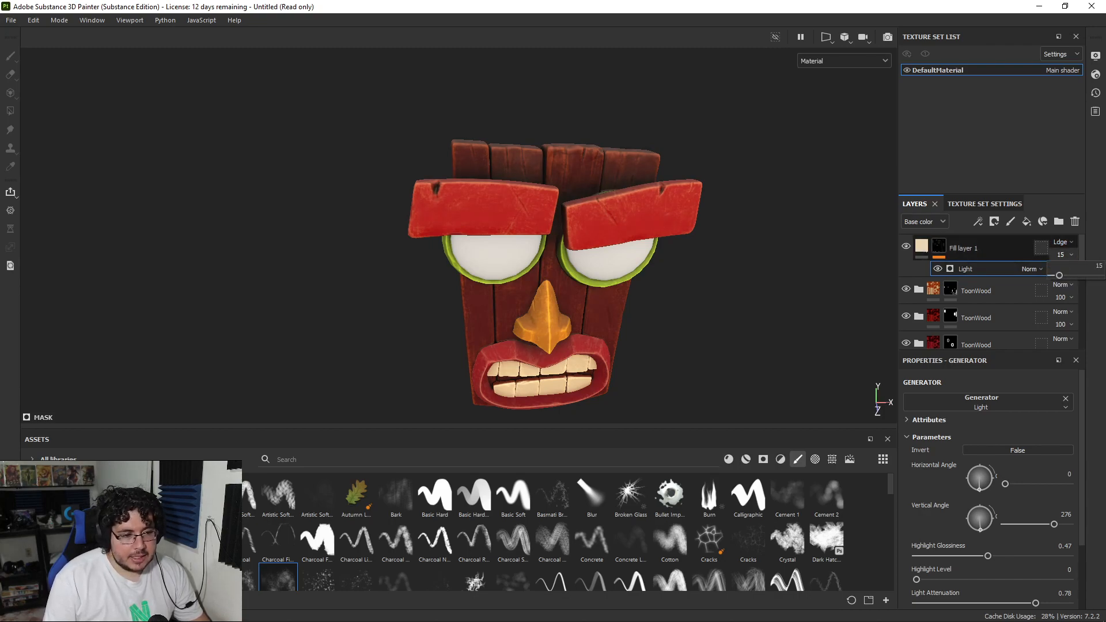
{"action": "key", "text": "f"}
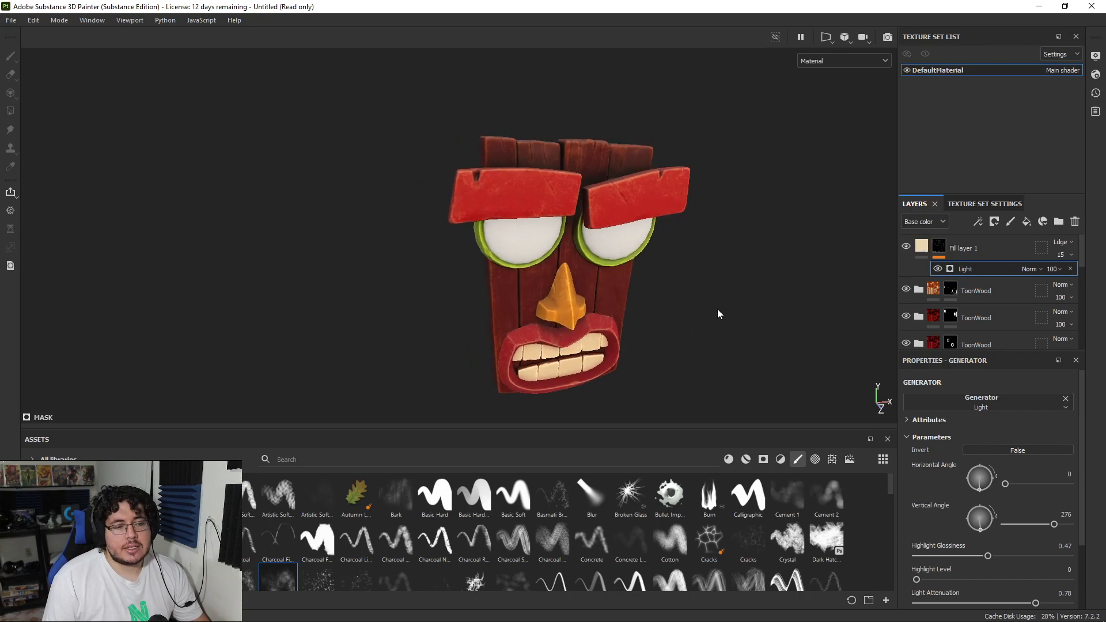
Step: Compare the cream fill layer on and off in the base color view, and set its opacity to 37
{"action": "key", "text": "c"}
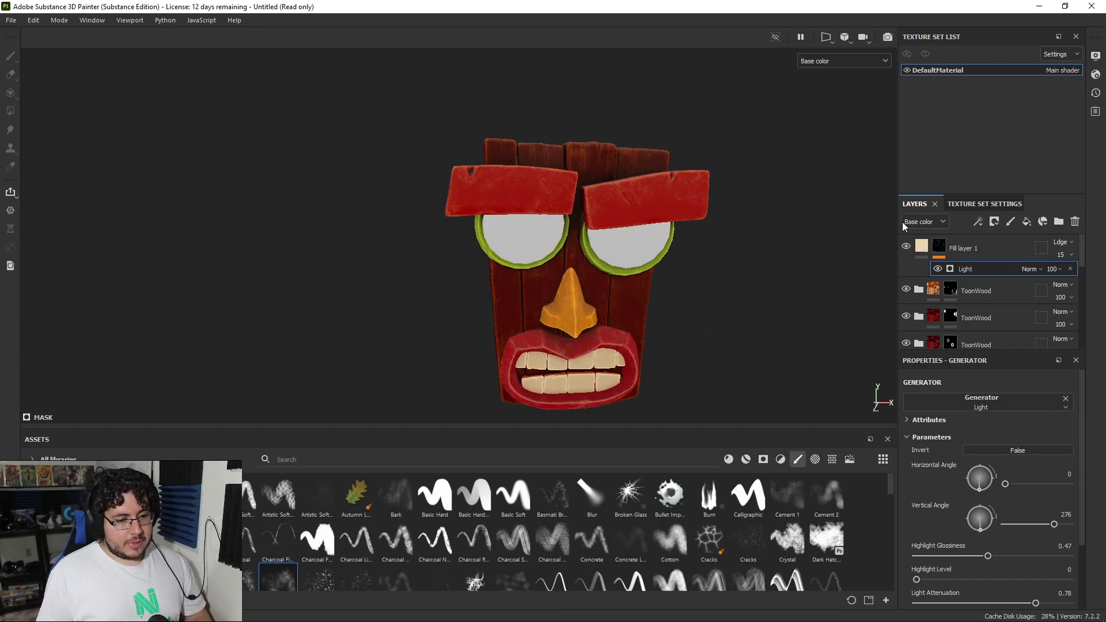
{"action": "left_click", "coordinate": [905, 247]}
{"action": "left_click", "coordinate": [905, 247]}
{"action": "left_click", "coordinate": [906, 248]}
{"action": "left_click", "coordinate": [905, 248]}
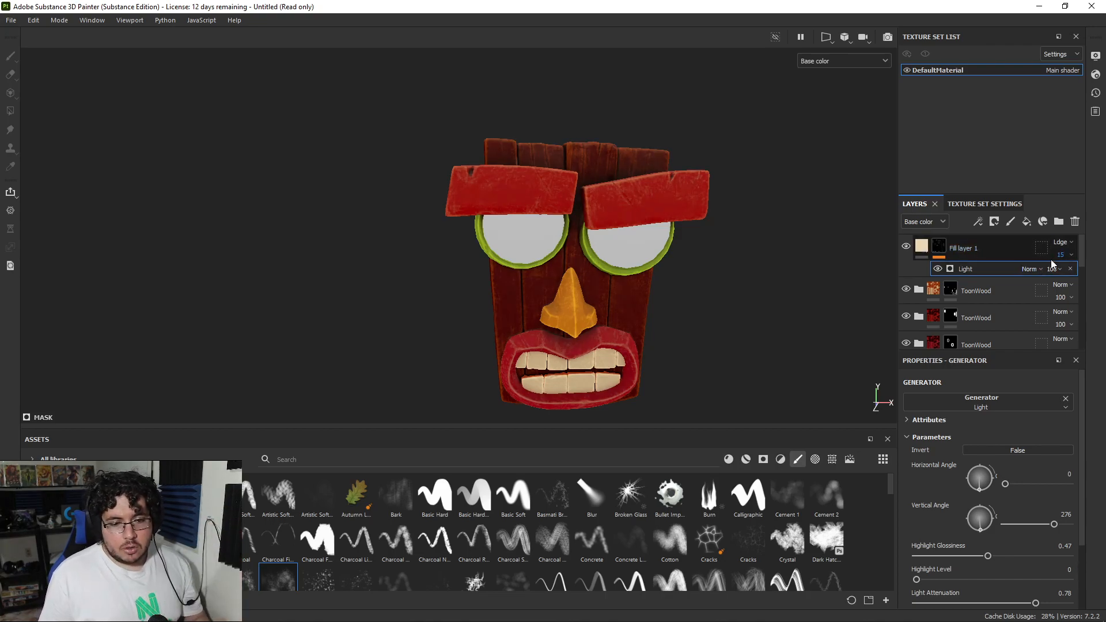
{"action": "left_click_drag", "start_coordinate": [1066, 274], "coordinate": [1069, 276]}
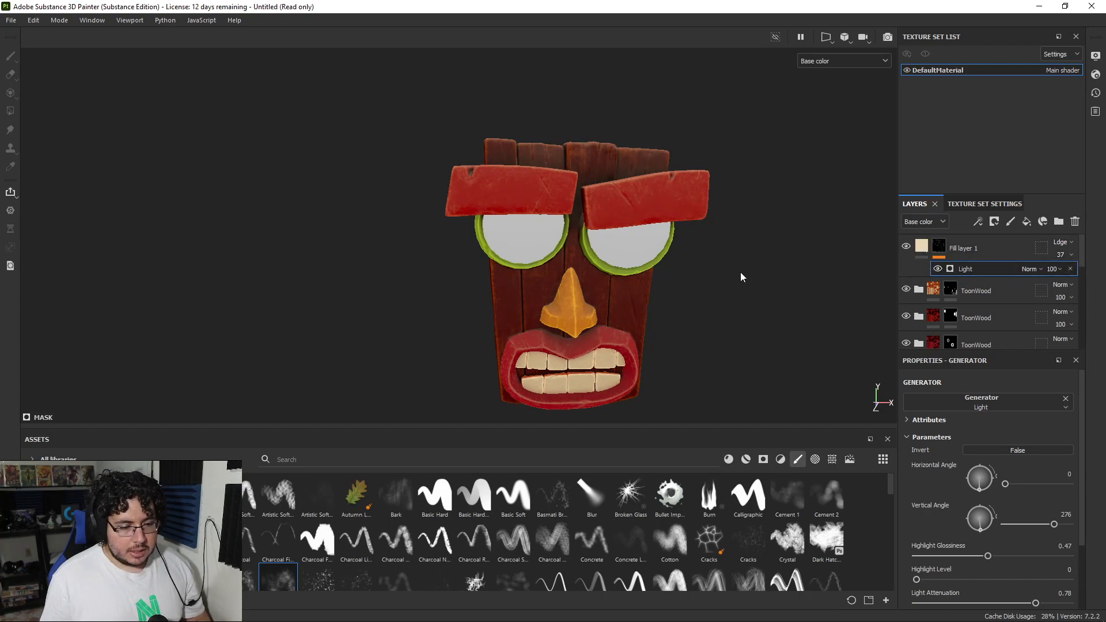
{"action": "key", "text": "m"}
{"action": "left_click_drag", "start_coordinate": [753, 239], "coordinate": [778, 266], "text": "alt"}
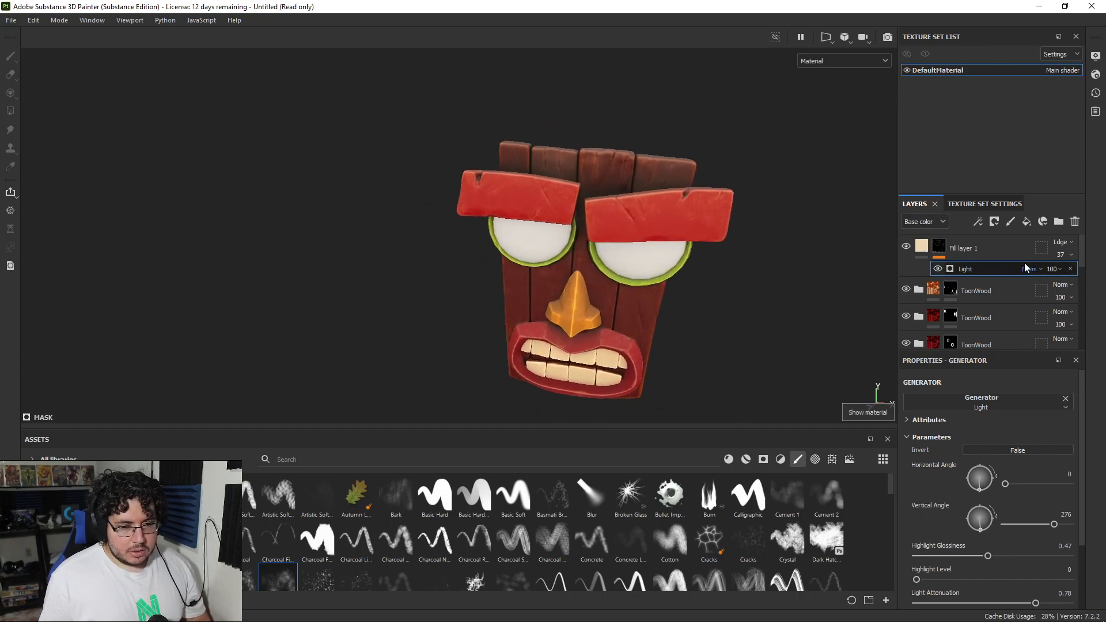
Step: Try the Signed addition (AddSub), Linear burn and Overlay blending modes on the cream fill layer
{"action": "left_click", "coordinate": [1061, 242]}
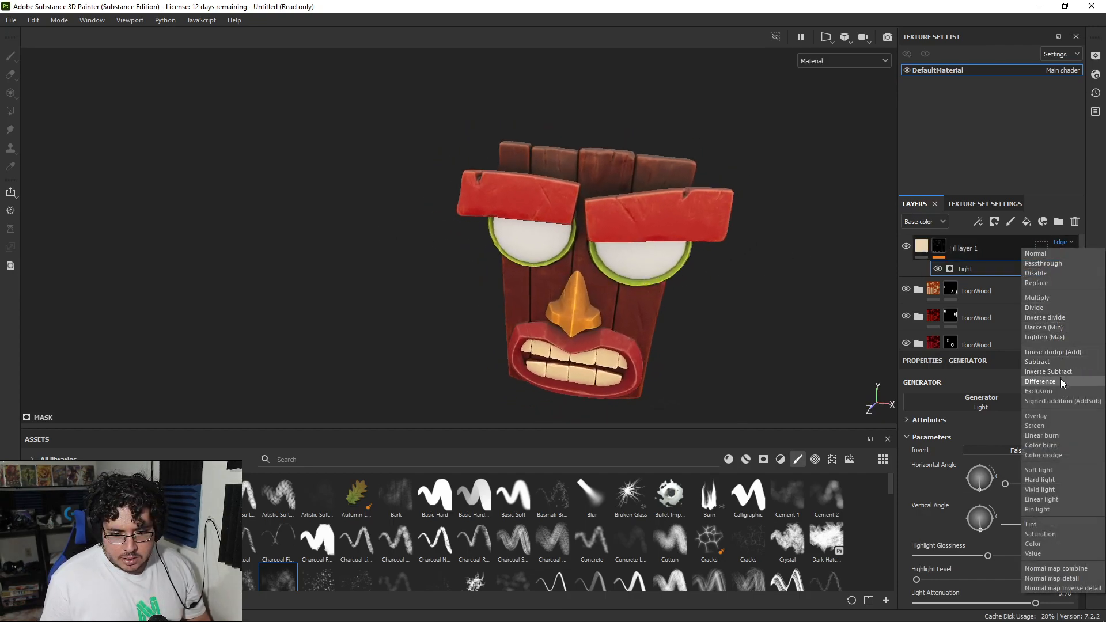
{"action": "left_click", "coordinate": [1061, 401]}
{"action": "left_click_drag", "start_coordinate": [706, 282], "coordinate": [599, 261], "text": "alt"}
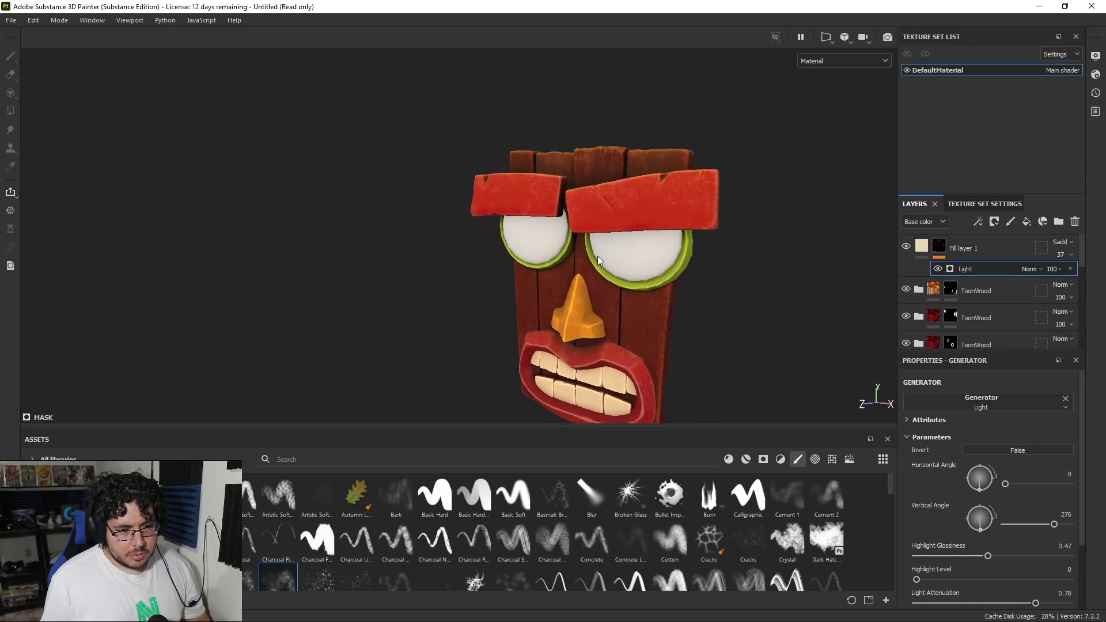
{"action": "left_click", "coordinate": [1060, 242]}
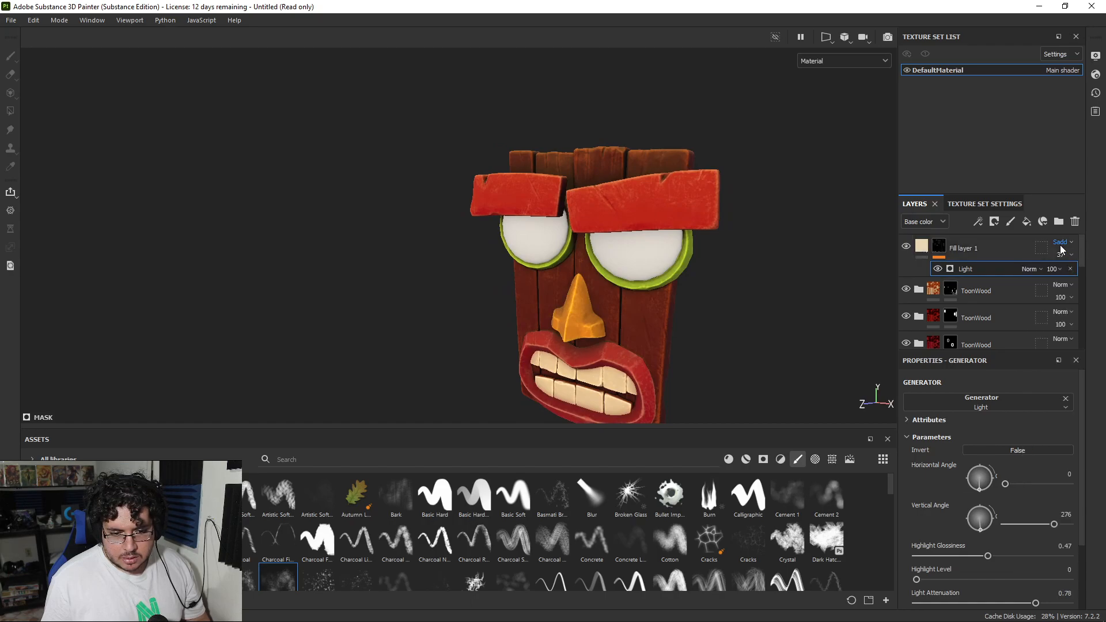
{"action": "left_click", "coordinate": [1035, 438]}
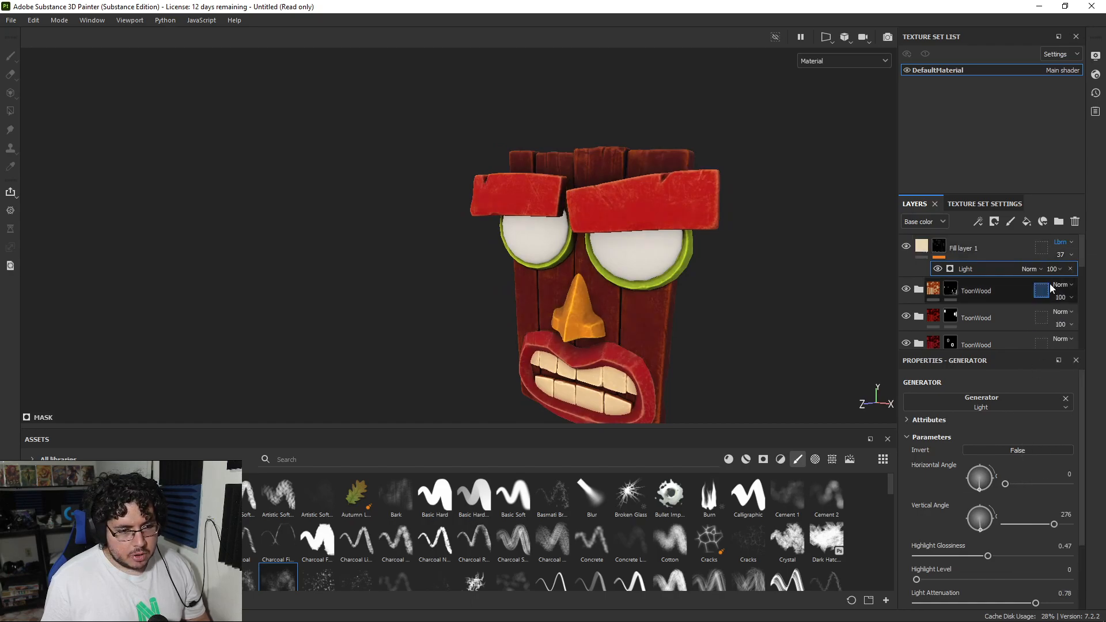
{"action": "left_click", "coordinate": [1065, 242]}
{"action": "left_click", "coordinate": [1043, 416]}
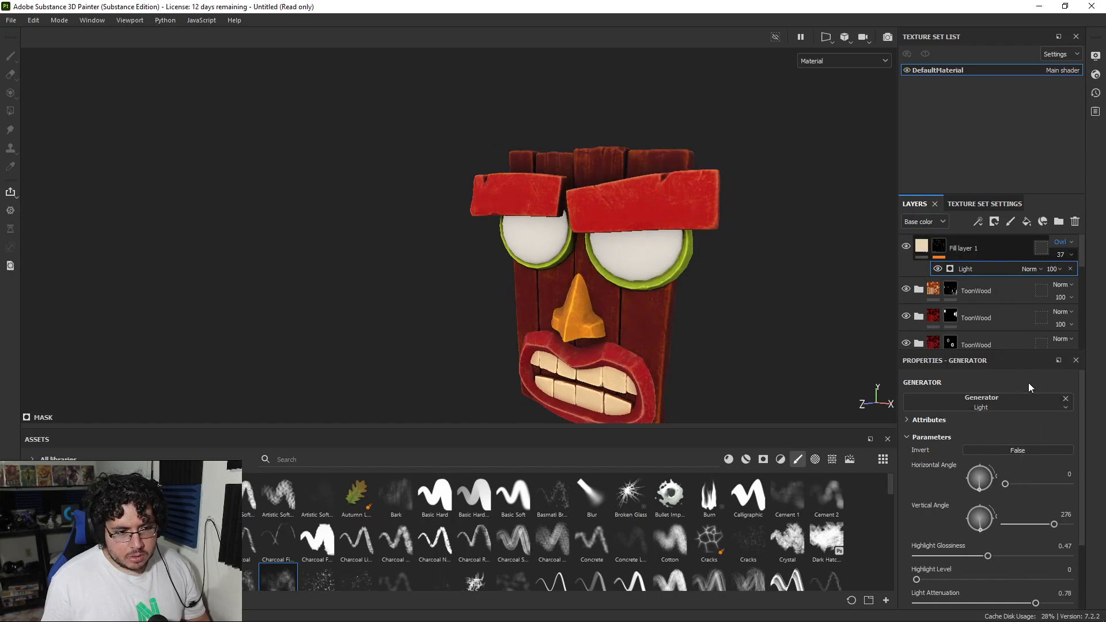
Step: Set the cream fill layer's blending mode to Signed addition (AddSub) and make its base color a less saturated cream
{"action": "left_click", "coordinate": [1061, 243]}
{"action": "left_click", "coordinate": [1060, 397]}
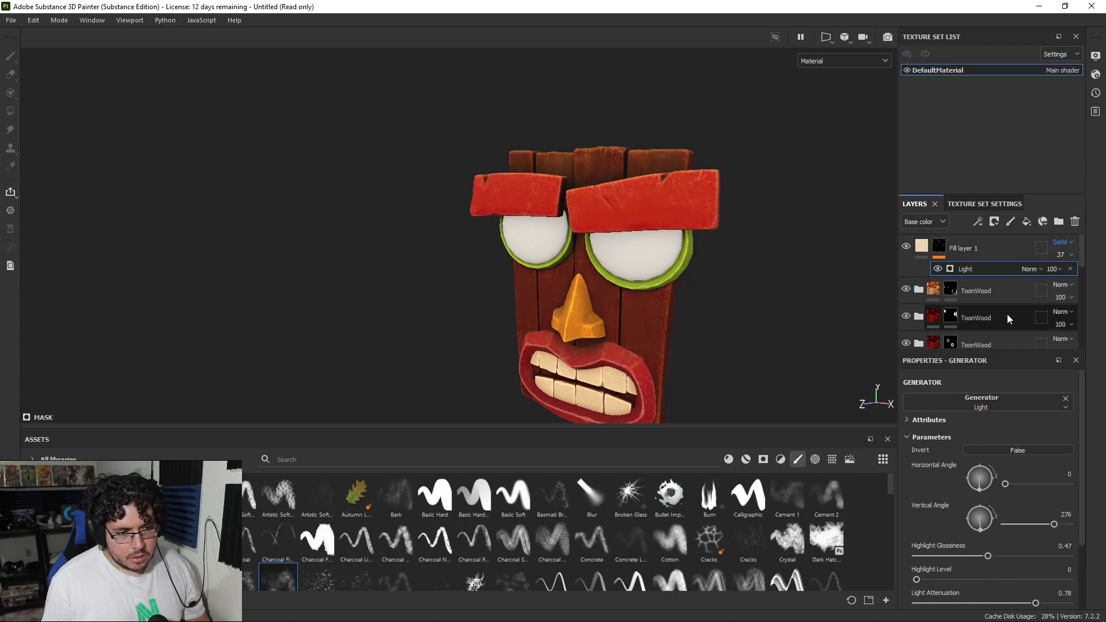
{"action": "left_click", "coordinate": [922, 246]}
{"action": "left_click", "coordinate": [963, 496]}
{"action": "mouse_move", "coordinate": [966, 389]}
{"action": "left_mouse_down"}
{"action": "mouse_move", "coordinate": [1007, 384]}
{"action": "mouse_move", "coordinate": [928, 392]}
{"action": "mouse_move", "coordinate": [970, 389]}
{"action": "mouse_move", "coordinate": [955, 387]}
{"action": "left_mouse_up"}
Step: Compare the mask with the cream fill layer hidden and shown, and set the layer's opacity to 26
{"action": "left_click", "coordinate": [906, 248]}
{"action": "left_click", "coordinate": [905, 248]}
{"action": "left_click", "coordinate": [905, 248]}
{"action": "left_click", "coordinate": [906, 248]}
{"action": "left_click_drag", "start_coordinate": [748, 305], "coordinate": [740, 305], "text": "alt"}
{"action": "right_click_drag", "start_coordinate": [741, 306], "coordinate": [545, 280], "text": "alt"}
{"action": "left_click_drag", "start_coordinate": [545, 279], "coordinate": [757, 292], "text": "alt"}
{"action": "key", "text": "c"}
{"action": "right_click_drag", "start_coordinate": [757, 292], "coordinate": [759, 345], "text": "alt"}
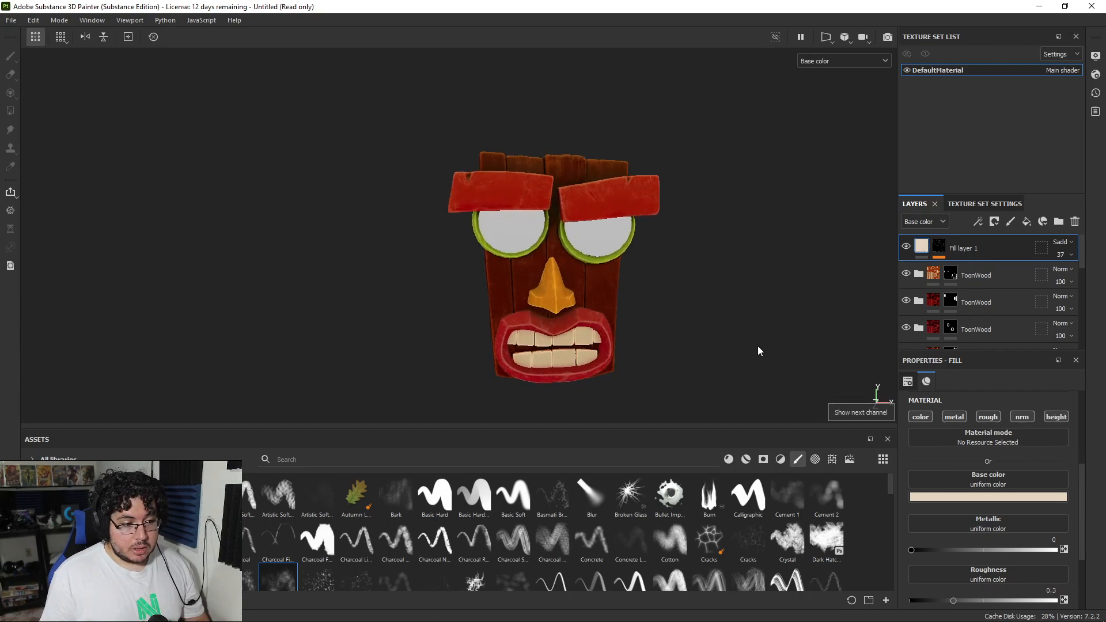
{"action": "key", "text": "m"}
{"action": "left_click_drag", "start_coordinate": [690, 315], "coordinate": [714, 314], "text": "alt"}
{"action": "right_click_drag", "start_coordinate": [714, 313], "coordinate": [717, 337], "text": "alt"}
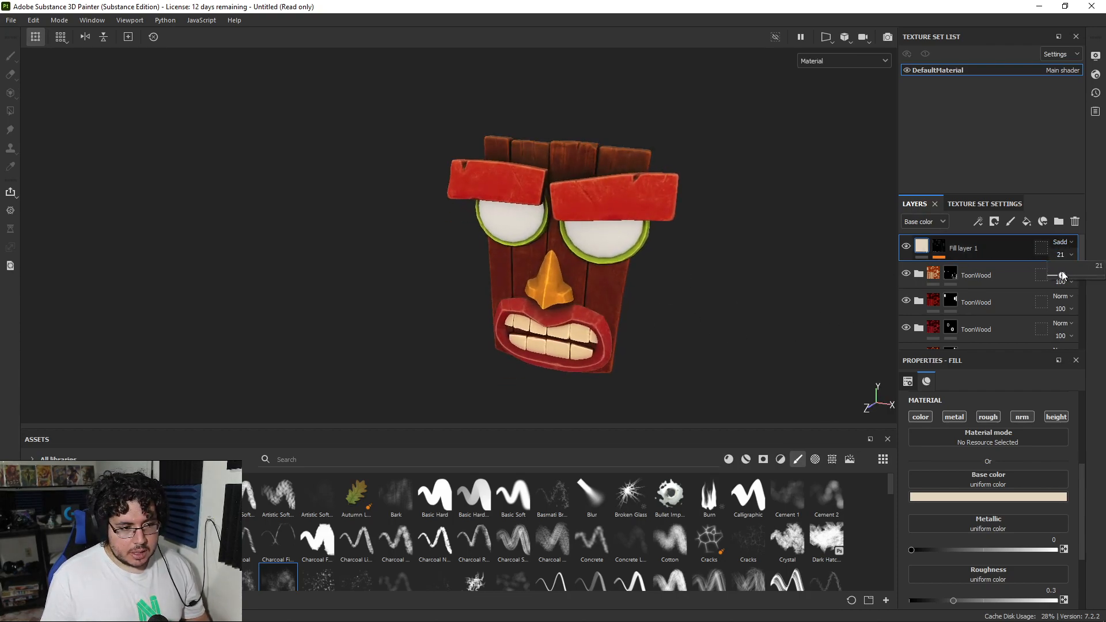
{"action": "left_click_drag", "start_coordinate": [749, 284], "coordinate": [716, 243], "text": "alt"}
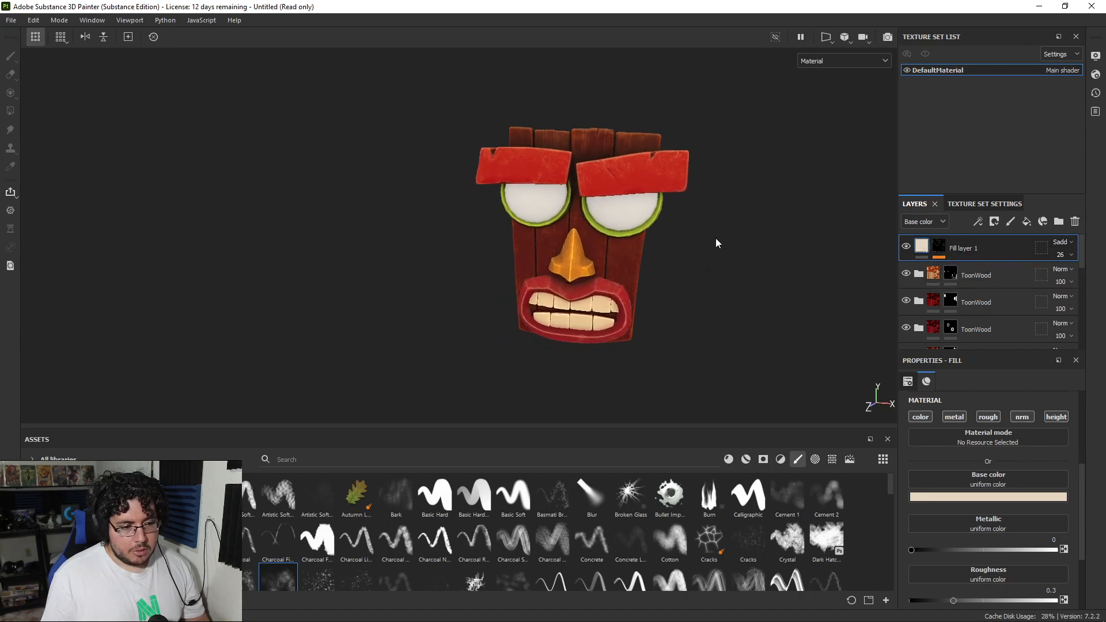
Step: Add a new fill layer above the cream fill layer, and limit the cream layer to its color channel only
{"action": "left_click", "coordinate": [1021, 223]}
{"action": "left_click", "coordinate": [982, 497]}
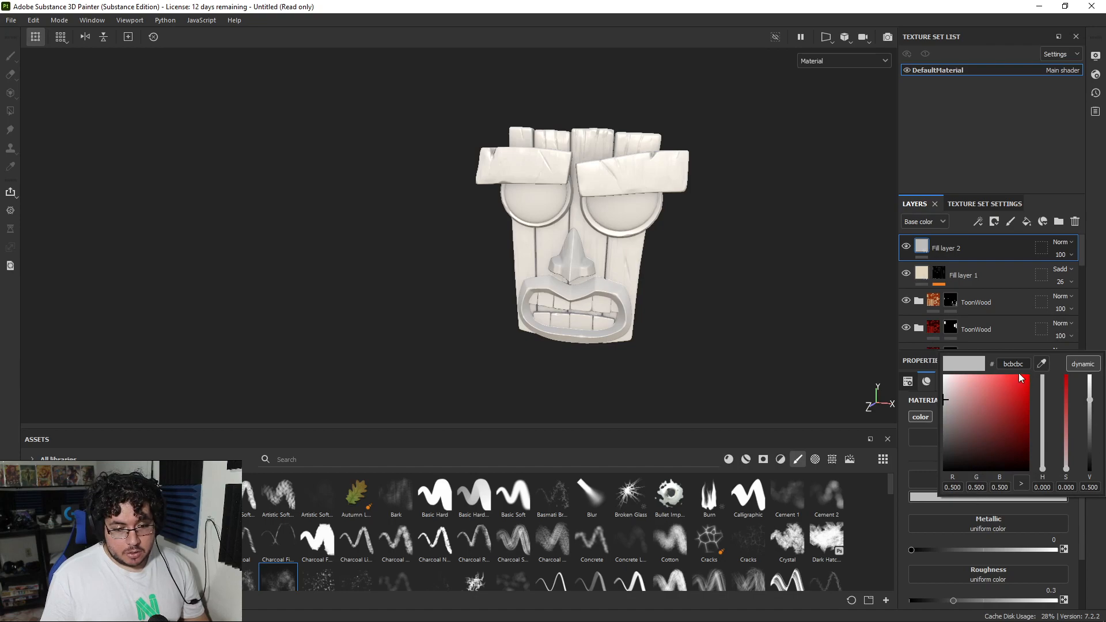
{"action": "left_click", "coordinate": [921, 275]}
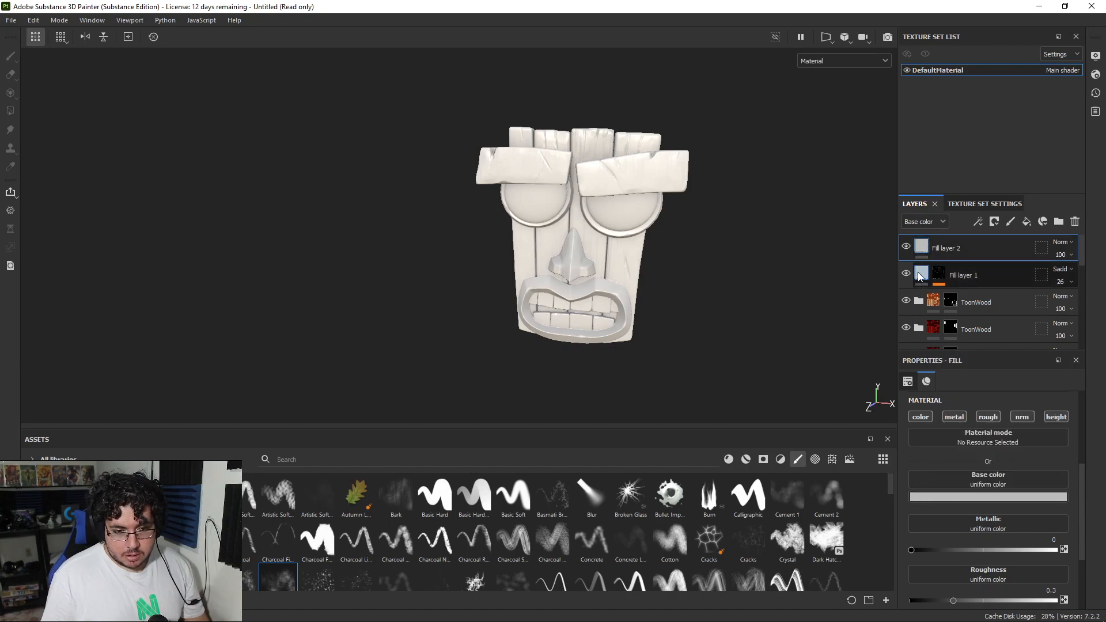
{"action": "left_click", "coordinate": [954, 417]}
{"action": "left_click", "coordinate": [987, 417]}
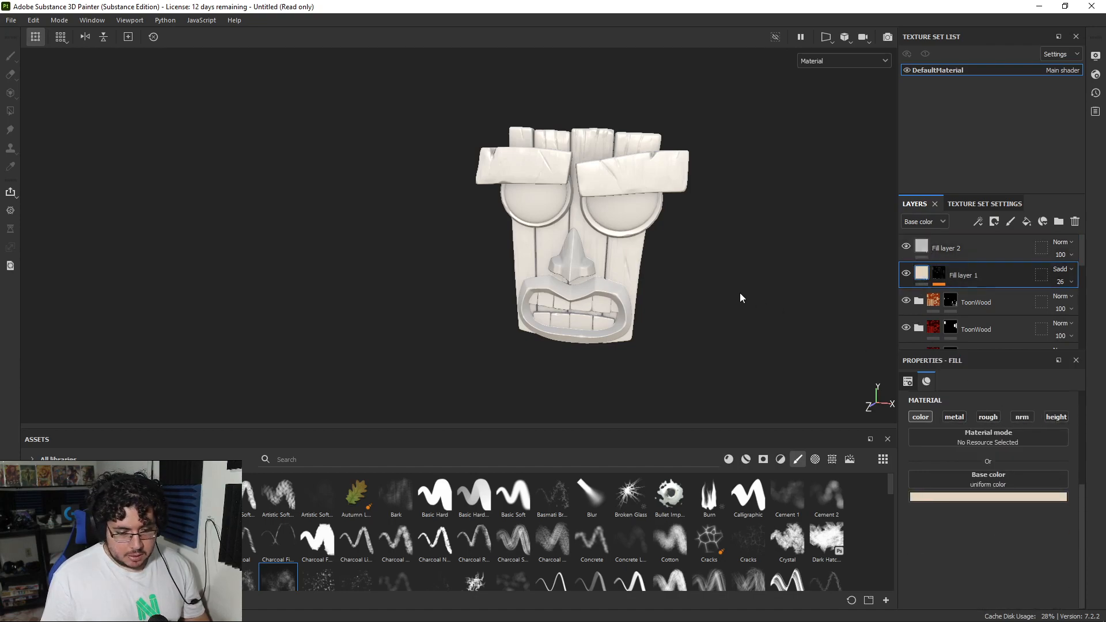
Step: With the new gray fill layer hidden, compare the mask with the cream fill layer off and on
{"action": "key", "text": "c"}
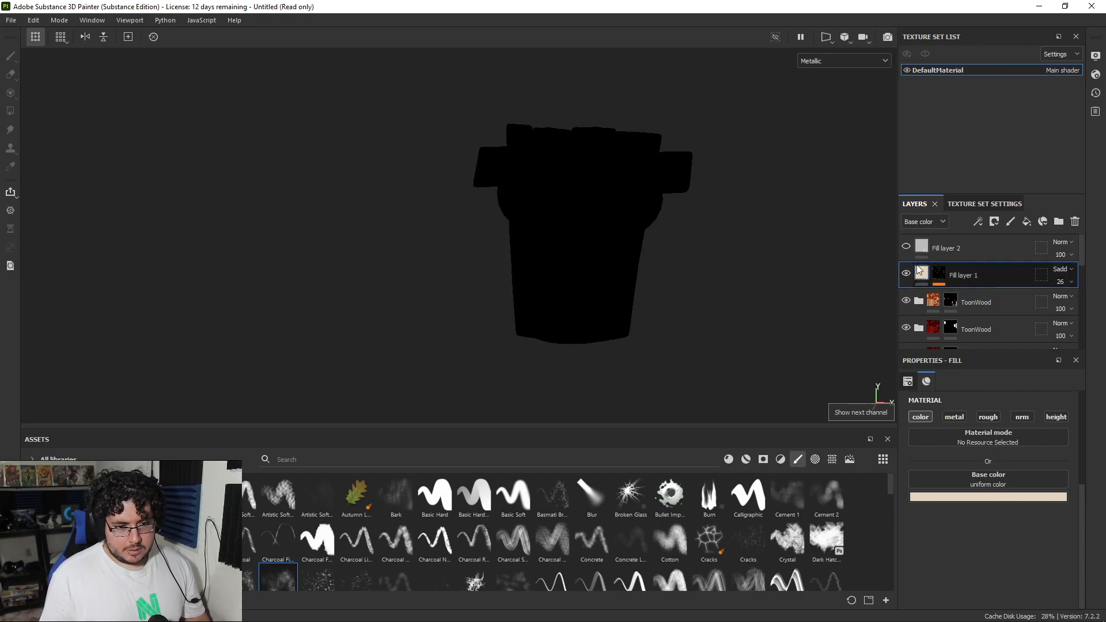
{"action": "key", "text": "m"}
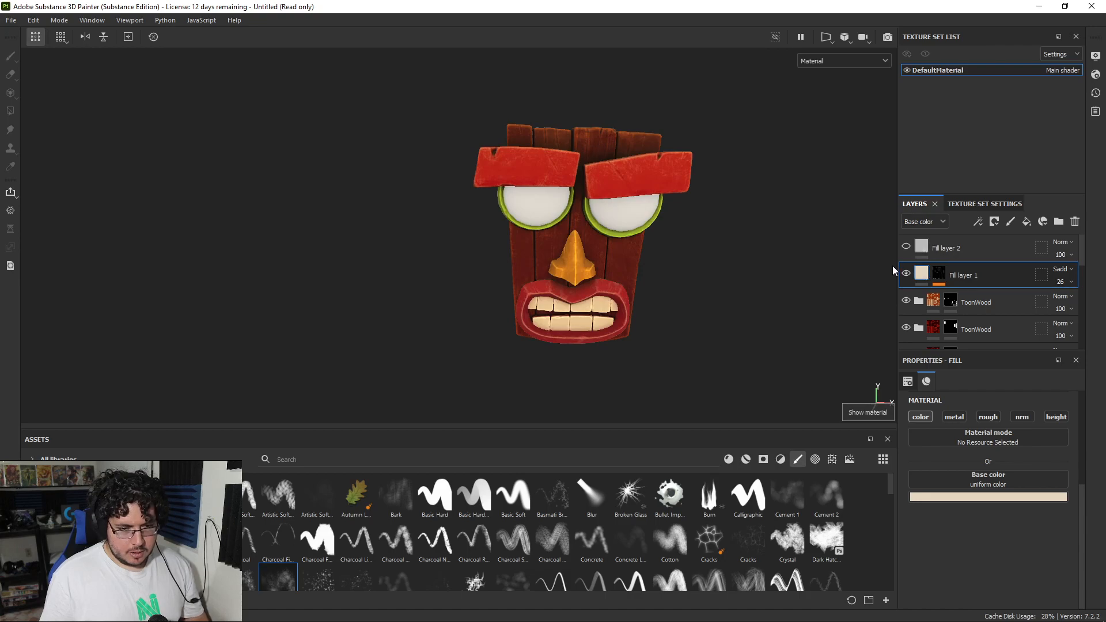
{"action": "left_click_drag", "start_coordinate": [844, 252], "coordinate": [849, 254], "text": "alt"}
{"action": "key", "text": "c"}
{"action": "key", "text": "m"}
{"action": "left_click", "coordinate": [906, 274]}
{"action": "left_click", "coordinate": [906, 274]}
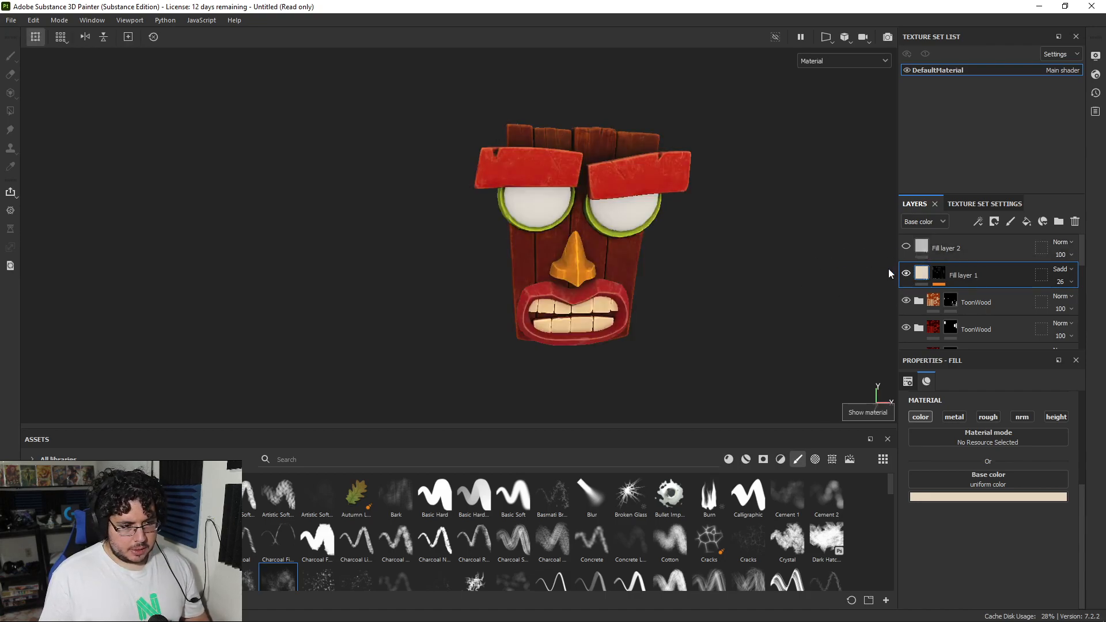
{"action": "left_click_drag", "start_coordinate": [806, 261], "coordinate": [736, 260], "text": "alt"}
Step: Show the new gray fill layer, keep only its color channel active, and make its base color a very dark red
{"action": "left_click", "coordinate": [906, 246]}
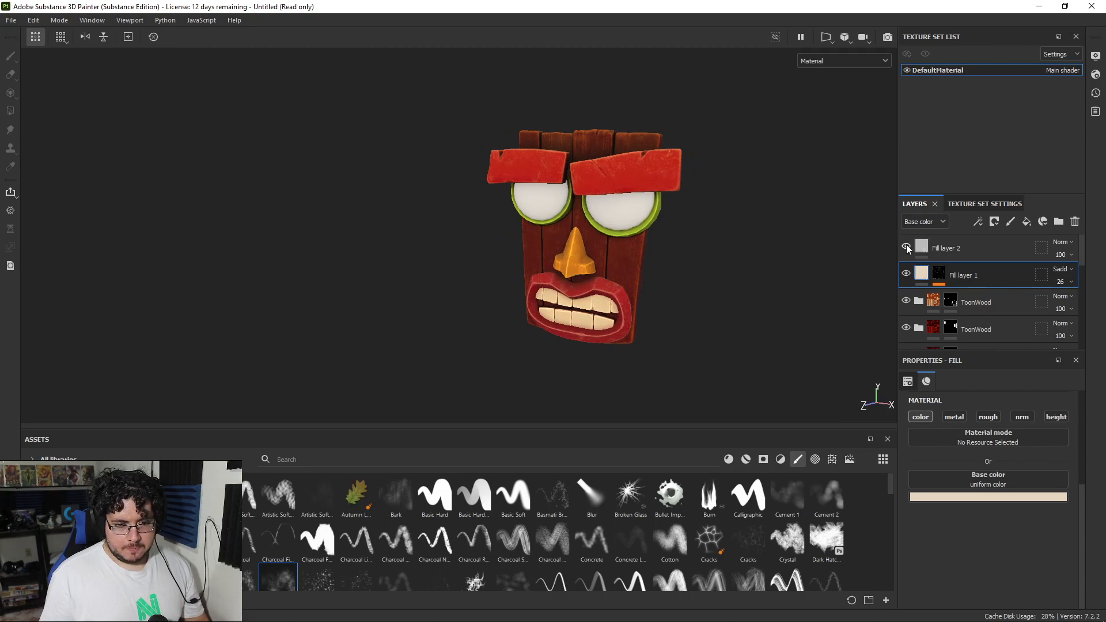
{"action": "left_click", "coordinate": [927, 246]}
{"action": "left_click", "coordinate": [953, 417]}
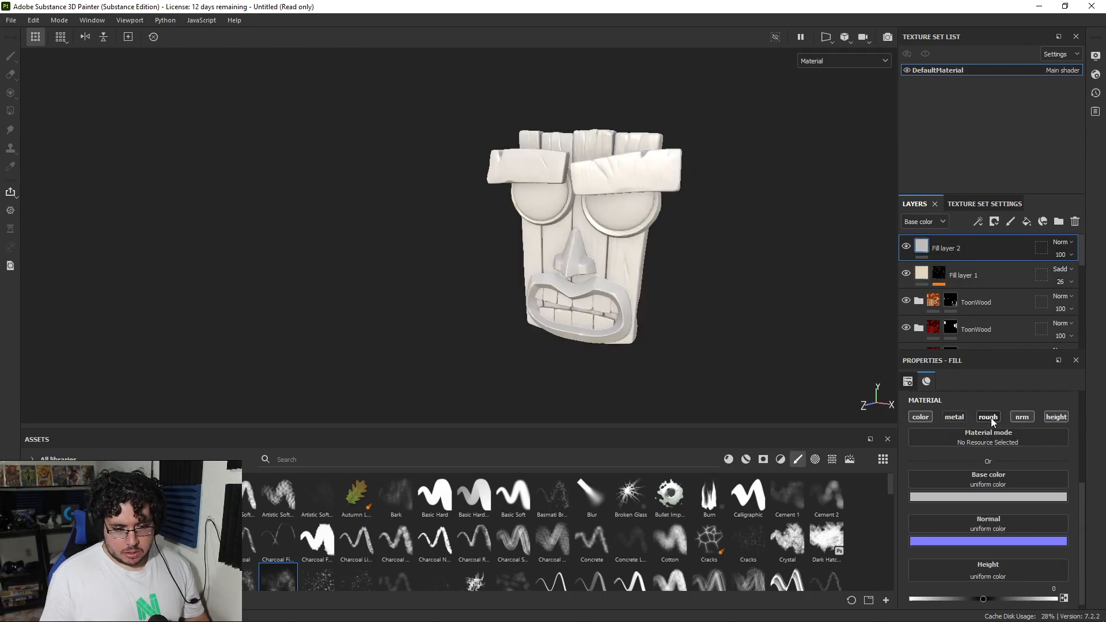
{"action": "left_click", "coordinate": [987, 417]}
{"action": "left_click", "coordinate": [1021, 417]}
{"action": "left_click", "coordinate": [1056, 417]}
{"action": "left_click", "coordinate": [1010, 496]}
{"action": "left_click_drag", "start_coordinate": [1002, 429], "coordinate": [1011, 458]}
Step: Give the dark red fill layer a black mask driven by a Light generator
{"action": "right_click", "coordinate": [943, 248]}
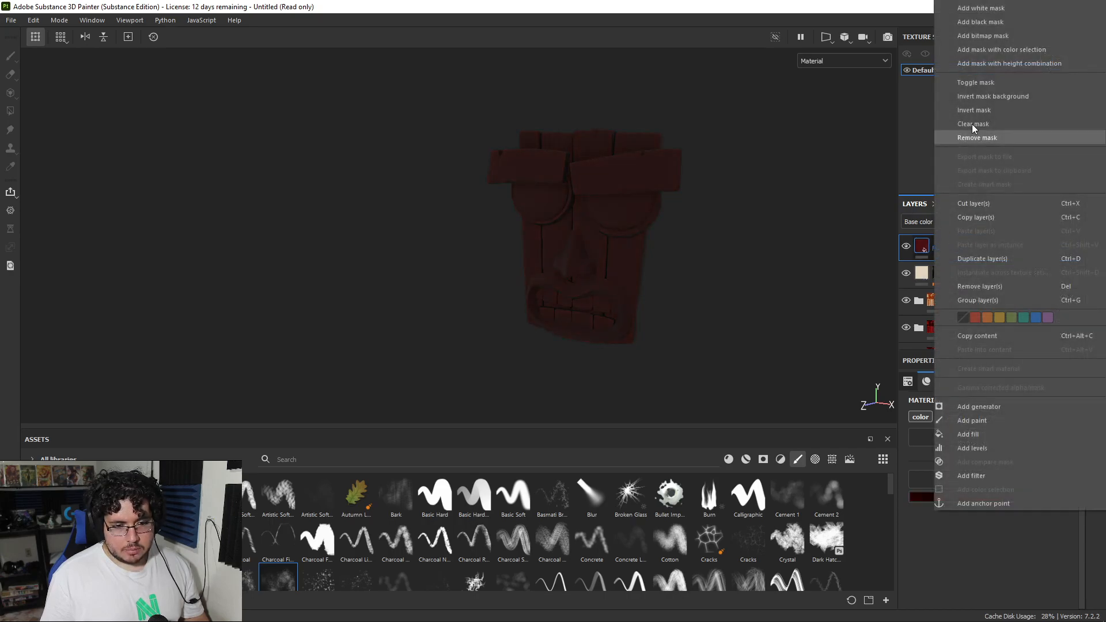
{"action": "left_click", "coordinate": [985, 26]}
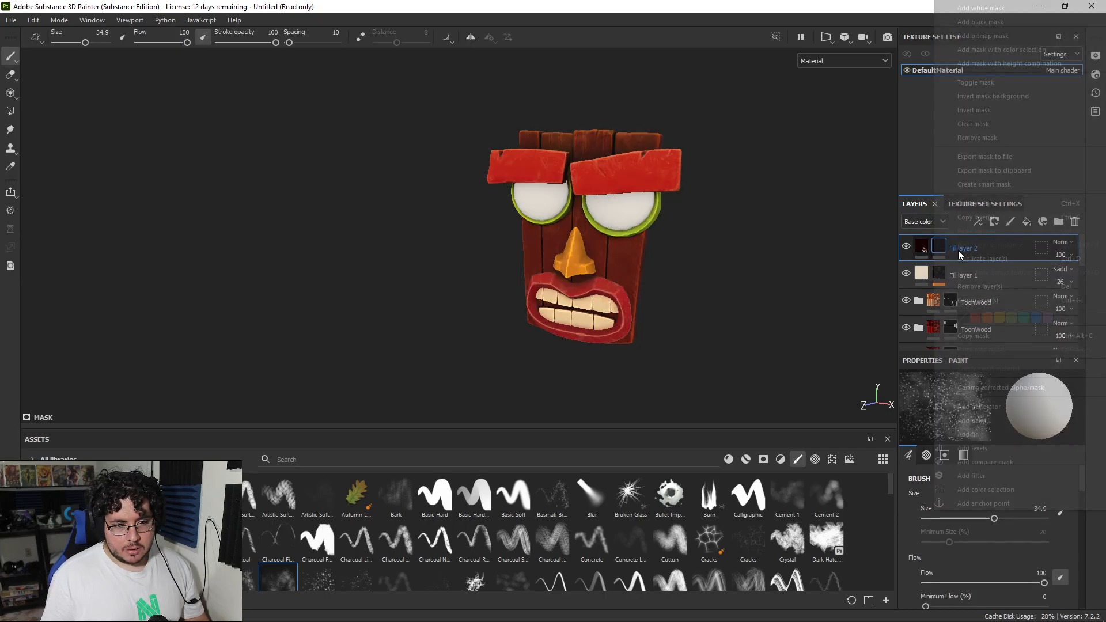
{"action": "right_click", "coordinate": [957, 249]}
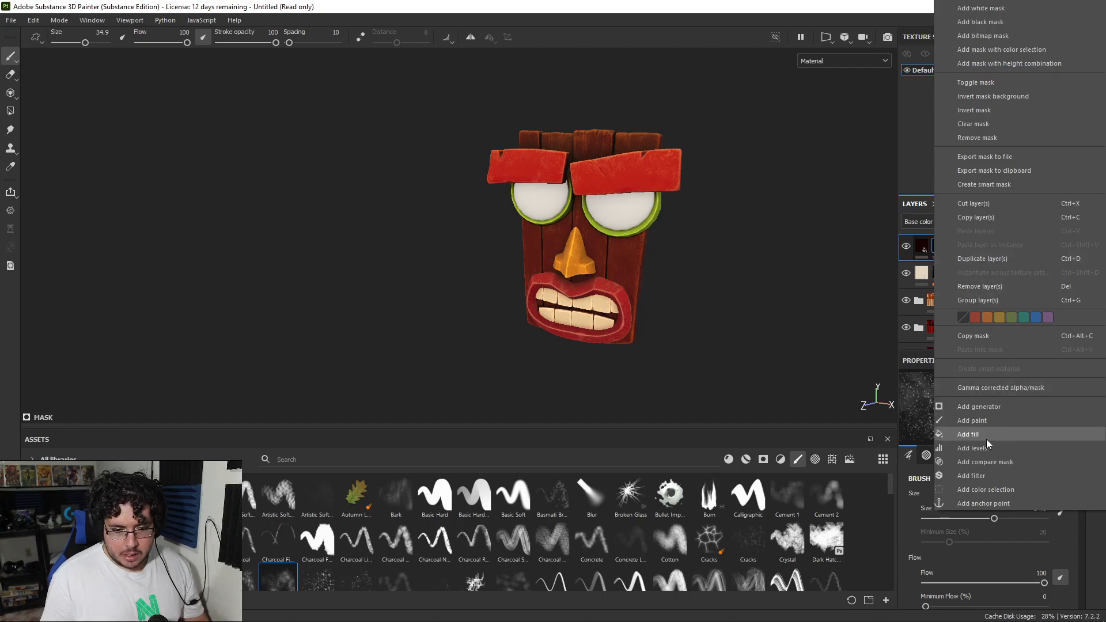
{"action": "left_click", "coordinate": [973, 407]}
{"action": "left_click", "coordinate": [965, 402]}
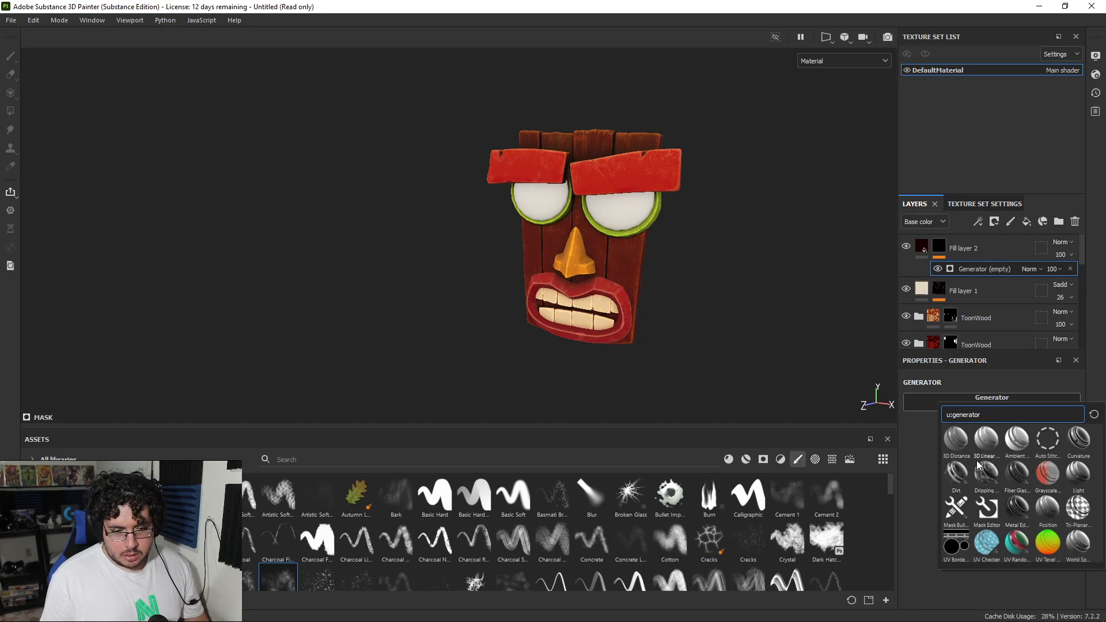
{"action": "left_click", "coordinate": [1078, 474]}
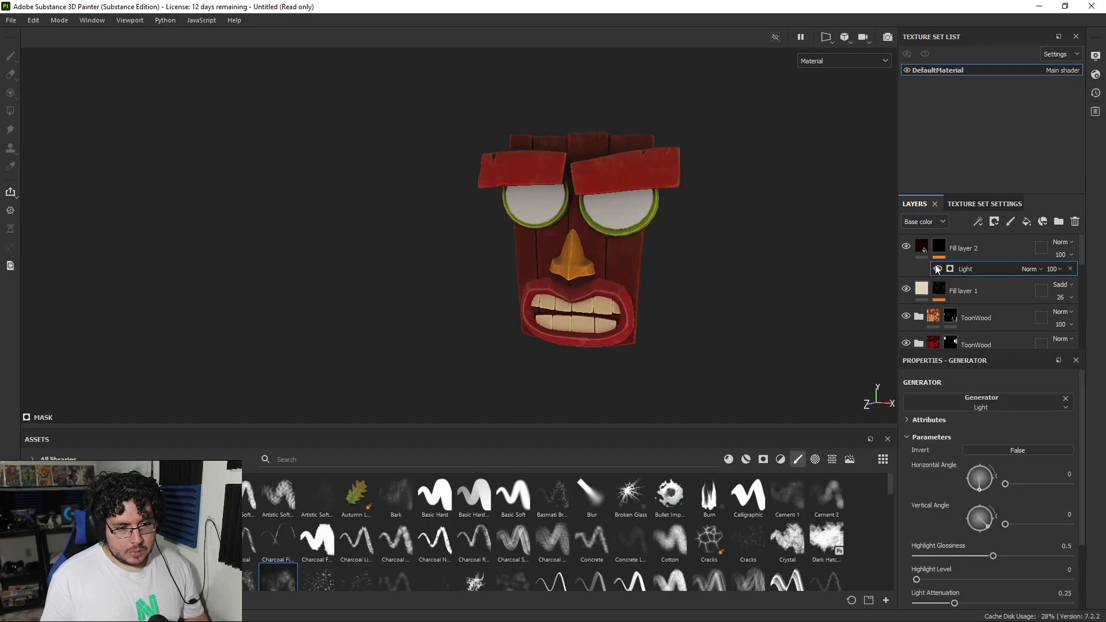
Step: Hide the cream fill layer and set the Light generator's horizontal angle to 87 and vertical angle to 121
{"action": "left_click_drag", "start_coordinate": [980, 489], "coordinate": [982, 466]}
{"action": "left_click_drag", "start_coordinate": [985, 521], "coordinate": [981, 466]}
{"action": "left_click_drag", "start_coordinate": [818, 306], "coordinate": [789, 294], "text": "alt"}
{"action": "right_click_drag", "start_coordinate": [789, 294], "coordinate": [840, 386], "text": "alt"}
{"action": "left_click_drag", "start_coordinate": [775, 332], "coordinate": [798, 270], "text": "alt"}
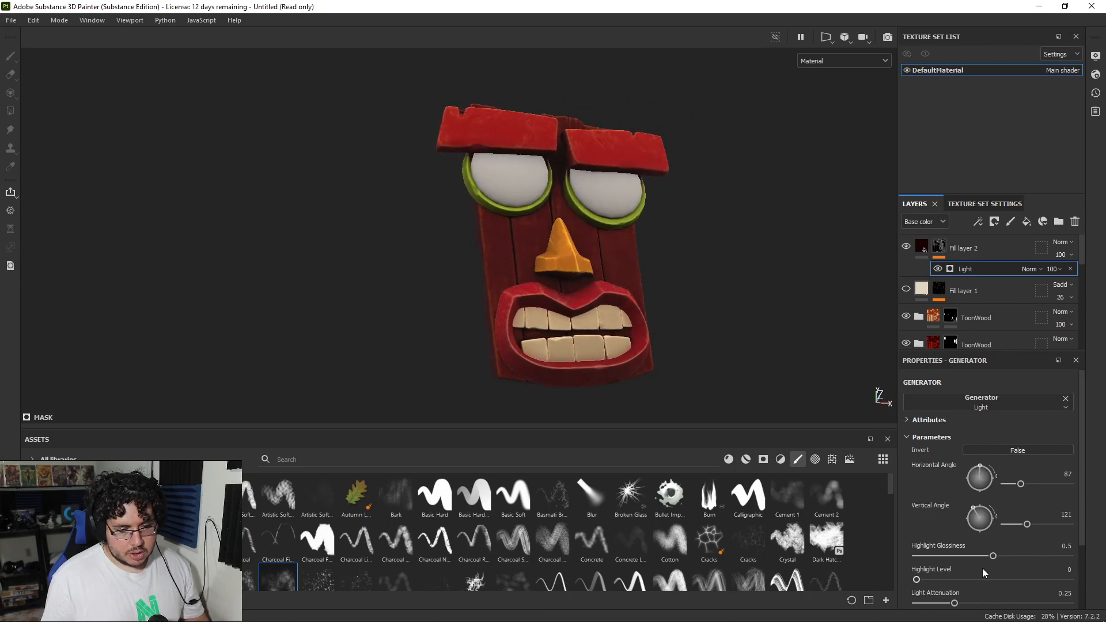
Step: Set the Light generator's highlight glossiness to 0.78 and highlight level to 0.62, and check the shading around the mask
{"action": "mouse_move", "coordinate": [993, 557]}
{"action": "left_mouse_down"}
{"action": "mouse_move", "coordinate": [1025, 555]}
{"action": "mouse_move", "coordinate": [953, 556]}
{"action": "mouse_move", "coordinate": [945, 576]}
{"action": "mouse_move", "coordinate": [1010, 577]}
{"action": "mouse_move", "coordinate": [1009, 557]}
{"action": "mouse_move", "coordinate": [1050, 548]}
{"action": "mouse_move", "coordinate": [1034, 549]}
{"action": "left_mouse_up"}
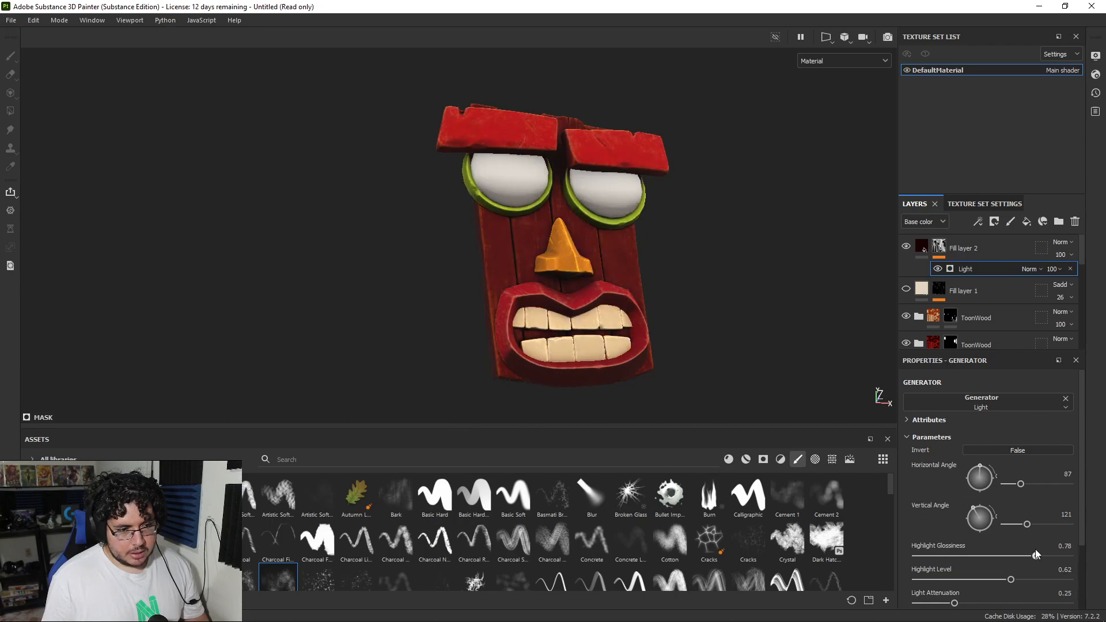
{"action": "left_click_drag", "start_coordinate": [685, 360], "coordinate": [661, 279], "text": "alt"}
{"action": "middle_click_drag", "start_coordinate": [671, 263], "coordinate": [682, 302], "text": "alt"}
{"action": "left_click_drag", "start_coordinate": [723, 300], "coordinate": [609, 301], "text": "alt"}
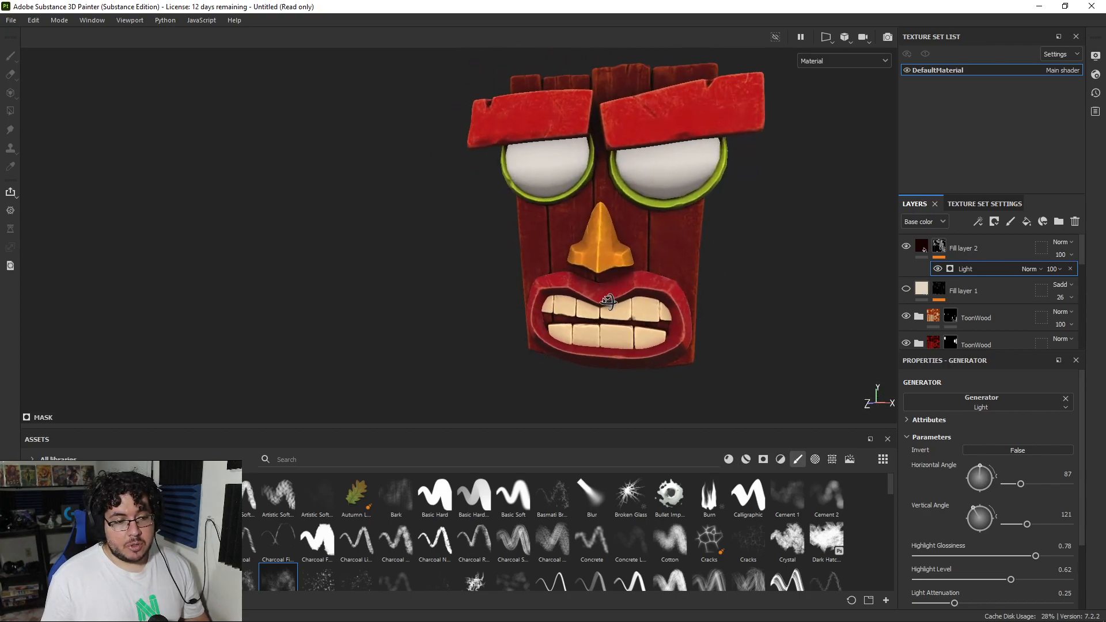
{"action": "right_click_drag", "start_coordinate": [609, 301], "coordinate": [373, 247], "text": "alt"}
{"action": "left_click_drag", "start_coordinate": [662, 275], "coordinate": [827, 257], "text": "alt"}
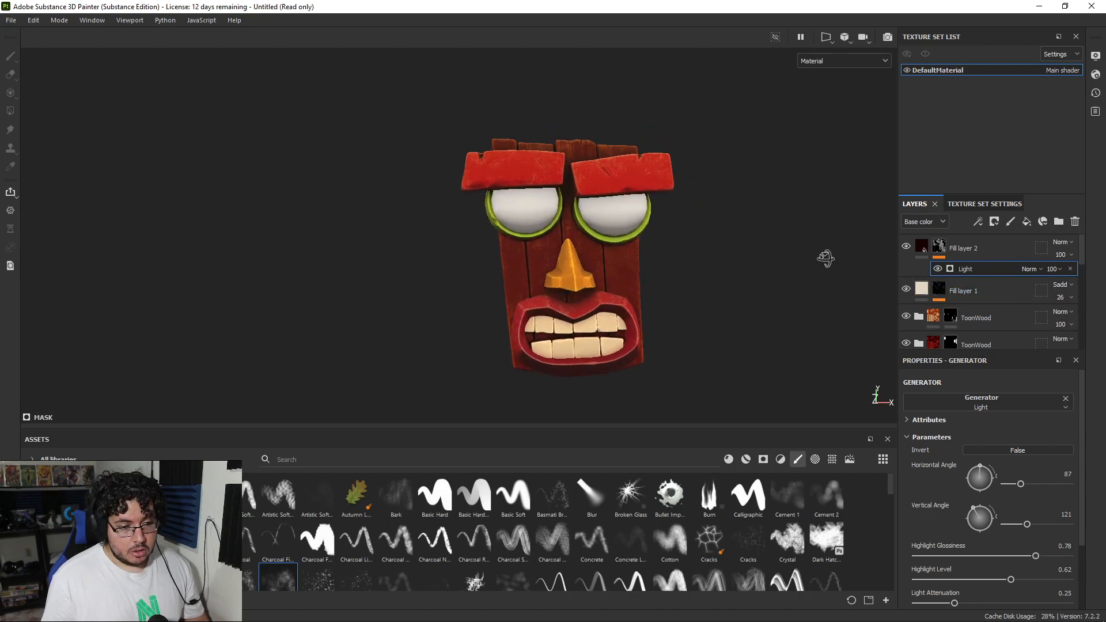
Step: Show the cream fill layer again and set the dark red fill layer's opacity to 76
{"action": "left_click", "coordinate": [1060, 256]}
{"action": "mouse_move", "coordinate": [1095, 275]}
{"action": "left_mouse_down"}
{"action": "mouse_move", "coordinate": [1059, 274]}
{"action": "mouse_move", "coordinate": [1085, 274]}
{"action": "left_mouse_up"}
{"action": "left_click_drag", "start_coordinate": [712, 305], "coordinate": [747, 275], "text": "alt"}
{"action": "key", "text": "m"}
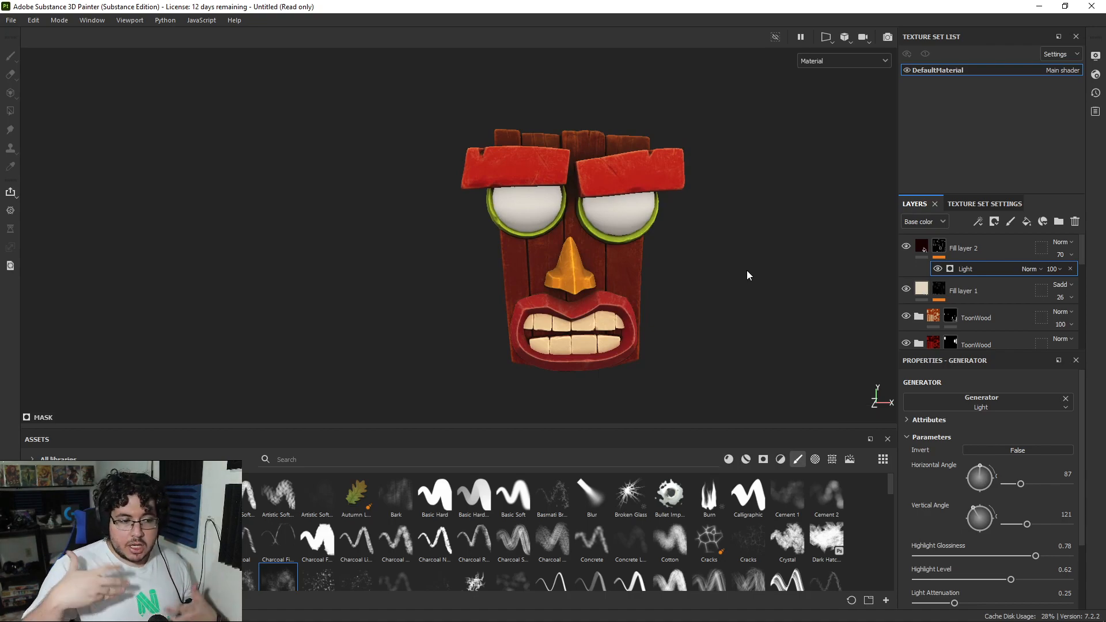
{"action": "left_click", "coordinate": [1060, 254]}
{"action": "left_click_drag", "start_coordinate": [1086, 278], "coordinate": [1086, 271]}
{"action": "left_click_drag", "start_coordinate": [718, 289], "coordinate": [612, 266], "text": "alt"}
{"action": "scroll", "coordinate": [691, 303], "scroll_direction": "up", "scroll_amount": 5}
{"action": "right_click_drag", "start_coordinate": [613, 267], "coordinate": [651, 282], "text": "alt"}
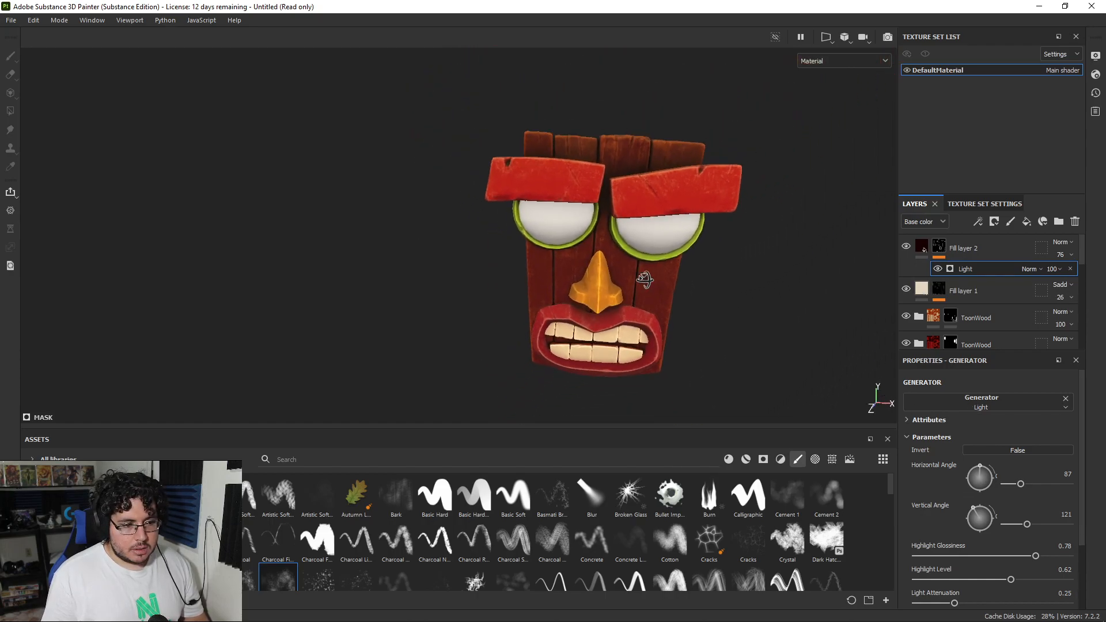
{"action": "middle_click_drag", "start_coordinate": [651, 281], "coordinate": [582, 269], "text": "alt"}
{"action": "right_click_drag", "start_coordinate": [582, 269], "coordinate": [686, 281], "text": "alt"}
{"action": "left_click_drag", "start_coordinate": [685, 280], "coordinate": [676, 304], "text": "alt"}
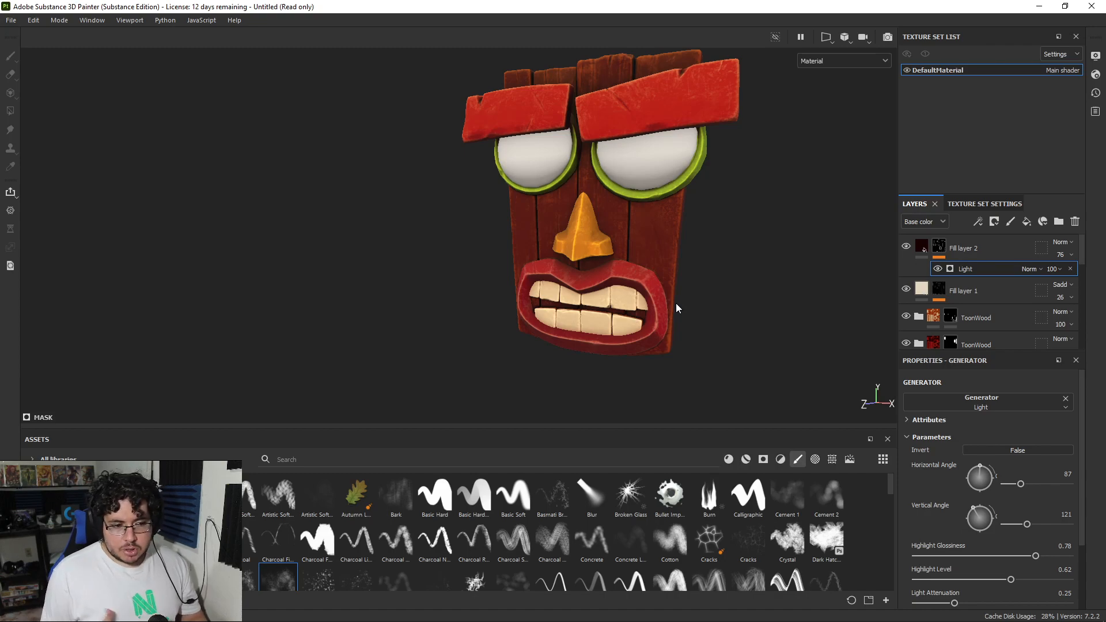
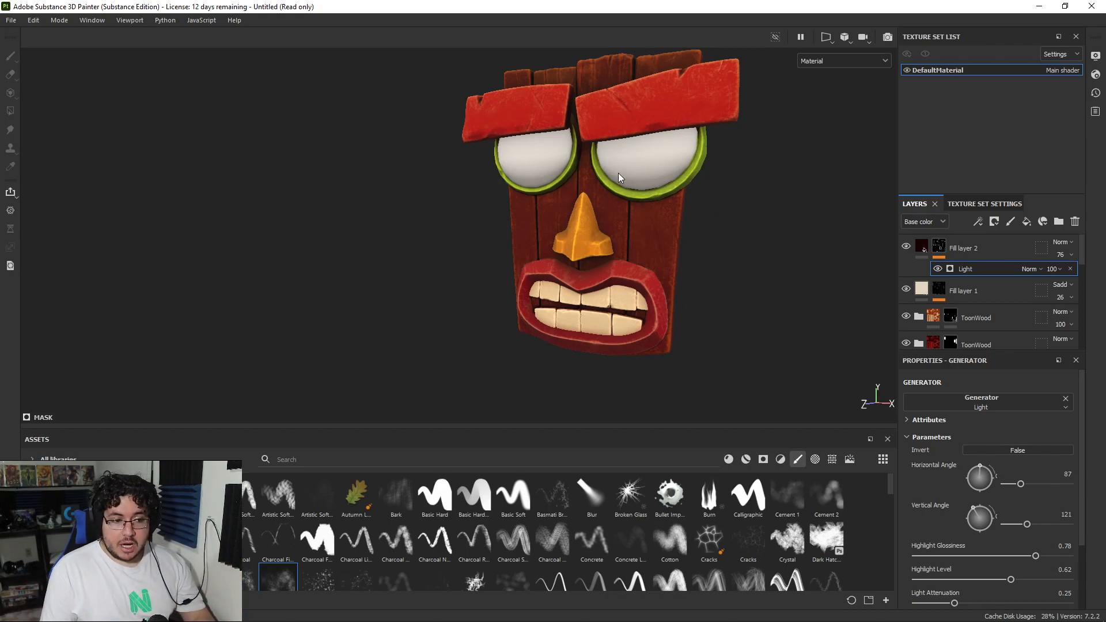
Step: Add an Emissive channel to the texture set and return to the layer stack
{"action": "right_click_drag", "start_coordinate": [624, 171], "coordinate": [661, 195], "text": "alt"}
{"action": "left_click_drag", "start_coordinate": [661, 194], "coordinate": [775, 204], "text": "alt"}
{"action": "middle_click_drag", "start_coordinate": [635, 138], "coordinate": [696, 215], "text": "alt"}
{"action": "left_click_drag", "start_coordinate": [696, 215], "coordinate": [607, 218], "text": "alt"}
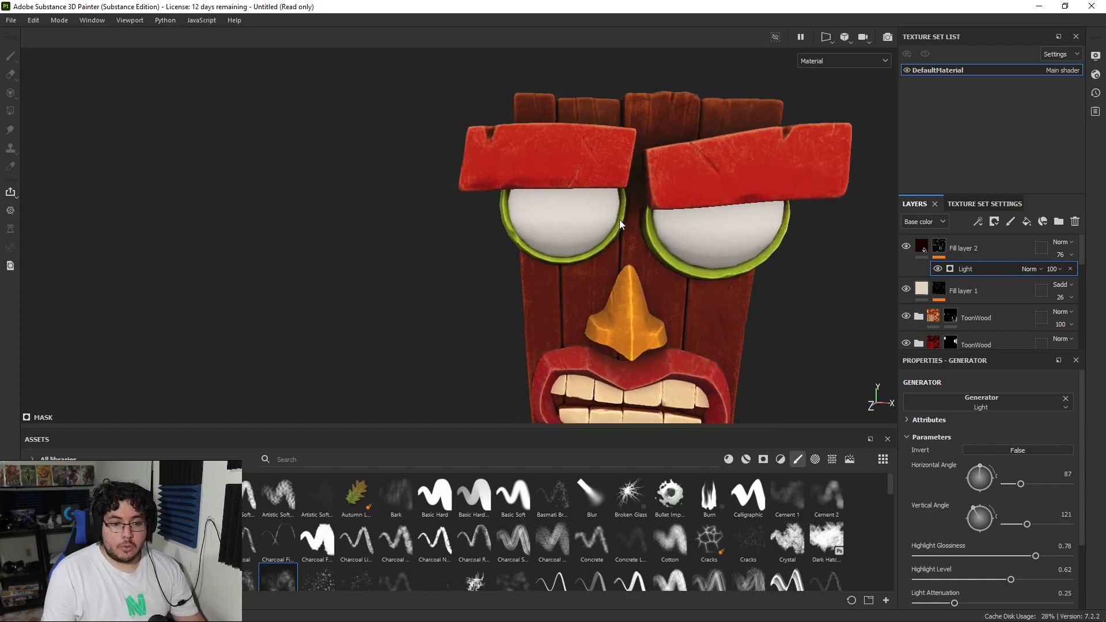
{"action": "left_click", "coordinate": [979, 249]}
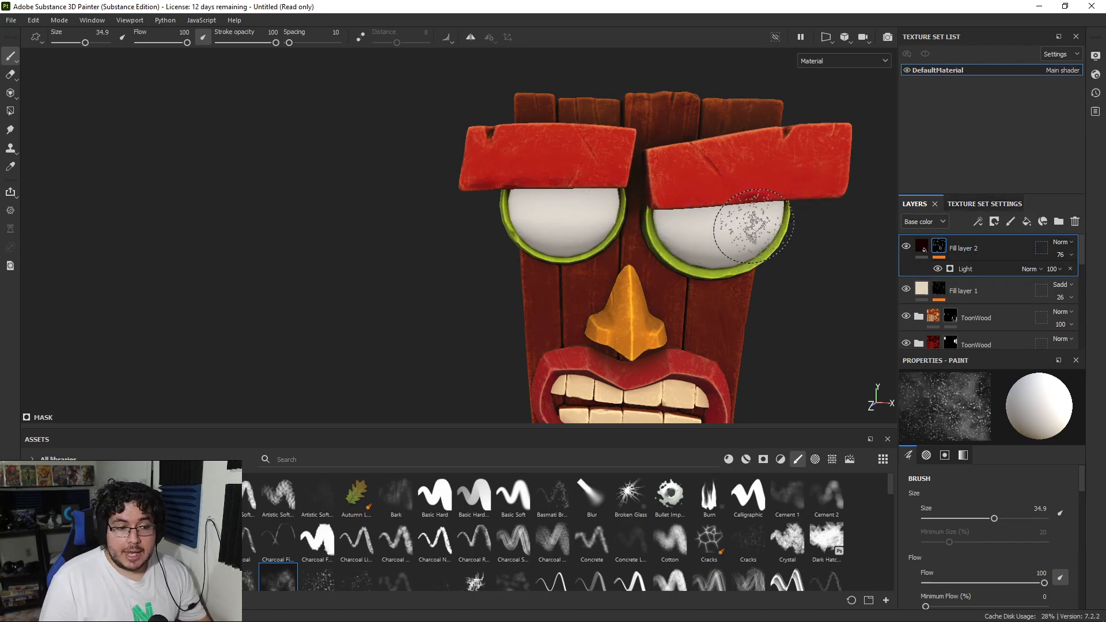
{"action": "left_click", "coordinate": [958, 205]}
{"action": "scroll", "coordinate": [1017, 278], "scroll_direction": "up", "scroll_amount": 4}
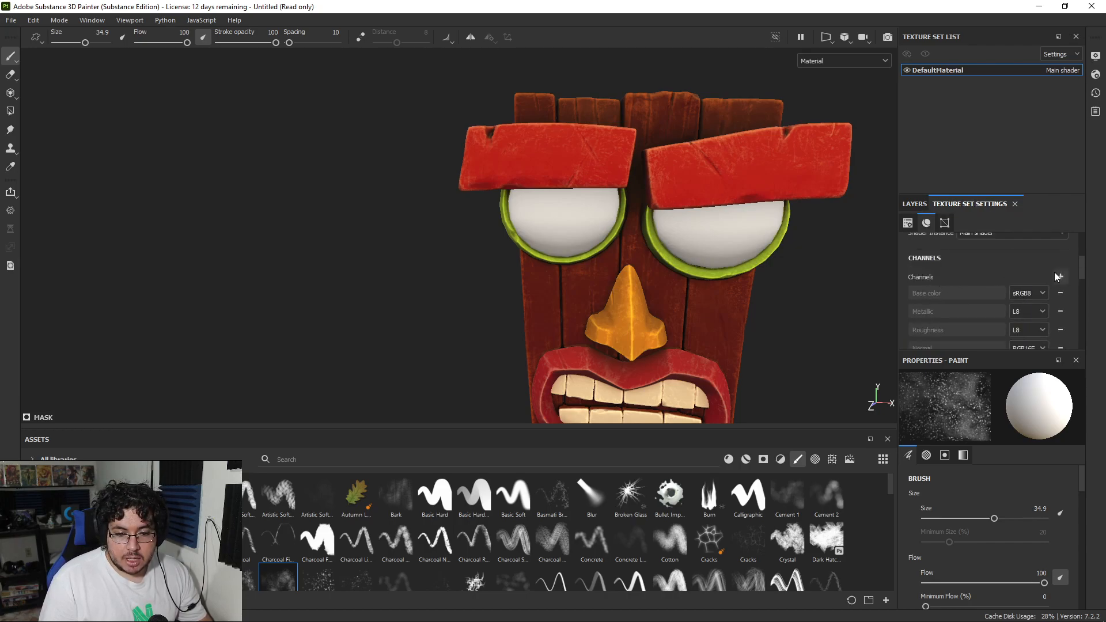
{"action": "left_click", "coordinate": [1056, 276]}
{"action": "left_click", "coordinate": [1052, 402]}
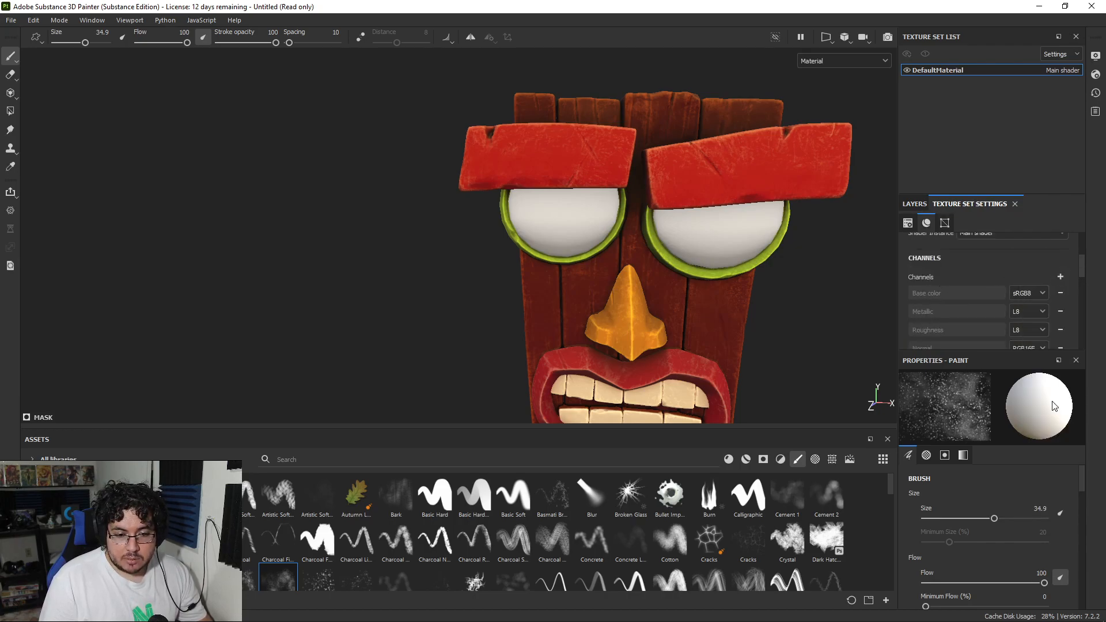
{"action": "scroll", "coordinate": [1019, 311], "scroll_direction": "down", "scroll_amount": 3}
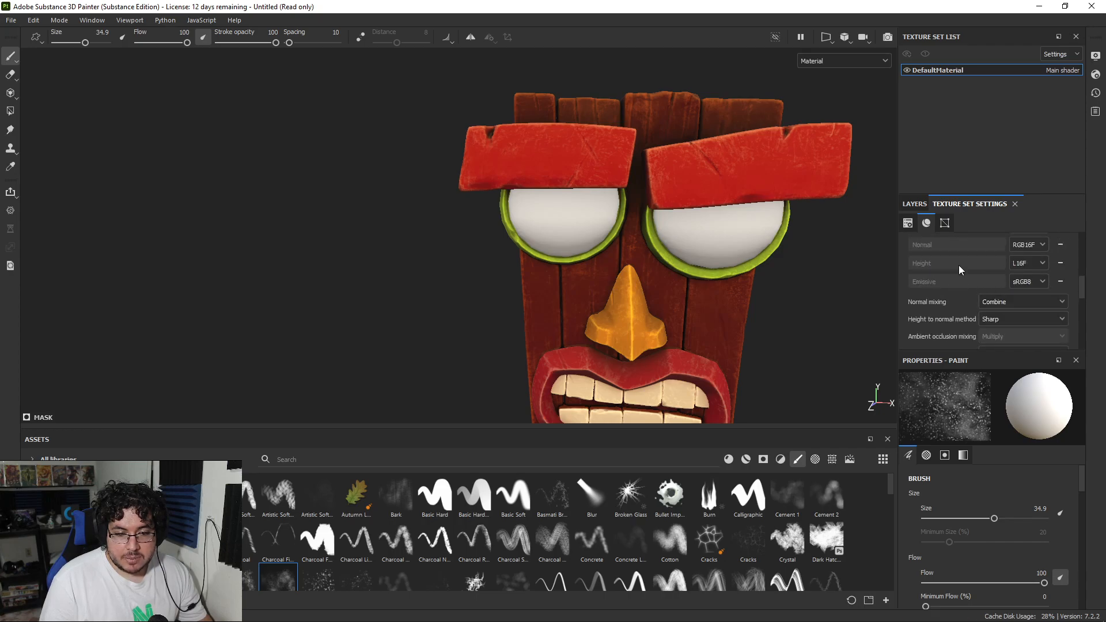
{"action": "left_click", "coordinate": [915, 204]}
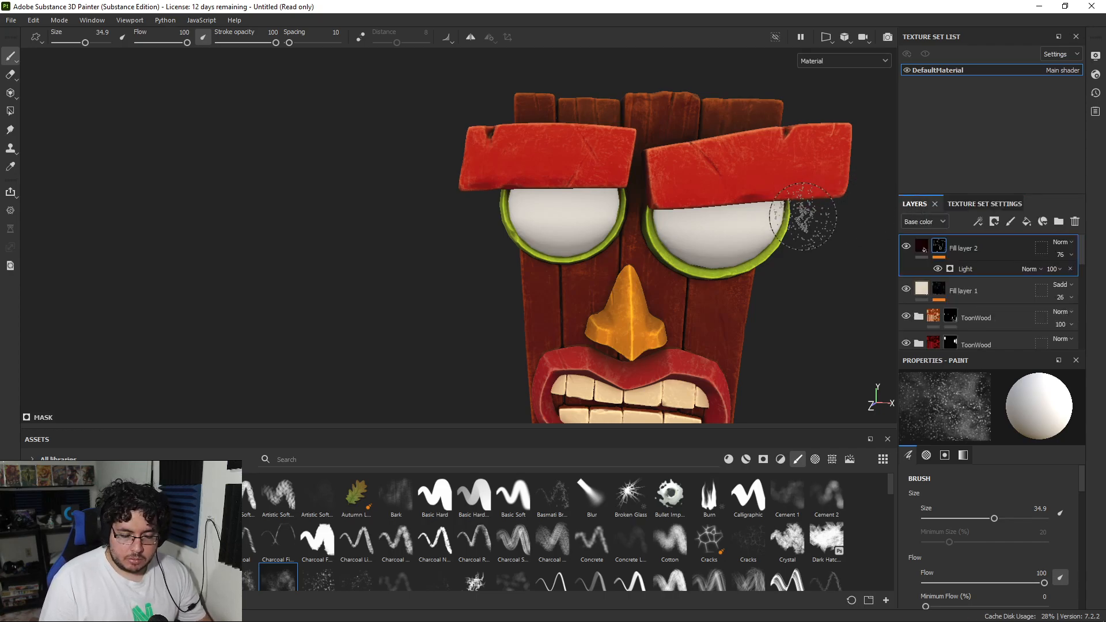
Step: Add a new fill layer on top, put it in a group, and rename the group Emissive
{"action": "left_click", "coordinate": [1026, 222]}
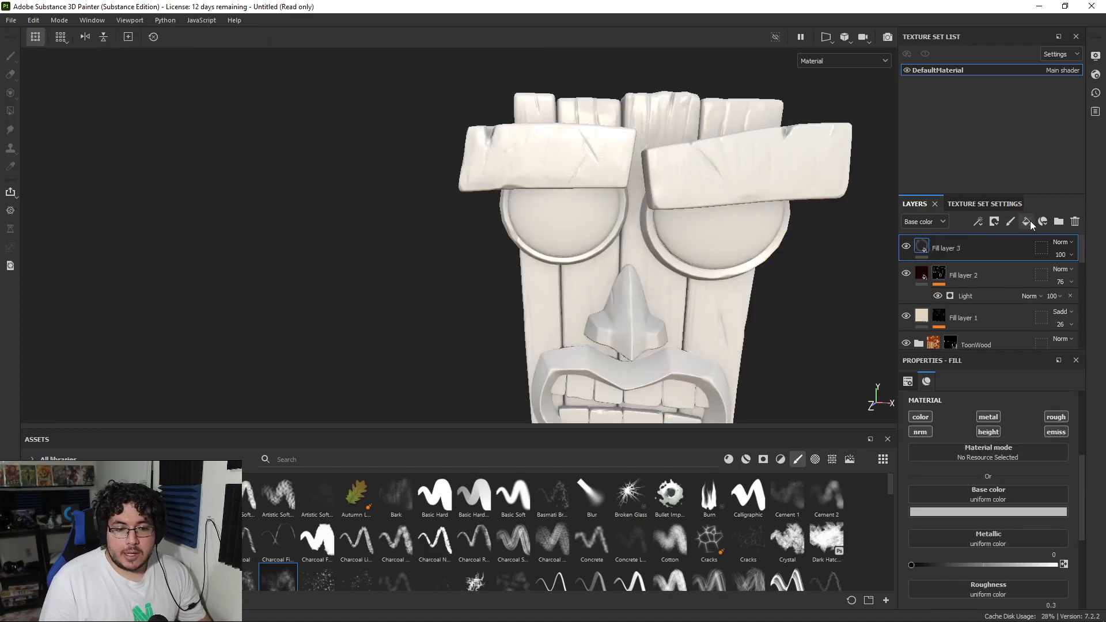
{"action": "key", "text": "ctrl+g"}
{"action": "double_click", "coordinate": [957, 248]}
{"action": "type", "text": "EMI"}
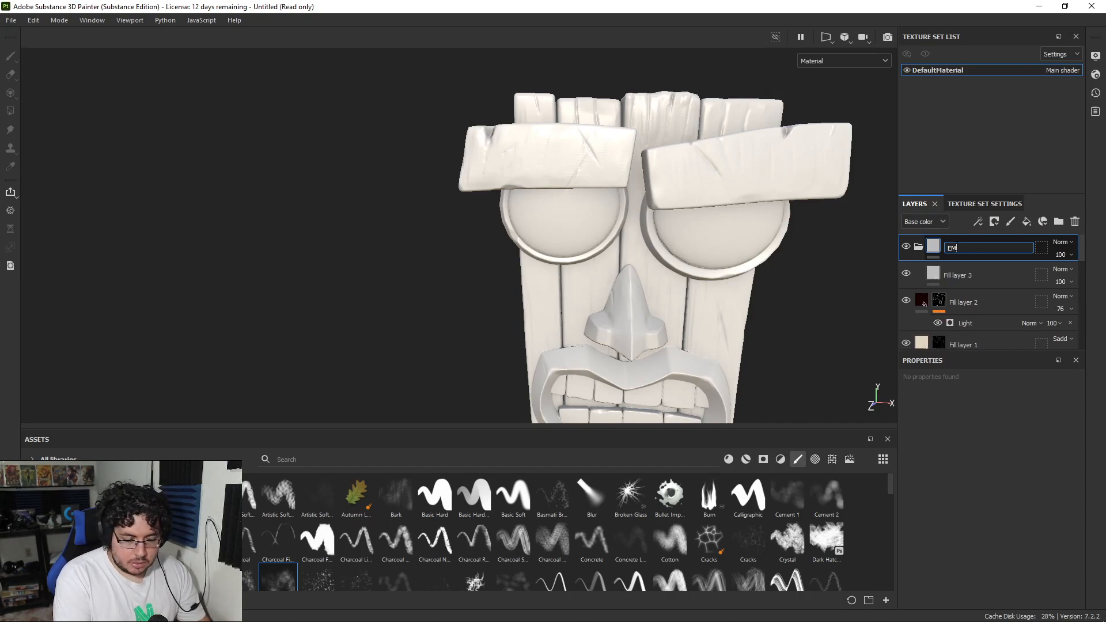
{"action": "type", "text": "ssive"}
{"action": "key", "text": "Return"}
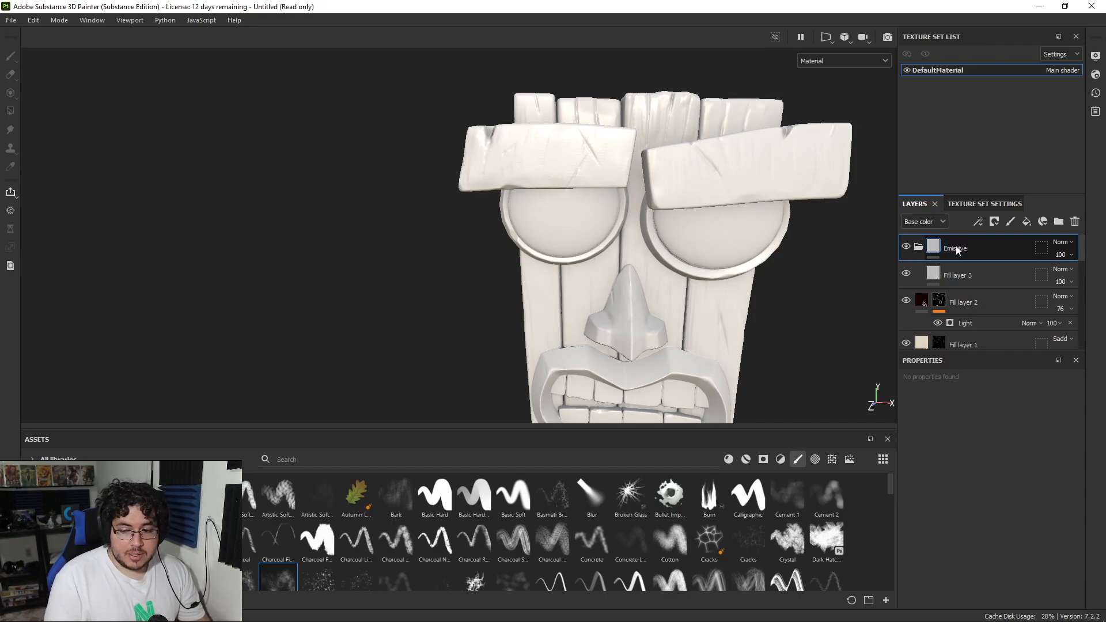
Step: Give the Emissive group a black mask and reveal it only on both eyeballs using Polygon Fill
{"action": "right_click", "coordinate": [956, 245]}
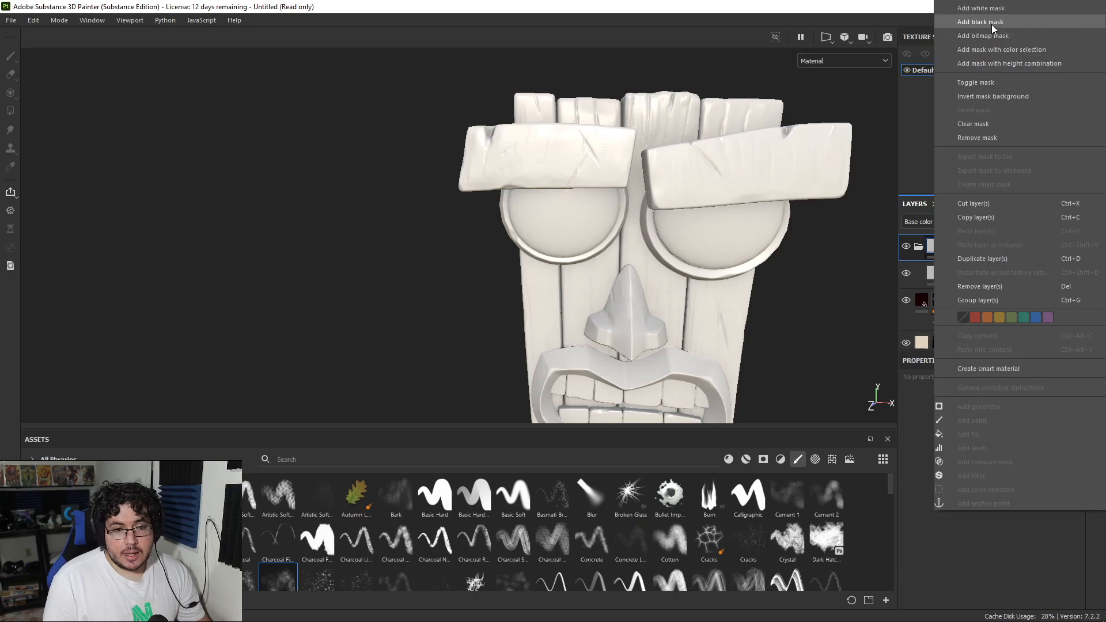
{"action": "left_click", "coordinate": [990, 24]}
{"action": "key", "text": "4"}
{"action": "left_click", "coordinate": [745, 244]}
{"action": "left_click", "coordinate": [562, 214]}
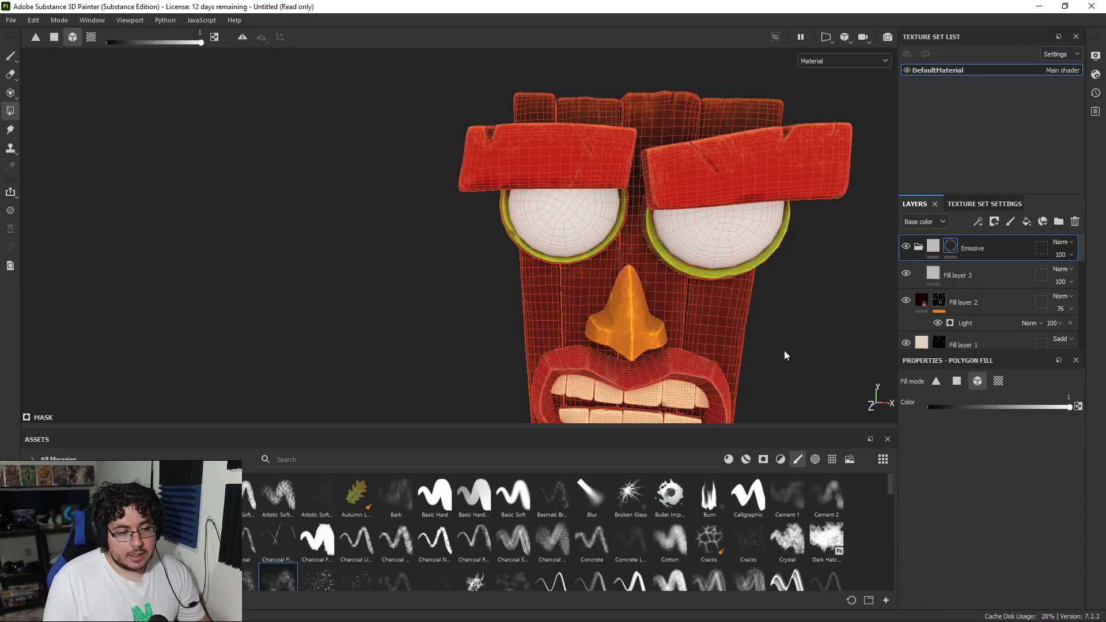
{"action": "key", "text": "1"}
{"action": "left_click_drag", "start_coordinate": [730, 325], "coordinate": [817, 302], "text": "alt"}
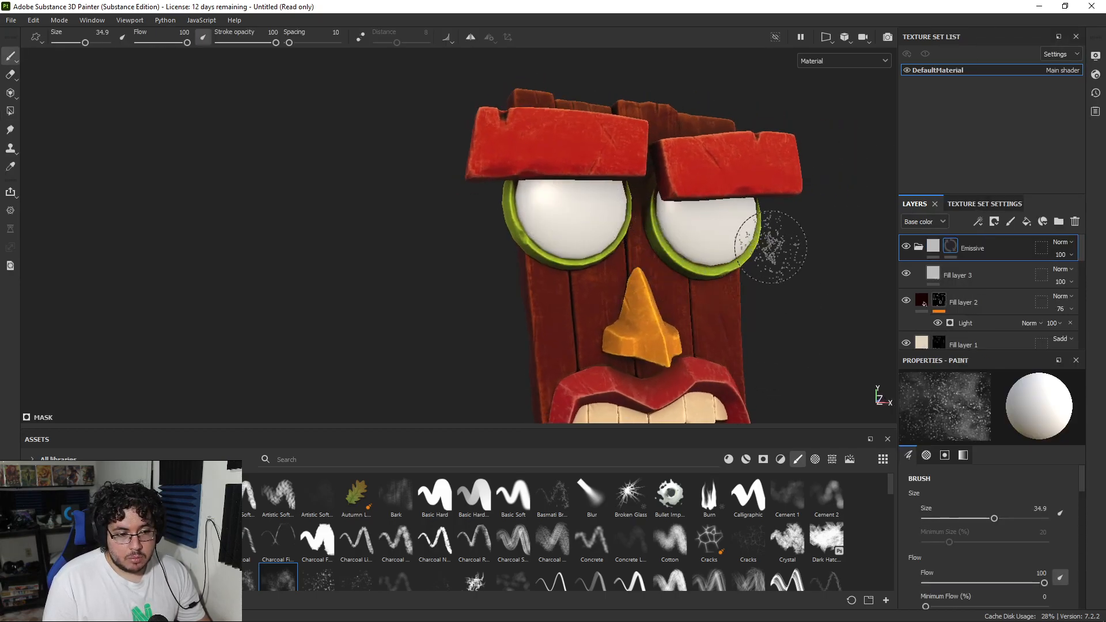
{"action": "left_click_drag", "start_coordinate": [772, 248], "coordinate": [714, 190], "text": "alt"}
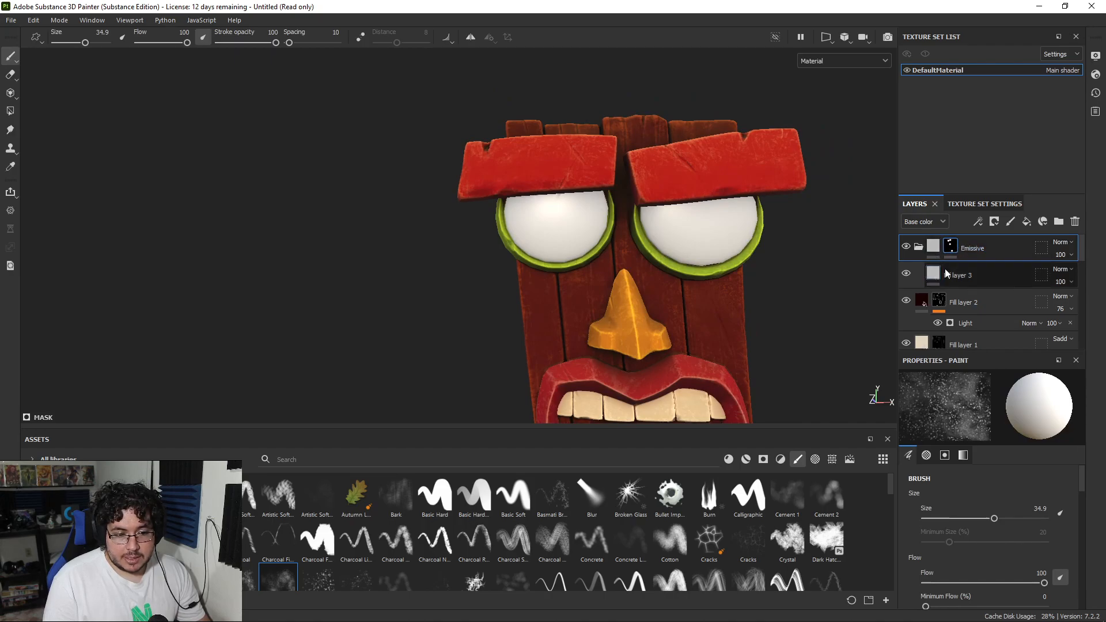
Step: Limit the fill layer inside the Emissive group to the emissive channel, turning off color, metal, rough and height
{"action": "left_click", "coordinate": [963, 272]}
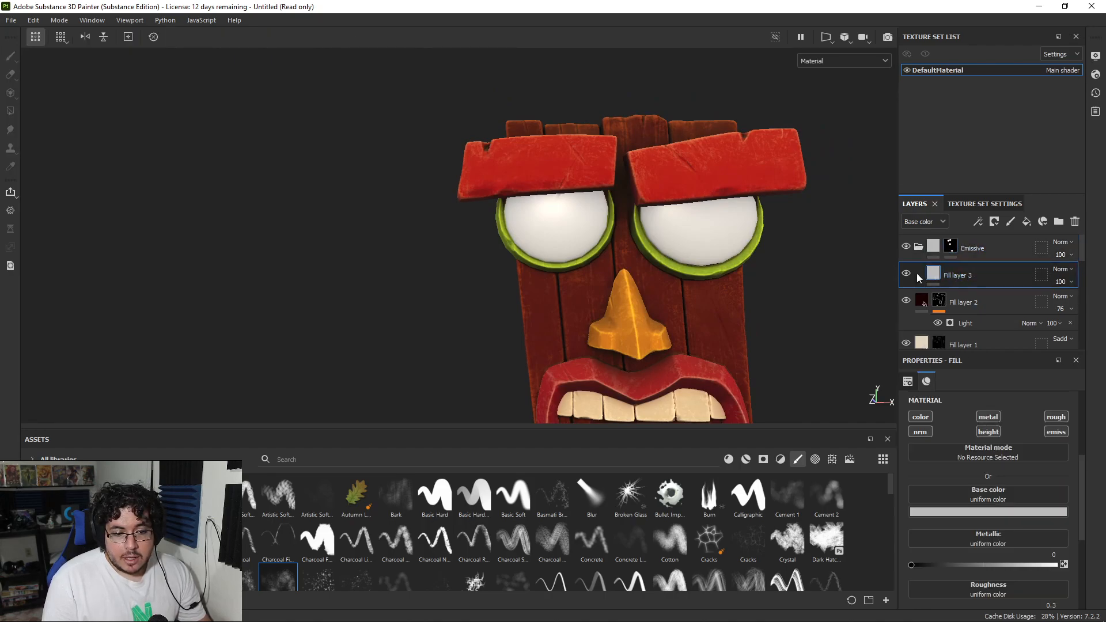
{"action": "left_click", "coordinate": [921, 417]}
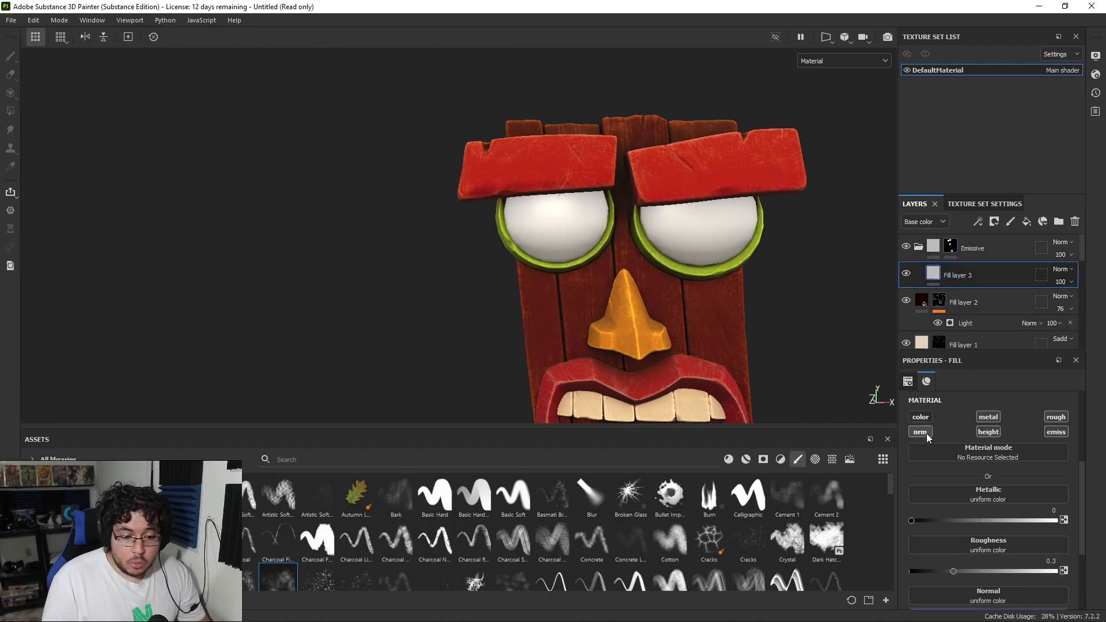
{"action": "left_click", "coordinate": [988, 431]}
{"action": "left_click", "coordinate": [989, 417]}
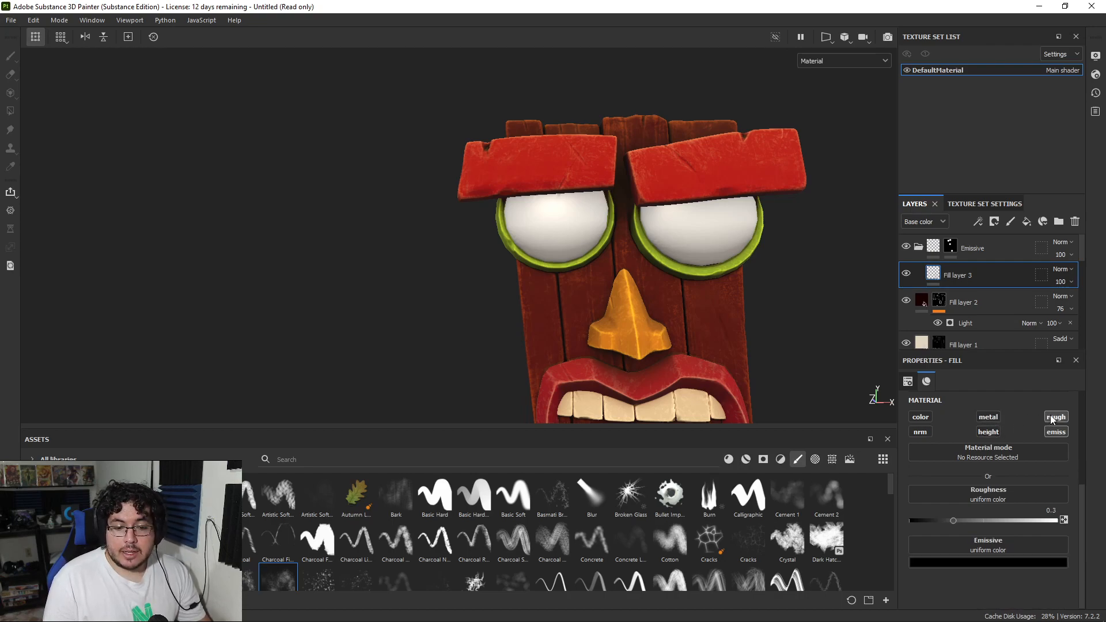
{"action": "left_click", "coordinate": [1051, 417]}
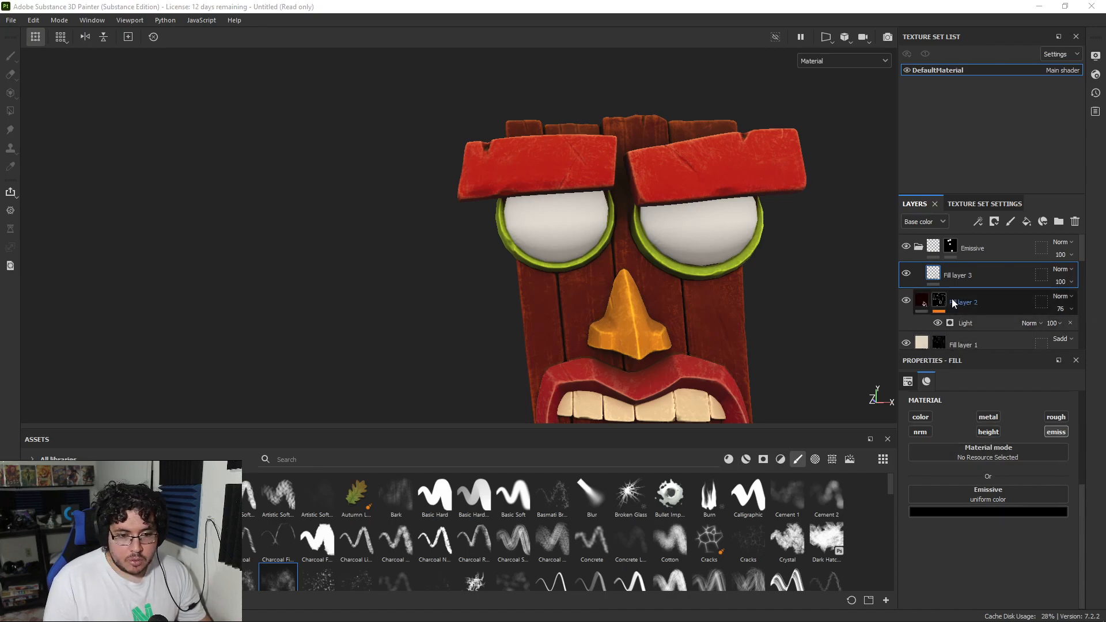
Step: Set the fill layer's emissive color to a bright yellow
{"action": "left_click", "coordinate": [987, 510]}
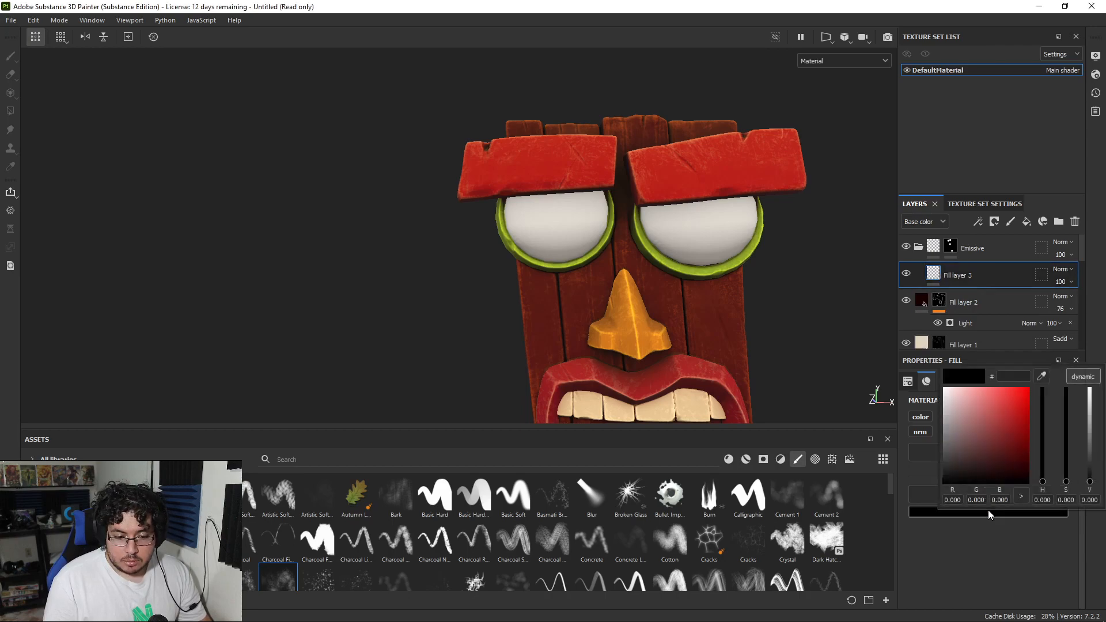
{"action": "left_click", "coordinate": [1037, 378]}
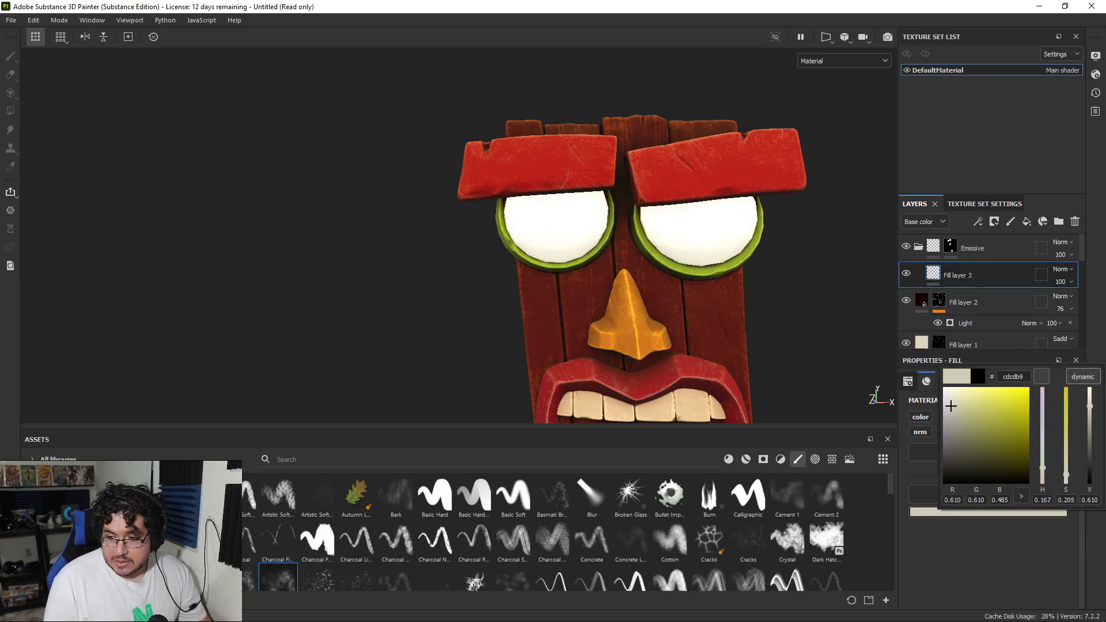
{"action": "left_click_drag", "start_coordinate": [973, 405], "coordinate": [1000, 382]}
Step: Examine the emissive effect on the eyes from several angles and distances
{"action": "left_click_drag", "start_coordinate": [699, 271], "coordinate": [585, 217], "text": "alt"}
{"action": "scroll", "coordinate": [708, 265], "scroll_direction": "up", "scroll_amount": 3}
{"action": "scroll", "coordinate": [707, 250], "scroll_direction": "down", "scroll_amount": 4}
{"action": "mouse_move", "coordinate": [719, 239]}
{"action": "left_mouse_down", "text": "alt"}
{"action": "mouse_move", "coordinate": [620, 253]}
{"action": "mouse_move", "coordinate": [708, 245]}
{"action": "left_mouse_up", "text": "alt"}
{"action": "right_click_drag", "start_coordinate": [708, 244], "coordinate": [737, 242], "text": "alt"}
{"action": "left_click_drag", "start_coordinate": [737, 241], "coordinate": [782, 255], "text": "alt"}
{"action": "right_click_drag", "start_coordinate": [782, 255], "coordinate": [588, 221], "text": "alt"}
{"action": "left_click_drag", "start_coordinate": [588, 221], "coordinate": [671, 229], "text": "alt"}
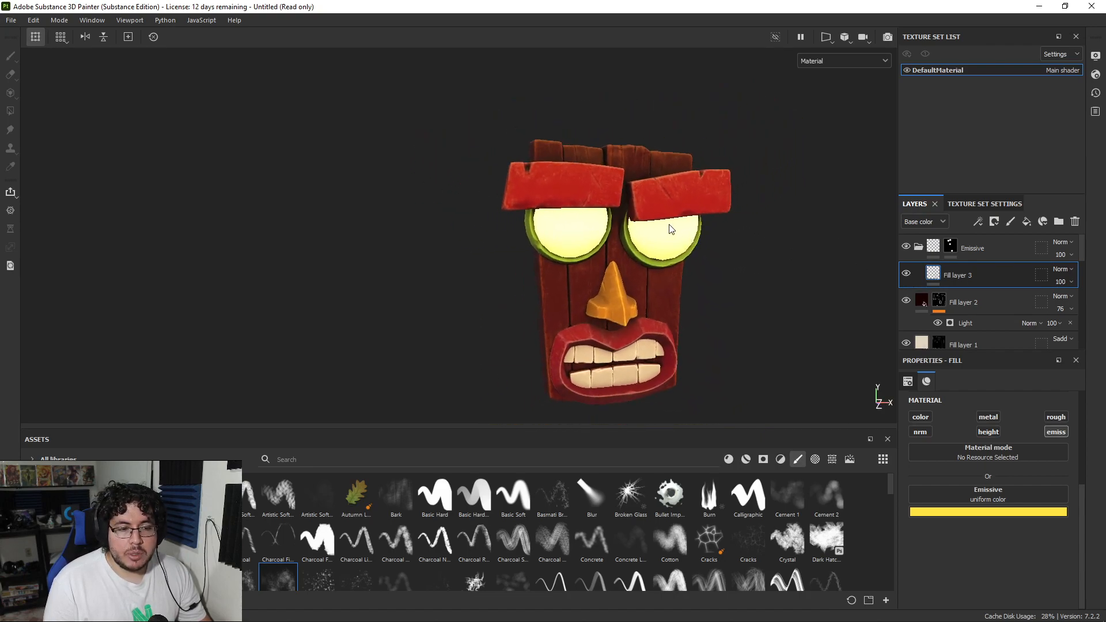
Step: Preview the glowing eyes in an Iray render with the environment exposure lowered to -6.88, and return to painting mode
{"action": "left_click", "coordinate": [893, 37]}
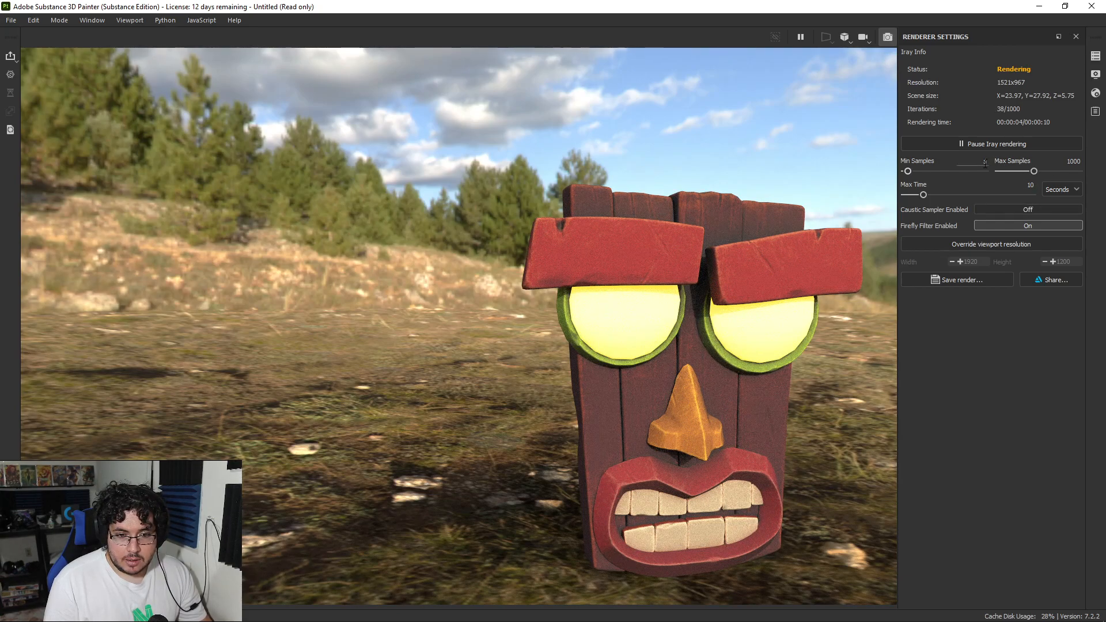
{"action": "left_click", "coordinate": [1096, 74]}
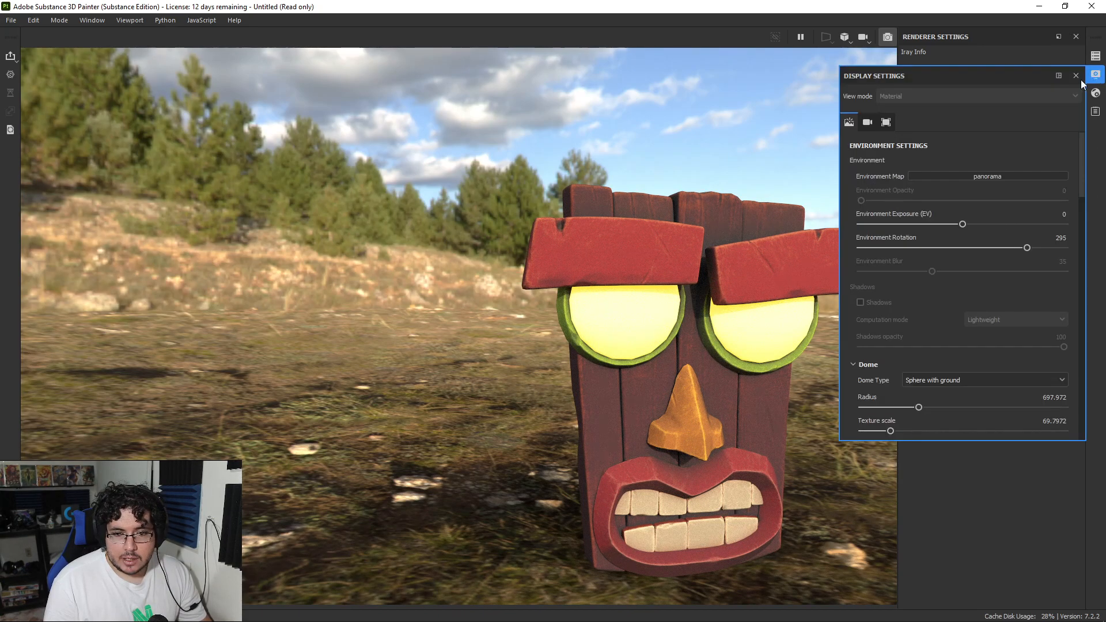
{"action": "left_click_drag", "start_coordinate": [963, 224], "coordinate": [893, 224]}
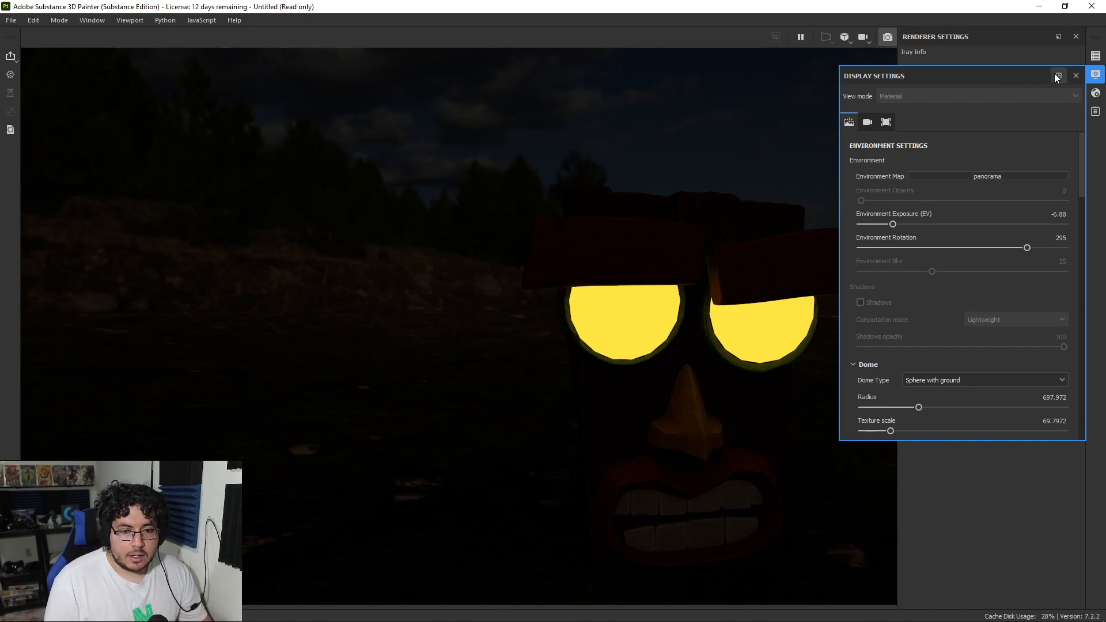
{"action": "left_click", "coordinate": [1081, 75]}
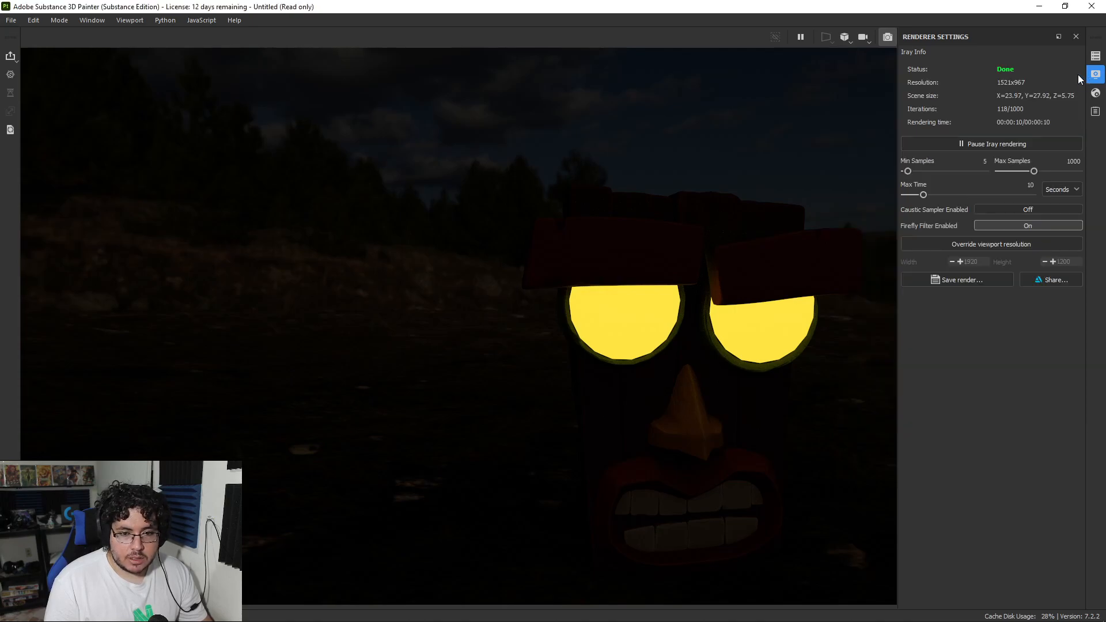
{"action": "left_click", "coordinate": [887, 37]}
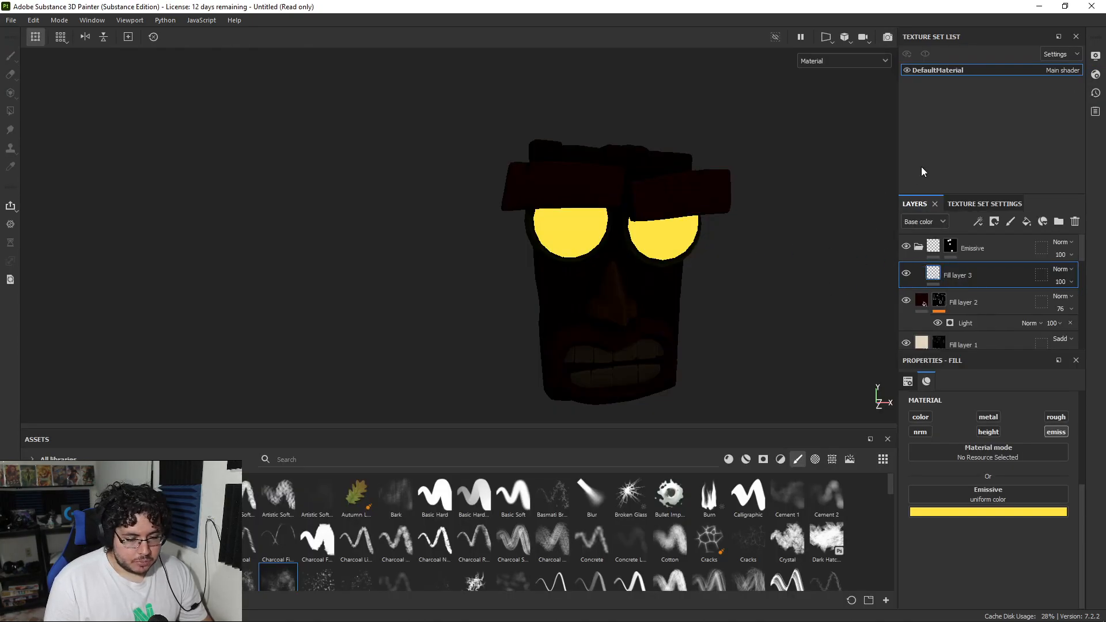
Step: Set the environment exposure to 1 in the display settings
{"action": "left_click", "coordinate": [1095, 56]}
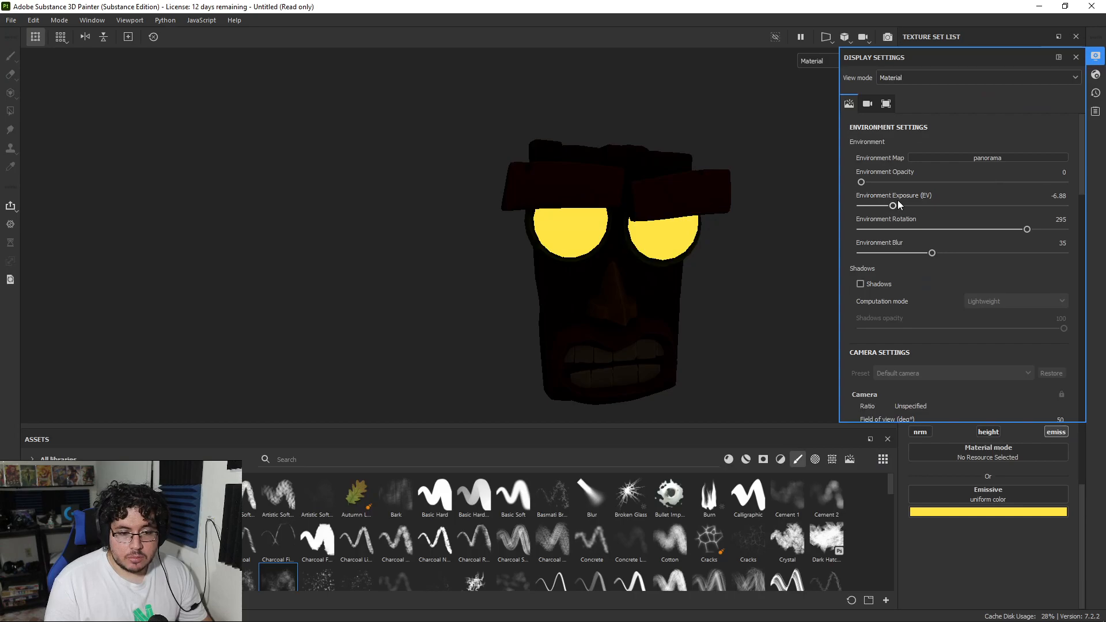
{"action": "double_click", "coordinate": [1054, 196]}
{"action": "type", "text": "1"}
{"action": "key", "text": "Return"}
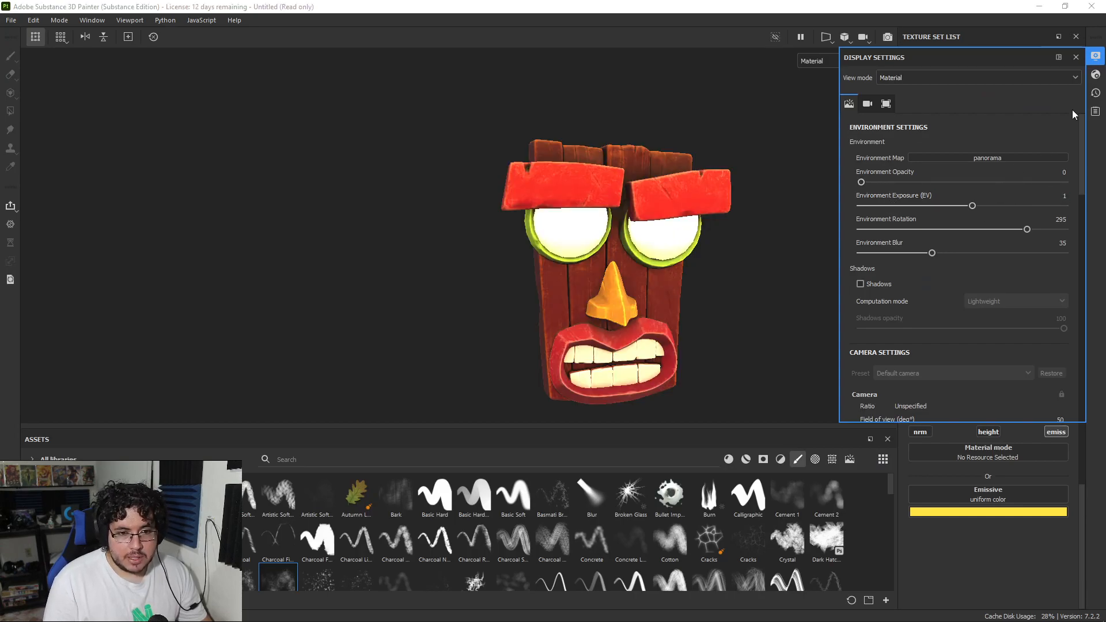
{"action": "left_click", "coordinate": [1075, 58]}
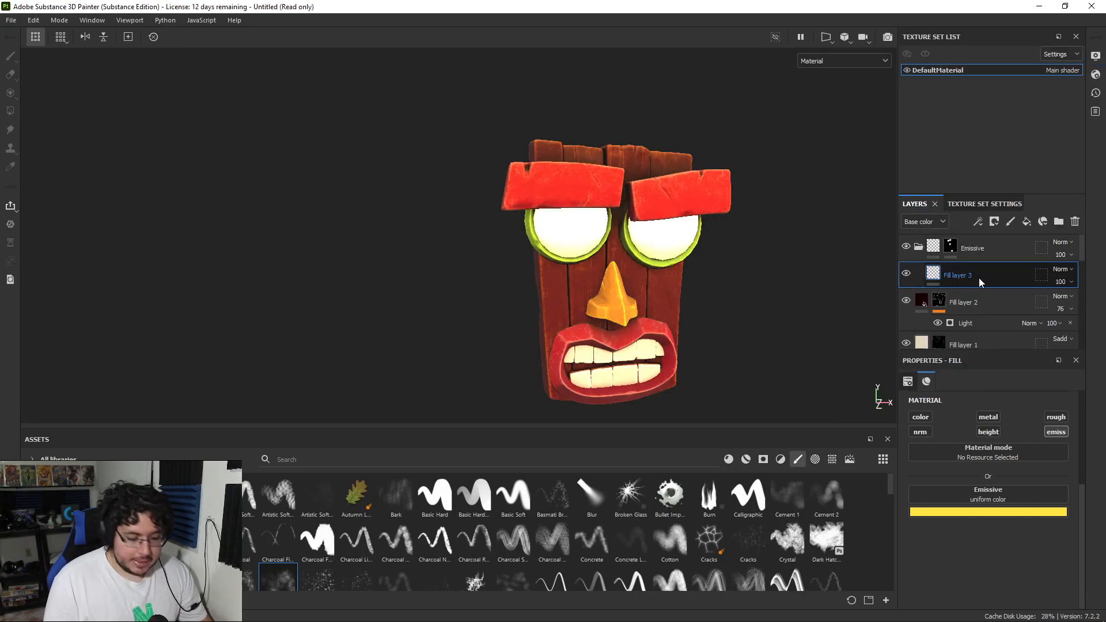
Step: Duplicate the yellow emissive fill layer and set the copy's emissive color to white
{"action": "key", "text": "ctrl+d"}
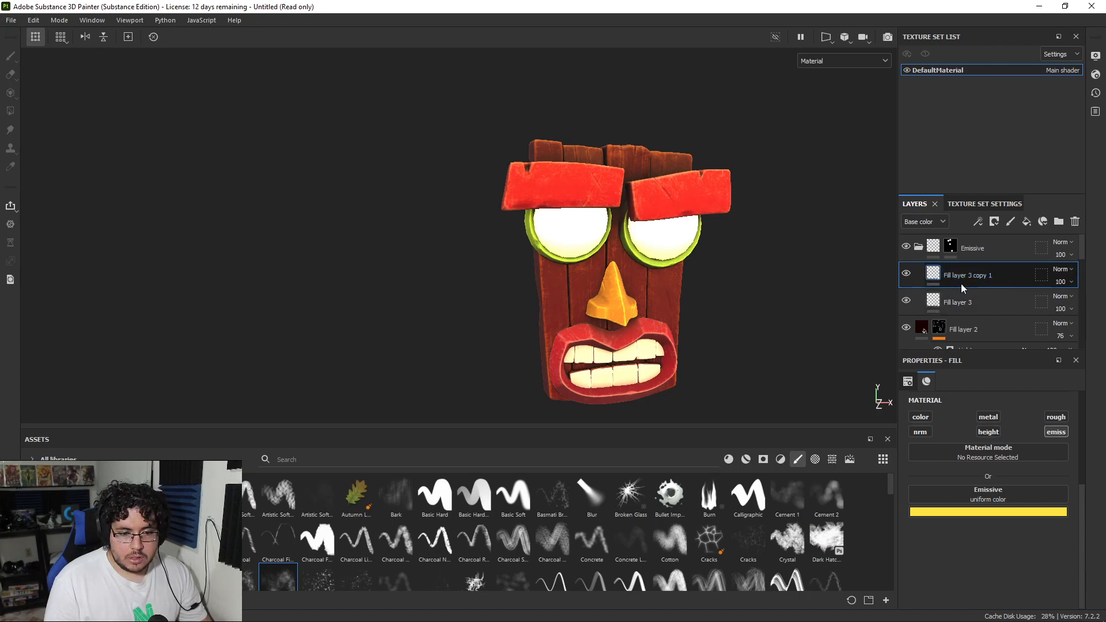
{"action": "left_click", "coordinate": [970, 512]}
{"action": "left_click_drag", "start_coordinate": [990, 417], "coordinate": [806, 352]}
{"action": "scroll", "coordinate": [657, 267], "scroll_direction": "up", "scroll_amount": 3}
Step: Add a black mask to the white emissive copy and paint soft white centers into both eyes with the Basic Soft brush at size 42.87
{"action": "right_click", "coordinate": [972, 275]}
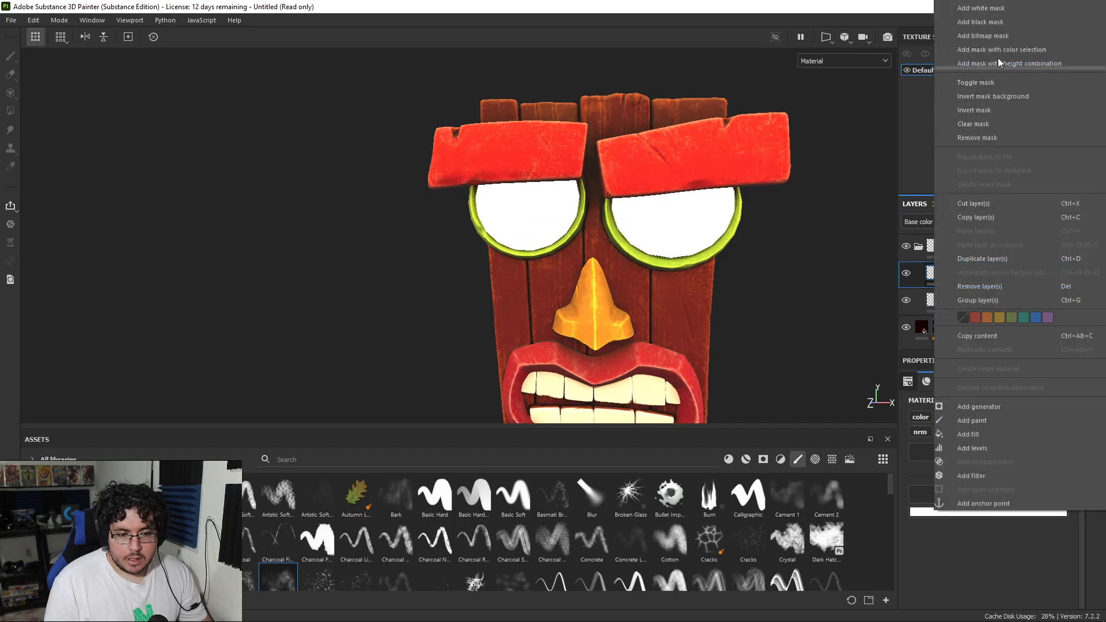
{"action": "left_click", "coordinate": [996, 23]}
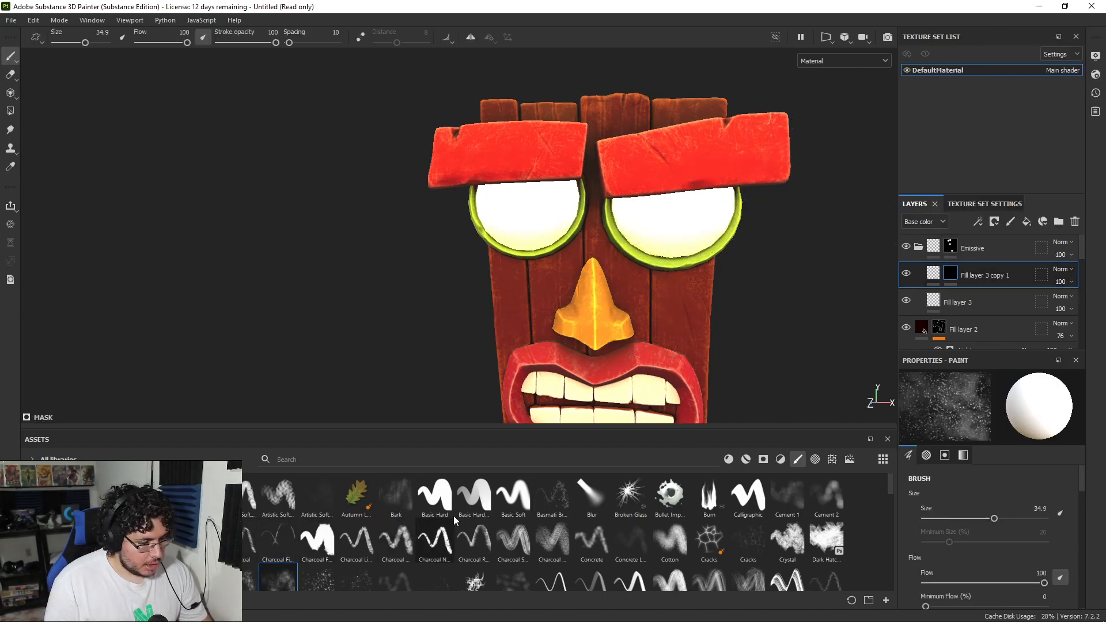
{"action": "left_click", "coordinate": [505, 507]}
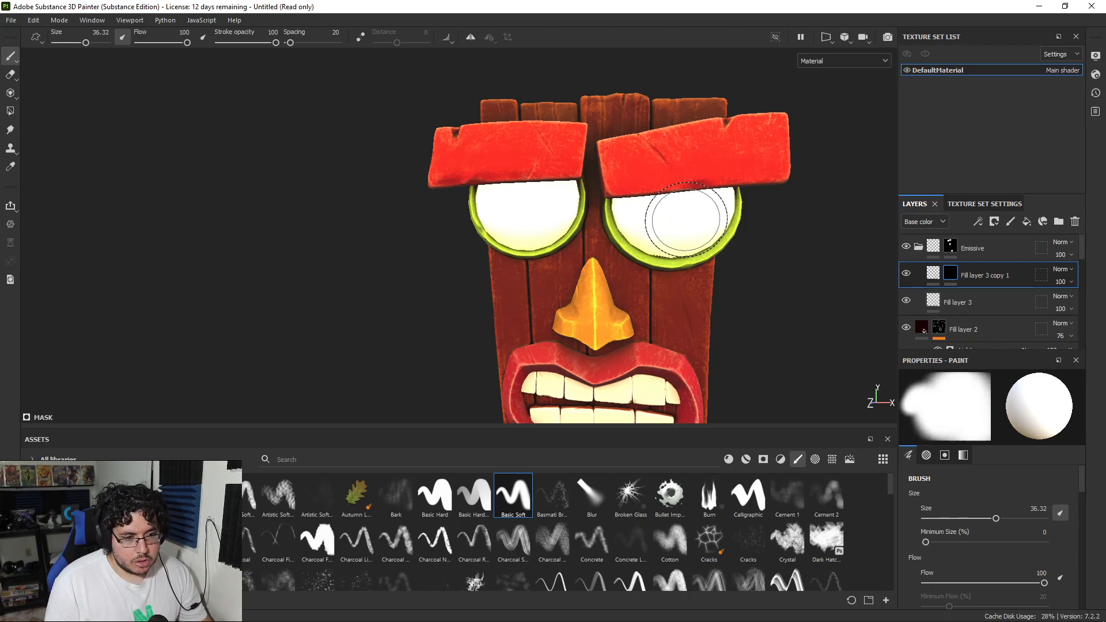
{"action": "right_click_drag", "start_coordinate": [674, 206], "coordinate": [682, 206], "text": "ctrl"}
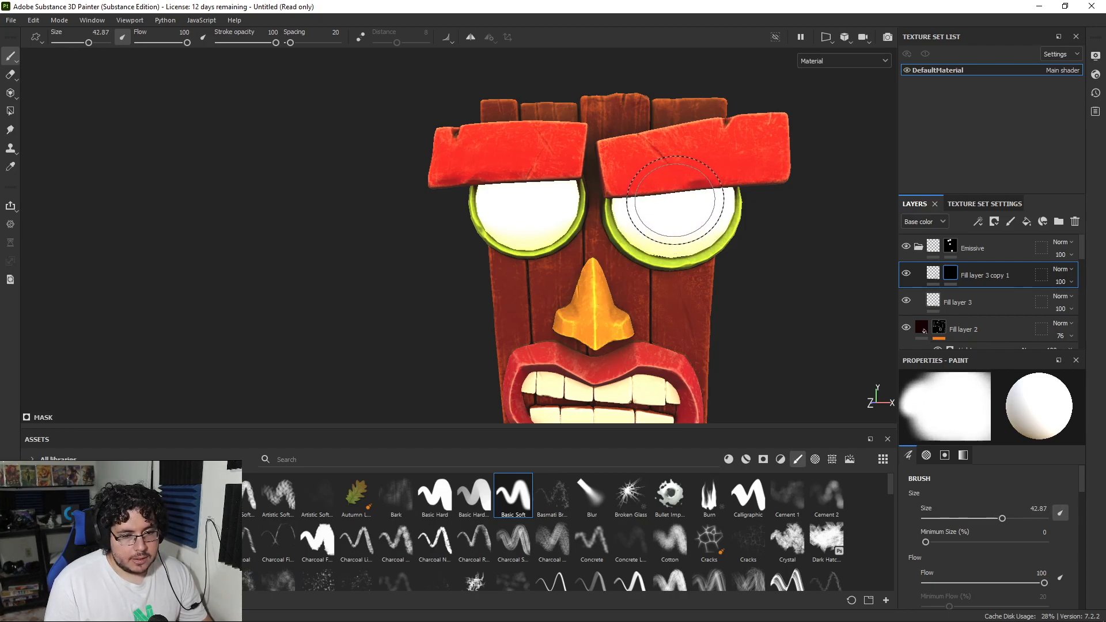
{"action": "left_click", "coordinate": [906, 300]}
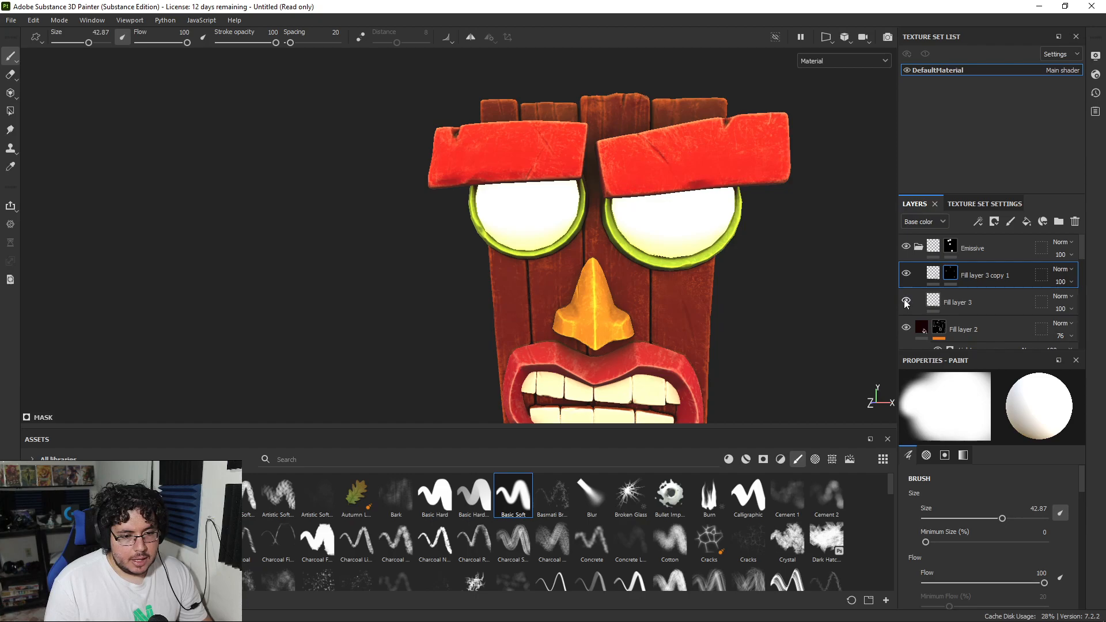
{"action": "left_click", "coordinate": [906, 300]}
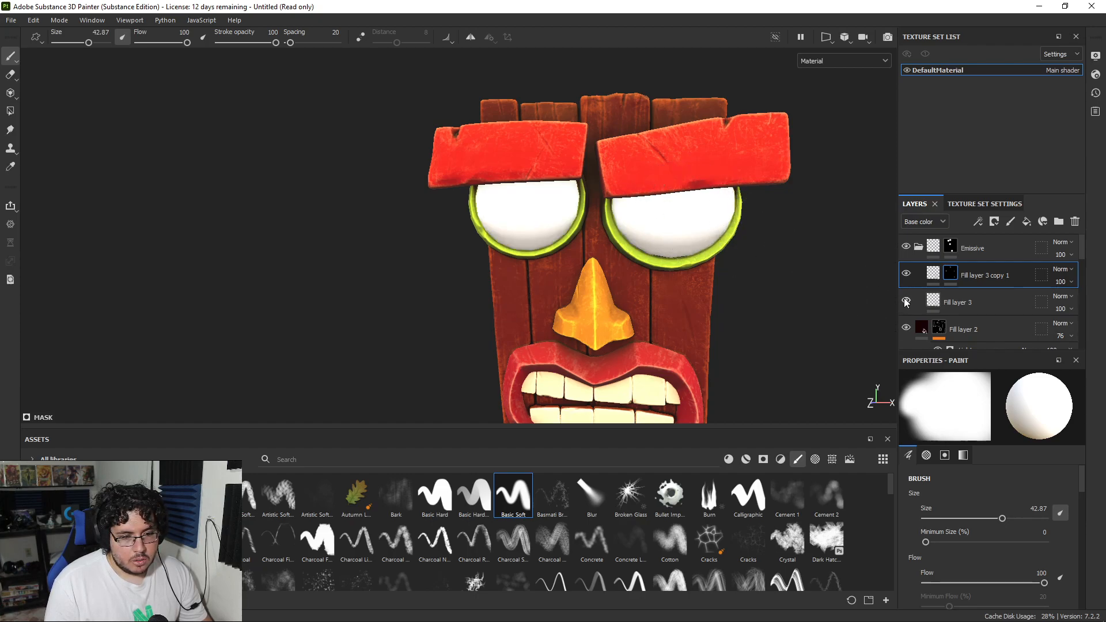
{"action": "left_click", "coordinate": [949, 274]}
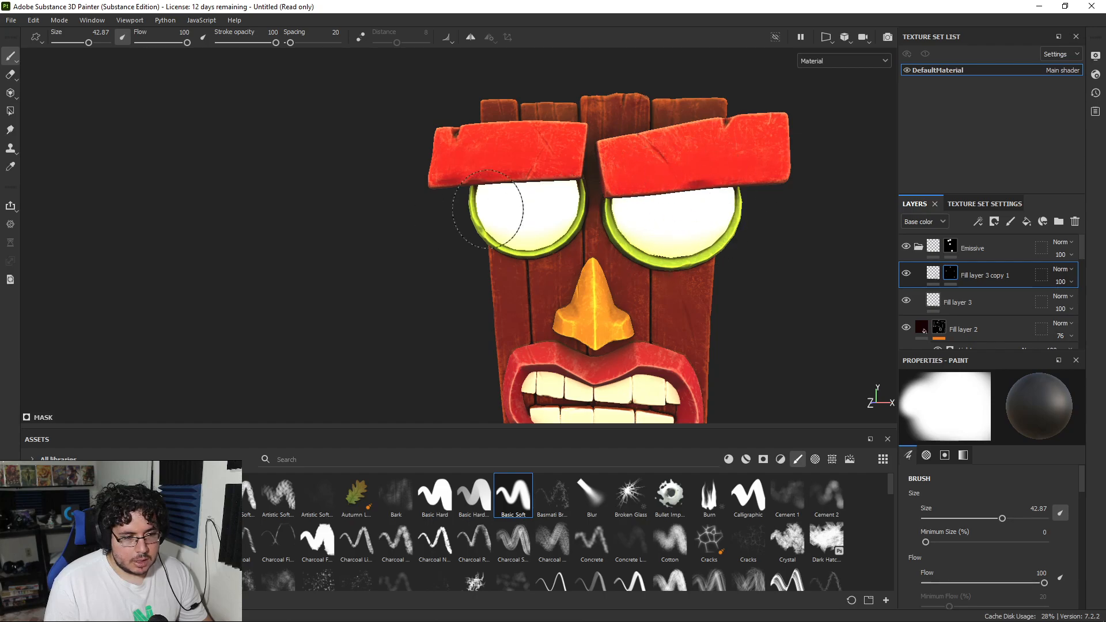
{"action": "key", "text": "x"}
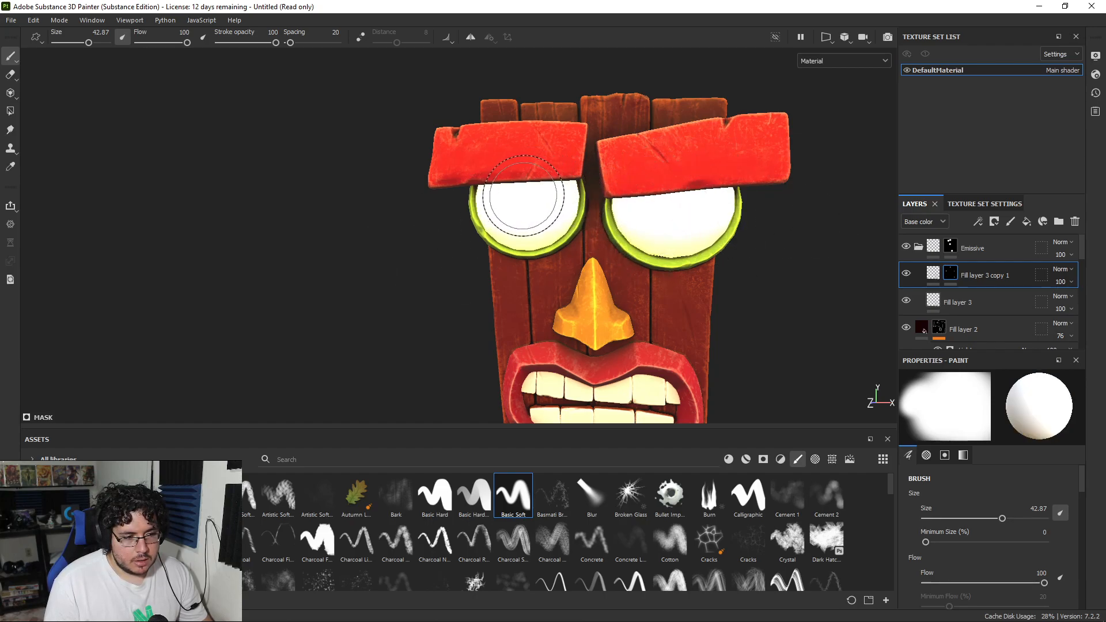
Step: Lower the environment exposure to -5.11 and check the white-to-yellow gradient of the eyes in the dark
{"action": "left_click", "coordinate": [1094, 56]}
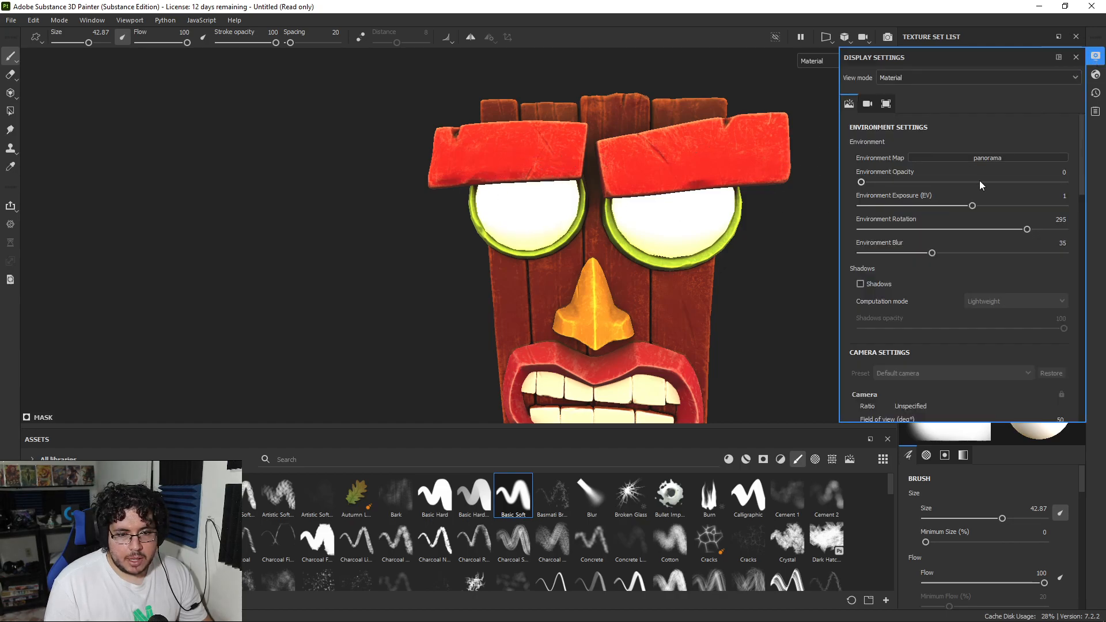
{"action": "left_click_drag", "start_coordinate": [972, 206], "coordinate": [910, 206]}
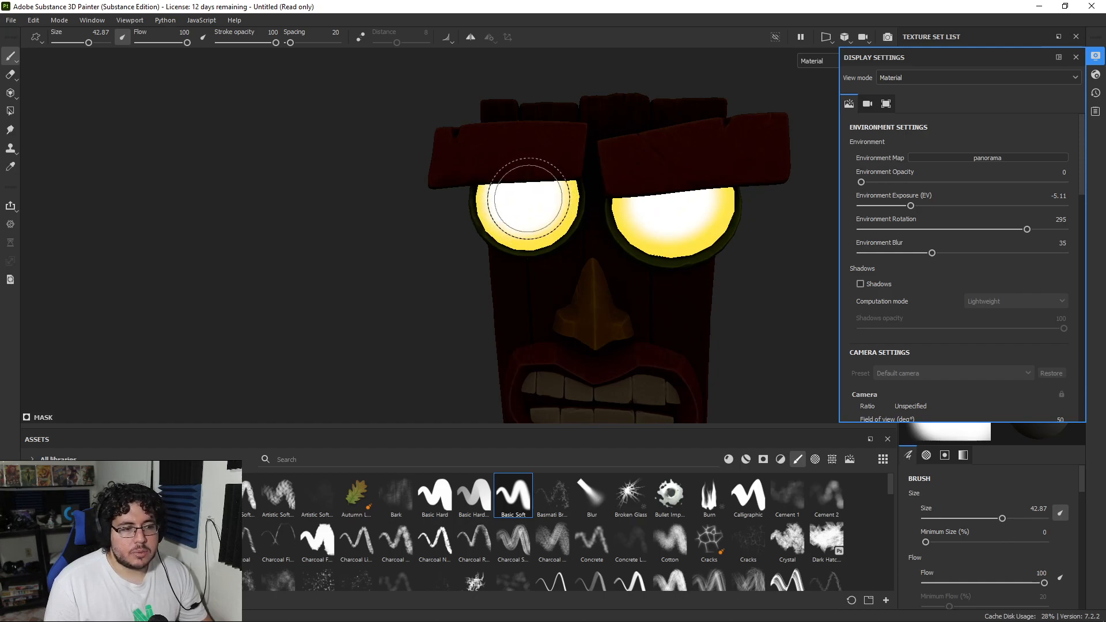
{"action": "mouse_move", "coordinate": [752, 239]}
{"action": "left_mouse_down", "text": "alt"}
{"action": "mouse_move", "coordinate": [837, 263]}
{"action": "mouse_move", "coordinate": [797, 254]}
{"action": "left_mouse_up", "text": "alt"}
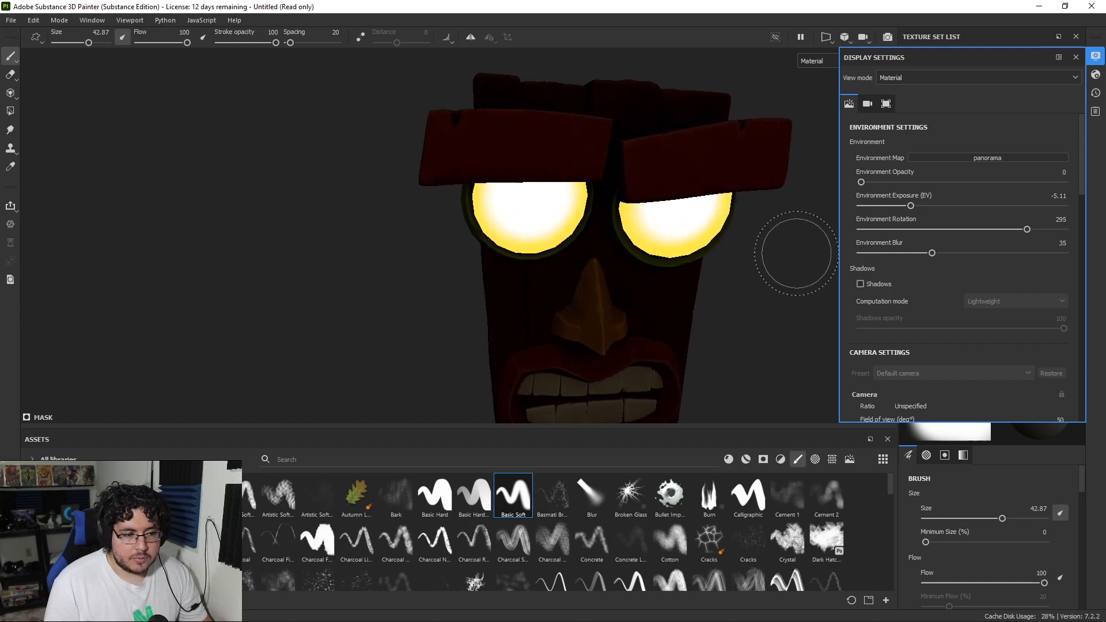
{"action": "left_click", "coordinate": [1075, 57]}
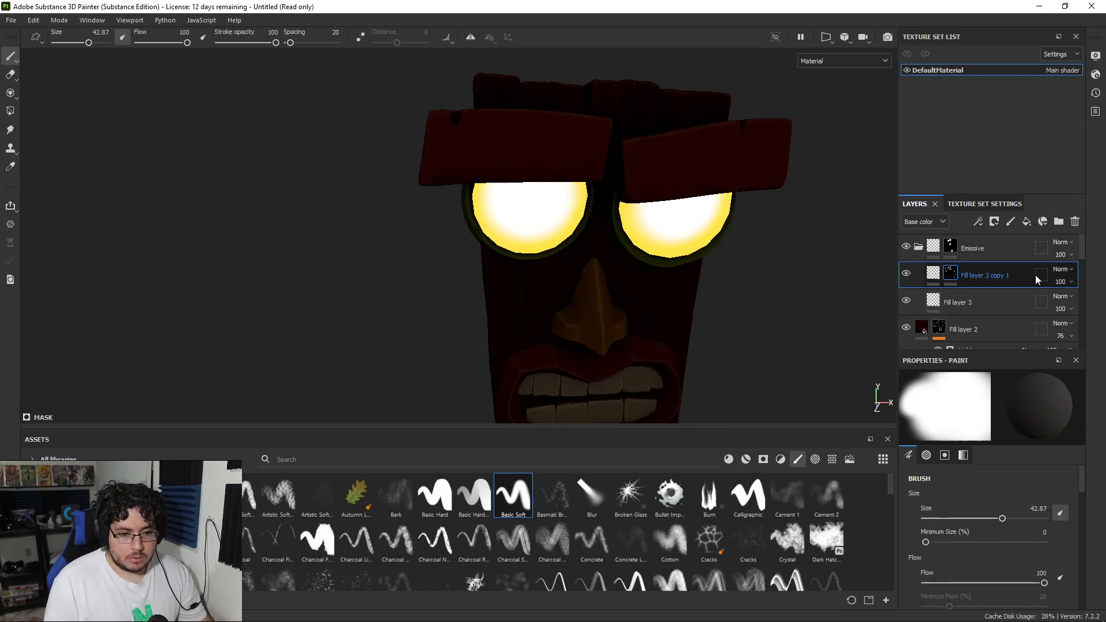
{"action": "left_click", "coordinate": [1060, 282]}
{"action": "left_click_drag", "start_coordinate": [1093, 301], "coordinate": [1090, 305]}
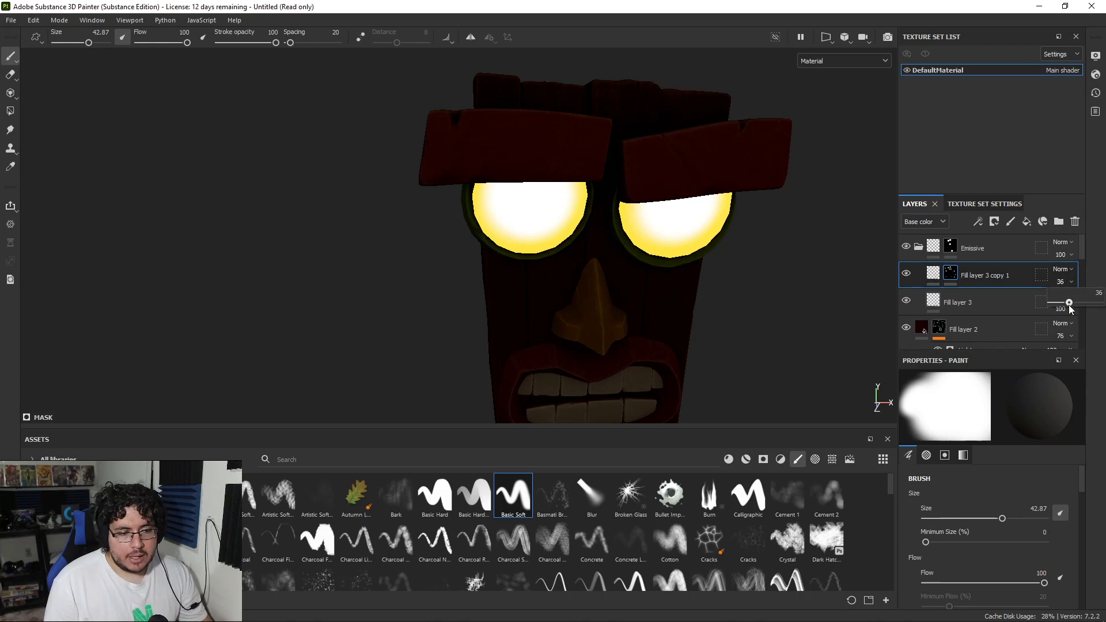
{"action": "key", "text": "ctrl+z"}
Step: Show the layer stack's Emissive channel and set the white fill copy's opacity to 63
{"action": "left_click", "coordinate": [935, 223]}
{"action": "left_click", "coordinate": [916, 294]}
{"action": "left_click", "coordinate": [1060, 282]}
{"action": "left_click_drag", "start_coordinate": [1094, 303], "coordinate": [1093, 304]}
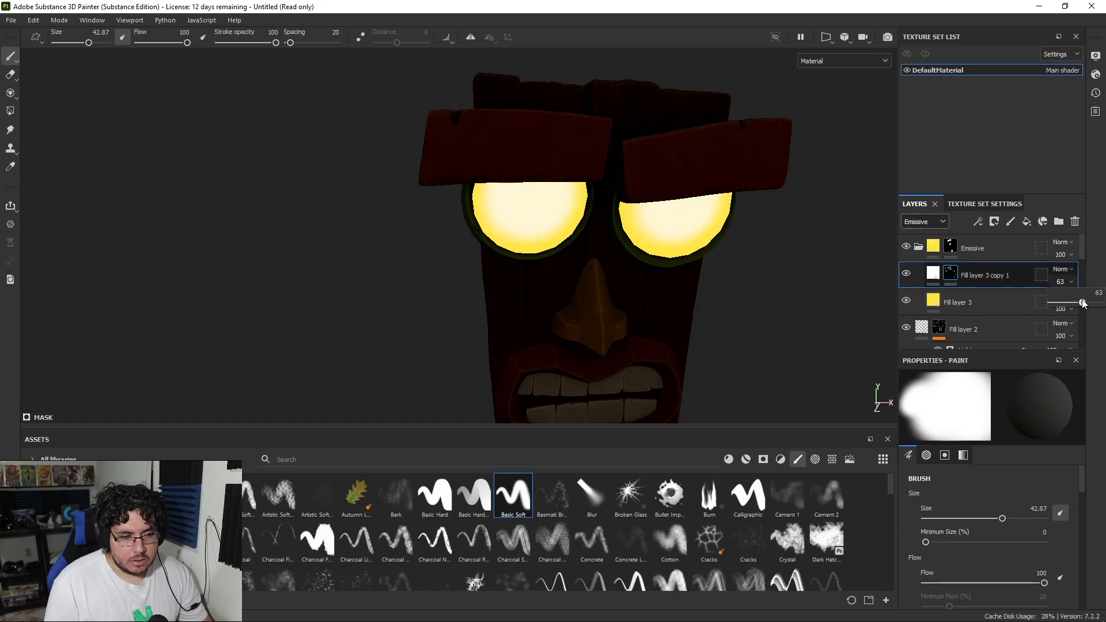
{"action": "left_click_drag", "start_coordinate": [745, 238], "coordinate": [685, 223], "text": "alt"}
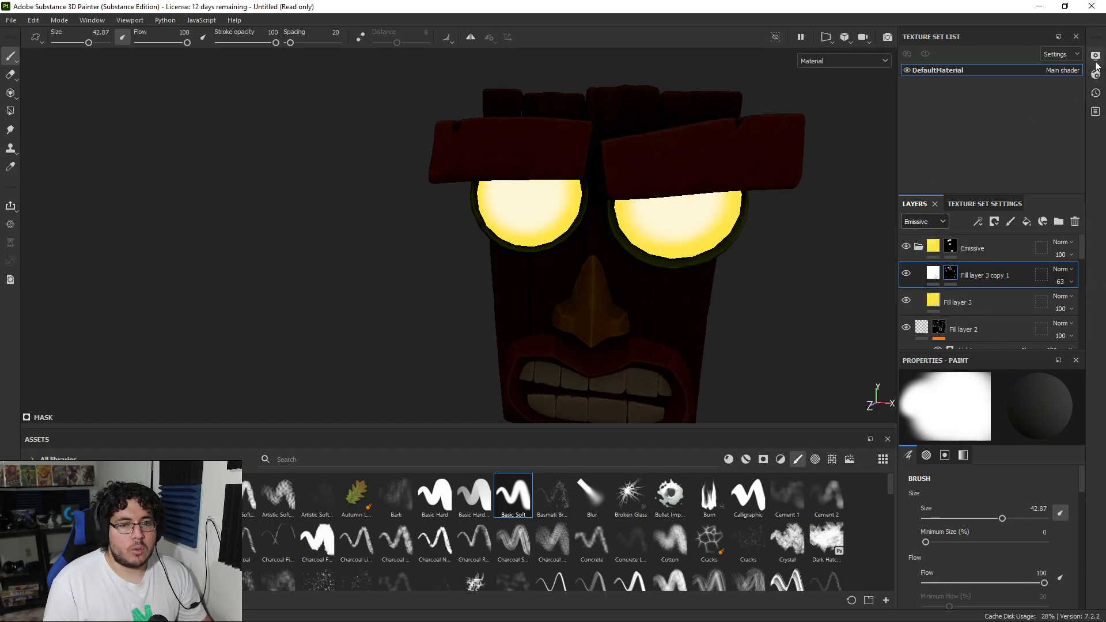
Step: Raise the environment exposure to 0.51 in the display settings
{"action": "left_click", "coordinate": [1095, 56]}
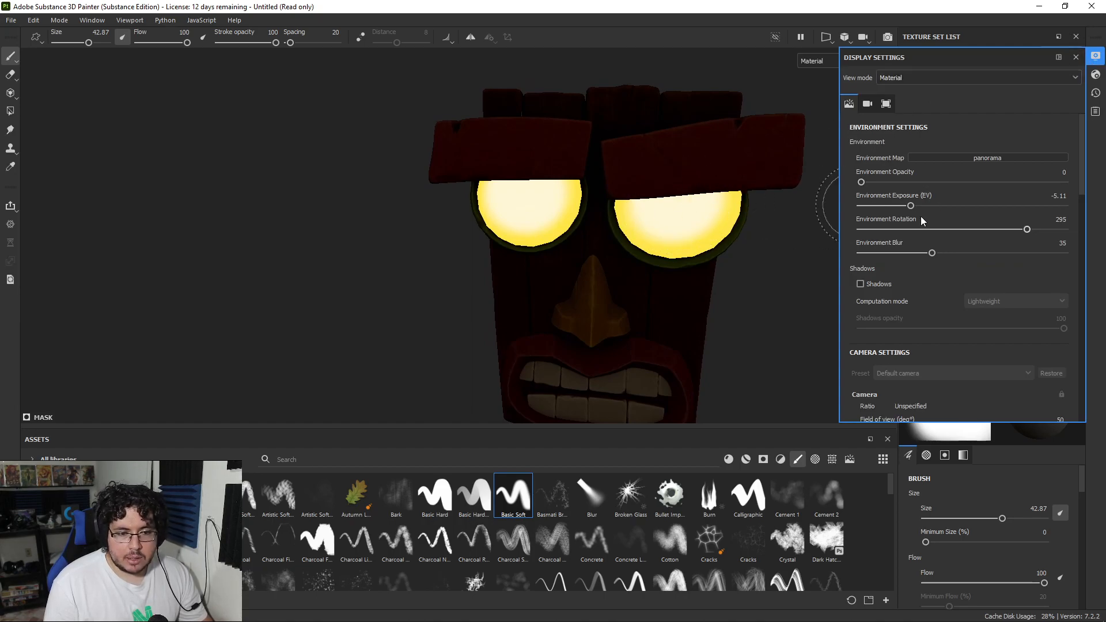
{"action": "left_click_drag", "start_coordinate": [914, 207], "coordinate": [954, 203]}
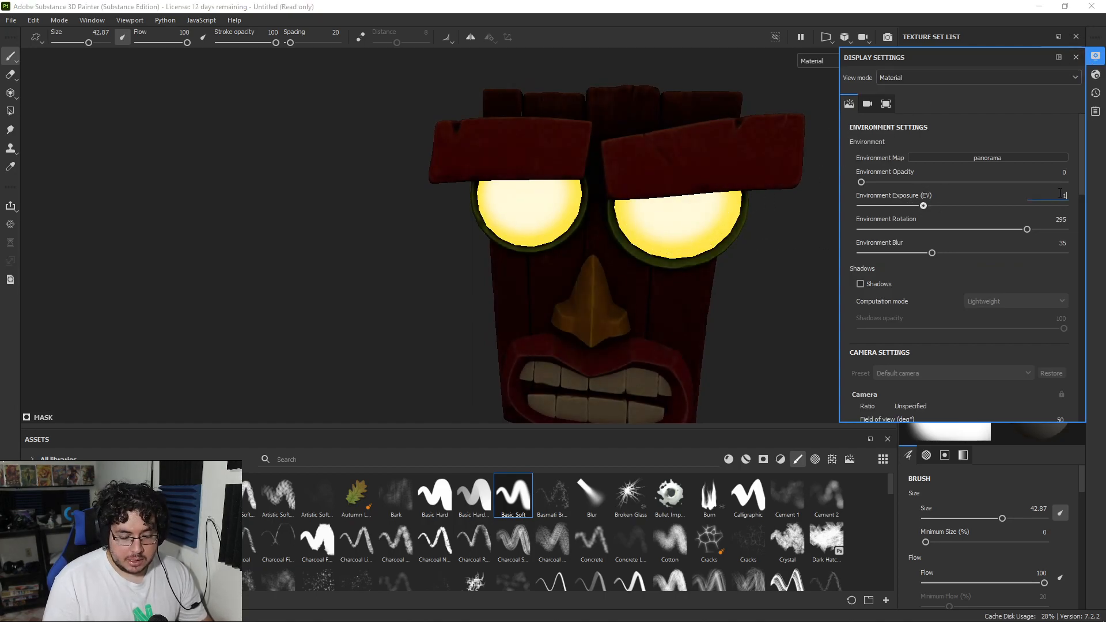
{"action": "key", "text": "Return"}
{"action": "right_click_drag", "start_coordinate": [599, 196], "coordinate": [404, 219], "text": "alt"}
{"action": "left_click_drag", "start_coordinate": [599, 226], "coordinate": [552, 246], "text": "alt"}
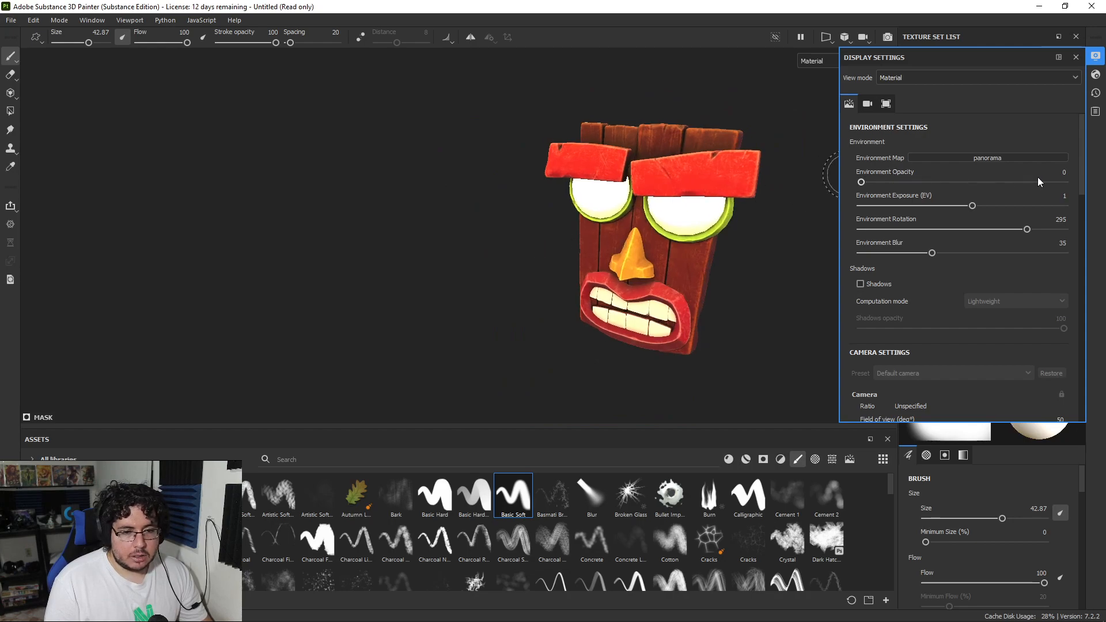
{"action": "mouse_move", "coordinate": [974, 207]}
{"action": "left_mouse_down"}
{"action": "mouse_move", "coordinate": [933, 203]}
{"action": "mouse_move", "coordinate": [979, 202]}
{"action": "mouse_move", "coordinate": [968, 203]}
{"action": "left_mouse_up"}
{"action": "left_click_drag", "start_coordinate": [721, 242], "coordinate": [793, 255], "text": "alt"}
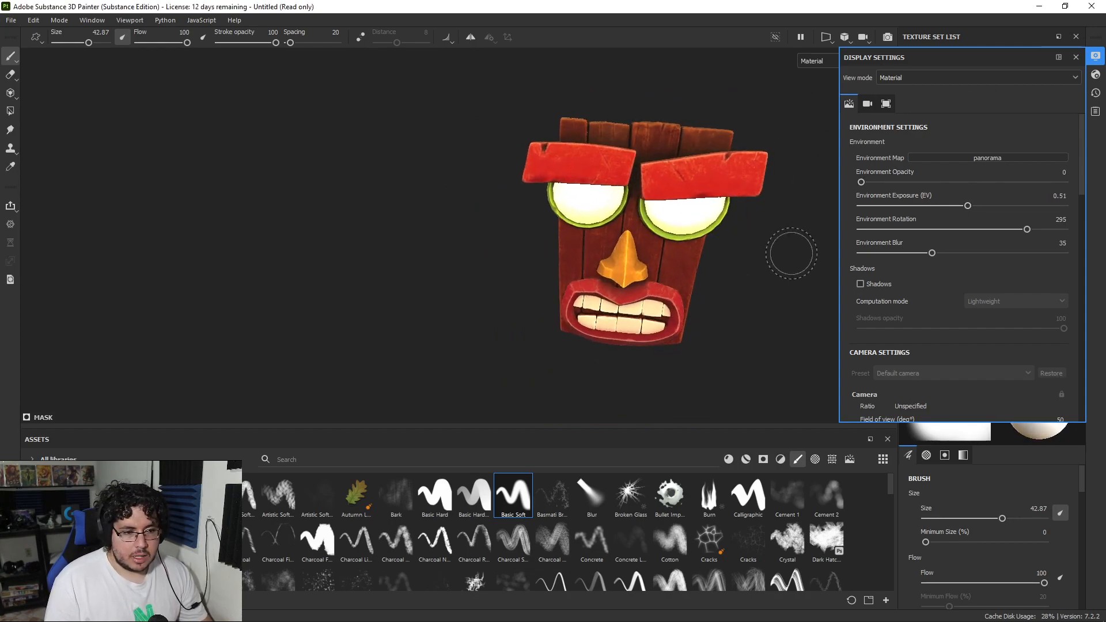
{"action": "right_click_drag", "start_coordinate": [775, 236], "coordinate": [910, 182], "text": "alt"}
{"action": "left_click", "coordinate": [1095, 56]}
Step: Examine the mask and its glowing eyes from several angles
{"action": "left_click_drag", "start_coordinate": [777, 228], "coordinate": [802, 296], "text": "alt"}
{"action": "right_click_drag", "start_coordinate": [802, 296], "coordinate": [716, 267], "text": "alt"}
{"action": "left_click_drag", "start_coordinate": [716, 267], "coordinate": [734, 237], "text": "alt"}
{"action": "mouse_move", "coordinate": [734, 237]}
{"action": "right_mouse_down", "text": "alt"}
{"action": "mouse_move", "coordinate": [674, 280]}
{"action": "mouse_move", "coordinate": [716, 254]}
{"action": "right_mouse_up", "text": "alt"}
{"action": "right_click_drag", "start_coordinate": [494, 226], "coordinate": [573, 207], "text": "alt"}
{"action": "left_click_drag", "start_coordinate": [572, 207], "coordinate": [601, 191], "text": "alt"}
{"action": "right_click_drag", "start_coordinate": [602, 191], "coordinate": [486, 182], "text": "alt"}
{"action": "left_click_drag", "start_coordinate": [487, 181], "coordinate": [524, 212], "text": "alt"}
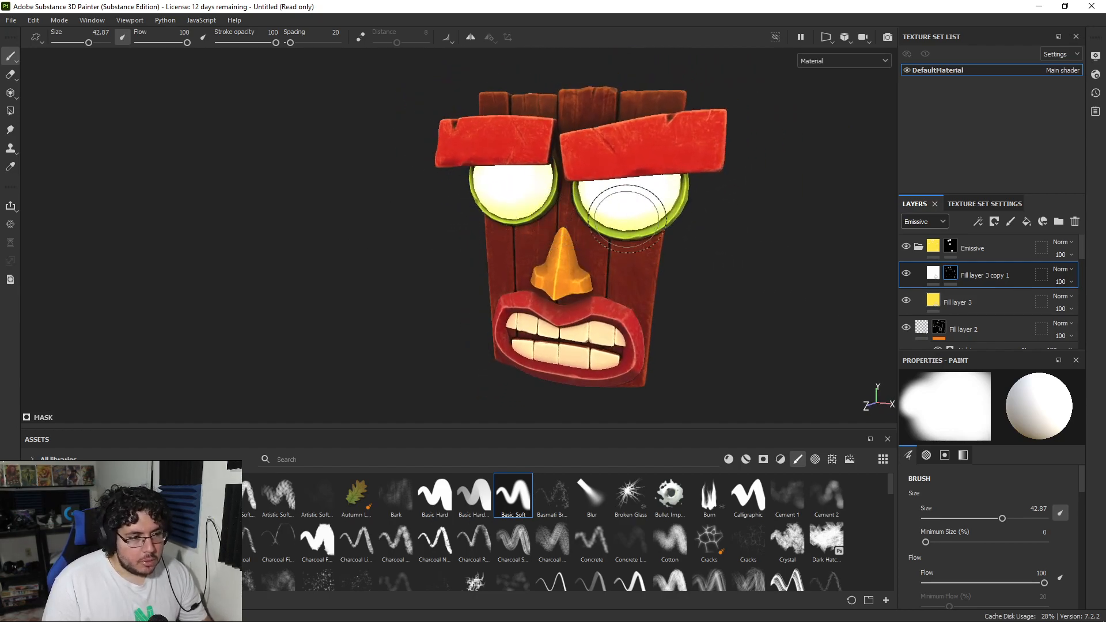
Step: Collapse the Emissive folder, search the material assets for "wood" and add Wood Rough as the topmost layer
{"action": "left_click", "coordinate": [918, 246]}
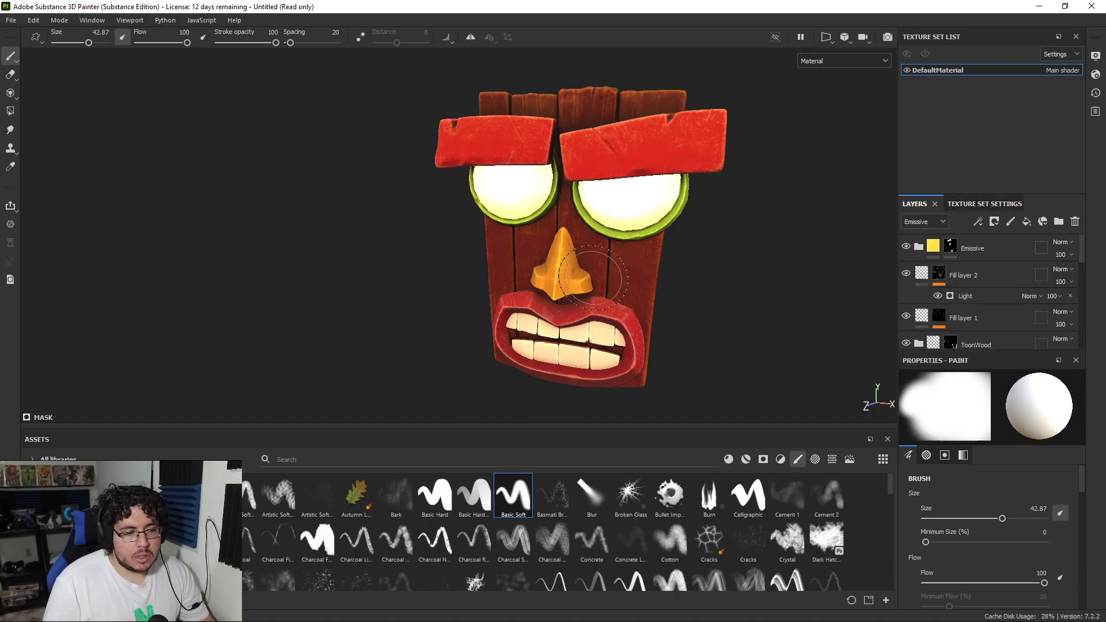
{"action": "left_click", "coordinate": [481, 456]}
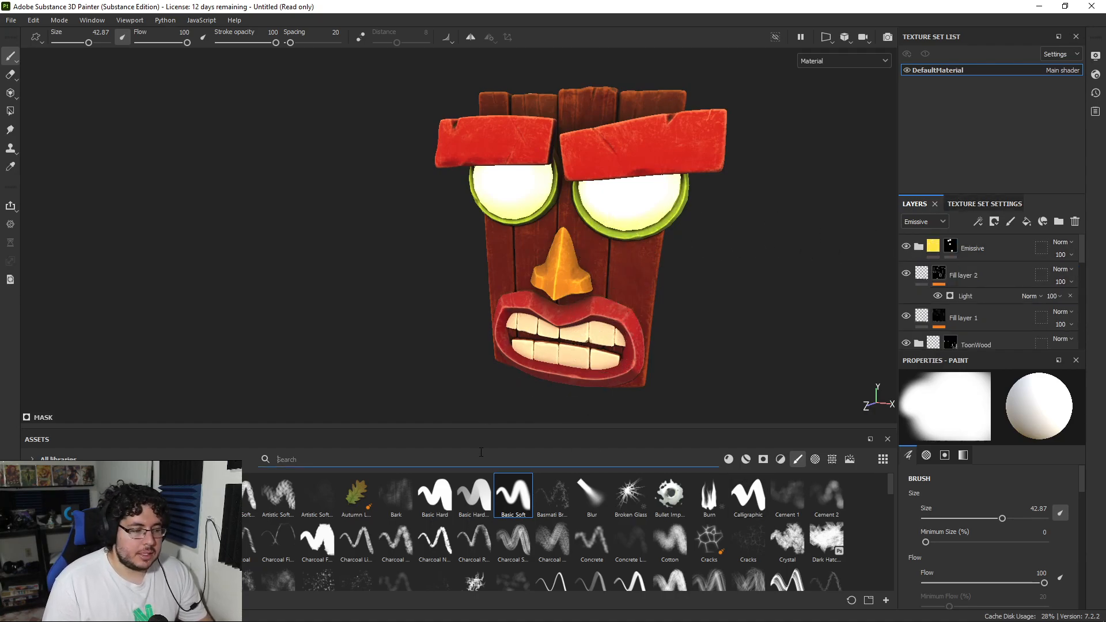
{"action": "type", "text": "wood"}
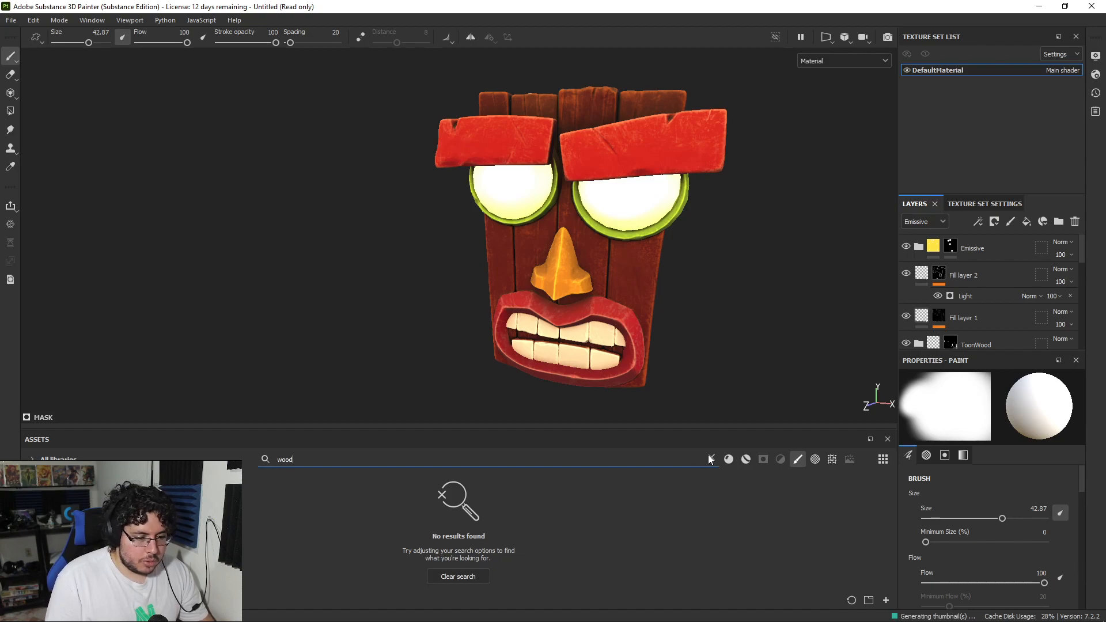
{"action": "left_click", "coordinate": [729, 459]}
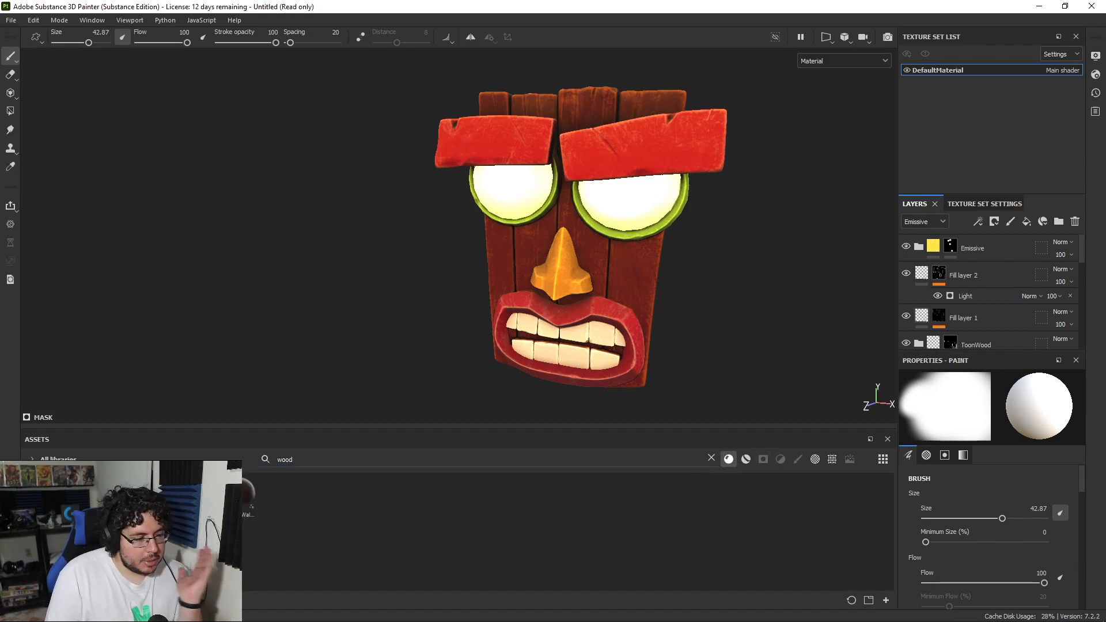
{"action": "mouse_move", "coordinate": [245, 494]}
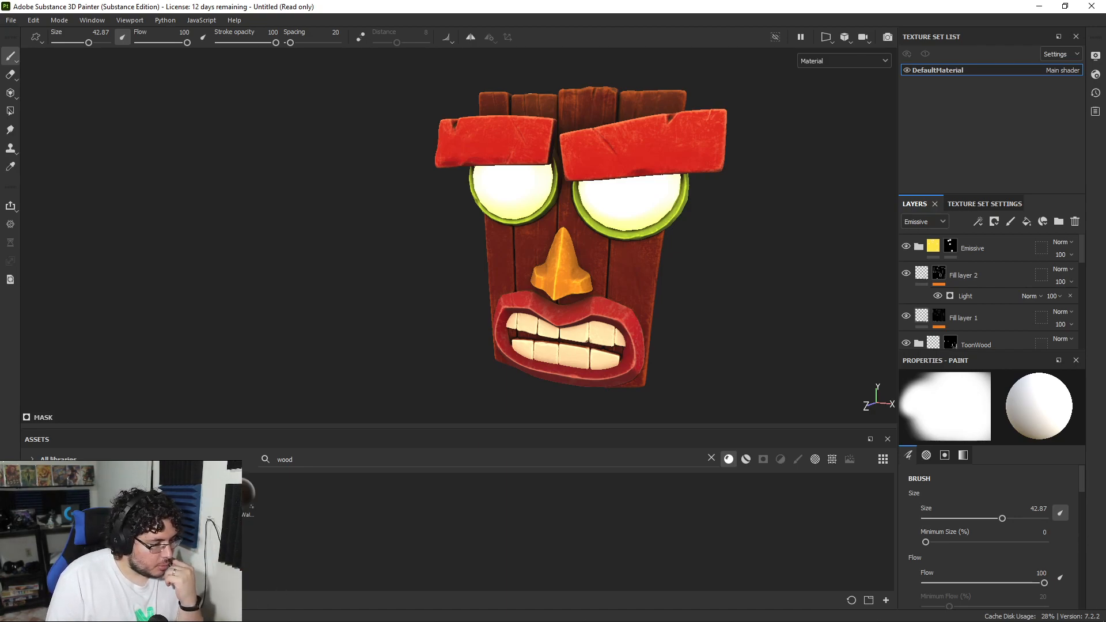
{"action": "mouse_move", "coordinate": [199, 499]}
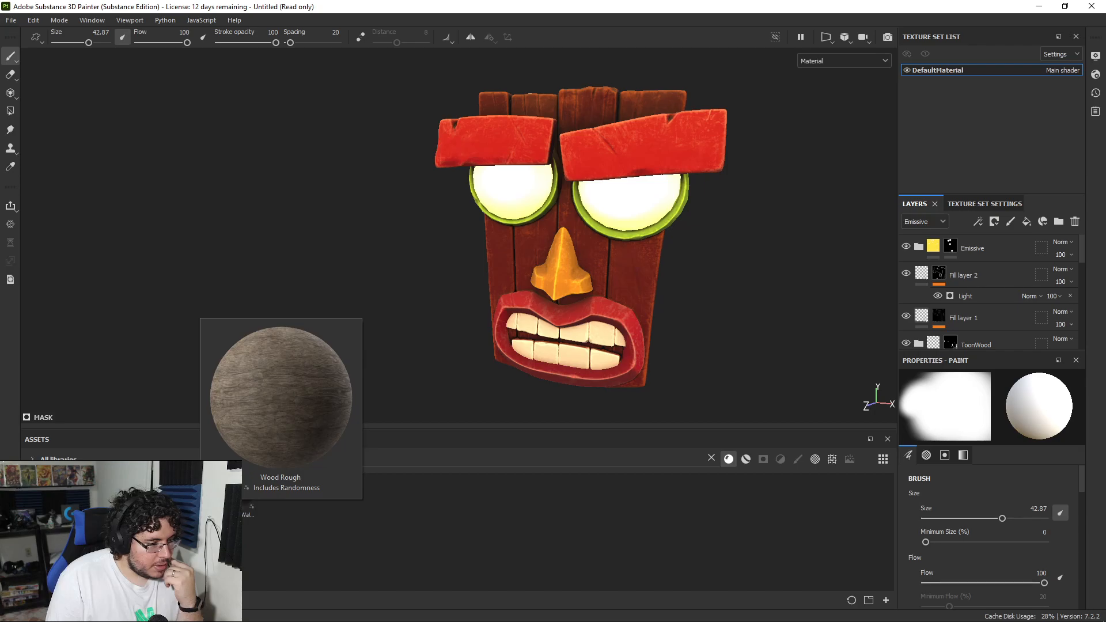
{"action": "left_click_drag", "start_coordinate": [238, 494], "coordinate": [967, 235]}
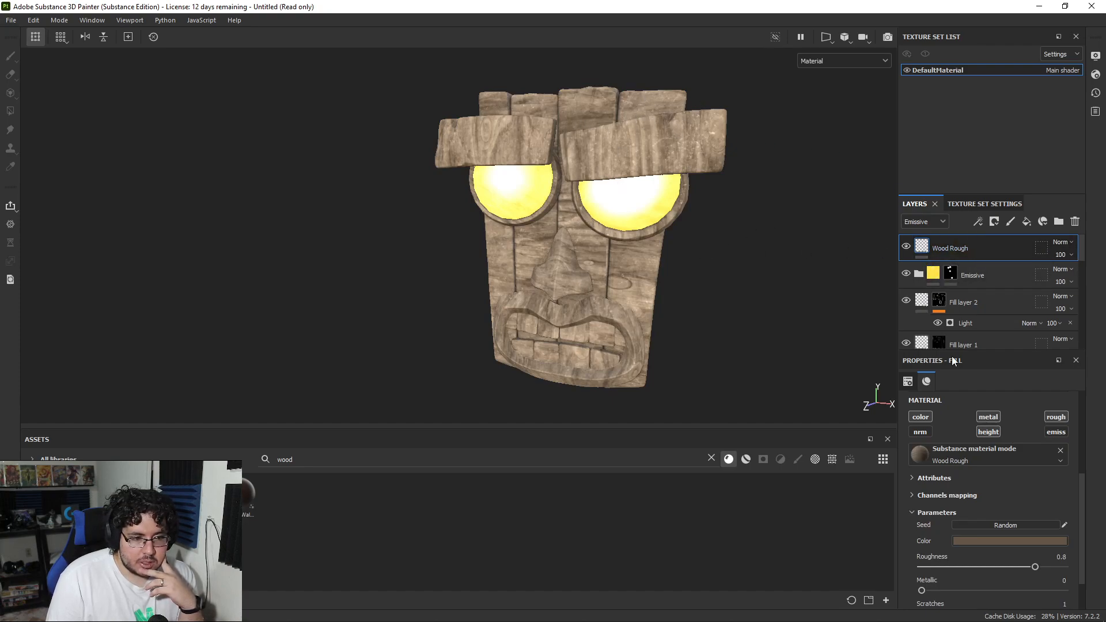
Step: Rotate the Wood Rough fill by 90 degrees and leave only its color channel enabled
{"action": "scroll", "coordinate": [980, 516], "scroll_direction": "down", "scroll_amount": 1}
{"action": "scroll", "coordinate": [968, 509], "scroll_direction": "up", "scroll_amount": 4}
{"action": "left_click_drag", "start_coordinate": [949, 517], "coordinate": [1071, 514]}
{"action": "type", "text": "90"}
{"action": "key", "text": "Return"}
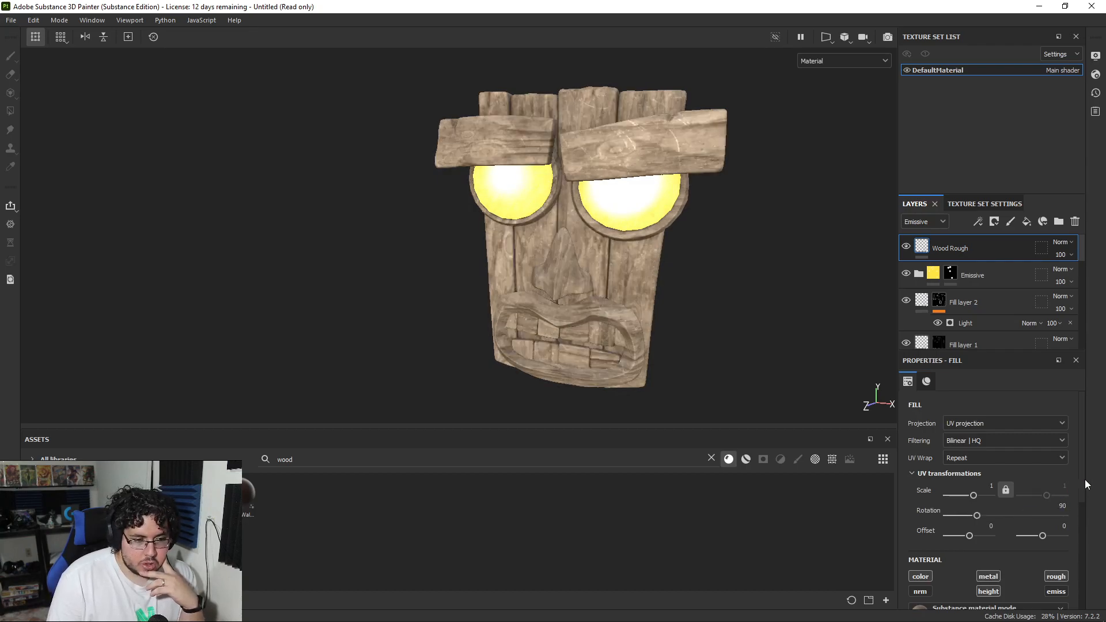
{"action": "scroll", "coordinate": [643, 141], "scroll_direction": "up", "scroll_amount": 4}
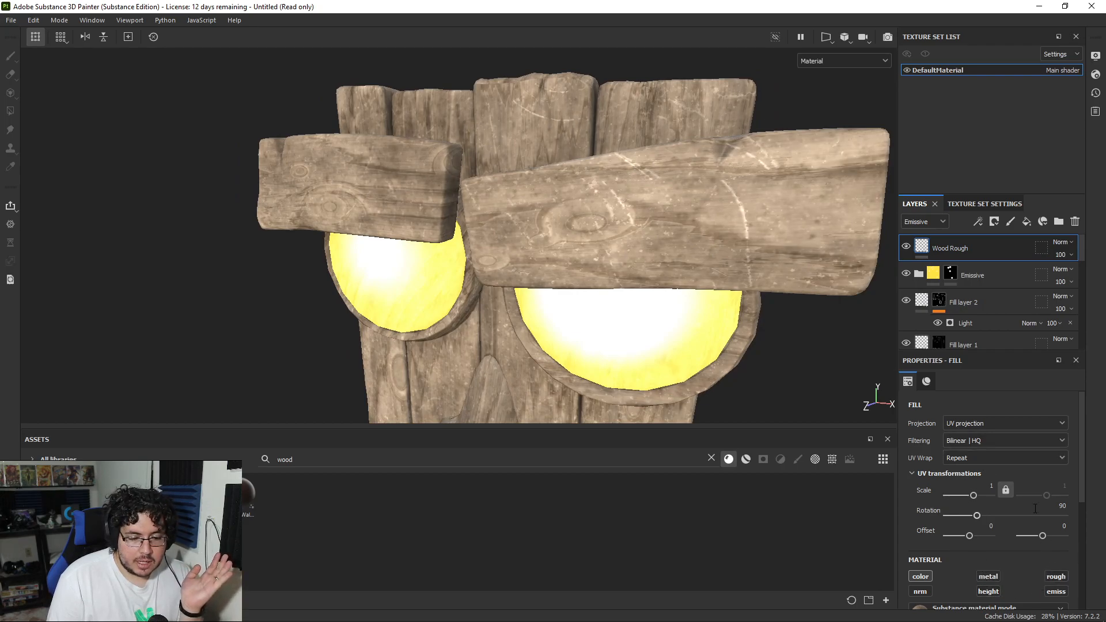
Step: Set the Wood Rough layer's opacity to 5 in the Emissive channel
{"action": "scroll", "coordinate": [730, 291], "scroll_direction": "down", "scroll_amount": 3}
{"action": "left_click", "coordinate": [1063, 255]}
{"action": "left_click_drag", "start_coordinate": [1097, 277], "coordinate": [1050, 279]}
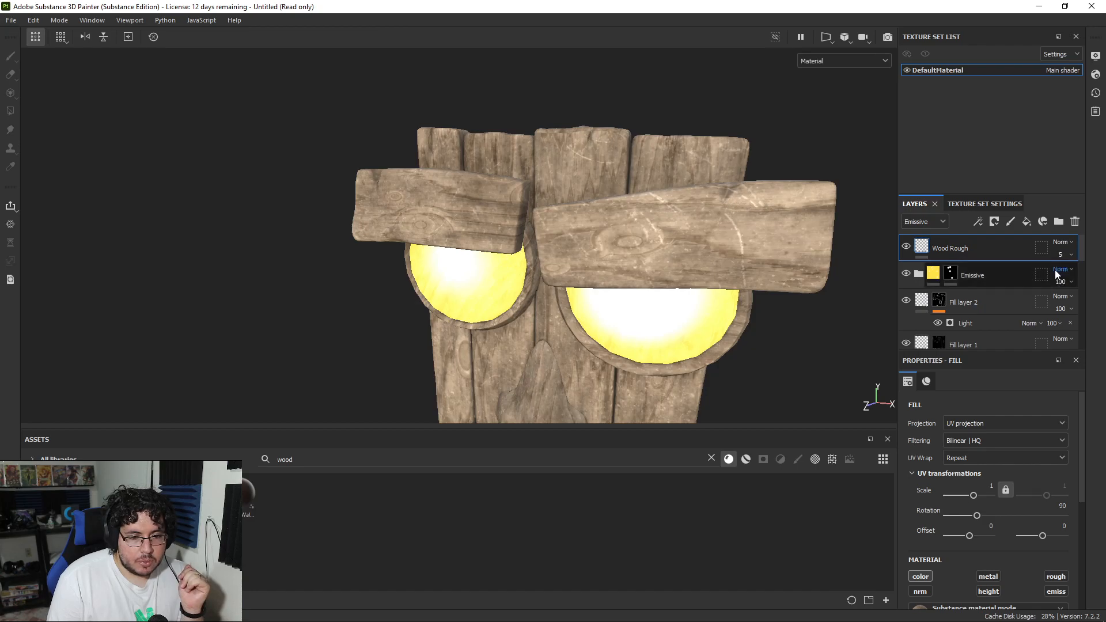
Step: In the Base color channel, reduce the Wood Rough layer's opacity to 13 and set its blending mode to Overlay
{"action": "left_click", "coordinate": [926, 221]}
{"action": "left_click", "coordinate": [931, 236]}
{"action": "left_click", "coordinate": [1063, 254]}
{"action": "left_click_drag", "start_coordinate": [1069, 279], "coordinate": [1061, 279]}
{"action": "left_click", "coordinate": [1061, 241]}
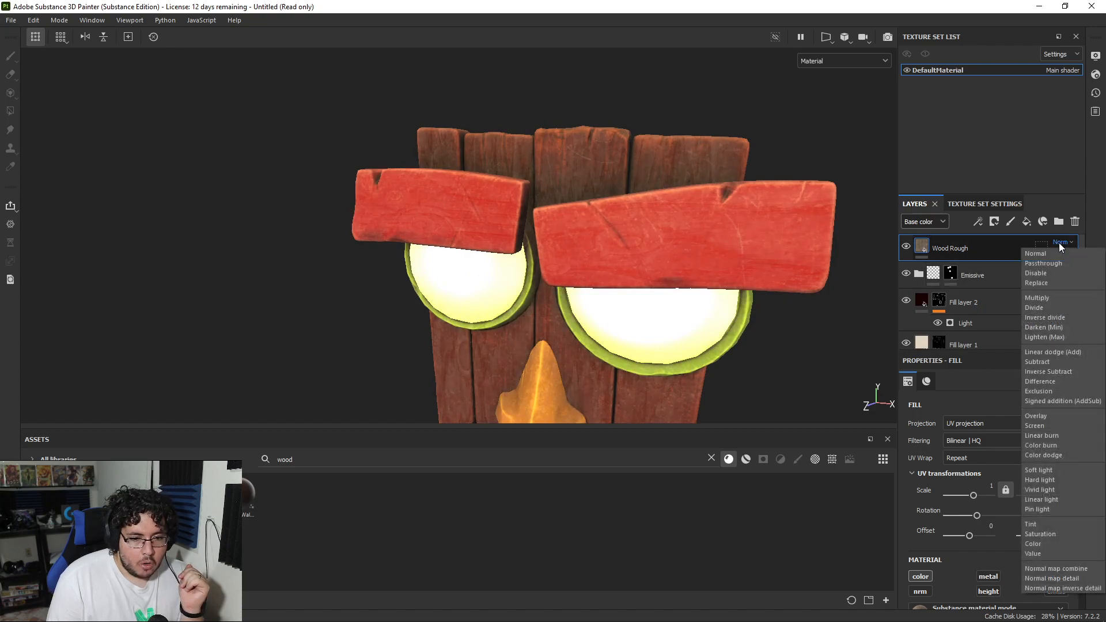
{"action": "left_click", "coordinate": [1051, 416]}
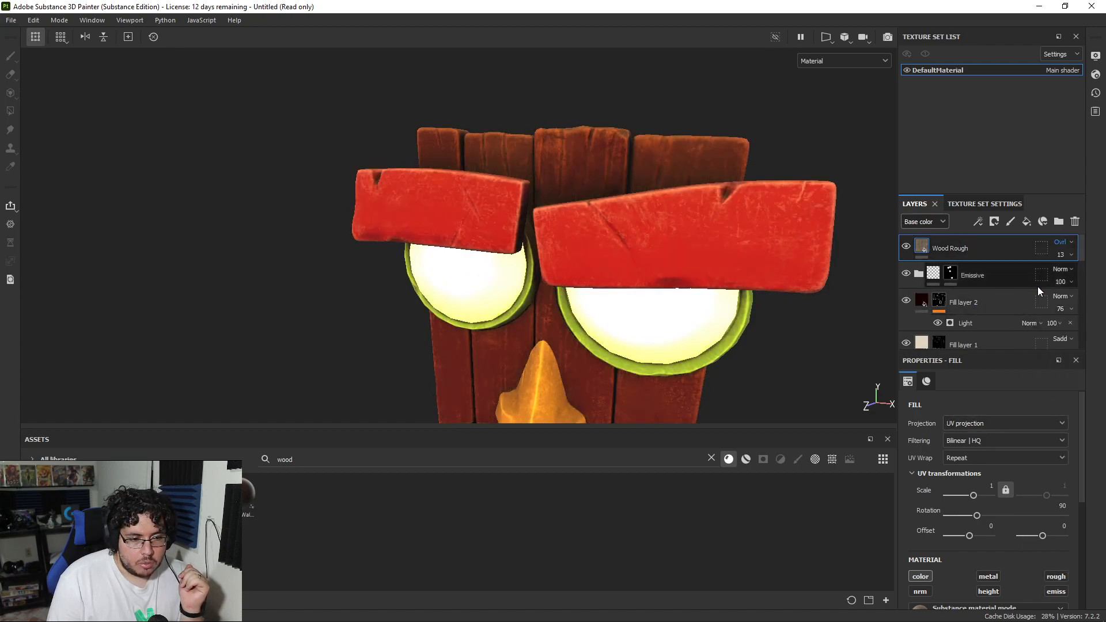
Step: Set the Wood Rough layer's Base color opacity to 67 and check the blended wood grain on the mask
{"action": "left_click", "coordinate": [1060, 254]}
{"action": "left_click_drag", "start_coordinate": [1058, 274], "coordinate": [1085, 281]}
{"action": "left_click", "coordinate": [1059, 254]}
{"action": "scroll", "coordinate": [412, 242], "scroll_direction": "down", "scroll_amount": 6}
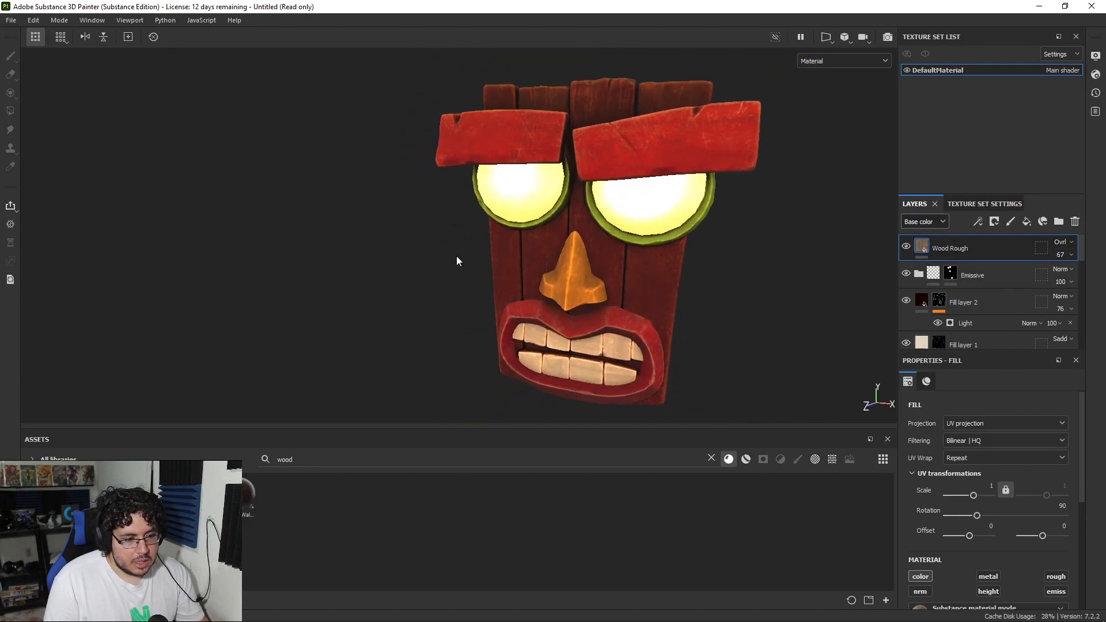
{"action": "scroll", "coordinate": [511, 209], "scroll_direction": "up", "scroll_amount": 3}
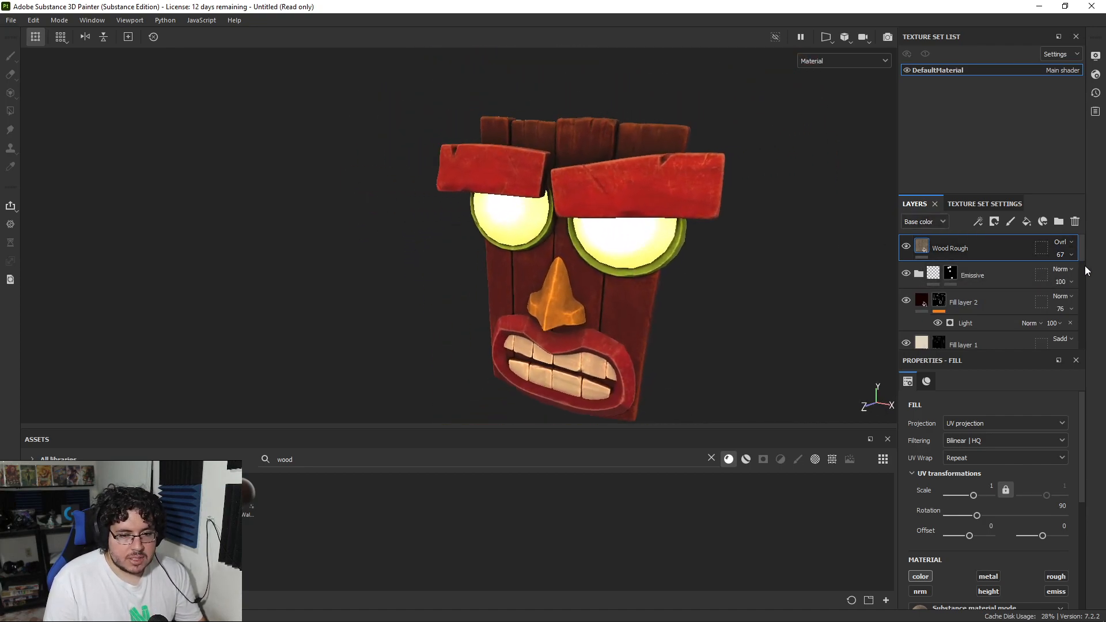
{"action": "scroll", "coordinate": [1003, 461], "scroll_direction": "down", "scroll_amount": 5}
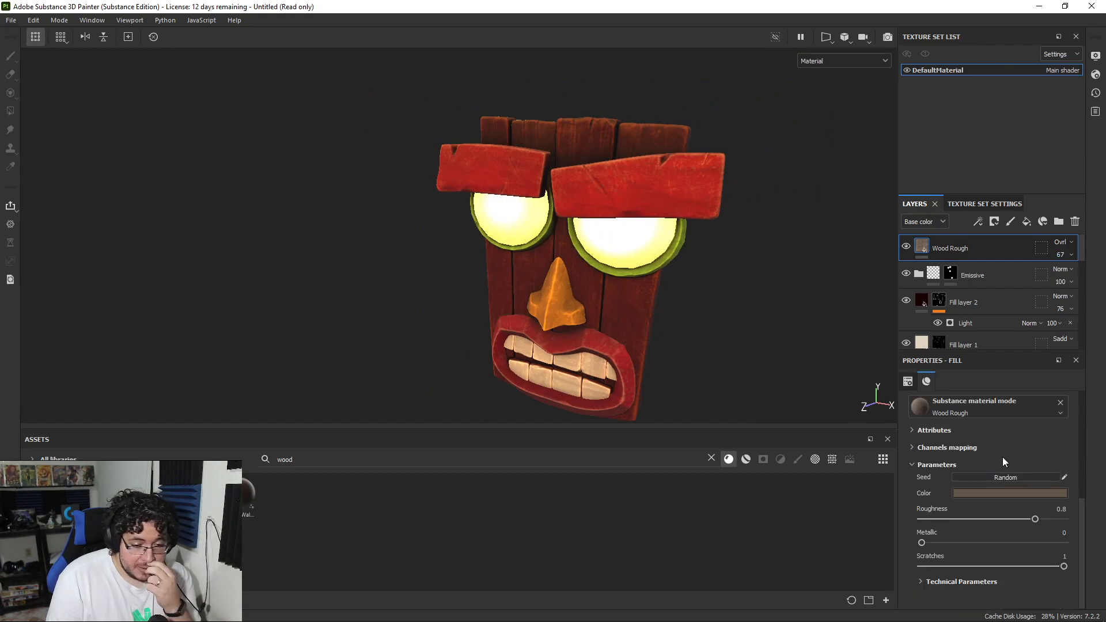
Step: Change the Wood Rough fill's color to the lighter greyish brown 827668
{"action": "left_click", "coordinate": [978, 495]}
{"action": "mouse_move", "coordinate": [968, 436]}
{"action": "left_mouse_down"}
{"action": "mouse_move", "coordinate": [958, 388]}
{"action": "mouse_move", "coordinate": [960, 422]}
{"action": "left_mouse_up"}
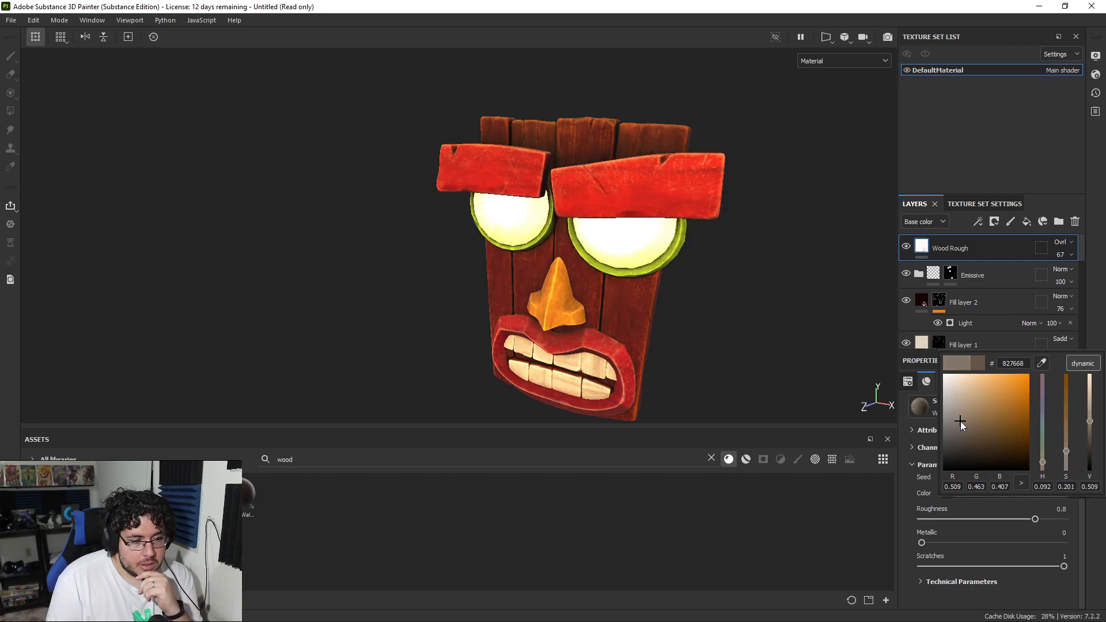
{"action": "left_click_drag", "start_coordinate": [681, 195], "coordinate": [861, 203], "text": "alt"}
{"action": "right_click_drag", "start_coordinate": [862, 203], "coordinate": [555, 246], "text": "alt"}
{"action": "left_click_drag", "start_coordinate": [555, 247], "coordinate": [602, 205], "text": "alt"}
{"action": "right_click_drag", "start_coordinate": [603, 205], "coordinate": [395, 203], "text": "alt"}
Step: Compare the mask with the Wood Rough layer hidden and shown, examining the grain on the front and the back planks
{"action": "left_click", "coordinate": [906, 247]}
{"action": "left_click", "coordinate": [906, 247]}
{"action": "right_click_drag", "start_coordinate": [311, 185], "coordinate": [496, 269], "text": "alt"}
{"action": "middle_click_drag", "start_coordinate": [496, 269], "coordinate": [345, 221], "text": "alt"}
{"action": "right_click_drag", "start_coordinate": [236, 170], "coordinate": [284, 184], "text": "alt"}
{"action": "left_click_drag", "start_coordinate": [495, 219], "coordinate": [386, 224], "text": "alt"}
{"action": "right_click_drag", "start_coordinate": [386, 223], "coordinate": [743, 272], "text": "alt"}
{"action": "middle_click_drag", "start_coordinate": [743, 272], "coordinate": [662, 180], "text": "alt"}
{"action": "right_click_drag", "start_coordinate": [661, 181], "coordinate": [751, 269], "text": "alt"}
{"action": "middle_click_drag", "start_coordinate": [752, 269], "coordinate": [681, 287], "text": "alt"}
{"action": "left_click_drag", "start_coordinate": [681, 286], "coordinate": [524, 269], "text": "alt"}
{"action": "right_click_drag", "start_coordinate": [523, 269], "coordinate": [676, 281], "text": "shift"}
{"action": "middle_click_drag", "start_coordinate": [683, 273], "coordinate": [647, 369], "text": "alt"}
{"action": "middle_click_drag", "start_coordinate": [585, 269], "coordinate": [501, 328], "text": "alt"}
{"action": "right_click_drag", "start_coordinate": [501, 329], "coordinate": [552, 334], "text": "alt"}
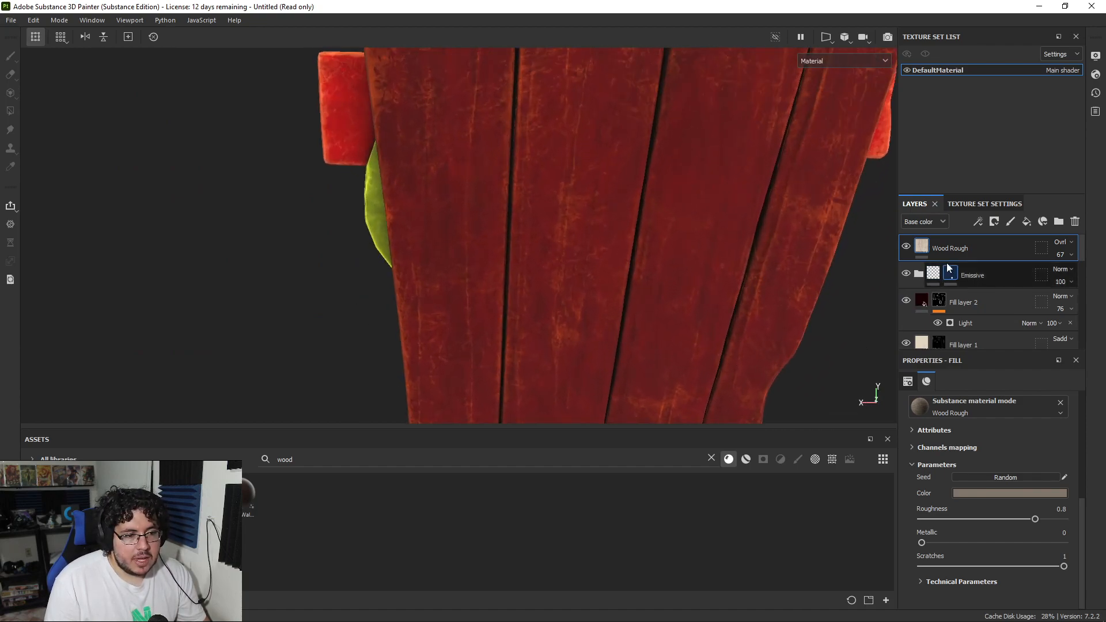
{"action": "left_click", "coordinate": [906, 248]}
{"action": "left_click_drag", "start_coordinate": [589, 284], "coordinate": [679, 247], "text": "alt"}
{"action": "left_click", "coordinate": [905, 246]}
Step: Examine the finished wood texture on the mask's face, teeth and sides from several angles
{"action": "left_click_drag", "start_coordinate": [794, 249], "coordinate": [756, 258], "text": "alt"}
{"action": "middle_click_drag", "start_coordinate": [756, 258], "coordinate": [723, 208], "text": "alt"}
{"action": "left_click_drag", "start_coordinate": [723, 208], "coordinate": [785, 269], "text": "alt"}
{"action": "middle_click_drag", "start_coordinate": [785, 269], "coordinate": [782, 238], "text": "alt"}
{"action": "left_click_drag", "start_coordinate": [782, 237], "coordinate": [786, 282], "text": "alt"}
{"action": "right_click_drag", "start_coordinate": [786, 282], "coordinate": [961, 340], "text": "alt"}
{"action": "left_click_drag", "start_coordinate": [714, 279], "coordinate": [634, 287], "text": "alt"}
{"action": "right_click_drag", "start_coordinate": [634, 286], "coordinate": [743, 340], "text": "alt"}
{"action": "middle_click_drag", "start_coordinate": [743, 339], "coordinate": [684, 295], "text": "alt"}
{"action": "left_click_drag", "start_coordinate": [683, 295], "coordinate": [602, 292], "text": "alt"}
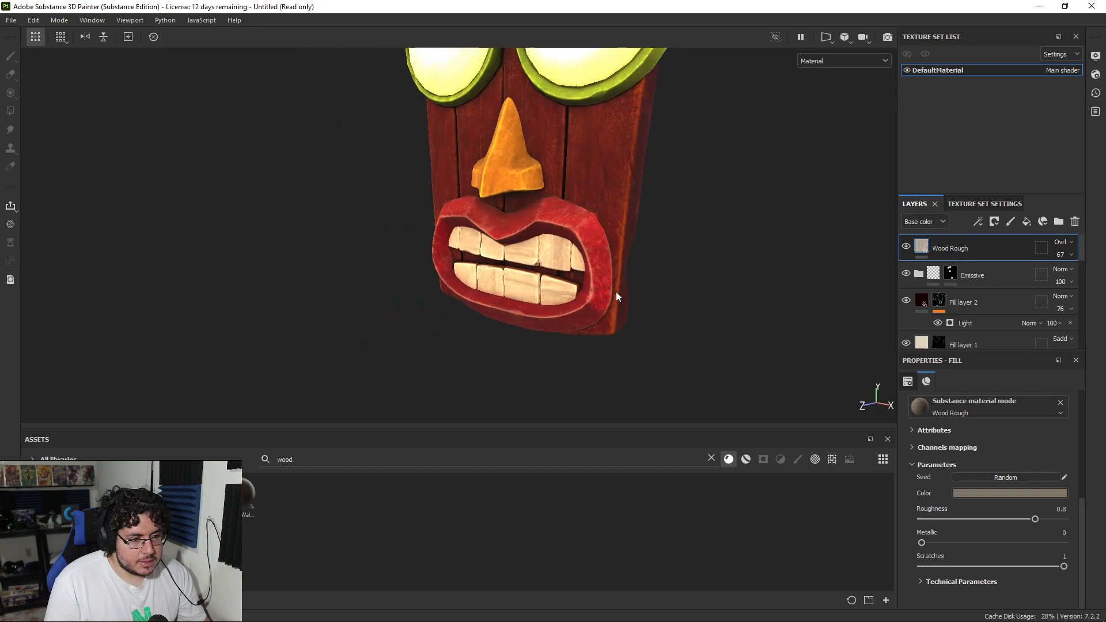
{"action": "right_click_drag", "start_coordinate": [603, 292], "coordinate": [268, 219], "text": "alt"}
{"action": "middle_click_drag", "start_coordinate": [412, 211], "coordinate": [412, 260], "text": "alt"}
{"action": "right_click_drag", "start_coordinate": [412, 259], "coordinate": [576, 289], "text": "alt"}
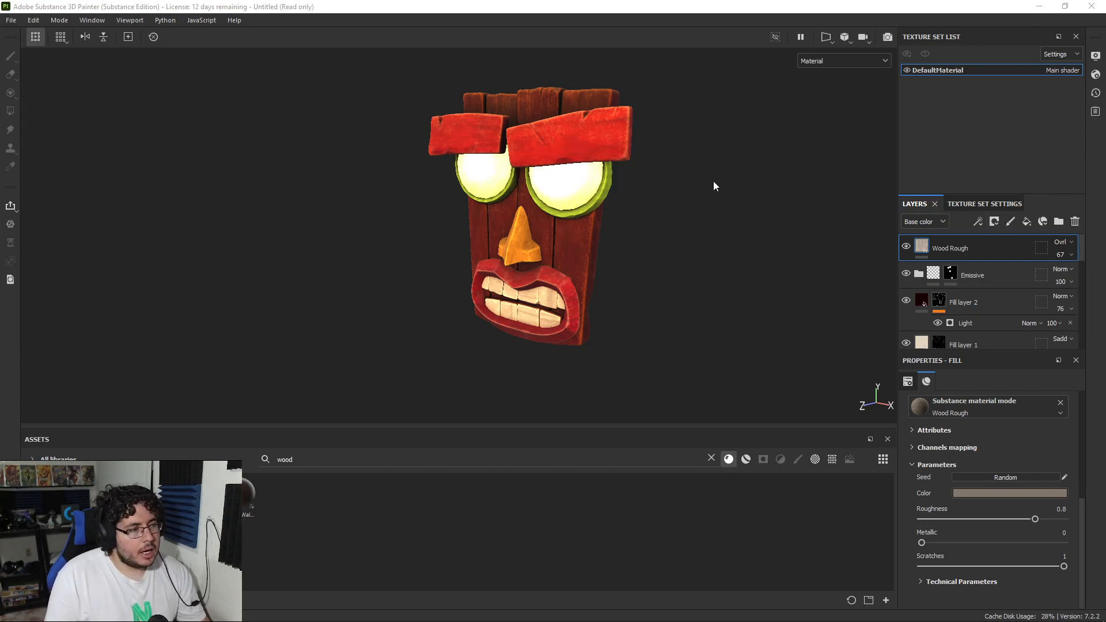
Step: Start saving the project and choose the folder ProyectosCritical/2021/Nextut_Live/assets/AkuAku as its location
{"action": "left_click", "coordinate": [10, 21]}
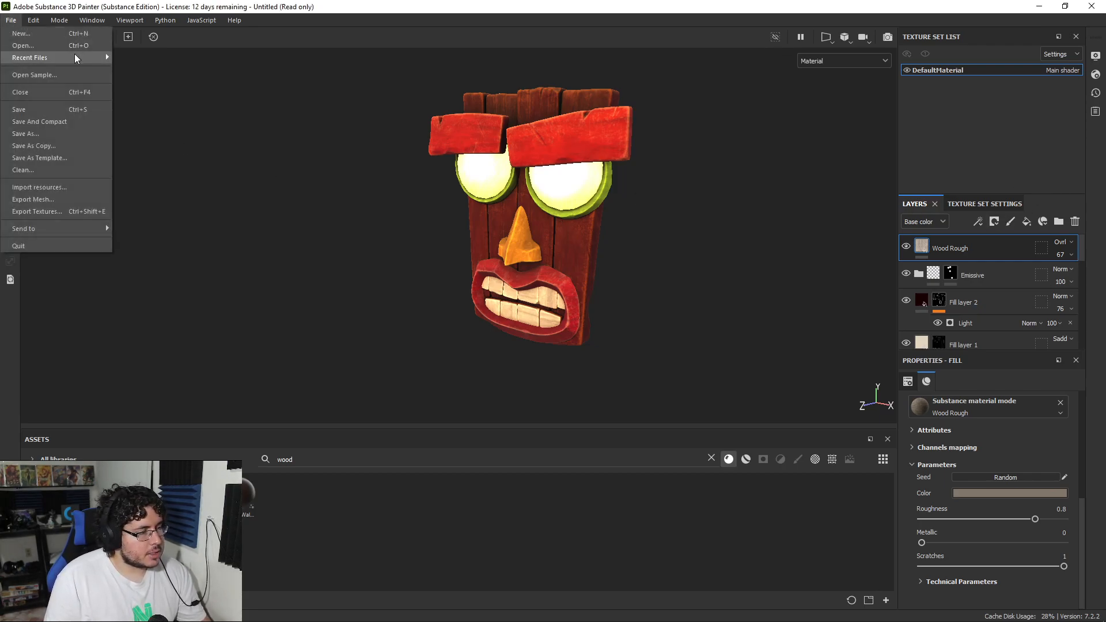
{"action": "mouse_move", "coordinate": [75, 57]}
{"action": "left_click", "coordinate": [55, 110]}
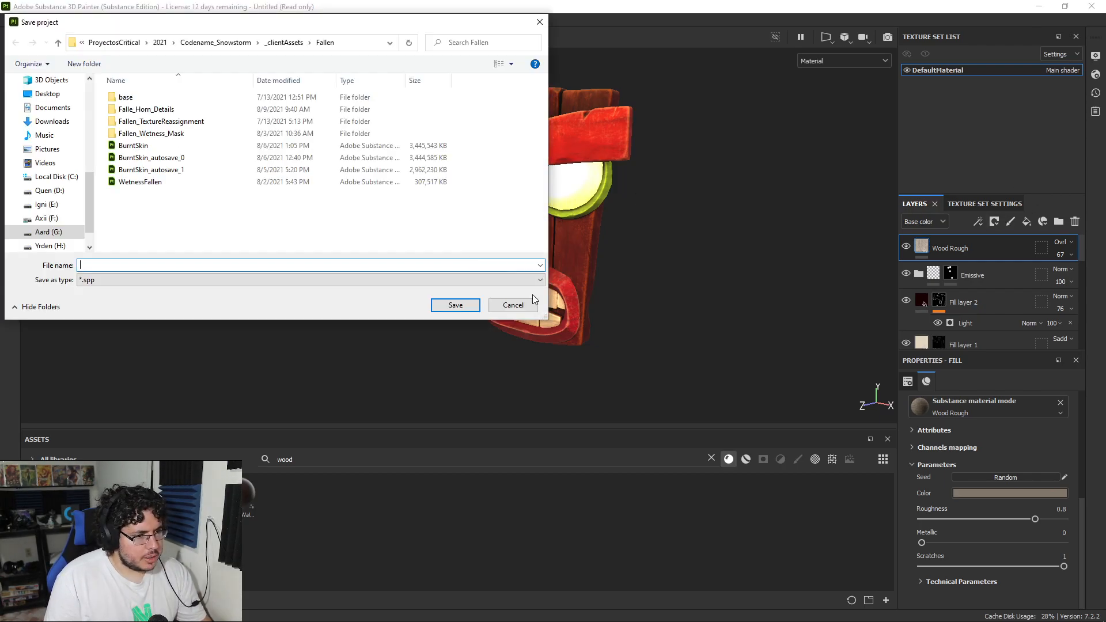
{"action": "left_click", "coordinate": [114, 42]}
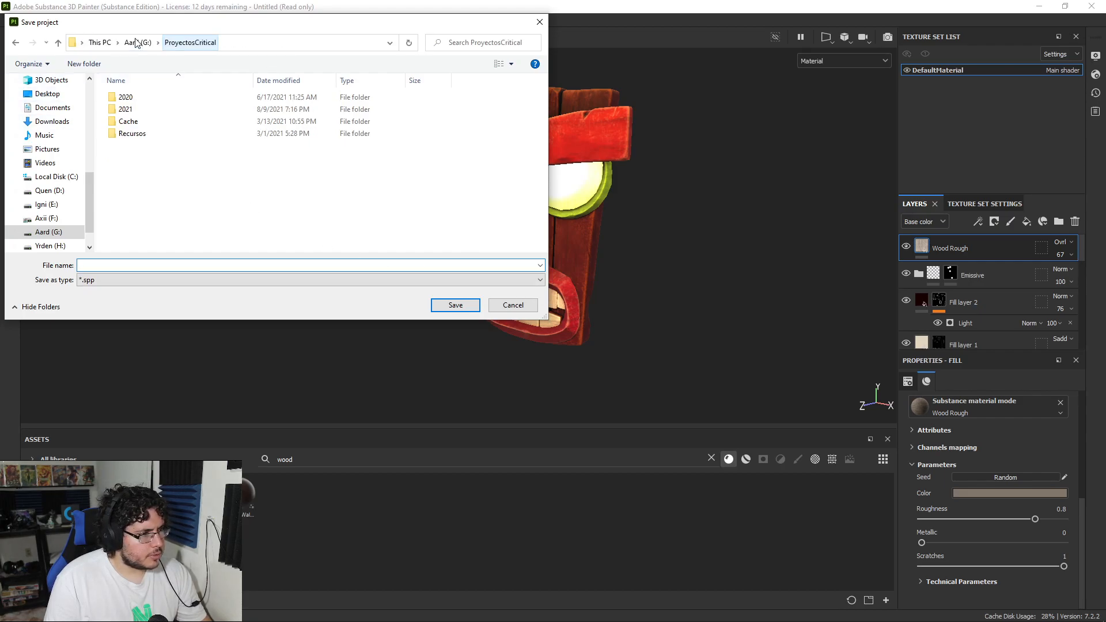
{"action": "double_click", "coordinate": [125, 109]}
{"action": "scroll", "coordinate": [148, 227], "scroll_direction": "down", "scroll_amount": 1}
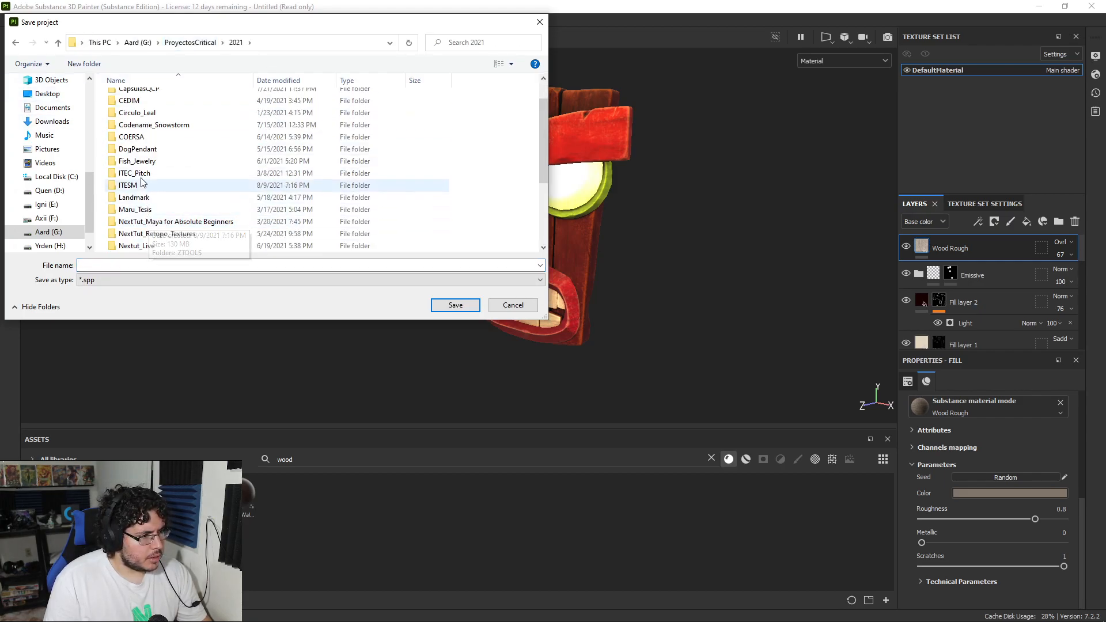
{"action": "scroll", "coordinate": [144, 173], "scroll_direction": "down", "scroll_amount": 1}
{"action": "double_click", "coordinate": [152, 212]}
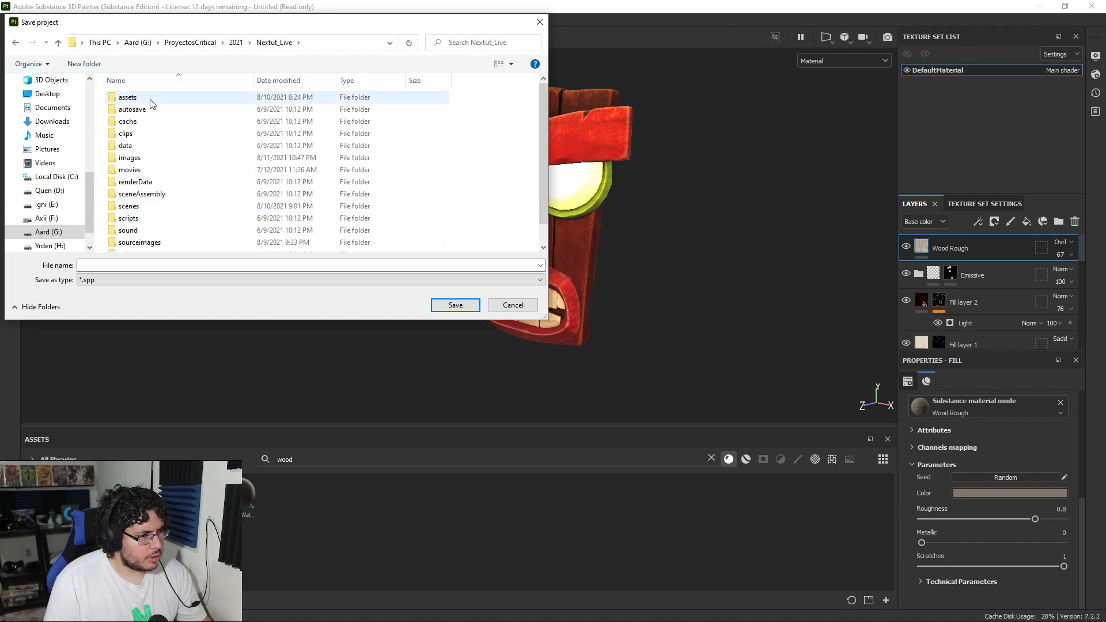
{"action": "double_click", "coordinate": [151, 103]}
{"action": "double_click", "coordinate": [148, 99]}
Step: Name the project file AkuAkuTexture and save it
{"action": "left_click", "coordinate": [142, 265]}
{"action": "type", "text": "AkuAkuTextur"}
{"action": "key", "text": "Return"}
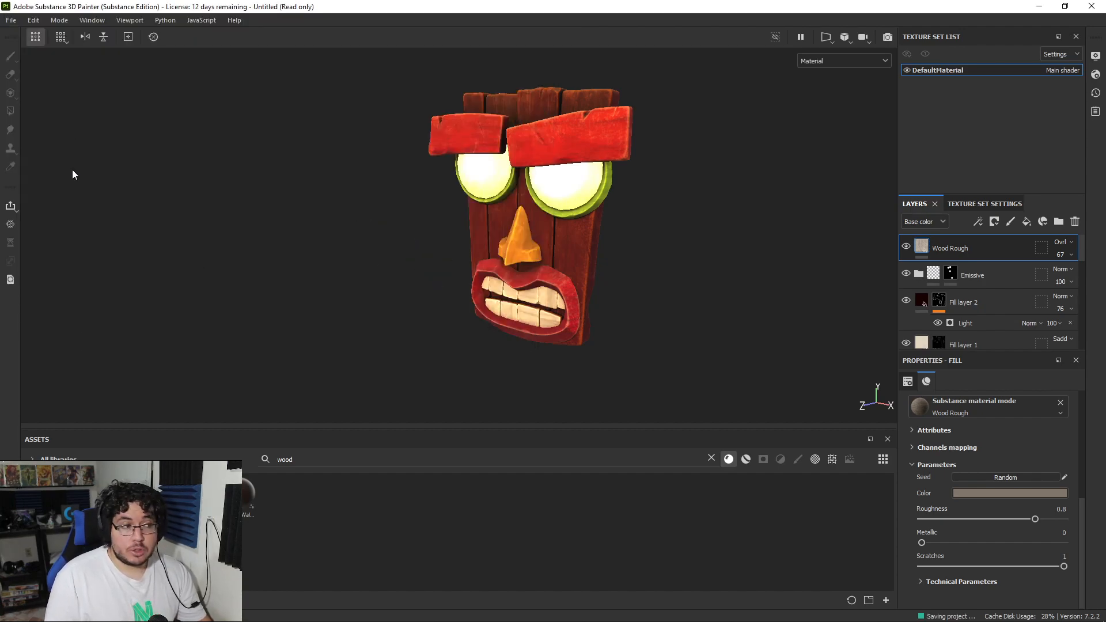
Step: Start a texture export and set its output directory to G:/ProyectosCritical/2021/Nextut_Live/assets/AkuAku
{"action": "left_click_drag", "start_coordinate": [616, 223], "coordinate": [464, 145], "text": "alt"}
{"action": "left_click", "coordinate": [11, 19]}
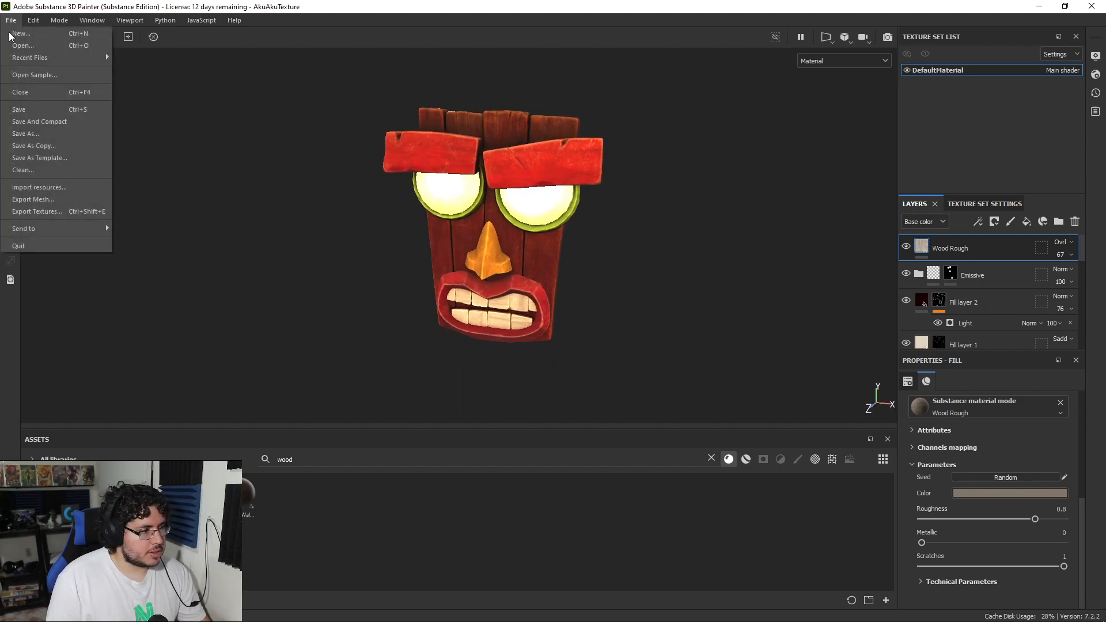
{"action": "left_click", "coordinate": [58, 215]}
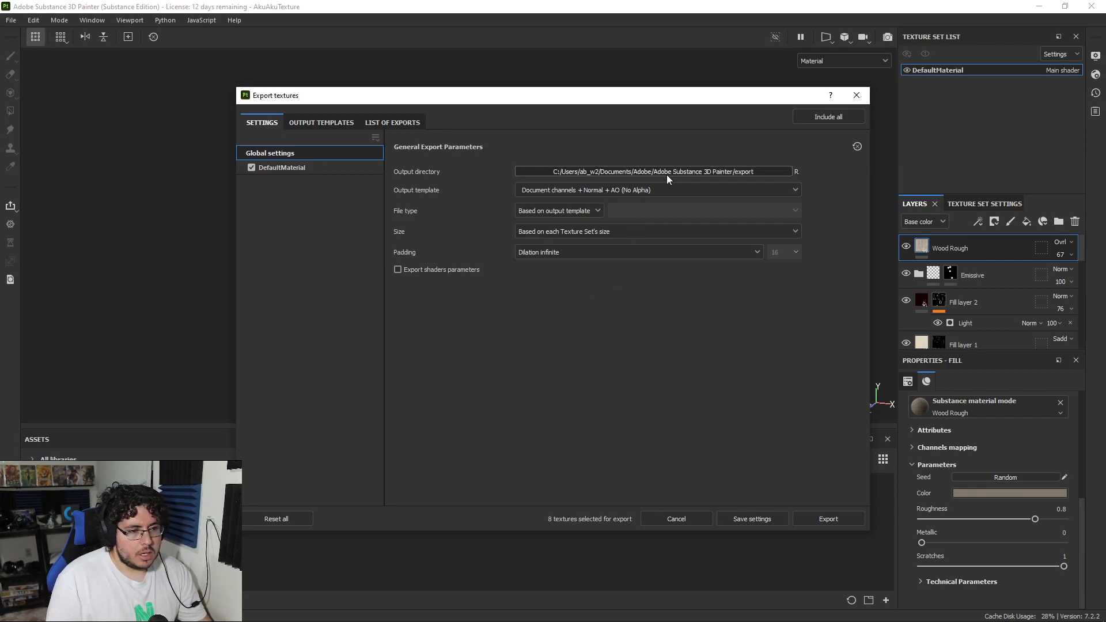
{"action": "left_click", "coordinate": [667, 173]}
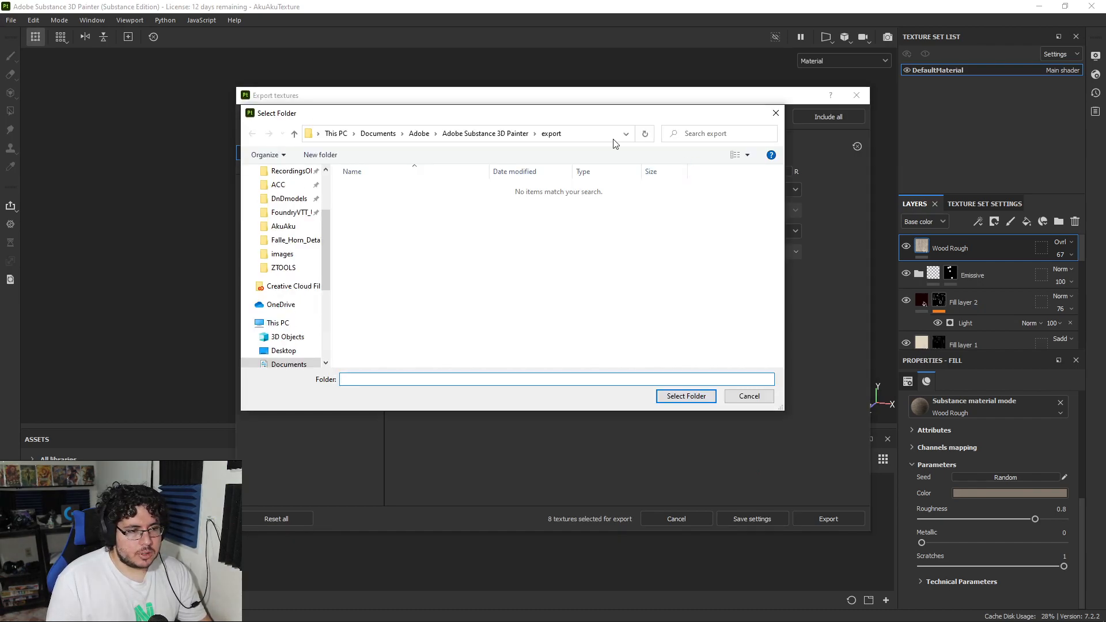
{"action": "left_click", "coordinate": [290, 213]}
{"action": "double_click", "coordinate": [364, 200]}
{"action": "scroll", "coordinate": [392, 300], "scroll_direction": "down", "scroll_amount": 2}
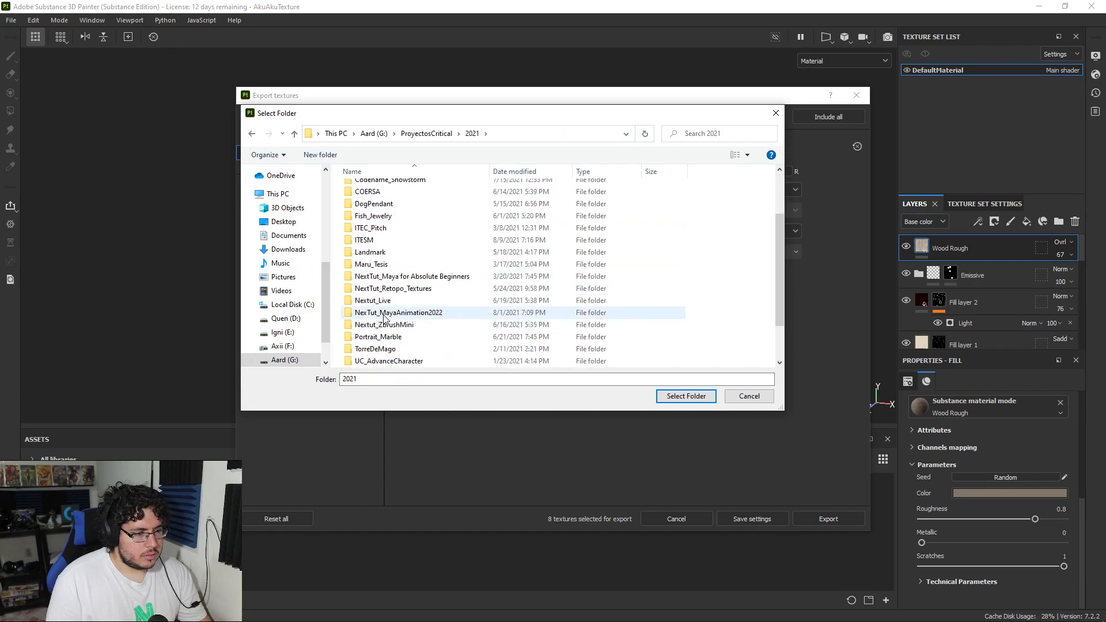
{"action": "double_click", "coordinate": [383, 298]}
{"action": "double_click", "coordinate": [373, 198]}
{"action": "double_click", "coordinate": [372, 188]}
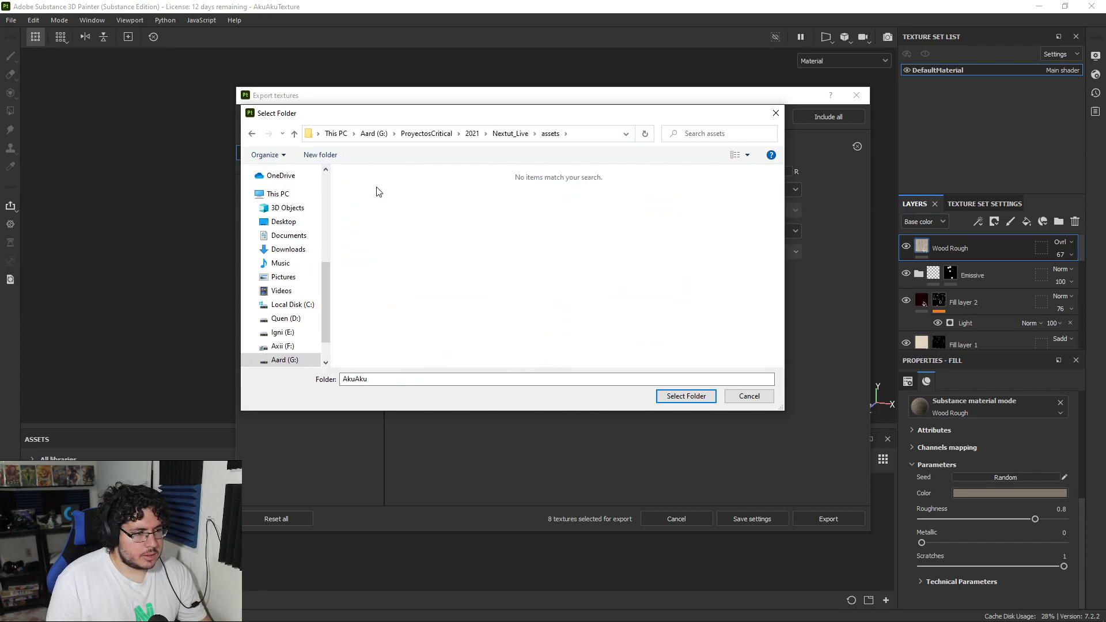
{"action": "left_click", "coordinate": [686, 396]}
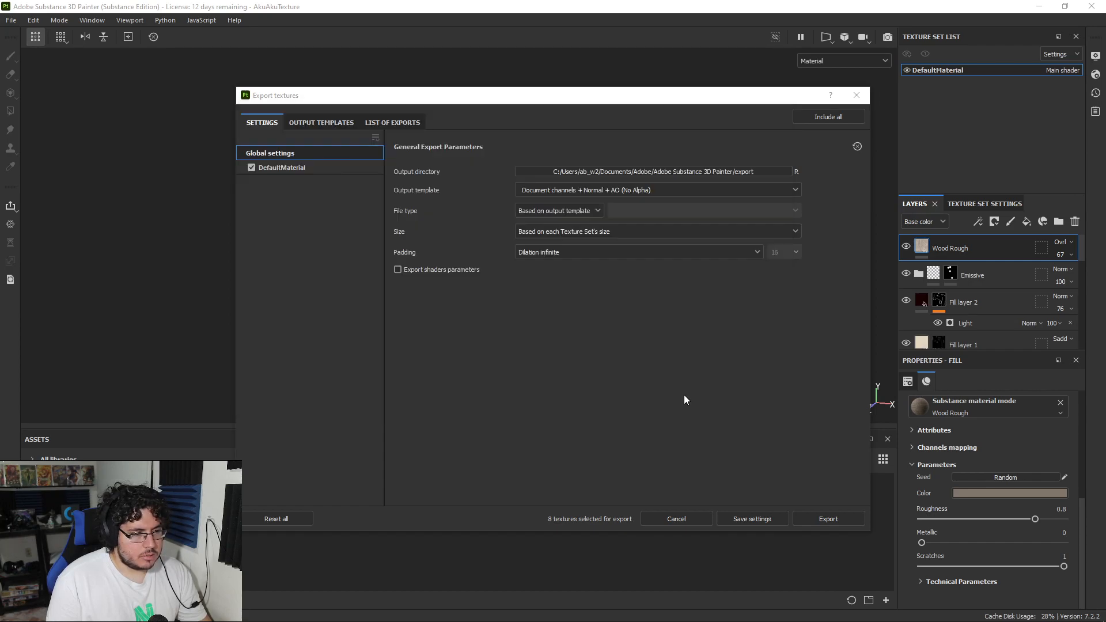
Step: Set the export's output template to Unreal Engine 4 (Packed) and review the list of maps it produces
{"action": "left_click", "coordinate": [576, 189]}
{"action": "scroll", "coordinate": [567, 242], "scroll_direction": "down", "scroll_amount": 6}
{"action": "scroll", "coordinate": [560, 259], "scroll_direction": "down", "scroll_amount": 6}
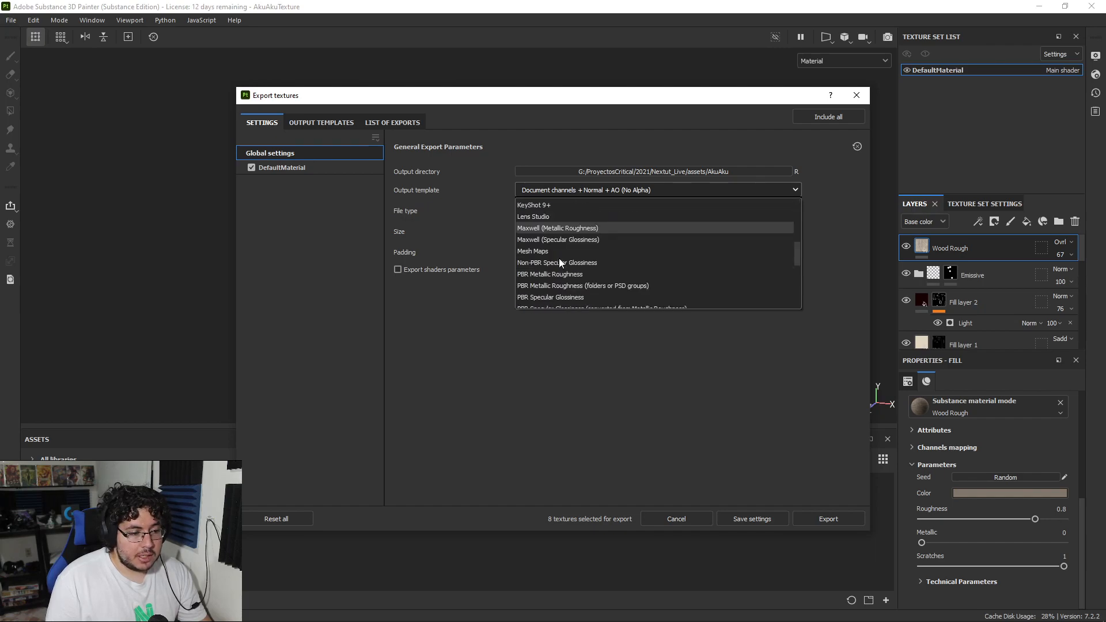
{"action": "left_click", "coordinate": [558, 253]}
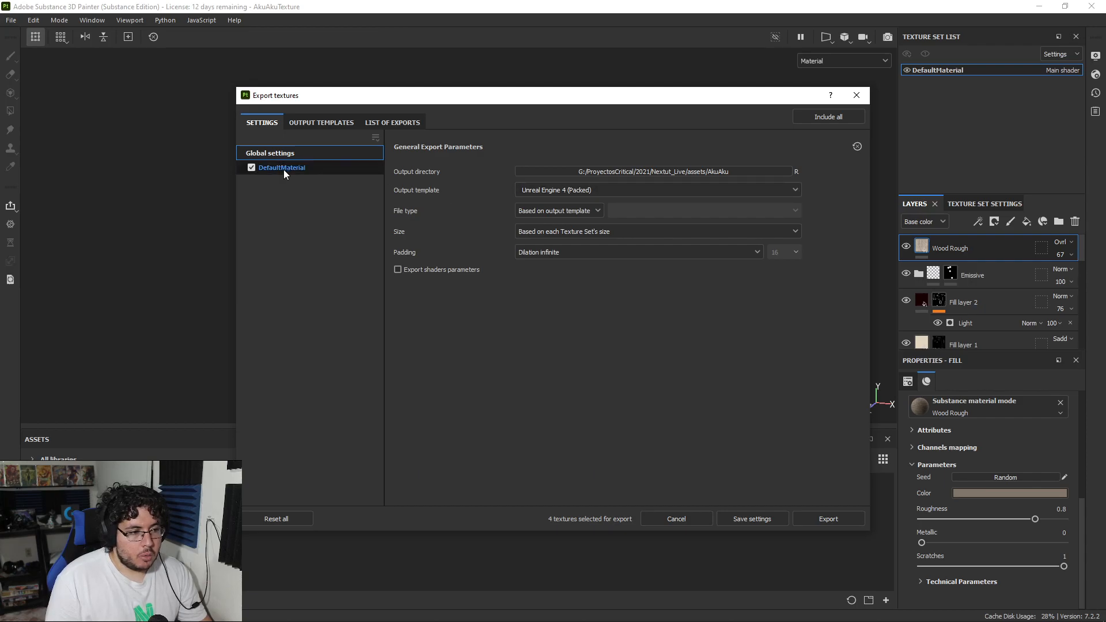
{"action": "left_click", "coordinate": [318, 122]}
{"action": "left_click", "coordinate": [384, 124]}
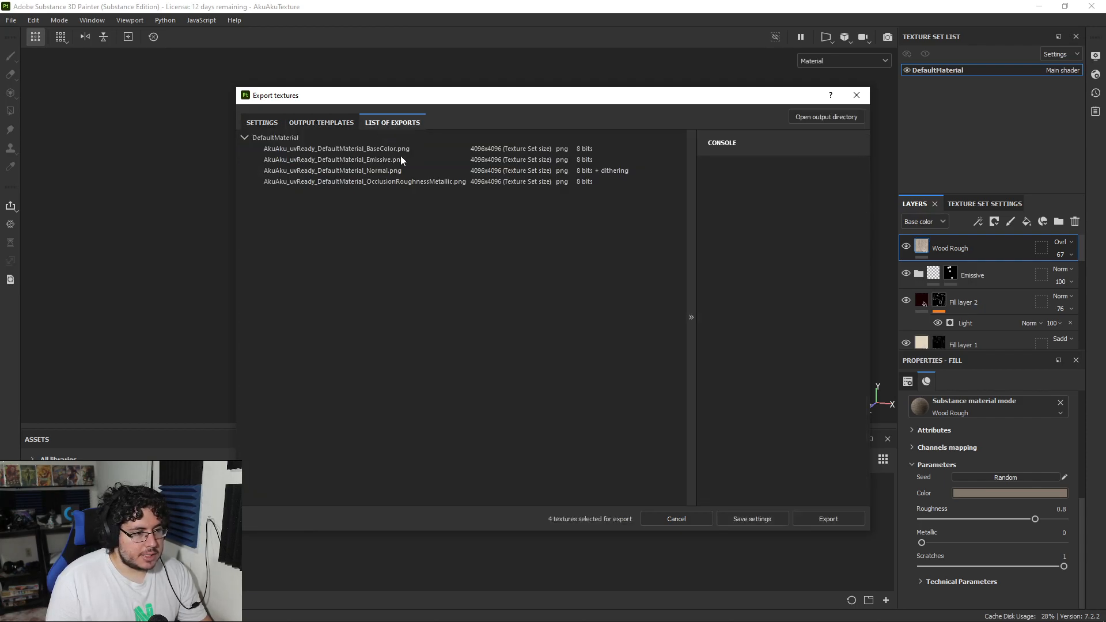
{"action": "left_click", "coordinate": [262, 123]}
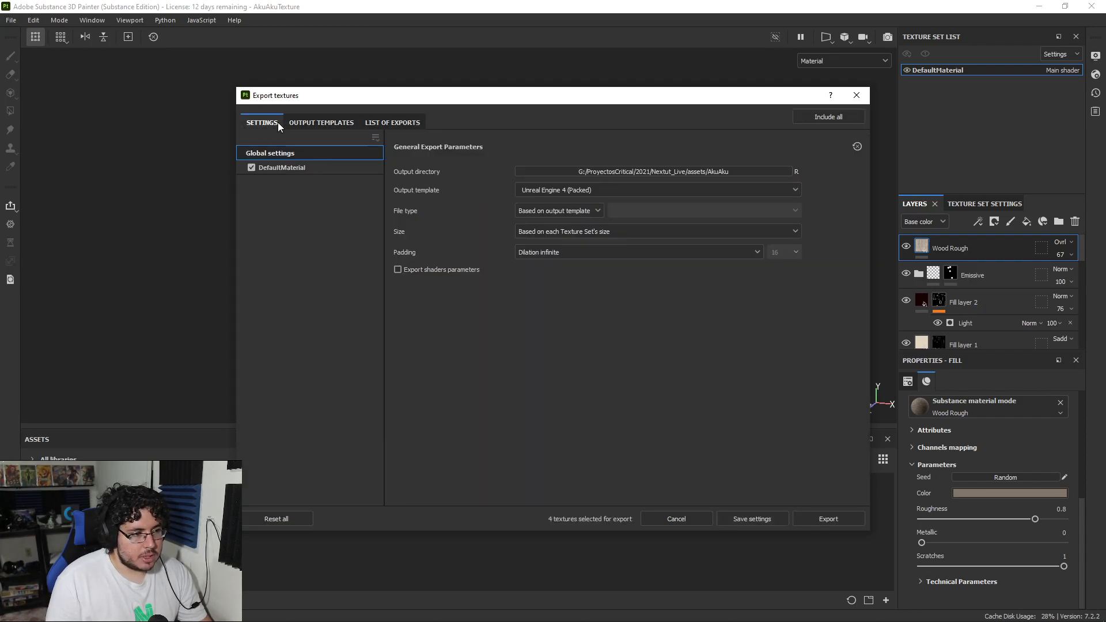
{"action": "left_click", "coordinate": [684, 190]}
{"action": "left_click", "coordinate": [683, 192]}
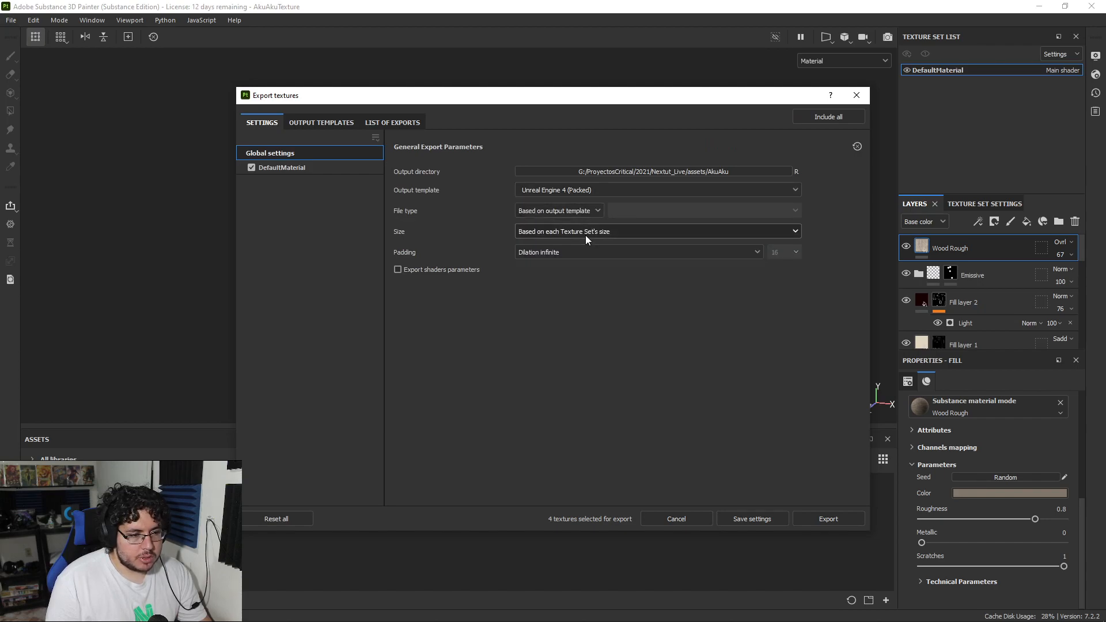
Step: Set the export file type to targa and export the textures
{"action": "left_click", "coordinate": [558, 211]}
{"action": "scroll", "coordinate": [539, 288], "scroll_direction": "down", "scroll_amount": 2}
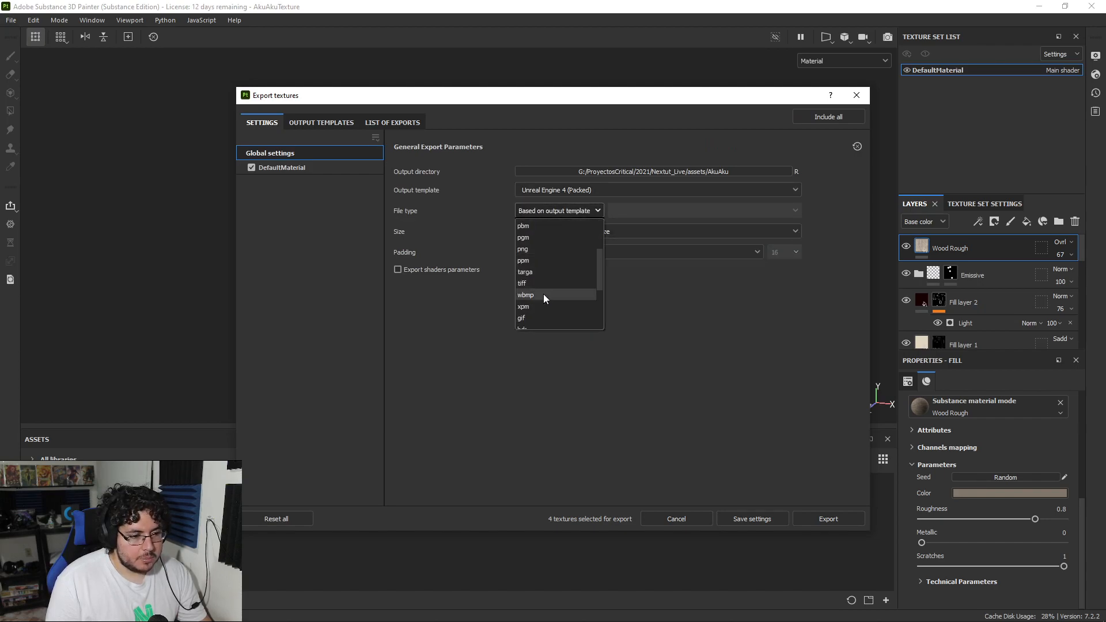
{"action": "left_click", "coordinate": [542, 272]}
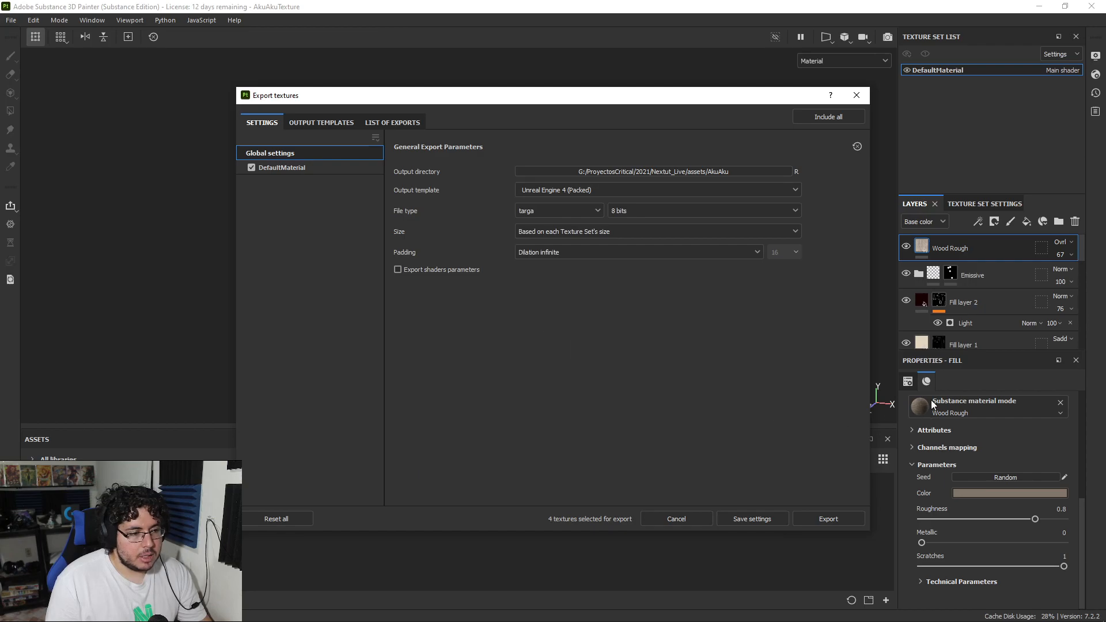
{"action": "left_click", "coordinate": [827, 519]}
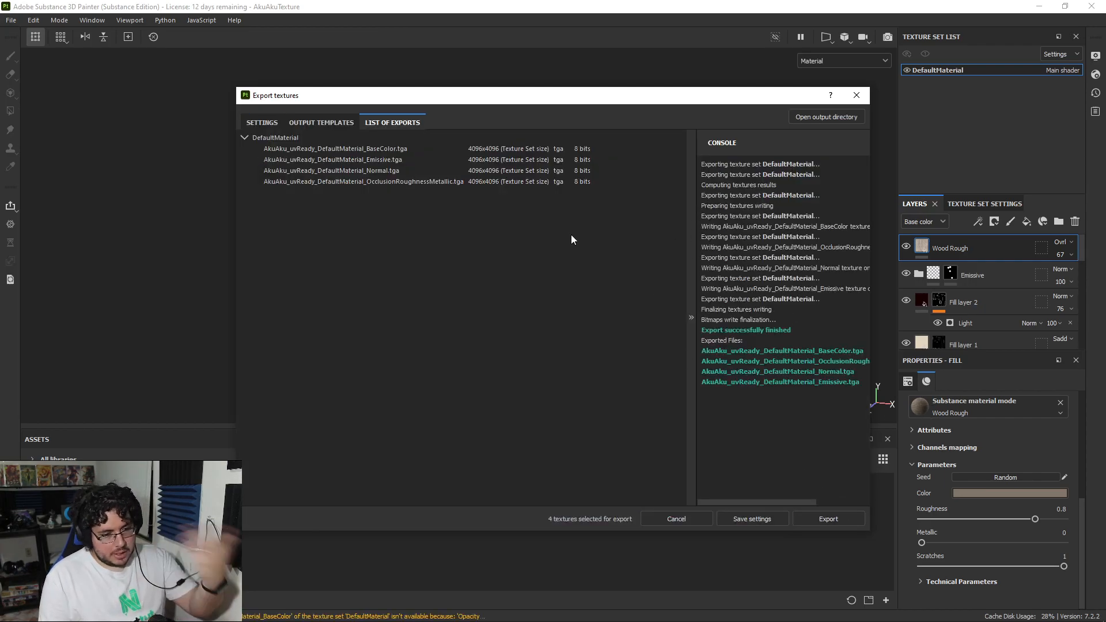
Step: Open the output directory and check the exported BaseColor, Emissive, Normal and OcclusionRoughnessMetallic files
{"action": "left_click", "coordinate": [817, 116]}
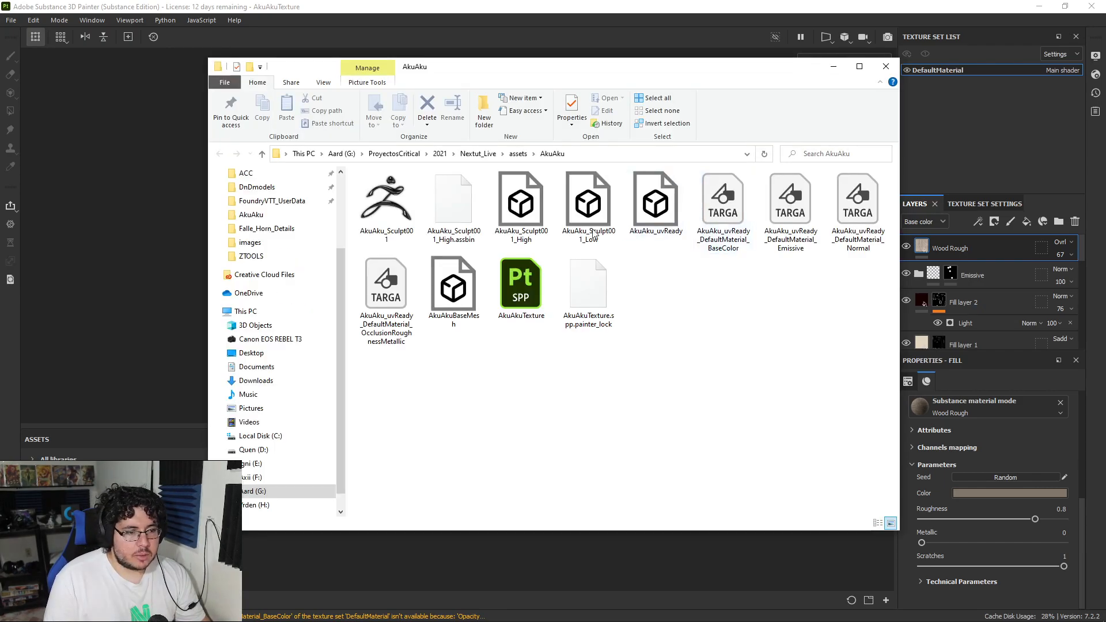
{"action": "left_click", "coordinate": [726, 231]}
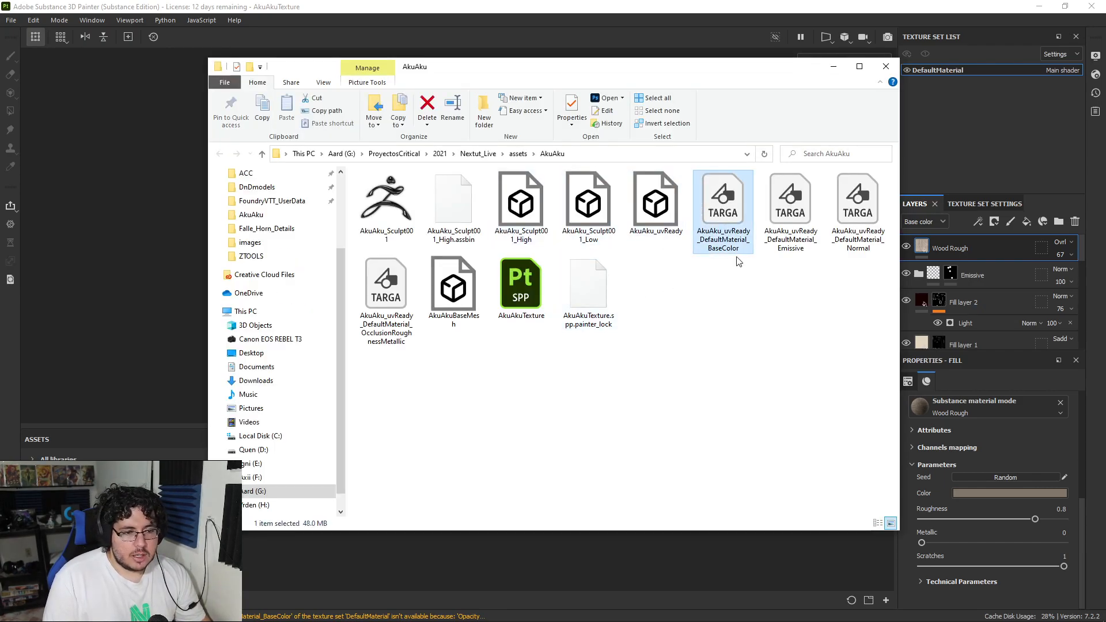
{"action": "left_click", "coordinate": [786, 222]}
{"action": "left_click", "coordinate": [856, 225]}
{"action": "left_click", "coordinate": [391, 297]}
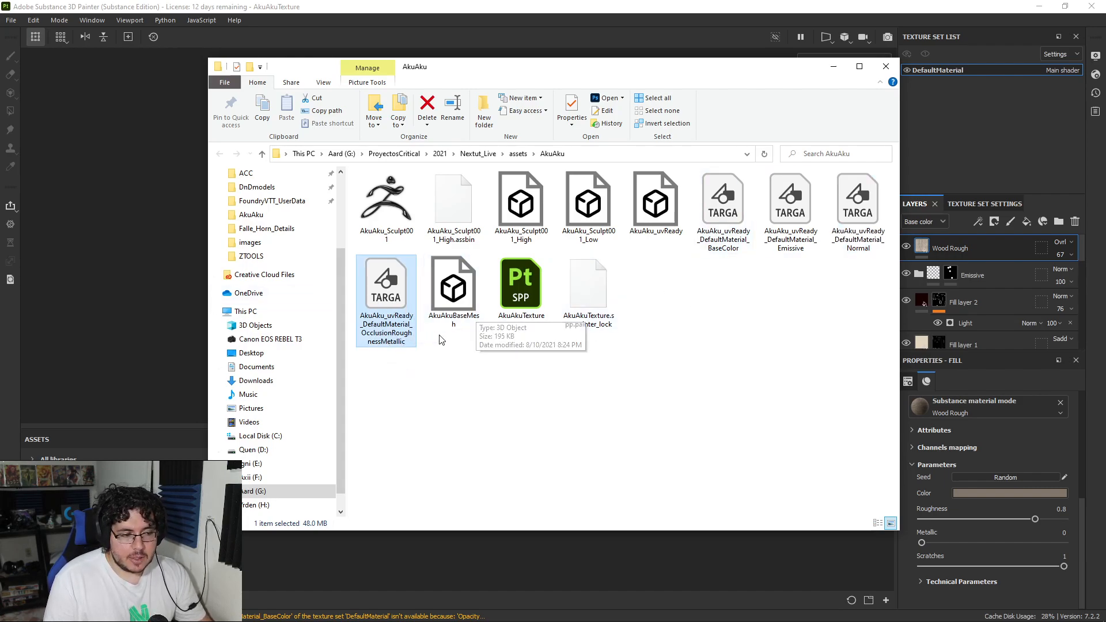
{"action": "left_click", "coordinate": [832, 69]}
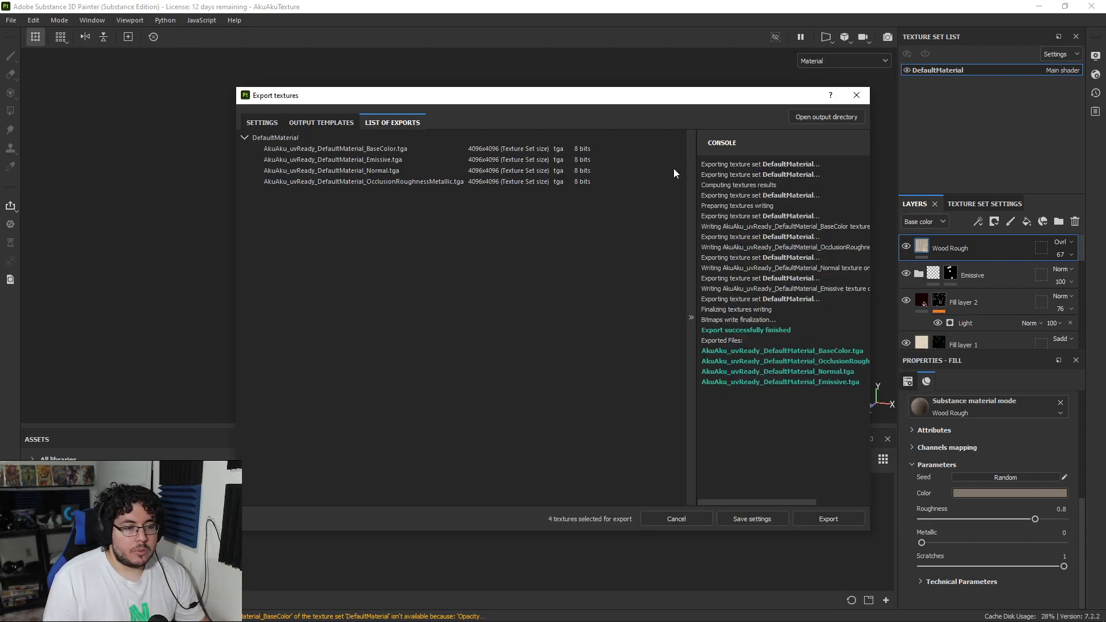
Step: Dismiss the texture export and close Substance 3D Painter, saving the changes to the project
{"action": "left_click", "coordinate": [856, 99]}
{"action": "left_click_drag", "start_coordinate": [625, 255], "coordinate": [546, 248], "text": "alt"}
{"action": "left_click", "coordinate": [1091, 6]}
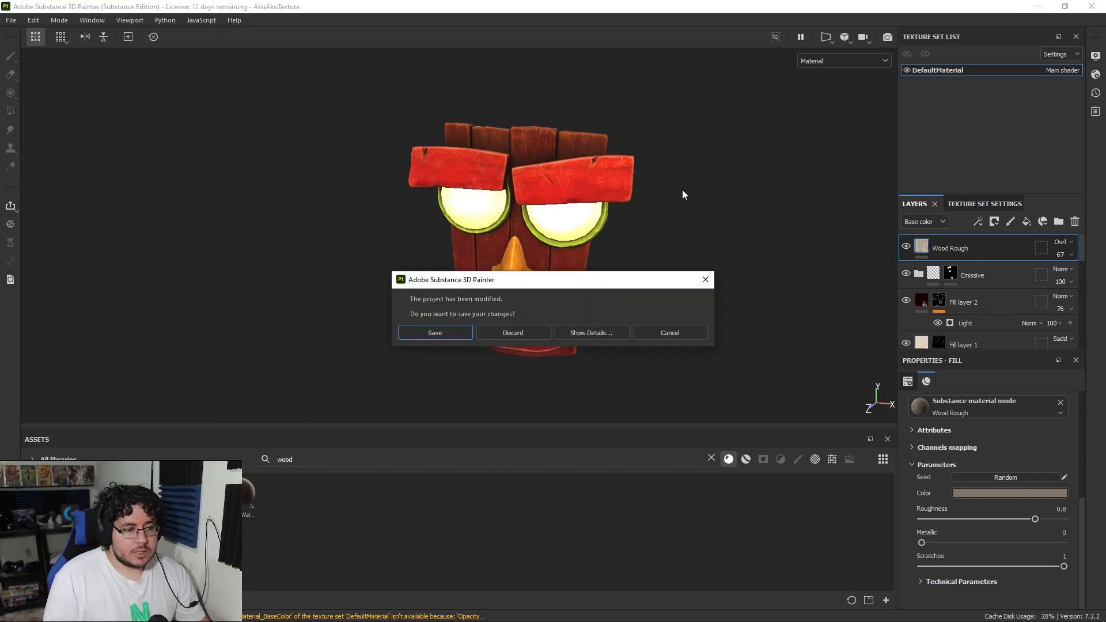
{"action": "left_click", "coordinate": [447, 331]}
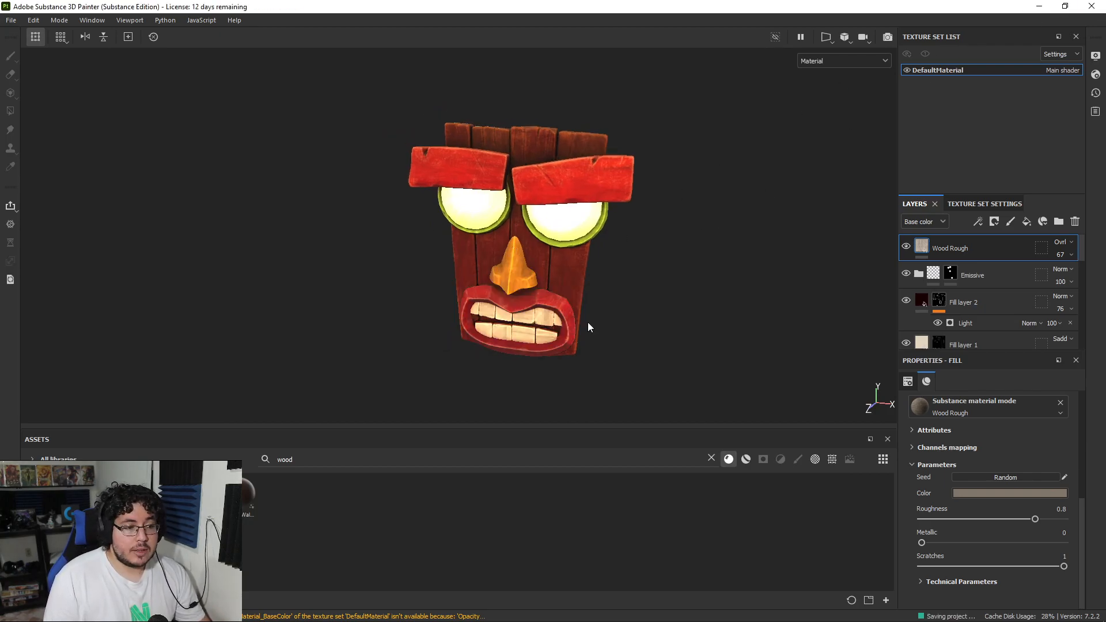
Step: Switch to Maya and examine the feathers on the Aku Aku reference image plane alongside the modelled mask
{"action": "key", "text": "alt+Tab"}
{"action": "left_click", "coordinate": [613, 326]}
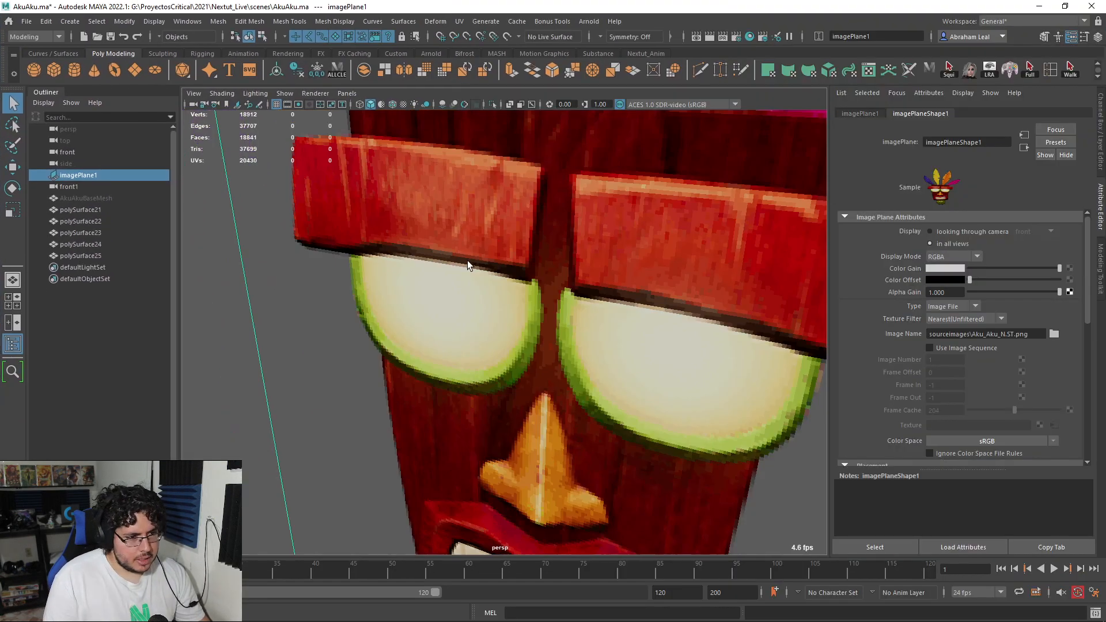
{"action": "scroll", "coordinate": [467, 260], "scroll_direction": "down", "scroll_amount": 5}
{"action": "left_click_drag", "start_coordinate": [468, 261], "coordinate": [523, 264], "text": "alt"}
{"action": "middle_click_drag", "start_coordinate": [523, 263], "coordinate": [516, 343], "text": "alt"}
{"action": "scroll", "coordinate": [516, 343], "scroll_direction": "up", "scroll_amount": 2}
{"action": "left_click_drag", "start_coordinate": [516, 344], "coordinate": [444, 309], "text": "alt"}
{"action": "scroll", "coordinate": [444, 308], "scroll_direction": "down", "scroll_amount": 5}
{"action": "scroll", "coordinate": [444, 309], "scroll_direction": "up", "scroll_amount": 5}
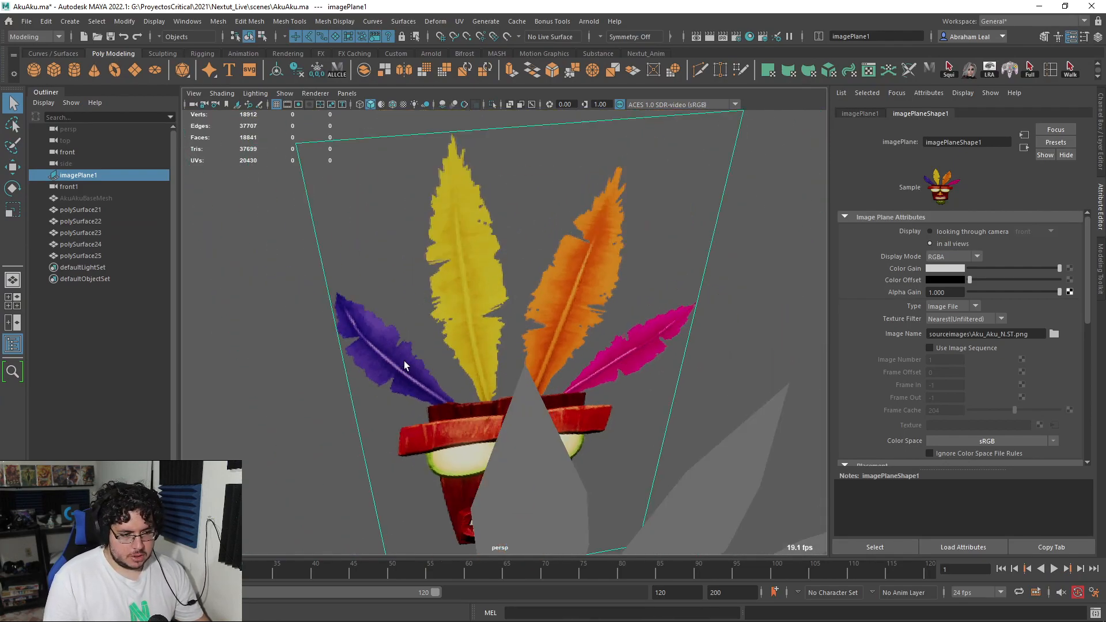
{"action": "left_click_drag", "start_coordinate": [503, 341], "coordinate": [366, 230], "text": "alt"}
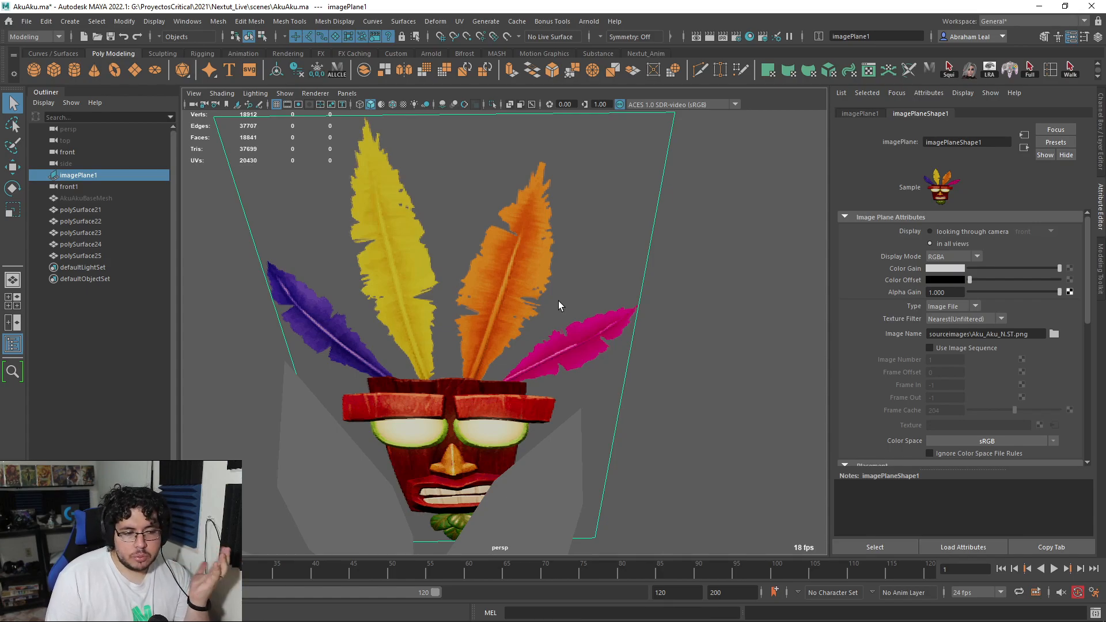
{"action": "scroll", "coordinate": [576, 328], "scroll_direction": "down", "scroll_amount": 3}
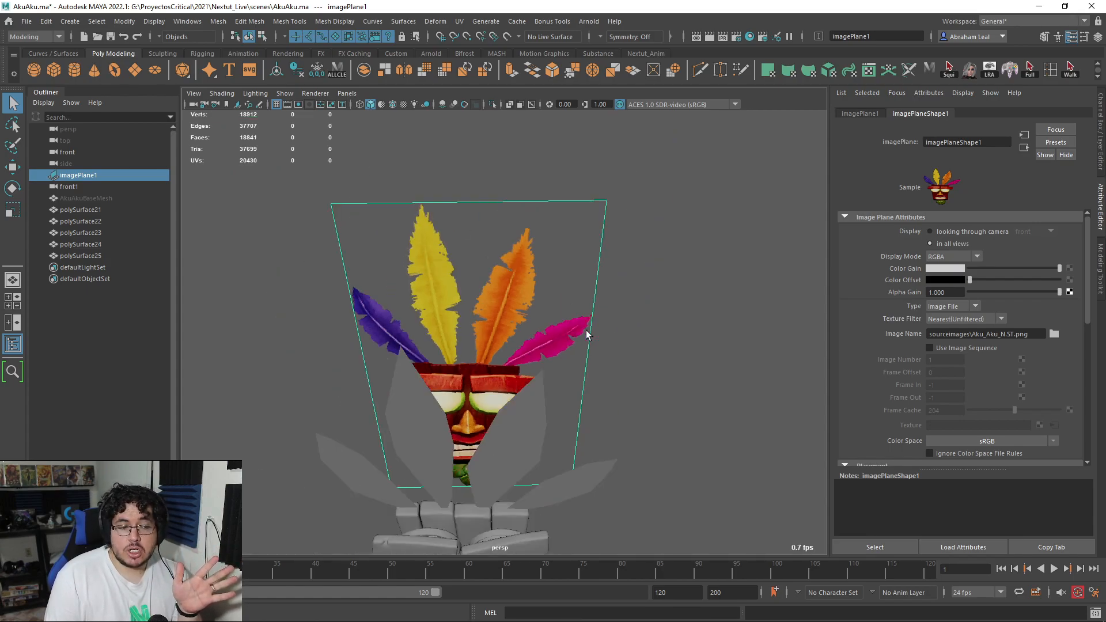
{"action": "scroll", "coordinate": [586, 334], "scroll_direction": "down", "scroll_amount": 2}
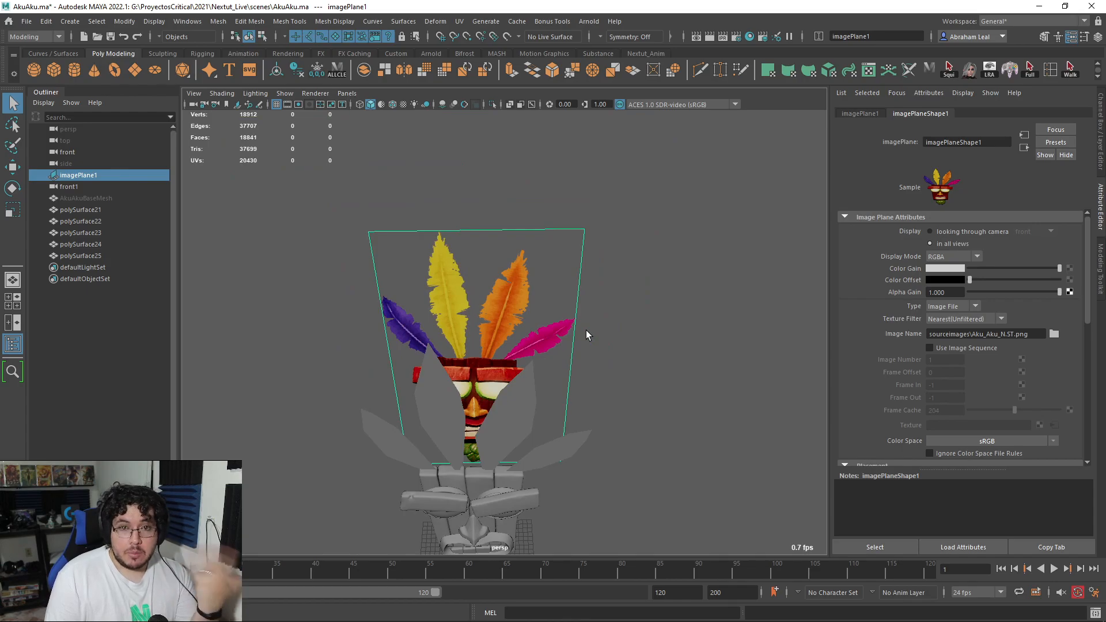
Step: Take a closer look at the feather planes above the mask and launch Photoshop
{"action": "scroll", "coordinate": [589, 305], "scroll_direction": "up", "scroll_amount": 5}
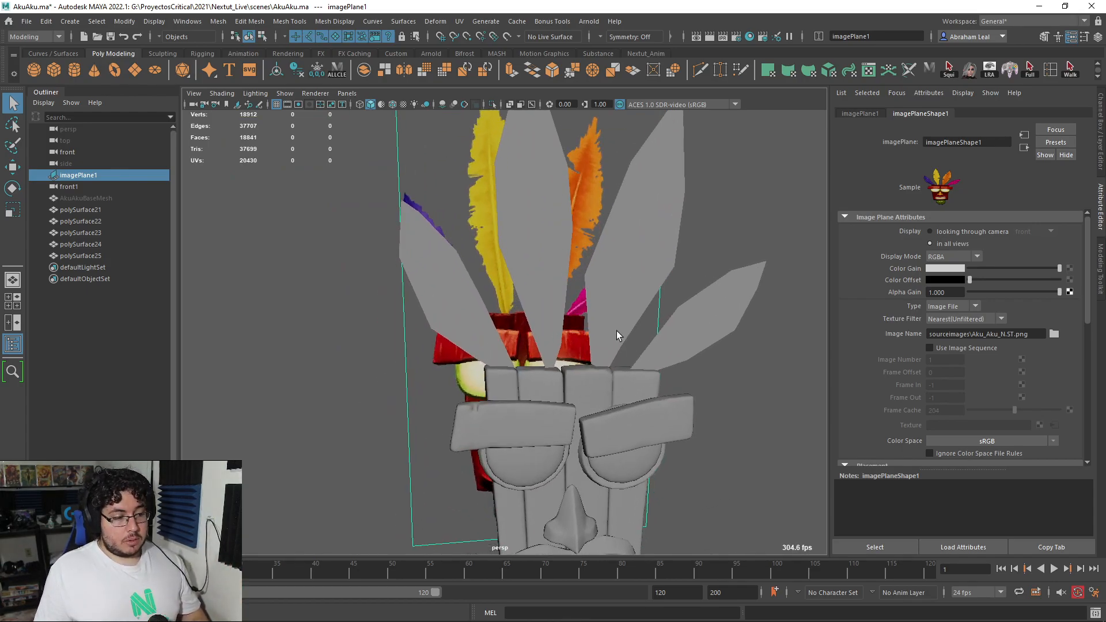
{"action": "scroll", "coordinate": [622, 338], "scroll_direction": "up", "scroll_amount": 2}
{"action": "key", "text": "super"}
{"action": "type", "text": "pho"}
{"action": "key", "text": "Return"}
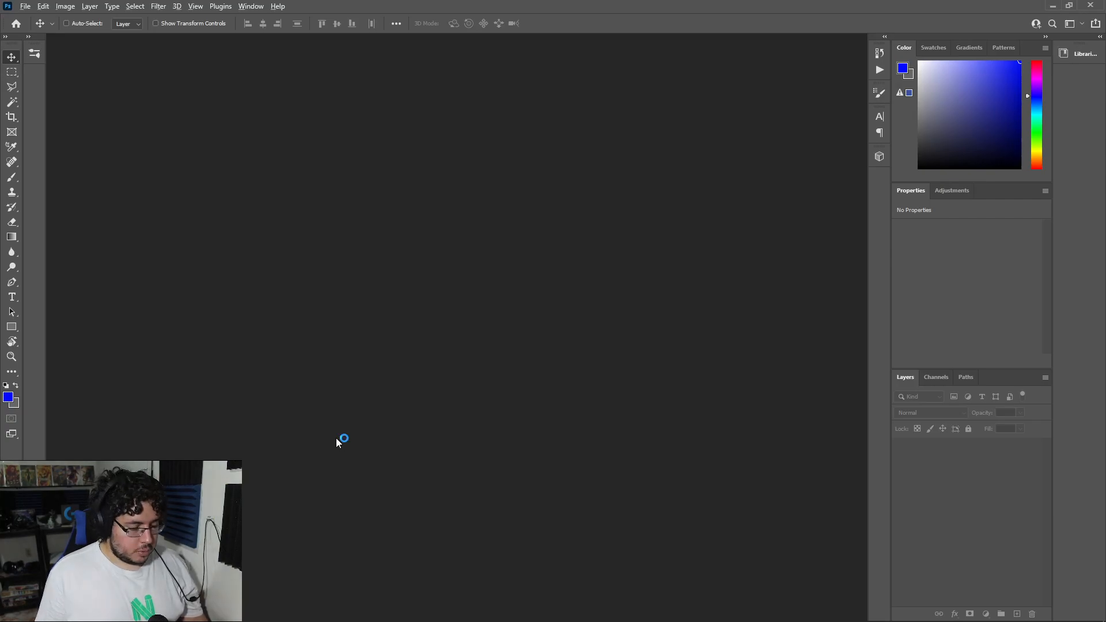
Step: Switch to the Chrome browser and search Google Images for "feather texture"
{"action": "key", "text": "alt+Tab"}
{"action": "key", "text": "alt+Tab"}
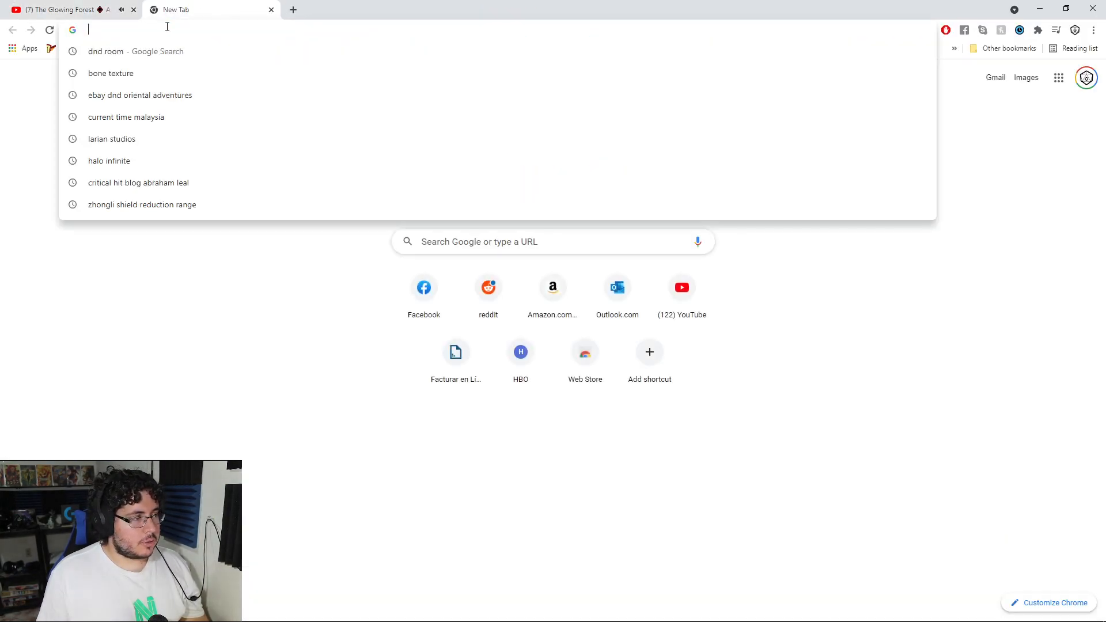
{"action": "type", "text": "feather texture"}
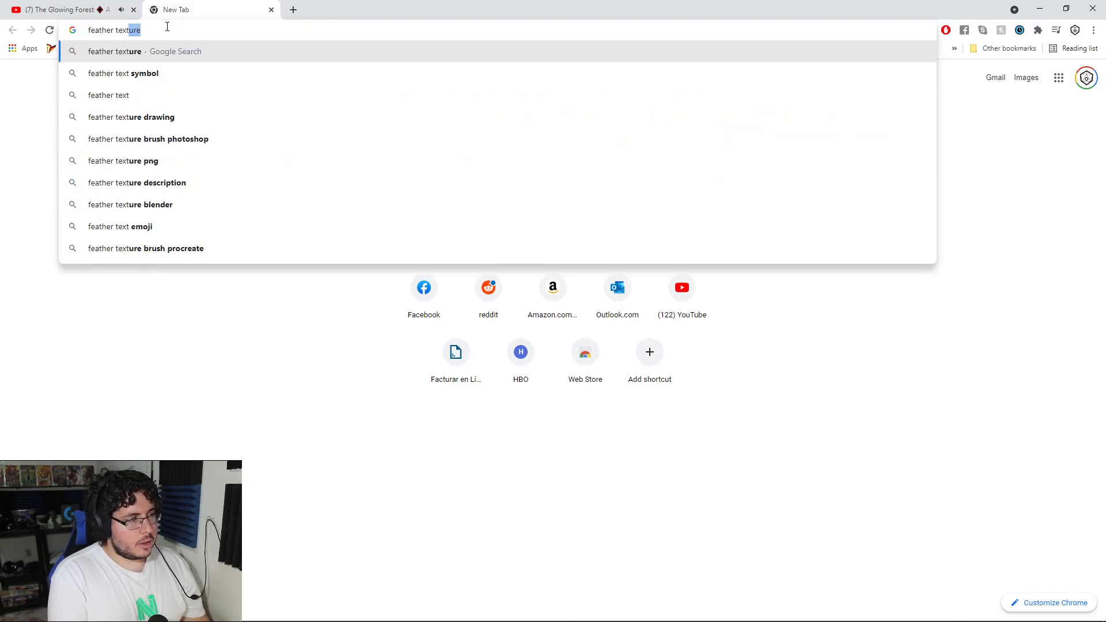
{"action": "key", "text": "Return"}
{"action": "left_click", "coordinate": [145, 106]}
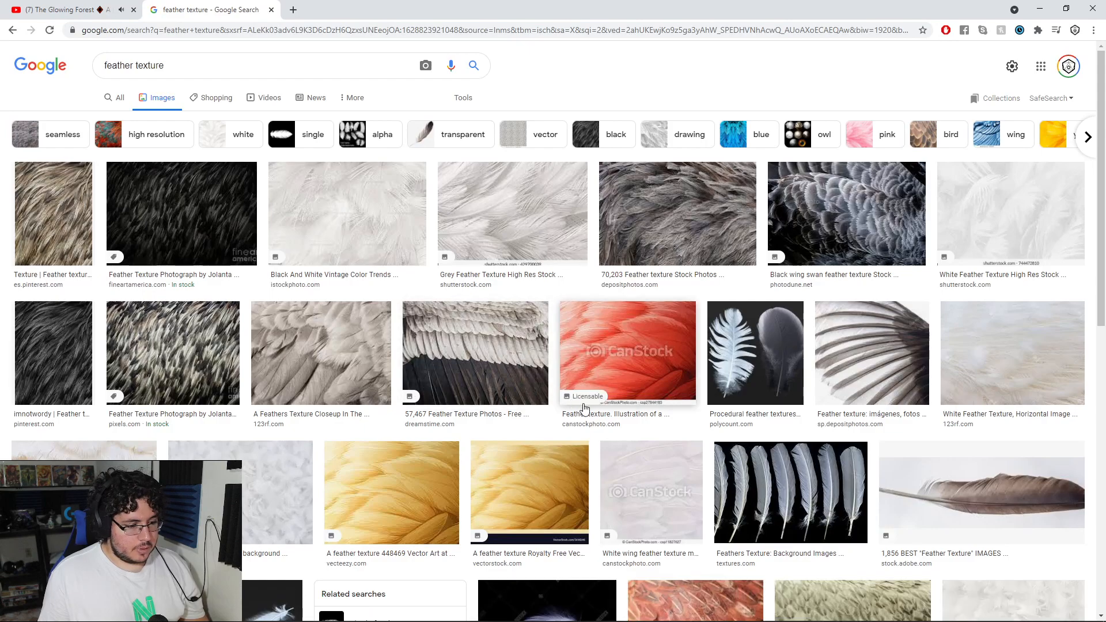
Step: Browse the feather texture images and related results for single feathers, comparing them with the Aku Aku reference in Maya
{"action": "scroll", "coordinate": [832, 354], "scroll_direction": "down", "scroll_amount": 2}
{"action": "left_click", "coordinate": [833, 353]}
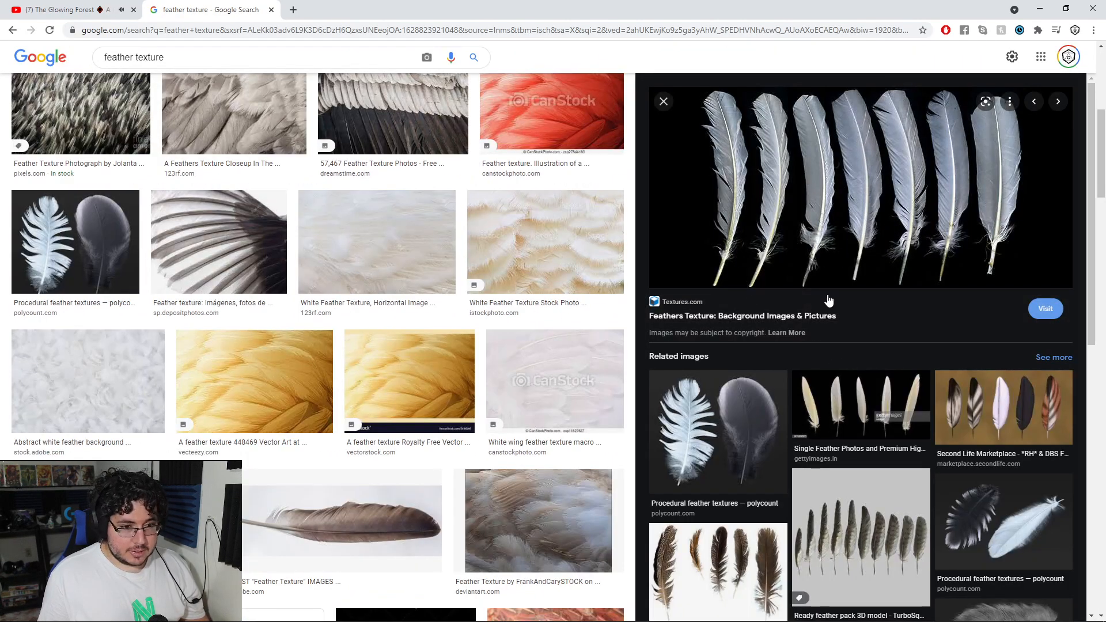
{"action": "scroll", "coordinate": [528, 407], "scroll_direction": "down", "scroll_amount": 7}
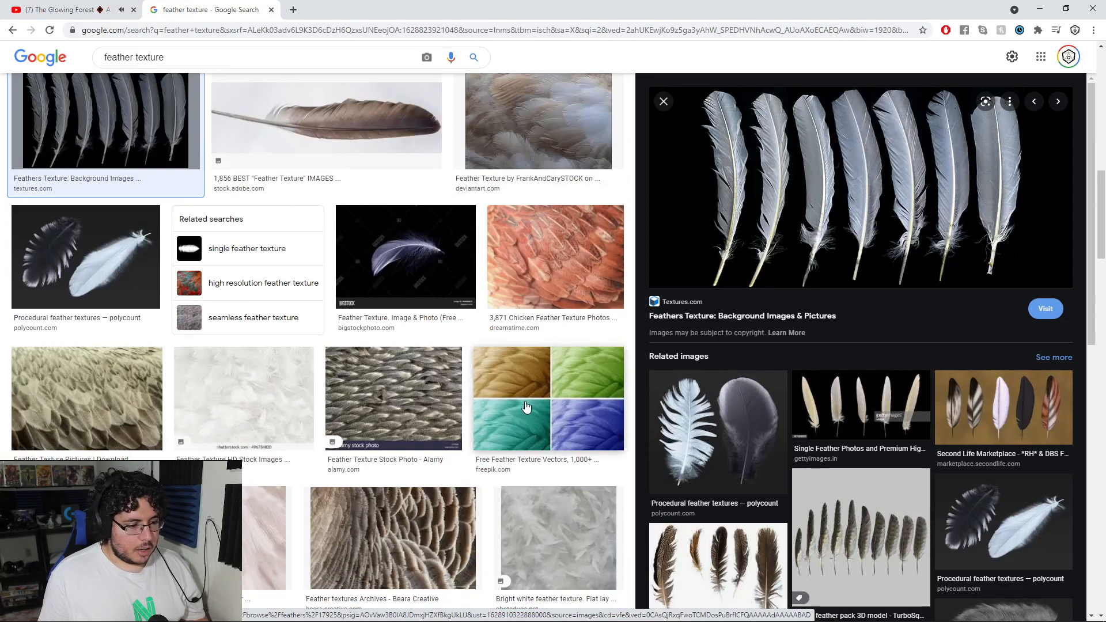
{"action": "key", "text": "alt+Tab"}
{"action": "key", "text": "alt+Tab"}
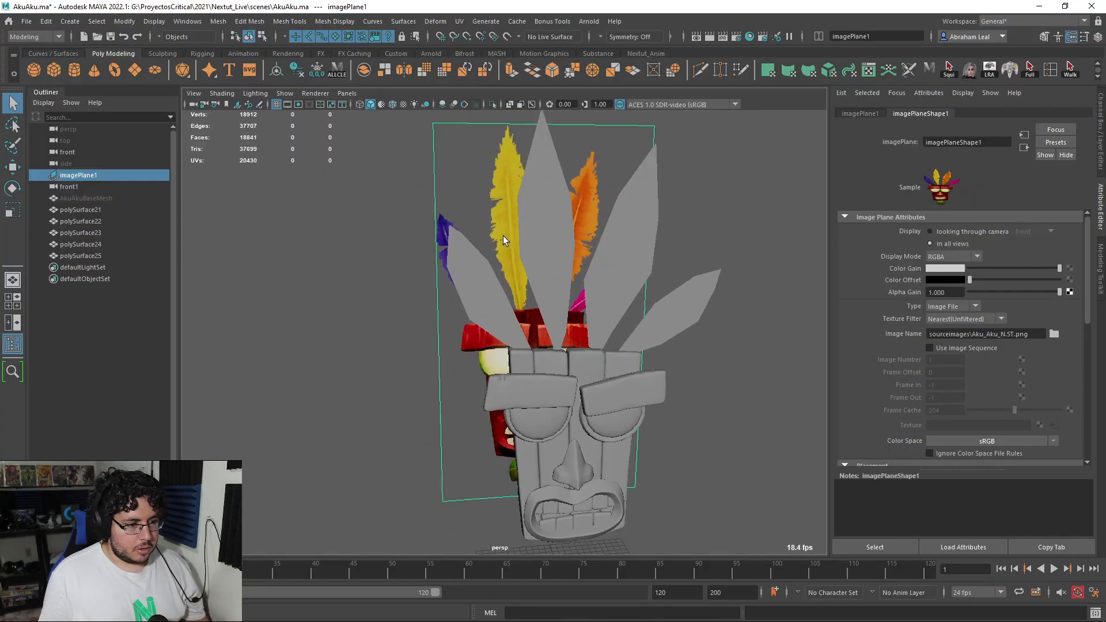
{"action": "key", "text": "alt+Tab"}
{"action": "scroll", "coordinate": [528, 259], "scroll_direction": "down", "scroll_amount": 5}
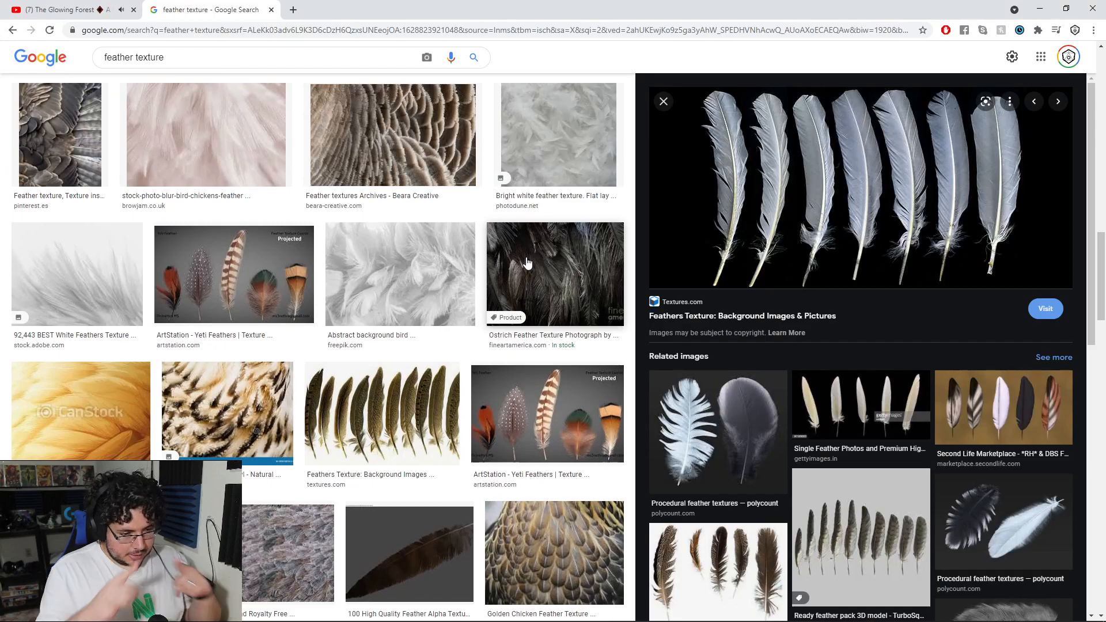
{"action": "scroll", "coordinate": [527, 262], "scroll_direction": "down", "scroll_amount": 6}
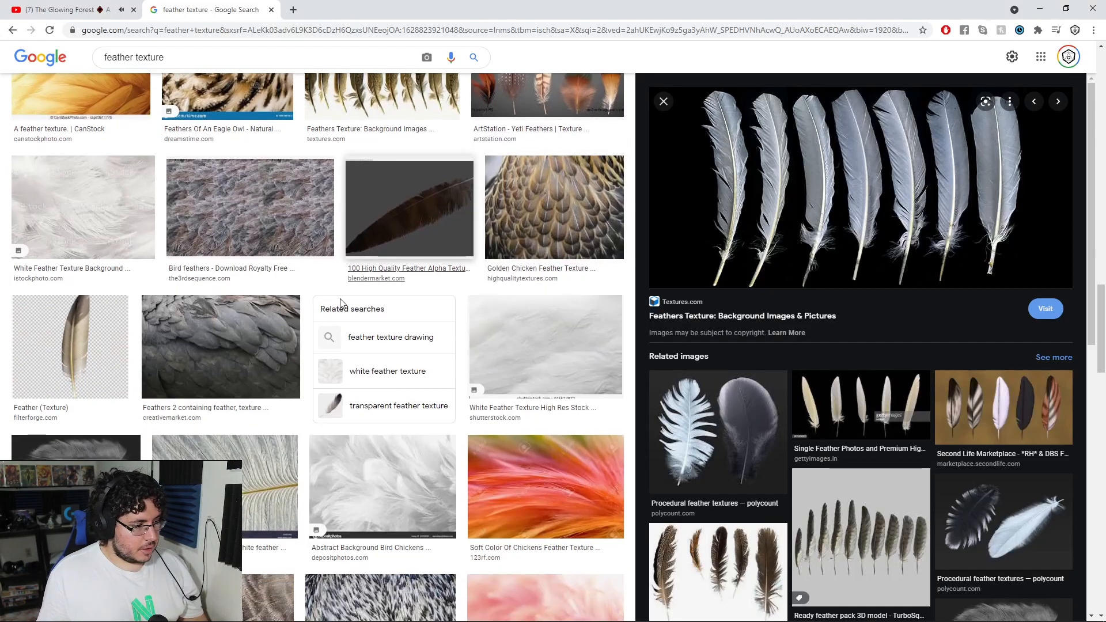
{"action": "scroll", "coordinate": [834, 321], "scroll_direction": "down", "scroll_amount": 9}
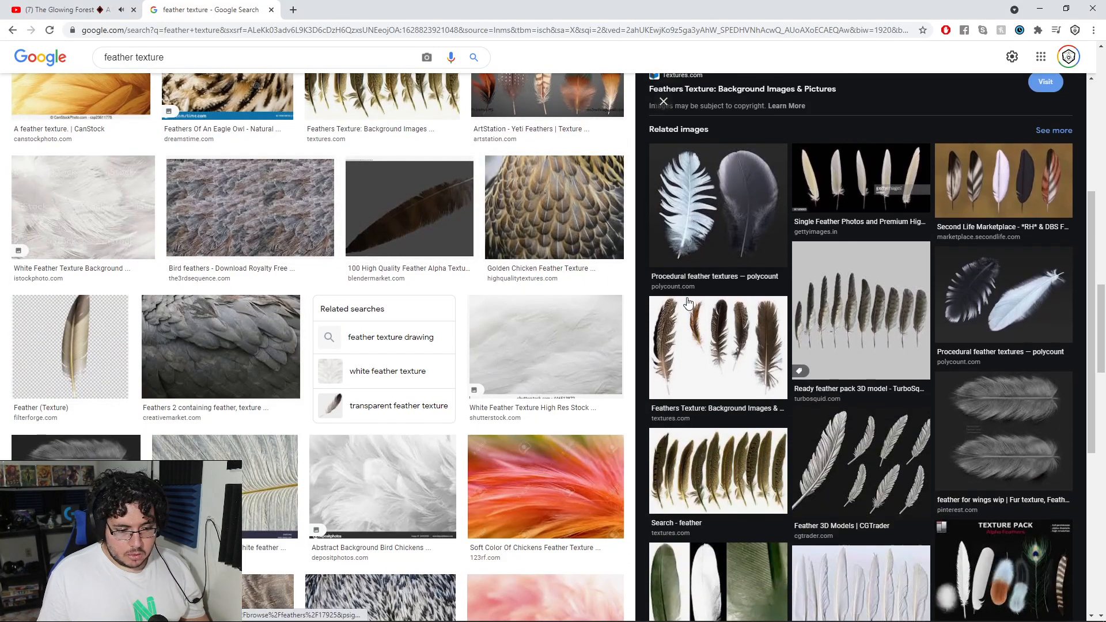
{"action": "scroll", "coordinate": [834, 321], "scroll_direction": "down", "scroll_amount": 12}
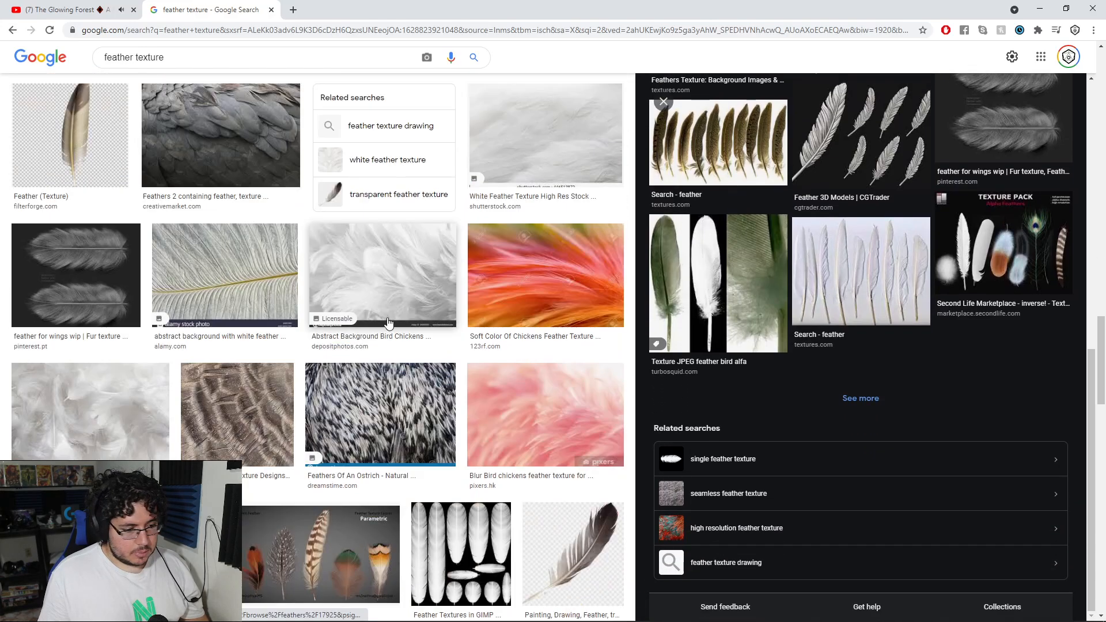
{"action": "scroll", "coordinate": [483, 349], "scroll_direction": "down", "scroll_amount": 9}
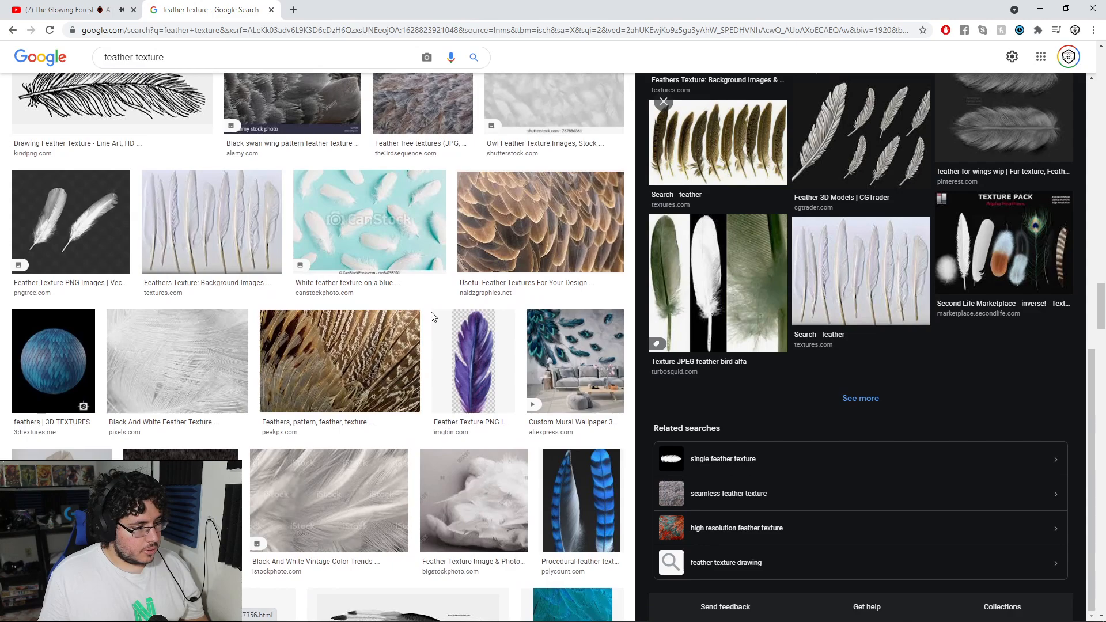
Step: Preview the purple feather from IMGBIN and the teal, brown and gray feather from PNGEgg
{"action": "left_click", "coordinate": [475, 351]}
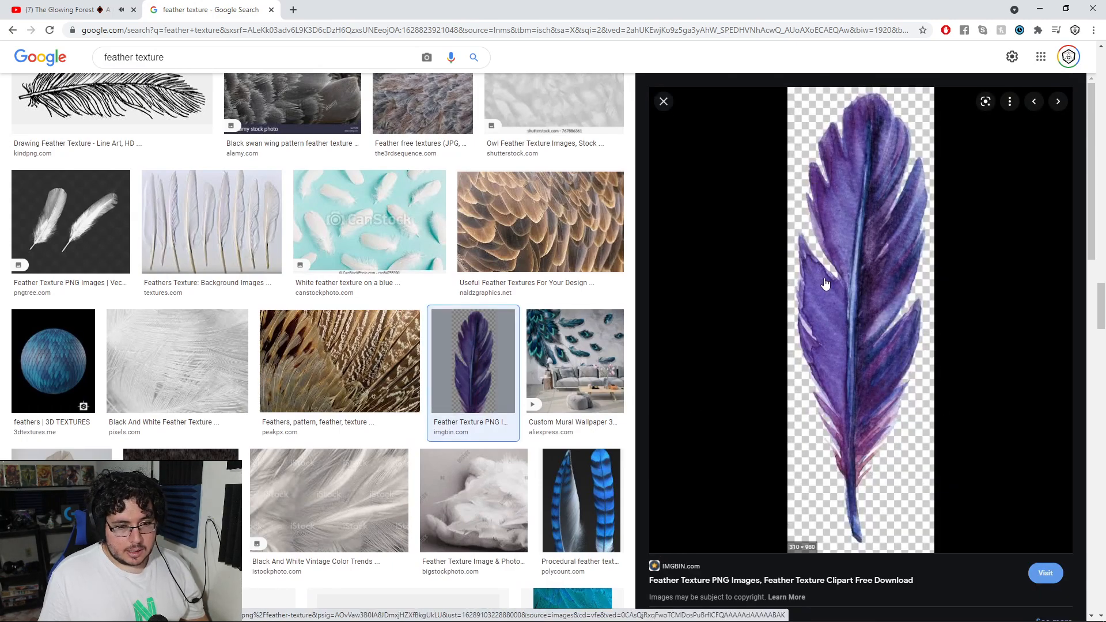
{"action": "scroll", "coordinate": [520, 366], "scroll_direction": "down", "scroll_amount": 3}
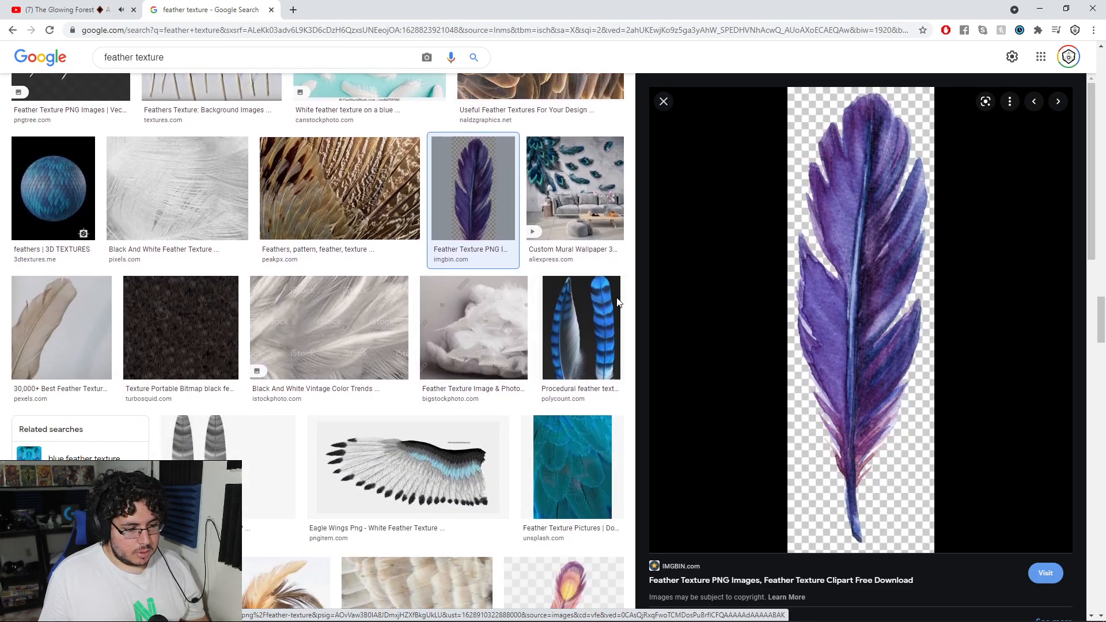
{"action": "scroll", "coordinate": [463, 282], "scroll_direction": "down", "scroll_amount": 4}
{"action": "scroll", "coordinate": [464, 282], "scroll_direction": "down", "scroll_amount": 6}
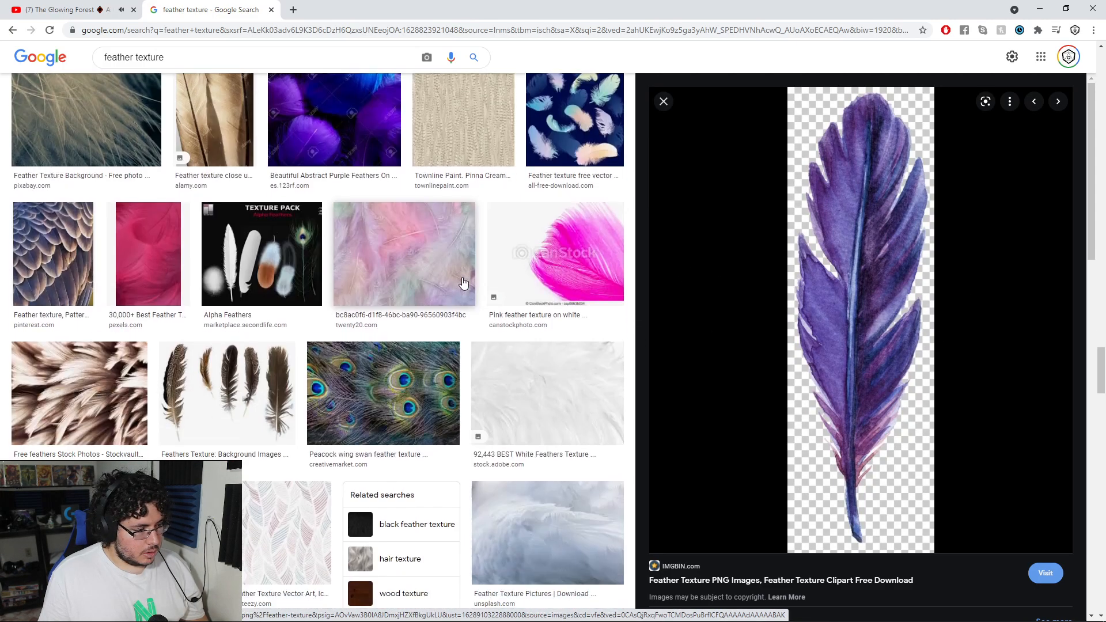
{"action": "scroll", "coordinate": [463, 282], "scroll_direction": "down", "scroll_amount": 8}
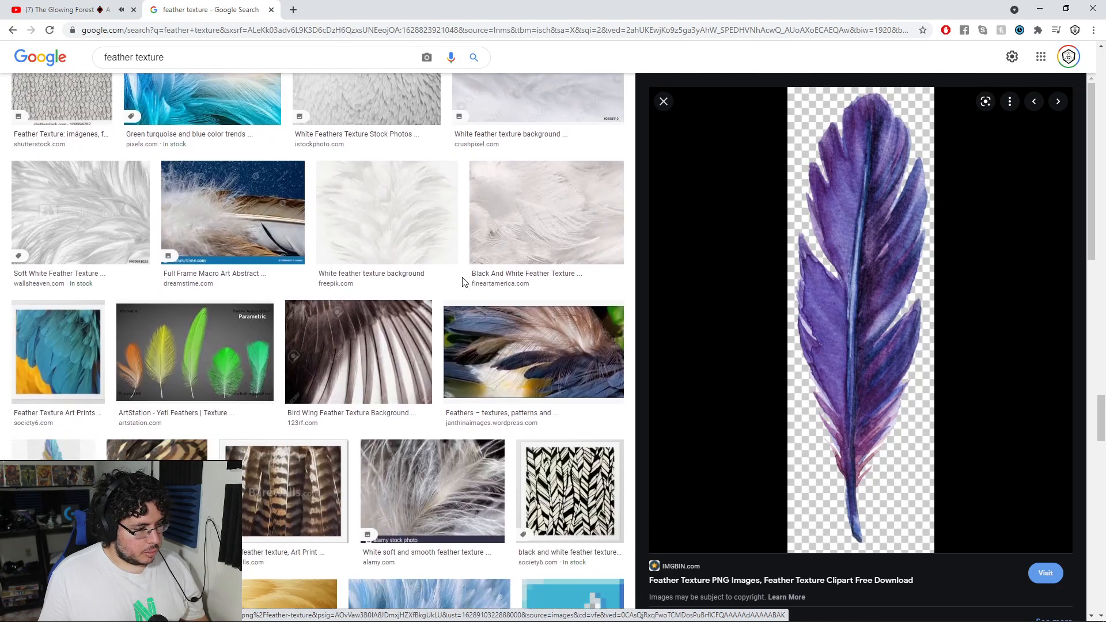
{"action": "scroll", "coordinate": [463, 282], "scroll_direction": "down", "scroll_amount": 4}
{"action": "left_click", "coordinate": [53, 230]}
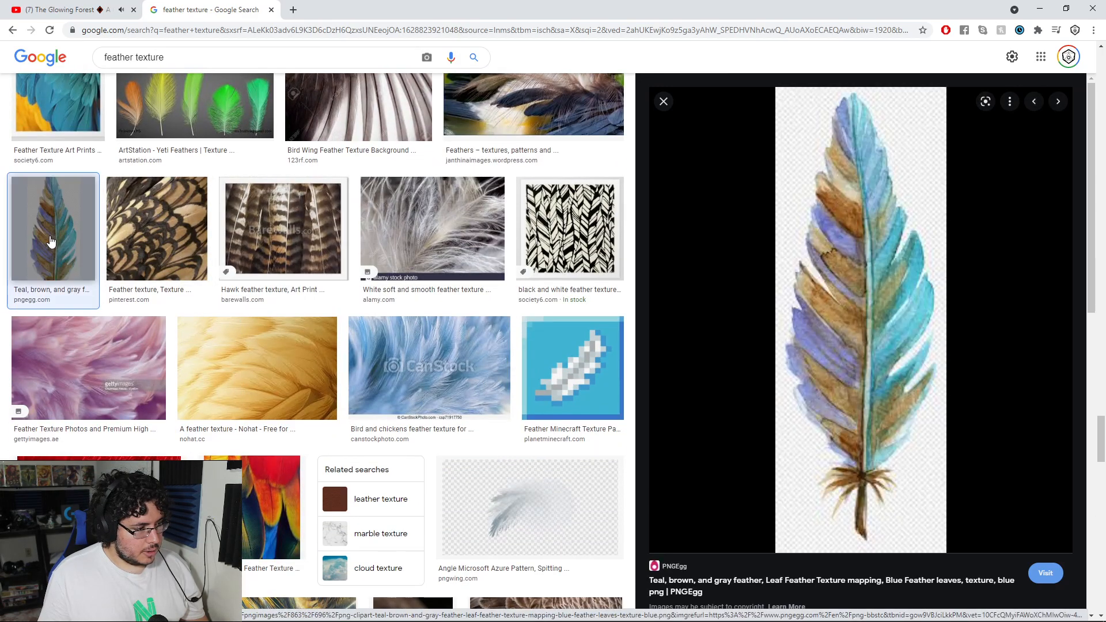
Step: Check the reference feathers in Maya again and look through more feather texture results for alternatives
{"action": "key", "text": "alt+Tab"}
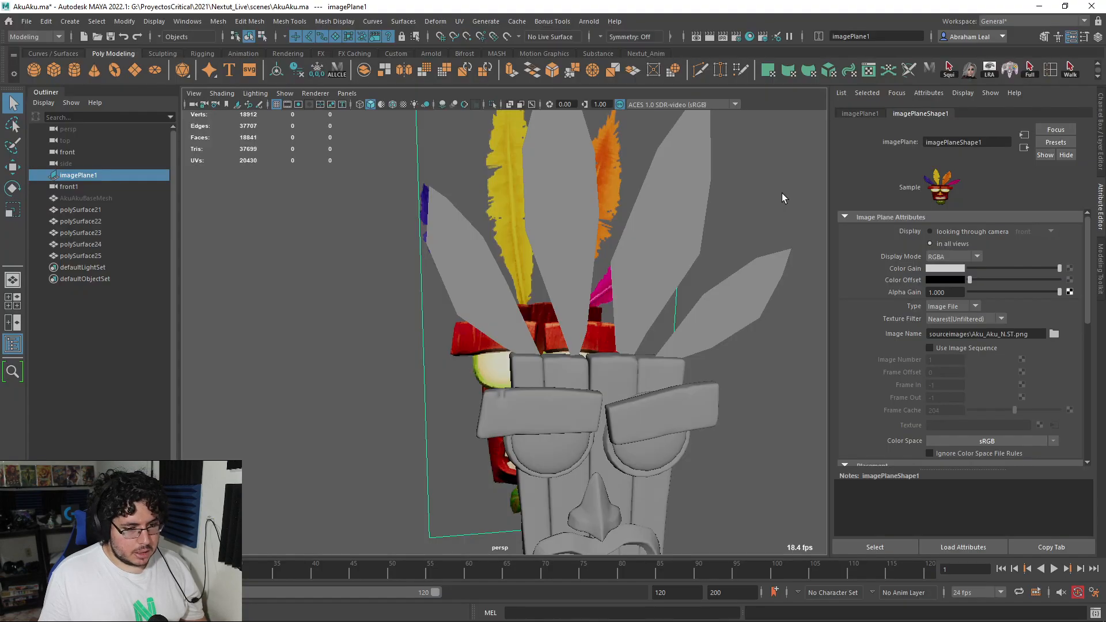
{"action": "key", "text": "alt+Tab"}
{"action": "scroll", "coordinate": [490, 196], "scroll_direction": "down", "scroll_amount": 15}
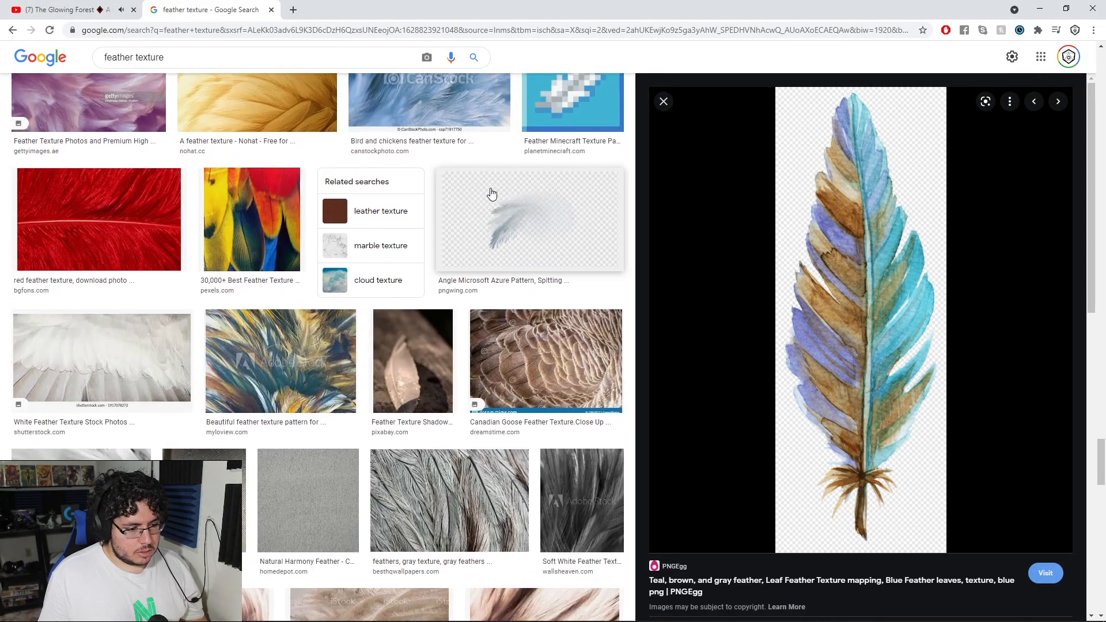
{"action": "scroll", "coordinate": [925, 320], "scroll_direction": "down", "scroll_amount": 5}
{"action": "scroll", "coordinate": [925, 319], "scroll_direction": "down", "scroll_amount": 7}
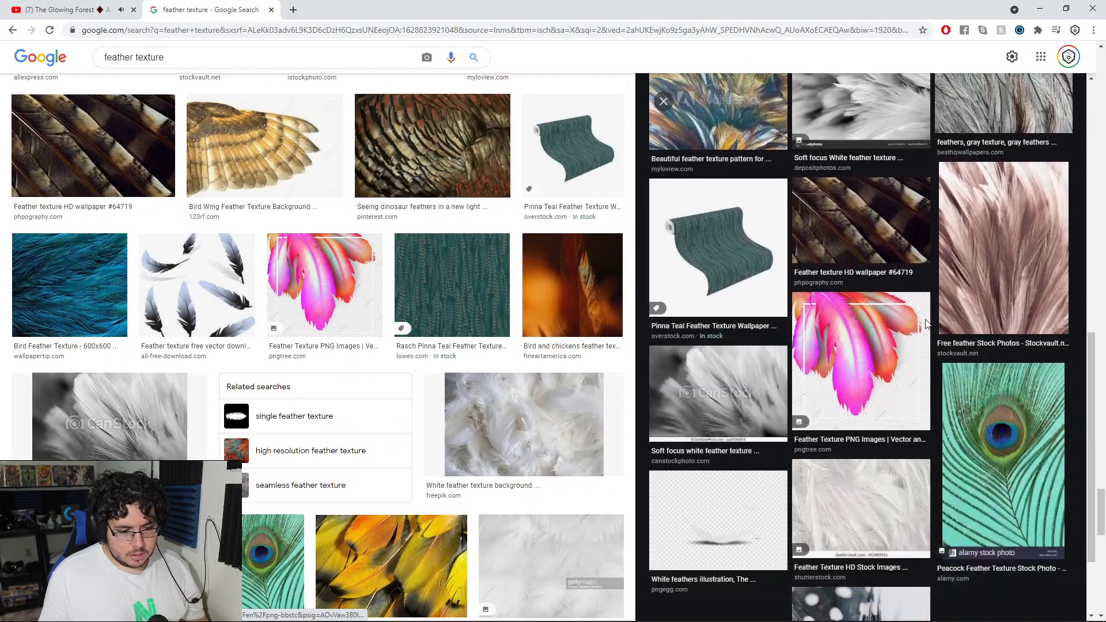
{"action": "scroll", "coordinate": [448, 261], "scroll_direction": "down", "scroll_amount": 20}
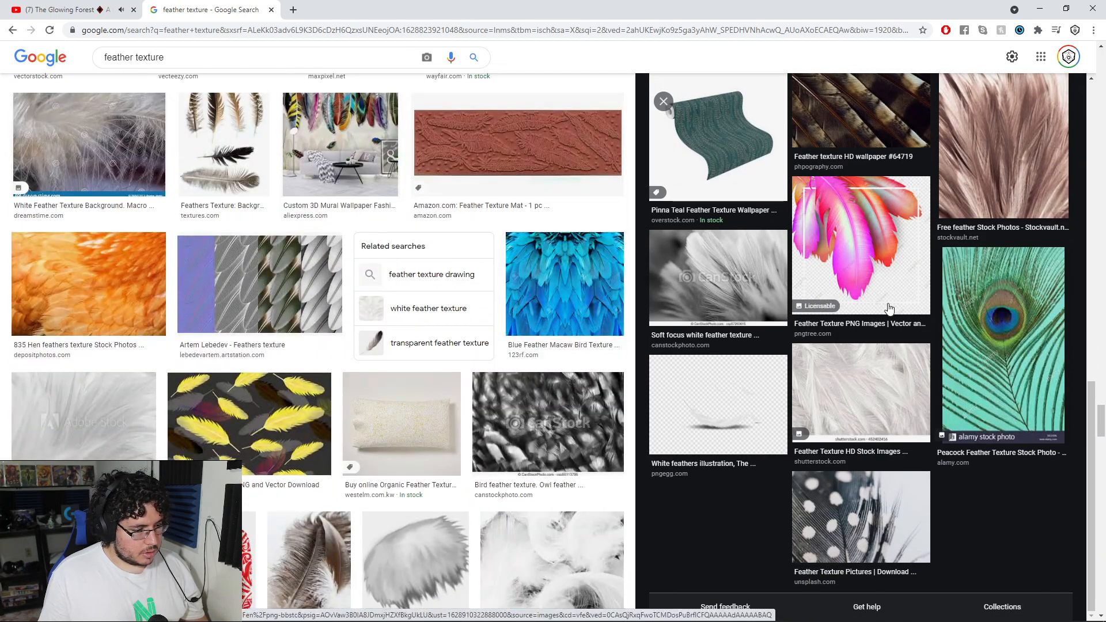
Step: Return to the teal, brown and gray feather preview, open its PNGEgg page and inspect the full image
{"action": "left_click", "coordinate": [890, 309]}
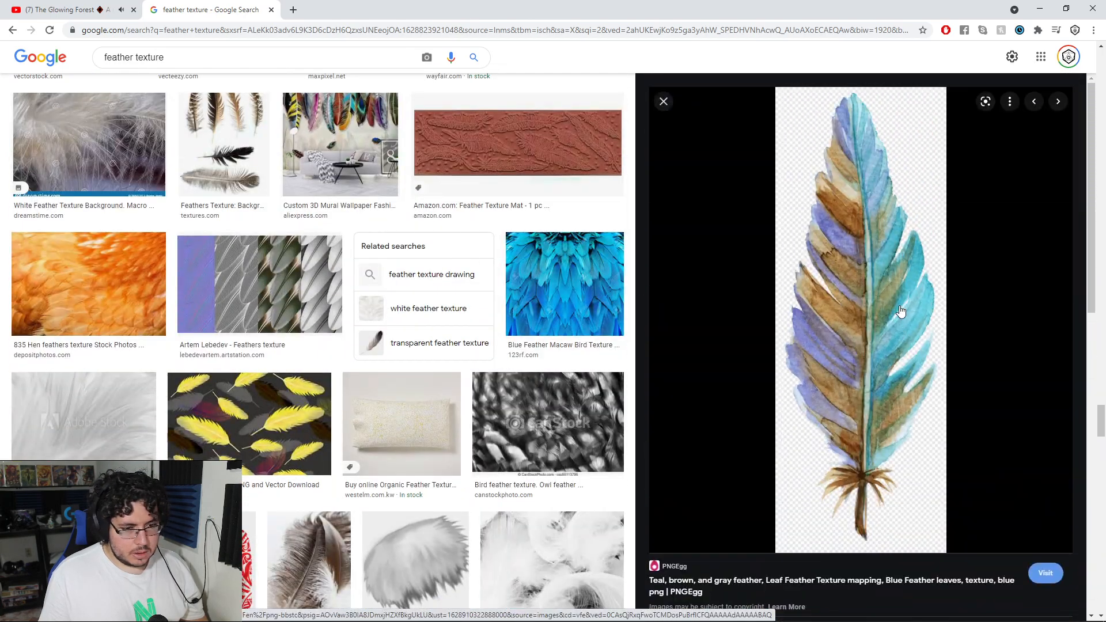
{"action": "right_click", "coordinate": [838, 238]}
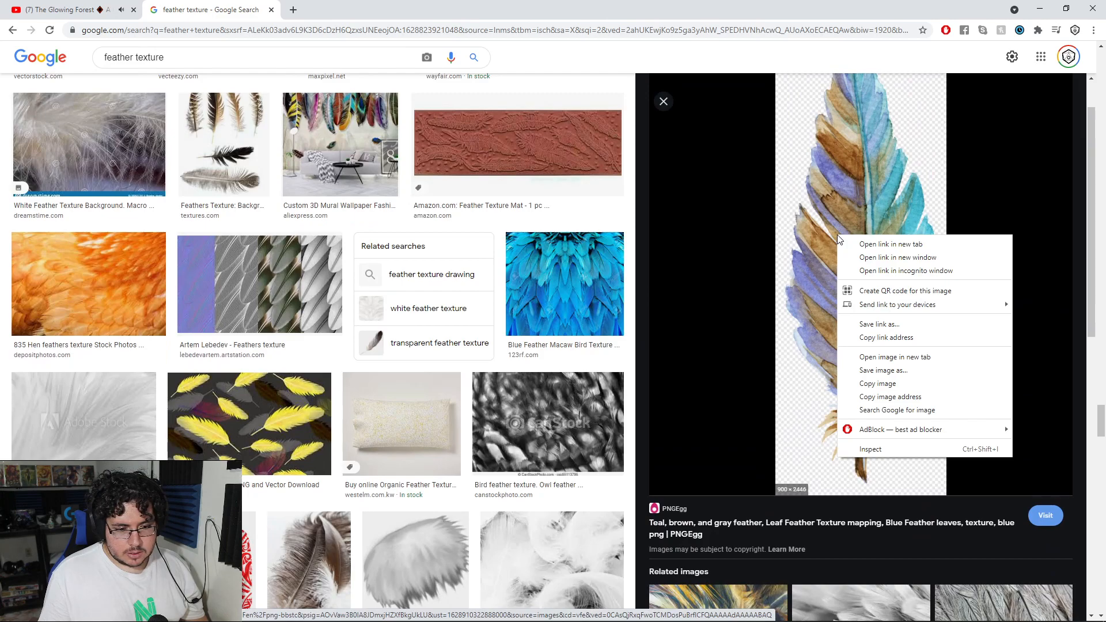
{"action": "left_click", "coordinate": [792, 388]}
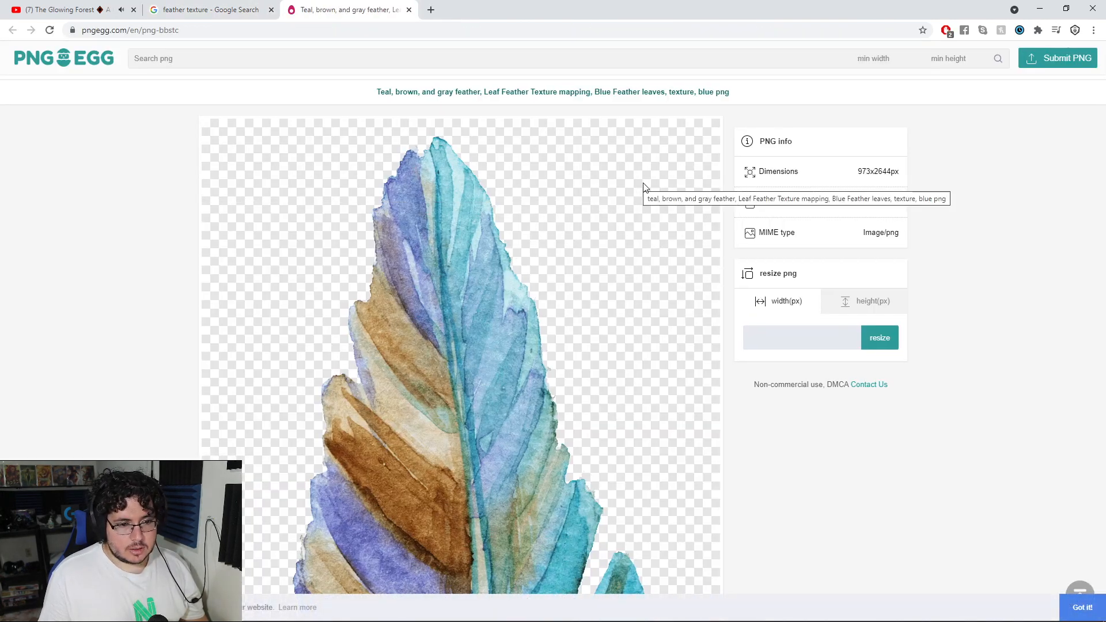
{"action": "scroll", "coordinate": [640, 179], "scroll_direction": "down", "scroll_amount": 8}
{"action": "scroll", "coordinate": [622, 179], "scroll_direction": "down", "scroll_amount": 10}
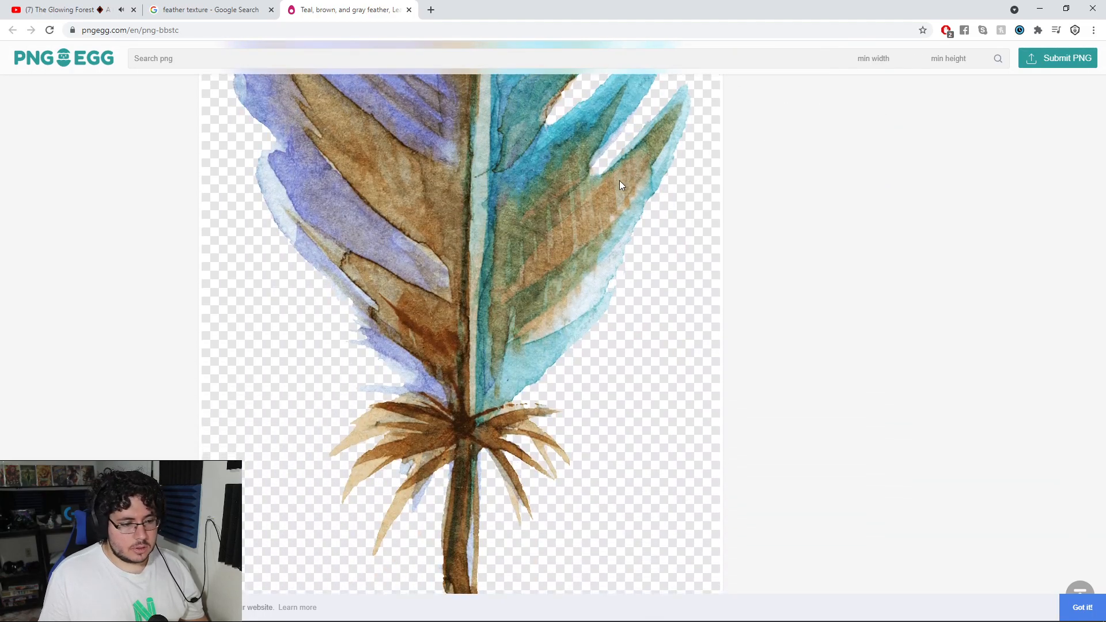
{"action": "scroll", "coordinate": [612, 185], "scroll_direction": "up", "scroll_amount": 2}
Step: Download the feather PNG, completing the human verification by selecting the three images that contain a motorcycle
{"action": "left_click", "coordinate": [482, 232]}
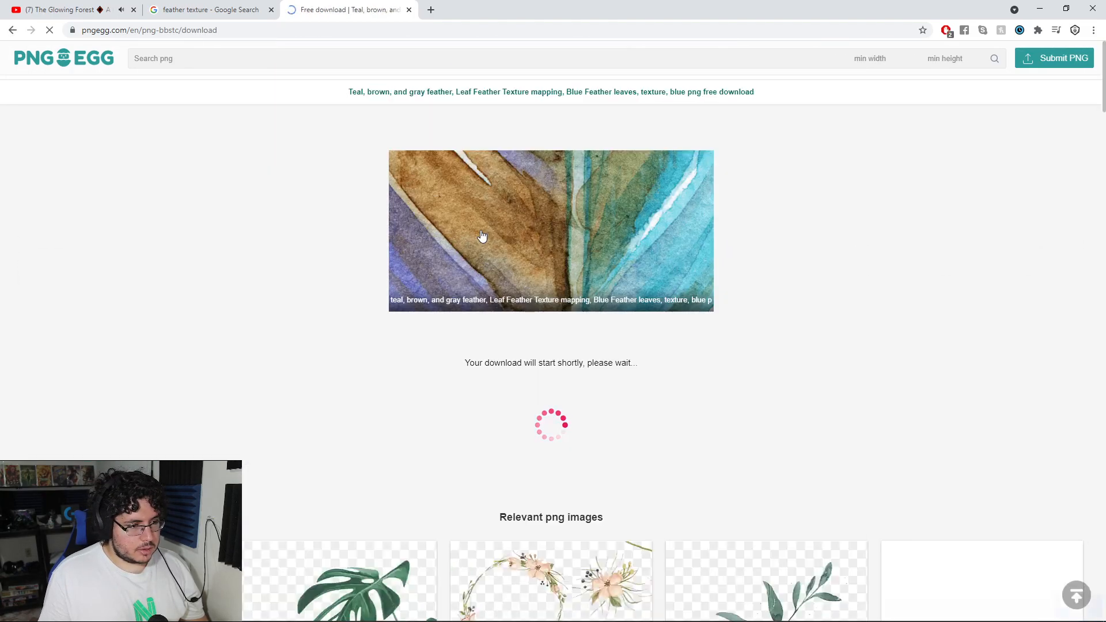
{"action": "left_click", "coordinate": [483, 380]}
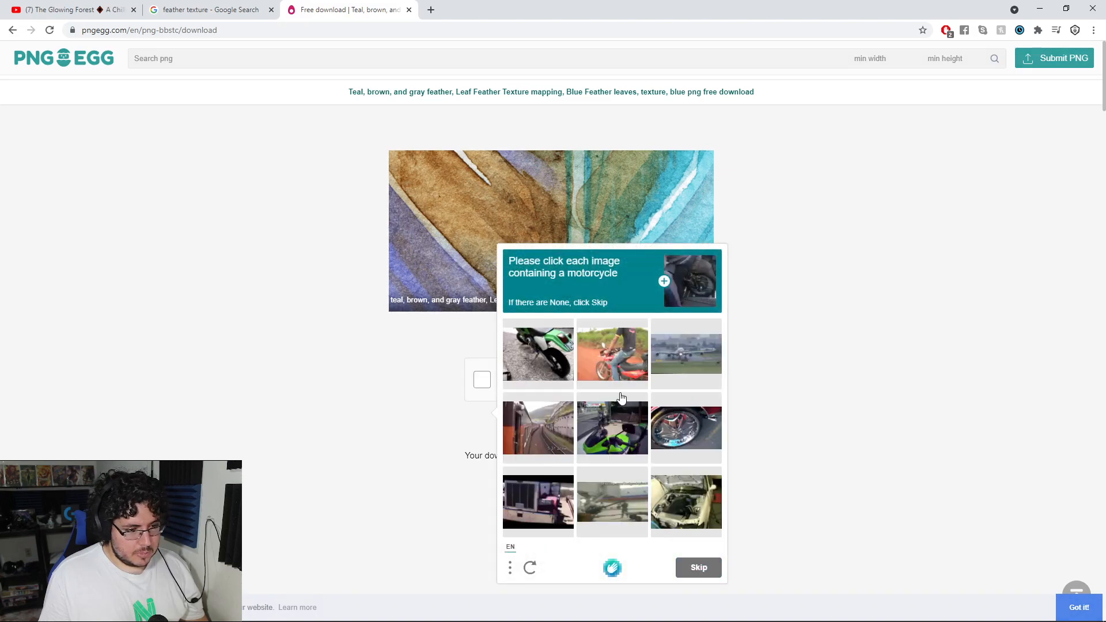
{"action": "left_click", "coordinate": [541, 348]}
{"action": "left_click", "coordinate": [606, 355]}
{"action": "left_click", "coordinate": [623, 433]}
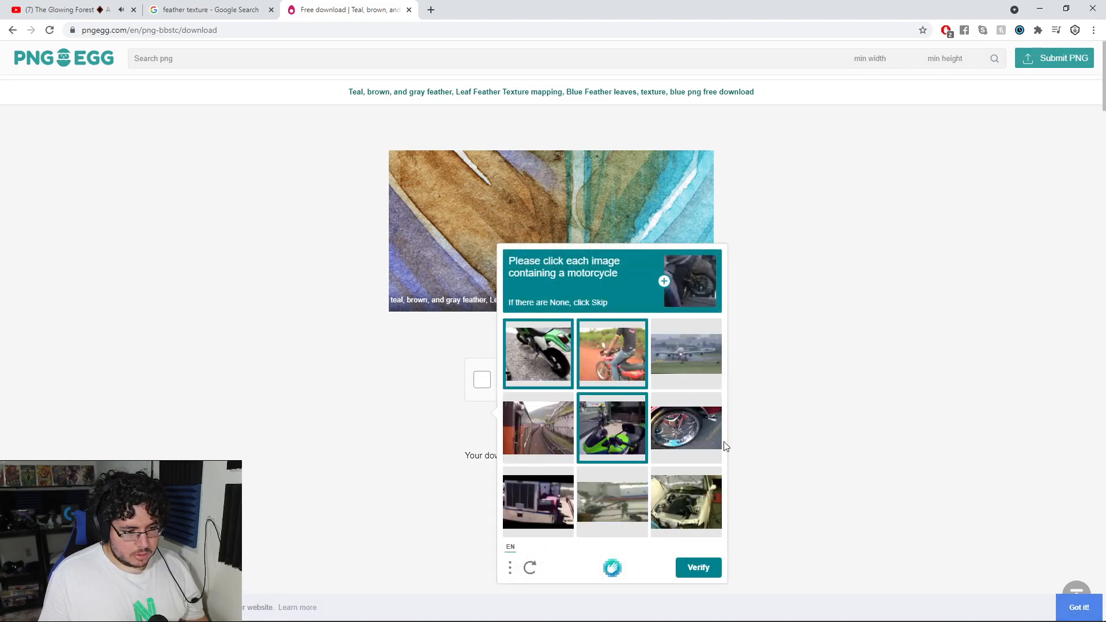
{"action": "left_click", "coordinate": [699, 568]}
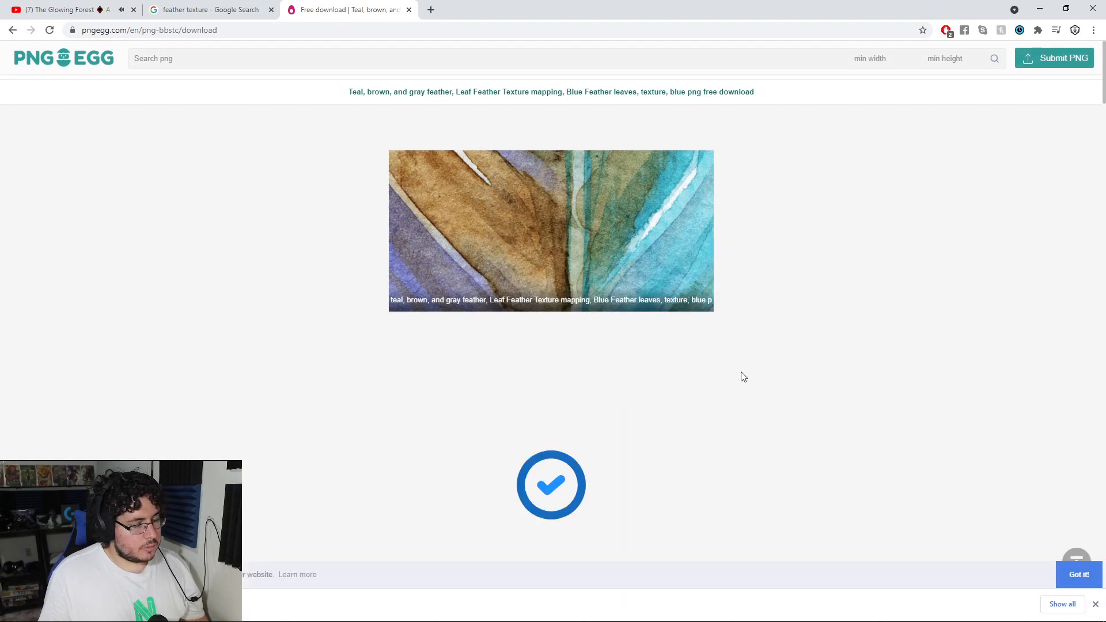
Step: Open the downloaded pngegg.png in Photoshop and inspect the feather on its transparent background
{"action": "left_click", "coordinate": [156, 569]}
{"action": "left_click_drag", "start_coordinate": [405, 205], "coordinate": [420, 294]}
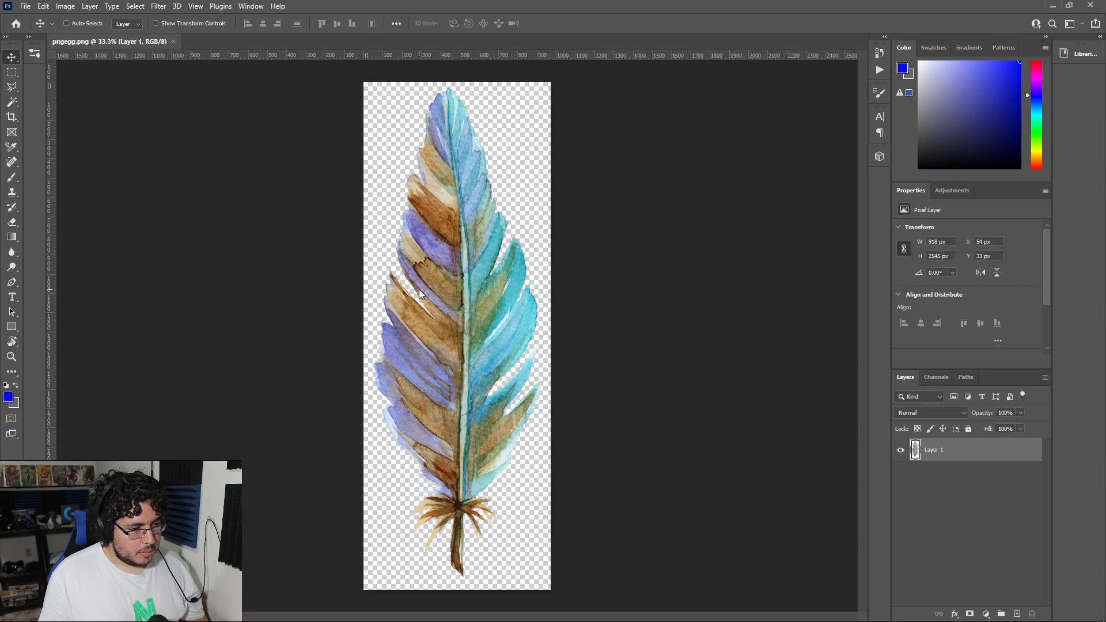
{"action": "scroll", "coordinate": [561, 278], "scroll_direction": "down", "scroll_amount": 2, "text": "alt"}
{"action": "scroll", "coordinate": [496, 276], "scroll_direction": "up", "scroll_amount": 4, "text": "alt"}
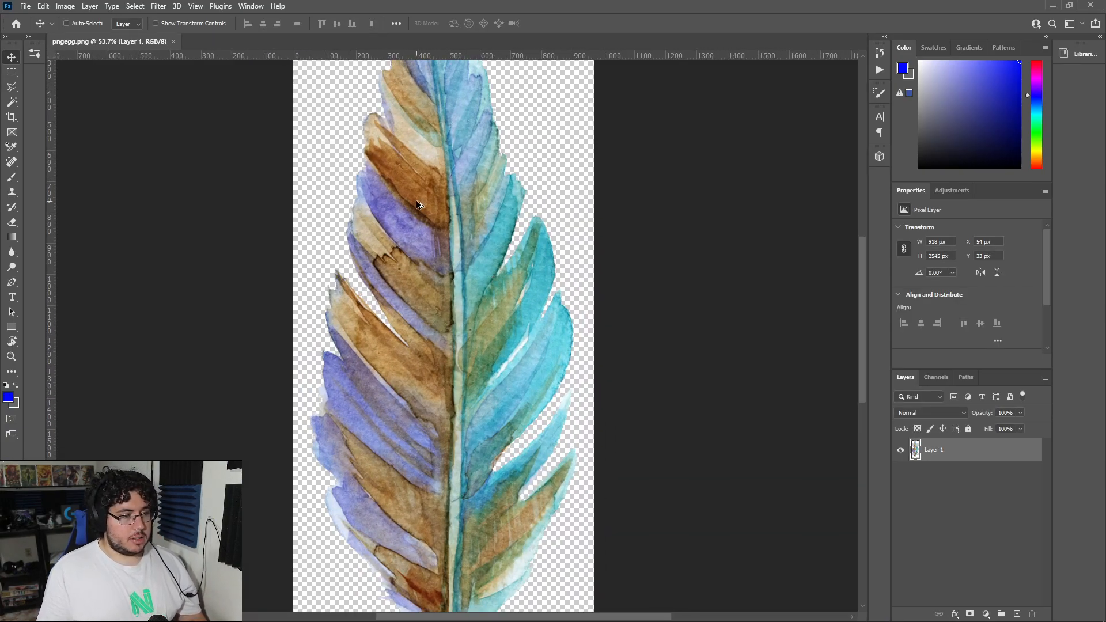
{"action": "scroll", "coordinate": [514, 310], "scroll_direction": "down", "scroll_amount": 3, "text": "alt"}
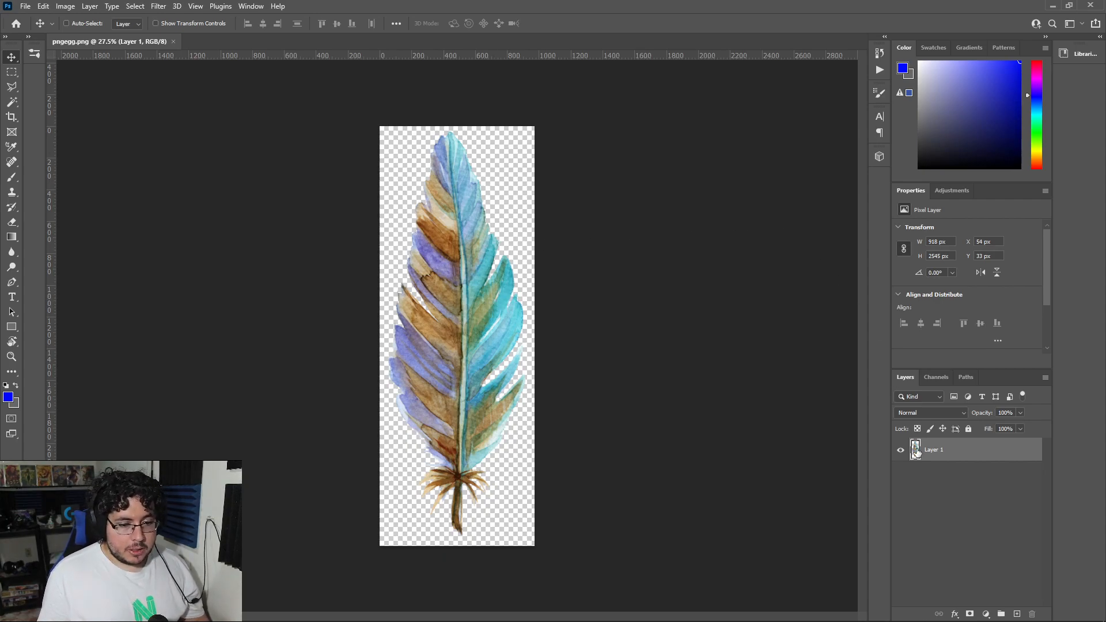
Step: Load Layer 1's transparency as a selection to examine the feather's outline, and clear the selection
{"action": "left_click", "coordinate": [916, 450], "text": "ctrl"}
{"action": "scroll", "coordinate": [492, 231], "scroll_direction": "up", "scroll_amount": 3, "text": "alt"}
{"action": "scroll", "coordinate": [492, 230], "scroll_direction": "down", "scroll_amount": 2, "text": "alt"}
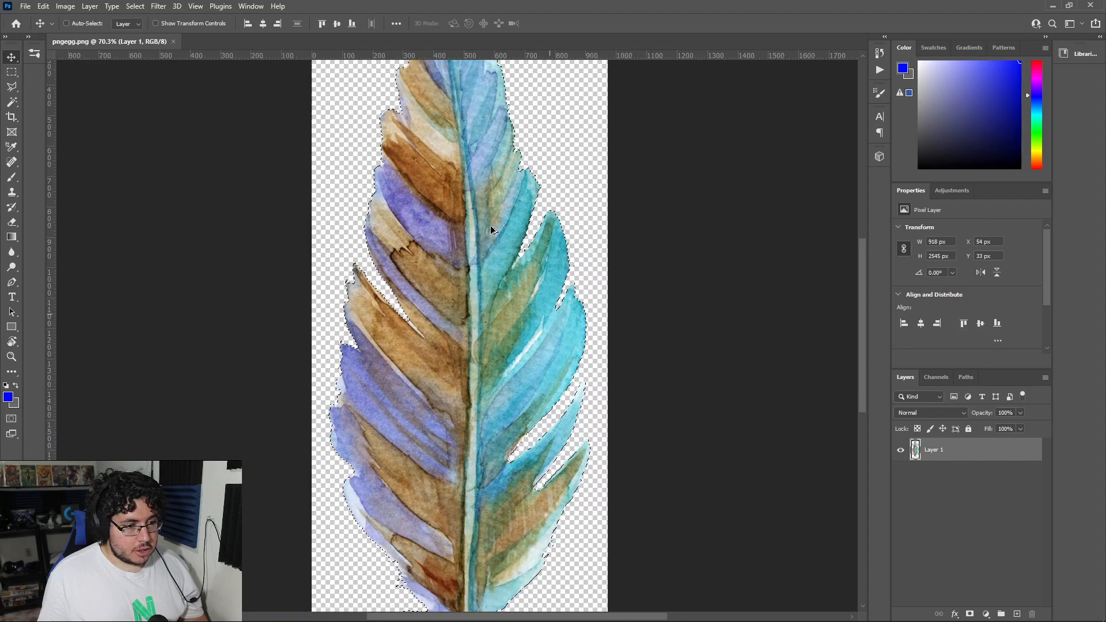
{"action": "key", "text": "ctrl+d"}
{"action": "scroll", "coordinate": [471, 311], "scroll_direction": "down", "scroll_amount": 2, "text": "alt"}
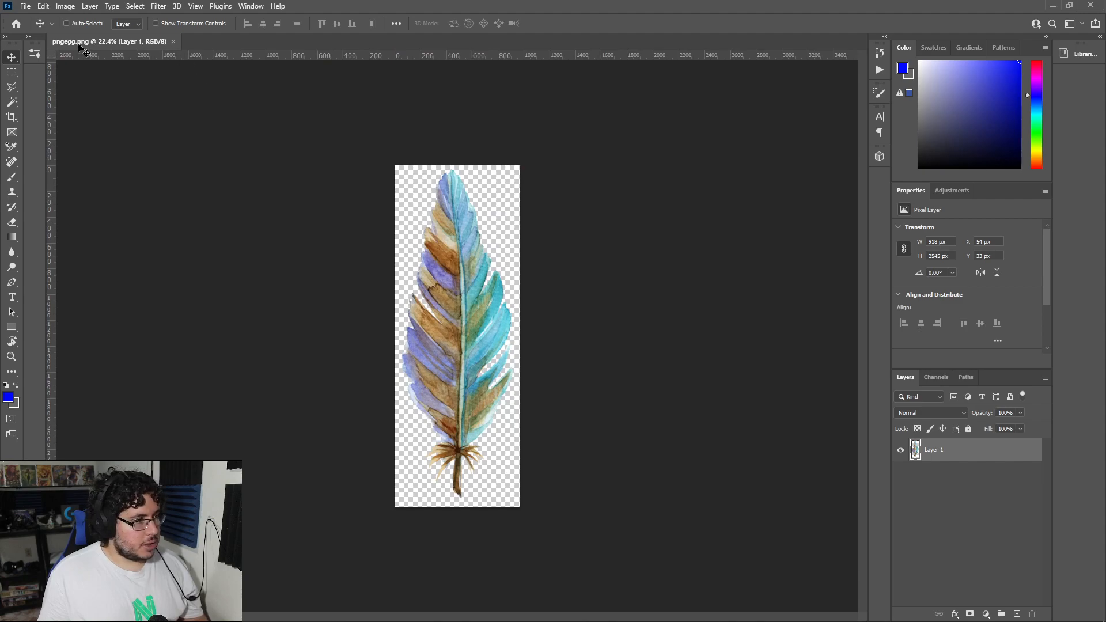
Step: Check the feather image's dimensions in pixels in the Image Size settings, and leave the image unresized
{"action": "left_click", "coordinate": [63, 7]}
{"action": "left_click", "coordinate": [111, 91]}
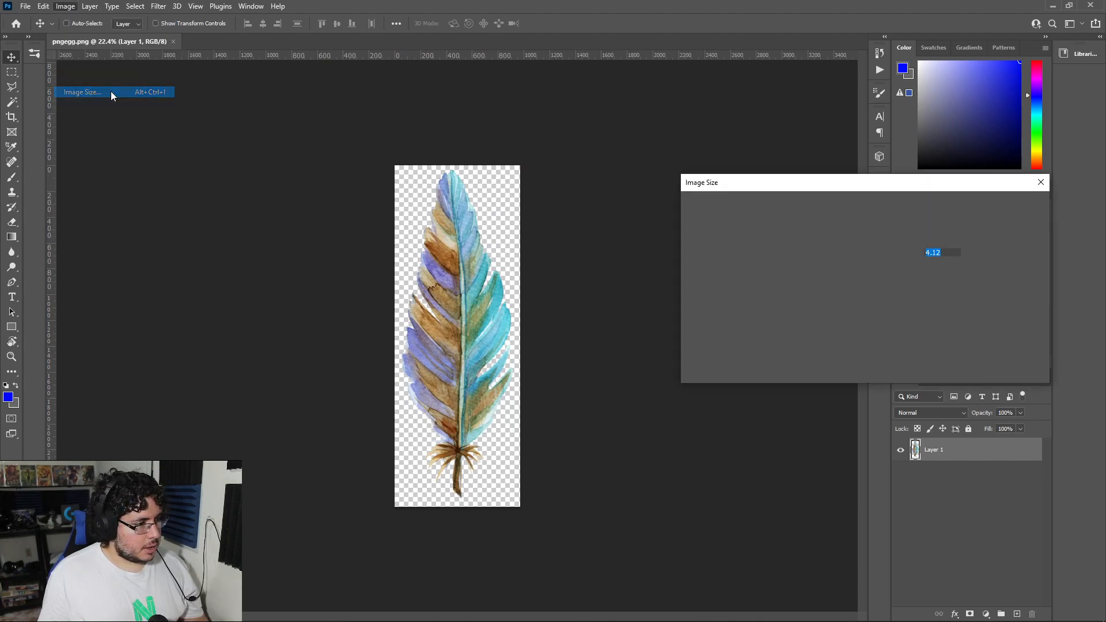
{"action": "left_click", "coordinate": [995, 256]}
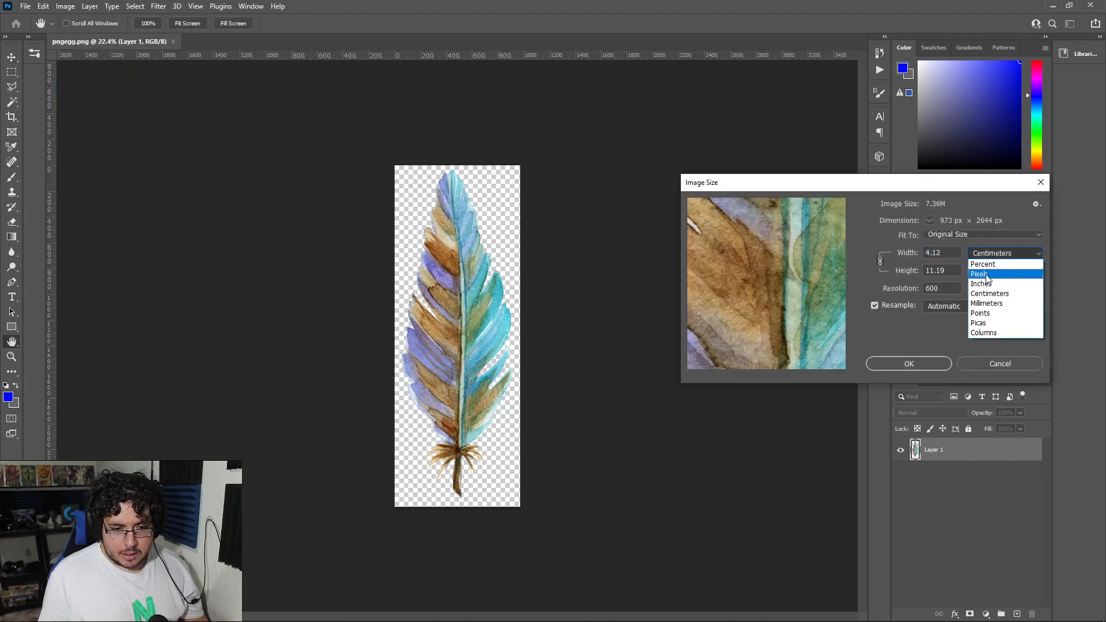
{"action": "left_click", "coordinate": [988, 265]}
{"action": "left_click", "coordinate": [1035, 188]}
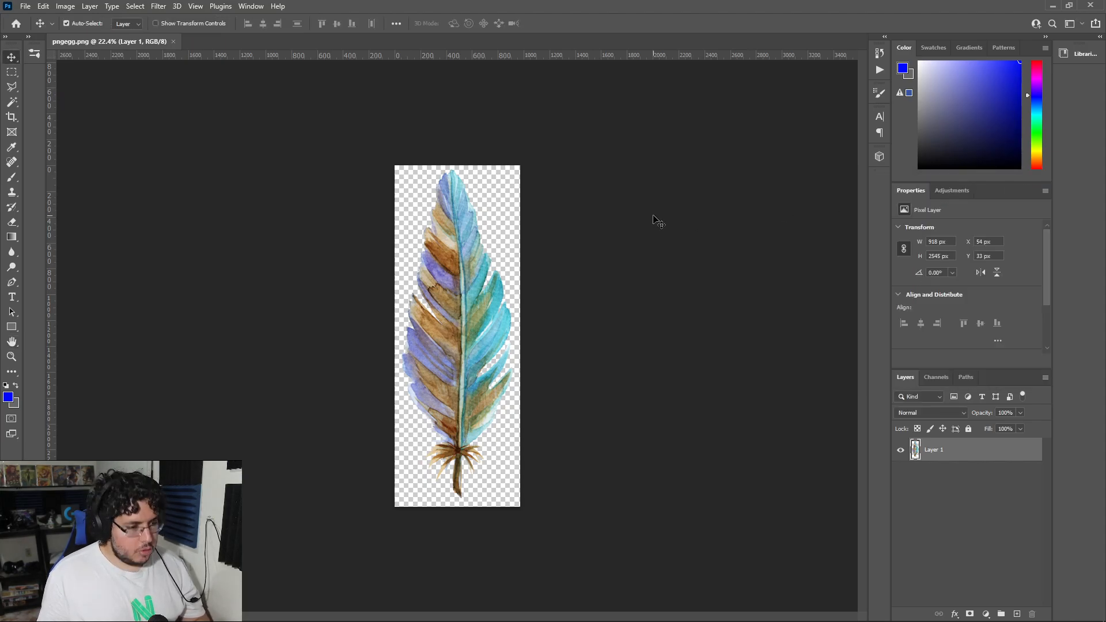
Step: Create a new document 1024 pixels wide and 1024 pixels high
{"action": "key", "text": "ctrl+n"}
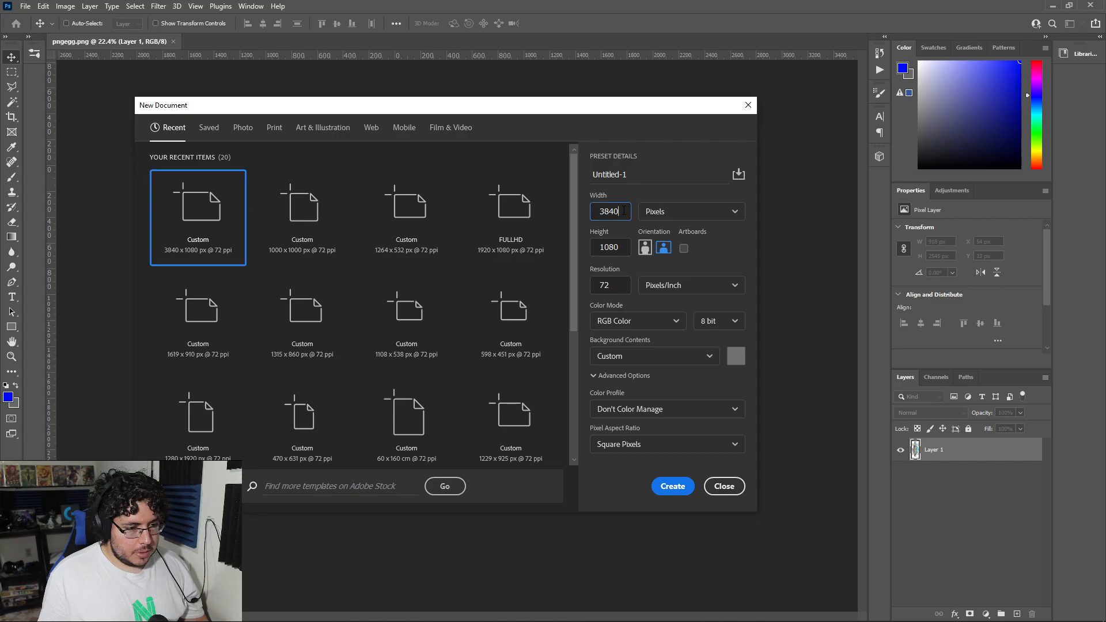
{"action": "key", "text": "BackSpace"}
{"action": "key", "text": "BackSpace"}
{"action": "key", "text": "BackSpace"}
{"action": "key", "text": "BackSpace"}
{"action": "type", "text": "1024"}
{"action": "key", "text": "Tab"}
{"action": "type", "text": "1"}
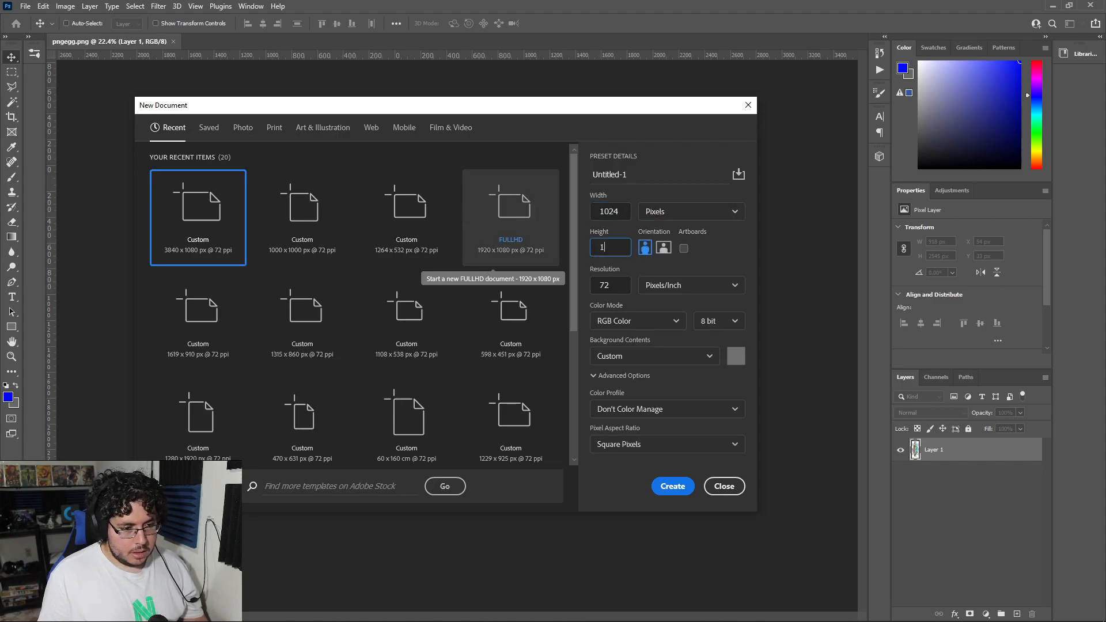
{"action": "type", "text": "024"}
{"action": "key", "text": "Return"}
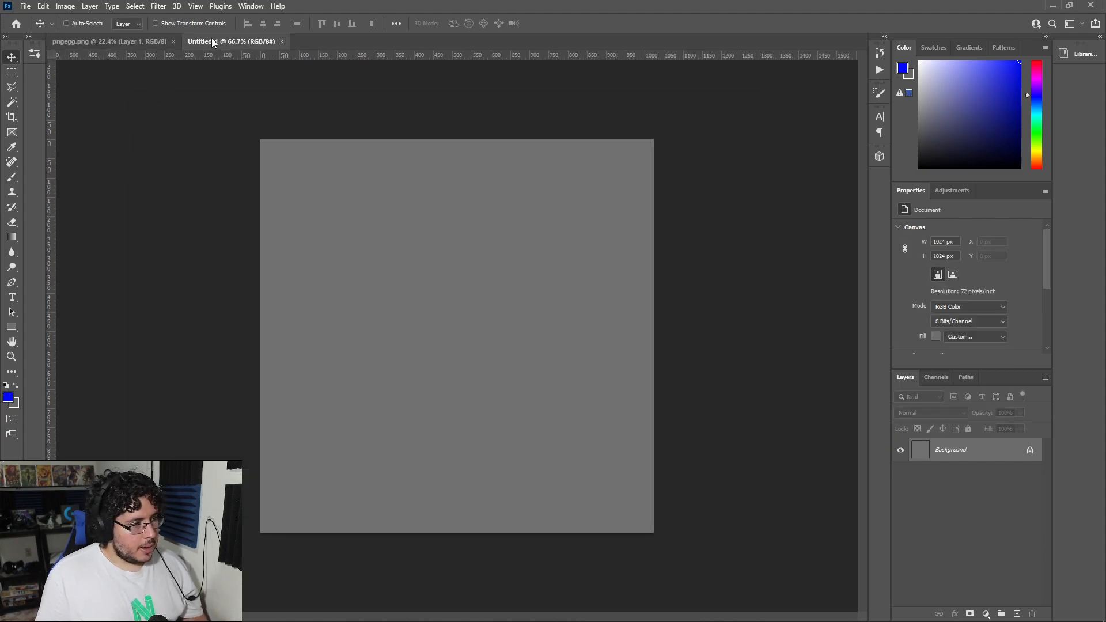
Step: Copy the feather from pngegg.png into the new document and scale it down proportionally to fit inside the canvas
{"action": "left_click", "coordinate": [147, 42]}
{"action": "left_click_drag", "start_coordinate": [422, 290], "coordinate": [428, 315]}
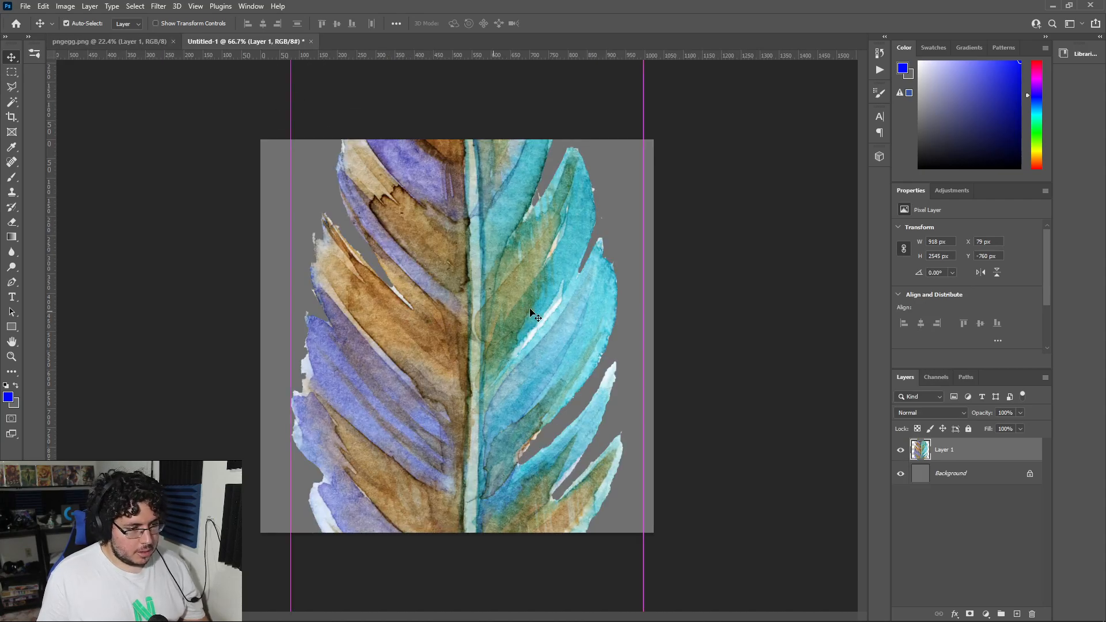
{"action": "key", "text": "ctrl+t"}
{"action": "key", "text": "ctrl+0"}
{"action": "left_click_drag", "start_coordinate": [514, 482], "coordinate": [420, 327]}
{"action": "scroll", "coordinate": [429, 357], "scroll_direction": "up", "scroll_amount": 11, "text": "alt"}
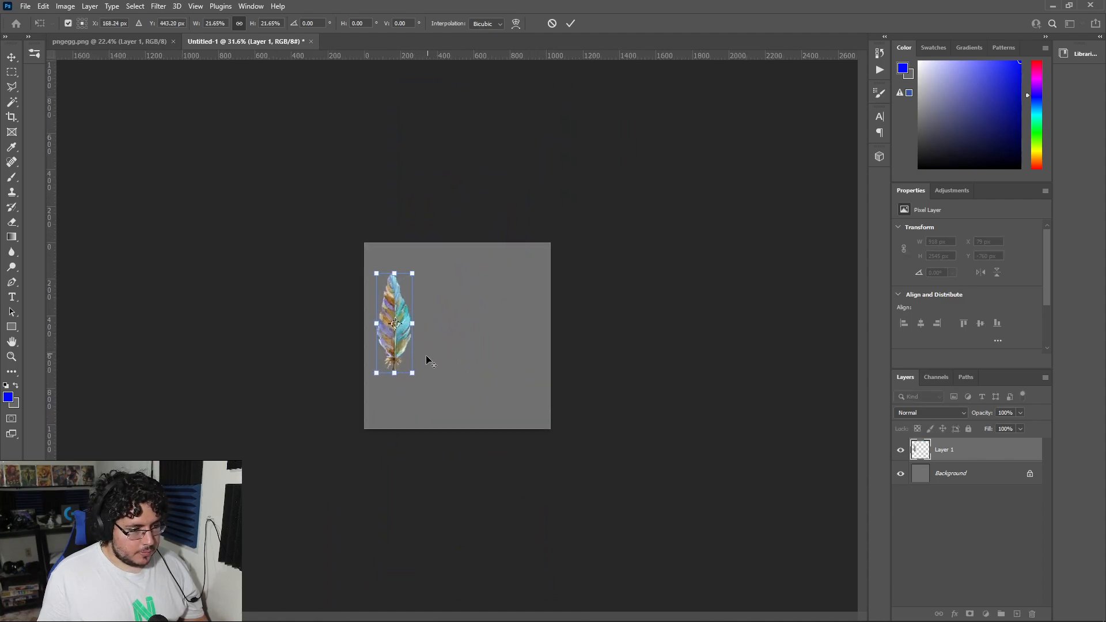
Step: Fit the feather to nearly the full canvas height along the left side, about 338 × 994 px
{"action": "left_click_drag", "start_coordinate": [378, 403], "coordinate": [418, 513]}
{"action": "left_click_drag", "start_coordinate": [386, 310], "coordinate": [378, 277]}
{"action": "left_click_drag", "start_coordinate": [413, 475], "coordinate": [415, 493]}
{"action": "left_click_drag", "start_coordinate": [397, 429], "coordinate": [399, 409]}
{"action": "left_click_drag", "start_coordinate": [417, 488], "coordinate": [422, 502]}
{"action": "left_click_drag", "start_coordinate": [404, 454], "coordinate": [403, 447]}
{"action": "key", "text": "Return"}
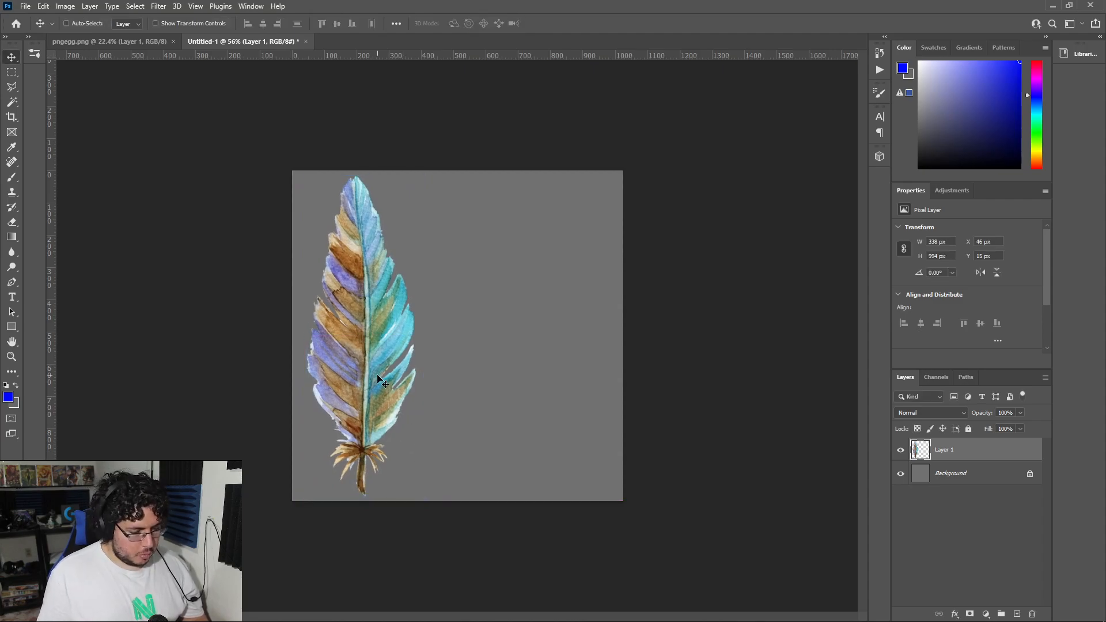
Step: Duplicate the feather and place the copy beside the original at the same height, about 417 px to its right
{"action": "left_click_drag", "start_coordinate": [370, 378], "coordinate": [504, 378], "text": "alt"}
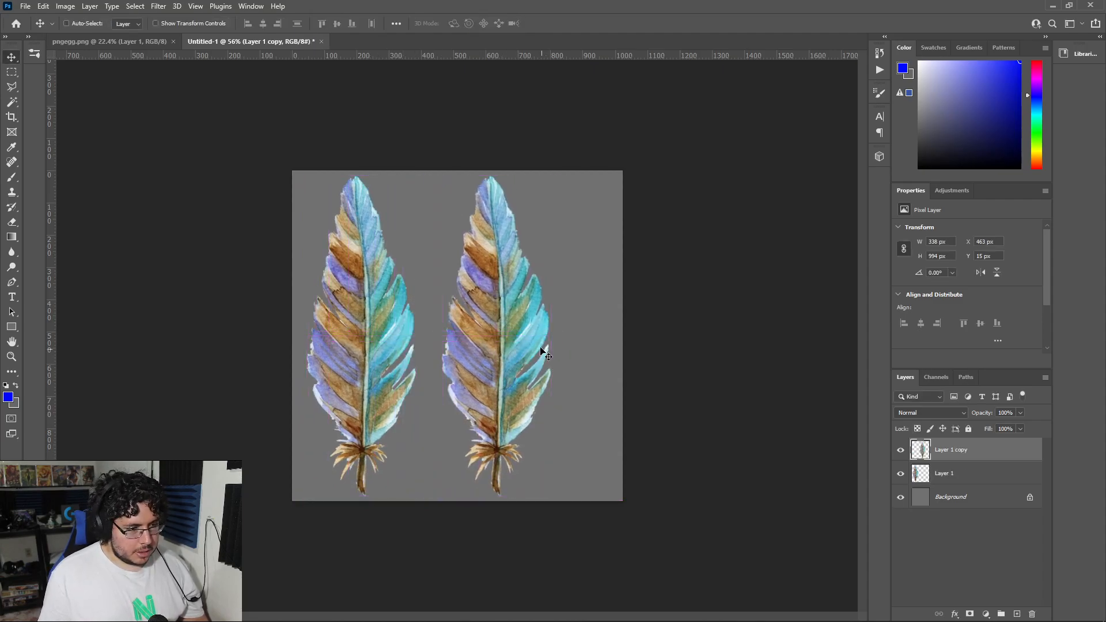
{"action": "key", "text": "ctrl+0"}
{"action": "scroll", "coordinate": [536, 343], "scroll_direction": "up", "scroll_amount": 1, "text": "alt"}
{"action": "key", "text": "r"}
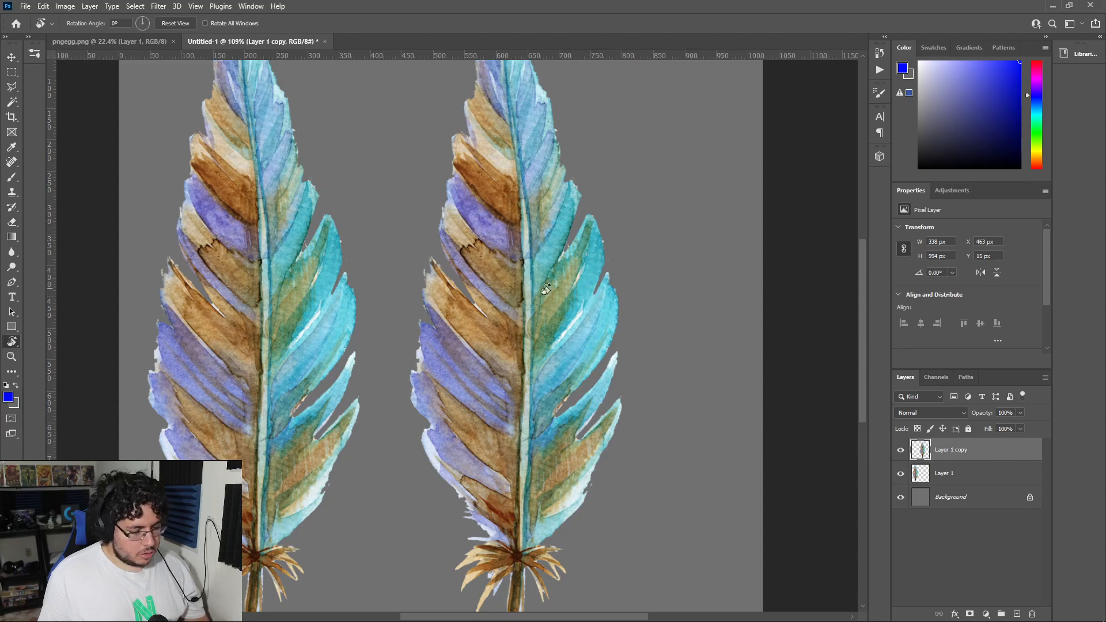
Step: Erase notches between the teal barbs on the copied feather's right edge with a small Hard Round eraser, starting at 10 px
{"action": "key", "text": "e"}
{"action": "right_click", "coordinate": [615, 253]}
{"action": "left_click", "coordinate": [664, 392]}
{"action": "left_click_drag", "start_coordinate": [705, 281], "coordinate": [674, 282]}
{"action": "left_click_drag", "start_coordinate": [606, 241], "coordinate": [597, 254]}
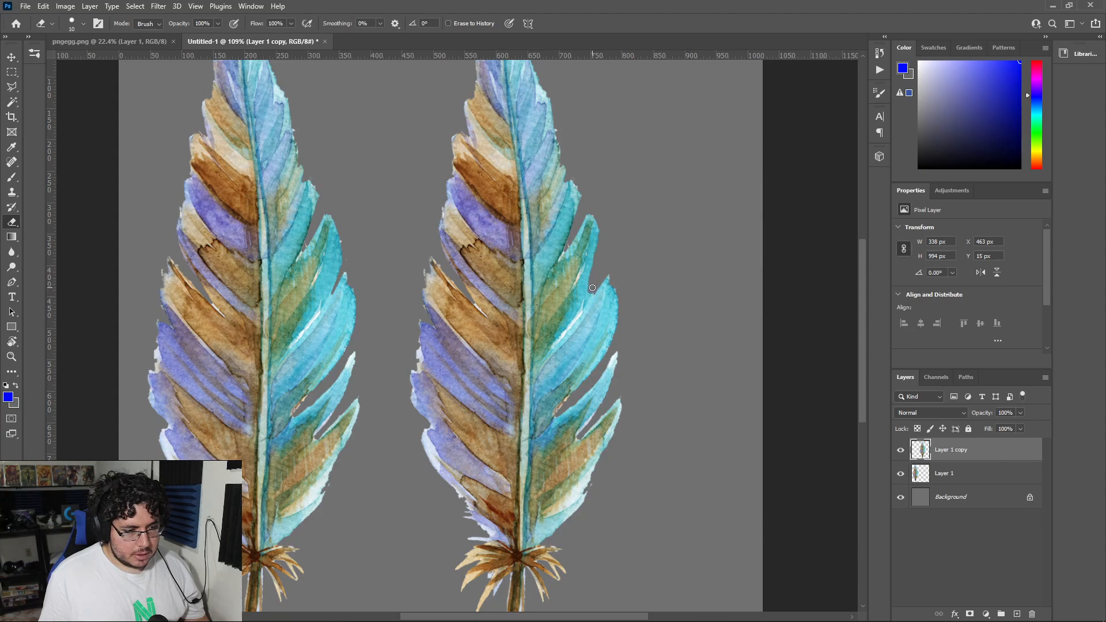
{"action": "scroll", "coordinate": [593, 289], "scroll_direction": "up", "scroll_amount": 2, "text": "alt"}
{"action": "right_click", "coordinate": [583, 287]}
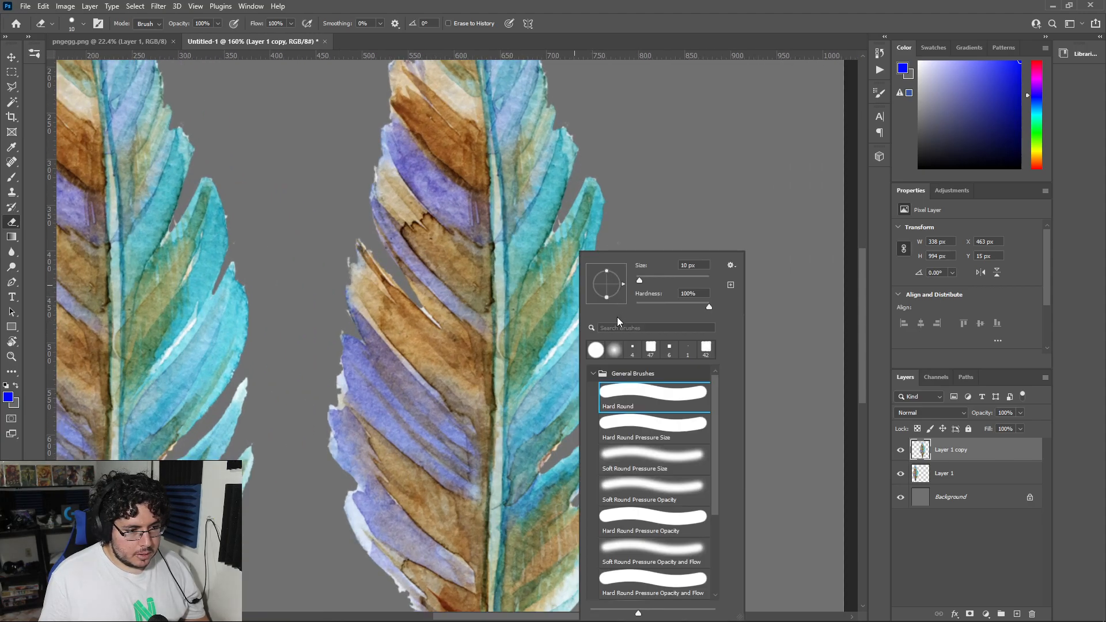
{"action": "key", "text": "Return"}
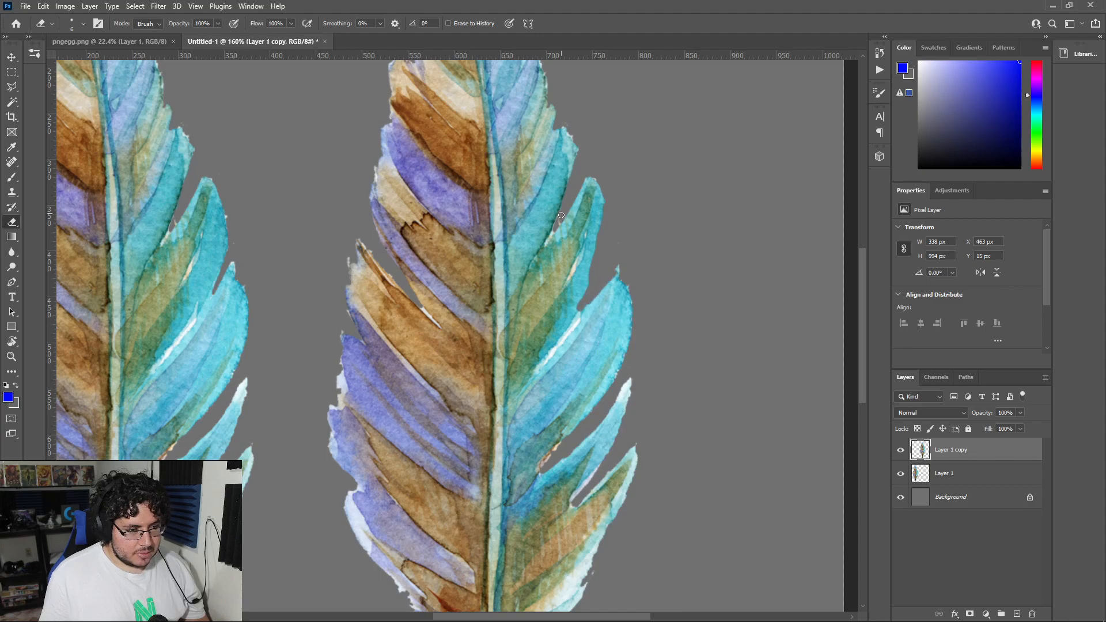
Step: Erase gaps between the brown and purple barbs along the middle of the copied feather's left edge
{"action": "scroll", "coordinate": [584, 185], "scroll_direction": "down", "scroll_amount": 6, "text": "alt"}
{"action": "scroll", "coordinate": [487, 324], "scroll_direction": "up", "scroll_amount": 7, "text": "alt"}
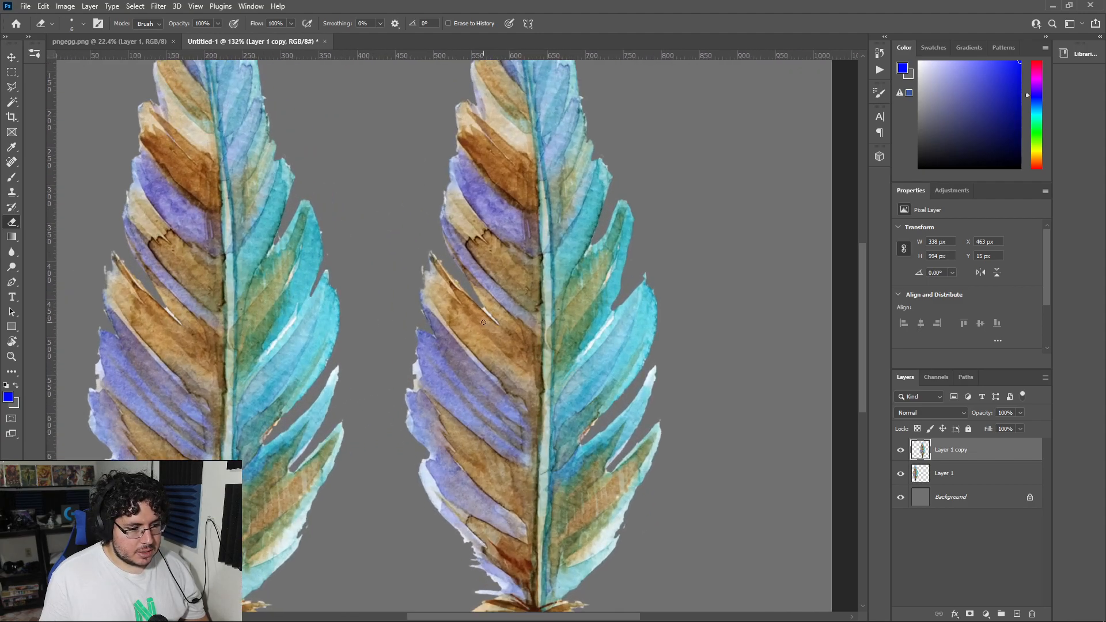
{"action": "left_click_drag", "start_coordinate": [433, 337], "coordinate": [407, 265]}
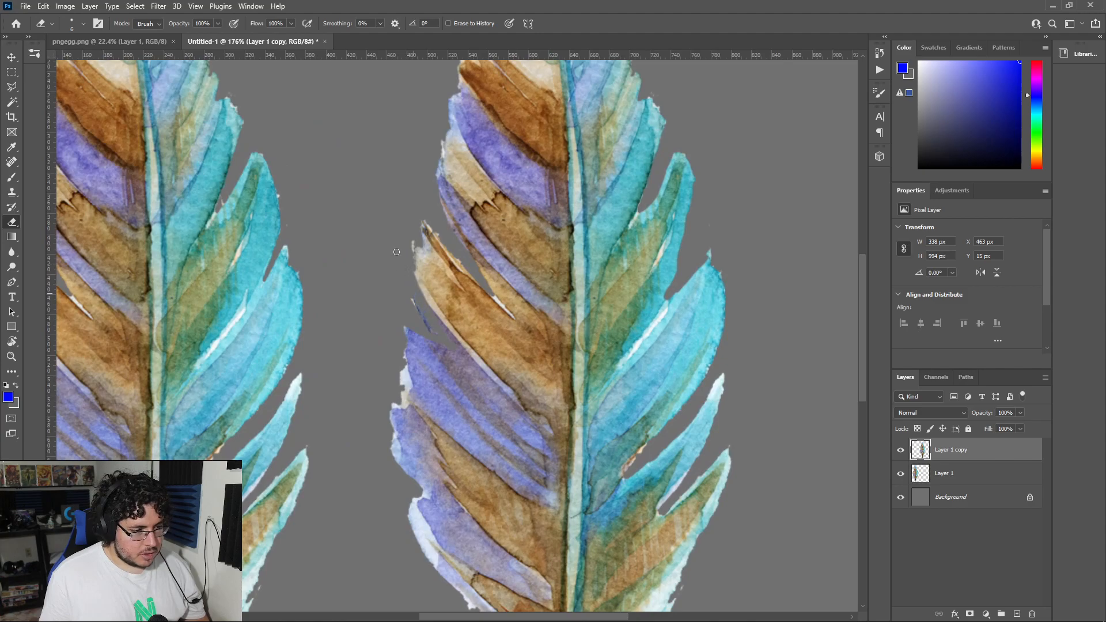
{"action": "mouse_move", "coordinate": [403, 419]}
{"action": "left_mouse_down"}
{"action": "mouse_move", "coordinate": [445, 493]}
{"action": "mouse_move", "coordinate": [420, 500]}
{"action": "mouse_move", "coordinate": [381, 426]}
{"action": "mouse_move", "coordinate": [428, 491]}
{"action": "left_mouse_up"}
{"action": "right_click", "coordinate": [388, 426]}
{"action": "left_click", "coordinate": [380, 392]}
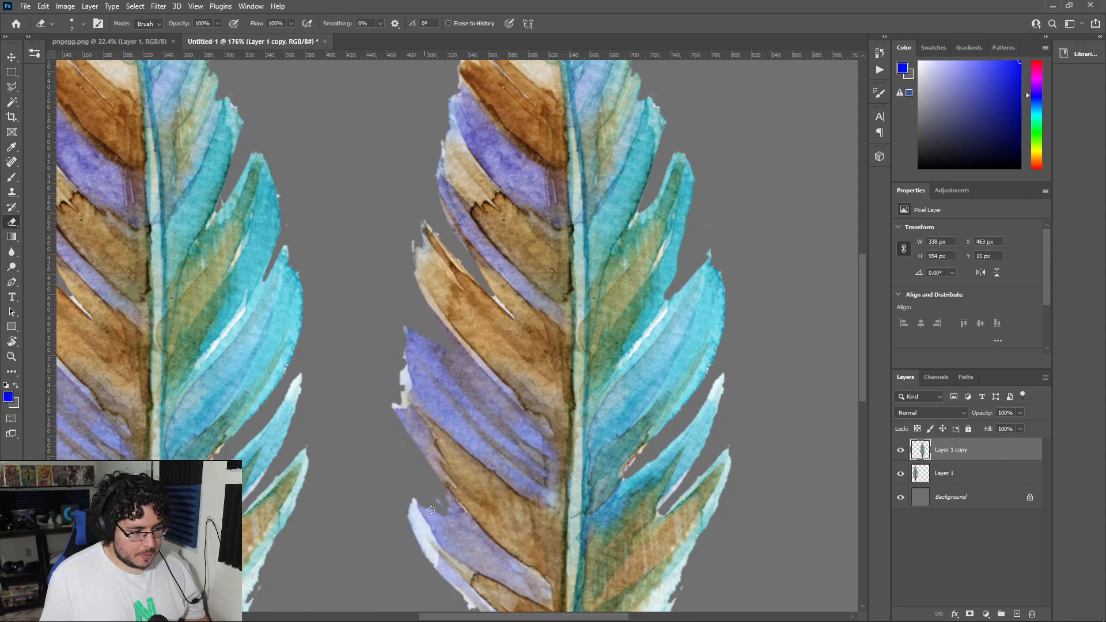
{"action": "left_click_drag", "start_coordinate": [457, 517], "coordinate": [413, 429]}
Step: Carve a deep notch into the purple barbs on the left side of the copied feather's tip
{"action": "scroll", "coordinate": [460, 346], "scroll_direction": "down", "scroll_amount": 9, "text": "alt"}
{"action": "scroll", "coordinate": [480, 284], "scroll_direction": "up", "scroll_amount": 8, "text": "alt"}
{"action": "left_click_drag", "start_coordinate": [544, 104], "coordinate": [529, 269]}
{"action": "scroll", "coordinate": [482, 175], "scroll_direction": "up", "scroll_amount": 3, "text": "alt"}
{"action": "mouse_move", "coordinate": [486, 202]}
{"action": "left_mouse_down"}
{"action": "mouse_move", "coordinate": [500, 217]}
{"action": "mouse_move", "coordinate": [480, 187]}
{"action": "left_mouse_up"}
{"action": "mouse_move", "coordinate": [511, 220]}
{"action": "left_mouse_down"}
{"action": "mouse_move", "coordinate": [517, 237]}
{"action": "mouse_move", "coordinate": [479, 157]}
{"action": "mouse_move", "coordinate": [498, 230]}
{"action": "left_mouse_up"}
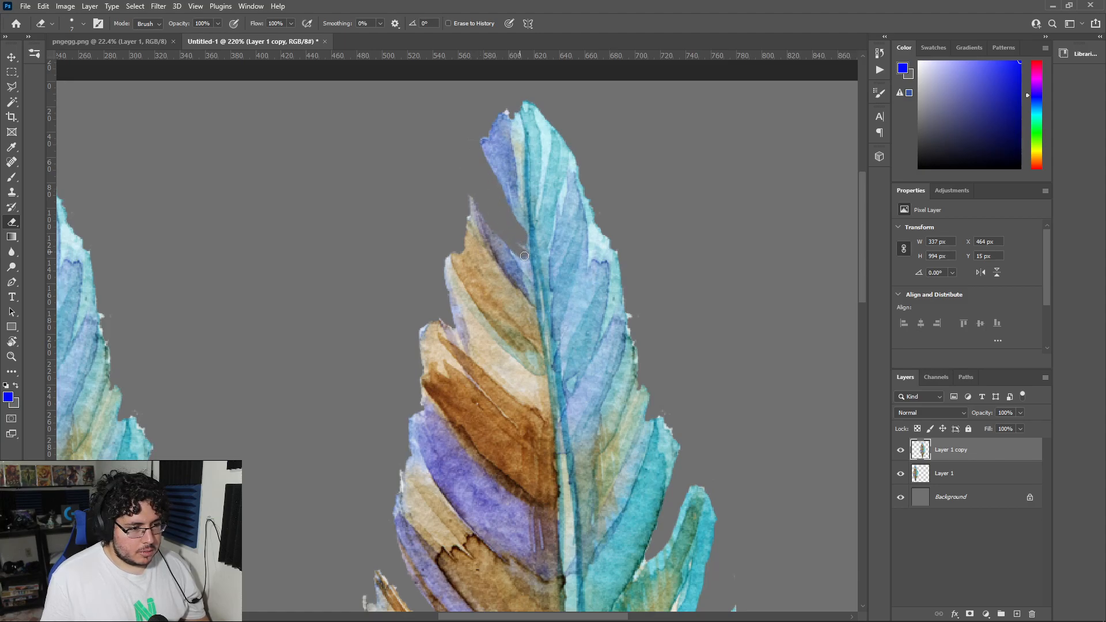
{"action": "left_click_drag", "start_coordinate": [489, 167], "coordinate": [463, 104]}
{"action": "scroll", "coordinate": [478, 167], "scroll_direction": "down", "scroll_amount": 13, "text": "alt"}
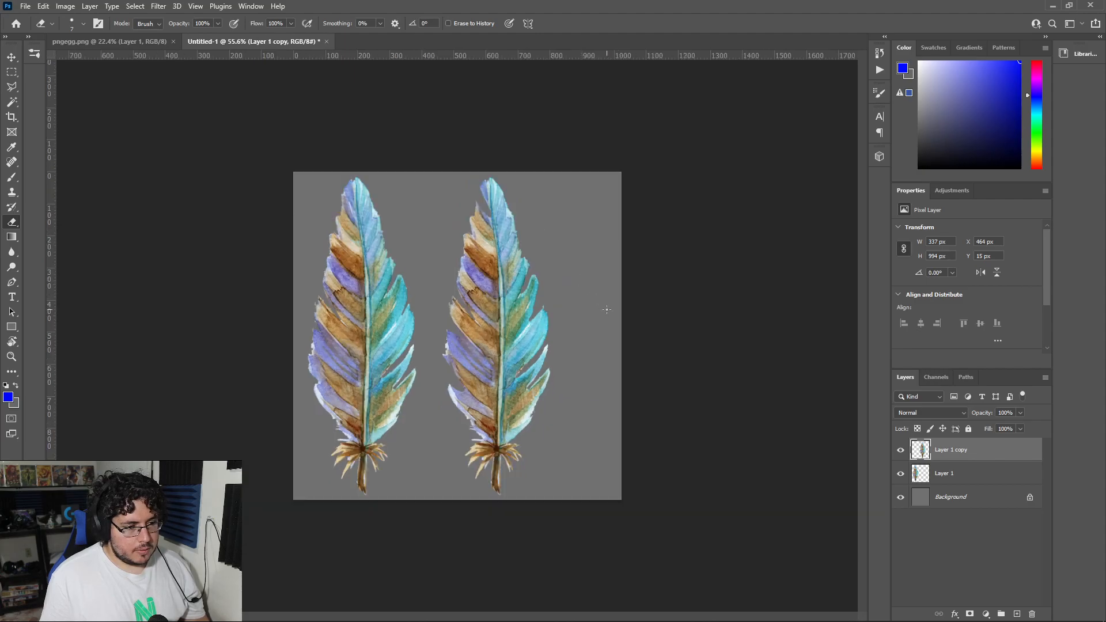
Step: Undo the last eraser stroke, reshape the notch left of the copied feather's tip, and cut a small notch right of it
{"action": "scroll", "coordinate": [512, 164], "scroll_direction": "up", "scroll_amount": 9, "text": "alt"}
{"action": "key", "text": "ctrl+z"}
{"action": "scroll", "coordinate": [509, 149], "scroll_direction": "up", "scroll_amount": 1, "text": "alt"}
{"action": "left_click_drag", "start_coordinate": [510, 149], "coordinate": [514, 267]}
{"action": "mouse_move", "coordinate": [481, 163]}
{"action": "left_mouse_down"}
{"action": "mouse_move", "coordinate": [516, 233]}
{"action": "mouse_move", "coordinate": [491, 166]}
{"action": "left_mouse_up"}
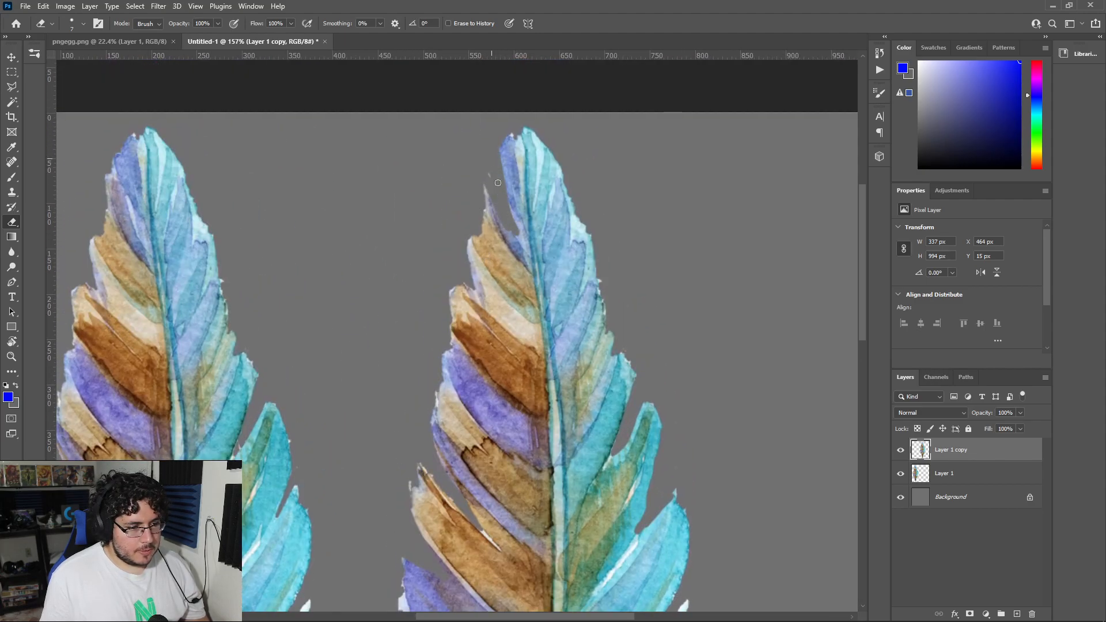
{"action": "left_click_drag", "start_coordinate": [528, 130], "coordinate": [538, 159]}
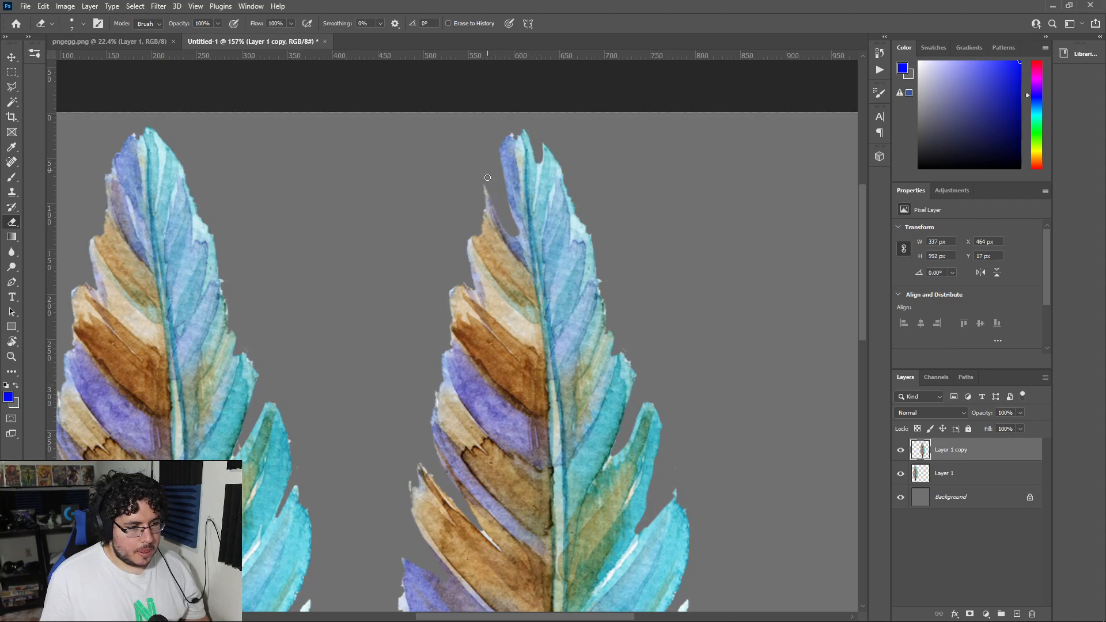
Step: Reduce the eraser size and sharpen the inner corner of the notch near the copied feather's tip
{"action": "scroll", "coordinate": [520, 241], "scroll_direction": "up", "scroll_amount": 2, "text": "alt"}
{"action": "scroll", "coordinate": [520, 241], "scroll_direction": "down", "scroll_amount": 2, "text": "alt"}
{"action": "scroll", "coordinate": [520, 241], "scroll_direction": "up", "scroll_amount": 5, "text": "alt"}
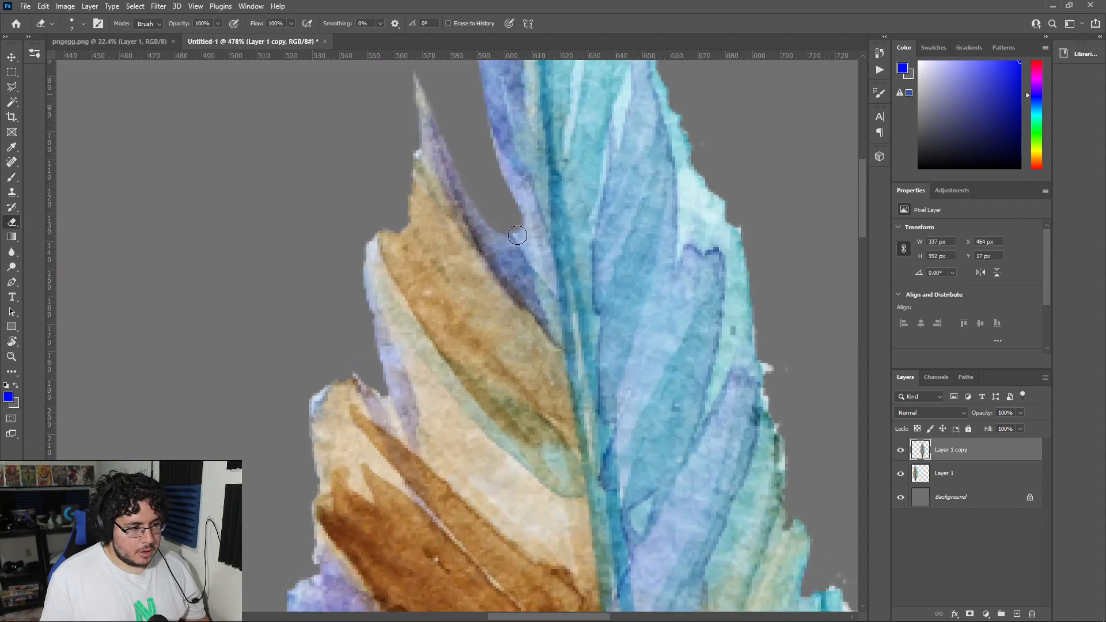
{"action": "right_click", "coordinate": [577, 243]}
{"action": "left_click", "coordinate": [512, 235]}
{"action": "left_click_drag", "start_coordinate": [512, 240], "coordinate": [518, 203]}
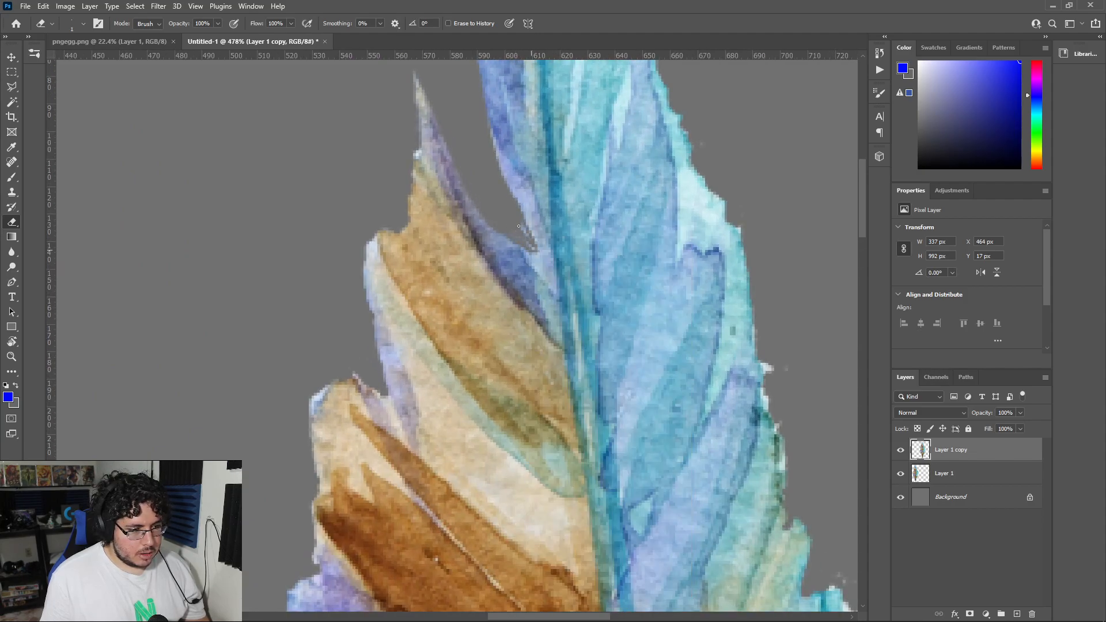
{"action": "scroll", "coordinate": [523, 242], "scroll_direction": "down", "scroll_amount": 10, "text": "alt"}
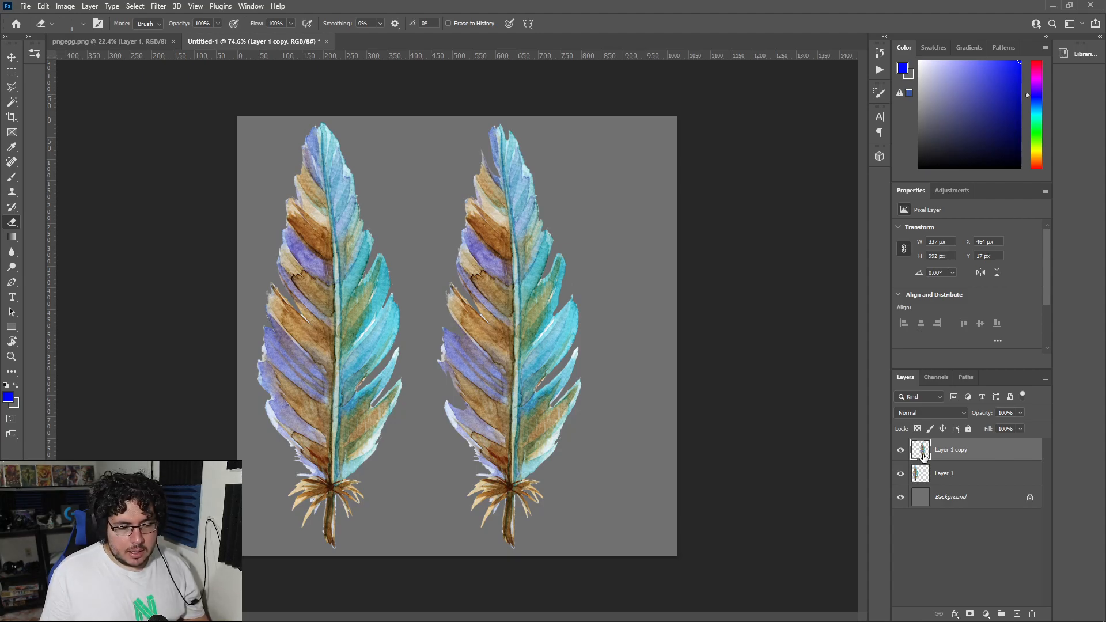
Step: Load both feather layers' transparency as one combined selection and fill it with white on a new layer
{"action": "left_click", "coordinate": [923, 455], "text": "ctrl"}
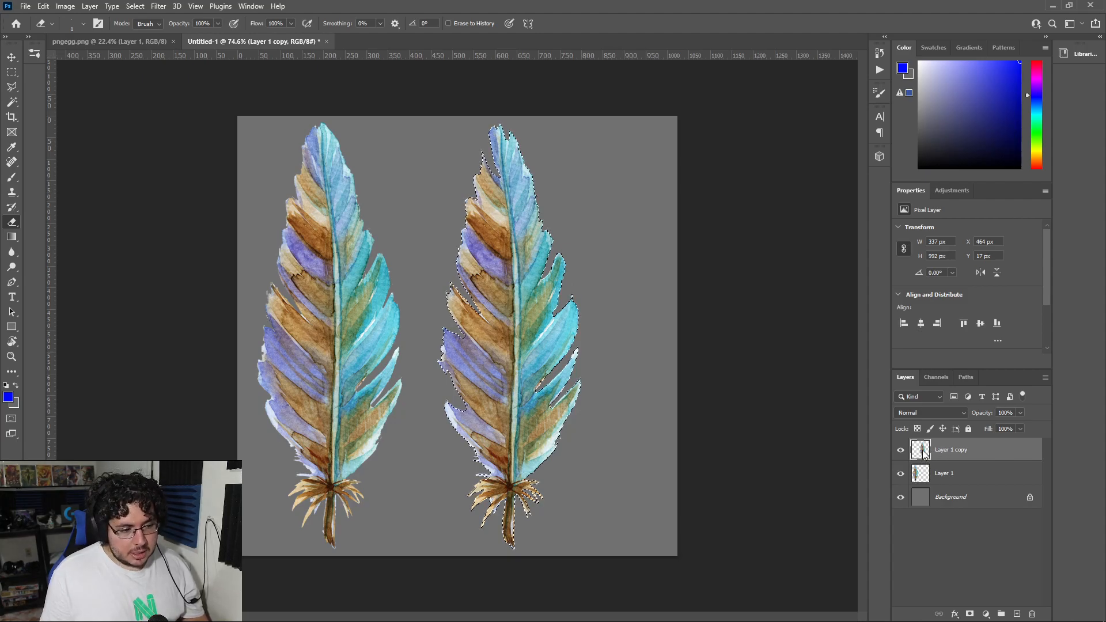
{"action": "left_click", "coordinate": [922, 475], "text": "ctrl+shift"}
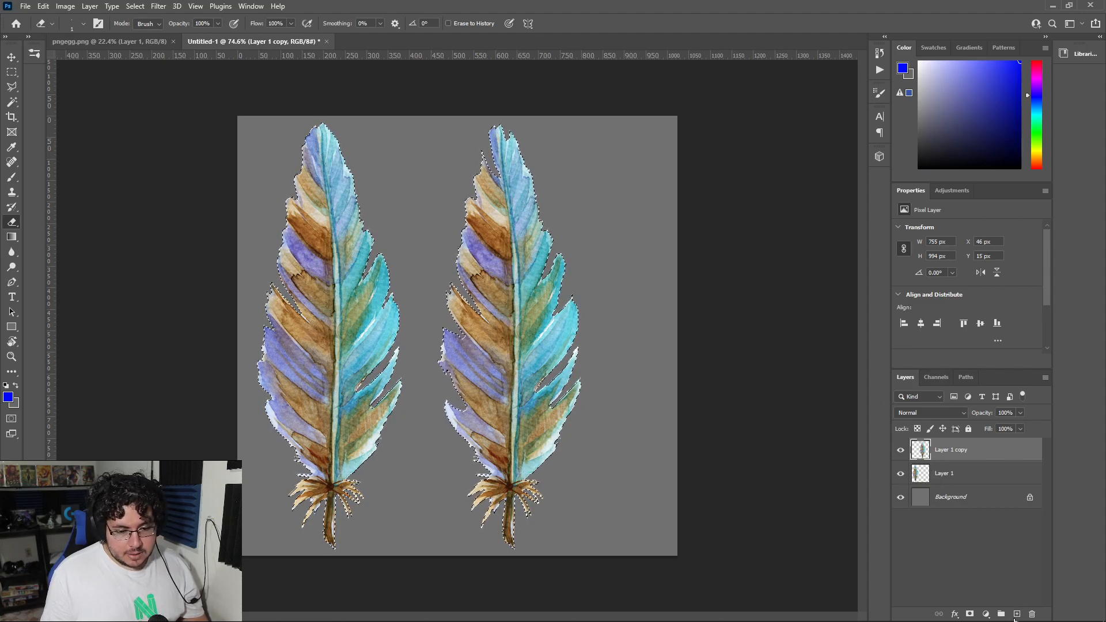
{"action": "left_click", "coordinate": [1017, 614]}
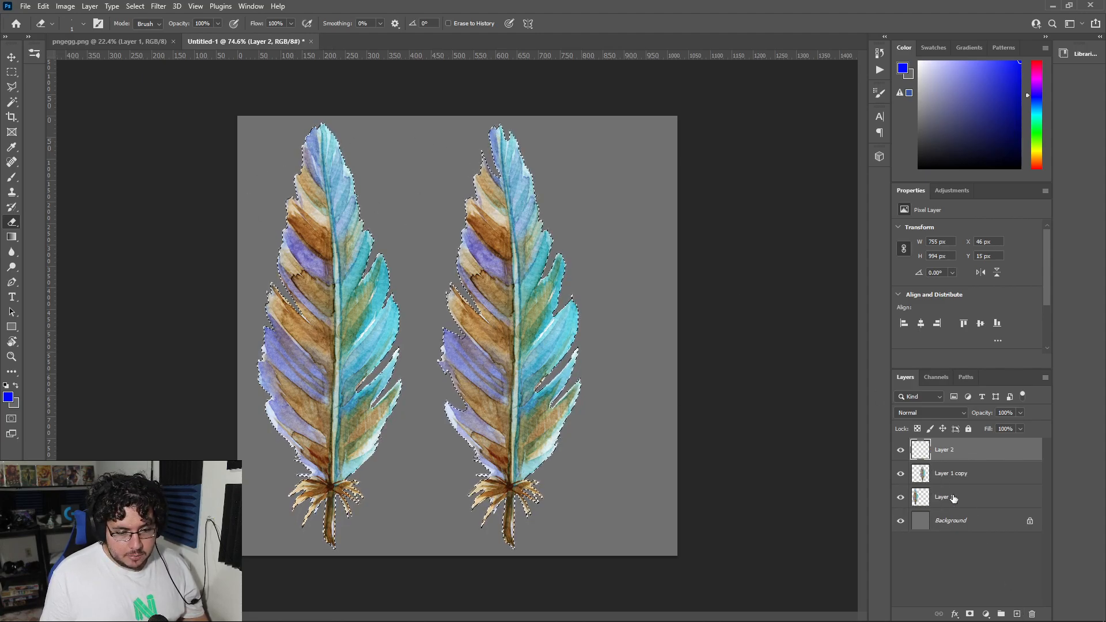
{"action": "key", "text": "d"}
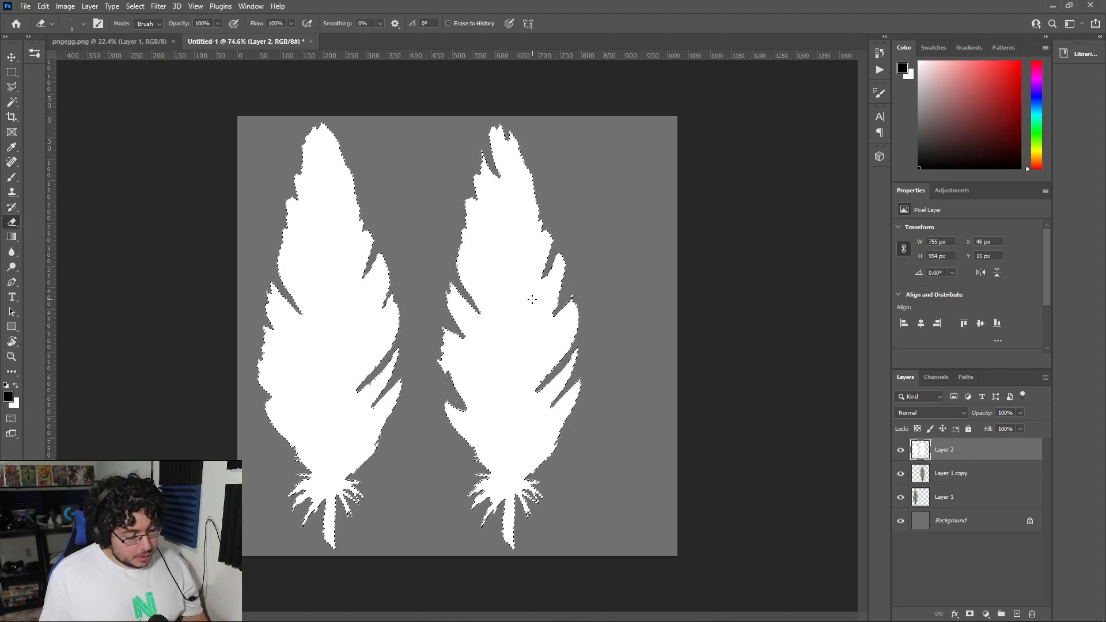
Step: Invert the selection, fill the area around the white feather shapes with black on the same layer, and deselect
{"action": "key", "text": "ctrl+a"}
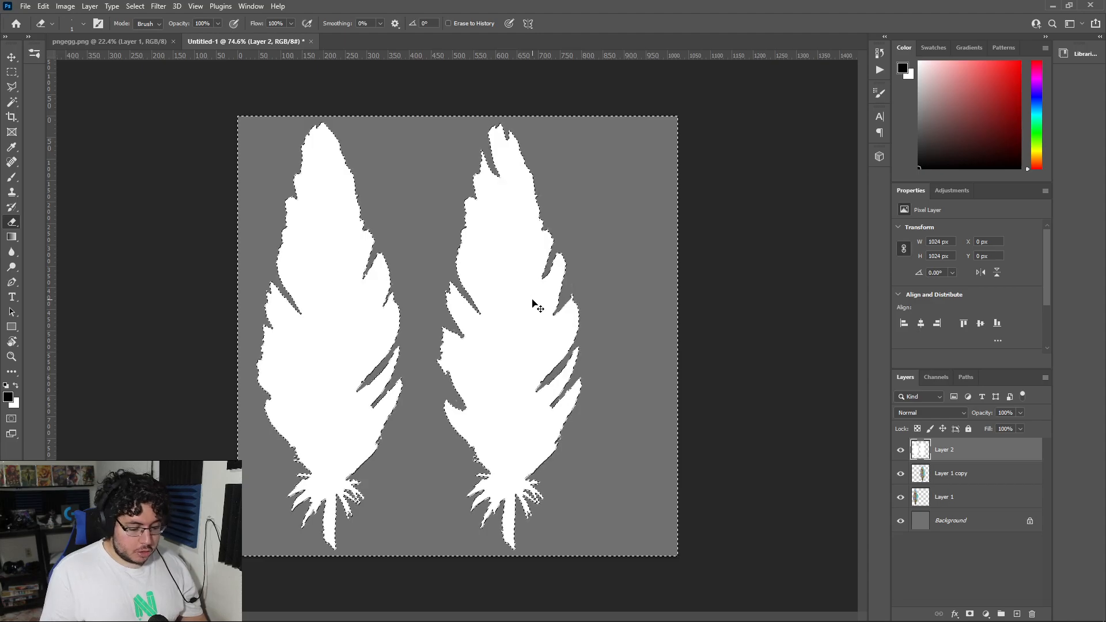
{"action": "key", "text": "ctrl+BackSpace"}
{"action": "key", "text": "Delete"}
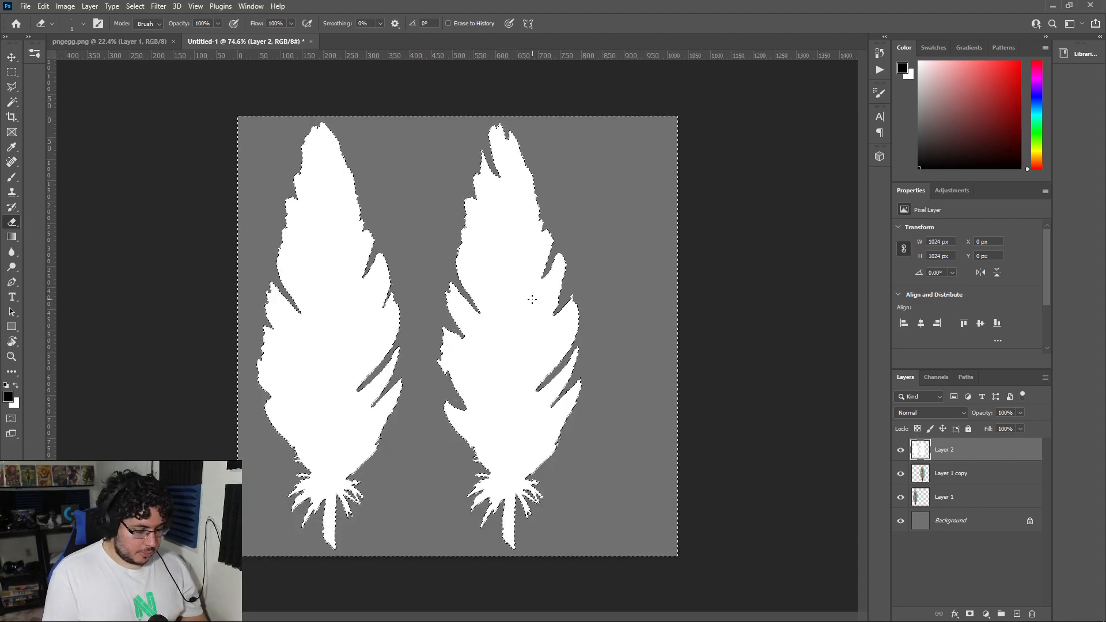
{"action": "key", "text": "x"}
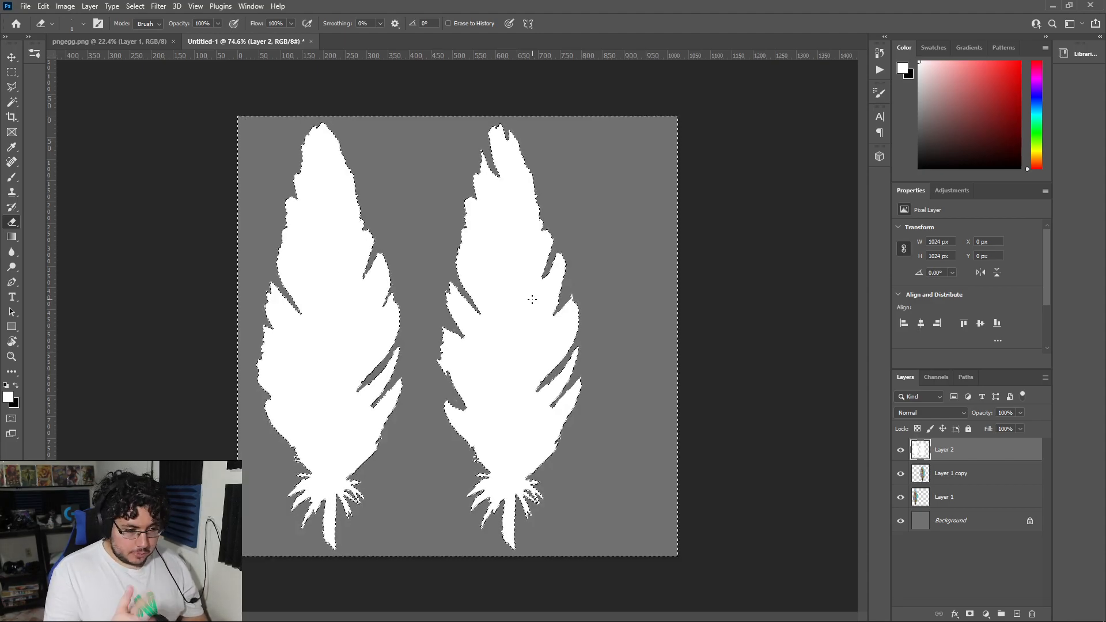
{"action": "key", "text": "ctrl+BackSpace"}
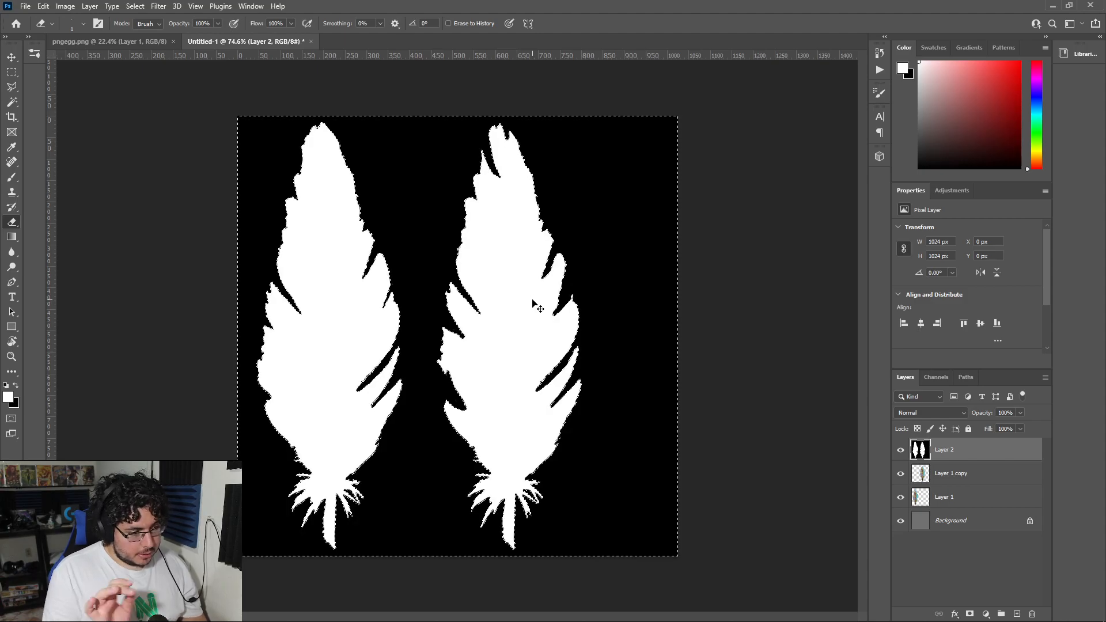
{"action": "key", "text": "ctrl+d"}
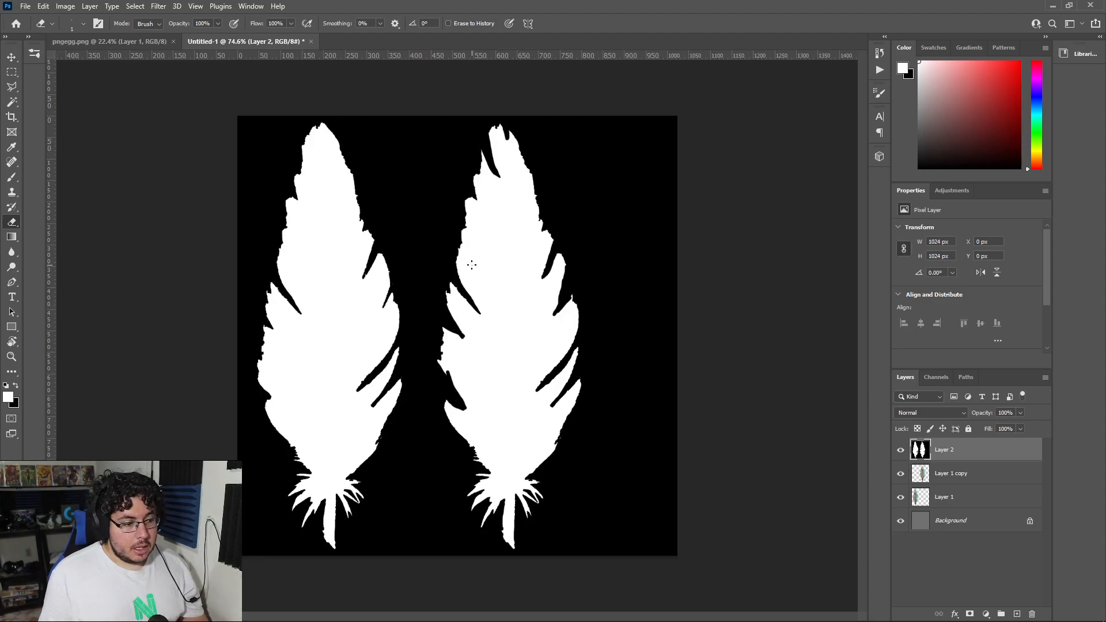
{"action": "scroll", "coordinate": [471, 264], "scroll_direction": "up", "scroll_amount": 4, "text": "alt"}
{"action": "scroll", "coordinate": [470, 266], "scroll_direction": "down", "scroll_amount": 3, "text": "alt"}
{"action": "scroll", "coordinate": [469, 270], "scroll_direction": "up", "scroll_amount": 1, "text": "alt"}
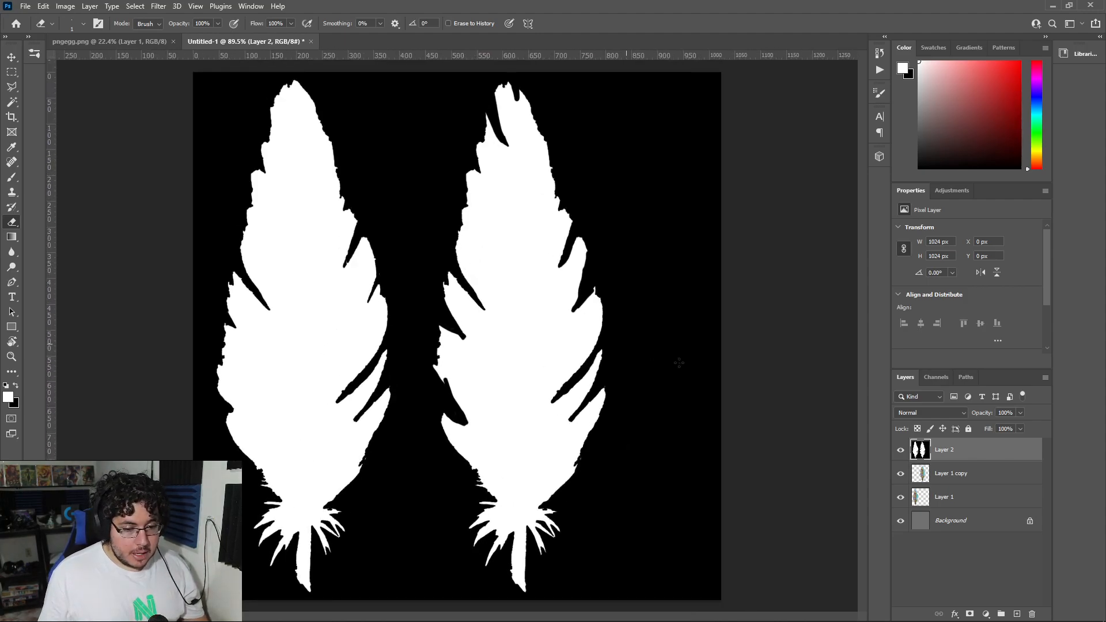
{"action": "scroll", "coordinate": [598, 300], "scroll_direction": "down", "scroll_amount": 3, "text": "alt"}
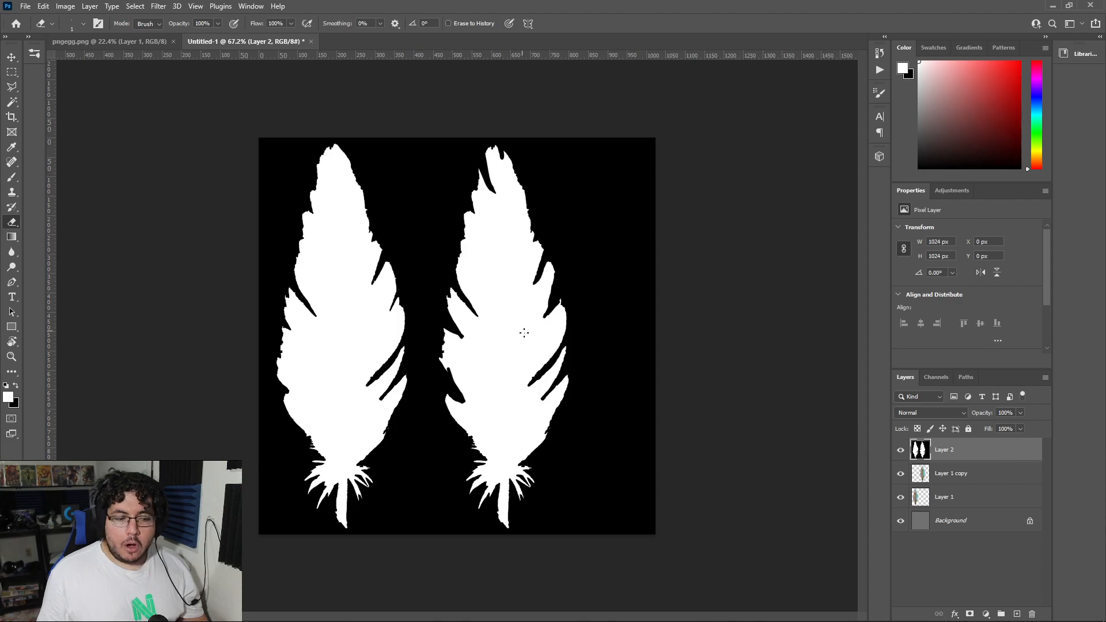
Step: Add a new alpha channel to the feather document
{"action": "left_click", "coordinate": [939, 377]}
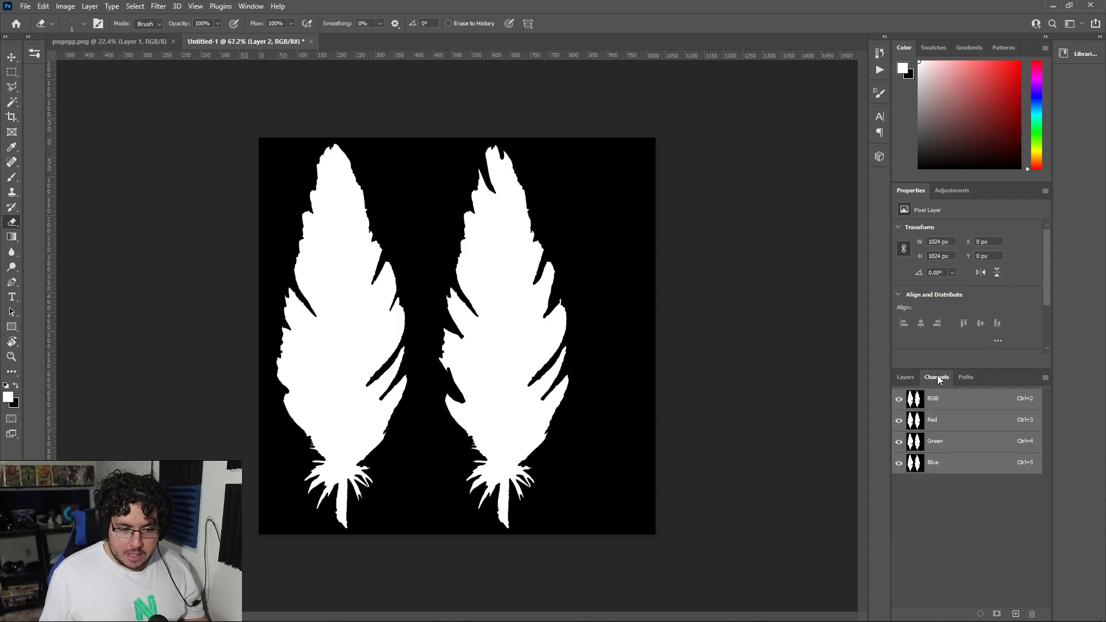
{"action": "left_click", "coordinate": [908, 379]}
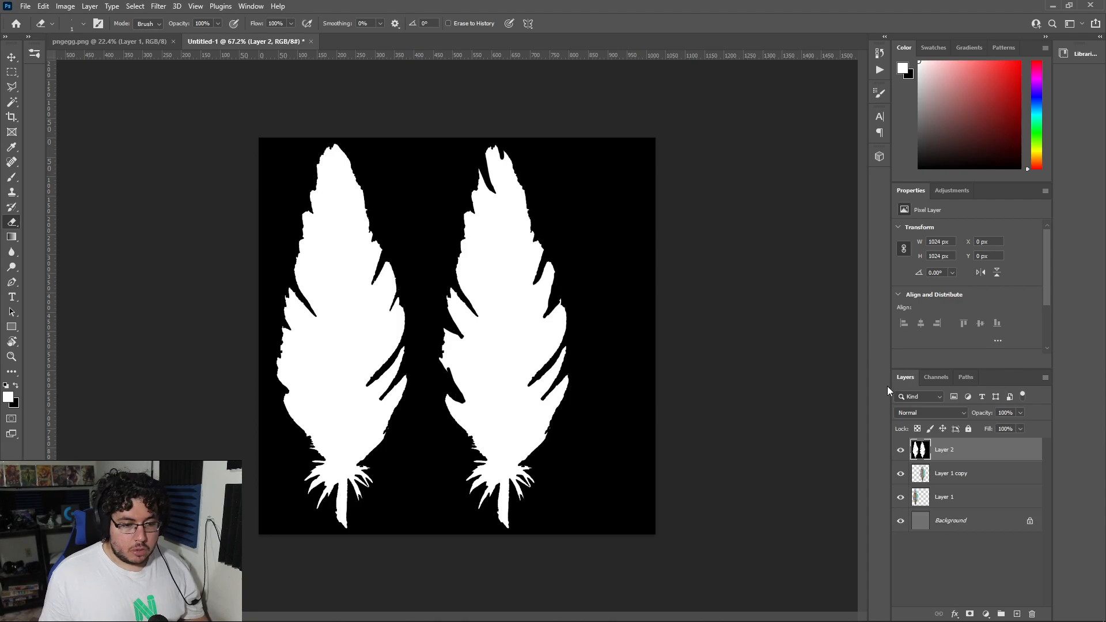
{"action": "left_click", "coordinate": [935, 377]}
{"action": "left_click", "coordinate": [1015, 614]}
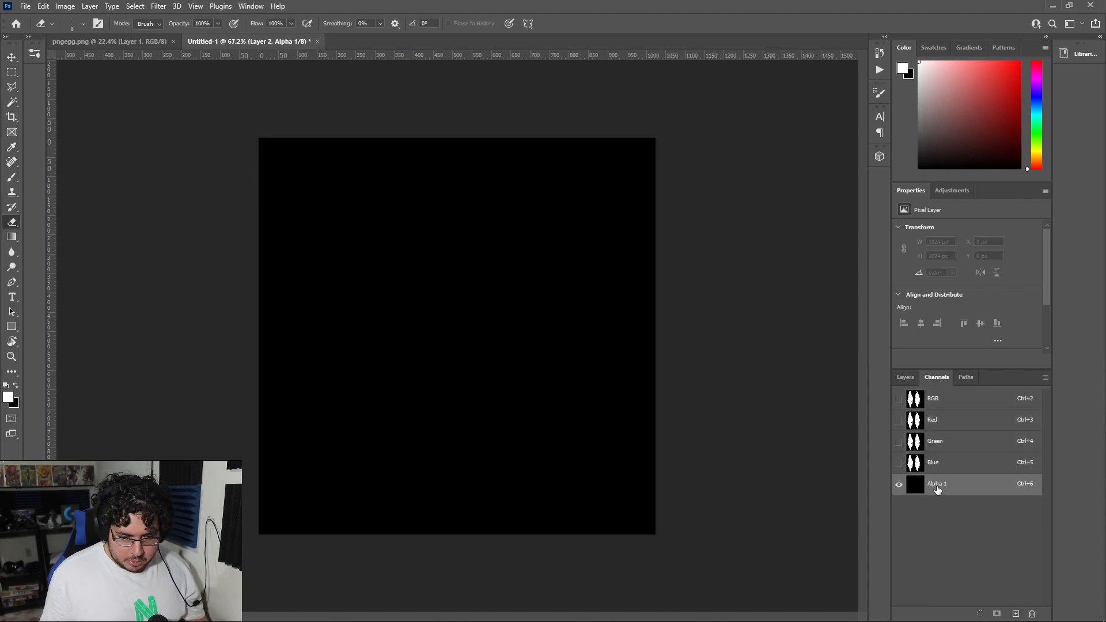
Step: Copy the full canvas of the black-and-white mask layer and paste it into the Alpha 1 channel
{"action": "left_click", "coordinate": [905, 377]}
{"action": "left_click", "coordinate": [944, 451]}
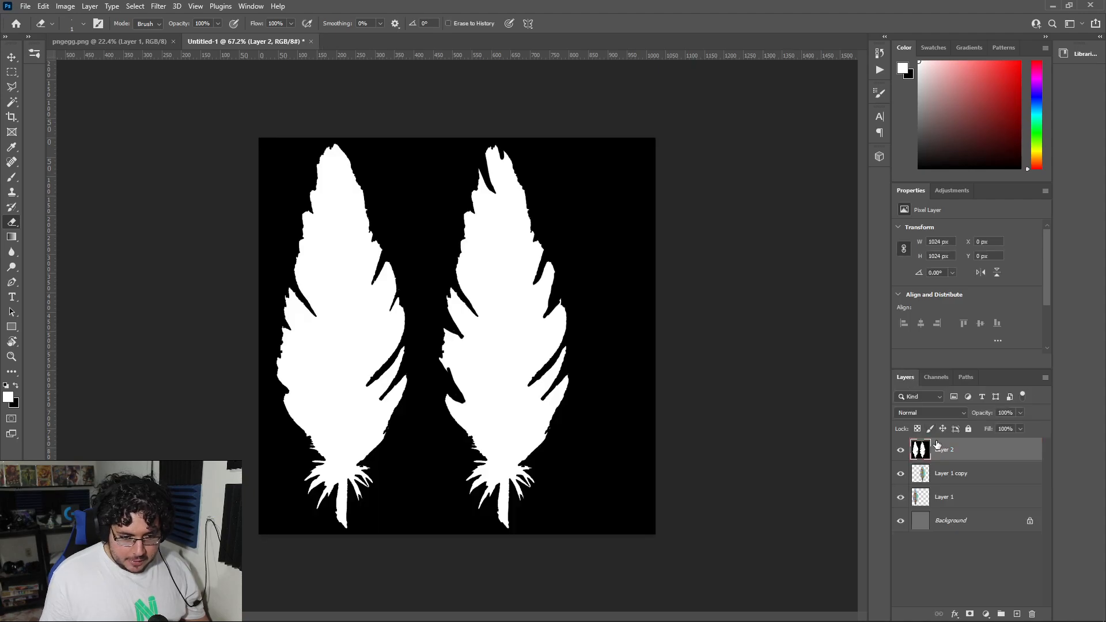
{"action": "key", "text": "m"}
{"action": "mouse_move", "coordinate": [259, 139]}
{"action": "left_mouse_down"}
{"action": "mouse_move", "coordinate": [291, 205]}
{"action": "mouse_move", "coordinate": [598, 526]}
{"action": "mouse_move", "coordinate": [741, 599]}
{"action": "mouse_move", "coordinate": [758, 593]}
{"action": "left_mouse_up"}
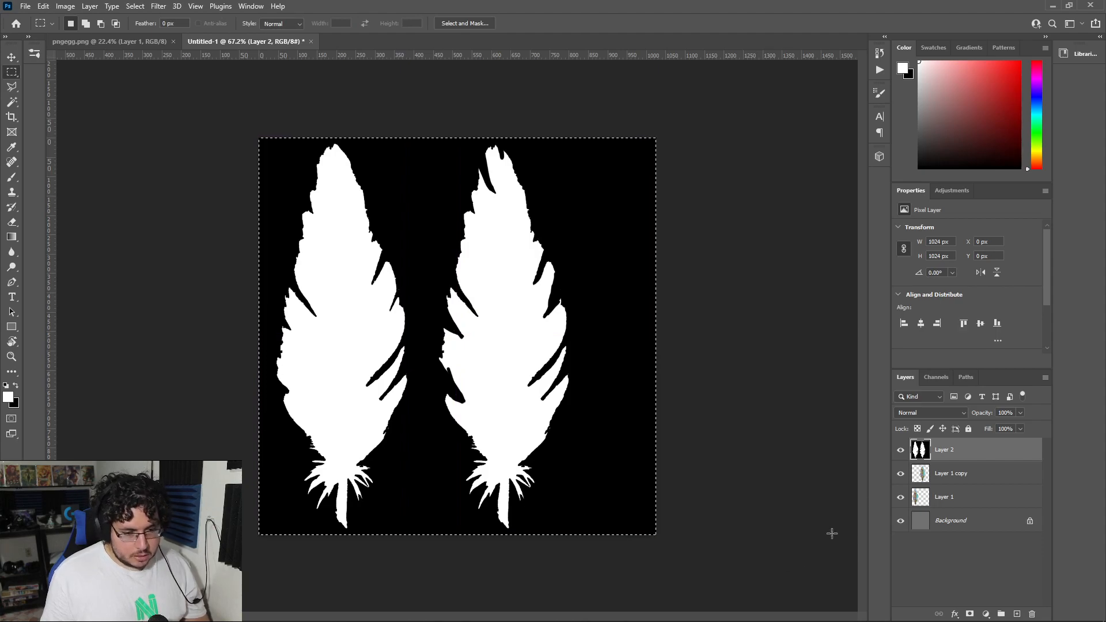
{"action": "left_click", "coordinate": [937, 378]}
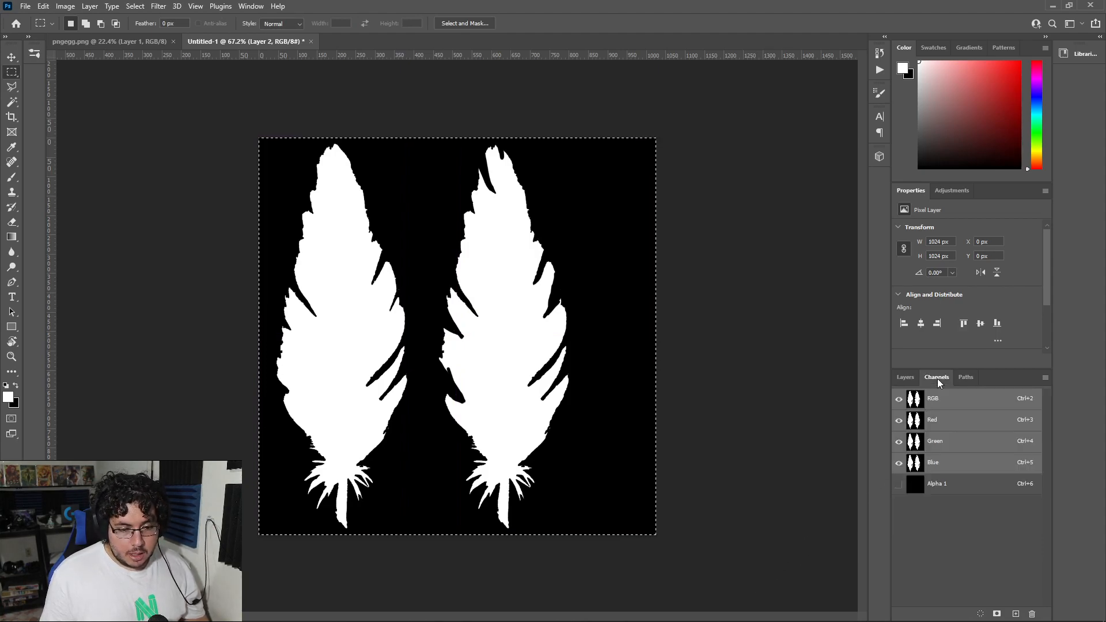
{"action": "left_click", "coordinate": [943, 489]}
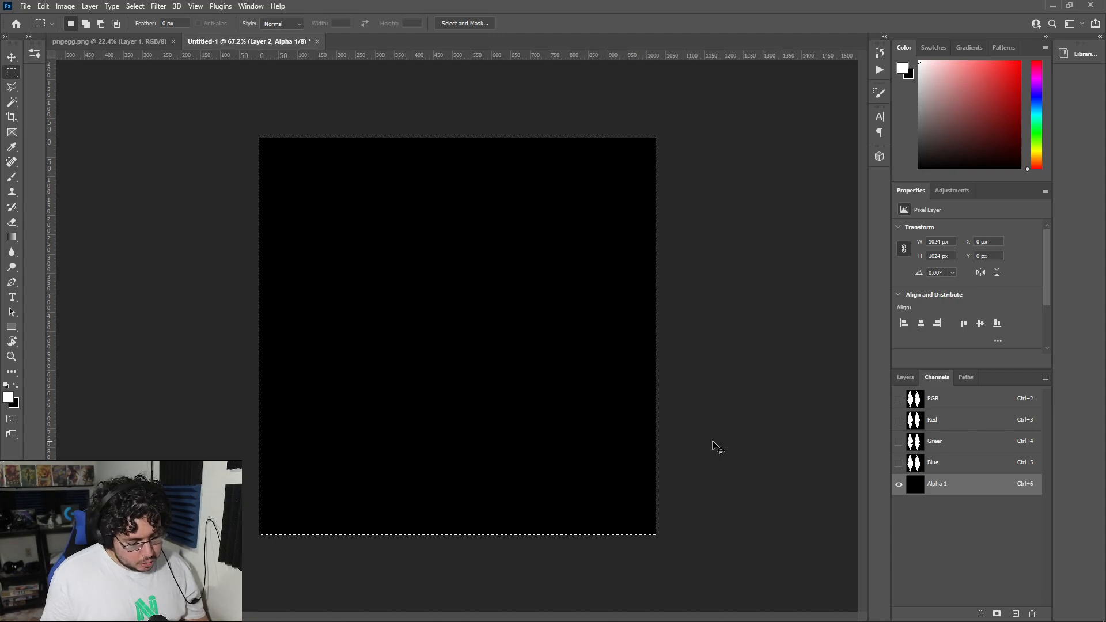
{"action": "key", "text": "ctrl+v"}
Step: Make the RGB channels visible again and hide the Alpha 1 channel
{"action": "left_click", "coordinate": [904, 377]}
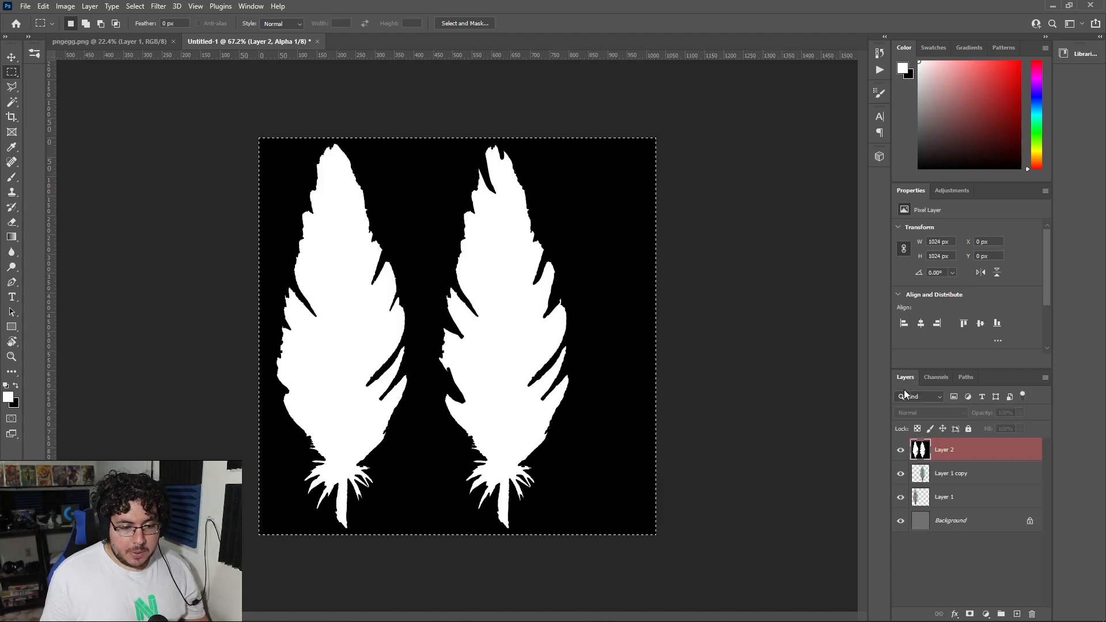
{"action": "left_click", "coordinate": [944, 377]}
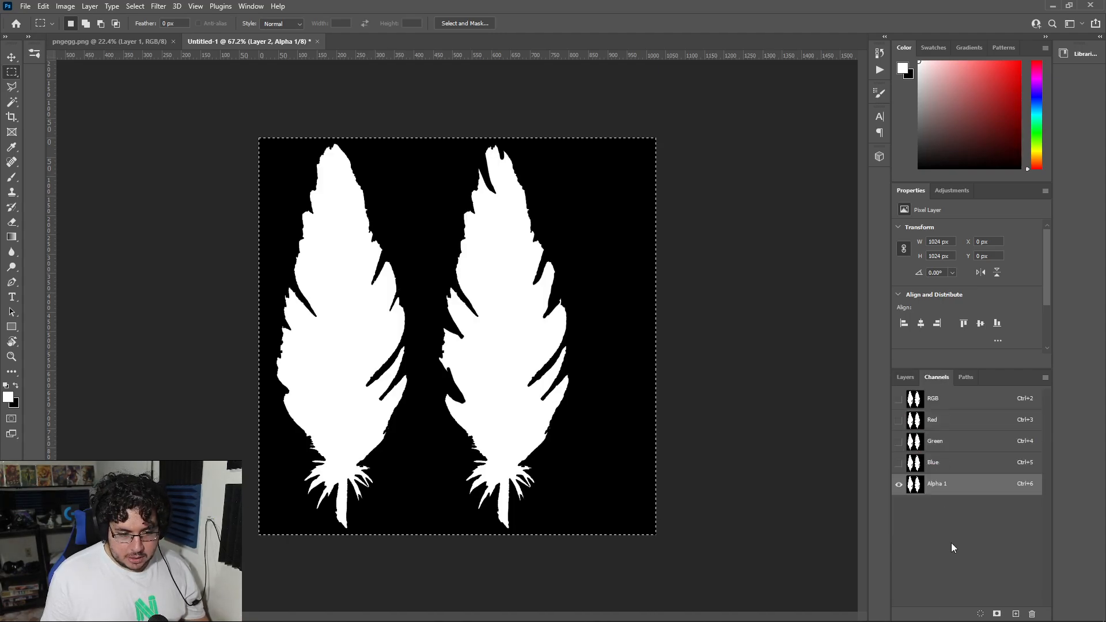
{"action": "left_click", "coordinate": [898, 399]}
{"action": "left_click", "coordinate": [899, 484]}
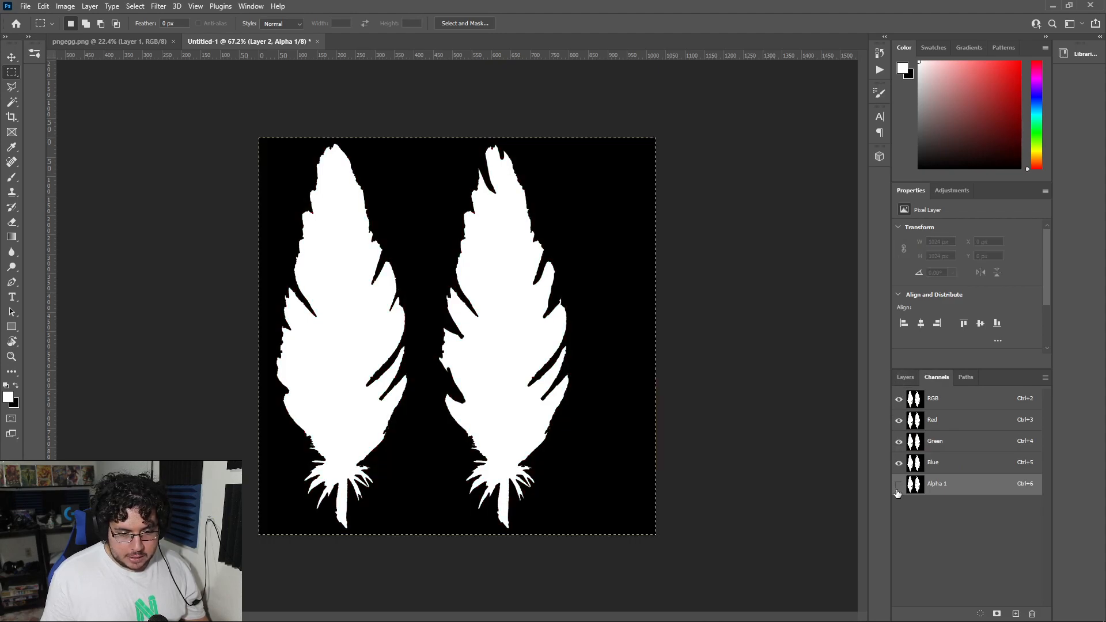
Step: Clear the selection and delete the black-and-white mask layer, keeping the two coloured feather layers
{"action": "left_click", "coordinate": [908, 383]}
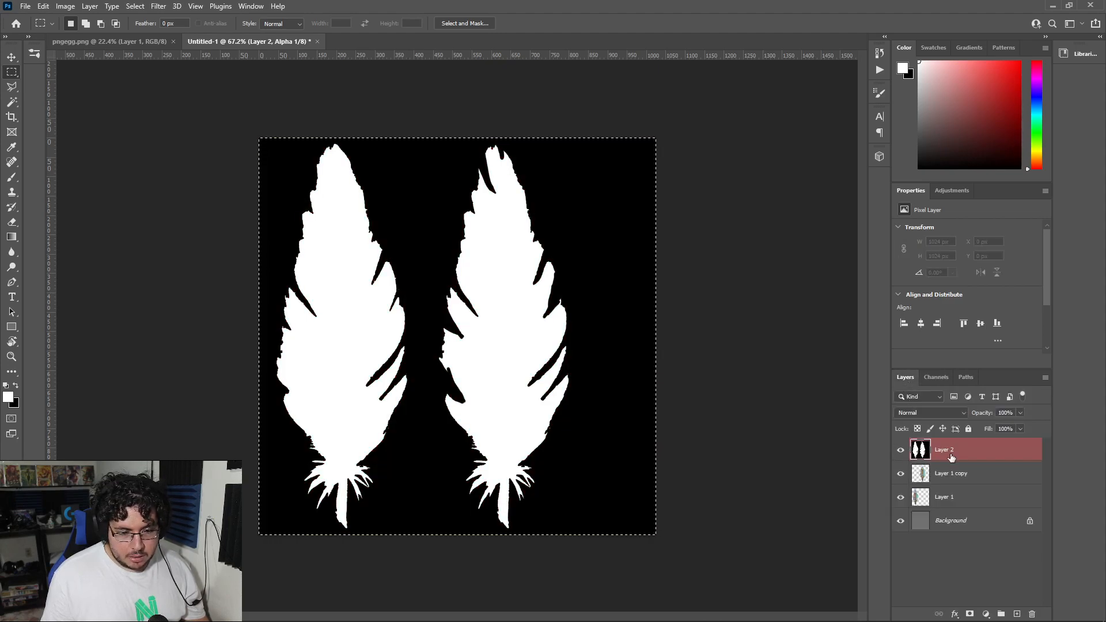
{"action": "key", "text": "ctrl+d"}
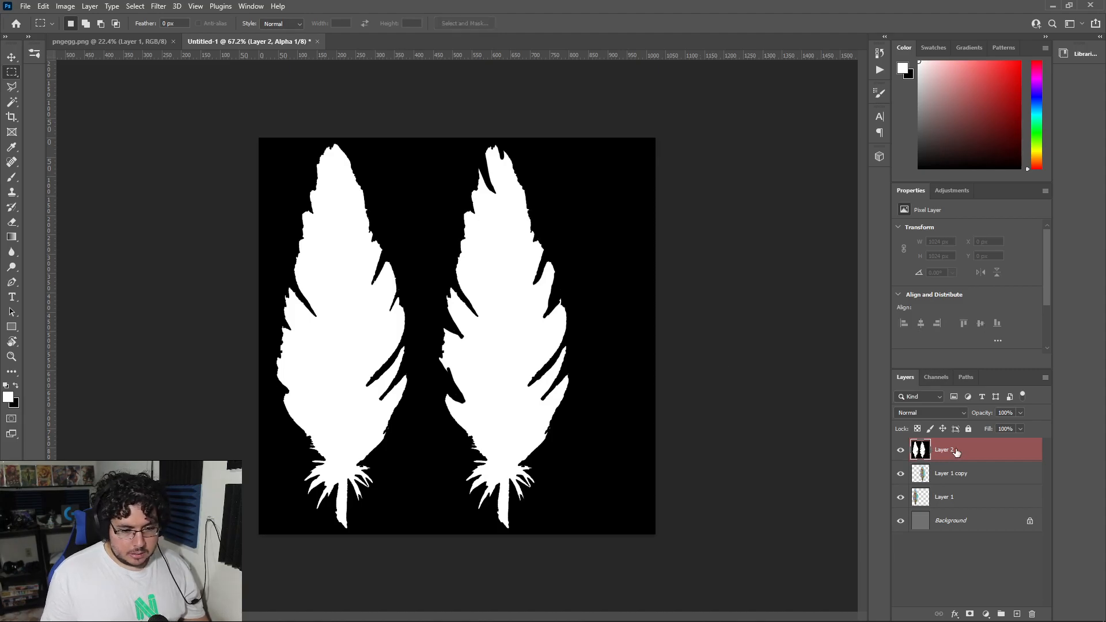
{"action": "key", "text": "Delete"}
{"action": "left_click", "coordinate": [934, 377]}
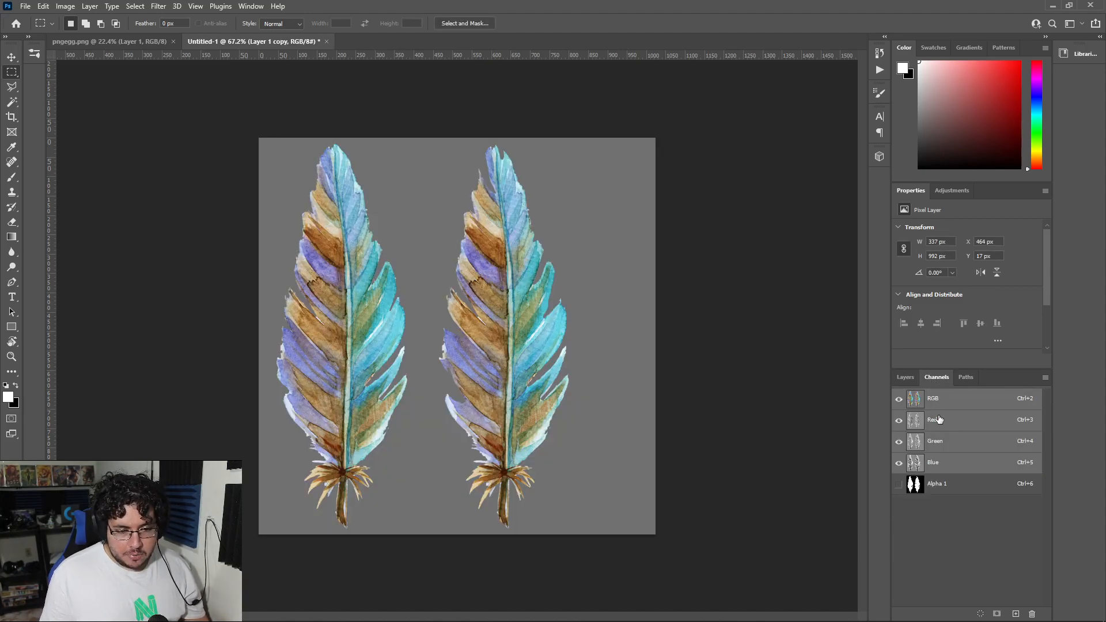
{"action": "left_click", "coordinate": [904, 377]}
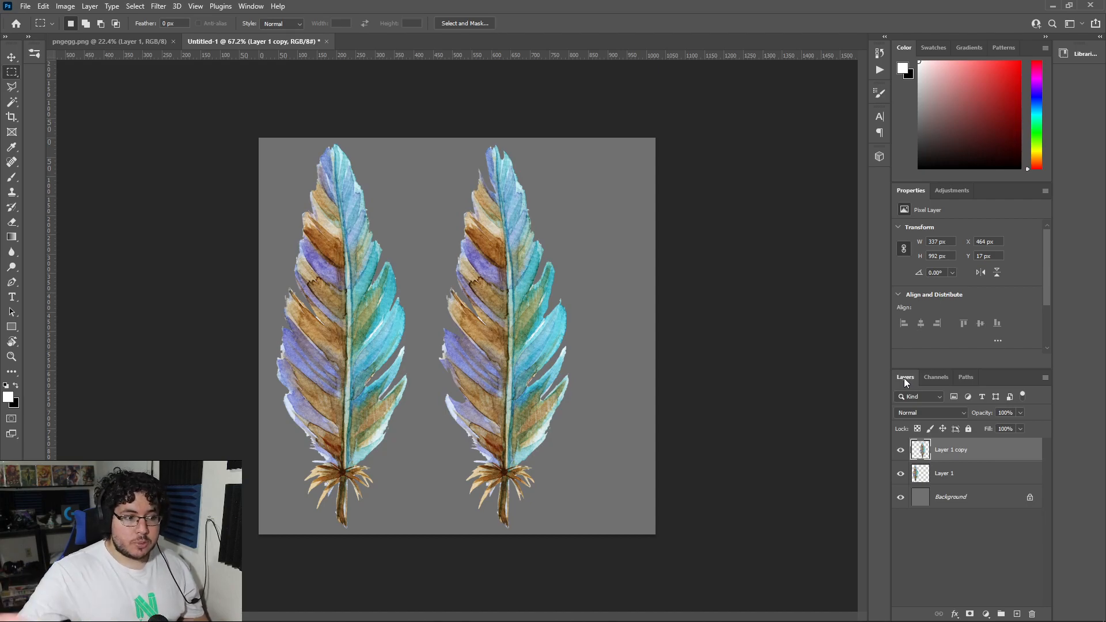
Step: Load the original feather layer's transparency as a selection and check the feather colours of the mask reference in Maya
{"action": "left_click", "coordinate": [925, 477], "text": "ctrl"}
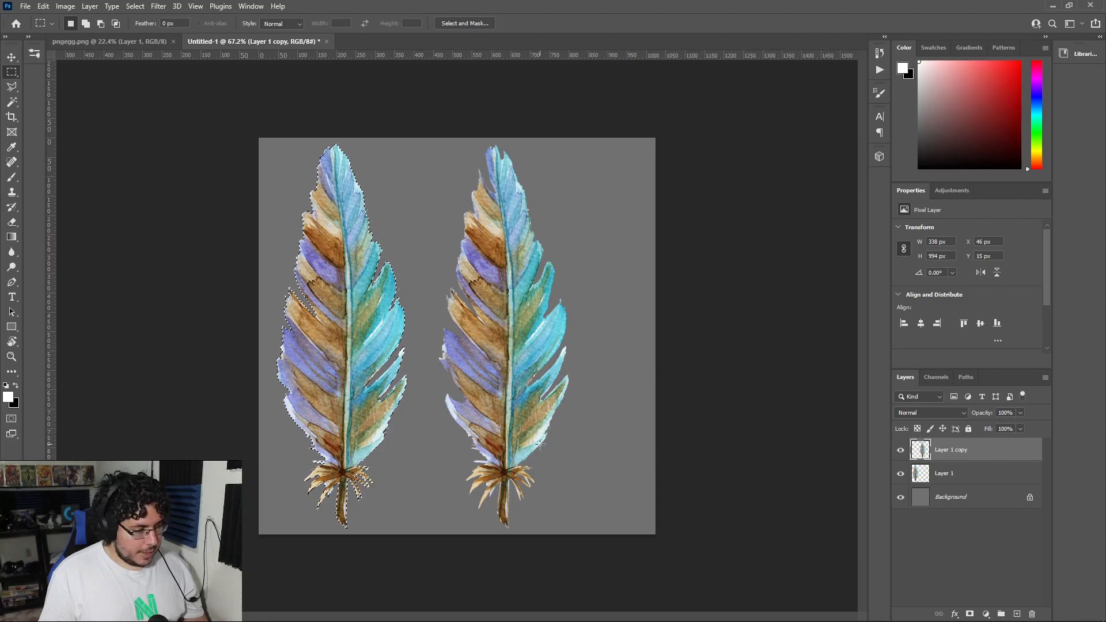
{"action": "key", "text": "alt+Tab"}
{"action": "key", "text": "alt+Tab"}
{"action": "key", "text": "alt+Tab"}
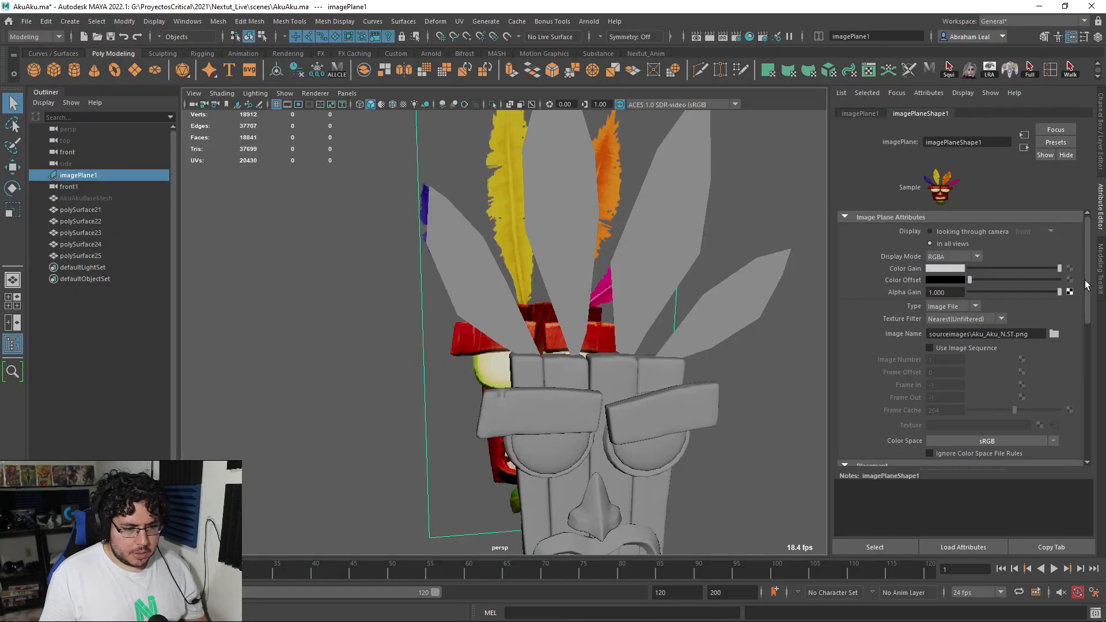
{"action": "left_click_drag", "start_coordinate": [581, 254], "coordinate": [535, 320], "text": "alt"}
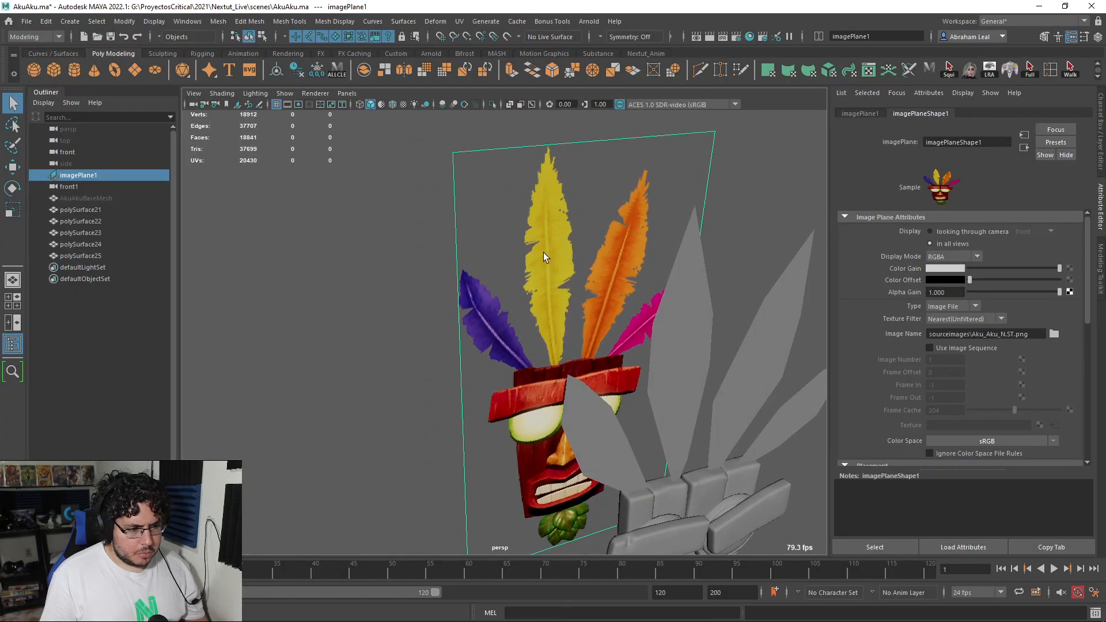
{"action": "left_click_drag", "start_coordinate": [632, 241], "coordinate": [661, 296], "text": "alt"}
{"action": "key", "text": "alt+Tab"}
Step: Fill the feather selection with bright purple on a new layer, deselect, and place that layer beneath Layer 1
{"action": "left_click_drag", "start_coordinate": [988, 95], "coordinate": [1020, 61]}
{"action": "left_click", "coordinate": [1037, 81]}
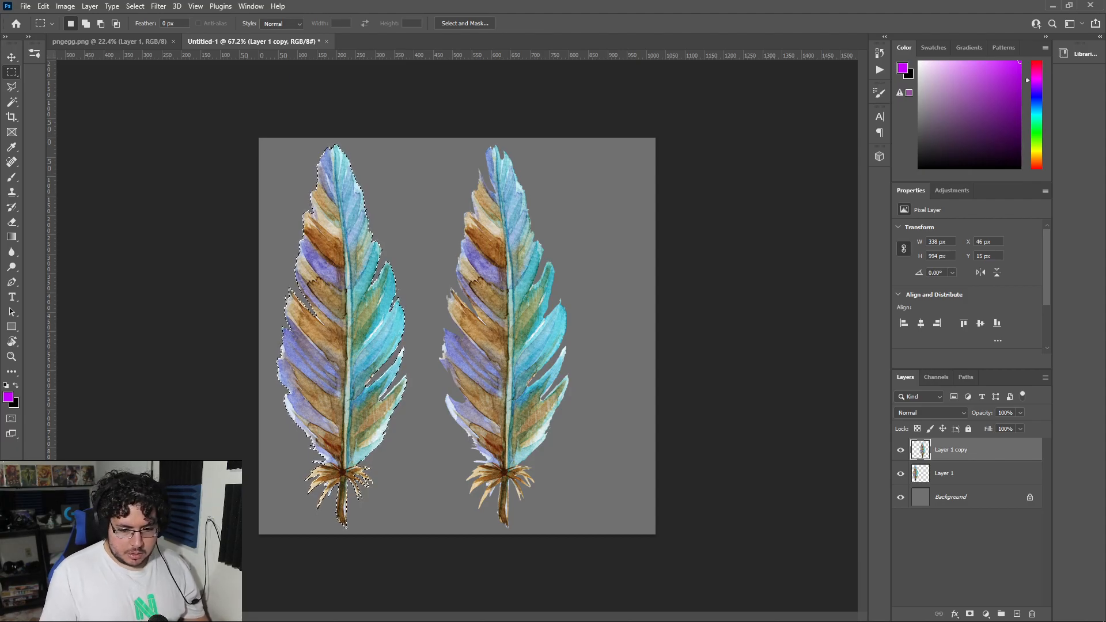
{"action": "left_click", "coordinate": [1017, 614]}
{"action": "key", "text": "ctrl+BackSpace"}
{"action": "key", "text": "x"}
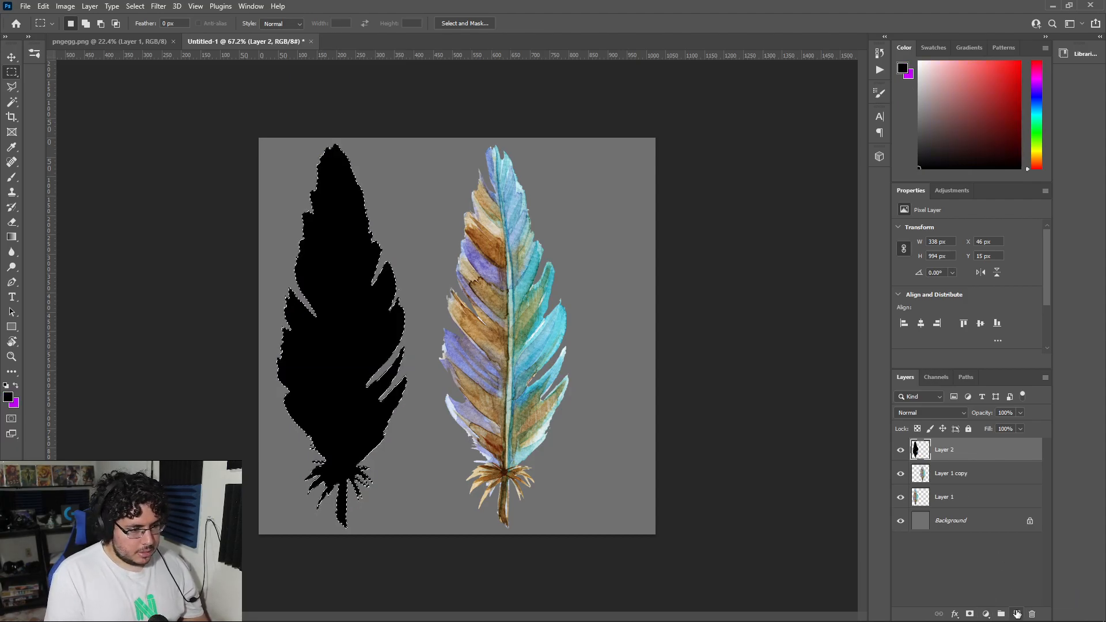
{"action": "key", "text": "ctrl+BackSpace"}
{"action": "key", "text": "ctrl+d"}
{"action": "mouse_move", "coordinate": [953, 459]}
{"action": "left_mouse_down"}
{"action": "mouse_move", "coordinate": [957, 490]}
{"action": "mouse_move", "coordinate": [953, 464]}
{"action": "left_mouse_up"}
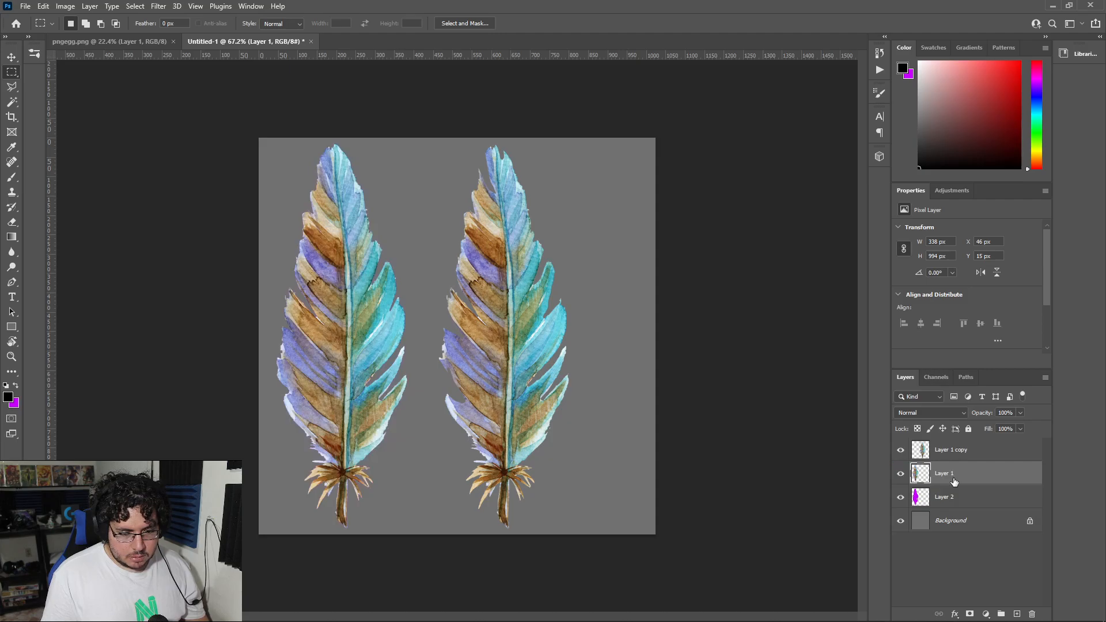
Step: Set Layer 1's blend mode to Darken and its opacity to 53%
{"action": "left_click", "coordinate": [951, 413]}
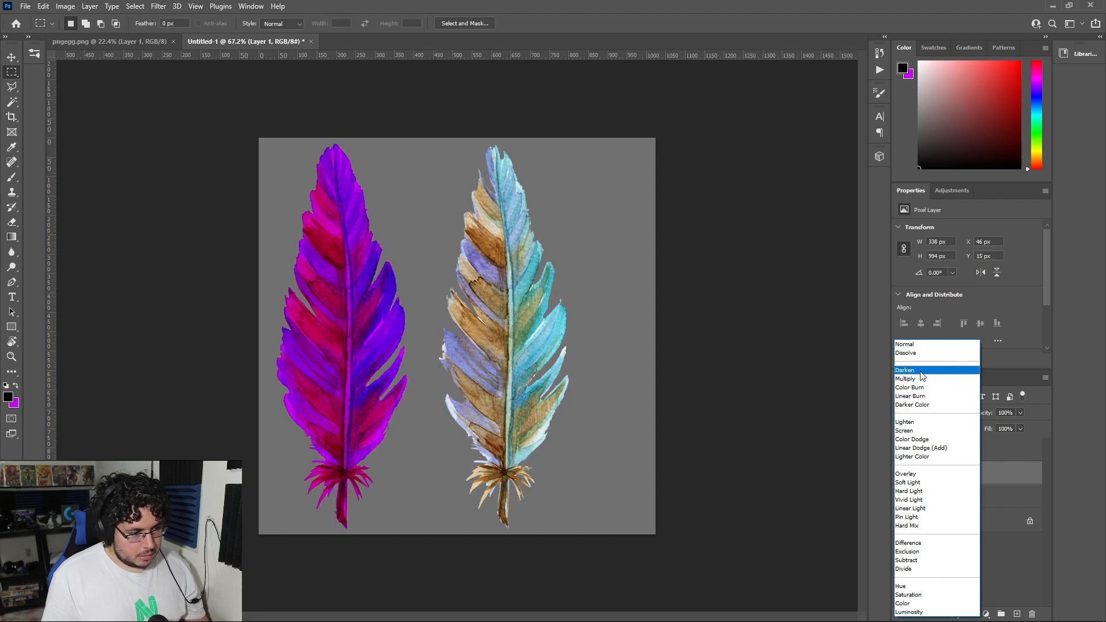
{"action": "left_click", "coordinate": [915, 373]}
{"action": "left_click_drag", "start_coordinate": [971, 414], "coordinate": [976, 414]}
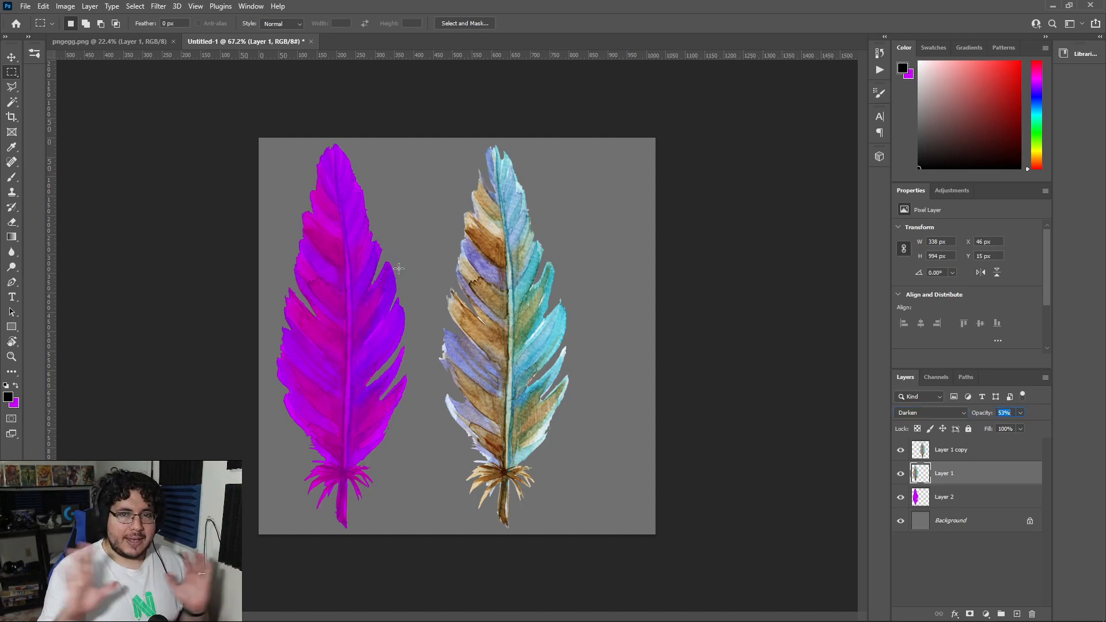
Step: Compare the tint with the mask reference in Maya and set Layer 1's opacity to 50%
{"action": "key", "text": "alt+Tab"}
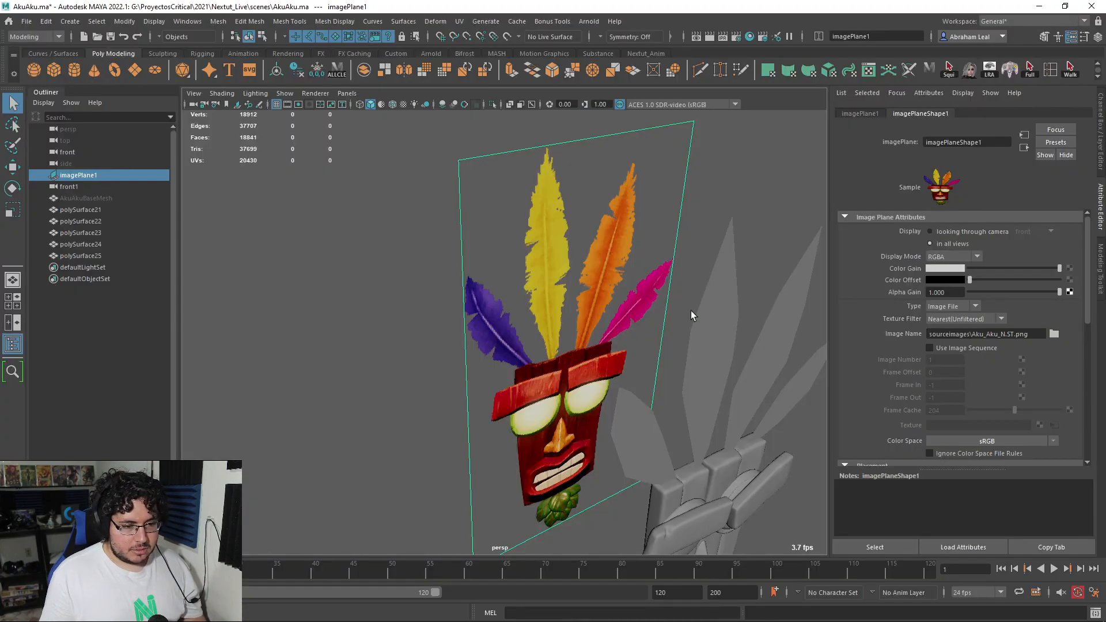
{"action": "key", "text": "alt+Tab"}
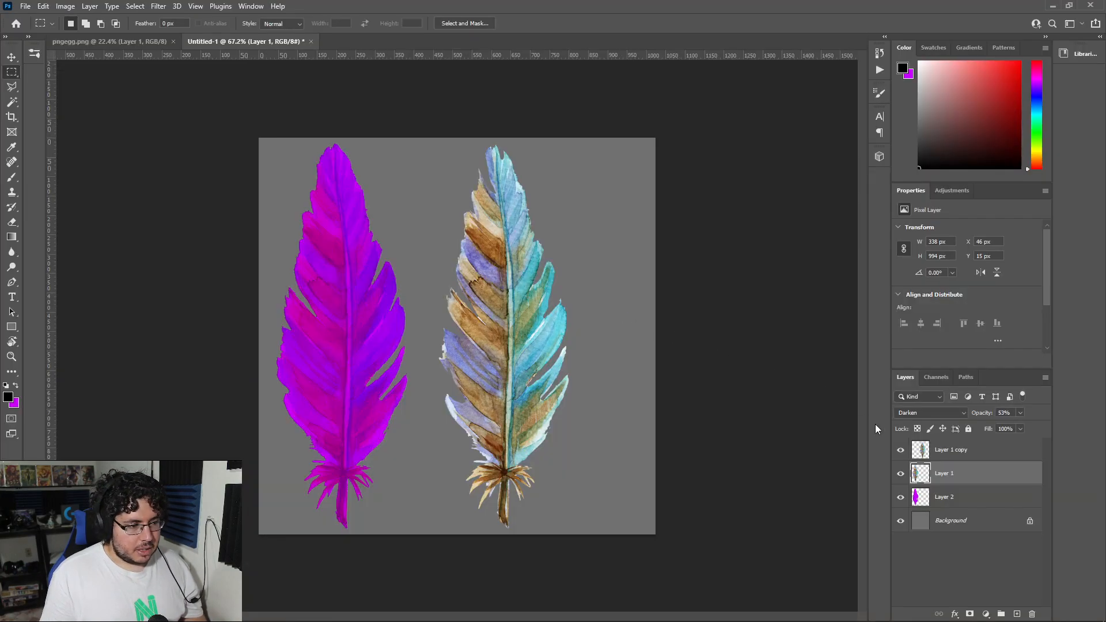
{"action": "left_click", "coordinate": [954, 534]}
{"action": "left_click", "coordinate": [953, 500]}
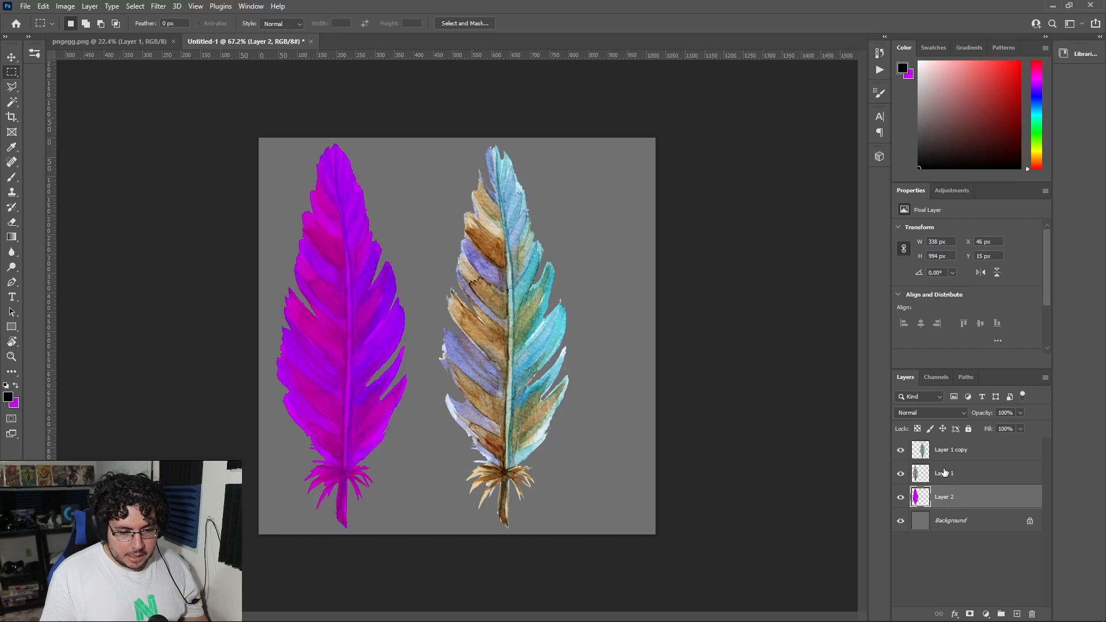
{"action": "left_click", "coordinate": [956, 454]}
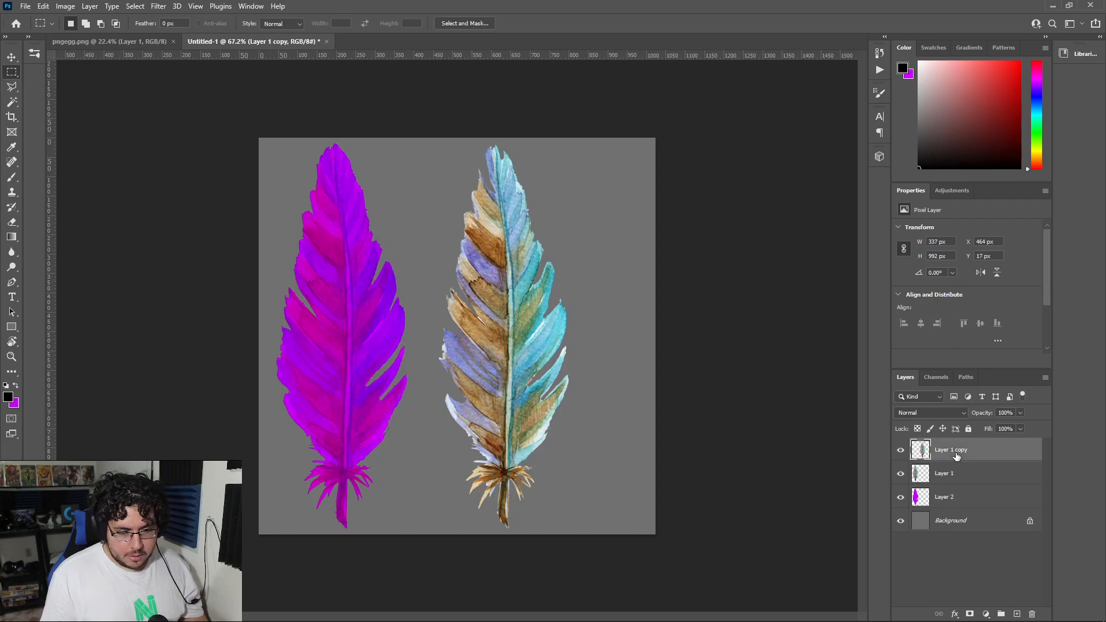
{"action": "left_click", "coordinate": [949, 478]}
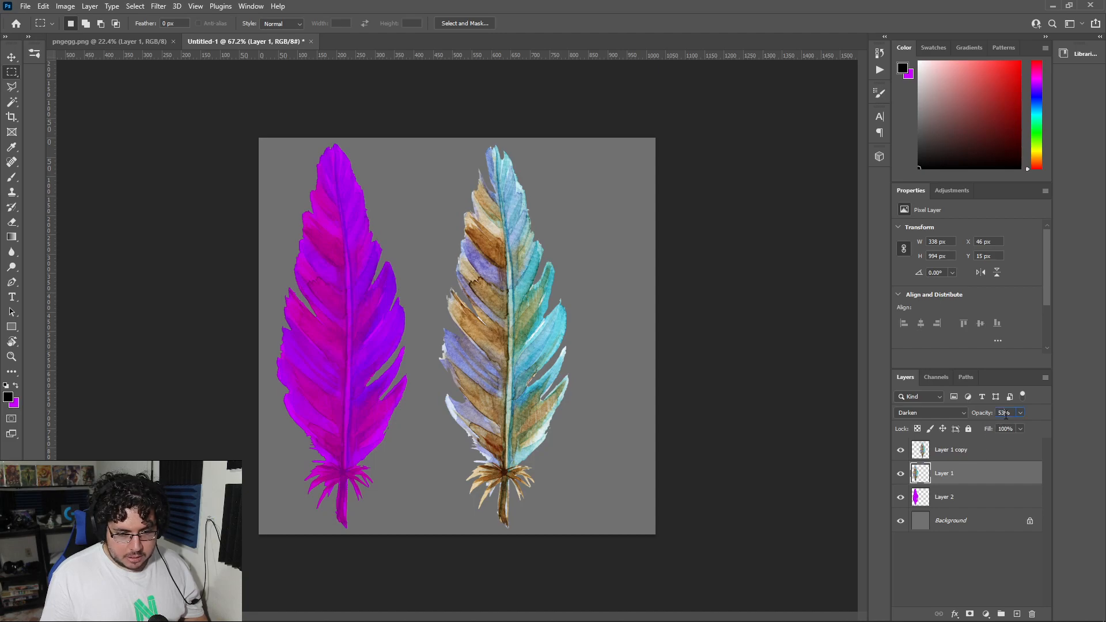
{"action": "left_click", "coordinate": [983, 557]}
Step: Load the copied feather layer's transparency as a selection and add a new layer above it
{"action": "left_click", "coordinate": [954, 452]}
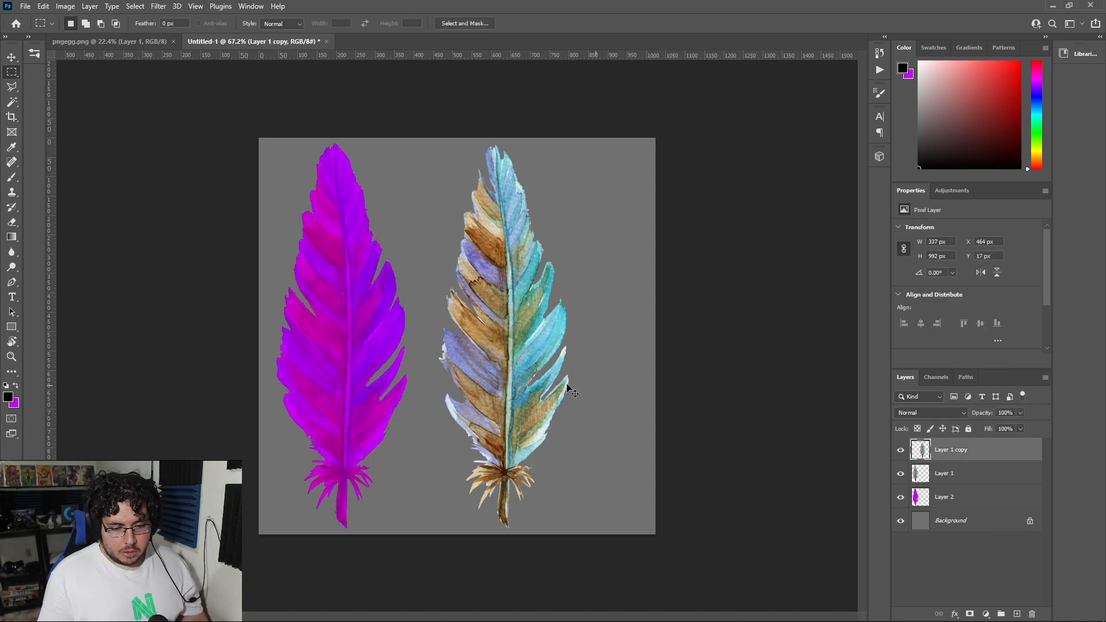
{"action": "left_click", "coordinate": [919, 450], "text": "ctrl"}
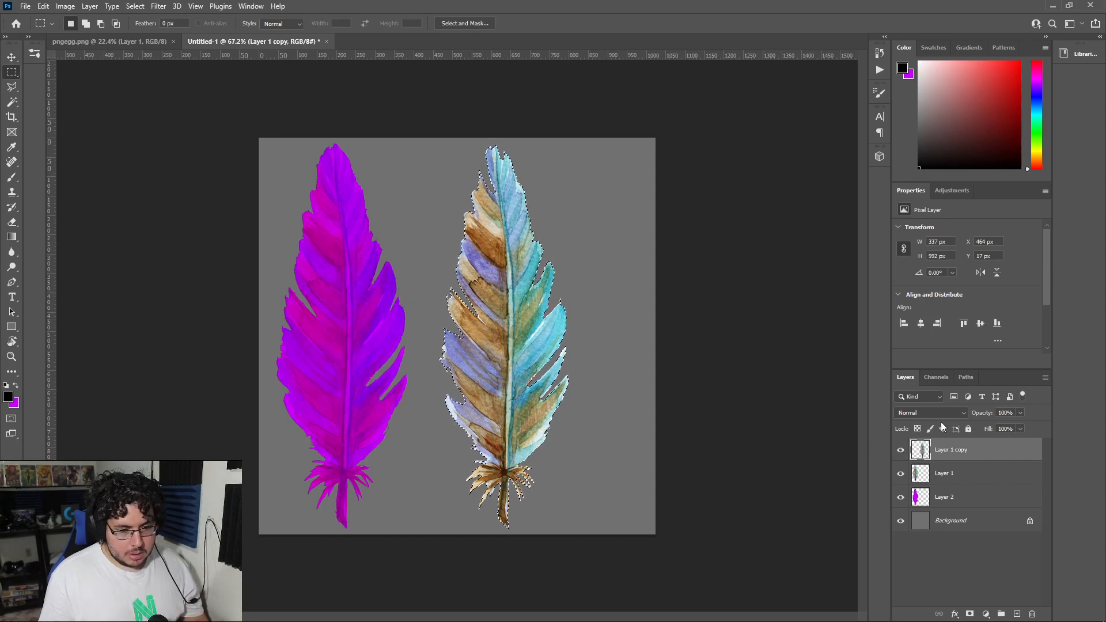
{"action": "left_click", "coordinate": [1017, 614]}
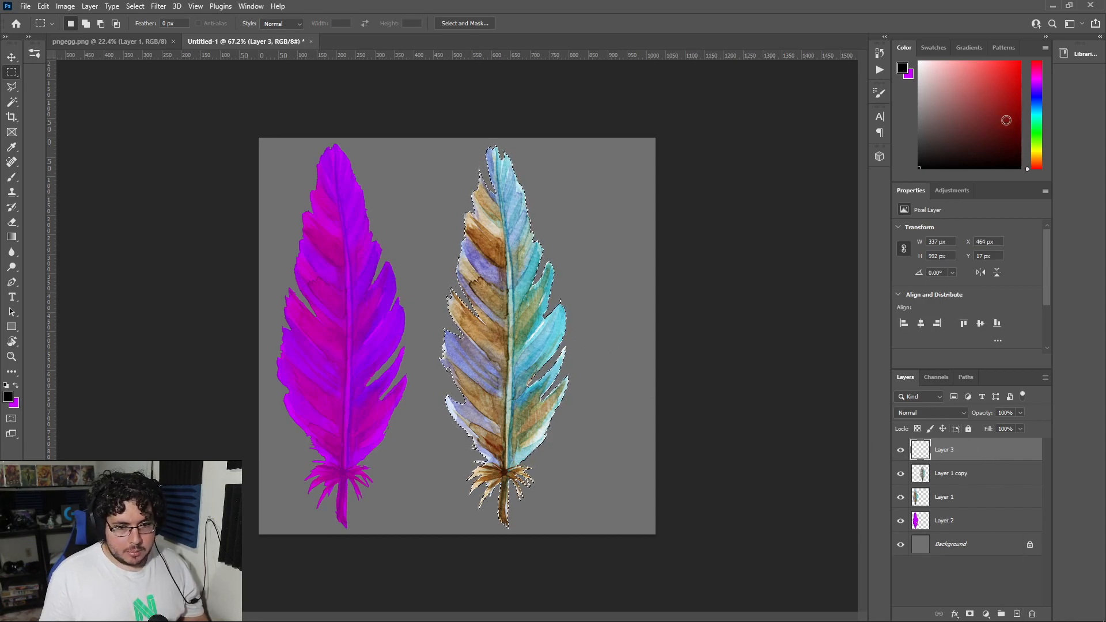
Step: Pick a bright yellow matching the reference in Maya and fill the copied feather's selection with it on the new layer
{"action": "left_click", "coordinate": [1037, 134]}
{"action": "left_click_drag", "start_coordinate": [1012, 136], "coordinate": [1017, 106]}
{"action": "key", "text": "alt+Tab"}
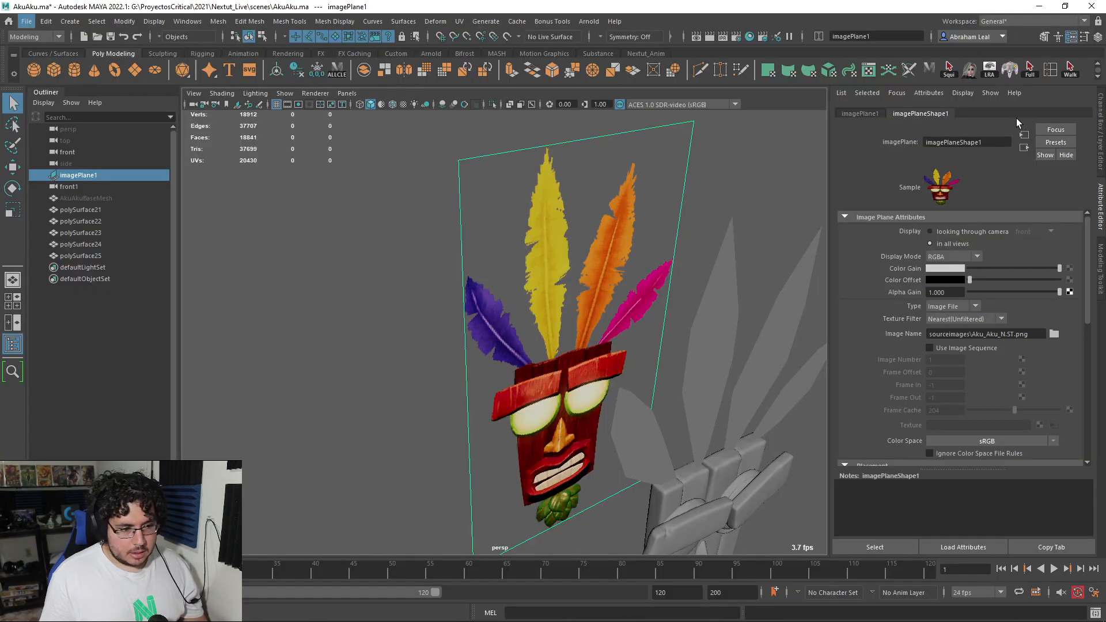
{"action": "key", "text": "alt+Tab"}
{"action": "left_click", "coordinate": [1037, 151]}
{"action": "key", "text": "x"}
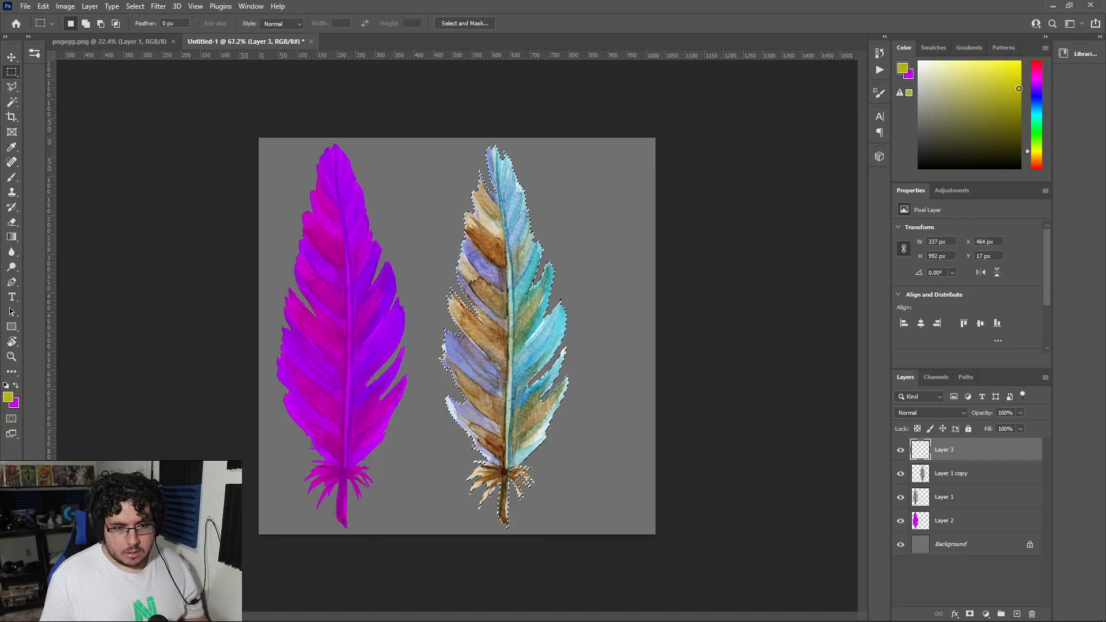
{"action": "key", "text": "ctrl+BackSpace"}
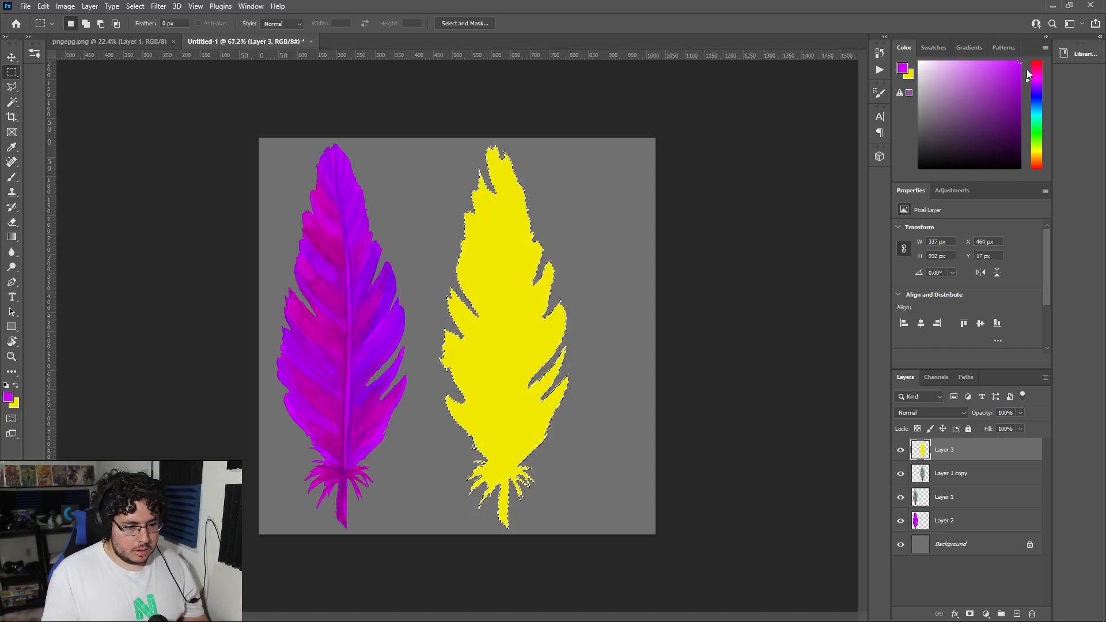
Step: Move the yellow Layer 3 below Layer 1 copy, set Layer 1 copy to Darken at 50% opacity, and deselect the feather
{"action": "left_click_drag", "start_coordinate": [945, 449], "coordinate": [956, 476]}
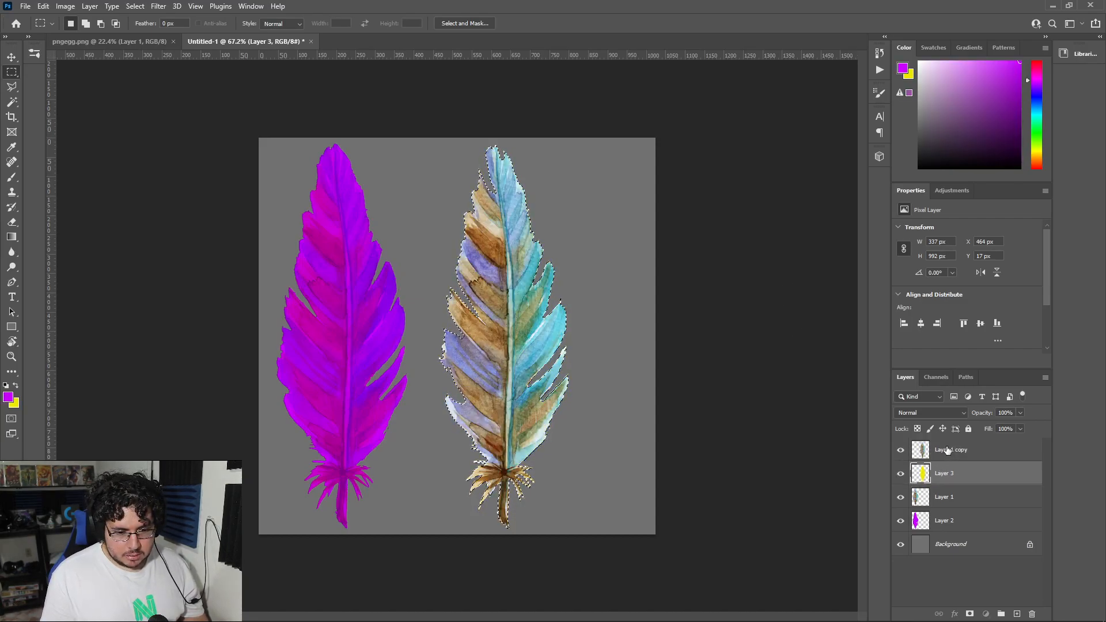
{"action": "left_click", "coordinate": [950, 450]}
{"action": "left_click", "coordinate": [930, 412]}
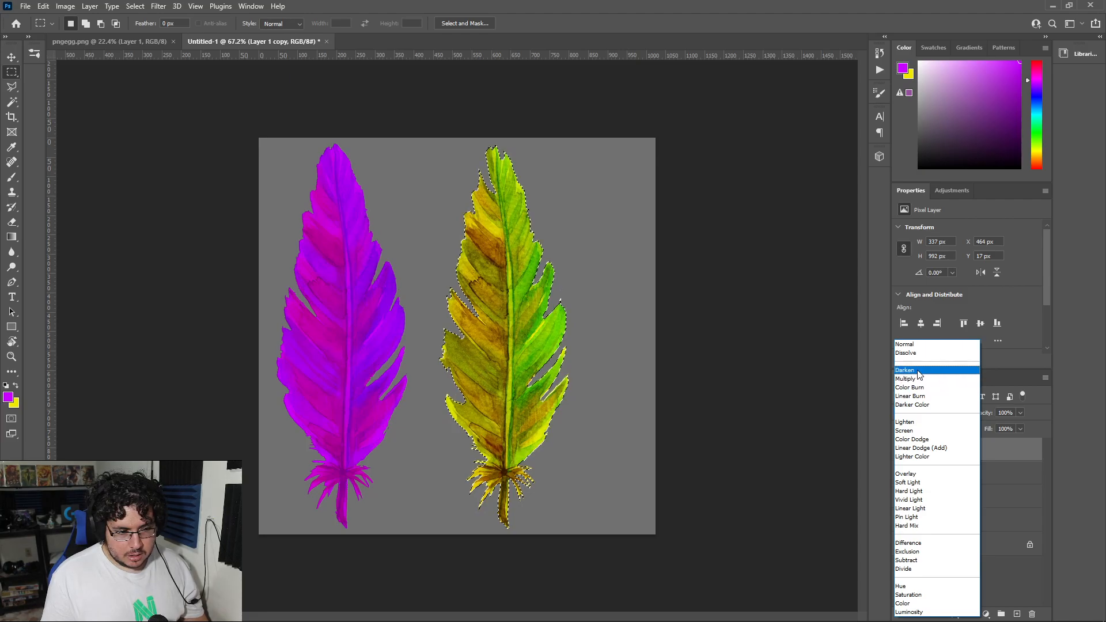
{"action": "left_click", "coordinate": [918, 369]}
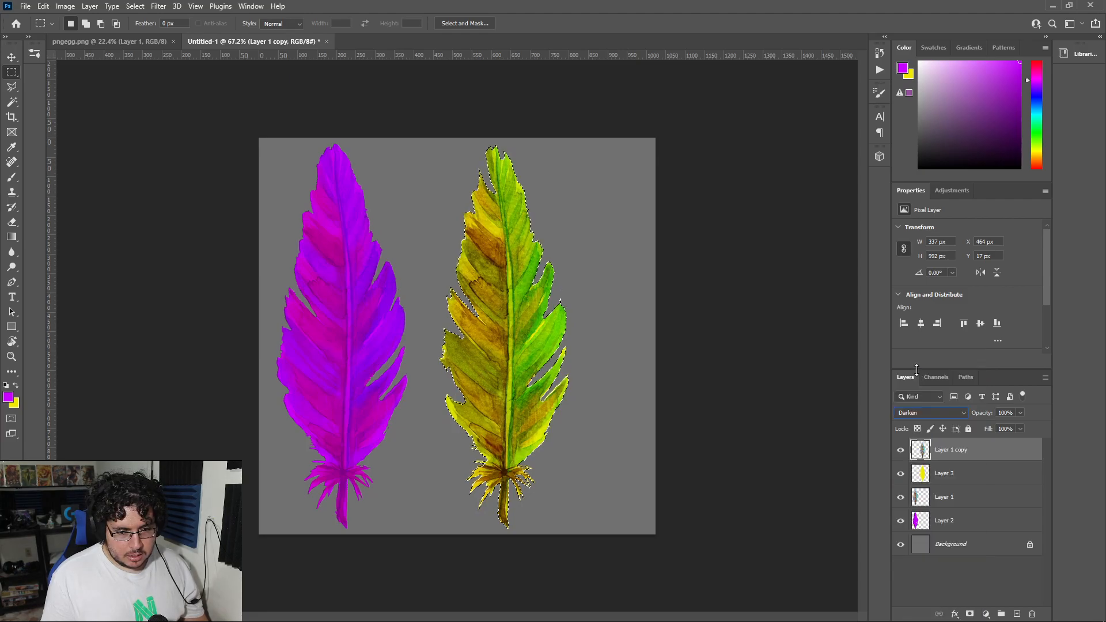
{"action": "left_click", "coordinate": [1005, 412]}
{"action": "type", "text": "50"}
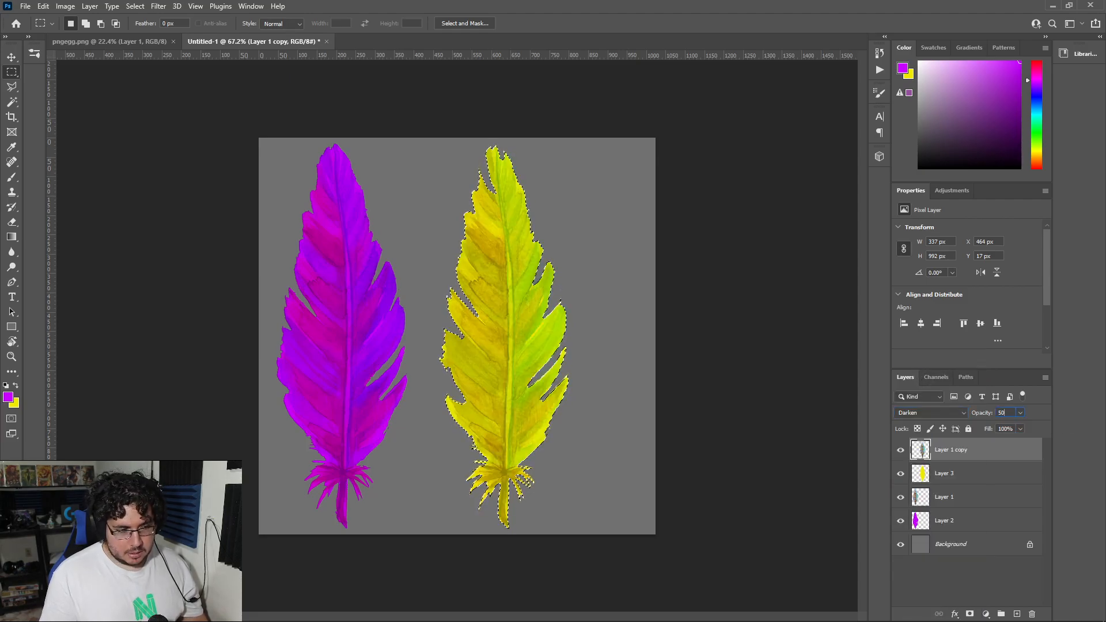
{"action": "left_click", "coordinate": [948, 591]}
{"action": "left_click", "coordinate": [517, 421]}
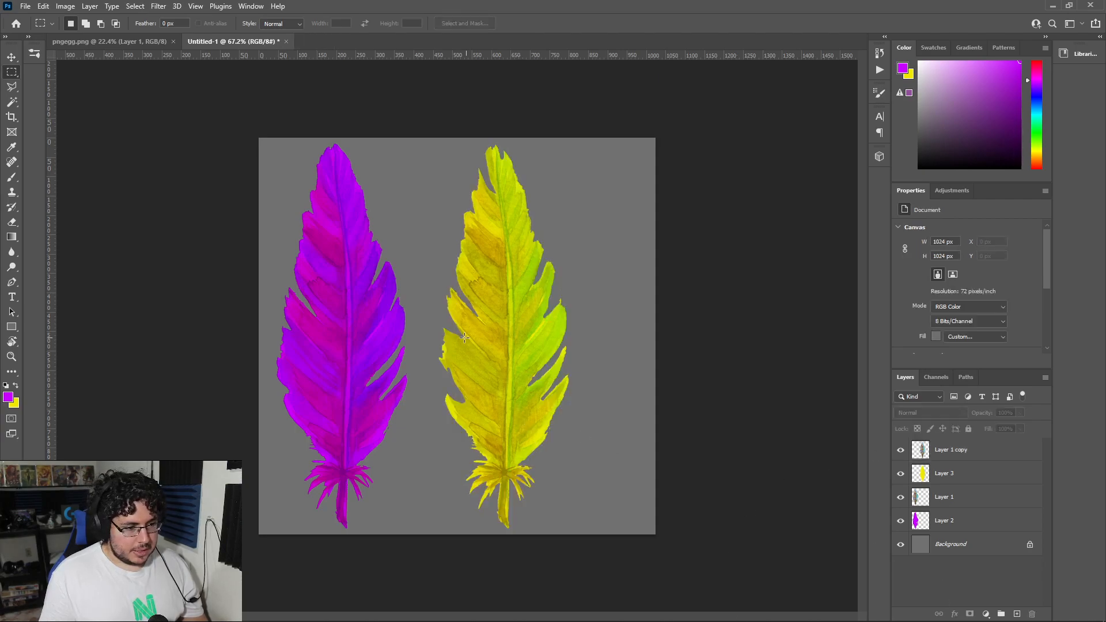
{"action": "scroll", "coordinate": [455, 282], "scroll_direction": "down", "scroll_amount": 6, "text": "alt"}
{"action": "scroll", "coordinate": [454, 282], "scroll_direction": "up", "scroll_amount": 5, "text": "alt"}
{"action": "scroll", "coordinate": [454, 282], "scroll_direction": "down", "scroll_amount": 4, "text": "alt"}
{"action": "scroll", "coordinate": [531, 319], "scroll_direction": "up", "scroll_amount": 5, "text": "alt"}
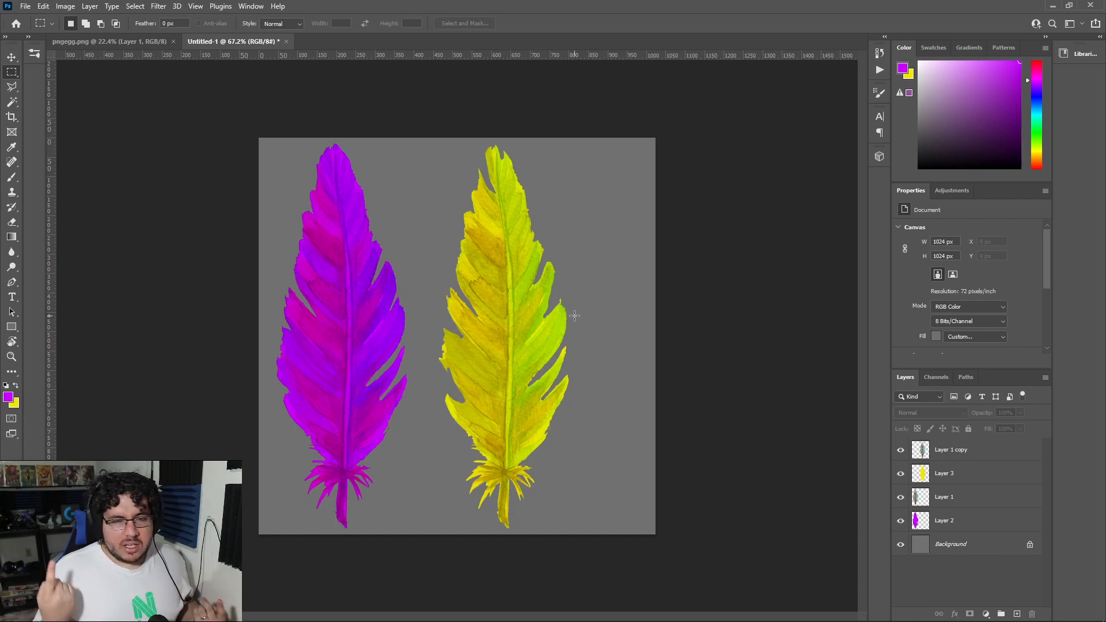
{"action": "left_click", "coordinate": [26, 7]}
{"action": "left_click", "coordinate": [74, 149]}
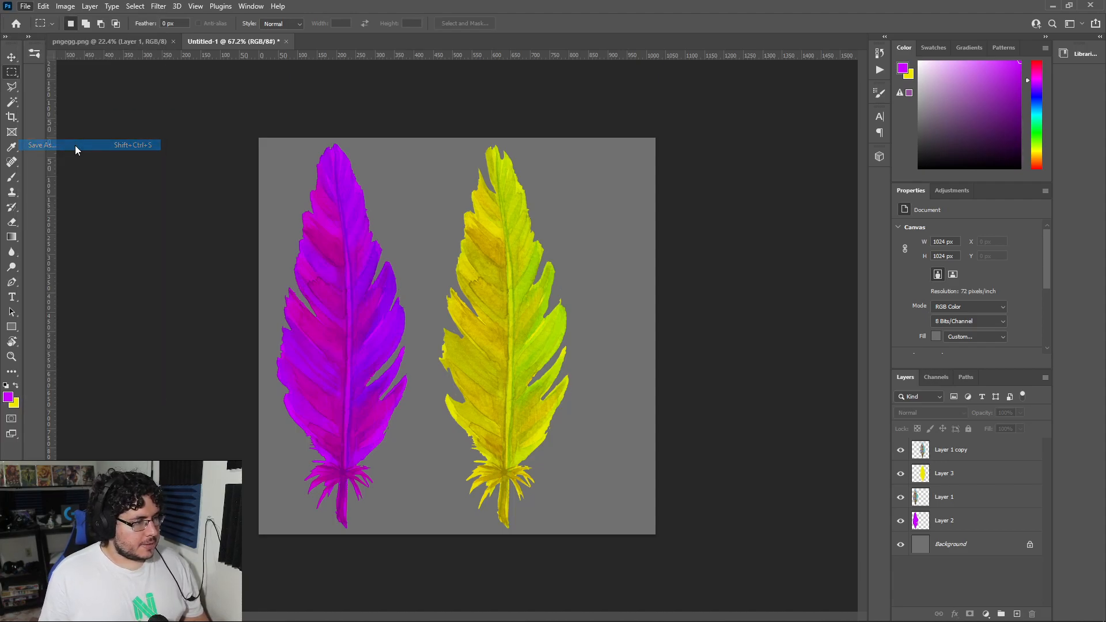
{"action": "left_click", "coordinate": [165, 432]}
{"action": "left_click", "coordinate": [164, 432]}
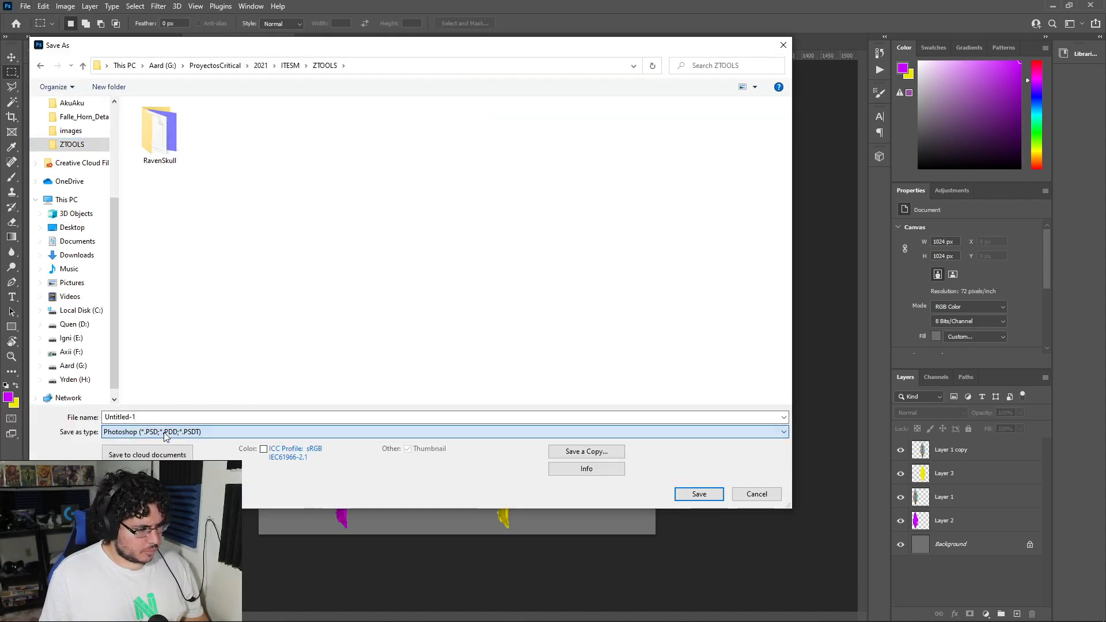
{"action": "left_click_drag", "start_coordinate": [729, 51], "coordinate": [715, 58]}
{"action": "left_click", "coordinate": [768, 54]}
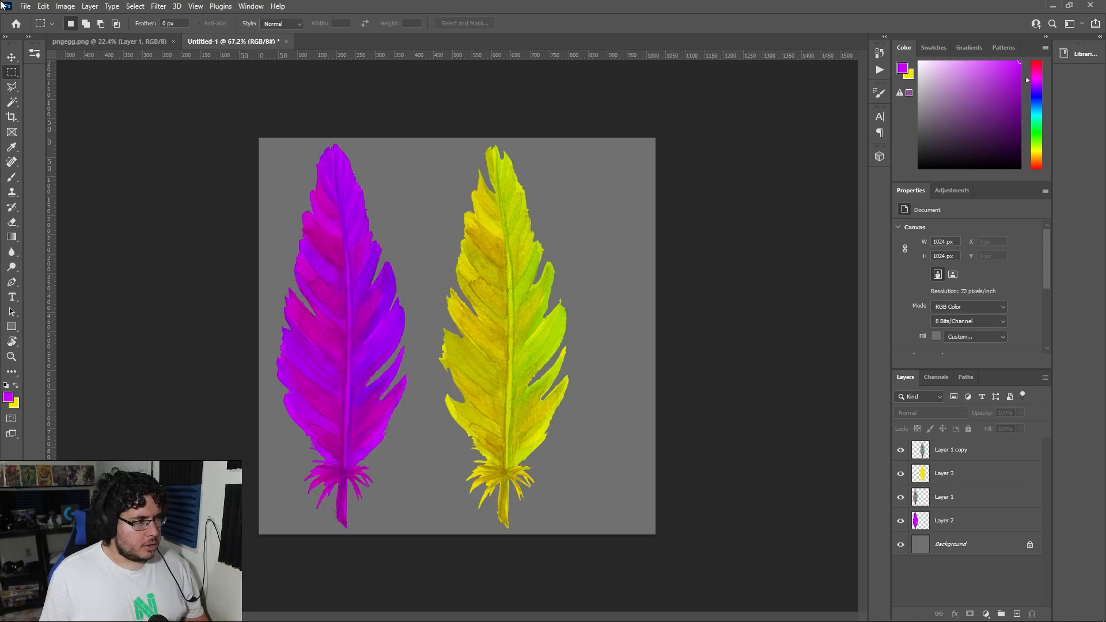
Step: Start saving a copy of the document and browse to the Nextut_Live project's assets > AkuAku folder
{"action": "left_click", "coordinate": [26, 6]}
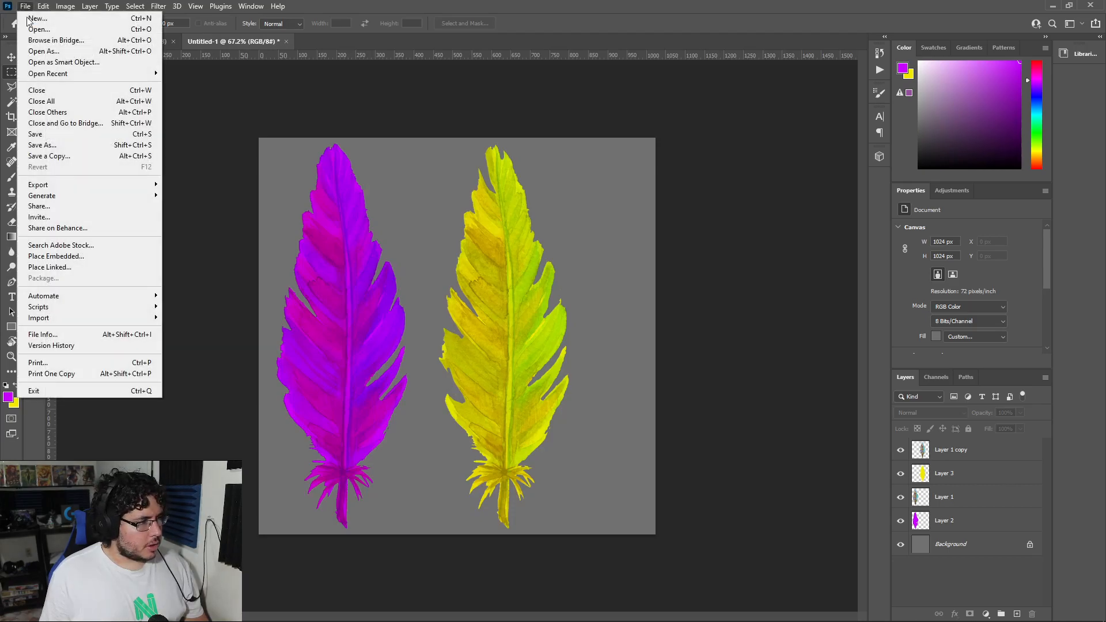
{"action": "left_click", "coordinate": [92, 155]}
{"action": "left_click", "coordinate": [286, 73]}
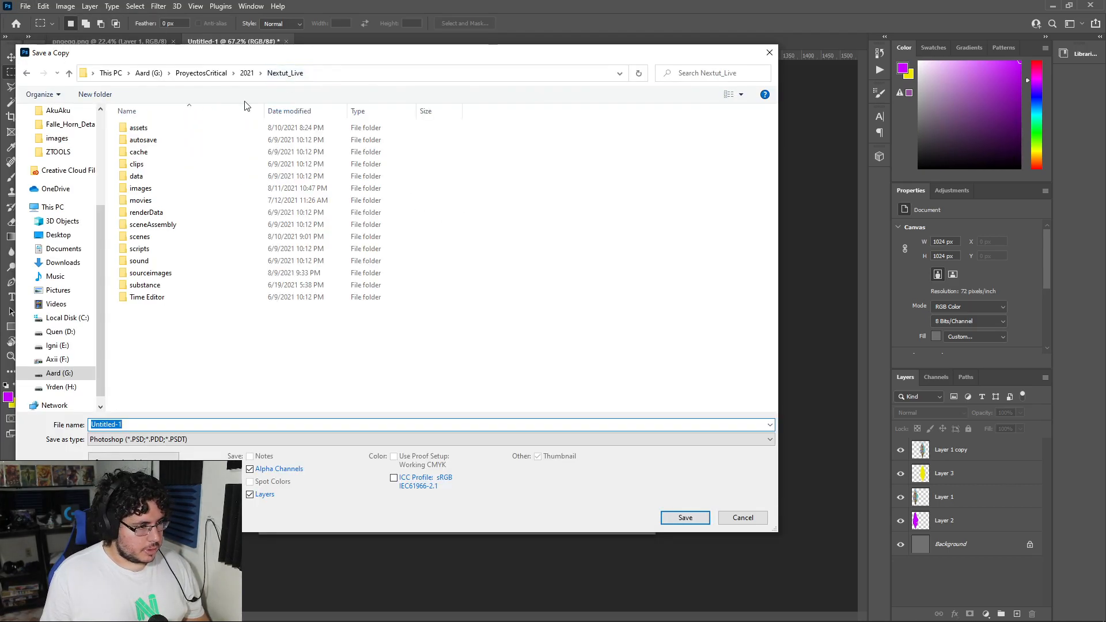
{"action": "double_click", "coordinate": [139, 128]}
{"action": "left_click", "coordinate": [157, 130]}
{"action": "double_click", "coordinate": [157, 132]}
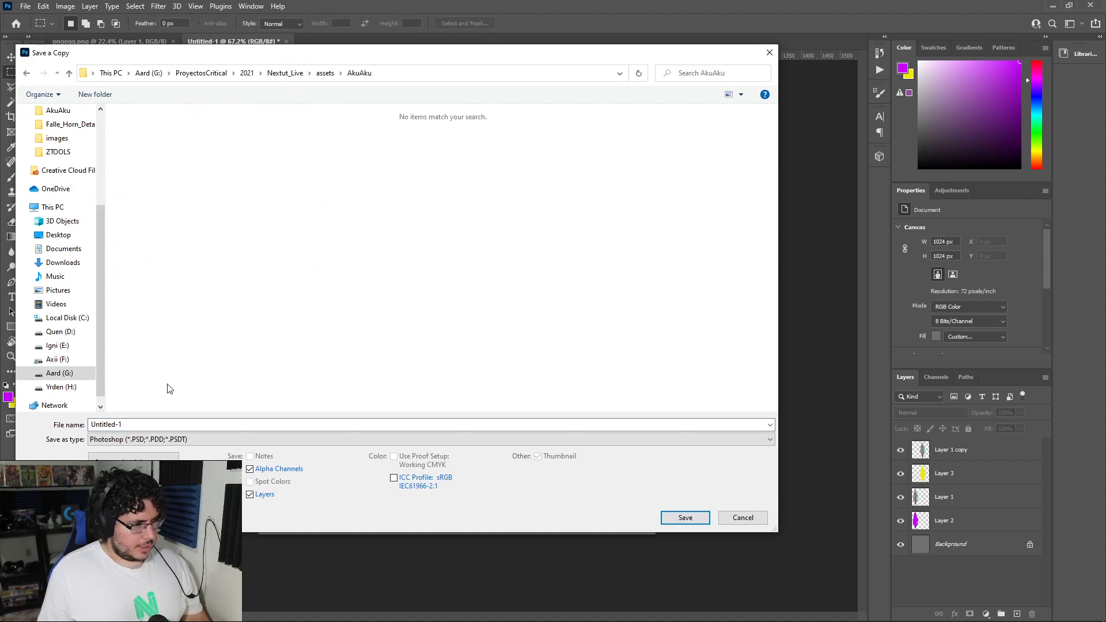
Step: Save the copy in Targa format as FeathersA, accepting the Targa options
{"action": "left_click", "coordinate": [126, 439]}
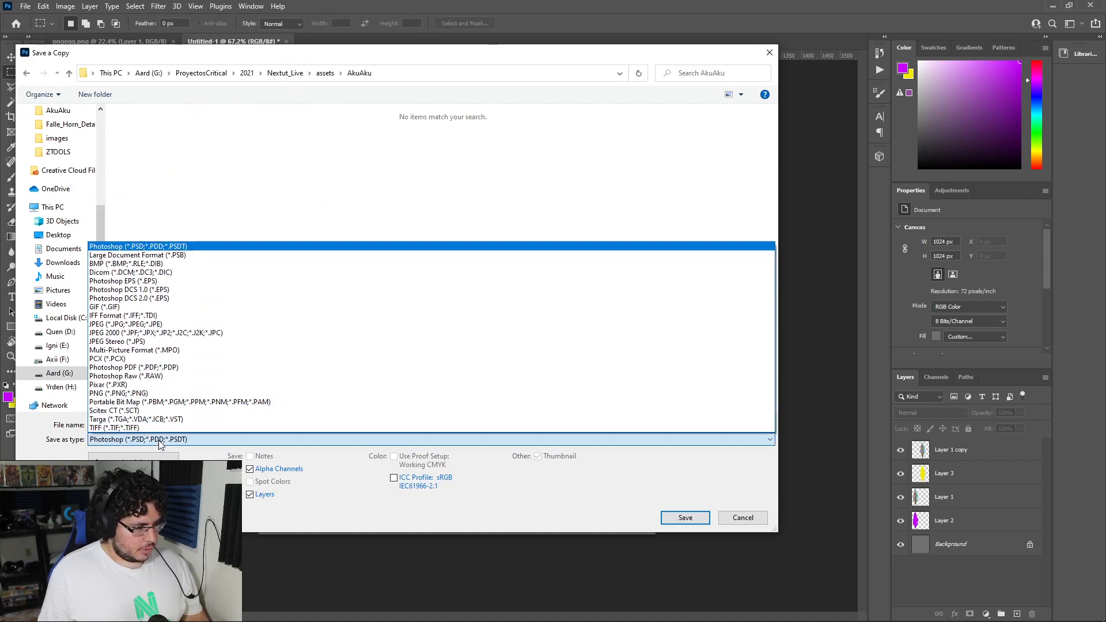
{"action": "left_click", "coordinate": [123, 419]}
{"action": "double_click", "coordinate": [130, 424]}
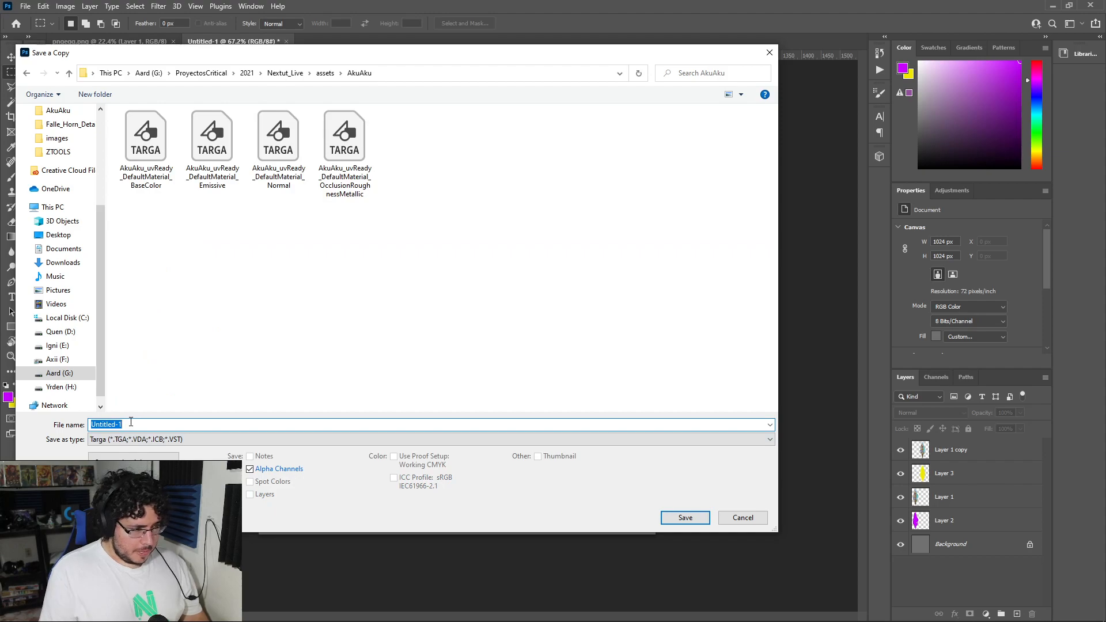
{"action": "key", "text": "BackSpace"}
{"action": "type", "text": "FeathersA"}
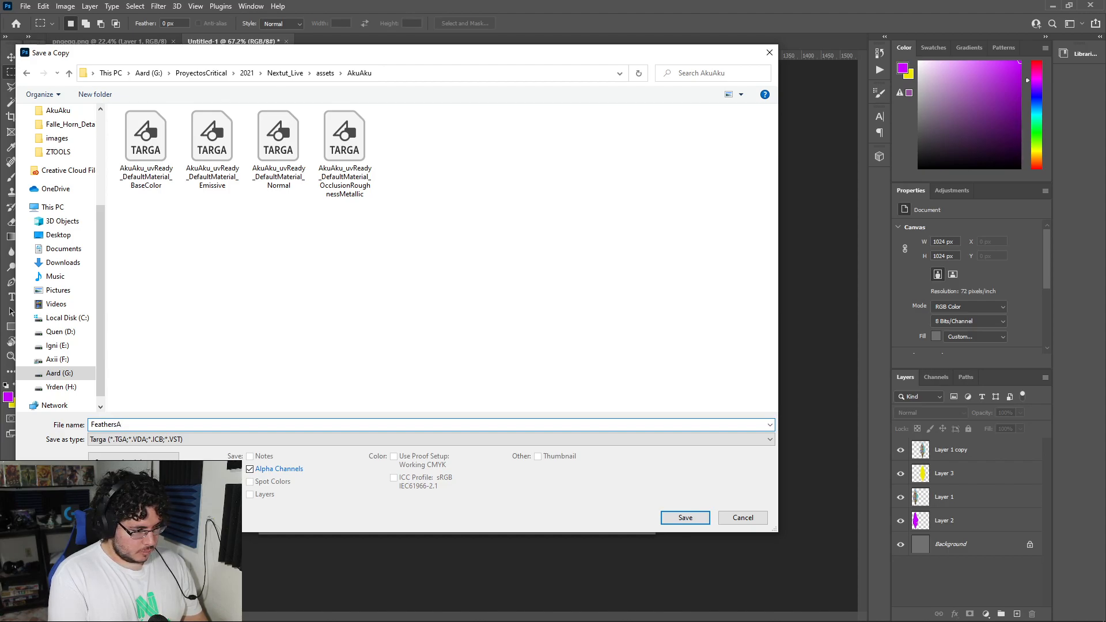
{"action": "key", "text": "Return"}
{"action": "left_click", "coordinate": [598, 202]}
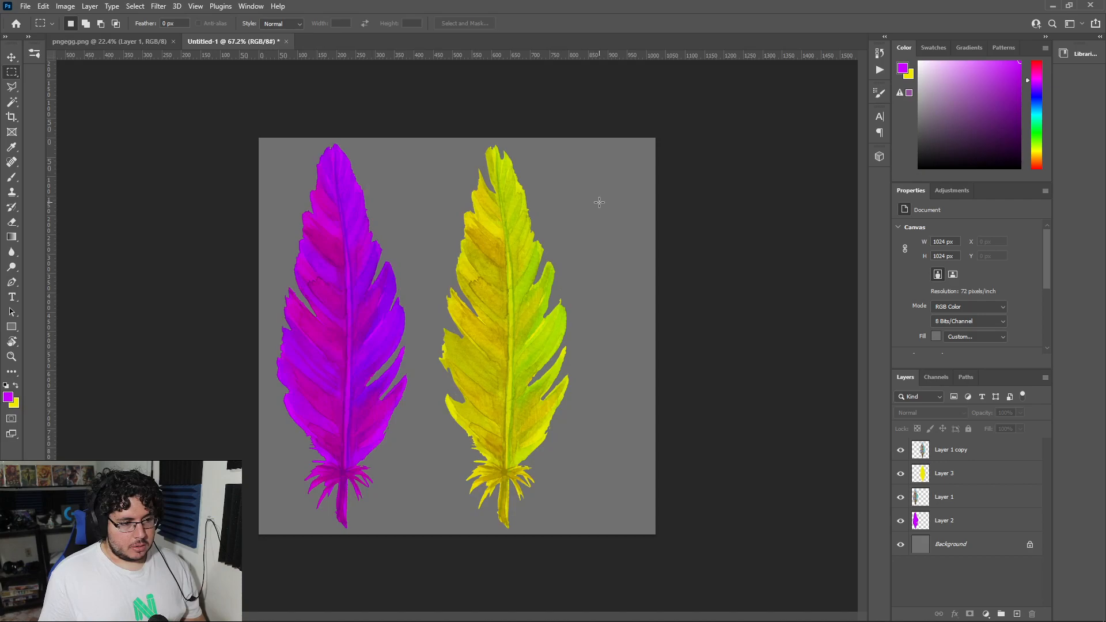
Step: Recolour the yellow Layer 3 to orange with Hue/Saturation at hue -38, saturation +6 and lightness -1, checking the reference in Maya
{"action": "left_click", "coordinate": [946, 481]}
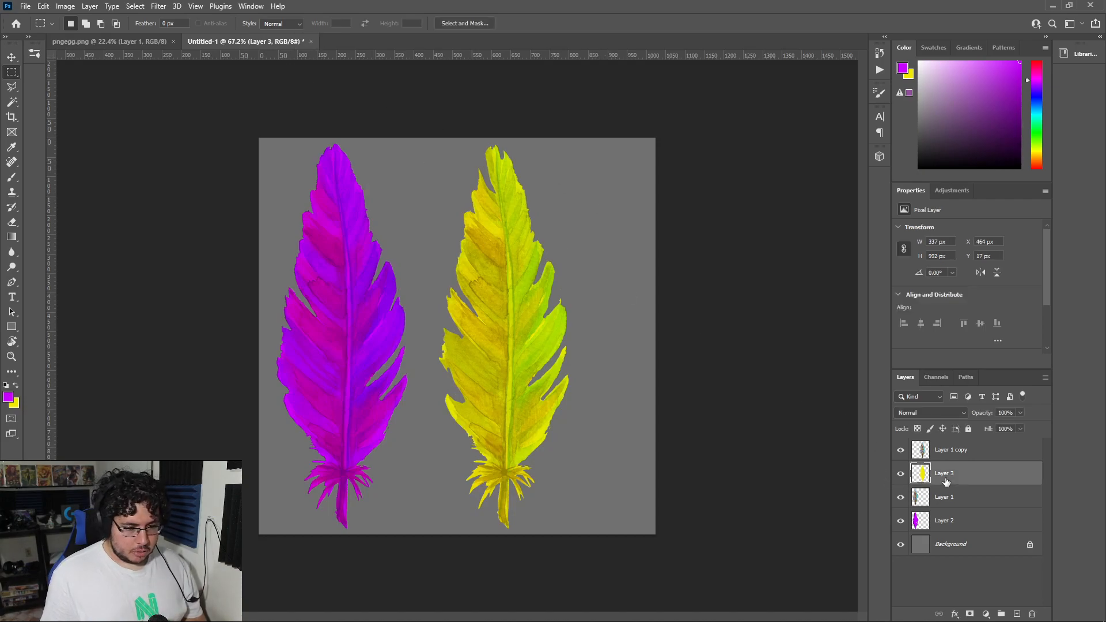
{"action": "key", "text": "ctrl+u"}
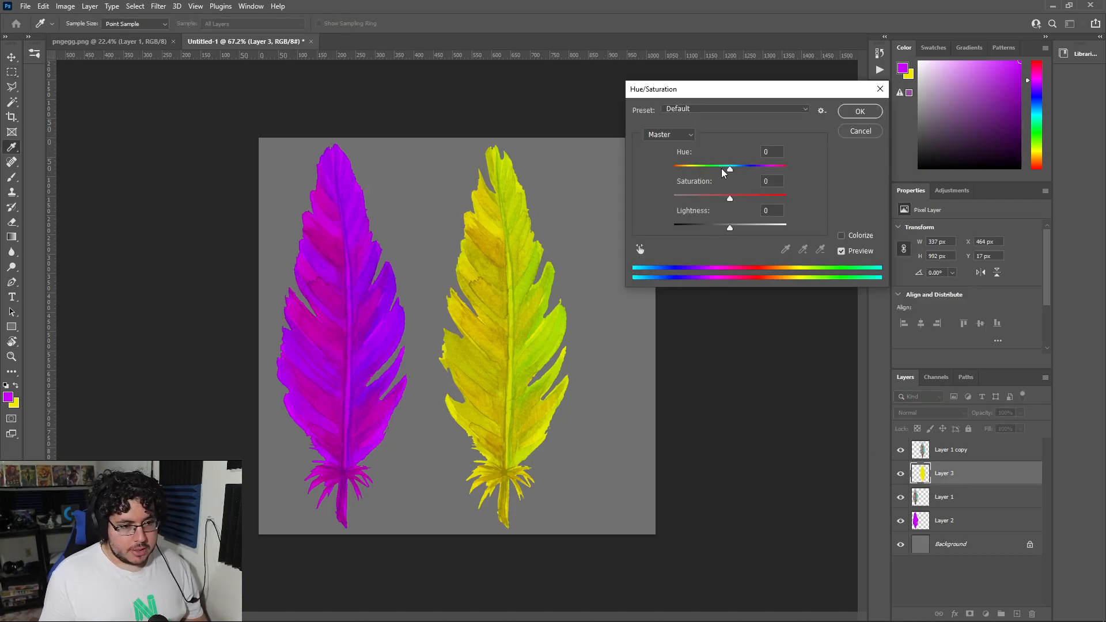
{"action": "key", "text": "alt+Tab"}
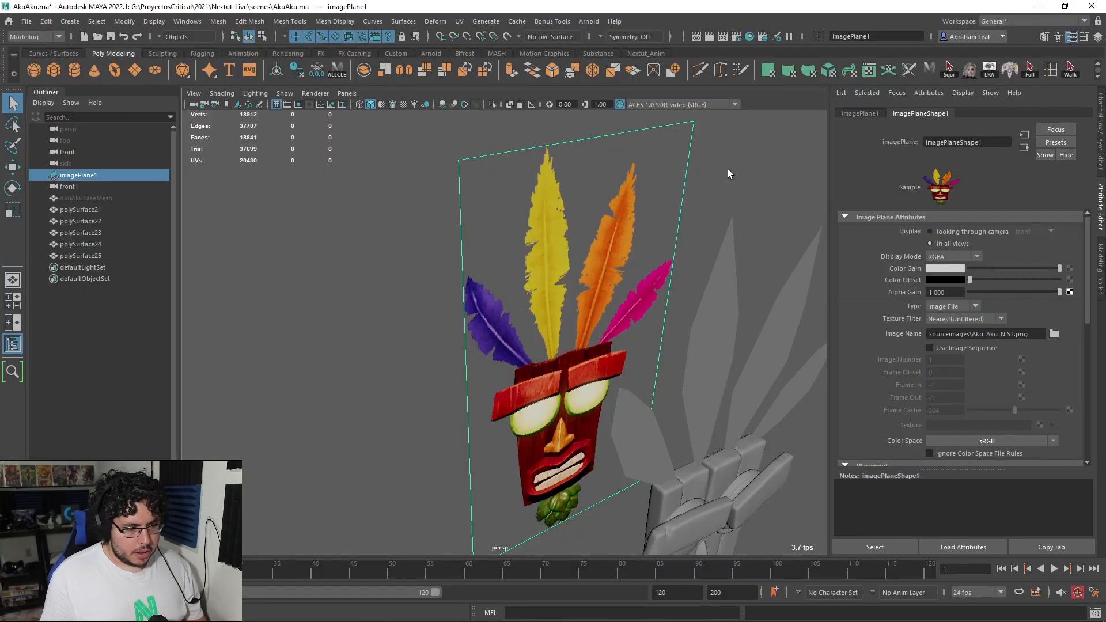
{"action": "key", "text": "alt+Tab"}
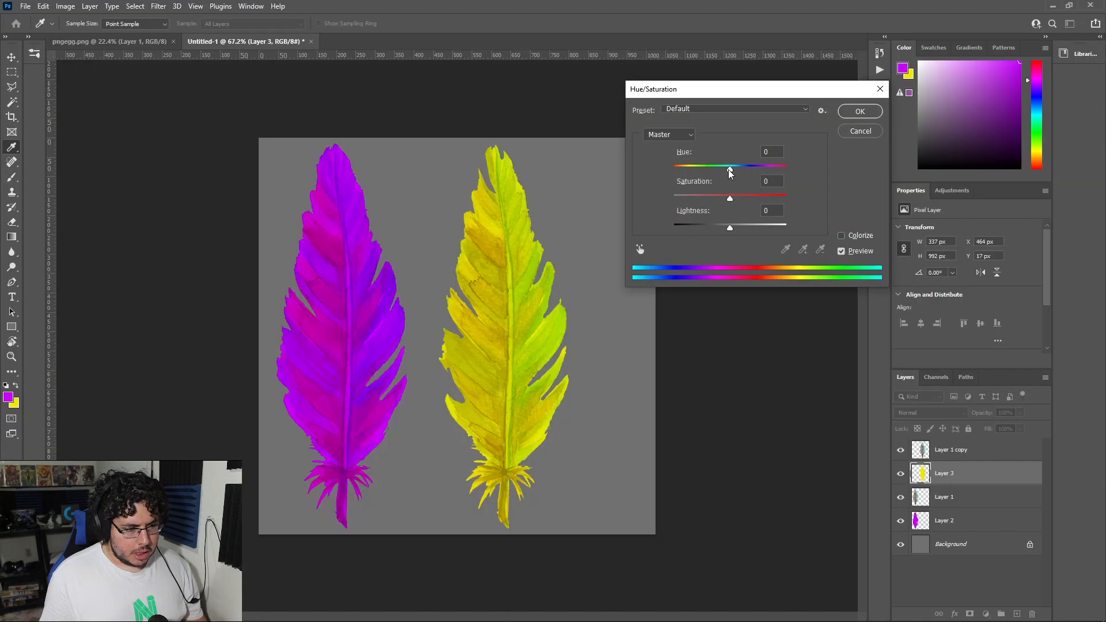
{"action": "mouse_move", "coordinate": [730, 168]}
{"action": "left_mouse_down"}
{"action": "mouse_move", "coordinate": [709, 167]}
{"action": "mouse_move", "coordinate": [734, 195]}
{"action": "mouse_move", "coordinate": [712, 174]}
{"action": "left_mouse_up"}
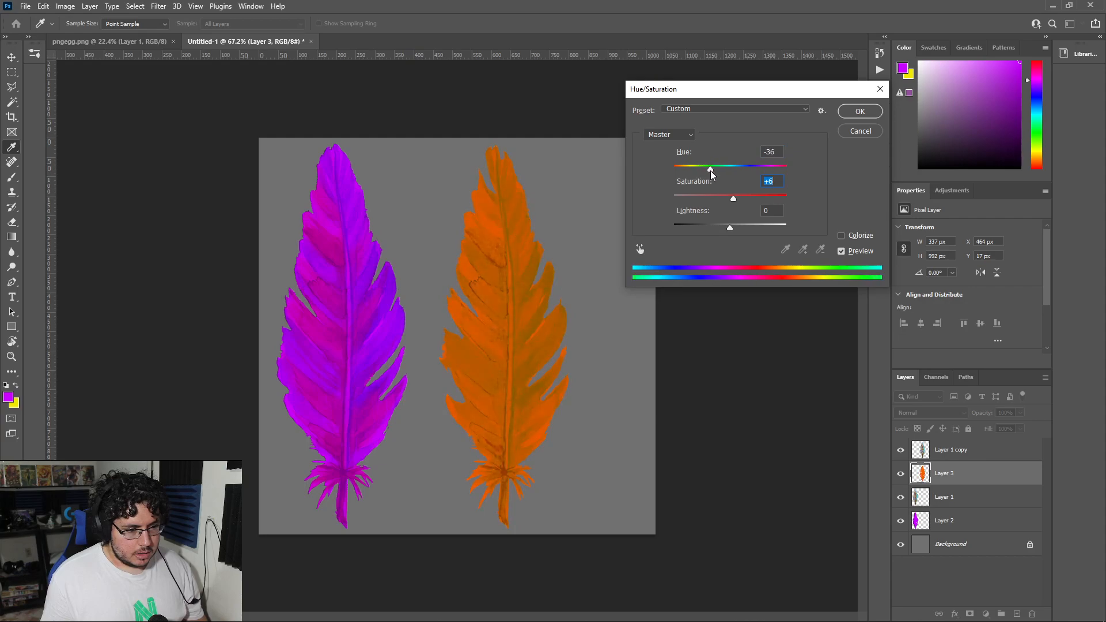
{"action": "mouse_move", "coordinate": [728, 228]}
{"action": "left_mouse_down"}
{"action": "mouse_move", "coordinate": [741, 226]}
{"action": "mouse_move", "coordinate": [732, 225]}
{"action": "left_mouse_up"}
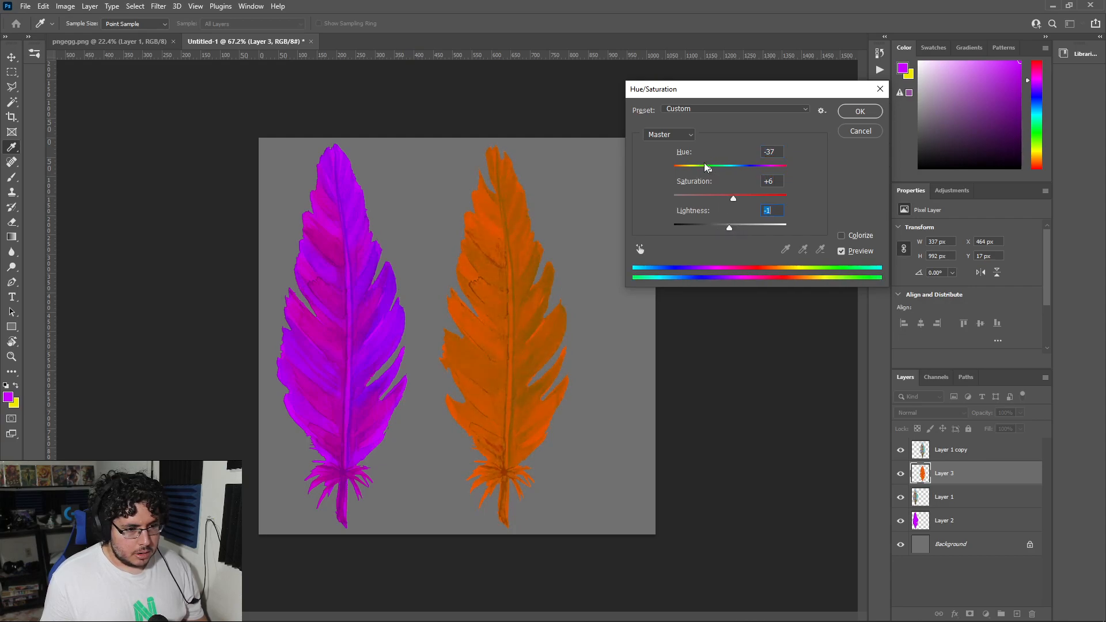
{"action": "left_click_drag", "start_coordinate": [709, 167], "coordinate": [710, 165]}
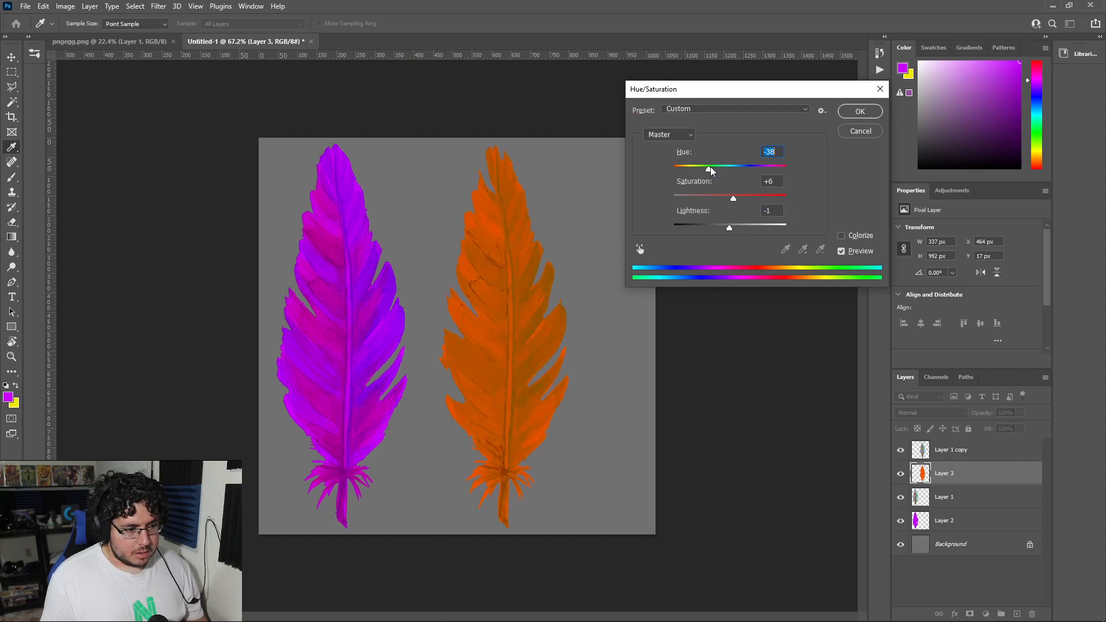
{"action": "left_click", "coordinate": [859, 111]}
Step: Recolour the magenta Layer 2 to dark purple with Hue/Saturation at hue -21, saturation -15 and lightness -26
{"action": "left_click", "coordinate": [966, 525]}
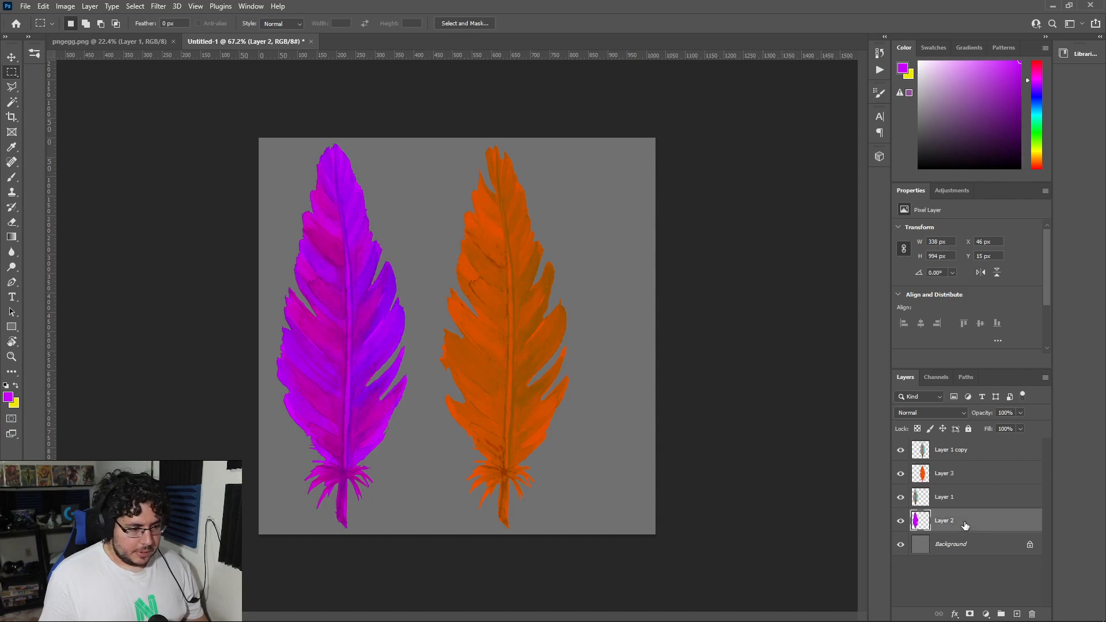
{"action": "key", "text": "ctrl+u"}
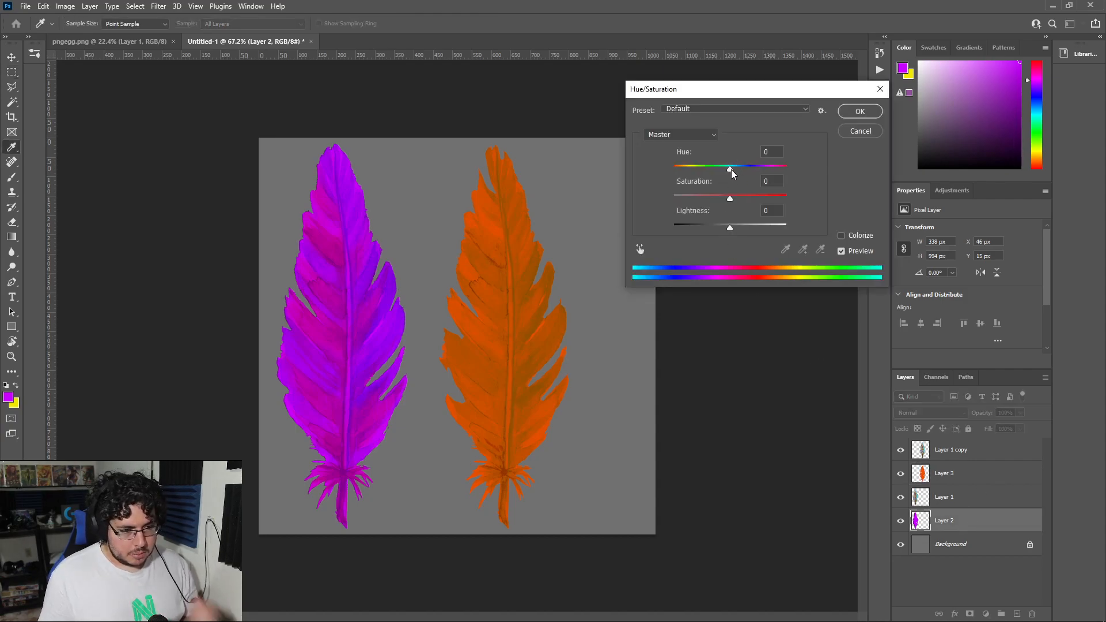
{"action": "mouse_move", "coordinate": [731, 168]}
{"action": "left_mouse_down"}
{"action": "mouse_move", "coordinate": [742, 168]}
{"action": "mouse_move", "coordinate": [718, 166]}
{"action": "left_mouse_up"}
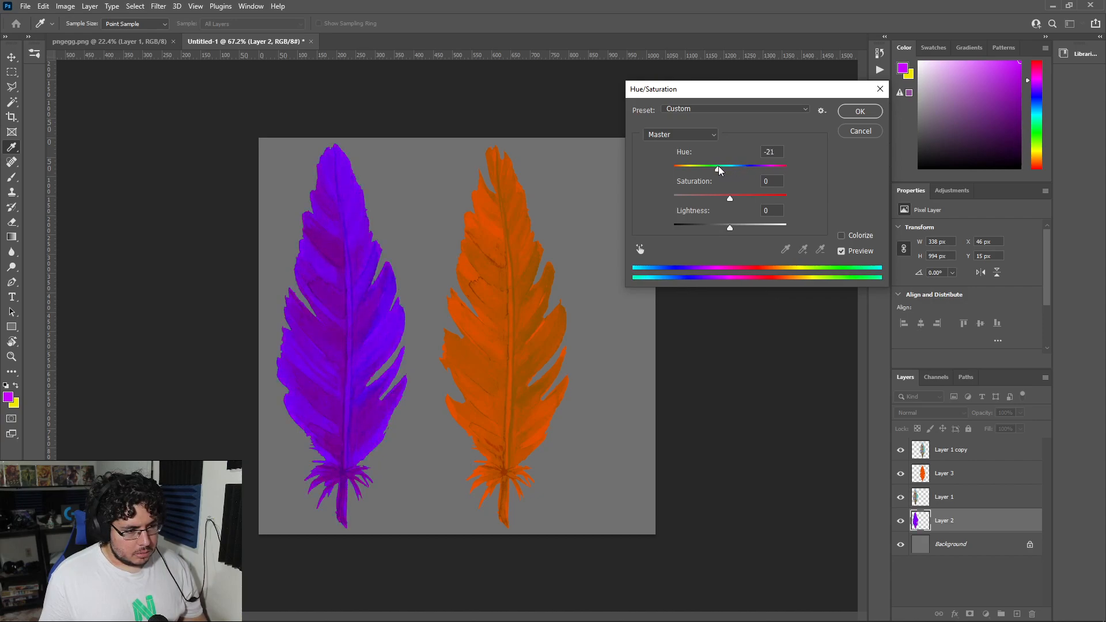
{"action": "left_click_drag", "start_coordinate": [729, 227], "coordinate": [722, 201]}
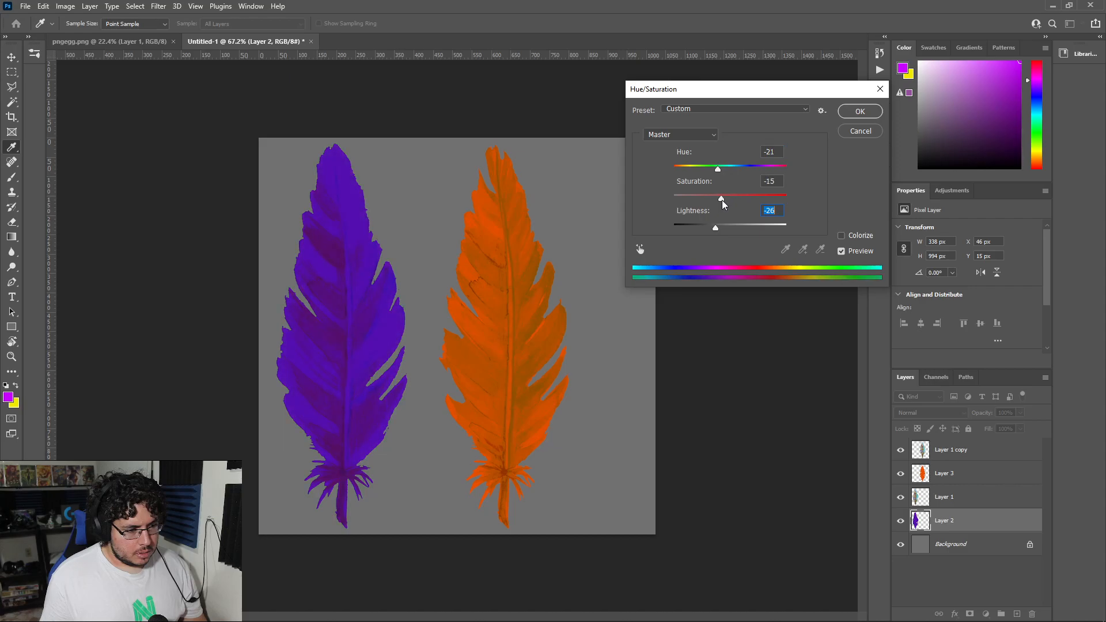
{"action": "left_click", "coordinate": [857, 111]}
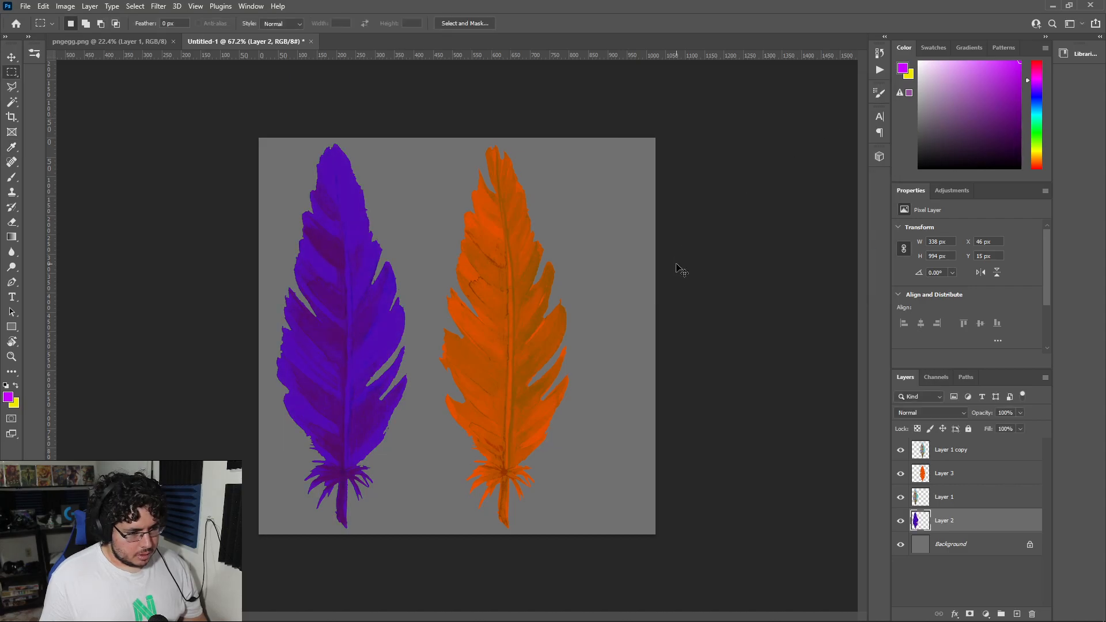
Step: Save a Targa copy of the purple and orange feathers as FeathersBN in the AkuAku assets folder
{"action": "key", "text": "ctrl+s"}
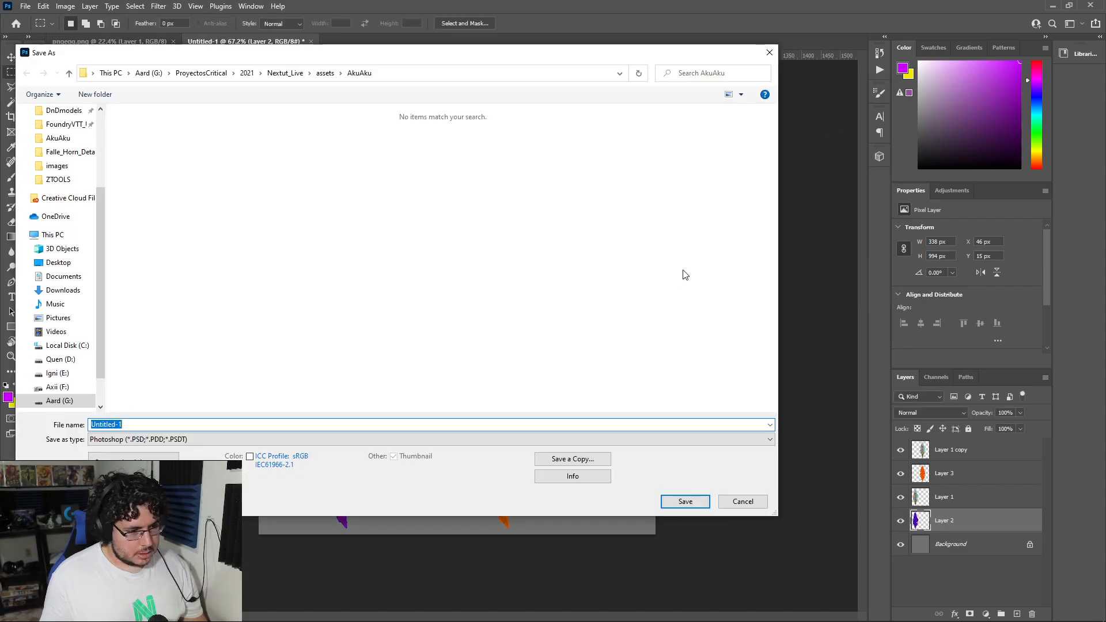
{"action": "left_click", "coordinate": [769, 53]}
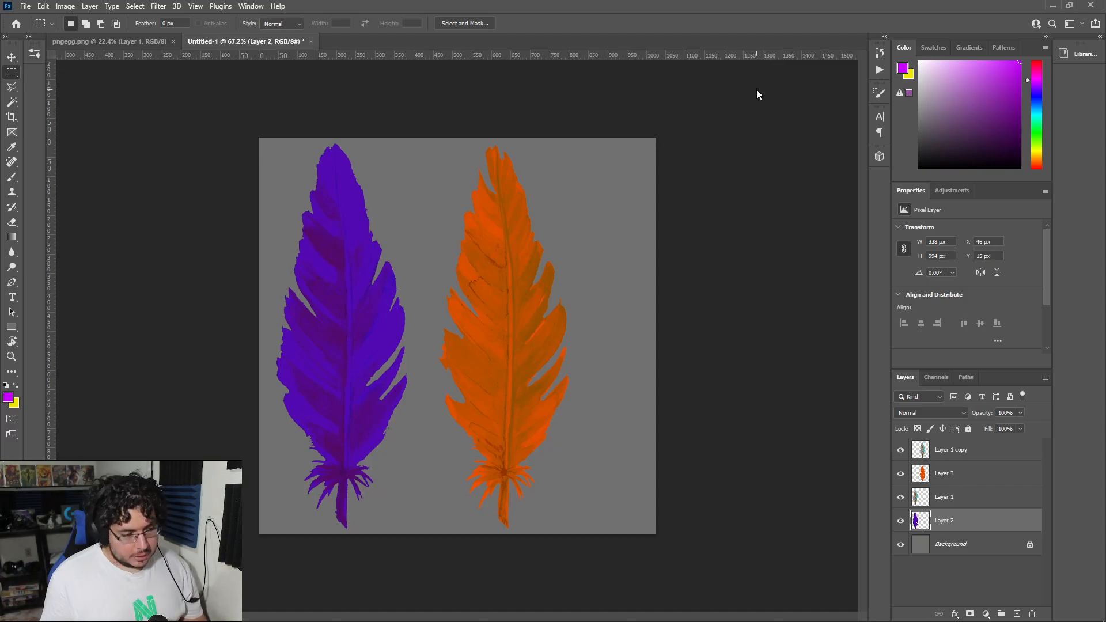
{"action": "key", "text": "ctrl+alt+s"}
{"action": "left_click", "coordinate": [257, 439]}
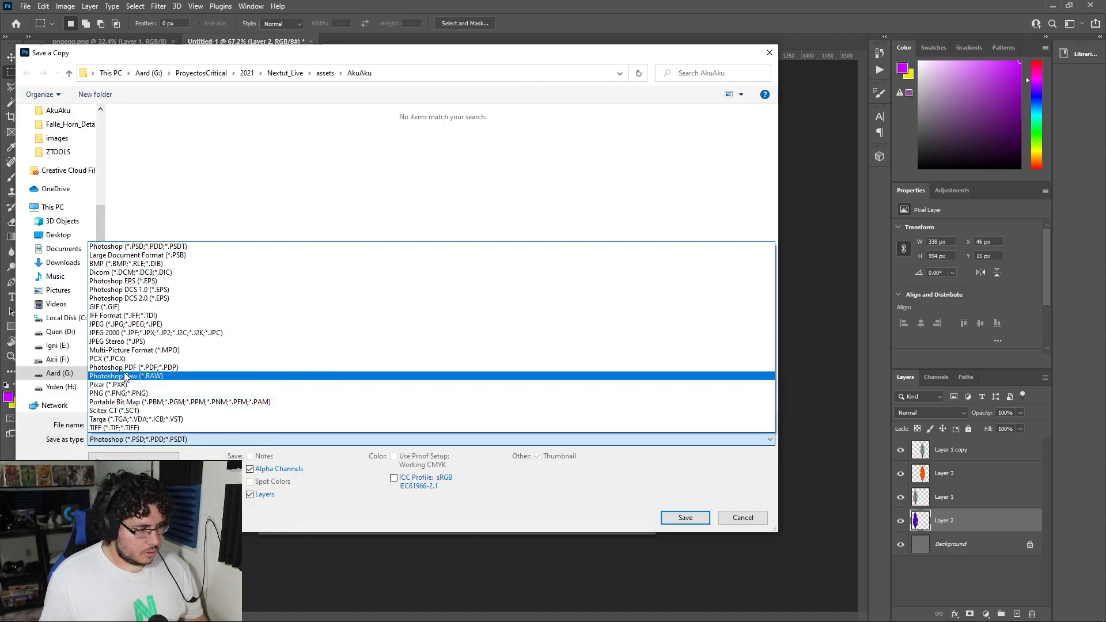
{"action": "left_click", "coordinate": [126, 419]}
{"action": "left_click", "coordinate": [410, 141]}
{"action": "double_click", "coordinate": [215, 424]}
{"action": "type", "text": "FeathersBN"}
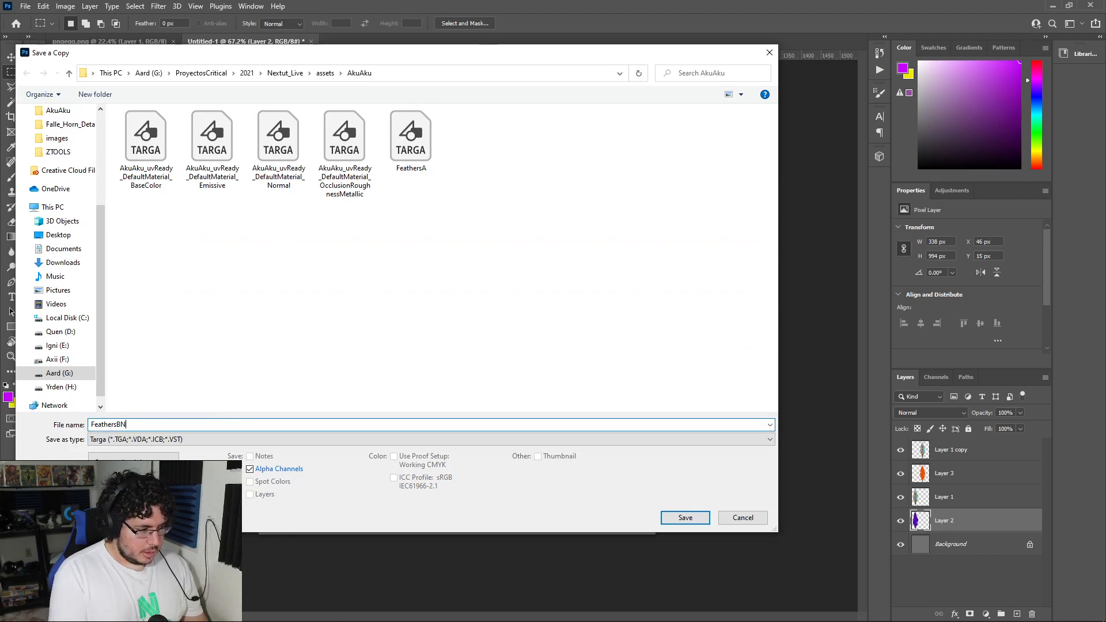
{"action": "key", "text": "Return"}
{"action": "key", "text": "Return"}
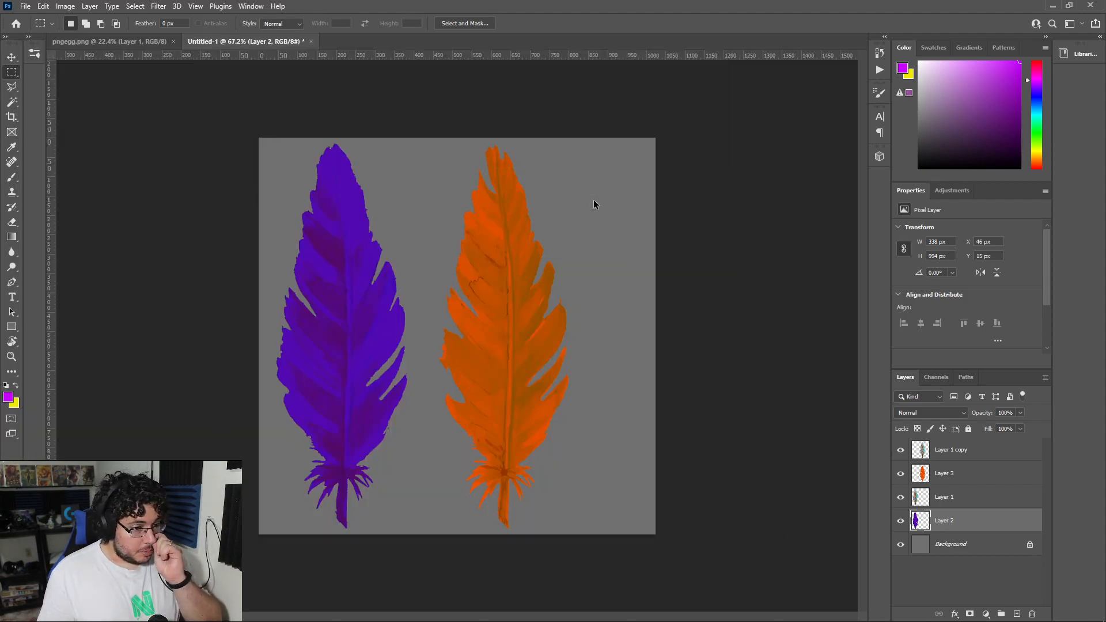
Step: Switch to Maya and examine the mask model's feather planes against the reference image
{"action": "left_click", "coordinate": [1040, 5]}
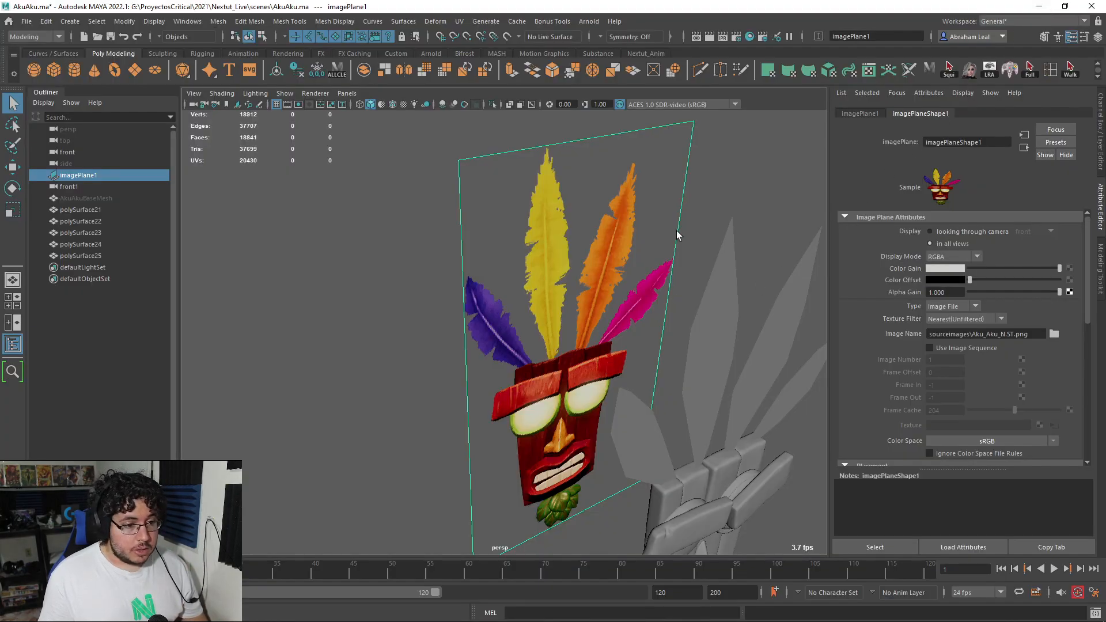
{"action": "left_click", "coordinate": [698, 226]}
{"action": "scroll", "coordinate": [698, 225], "scroll_direction": "down", "scroll_amount": 5}
{"action": "middle_click_drag", "start_coordinate": [698, 226], "coordinate": [675, 193], "text": "alt"}
{"action": "scroll", "coordinate": [675, 193], "scroll_direction": "up", "scroll_amount": 3}
{"action": "left_click_drag", "start_coordinate": [651, 262], "coordinate": [544, 239], "text": "alt"}
{"action": "left_click", "coordinate": [616, 233]}
{"action": "left_click_drag", "start_coordinate": [645, 236], "coordinate": [667, 320], "text": "alt"}
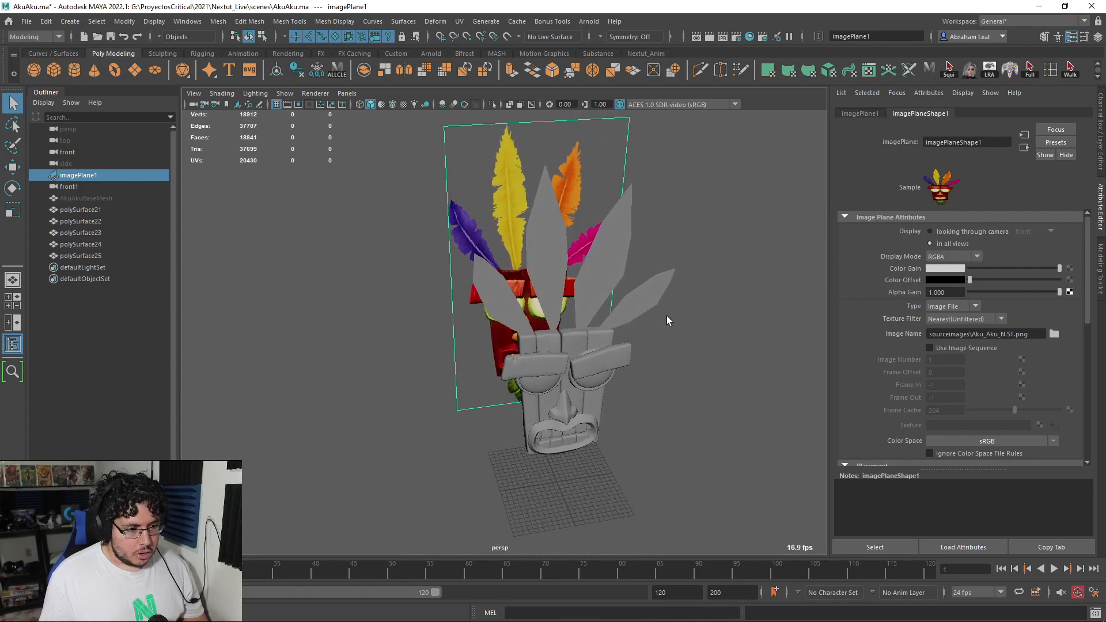
Step: Triangulate the four flat feather planes above the mask
{"action": "left_click", "coordinate": [507, 304]}
{"action": "left_click", "coordinate": [544, 242], "text": "shift"}
{"action": "left_click", "coordinate": [604, 260], "text": "shift"}
{"action": "left_click", "coordinate": [640, 303], "text": "shift"}
{"action": "left_click", "coordinate": [461, 21]}
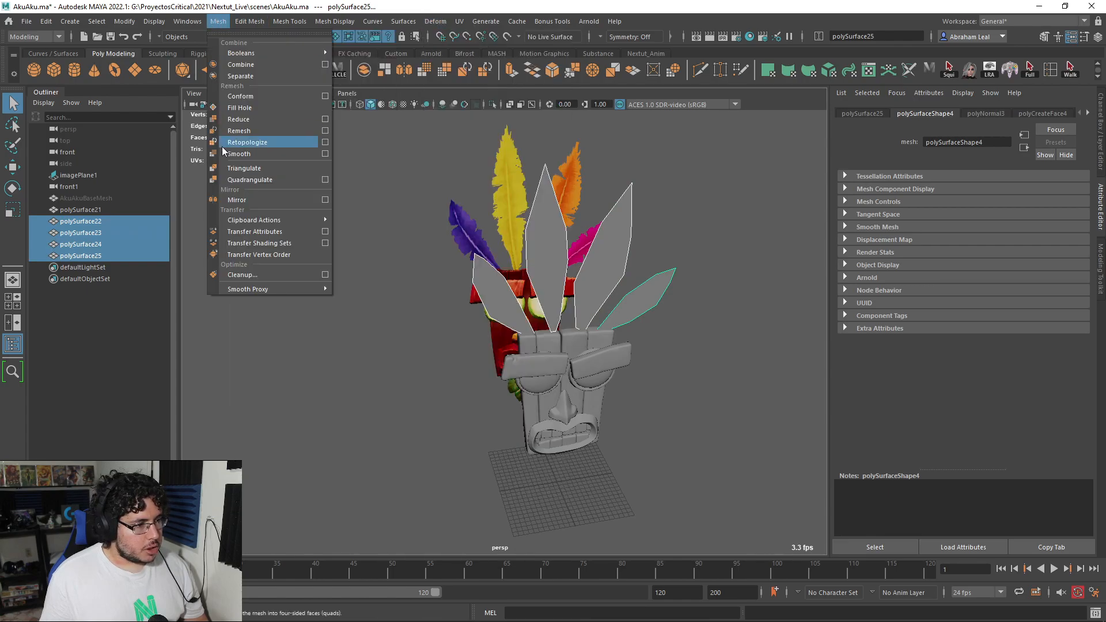
{"action": "left_click", "coordinate": [245, 169]}
{"action": "mouse_move", "coordinate": [417, 236]}
{"action": "left_mouse_down", "text": "alt"}
{"action": "mouse_move", "coordinate": [440, 226]}
{"action": "mouse_move", "coordinate": [406, 229]}
{"action": "left_mouse_up", "text": "alt"}
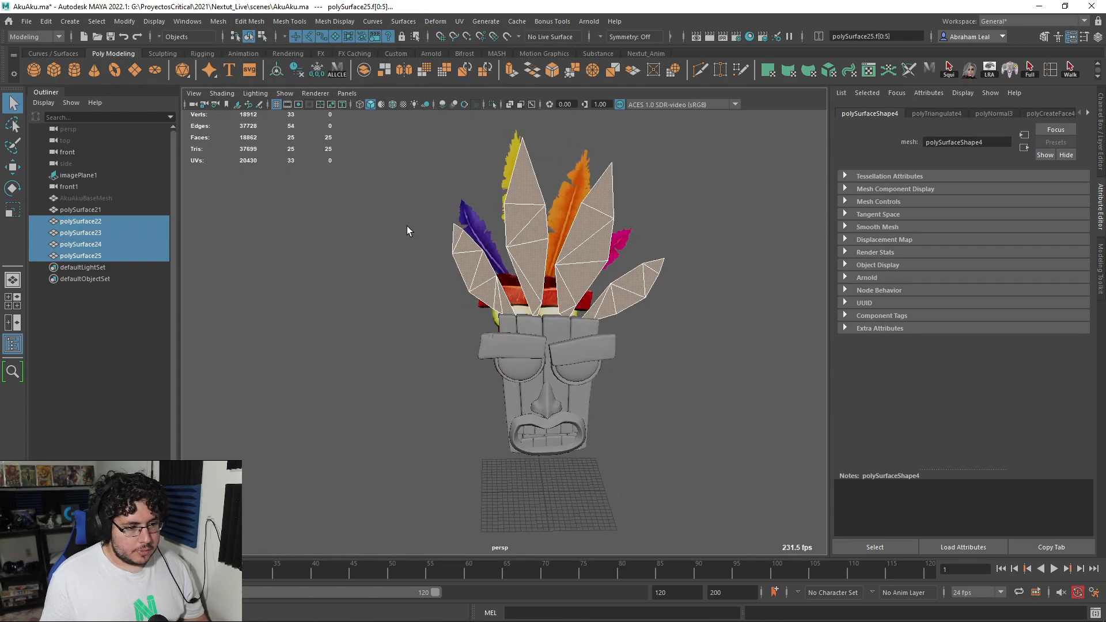
Step: Check the UV layout of the four triangulated feather planes in the UV Editor
{"action": "left_click", "coordinate": [460, 22]}
{"action": "left_click", "coordinate": [483, 45]}
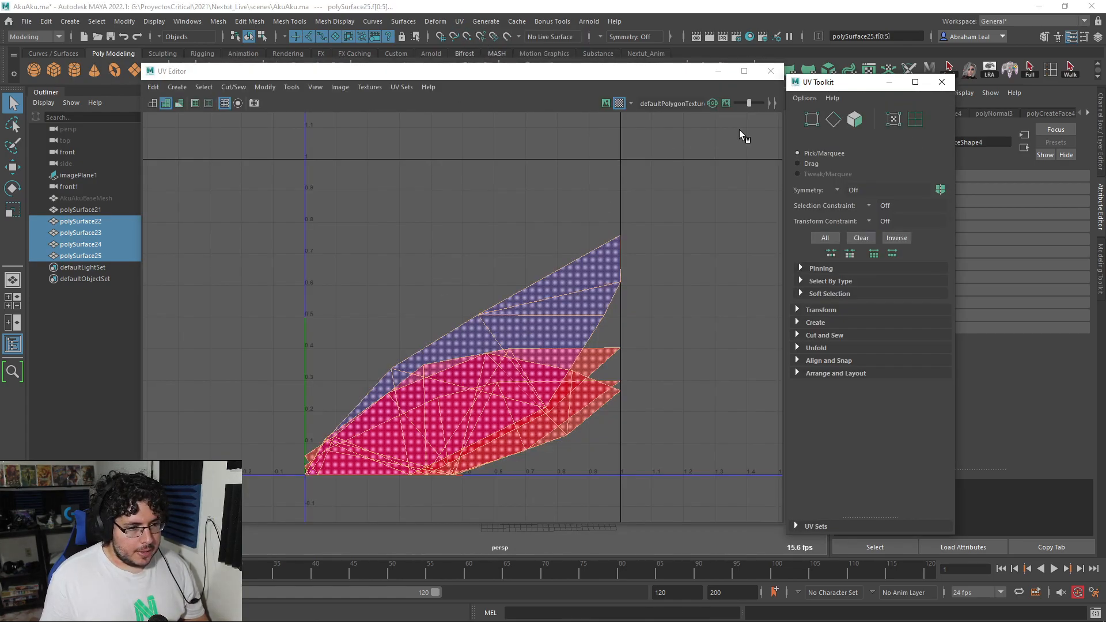
{"action": "left_click", "coordinate": [941, 82]}
{"action": "left_click", "coordinate": [771, 71]}
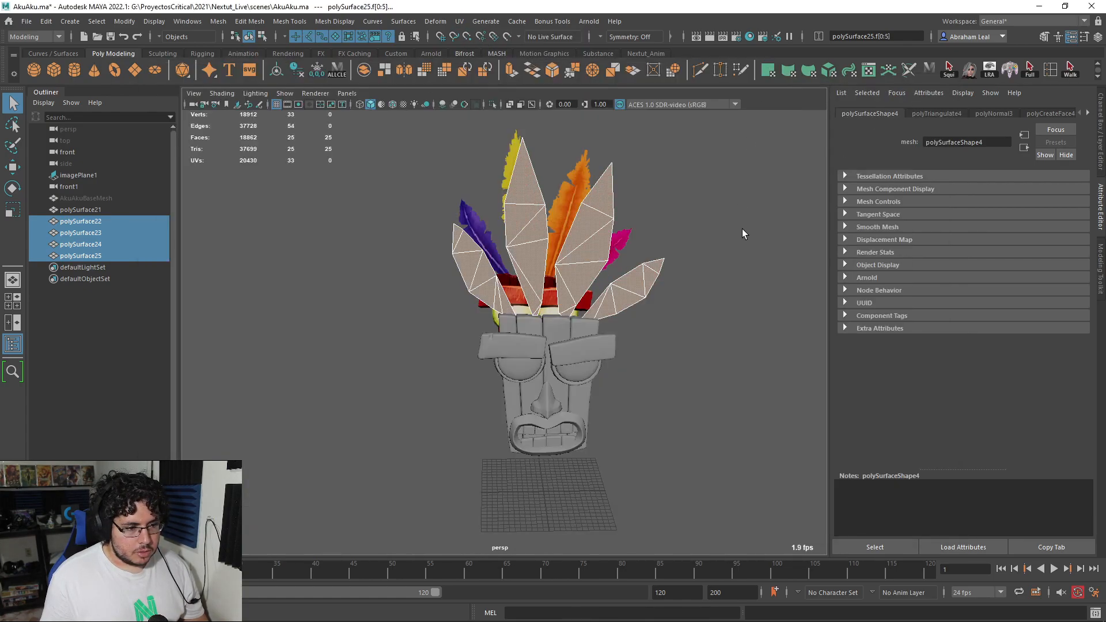
Step: Apply a planar UV projection from the Z axis to the four feather planes
{"action": "left_click", "coordinate": [741, 227]}
{"action": "left_click_drag", "start_coordinate": [588, 210], "coordinate": [560, 246], "text": "alt"}
{"action": "left_click", "coordinate": [588, 206]}
{"action": "left_click", "coordinate": [521, 286]}
{"action": "left_click", "coordinate": [558, 257], "text": "shift"}
{"action": "left_click", "coordinate": [617, 260], "text": "shift"}
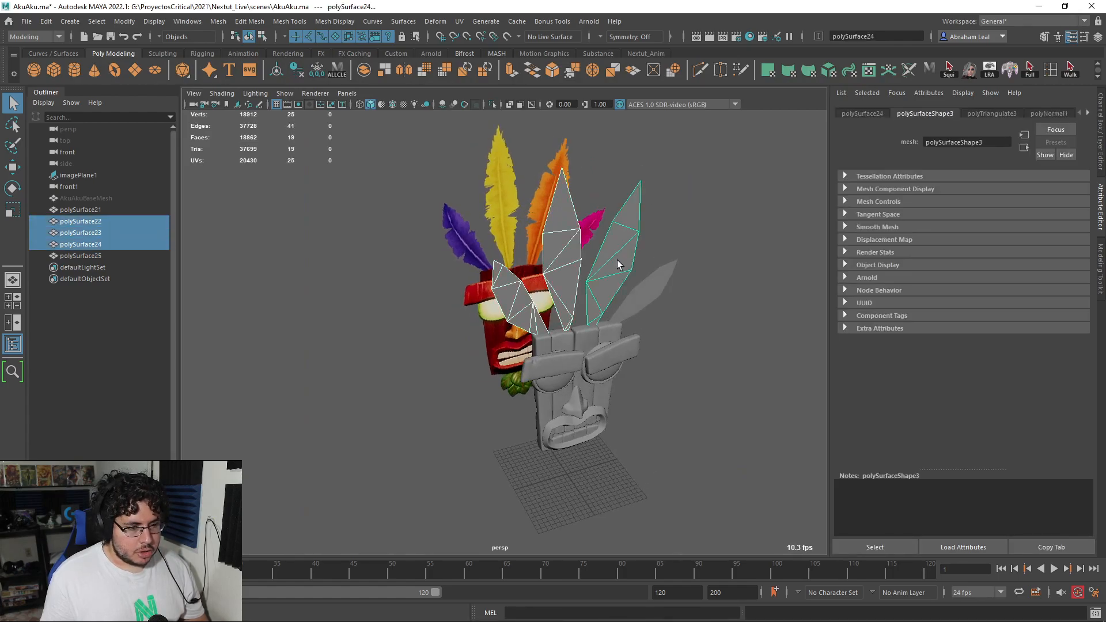
{"action": "left_click", "coordinate": [662, 274], "text": "shift"}
{"action": "left_click", "coordinate": [459, 21]}
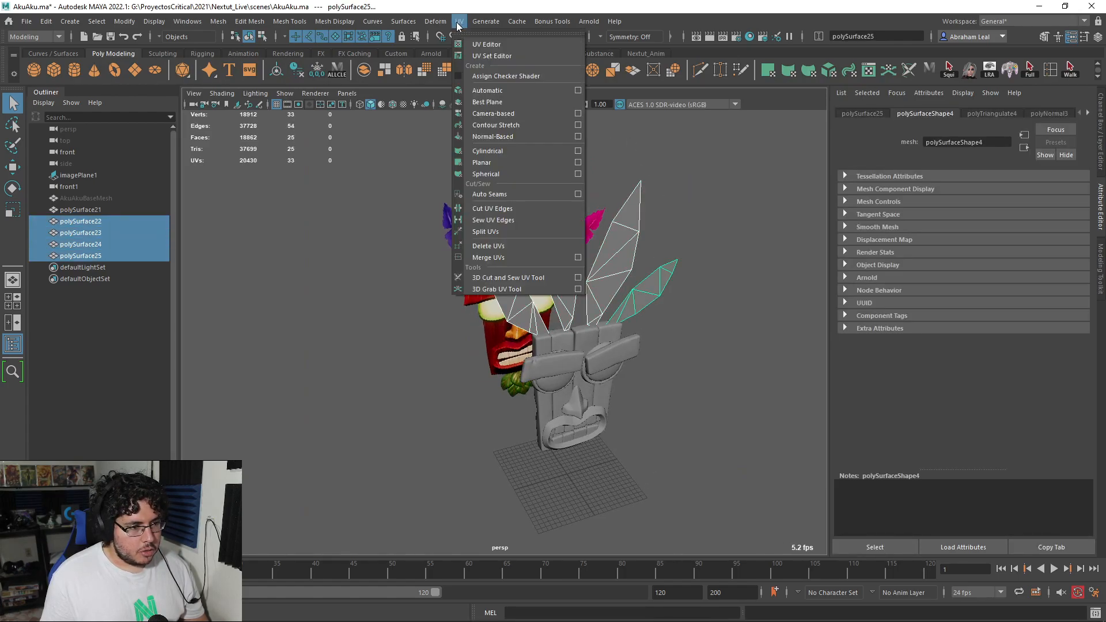
{"action": "left_click", "coordinate": [580, 171]}
{"action": "left_click", "coordinate": [182, 223]}
{"action": "left_click", "coordinate": [282, 333]}
{"action": "left_click", "coordinate": [691, 188]}
{"action": "left_click_drag", "start_coordinate": [672, 218], "coordinate": [698, 251], "text": "alt"}
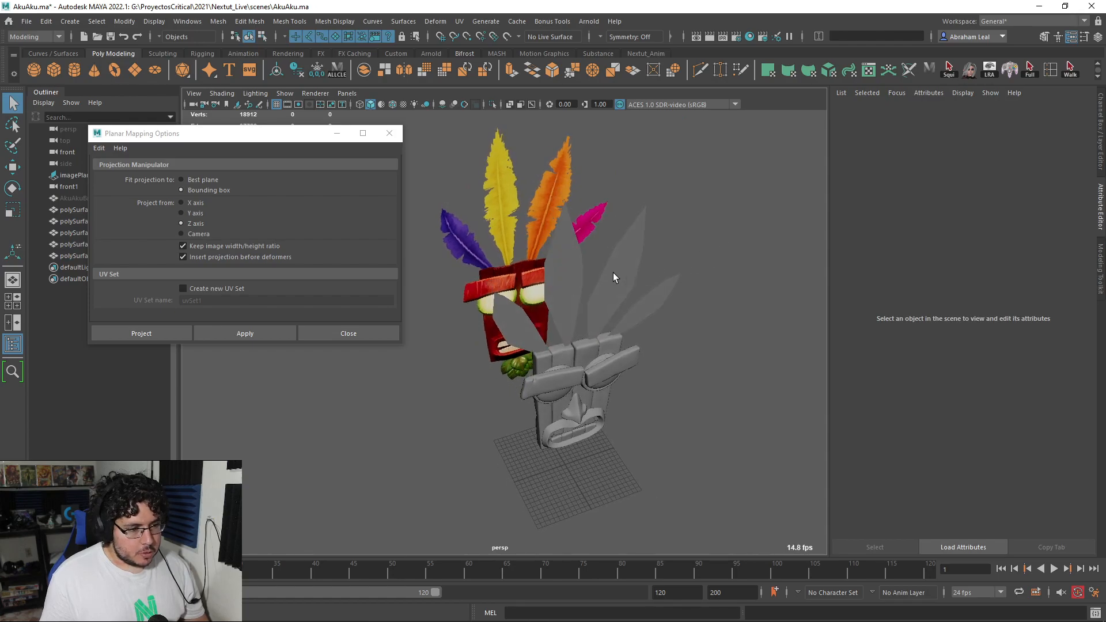
Step: Assign a new Lambert material to the tall central feather and the small outer feather beside the two wide planes
{"action": "left_click", "coordinate": [565, 263]}
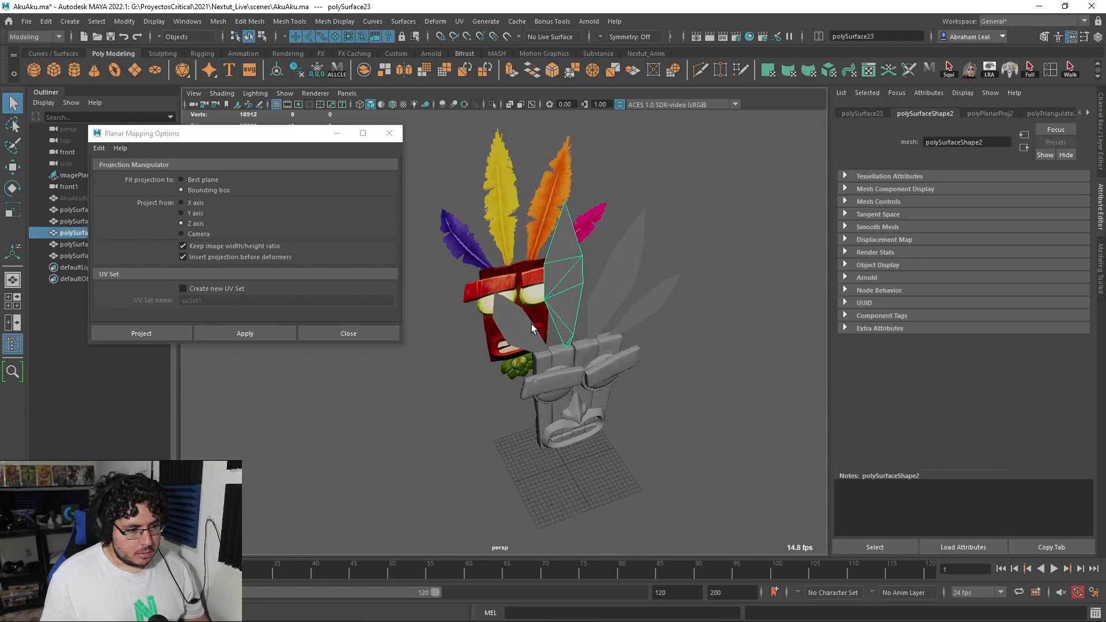
{"action": "left_click", "coordinate": [666, 298], "text": "shift"}
{"action": "left_click_drag", "start_coordinate": [711, 266], "coordinate": [718, 263], "text": "alt"}
{"action": "right_click_drag", "start_coordinate": [564, 235], "coordinate": [567, 521]}
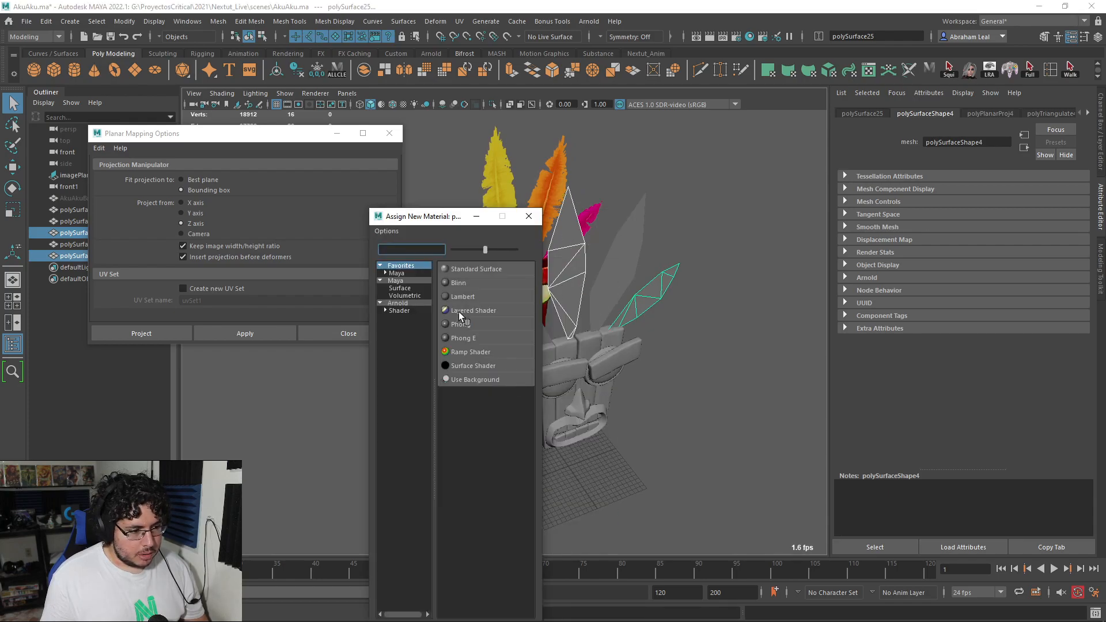
{"action": "left_click", "coordinate": [463, 297]}
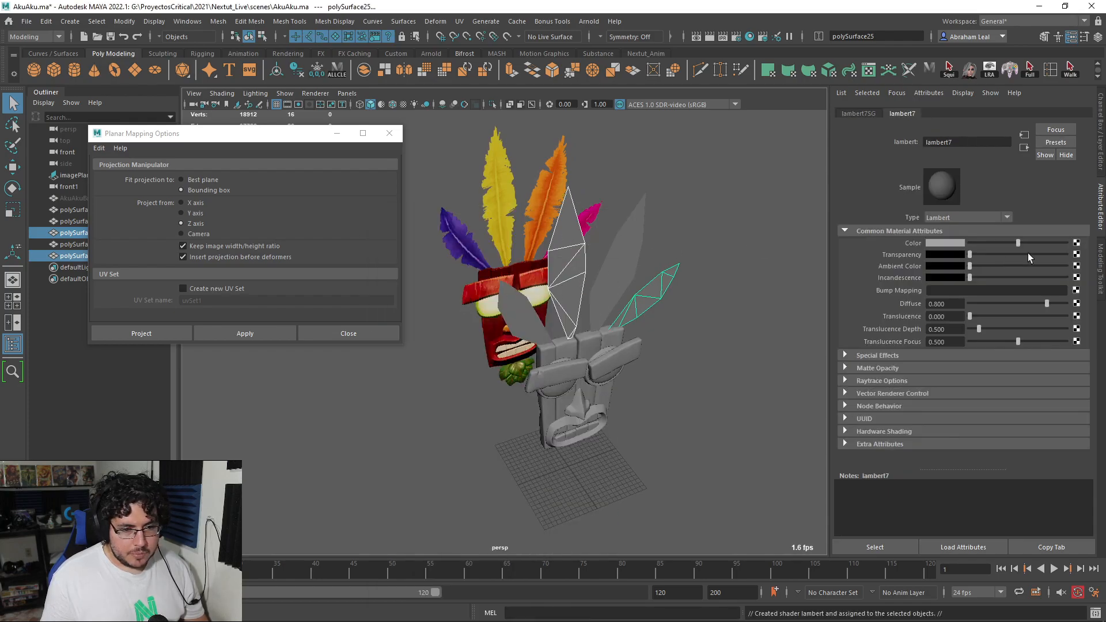
Step: Load FeathersA.tga from the AkuAku assets folder as the new Lambert material's colour texture
{"action": "left_click", "coordinate": [1076, 243]}
{"action": "left_click", "coordinate": [464, 310]}
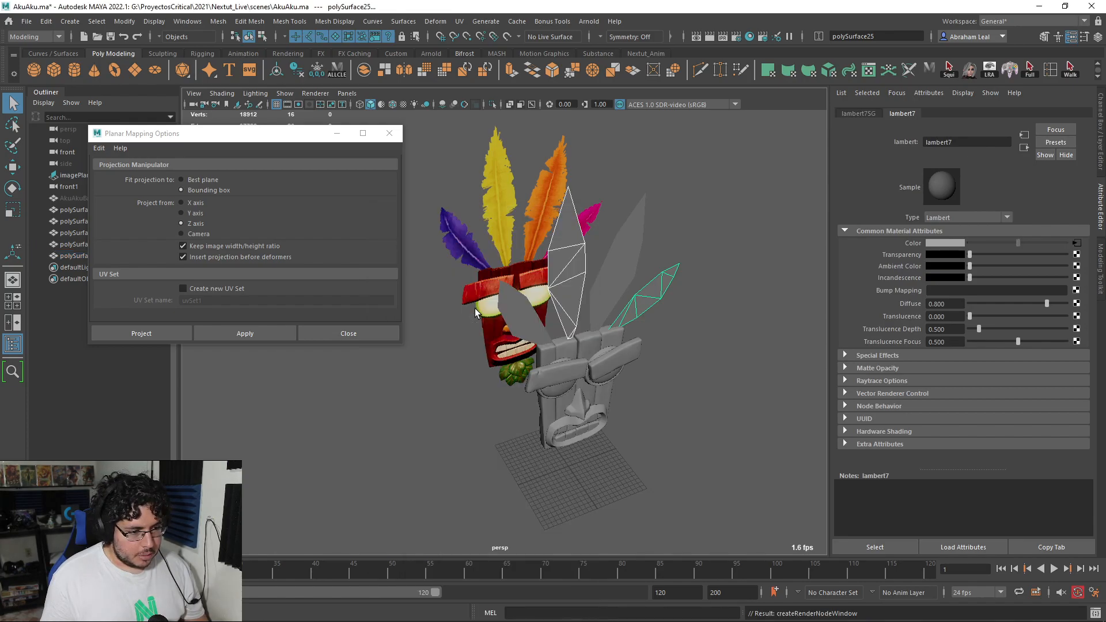
{"action": "left_click", "coordinate": [1072, 271]}
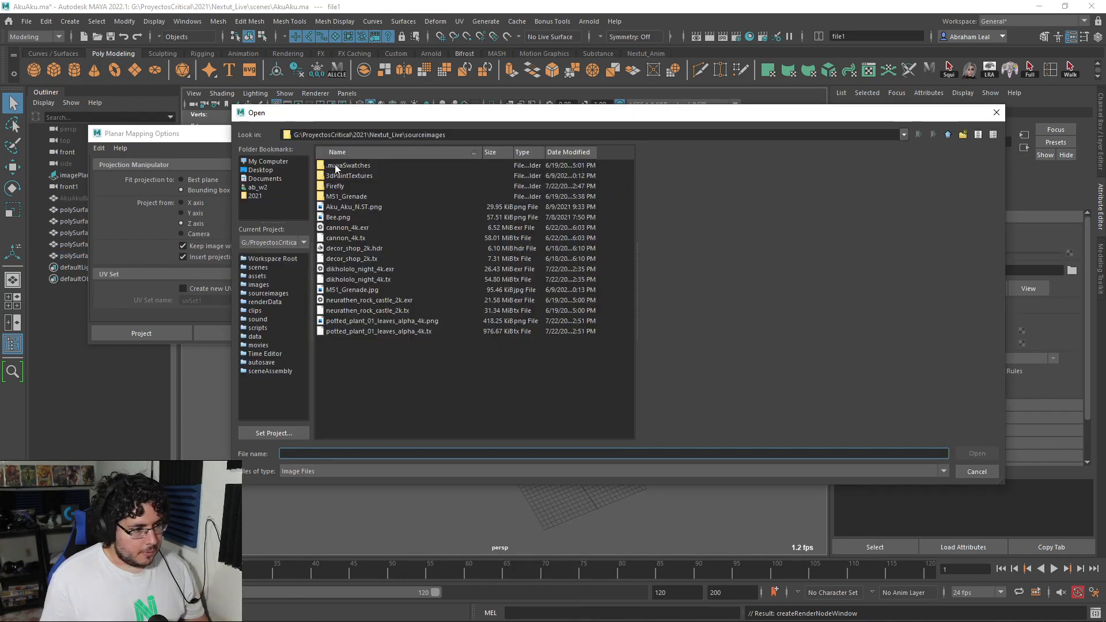
{"action": "left_click", "coordinate": [947, 135]}
{"action": "left_click", "coordinate": [259, 276]}
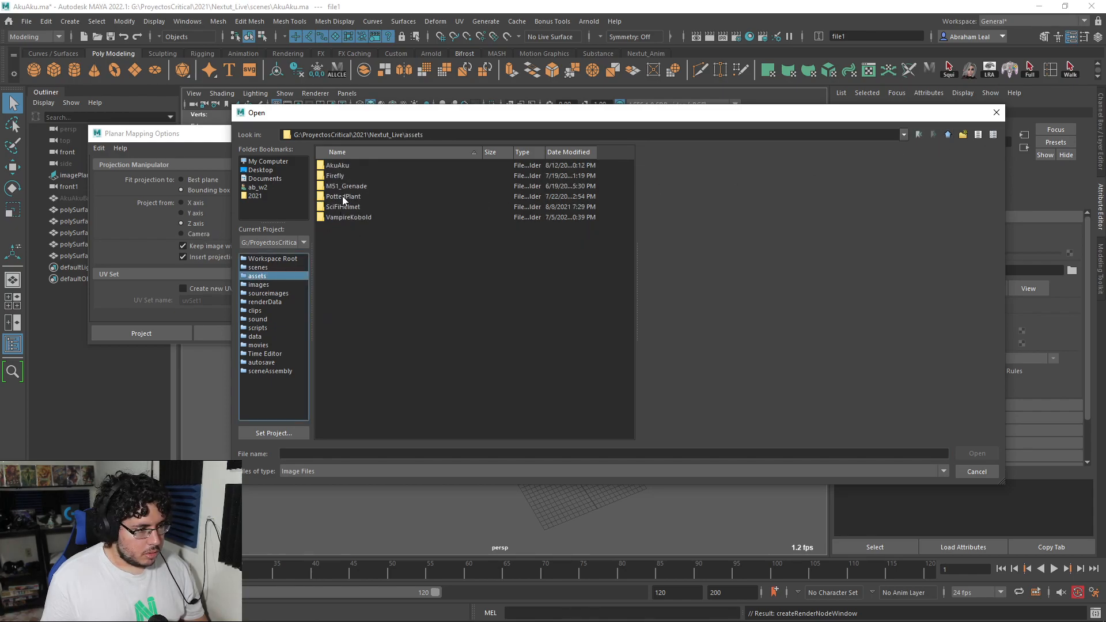
{"action": "double_click", "coordinate": [336, 167]}
{"action": "left_click", "coordinate": [356, 207]}
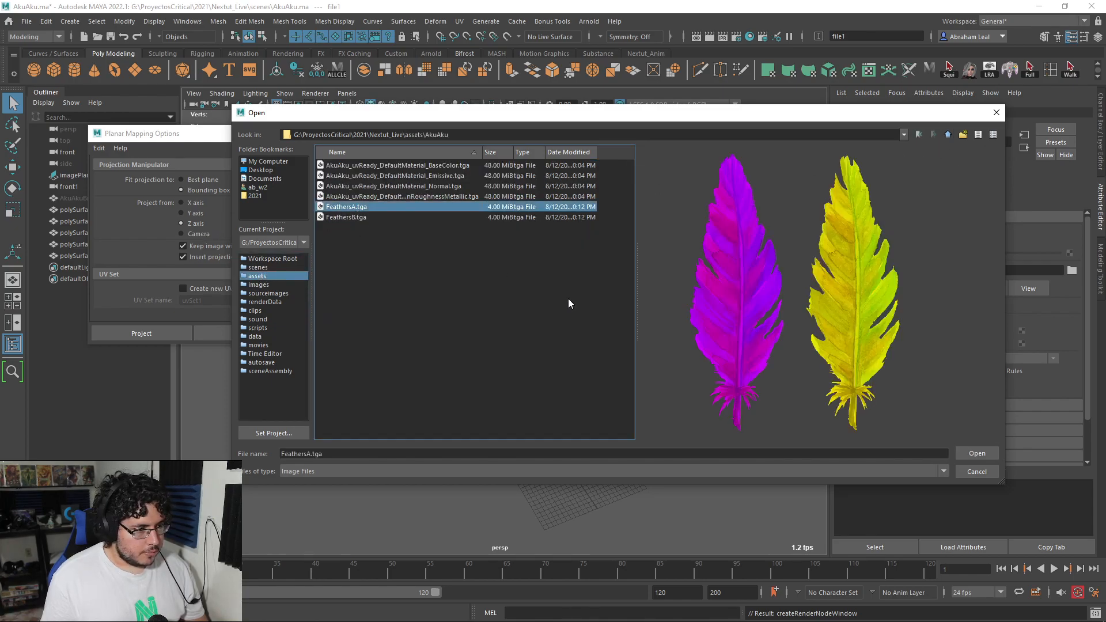
{"action": "left_click", "coordinate": [973, 452]}
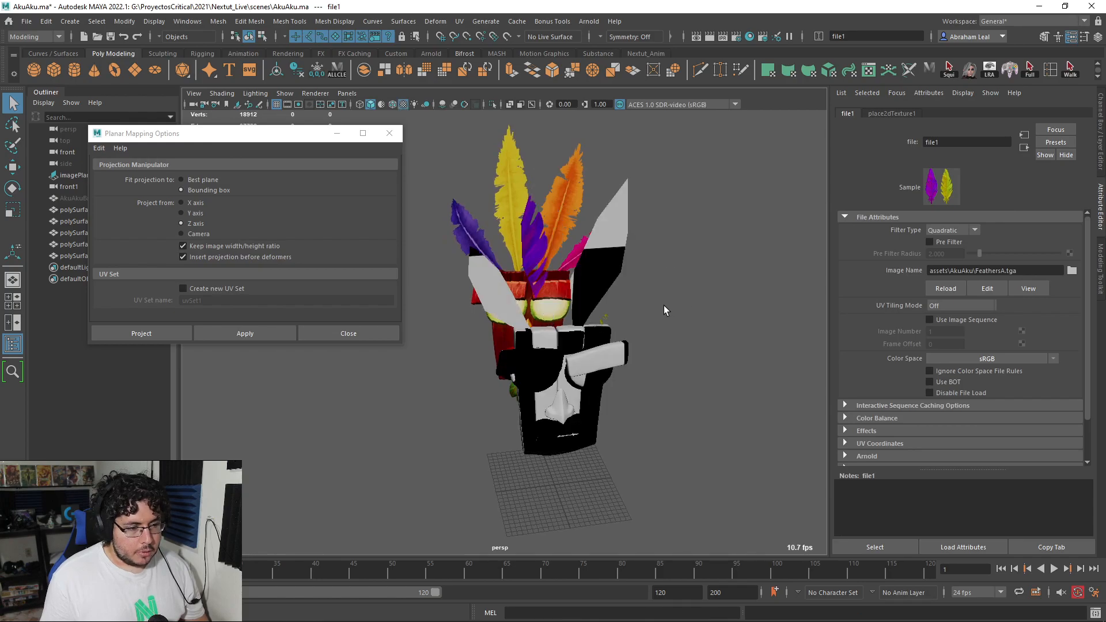
Step: Show the tall feather plane's UV shell in the UV Editor over the FeathersA image, with the checker map off
{"action": "left_click_drag", "start_coordinate": [665, 311], "coordinate": [624, 282], "text": "alt"}
{"action": "right_click_drag", "start_coordinate": [625, 282], "coordinate": [617, 334], "text": "alt"}
{"action": "left_click_drag", "start_coordinate": [616, 333], "coordinate": [545, 266], "text": "alt"}
{"action": "right_click_drag", "start_coordinate": [545, 267], "coordinate": [473, 263], "text": "alt"}
{"action": "left_click_drag", "start_coordinate": [544, 272], "coordinate": [499, 268], "text": "alt"}
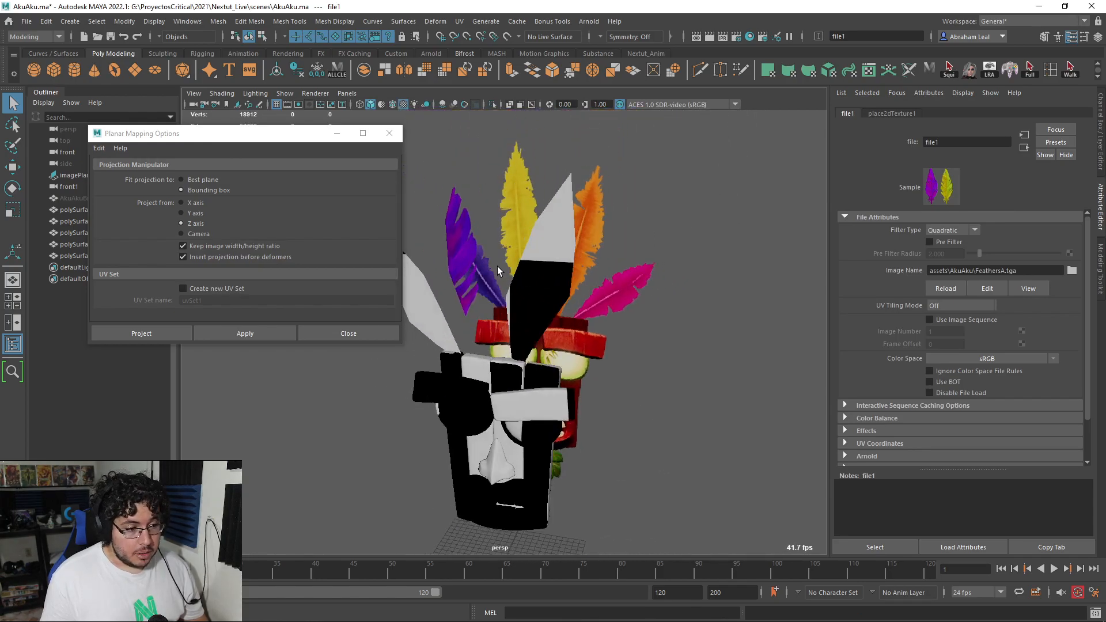
{"action": "left_click", "coordinate": [469, 246]}
{"action": "left_click", "coordinate": [459, 21]}
{"action": "left_click", "coordinate": [479, 44]}
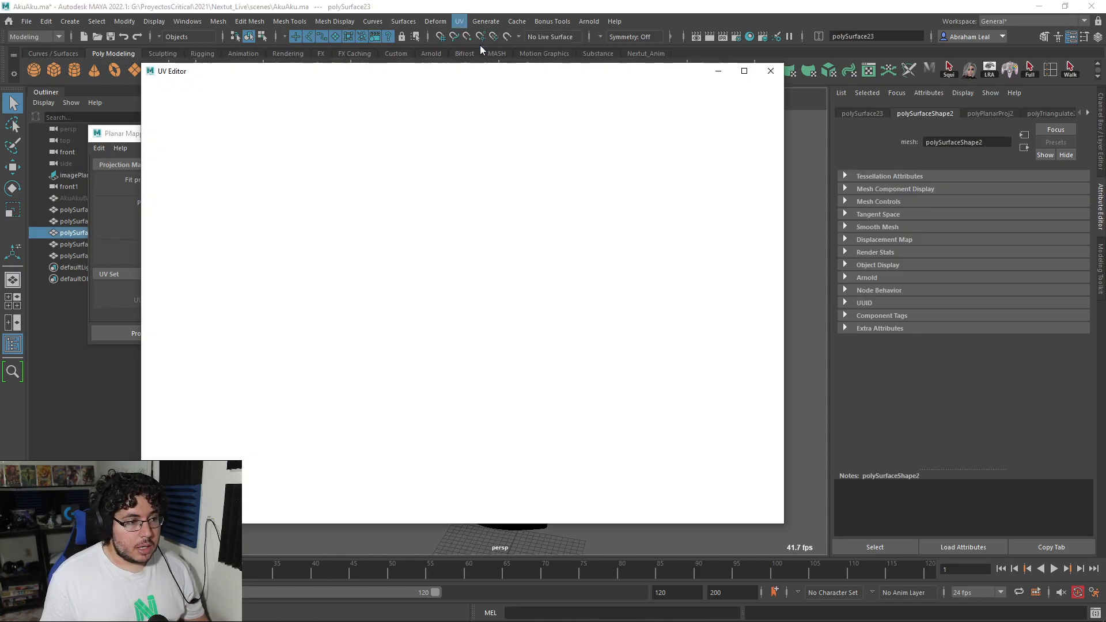
{"action": "right_click_drag", "start_coordinate": [432, 248], "coordinate": [401, 231]}
{"action": "left_click_drag", "start_coordinate": [353, 163], "coordinate": [492, 441]}
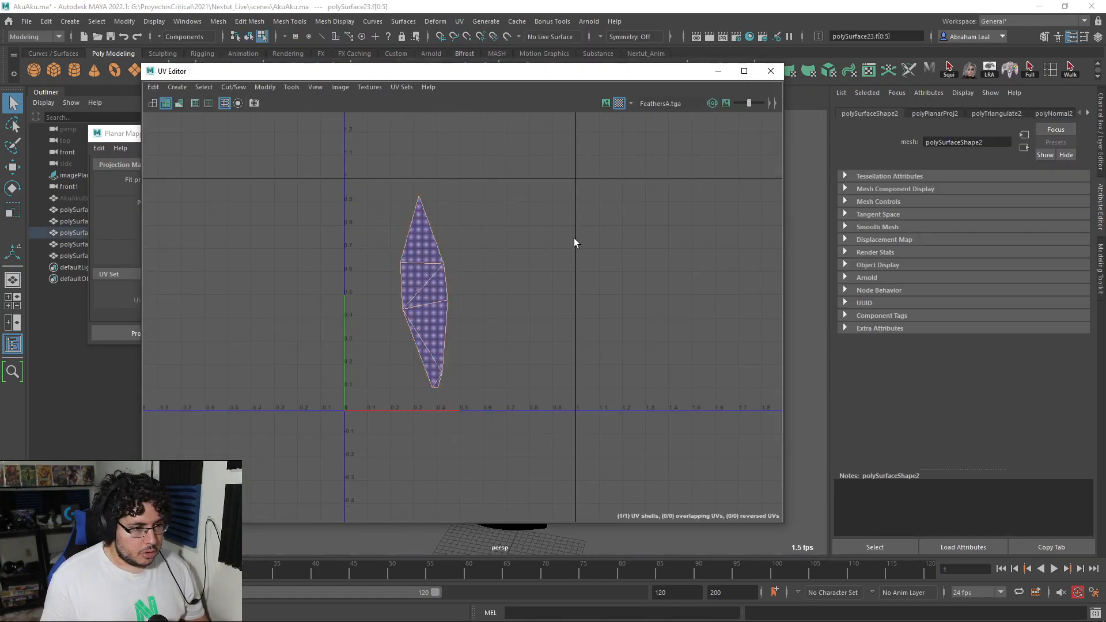
{"action": "left_click", "coordinate": [607, 101]}
{"action": "scroll", "coordinate": [403, 262], "scroll_direction": "up", "scroll_amount": 3}
{"action": "left_click", "coordinate": [620, 103]}
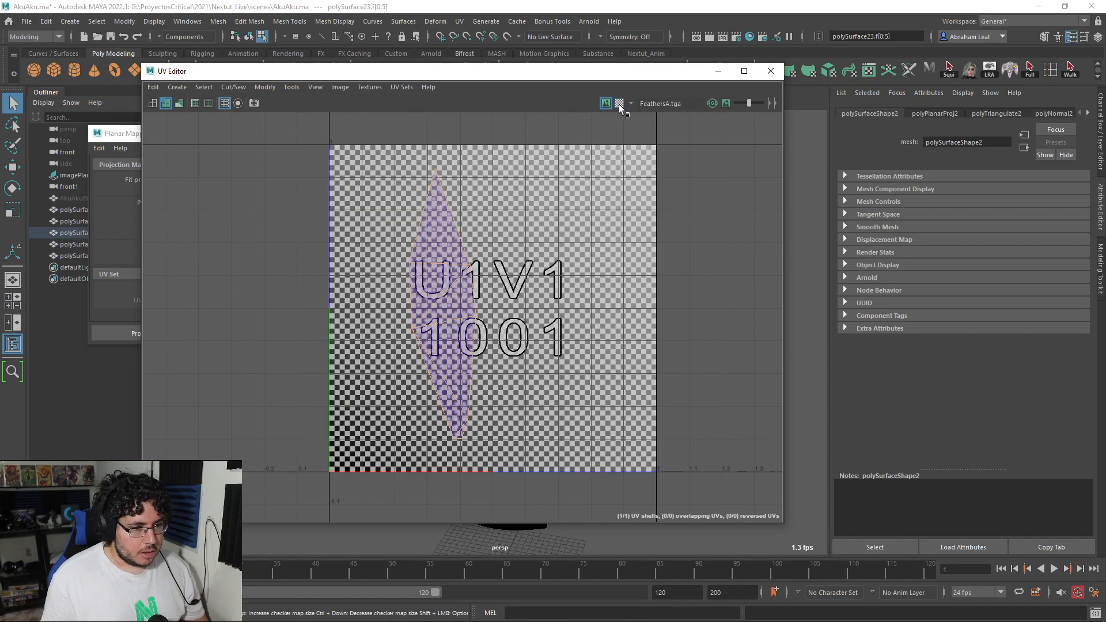
Step: Move, rotate and scale the tall feather's UV shell to lie over the purple feather in the texture
{"action": "key", "text": "w"}
{"action": "left_click_drag", "start_coordinate": [441, 304], "coordinate": [398, 315]}
{"action": "key", "text": "r"}
{"action": "key", "text": "w"}
{"action": "key", "text": "r"}
{"action": "key", "text": "e"}
{"action": "left_click_drag", "start_coordinate": [436, 217], "coordinate": [482, 187]}
{"action": "key", "text": "w"}
{"action": "left_click_drag", "start_coordinate": [391, 313], "coordinate": [398, 319]}
{"action": "right_click_drag", "start_coordinate": [403, 236], "coordinate": [452, 237]}
Step: Reposition the tip and upper UV points of the tall feather's shell to enclose the purple feather's upper half
{"action": "right_click", "coordinate": [414, 146]}
{"action": "right_click_drag", "start_coordinate": [409, 150], "coordinate": [459, 146]}
{"action": "left_click_drag", "start_coordinate": [423, 116], "coordinate": [392, 147]}
{"action": "left_click_drag", "start_coordinate": [383, 223], "coordinate": [355, 260]}
{"action": "left_click_drag", "start_coordinate": [357, 257], "coordinate": [343, 229]}
{"action": "left_click_drag", "start_coordinate": [380, 156], "coordinate": [382, 152]}
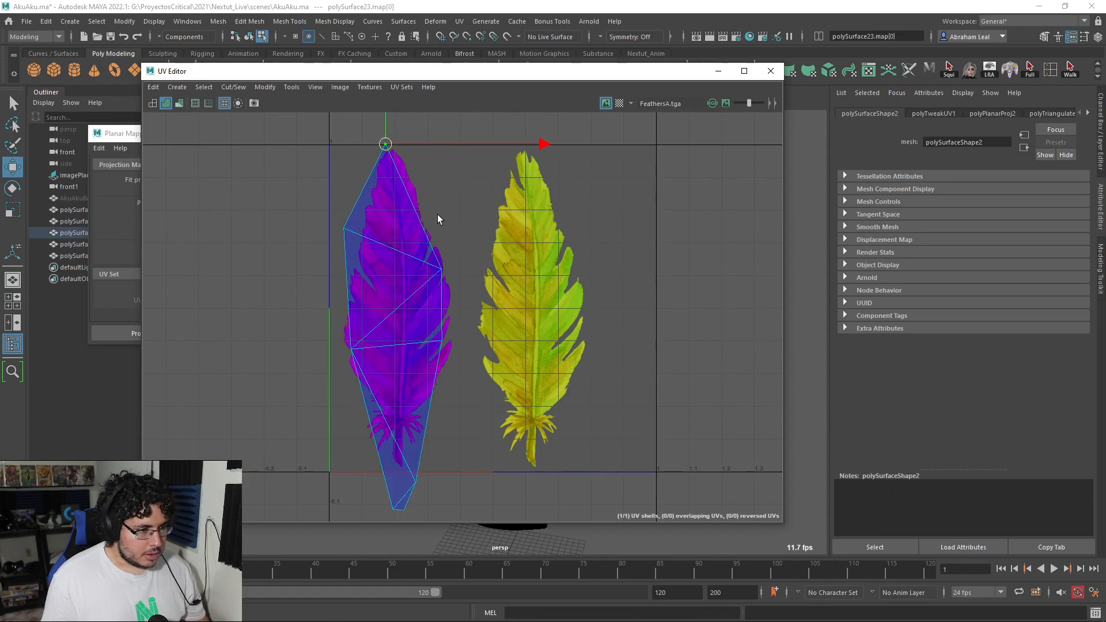
{"action": "left_click", "coordinate": [443, 264]}
{"action": "left_click_drag", "start_coordinate": [434, 281], "coordinate": [433, 282]}
{"action": "left_click_drag", "start_coordinate": [442, 269], "coordinate": [454, 238]}
{"action": "left_click_drag", "start_coordinate": [407, 132], "coordinate": [377, 154]}
{"action": "left_click_drag", "start_coordinate": [385, 145], "coordinate": [389, 134]}
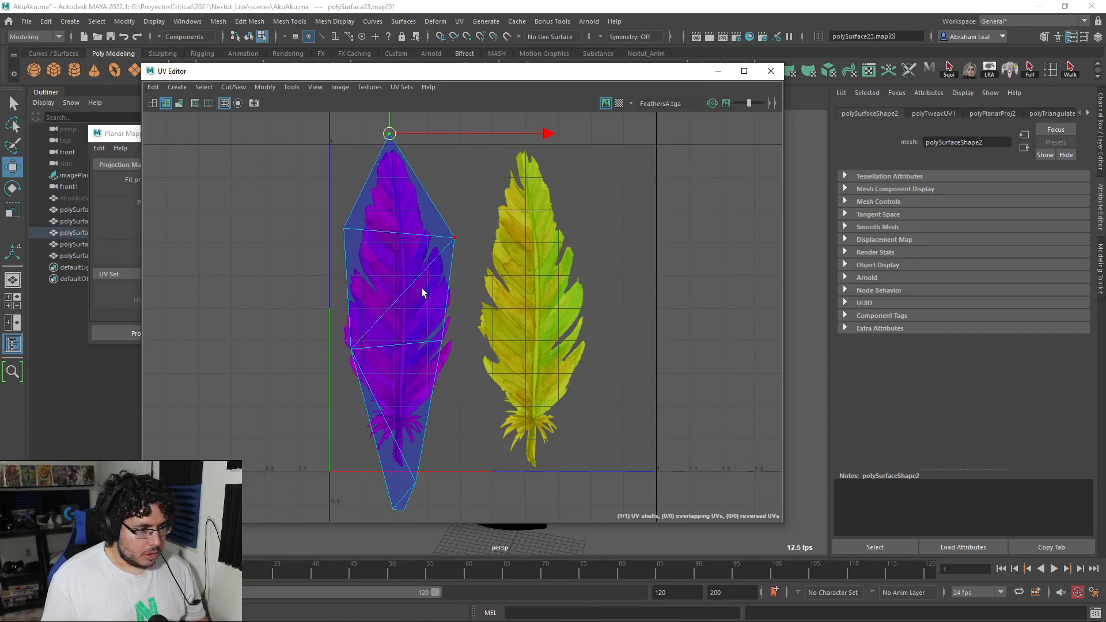
Step: Reposition the middle and lower UV points of the tall feather's shell to fit around the purple feather's base
{"action": "scroll", "coordinate": [437, 259], "scroll_direction": "up", "scroll_amount": 3}
{"action": "left_click", "coordinate": [357, 276]}
{"action": "left_click_drag", "start_coordinate": [357, 276], "coordinate": [360, 278]}
{"action": "left_click_drag", "start_coordinate": [543, 244], "coordinate": [506, 277]}
{"action": "left_click_drag", "start_coordinate": [517, 262], "coordinate": [540, 280]}
{"action": "middle_click_drag", "start_coordinate": [505, 344], "coordinate": [523, 227], "text": "alt"}
{"action": "scroll", "coordinate": [523, 227], "scroll_direction": "up", "scroll_amount": 1}
{"action": "left_click_drag", "start_coordinate": [533, 347], "coordinate": [439, 452]}
{"action": "left_click_drag", "start_coordinate": [469, 405], "coordinate": [466, 330]}
{"action": "left_click_drag", "start_coordinate": [508, 298], "coordinate": [478, 317]}
{"action": "left_click_drag", "start_coordinate": [481, 310], "coordinate": [419, 354]}
Step: Examine the tall feather's purple texture mapping on the model in the viewport
{"action": "left_click_drag", "start_coordinate": [562, 76], "coordinate": [803, 402]}
{"action": "scroll", "coordinate": [541, 293], "scroll_direction": "up", "scroll_amount": 5}
{"action": "left_click_drag", "start_coordinate": [540, 294], "coordinate": [530, 223], "text": "alt"}
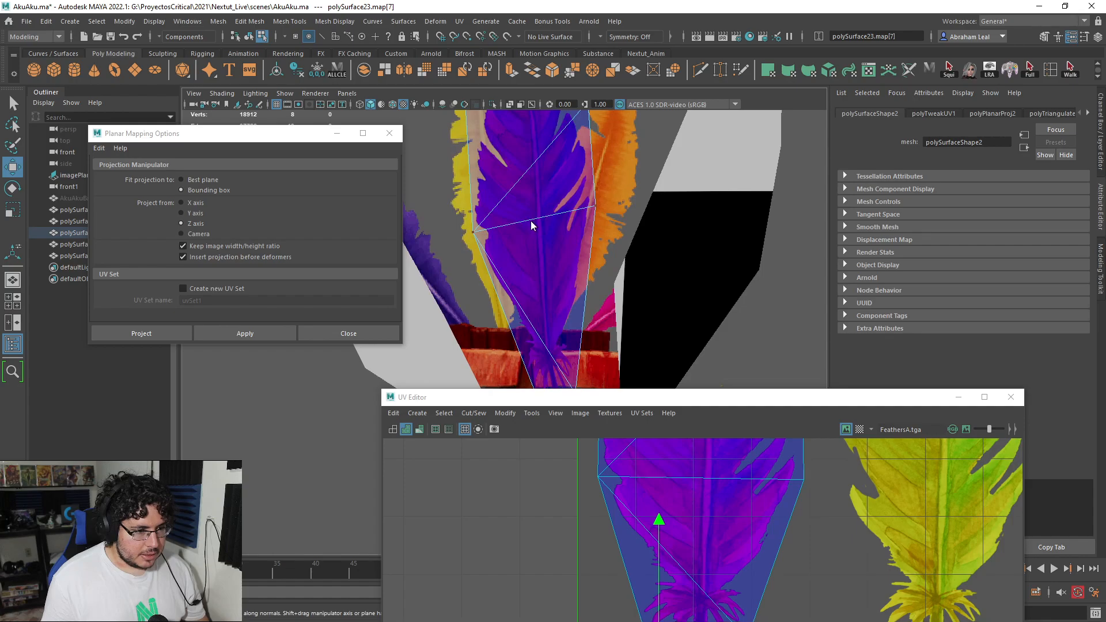
{"action": "right_click_drag", "start_coordinate": [530, 223], "coordinate": [593, 202]}
{"action": "left_click", "coordinate": [784, 214]}
{"action": "right_click_drag", "start_coordinate": [784, 214], "coordinate": [721, 242], "text": "alt"}
{"action": "middle_click_drag", "start_coordinate": [649, 259], "coordinate": [660, 238], "text": "alt"}
{"action": "left_click_drag", "start_coordinate": [659, 238], "coordinate": [583, 242], "text": "alt"}
{"action": "left_click", "coordinate": [600, 277]}
{"action": "scroll", "coordinate": [602, 250], "scroll_direction": "up", "scroll_amount": 3}
{"action": "scroll", "coordinate": [600, 245], "scroll_direction": "down", "scroll_amount": 5}
Step: Move the tall feather's whole UV shell across onto the yellow feather in the texture
{"action": "left_click_drag", "start_coordinate": [720, 400], "coordinate": [622, 208]}
{"action": "scroll", "coordinate": [616, 310], "scroll_direction": "down", "scroll_amount": 5}
{"action": "middle_click_drag", "start_coordinate": [602, 308], "coordinate": [583, 396], "text": "alt"}
{"action": "right_click_drag", "start_coordinate": [596, 334], "coordinate": [559, 318]}
{"action": "left_click", "coordinate": [612, 354]}
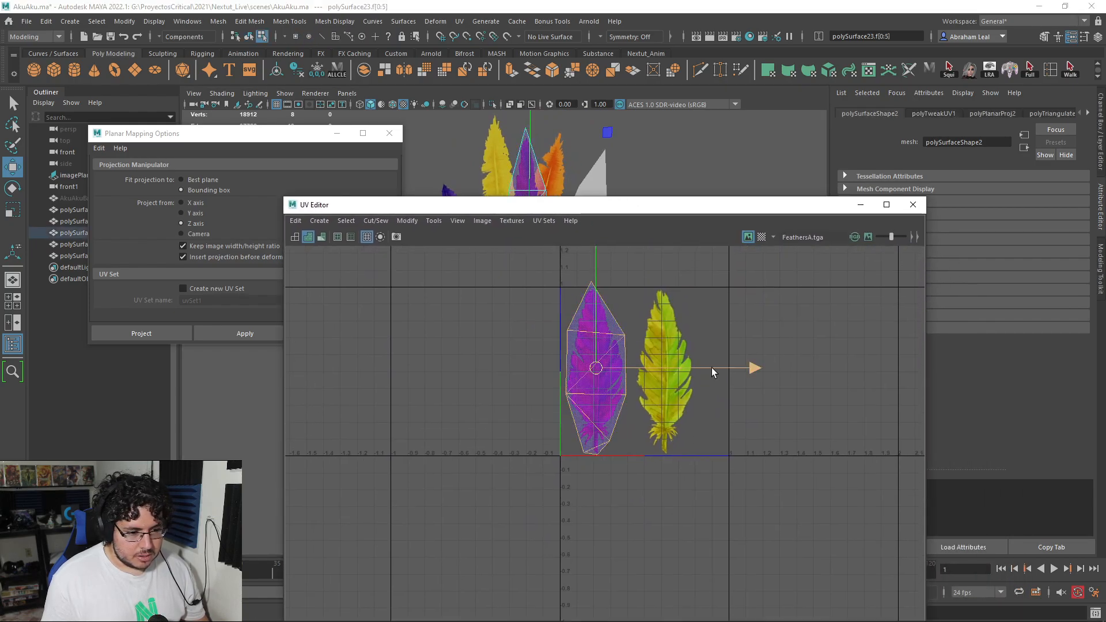
{"action": "left_click_drag", "start_coordinate": [711, 369], "coordinate": [783, 372]}
Step: Examine the yellow-textured tall feather on the mask model against the reference image
{"action": "left_click_drag", "start_coordinate": [567, 206], "coordinate": [587, 337]}
{"action": "left_click", "coordinate": [690, 267]}
{"action": "scroll", "coordinate": [691, 267], "scroll_direction": "up", "scroll_amount": 4}
{"action": "left_click_drag", "start_coordinate": [691, 266], "coordinate": [648, 245], "text": "alt"}
{"action": "scroll", "coordinate": [650, 244], "scroll_direction": "up", "scroll_amount": 3}
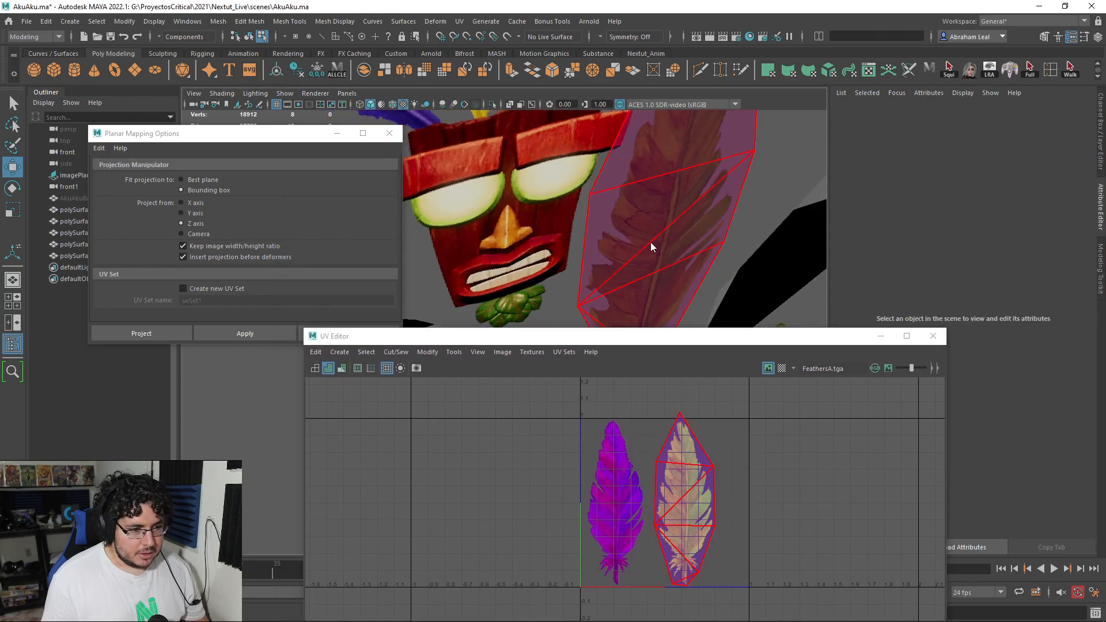
{"action": "right_click_drag", "start_coordinate": [650, 244], "coordinate": [700, 210]}
{"action": "left_click", "coordinate": [760, 181]}
{"action": "scroll", "coordinate": [759, 181], "scroll_direction": "down", "scroll_amount": 5}
{"action": "left_click_drag", "start_coordinate": [758, 181], "coordinate": [703, 194], "text": "alt"}
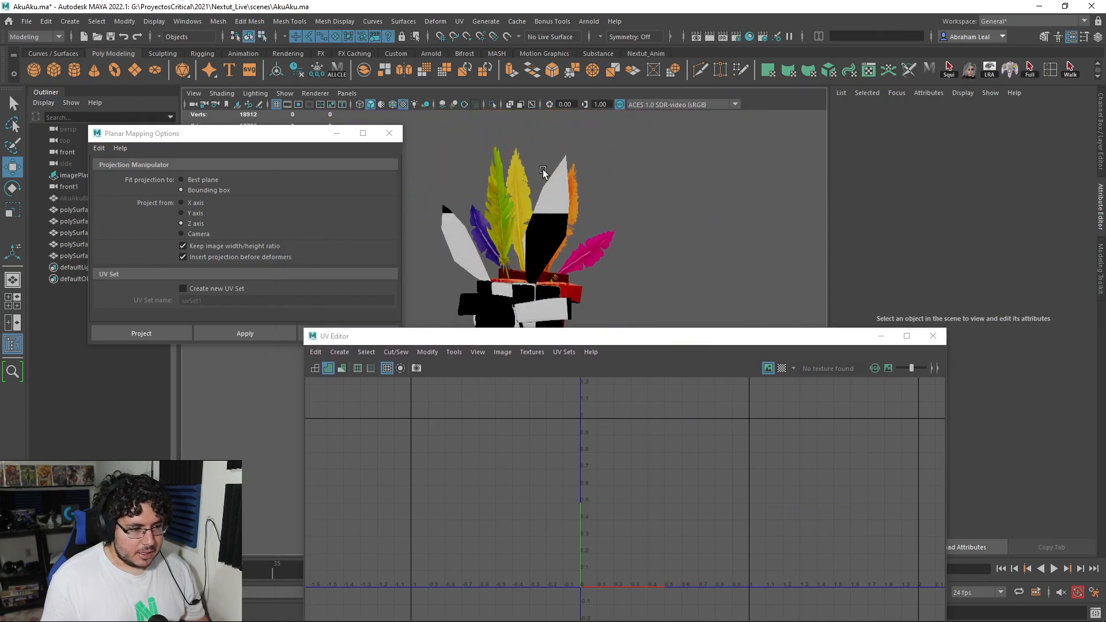
{"action": "scroll", "coordinate": [550, 171], "scroll_direction": "up", "scroll_amount": 5}
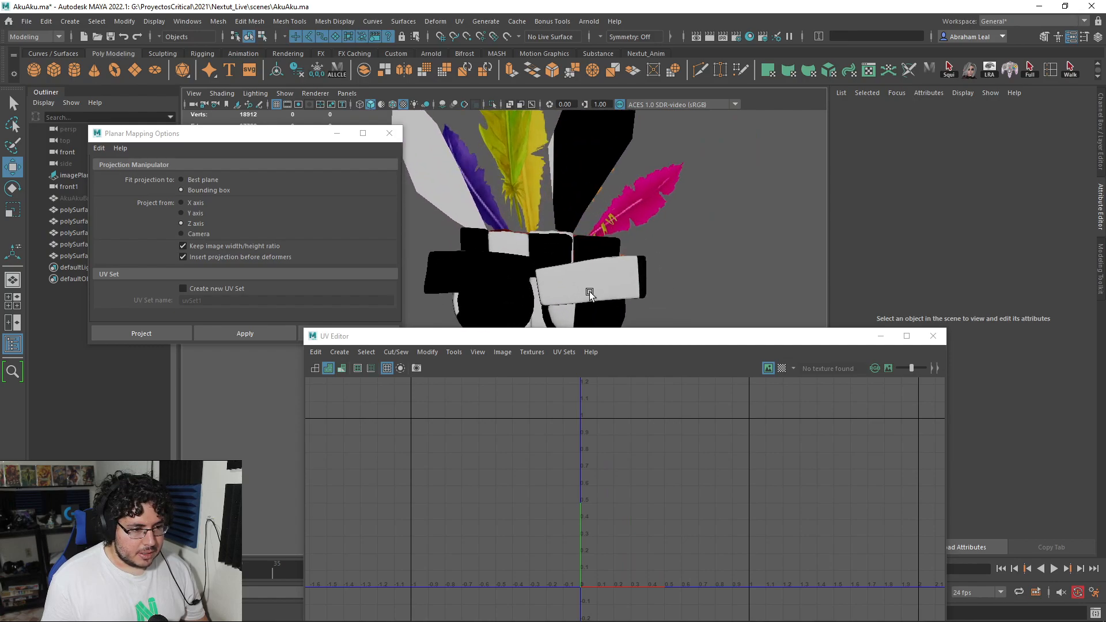
Step: Widen the yellow feather plane in the front view to match the reference, and return to the perspective view
{"action": "left_click", "coordinate": [541, 200]}
{"action": "key", "text": "space"}
{"action": "left_click_drag", "start_coordinate": [565, 217], "coordinate": [568, 234]}
{"action": "scroll", "coordinate": [568, 235], "scroll_direction": "down", "scroll_amount": 5}
{"action": "scroll", "coordinate": [514, 204], "scroll_direction": "up", "scroll_amount": 2}
{"action": "middle_click_drag", "start_coordinate": [512, 203], "coordinate": [539, 263], "text": "alt"}
{"action": "key", "text": "r"}
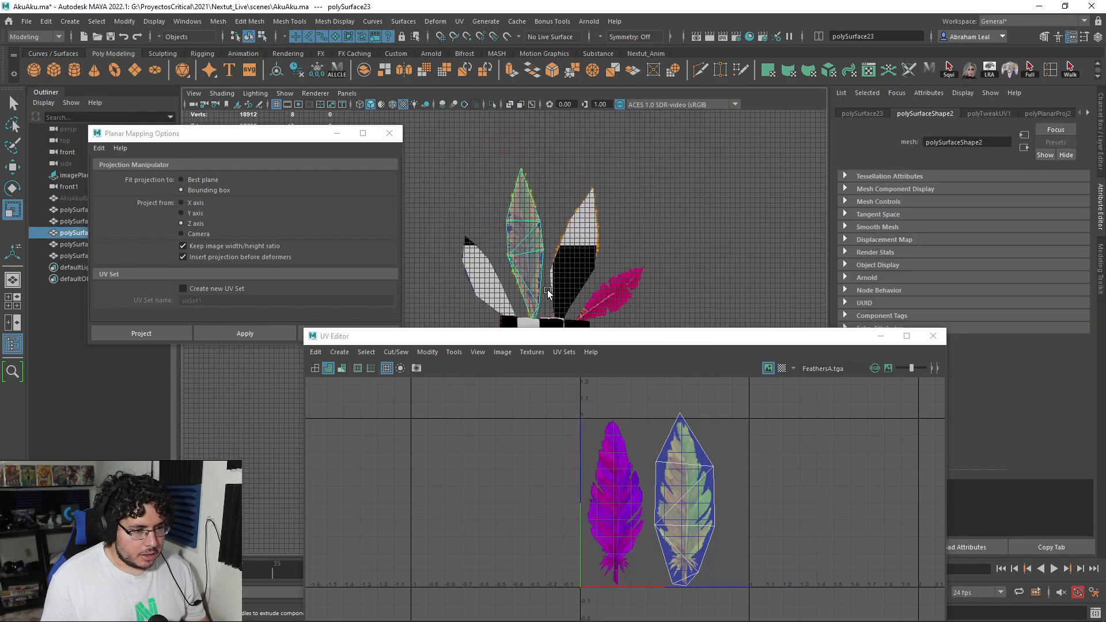
{"action": "scroll", "coordinate": [519, 202], "scroll_direction": "down", "scroll_amount": 2}
{"action": "scroll", "coordinate": [518, 148], "scroll_direction": "up", "scroll_amount": 2}
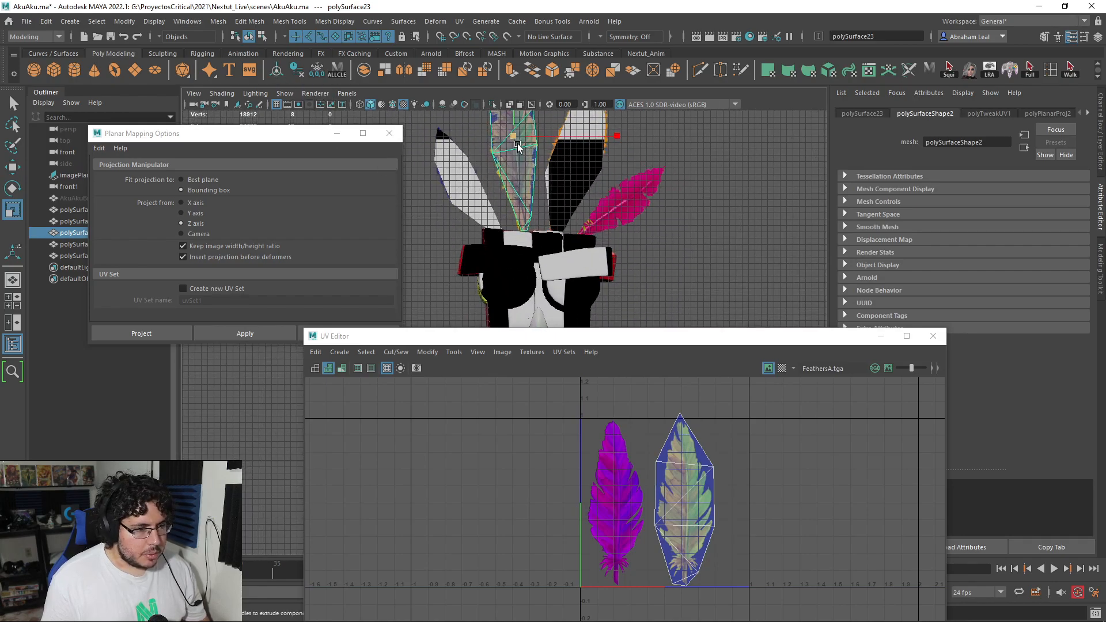
{"action": "key", "text": "w"}
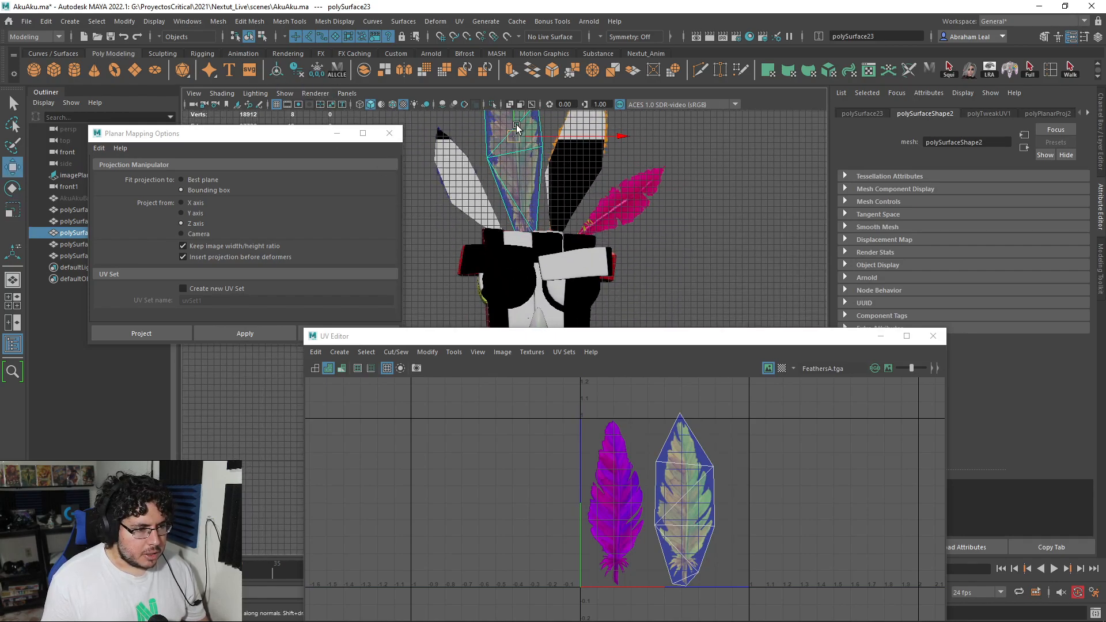
{"action": "left_click", "coordinate": [693, 212]}
{"action": "middle_click_drag", "start_coordinate": [618, 203], "coordinate": [620, 247], "text": "alt"}
{"action": "key", "text": "space"}
{"action": "left_click_drag", "start_coordinate": [620, 247], "coordinate": [500, 269]}
{"action": "scroll", "coordinate": [632, 247], "scroll_direction": "down", "scroll_amount": 3}
{"action": "scroll", "coordinate": [420, 215], "scroll_direction": "down", "scroll_amount": 3}
{"action": "scroll", "coordinate": [501, 269], "scroll_direction": "up", "scroll_amount": 6}
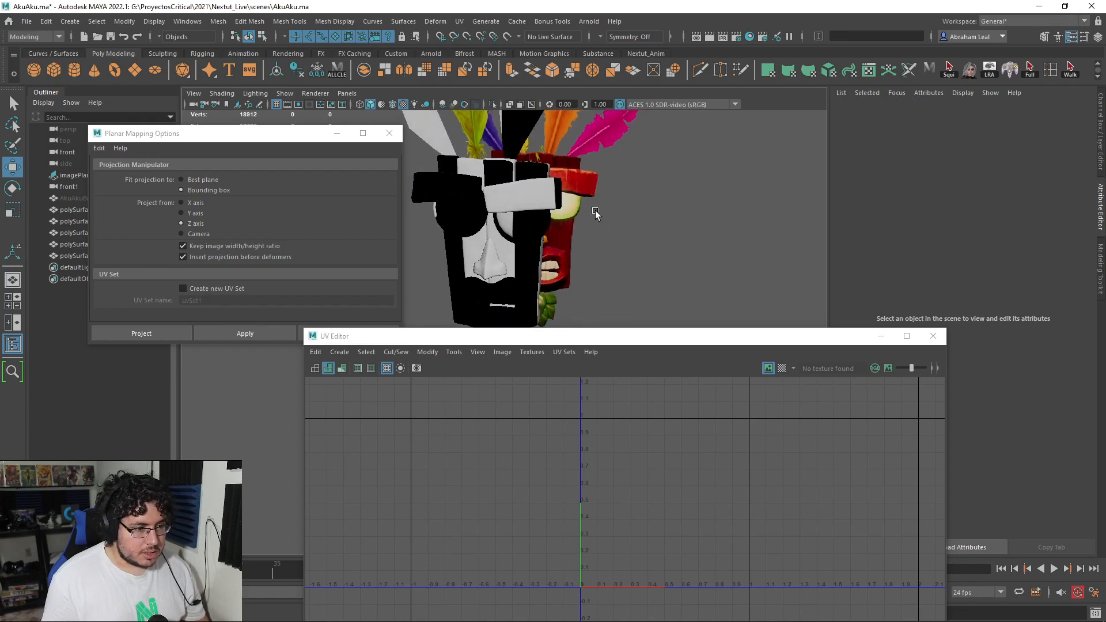
Step: Move, rotate and scale the small outer feather's UV shell to stand upright over the purple feather in the texture
{"action": "left_click", "coordinate": [585, 167]}
{"action": "middle_click_drag", "start_coordinate": [739, 558], "coordinate": [706, 464], "text": "alt"}
{"action": "right_click_drag", "start_coordinate": [704, 452], "coordinate": [667, 429]}
{"action": "left_click", "coordinate": [700, 453]}
{"action": "key", "text": "g"}
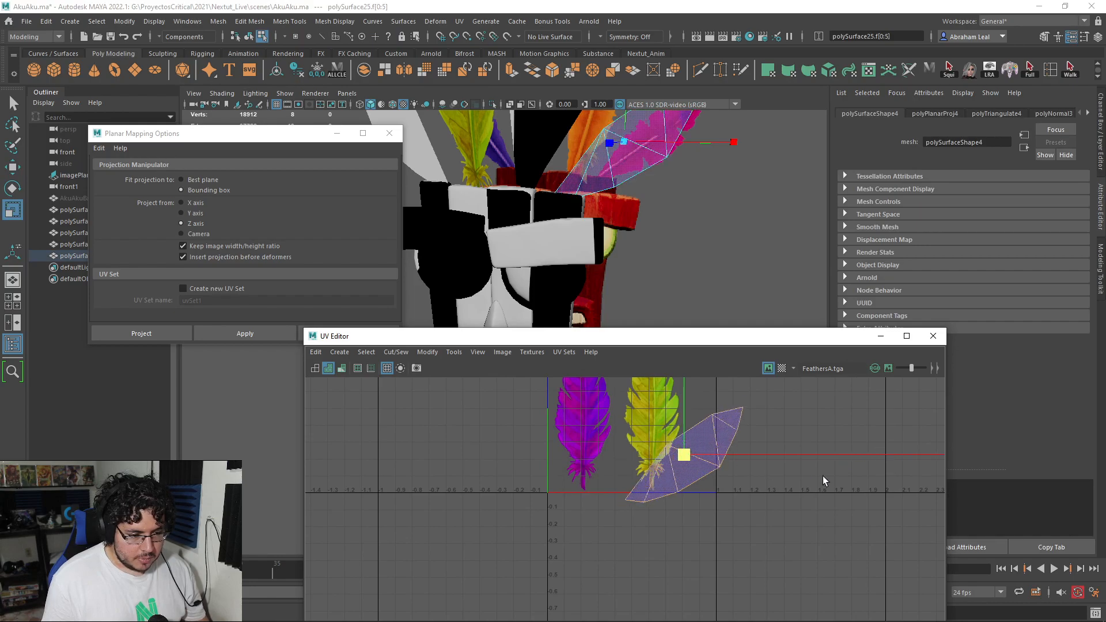
{"action": "left_click_drag", "start_coordinate": [679, 454], "coordinate": [574, 420]}
{"action": "key", "text": "e"}
{"action": "left_click_drag", "start_coordinate": [727, 453], "coordinate": [622, 382]}
{"action": "middle_click_drag", "start_coordinate": [622, 430], "coordinate": [634, 500], "text": "alt"}
{"action": "scroll", "coordinate": [609, 469], "scroll_direction": "down", "scroll_amount": 4}
{"action": "scroll", "coordinate": [609, 469], "scroll_direction": "up", "scroll_amount": 3}
{"action": "key", "text": "r"}
{"action": "mouse_move", "coordinate": [589, 487]}
{"action": "left_mouse_down"}
{"action": "mouse_move", "coordinate": [534, 478]}
{"action": "mouse_move", "coordinate": [590, 487]}
{"action": "left_mouse_up"}
Step: Reshape the small outer feather's UV shell point by point so it encloses the purple feather from tip to base
{"action": "key", "text": "w"}
{"action": "left_click", "coordinate": [627, 422]}
{"action": "right_click_drag", "start_coordinate": [603, 411], "coordinate": [636, 400]}
{"action": "left_click_drag", "start_coordinate": [575, 410], "coordinate": [576, 409]}
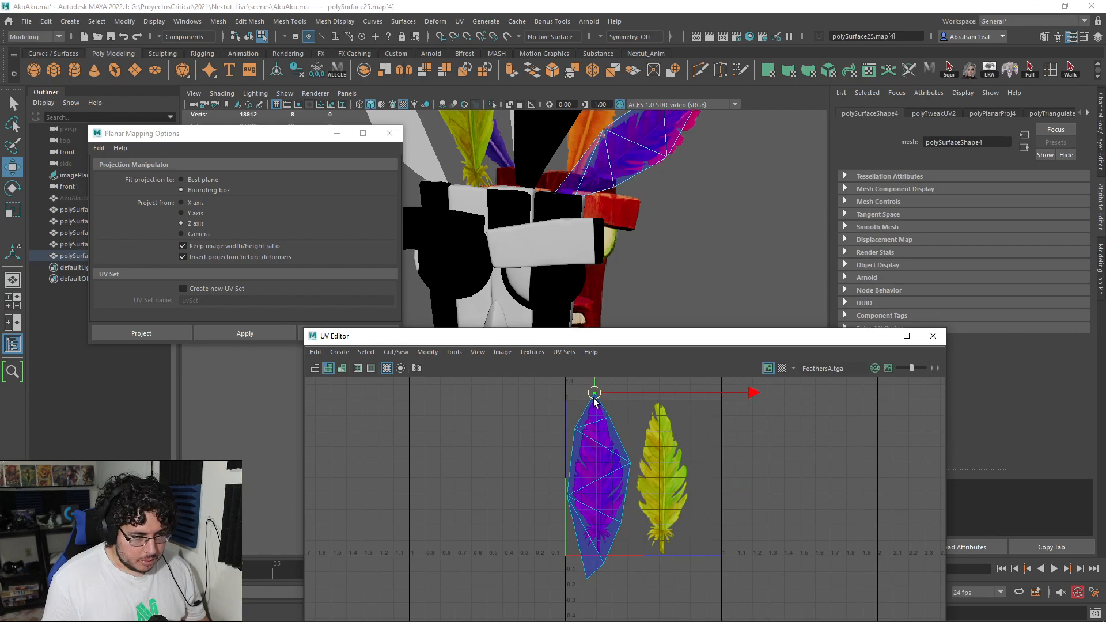
{"action": "middle_click_drag", "start_coordinate": [621, 500], "coordinate": [602, 385], "text": "alt"}
{"action": "scroll", "coordinate": [604, 453], "scroll_direction": "up", "scroll_amount": 5}
{"action": "left_click_drag", "start_coordinate": [458, 521], "coordinate": [458, 520]}
{"action": "left_click_drag", "start_coordinate": [520, 455], "coordinate": [520, 435]}
{"action": "left_click_drag", "start_coordinate": [472, 487], "coordinate": [473, 485]}
{"action": "left_click_drag", "start_coordinate": [493, 459], "coordinate": [477, 409]}
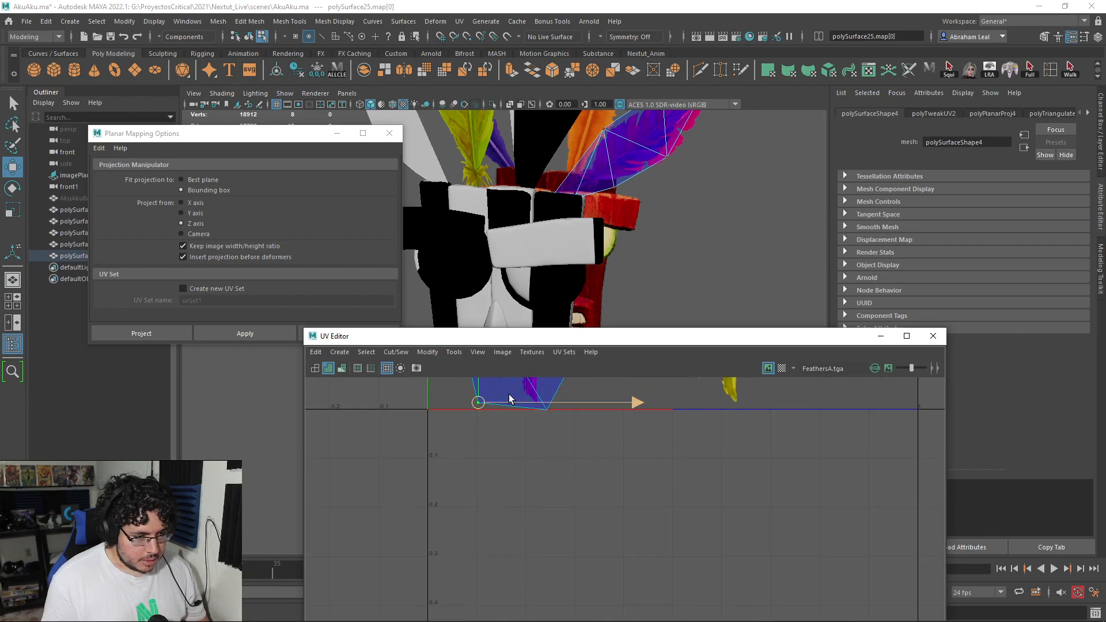
Step: Select the small outer purple feather plane in the front view and scale it uniformly to suit the reference
{"action": "middle_click_drag", "start_coordinate": [592, 270], "coordinate": [536, 360], "text": "alt"}
{"action": "right_click_drag", "start_coordinate": [562, 232], "coordinate": [668, 210]}
{"action": "key", "text": "space"}
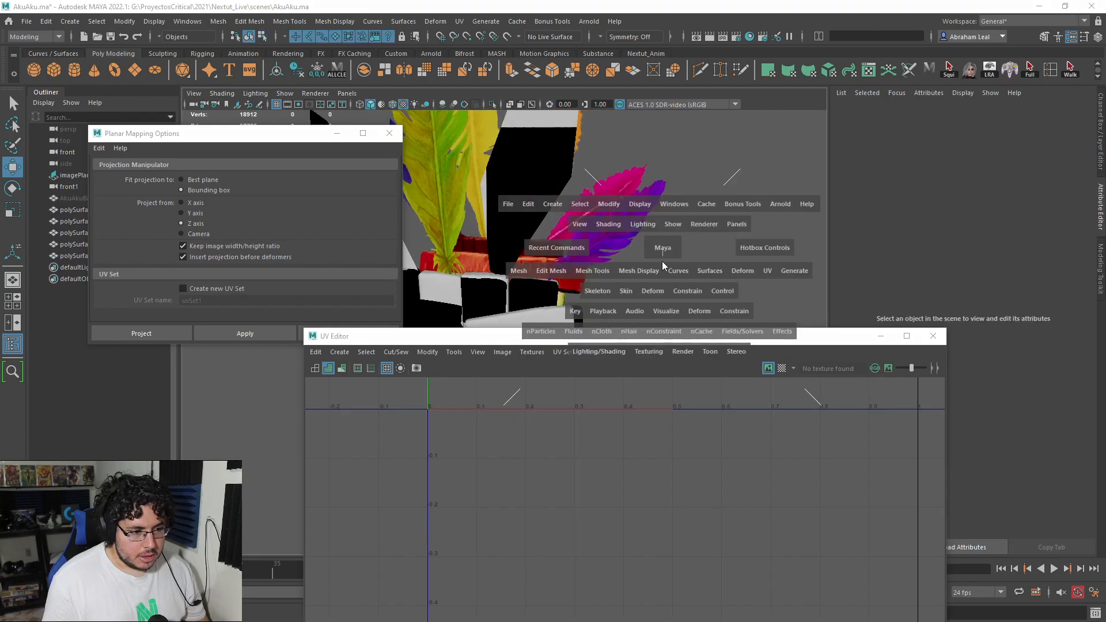
{"action": "left_click_drag", "start_coordinate": [662, 251], "coordinate": [661, 263]}
{"action": "scroll", "coordinate": [661, 263], "scroll_direction": "up", "scroll_amount": 6}
{"action": "left_click", "coordinate": [705, 206]}
{"action": "scroll", "coordinate": [706, 206], "scroll_direction": "down", "scroll_amount": 5}
{"action": "key", "text": "r"}
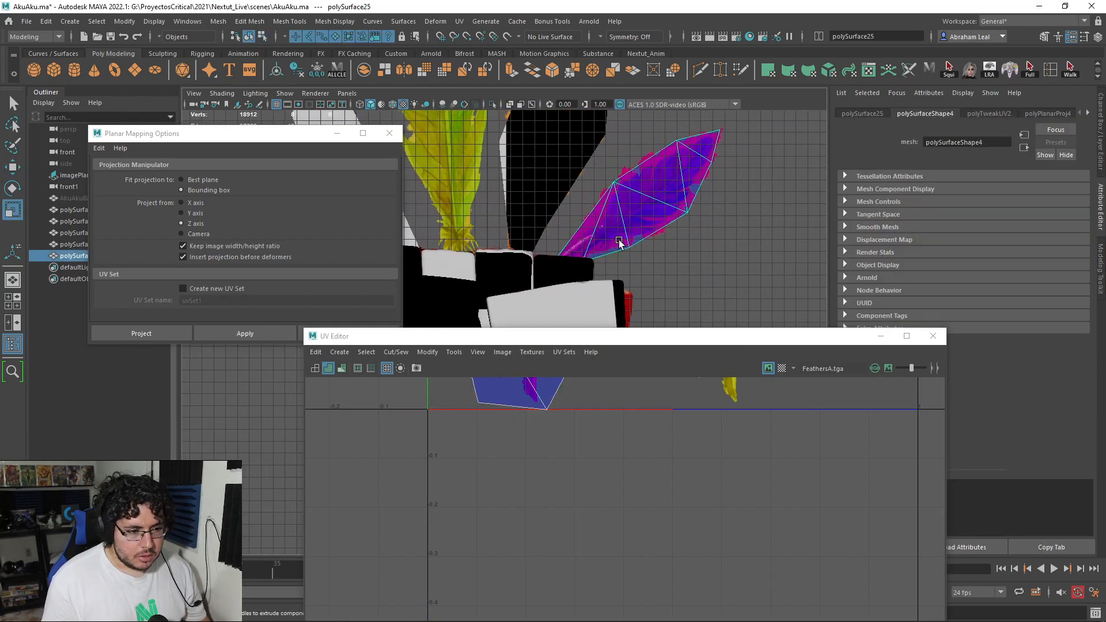
{"action": "scroll", "coordinate": [480, 196], "scroll_direction": "up", "scroll_amount": 4}
{"action": "mouse_move", "coordinate": [603, 227]}
{"action": "left_mouse_down"}
{"action": "mouse_move", "coordinate": [634, 238]}
{"action": "mouse_move", "coordinate": [595, 233]}
{"action": "left_mouse_up"}
Step: Adjust the purple feather plane's rotation and placement beside the tall feathers, and clear the selection
{"action": "key", "text": "w"}
{"action": "key", "text": "e"}
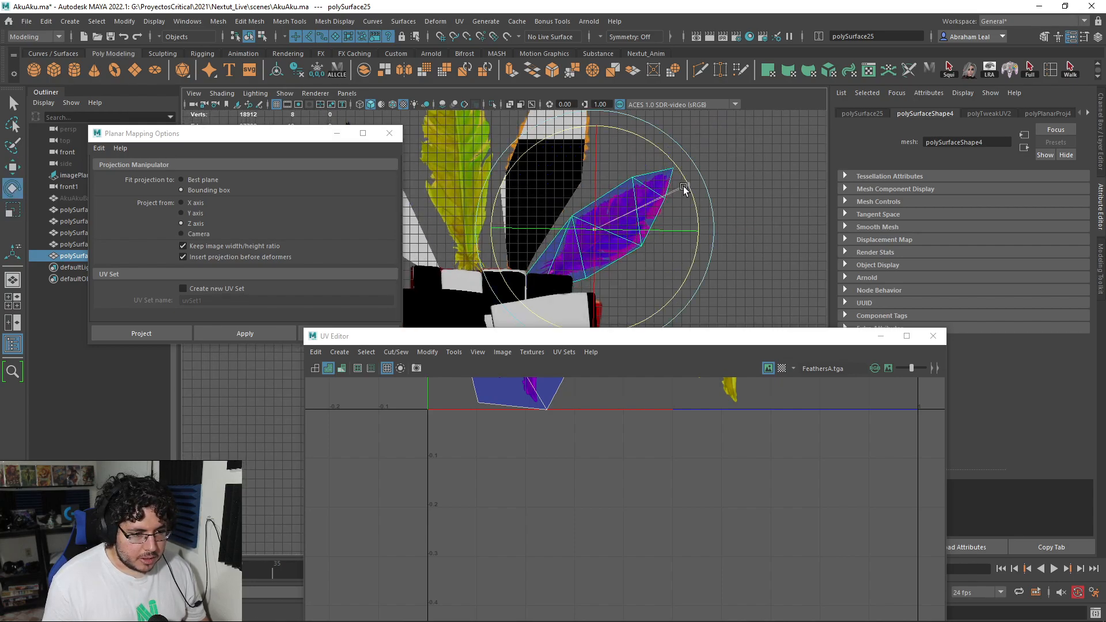
{"action": "key", "text": "w"}
{"action": "left_click", "coordinate": [707, 274]}
{"action": "scroll", "coordinate": [634, 254], "scroll_direction": "down", "scroll_amount": 5}
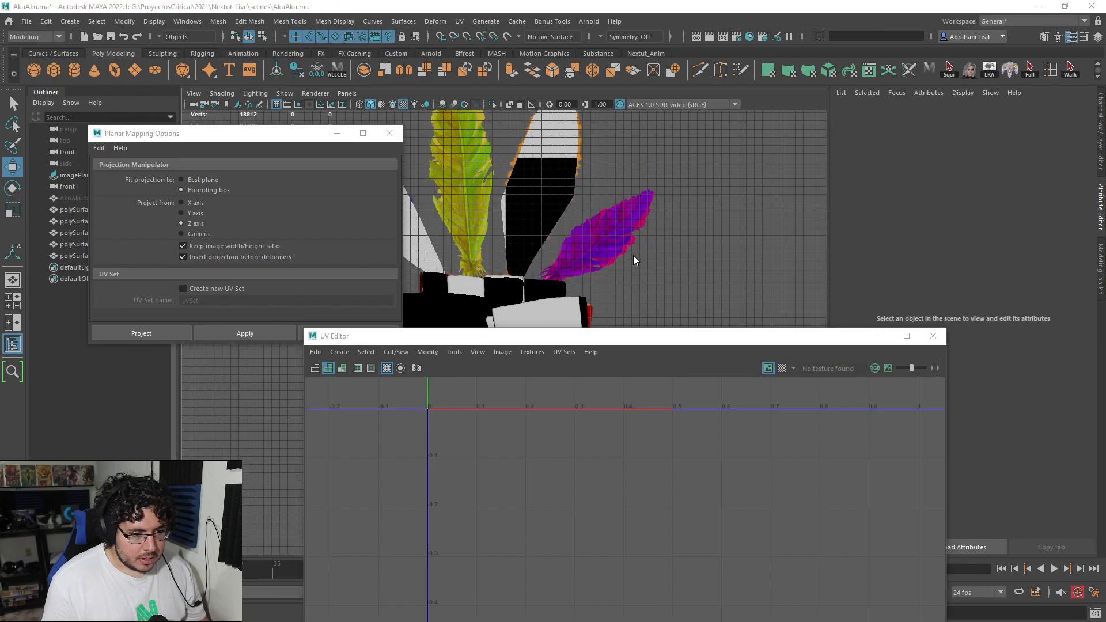
Step: Return to the perspective view and select the yellow-textured tall feather plane for repositioning
{"action": "left_click_drag", "start_coordinate": [634, 259], "coordinate": [411, 223], "text": "alt"}
{"action": "scroll", "coordinate": [536, 273], "scroll_direction": "up", "scroll_amount": 5}
{"action": "left_click_drag", "start_coordinate": [536, 273], "coordinate": [648, 242], "text": "alt"}
{"action": "left_click", "coordinate": [551, 225]}
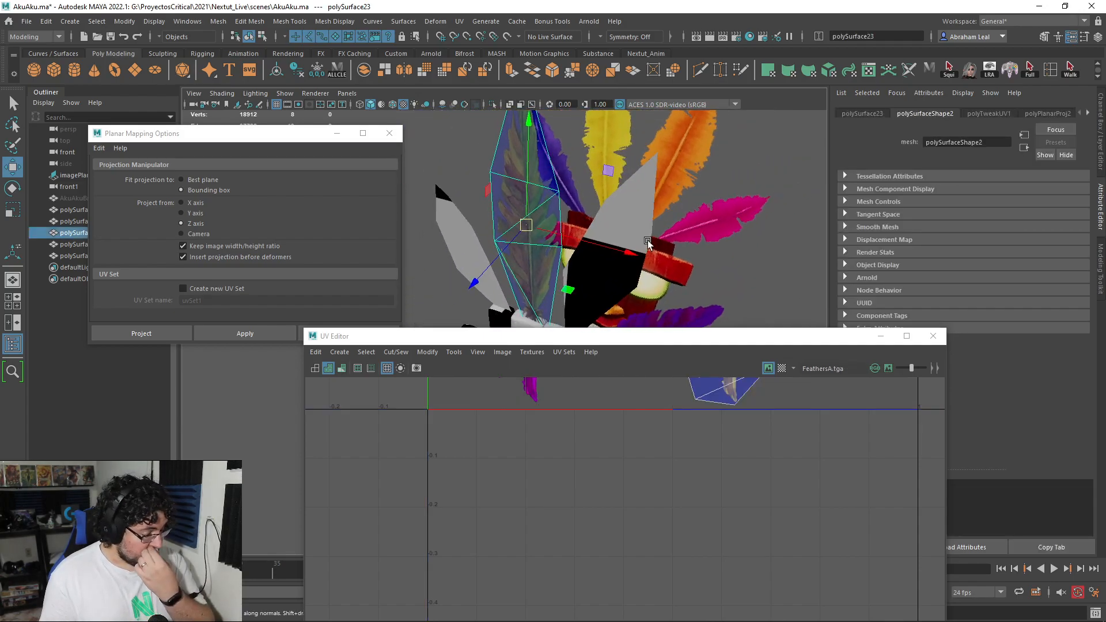
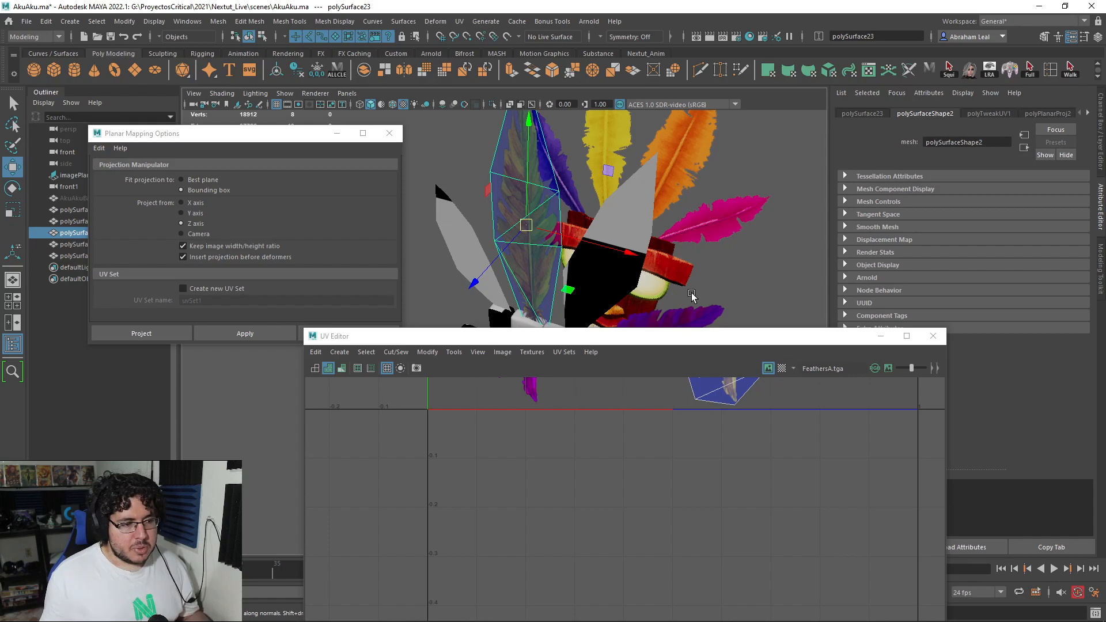
Step: Close the UV Editor and assign a new Lambert material to the two untextured feather planes on either side of the yellow feather
{"action": "scroll", "coordinate": [790, 402], "scroll_direction": "down", "scroll_amount": 2}
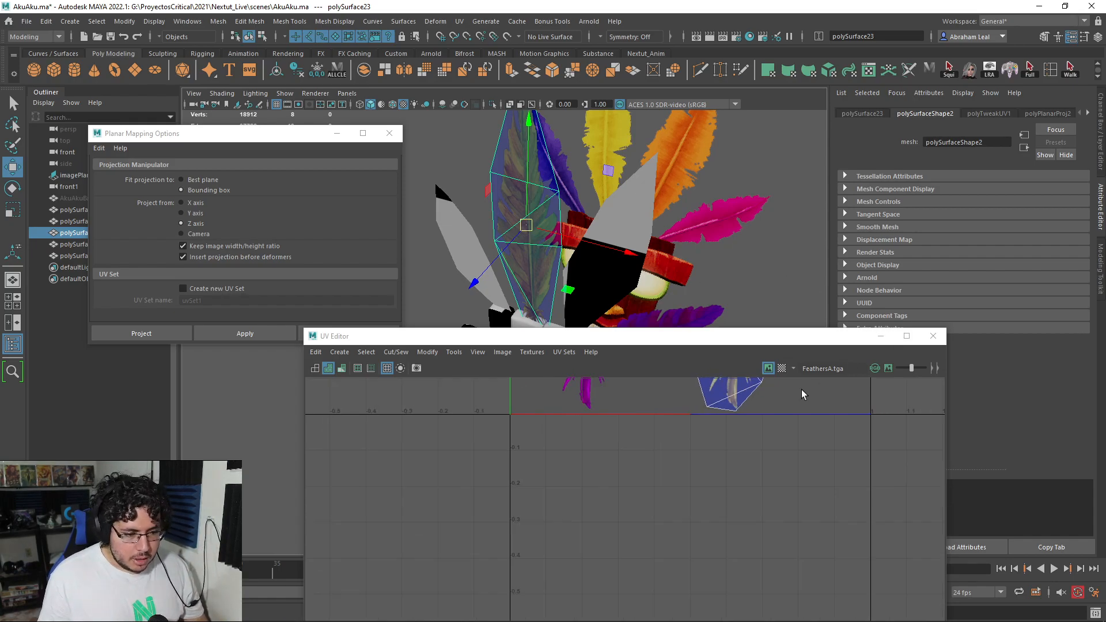
{"action": "left_click", "coordinate": [932, 337]}
{"action": "right_click_drag", "start_coordinate": [550, 260], "coordinate": [635, 224]}
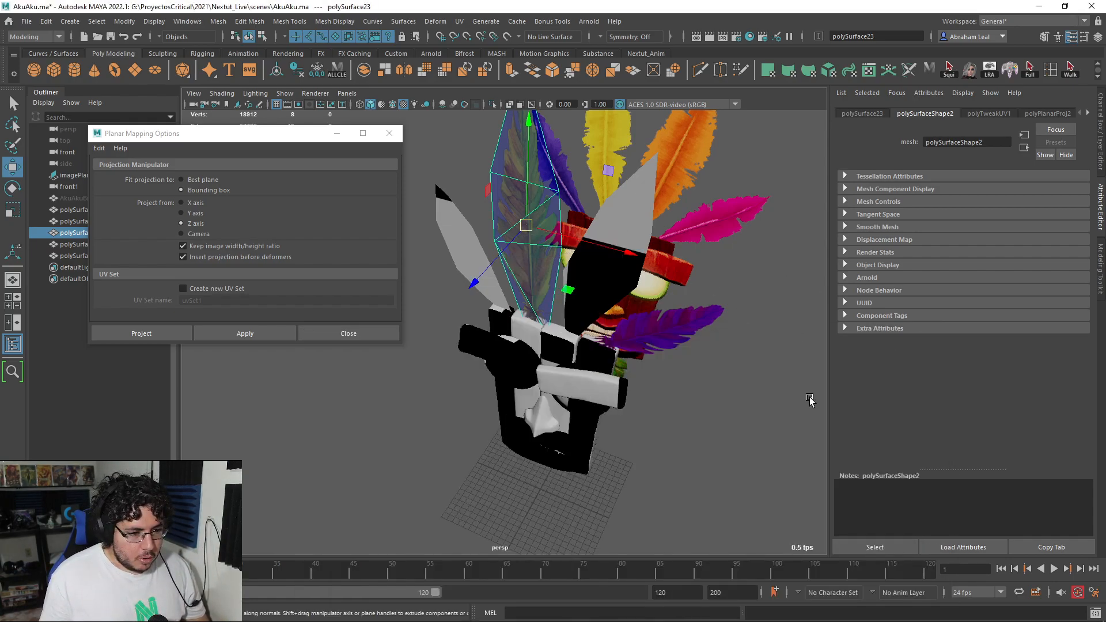
{"action": "left_click", "coordinate": [808, 395]}
{"action": "left_click_drag", "start_coordinate": [625, 314], "coordinate": [671, 308], "text": "alt"}
{"action": "left_click", "coordinate": [600, 239]}
{"action": "middle_click_drag", "start_coordinate": [600, 240], "coordinate": [553, 322], "text": "alt"}
{"action": "left_click", "coordinate": [602, 326]}
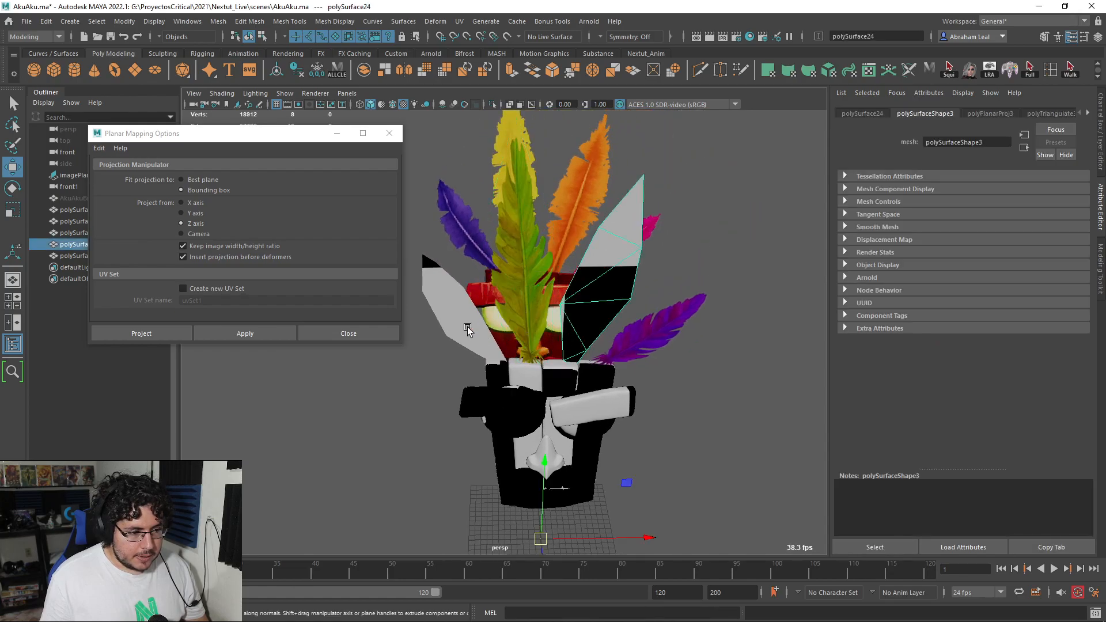
{"action": "left_click", "coordinate": [456, 320], "text": "shift"}
{"action": "right_click_drag", "start_coordinate": [456, 319], "coordinate": [446, 586], "text": "shift"}
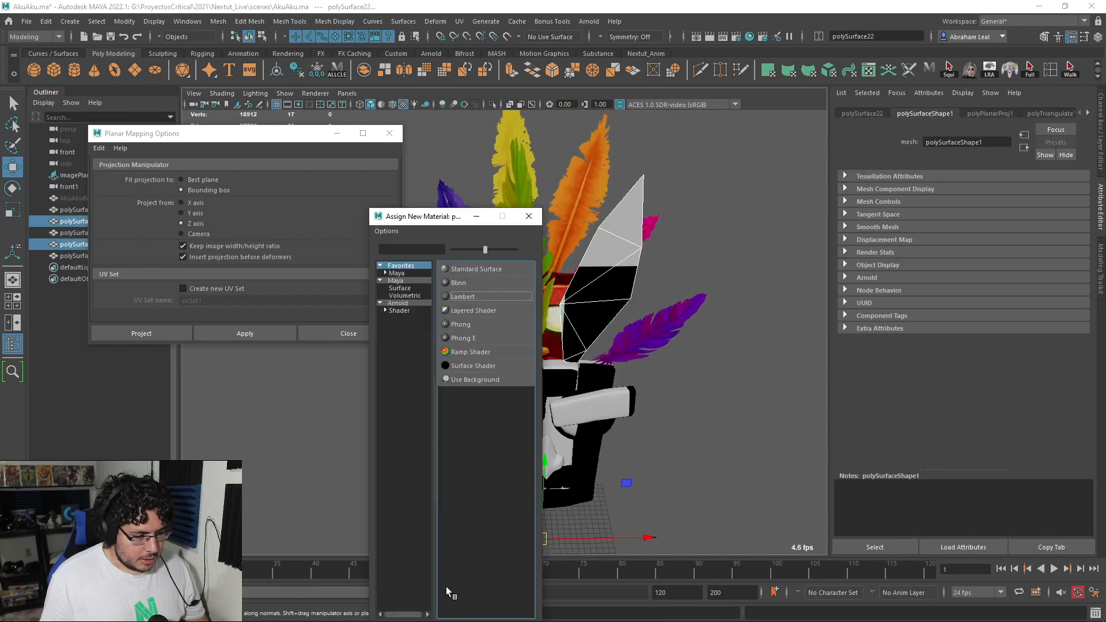
{"action": "left_click", "coordinate": [462, 297]}
Step: Connect a File texture to the new Lambert's colour and load FeathersB.tga from the project's assets\AkuAku folder
{"action": "left_click", "coordinate": [1075, 254]}
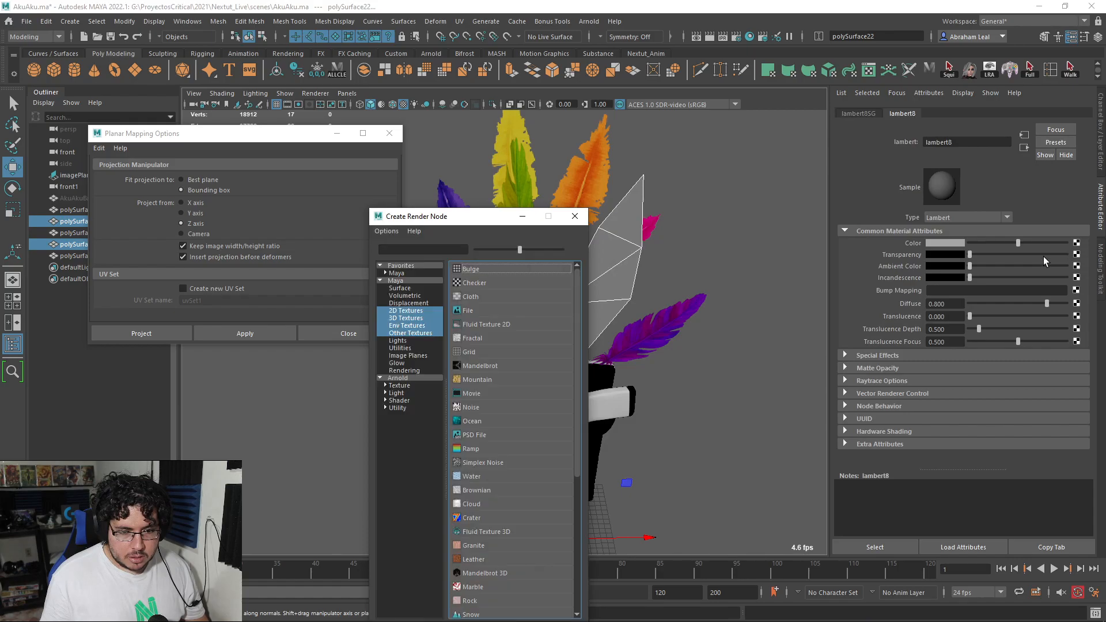
{"action": "left_click", "coordinate": [468, 310]}
{"action": "left_click", "coordinate": [1071, 270]}
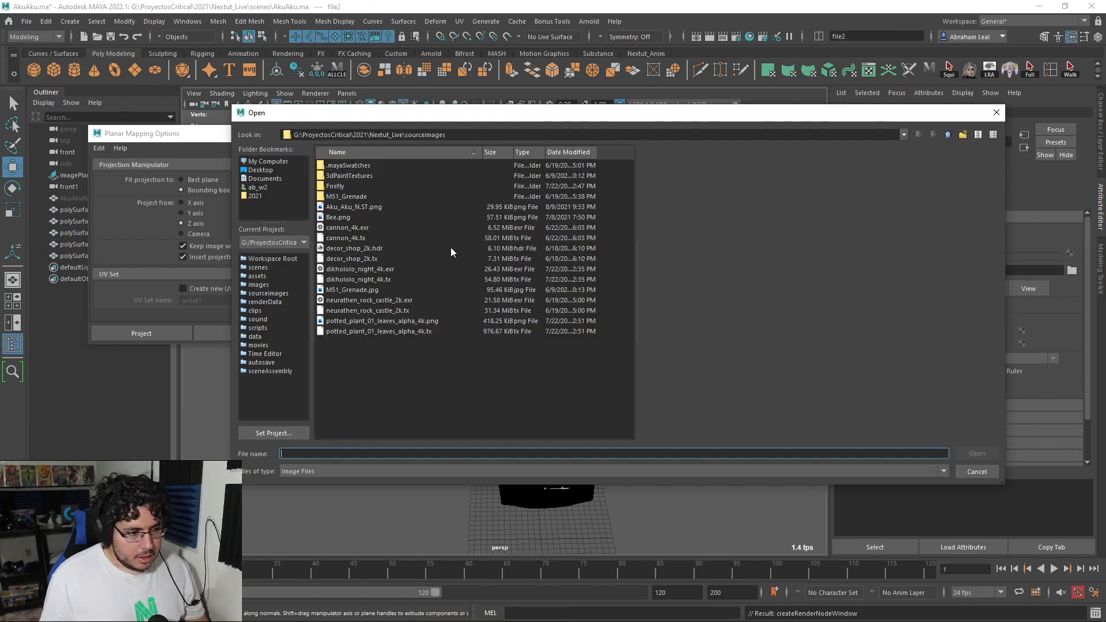
{"action": "left_click", "coordinate": [257, 276]}
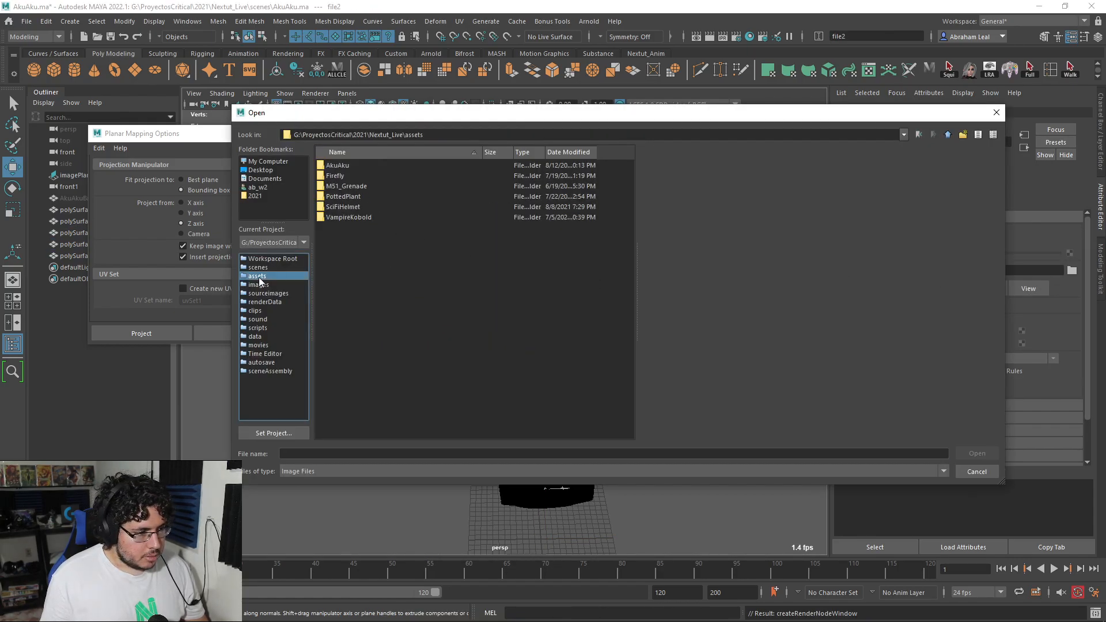
{"action": "double_click", "coordinate": [355, 166]}
{"action": "double_click", "coordinate": [352, 230]}
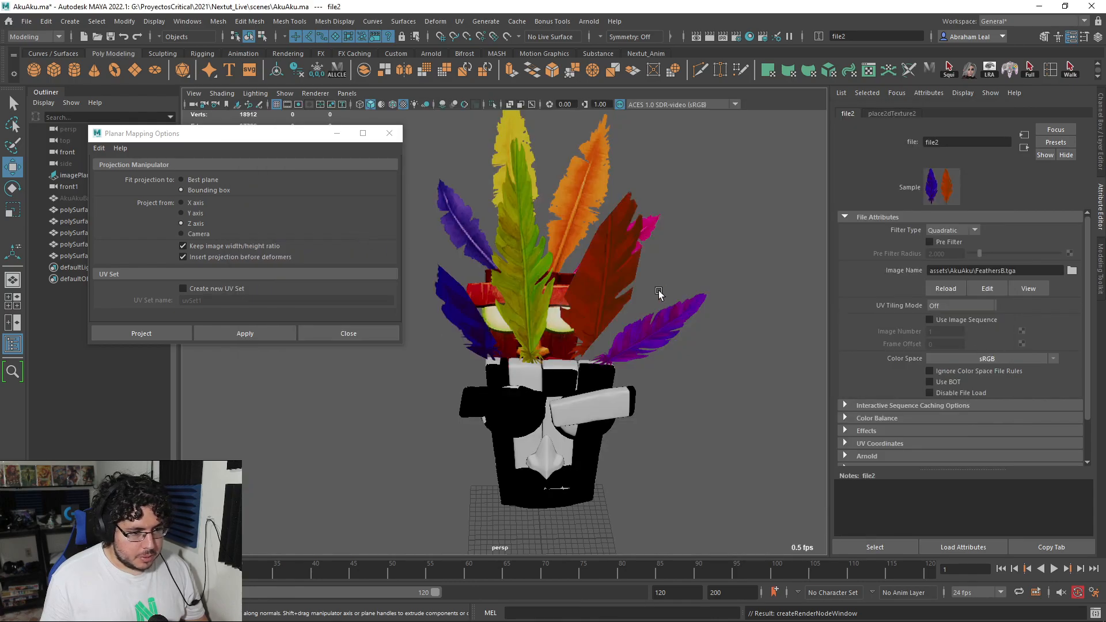
Step: Open the UV Editor for the tall feather plane beside the yellow one and select its whole UV shell
{"action": "scroll", "coordinate": [660, 291], "scroll_direction": "up", "scroll_amount": 3}
{"action": "left_click", "coordinate": [668, 323]}
{"action": "left_click", "coordinate": [459, 21]}
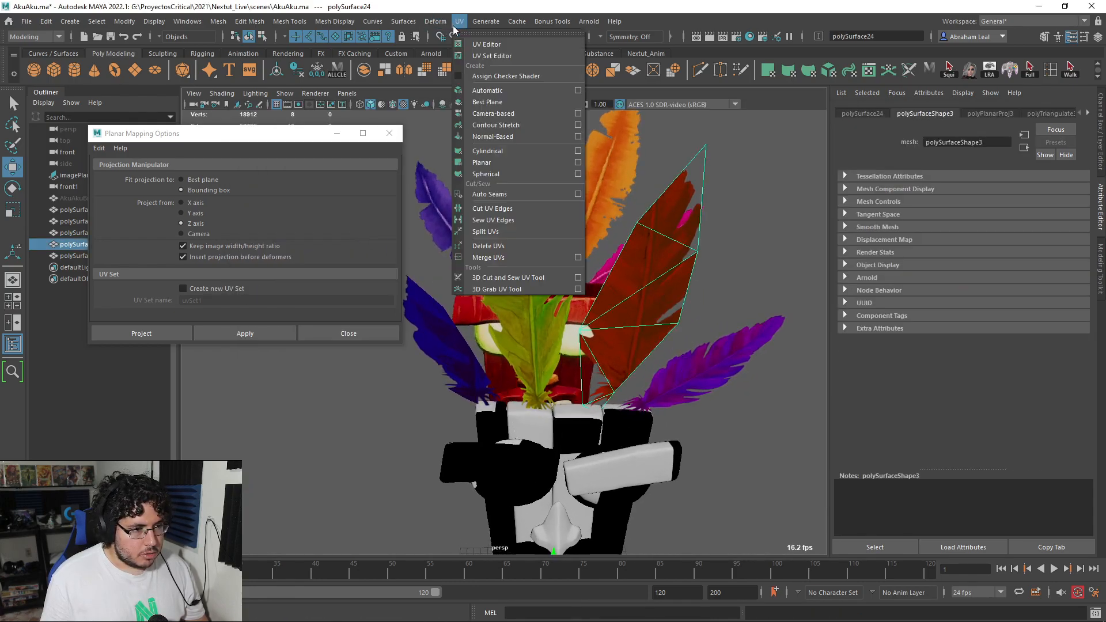
{"action": "left_click", "coordinate": [486, 45]}
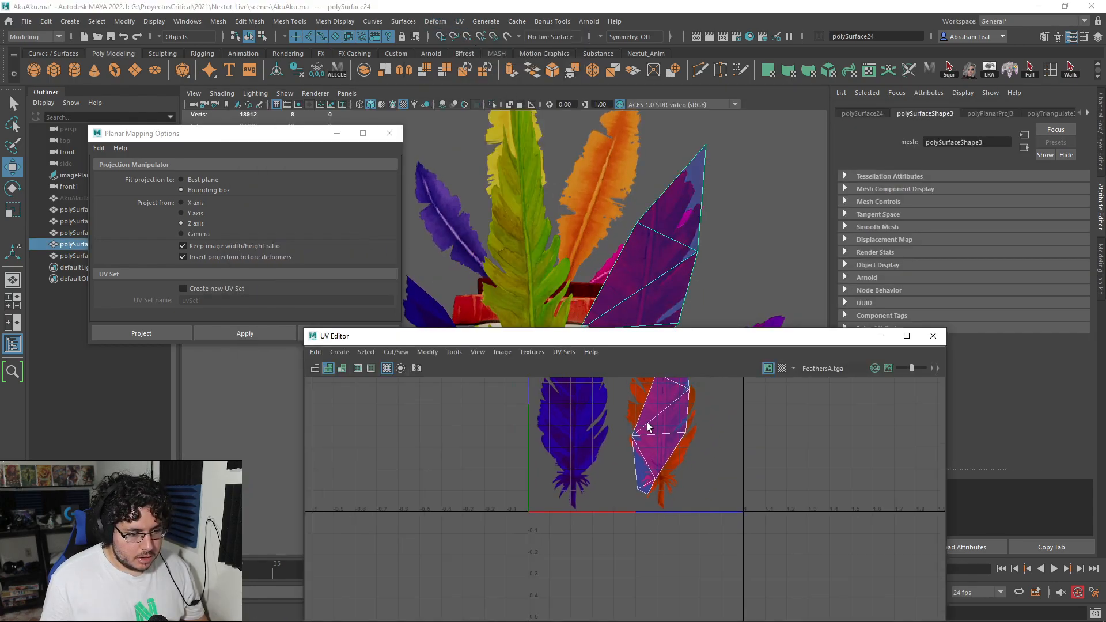
{"action": "middle_click_drag", "start_coordinate": [647, 427], "coordinate": [592, 490], "text": "alt"}
{"action": "right_click_drag", "start_coordinate": [640, 451], "coordinate": [622, 441]}
{"action": "left_click", "coordinate": [626, 456]}
Step: Scale, rotate and move the selected UV shell until it lies over the orange-red feather in FeathersB.tga
{"action": "key", "text": "r"}
{"action": "left_click_drag", "start_coordinate": [604, 477], "coordinate": [637, 482]}
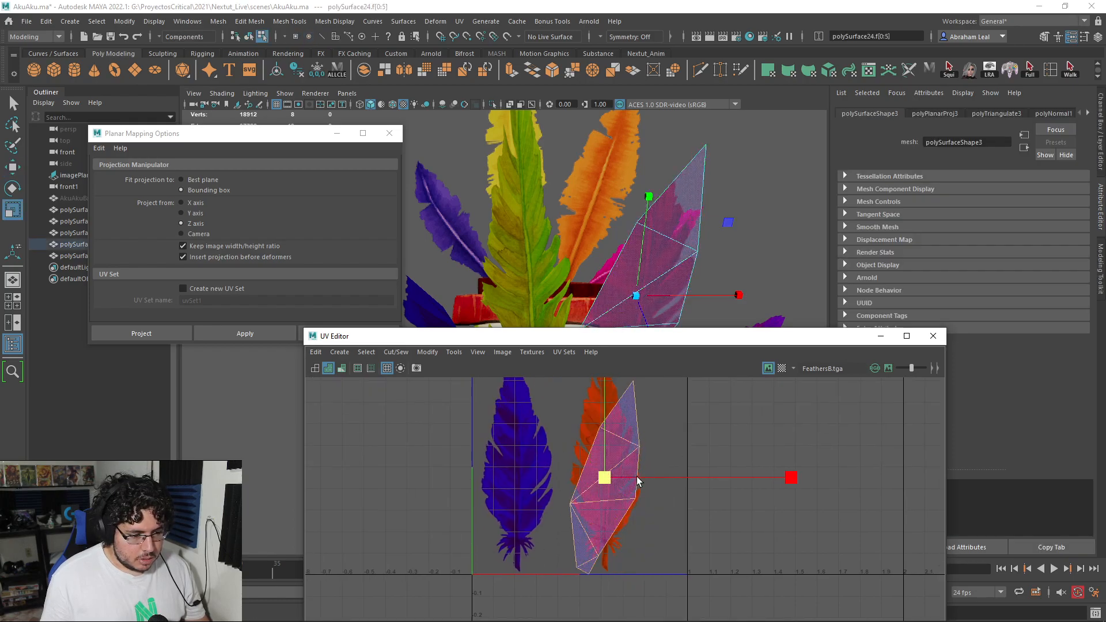
{"action": "key", "text": "e"}
{"action": "left_click_drag", "start_coordinate": [737, 406], "coordinate": [695, 385]}
{"action": "key", "text": "w"}
{"action": "left_click_drag", "start_coordinate": [606, 465], "coordinate": [623, 467]}
{"action": "key", "text": "r"}
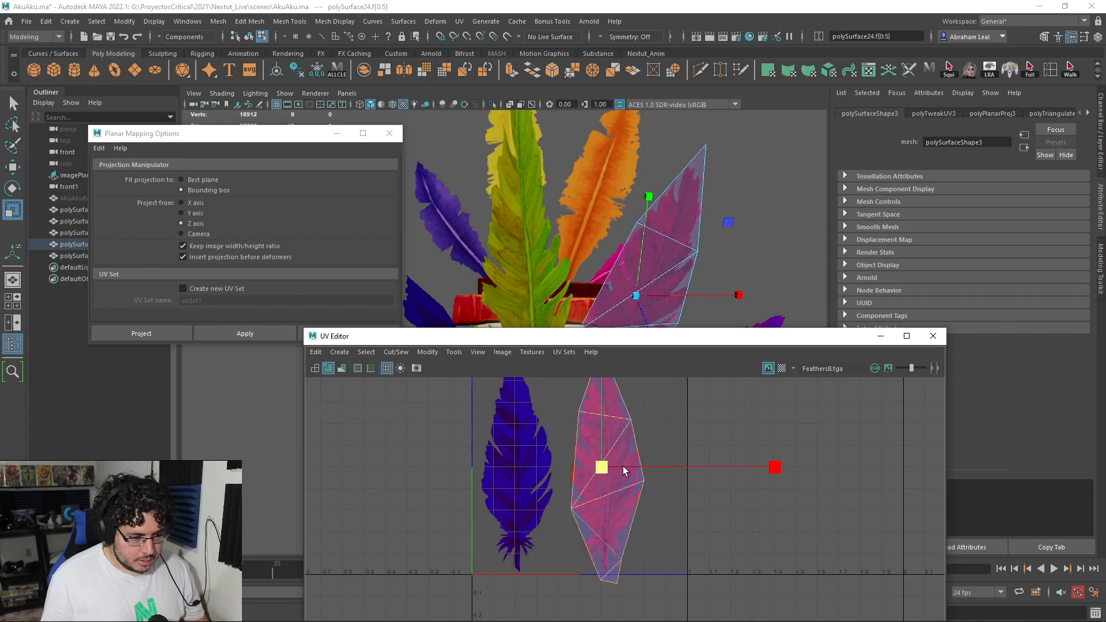
Step: Reshape the UV shell point by point so it encloses the orange-red feather from base to tip
{"action": "key", "text": "w"}
{"action": "right_click_drag", "start_coordinate": [599, 451], "coordinate": [664, 436]}
{"action": "scroll", "coordinate": [588, 474], "scroll_direction": "up", "scroll_amount": 3}
{"action": "left_click_drag", "start_coordinate": [572, 499], "coordinate": [550, 516]}
{"action": "left_click_drag", "start_coordinate": [683, 452], "coordinate": [680, 477]}
{"action": "middle_click_drag", "start_coordinate": [666, 557], "coordinate": [653, 492], "text": "alt"}
{"action": "left_click_drag", "start_coordinate": [644, 510], "coordinate": [580, 575]}
{"action": "left_click_drag", "start_coordinate": [593, 567], "coordinate": [585, 565]}
{"action": "middle_click_drag", "start_coordinate": [609, 513], "coordinate": [601, 617], "text": "alt"}
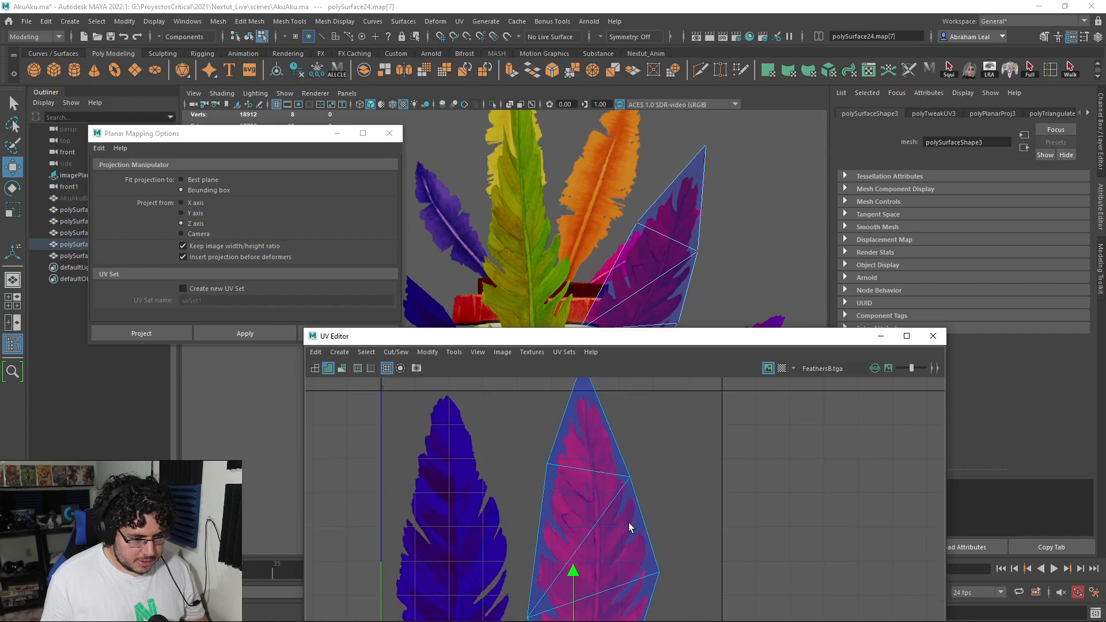
{"action": "middle_click_drag", "start_coordinate": [625, 544], "coordinate": [619, 593], "text": "alt"}
{"action": "left_click_drag", "start_coordinate": [606, 426], "coordinate": [578, 432]}
Step: Switch to the front view and enlarge the orange-red feather plane uniformly to suit the reference, then clear the selection
{"action": "right_click_drag", "start_coordinate": [665, 256], "coordinate": [717, 242]}
{"action": "left_click", "coordinate": [726, 249]}
{"action": "right_click_drag", "start_coordinate": [732, 270], "coordinate": [653, 214], "text": "alt"}
{"action": "key", "text": "space"}
{"action": "left_click_drag", "start_coordinate": [653, 215], "coordinate": [653, 233]}
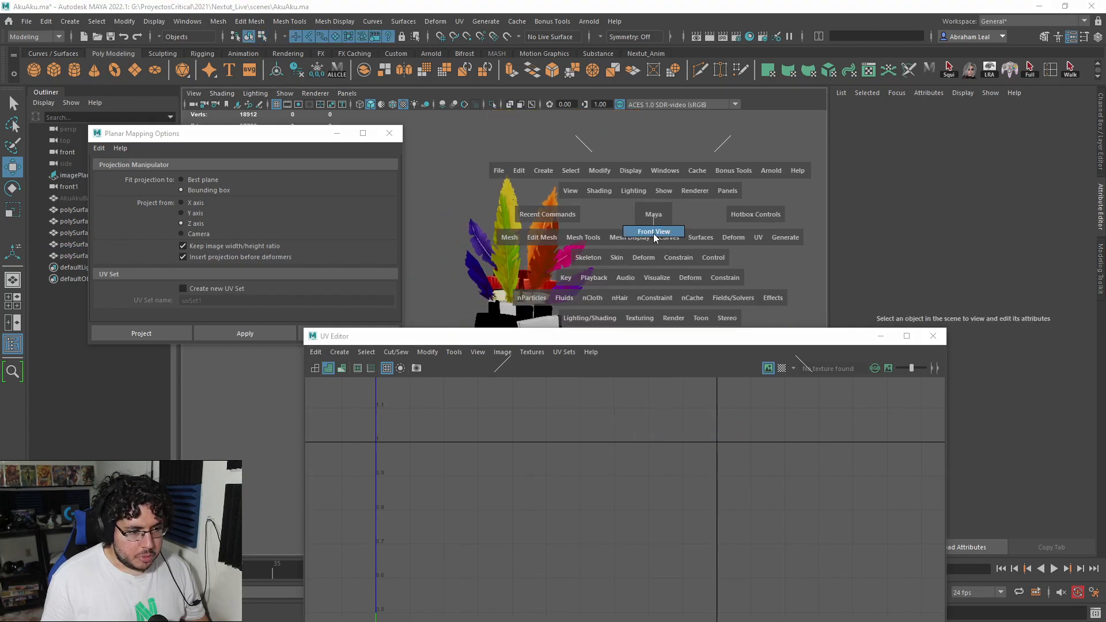
{"action": "left_click", "coordinate": [519, 261]}
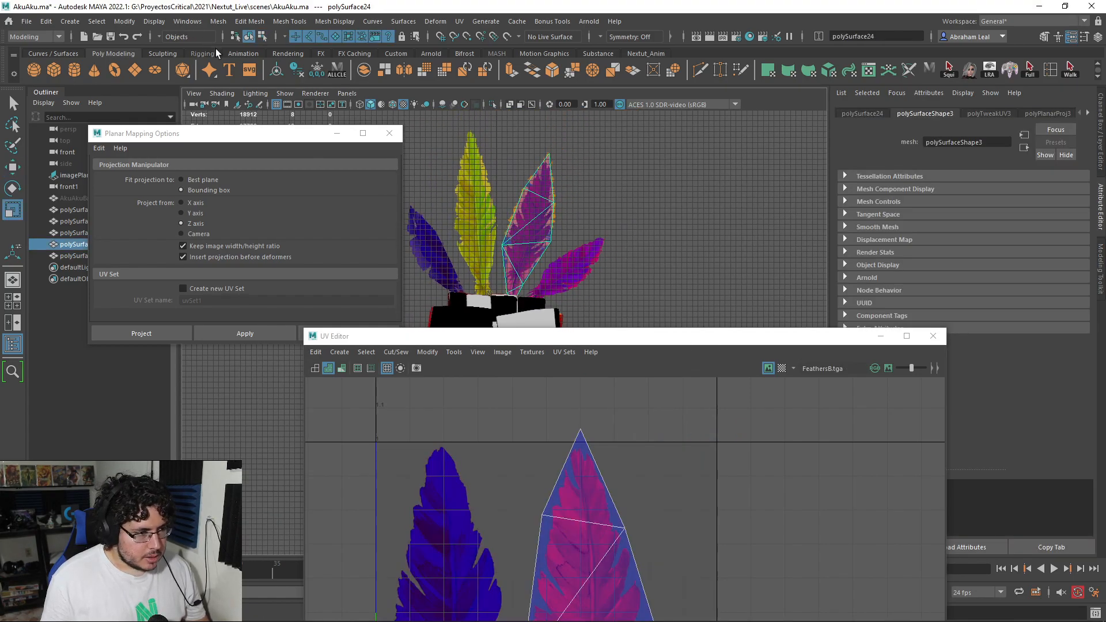
{"action": "left_click_drag", "start_coordinate": [532, 230], "coordinate": [540, 229]}
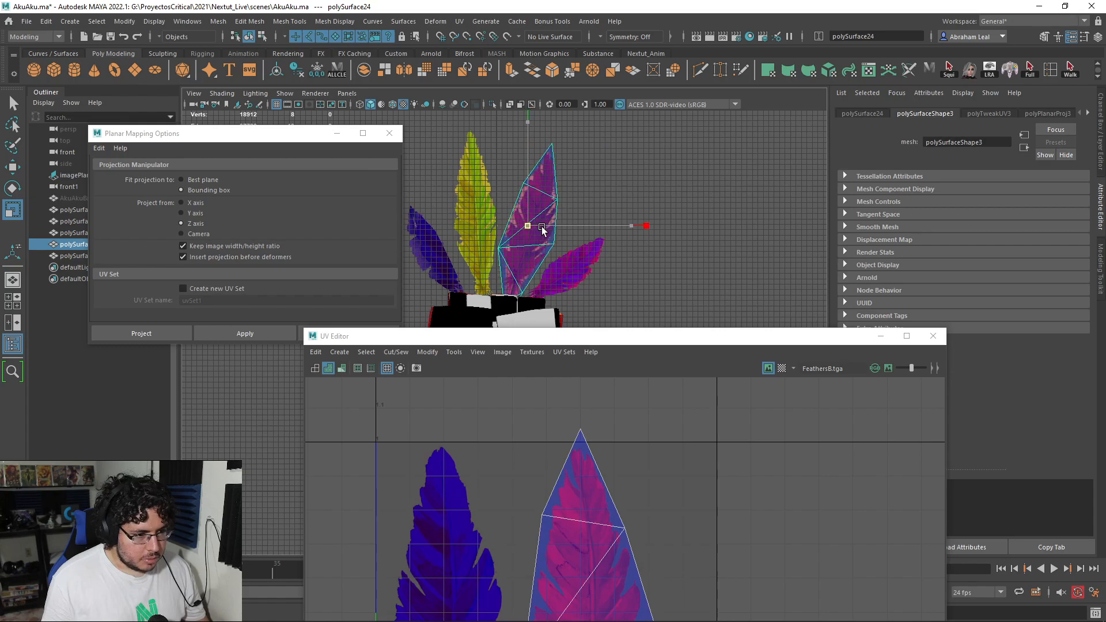
{"action": "key", "text": "w"}
{"action": "left_click", "coordinate": [621, 199]}
Step: Select the small feather plane on the other side of the yellow feather and pick its whole UV shell
{"action": "middle_click_drag", "start_coordinate": [513, 245], "coordinate": [595, 202], "text": "alt"}
{"action": "left_click", "coordinate": [516, 207]}
{"action": "middle_click_drag", "start_coordinate": [609, 494], "coordinate": [649, 388], "text": "alt"}
{"action": "right_click_drag", "start_coordinate": [649, 388], "coordinate": [492, 505], "text": "alt"}
{"action": "middle_click_drag", "start_coordinate": [492, 506], "coordinate": [521, 468], "text": "alt"}
{"action": "right_click_drag", "start_coordinate": [520, 465], "coordinate": [484, 437]}
{"action": "scroll", "coordinate": [531, 473], "scroll_direction": "down", "scroll_amount": 2}
{"action": "left_click", "coordinate": [533, 481]}
{"action": "scroll", "coordinate": [534, 477], "scroll_direction": "down", "scroll_amount": 2}
Step: Scale, rotate and move the small plane's UV shell until it lies over the blue feather in FeathersB.tga
{"action": "key", "text": "e"}
{"action": "key", "text": "r"}
{"action": "left_click_drag", "start_coordinate": [535, 477], "coordinate": [720, 493]}
{"action": "key", "text": "e"}
{"action": "left_click_drag", "start_coordinate": [669, 401], "coordinate": [579, 471]}
{"action": "left_click_drag", "start_coordinate": [695, 440], "coordinate": [671, 426]}
{"action": "key", "text": "w"}
{"action": "left_click_drag", "start_coordinate": [529, 475], "coordinate": [547, 442]}
{"action": "key", "text": "r"}
{"action": "key", "text": "w"}
{"action": "key", "text": "r"}
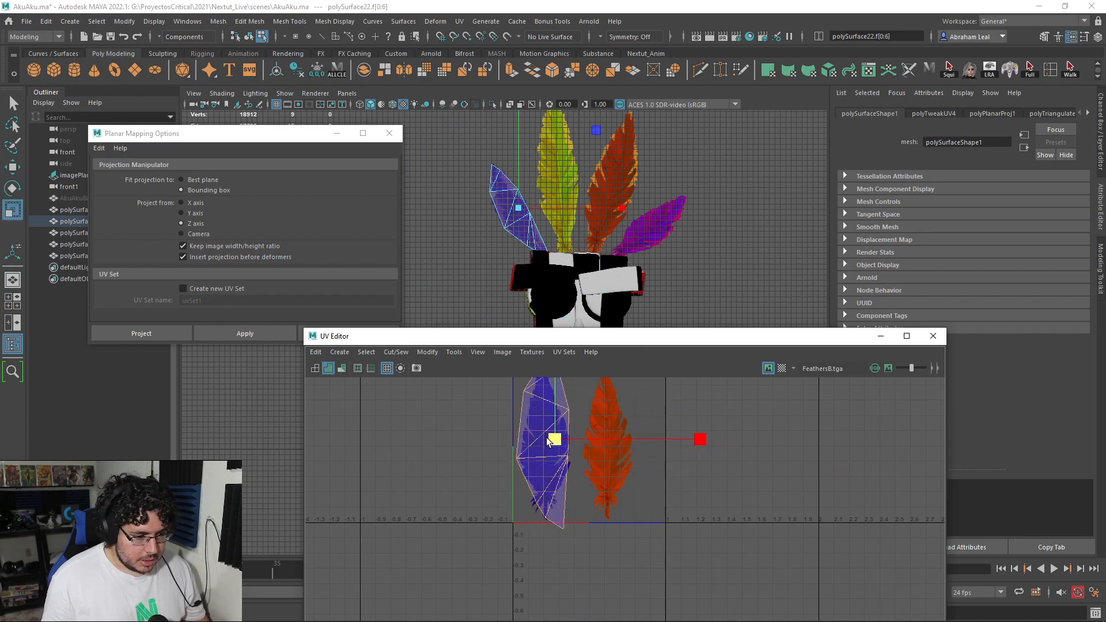
{"action": "middle_click_drag", "start_coordinate": [555, 425], "coordinate": [555, 451], "text": "alt"}
Step: Adjust the upper UV points of the shell so they enclose the blue feather's tip
{"action": "scroll", "coordinate": [547, 389], "scroll_direction": "up", "scroll_amount": 5}
{"action": "right_click_drag", "start_coordinate": [545, 384], "coordinate": [520, 375]}
{"action": "middle_click_drag", "start_coordinate": [572, 422], "coordinate": [565, 481], "text": "alt"}
{"action": "left_click", "coordinate": [544, 462]}
{"action": "right_click_drag", "start_coordinate": [544, 461], "coordinate": [579, 459]}
{"action": "left_click_drag", "start_coordinate": [624, 415], "coordinate": [533, 482]}
{"action": "left_click_drag", "start_coordinate": [546, 442], "coordinate": [542, 464]}
{"action": "key", "text": "w"}
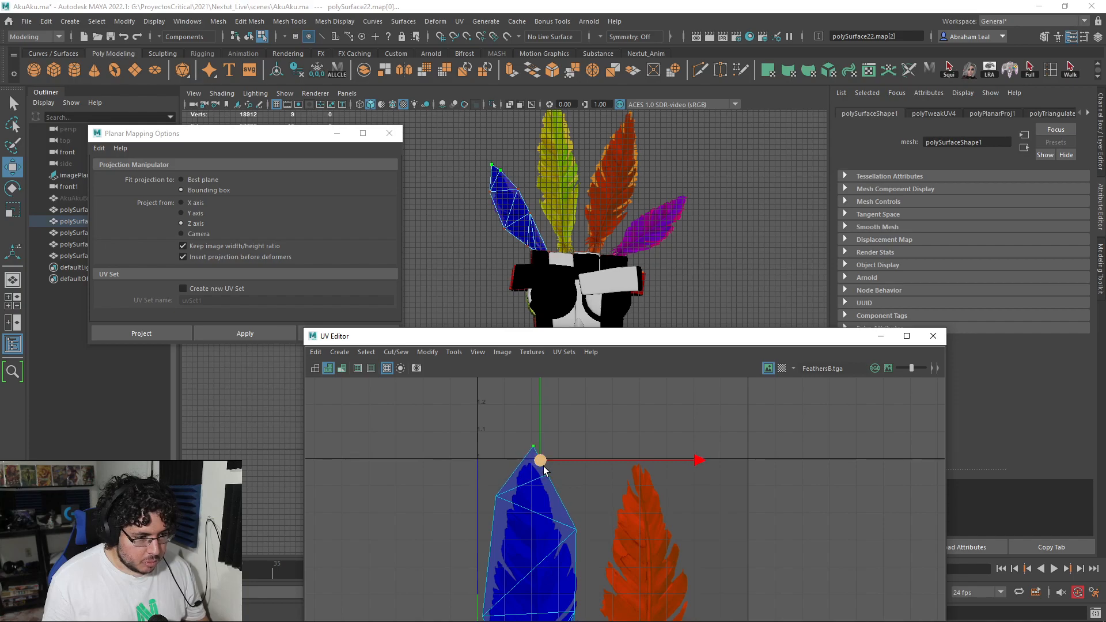
Step: Move the middle and lower UV points of the shell so they wrap the blue feather's sides and quill base
{"action": "middle_click_drag", "start_coordinate": [612, 522], "coordinate": [611, 441], "text": "alt"}
{"action": "left_click", "coordinate": [575, 449]}
{"action": "left_click_drag", "start_coordinate": [576, 450], "coordinate": [569, 450]}
{"action": "middle_click_drag", "start_coordinate": [590, 505], "coordinate": [581, 450], "text": "alt"}
{"action": "left_click", "coordinate": [565, 477]}
{"action": "left_click_drag", "start_coordinate": [564, 479], "coordinate": [575, 485]}
{"action": "middle_click_drag", "start_coordinate": [570, 501], "coordinate": [592, 425], "text": "alt"}
{"action": "scroll", "coordinate": [599, 432], "scroll_direction": "up", "scroll_amount": 3}
{"action": "left_click_drag", "start_coordinate": [614, 444], "coordinate": [489, 549]}
{"action": "left_click_drag", "start_coordinate": [541, 512], "coordinate": [540, 551]}
{"action": "left_click_drag", "start_coordinate": [546, 544], "coordinate": [538, 529]}
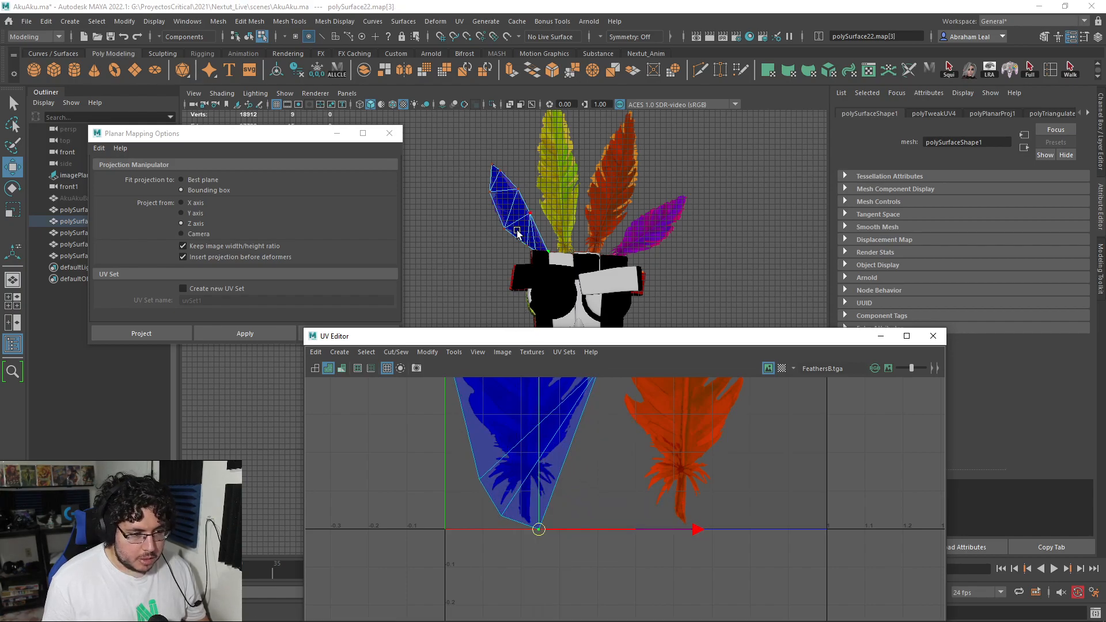
Step: Select the blue feather plane in the front view, enlarge it uniformly, and clear the selection
{"action": "right_click_drag", "start_coordinate": [517, 233], "coordinate": [556, 198]}
{"action": "scroll", "coordinate": [662, 280], "scroll_direction": "up", "scroll_amount": 4}
{"action": "middle_click_drag", "start_coordinate": [514, 219], "coordinate": [490, 214], "text": "alt"}
{"action": "left_click", "coordinate": [473, 210]}
{"action": "left_click", "coordinate": [506, 258]}
{"action": "key", "text": "r"}
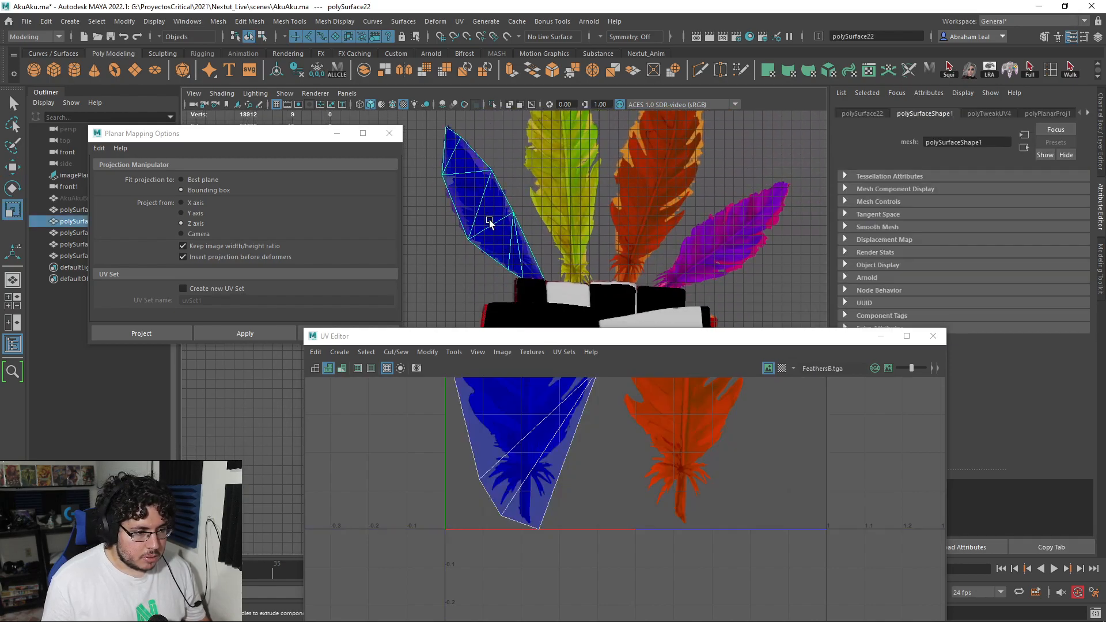
{"action": "mouse_move", "coordinate": [501, 206]}
{"action": "left_mouse_down"}
{"action": "mouse_move", "coordinate": [515, 208]}
{"action": "mouse_move", "coordinate": [499, 203]}
{"action": "left_mouse_up"}
{"action": "key", "text": "w"}
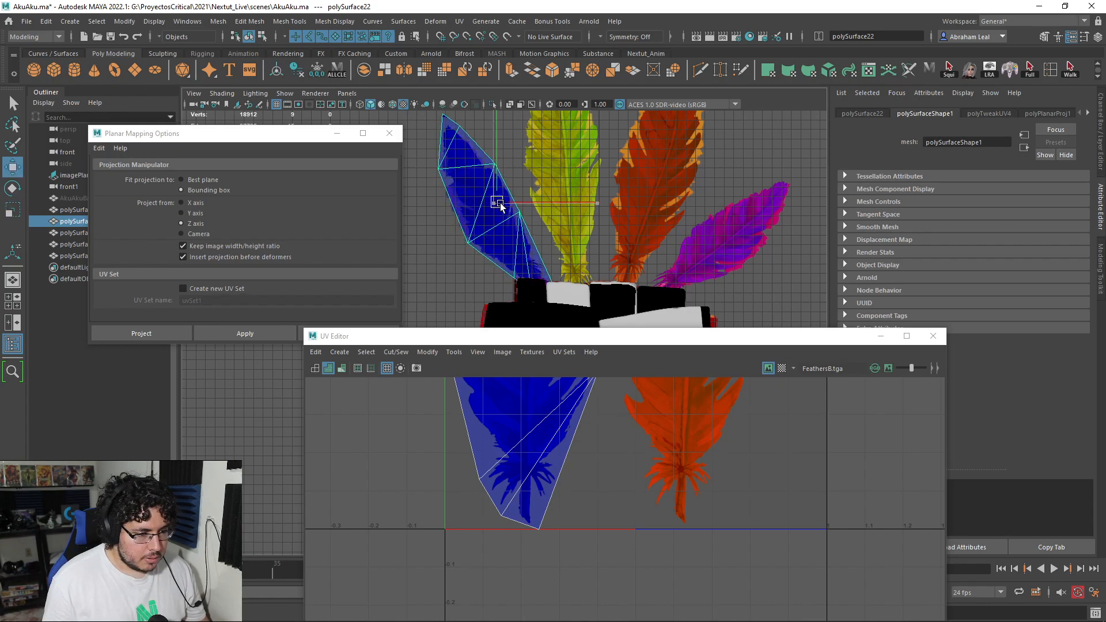
{"action": "left_click", "coordinate": [461, 257]}
Step: Return to the perspective view and put the UV Editor away
{"action": "key", "text": "space"}
{"action": "left_click_drag", "start_coordinate": [497, 258], "coordinate": [499, 233]}
{"action": "middle_click_drag", "start_coordinate": [499, 233], "coordinate": [523, 248], "text": "alt"}
{"action": "left_click_drag", "start_coordinate": [523, 248], "coordinate": [585, 301], "text": "alt"}
{"action": "left_click", "coordinate": [662, 257]}
{"action": "middle_click_drag", "start_coordinate": [585, 301], "coordinate": [580, 219], "text": "alt"}
{"action": "left_click_drag", "start_coordinate": [581, 219], "coordinate": [646, 271], "text": "alt"}
{"action": "left_click", "coordinate": [874, 337]}
Step: Examine the textured feather planes and the mask body from several angles in the perspective view
{"action": "right_click_drag", "start_coordinate": [501, 259], "coordinate": [559, 269], "text": "alt"}
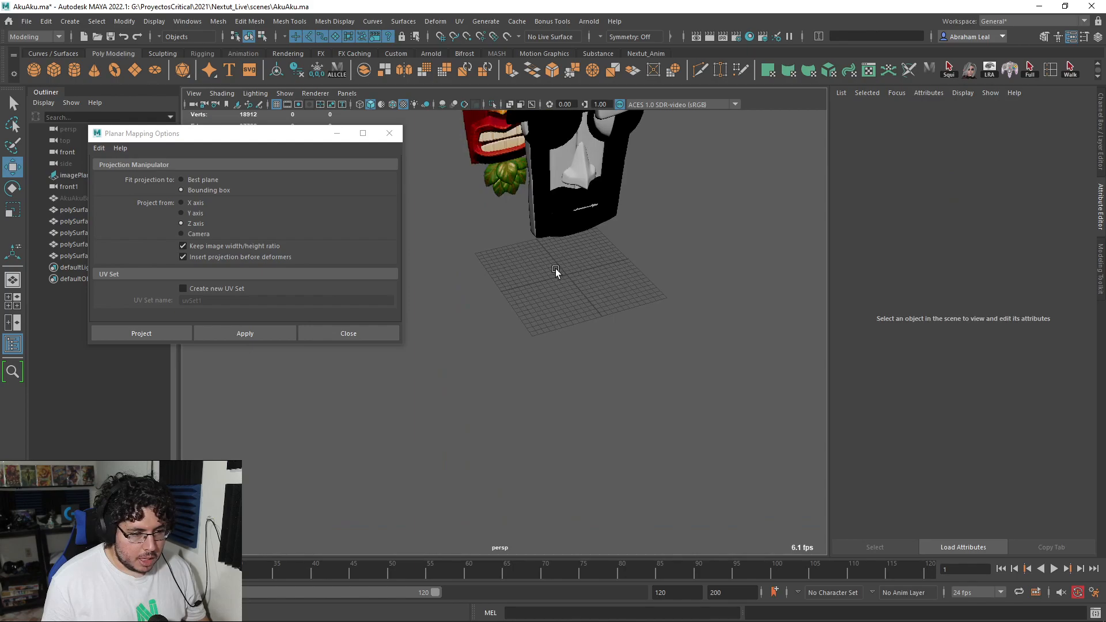
{"action": "left_click_drag", "start_coordinate": [559, 269], "coordinate": [612, 265], "text": "alt"}
{"action": "middle_click_drag", "start_coordinate": [611, 265], "coordinate": [609, 407], "text": "alt"}
{"action": "right_click_drag", "start_coordinate": [608, 406], "coordinate": [650, 380], "text": "alt"}
{"action": "key", "text": "q"}
{"action": "left_click_drag", "start_coordinate": [662, 234], "coordinate": [487, 410]}
{"action": "left_click_drag", "start_coordinate": [557, 324], "coordinate": [577, 323], "text": "alt"}
{"action": "right_click_drag", "start_coordinate": [577, 324], "coordinate": [576, 167], "text": "alt"}
{"action": "middle_click_drag", "start_coordinate": [576, 167], "coordinate": [553, 299], "text": "alt"}
Step: Assign a new Lambert material to the mask's body mesh
{"action": "left_click", "coordinate": [530, 223], "text": "ctrl"}
{"action": "left_click_drag", "start_coordinate": [530, 223], "coordinate": [566, 276], "text": "alt"}
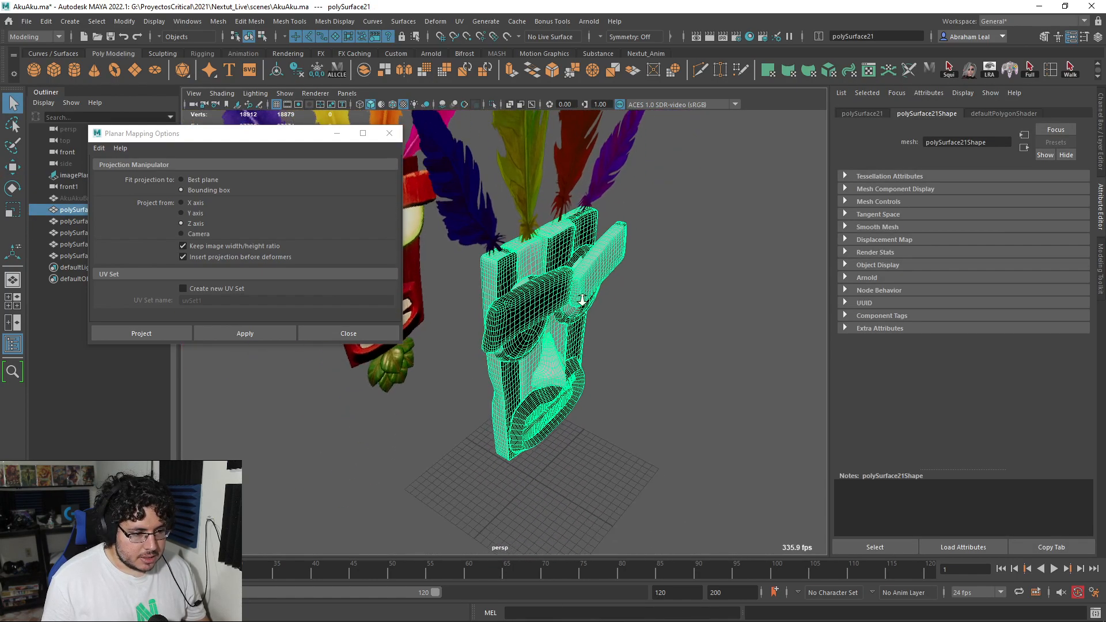
{"action": "right_click", "coordinate": [566, 276]}
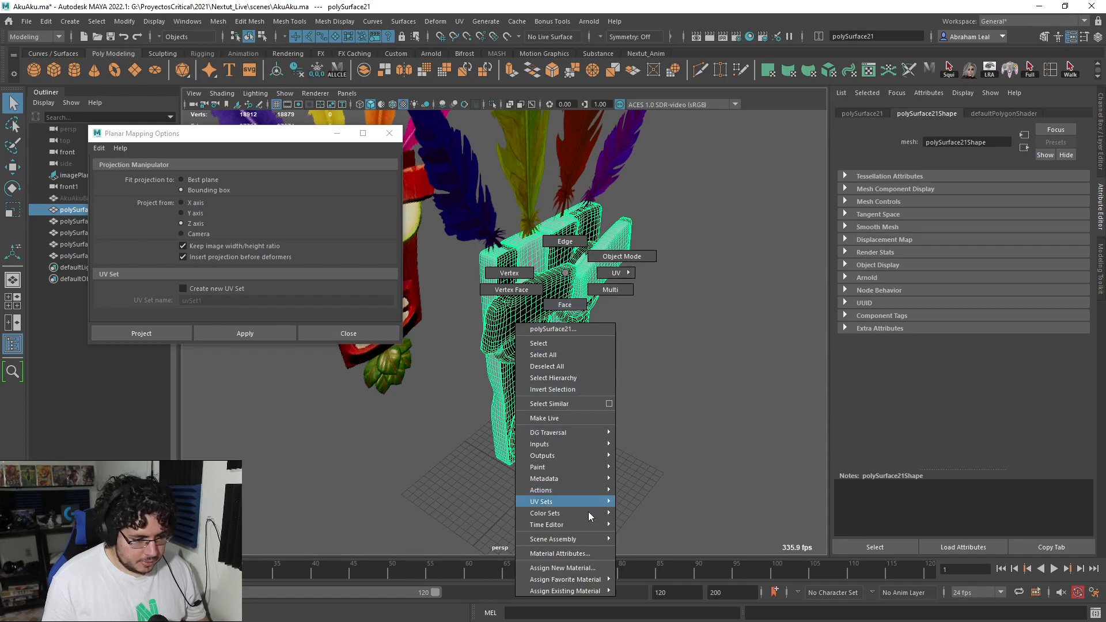
{"action": "left_click", "coordinate": [580, 568]}
{"action": "left_click", "coordinate": [458, 296]}
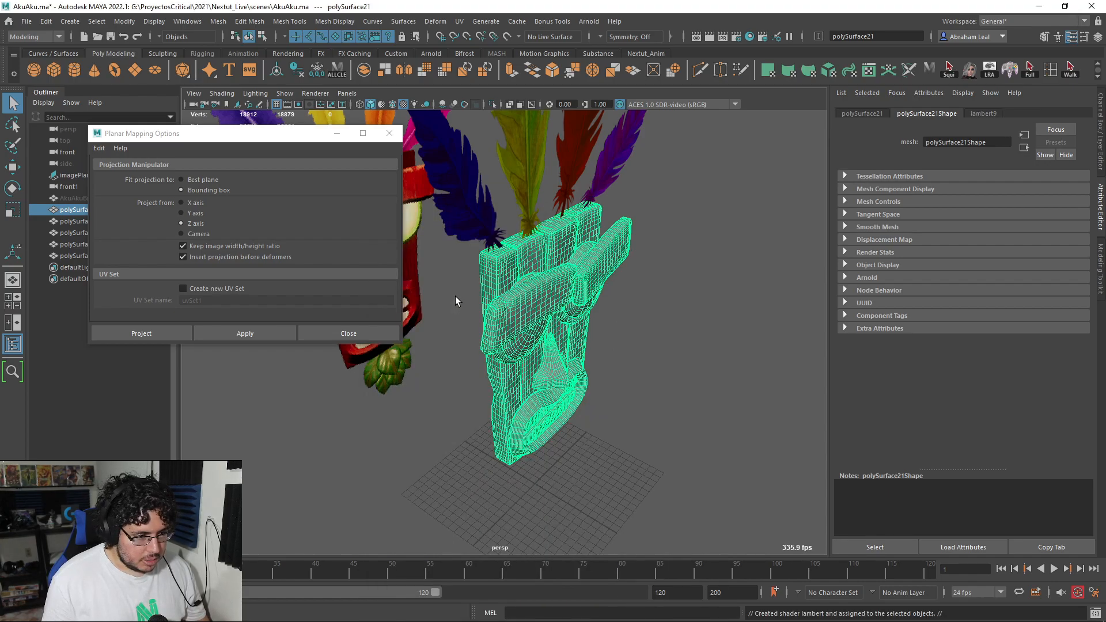
Step: Connect a File texture to the mask material's colour, load AkuAku_uvReady_DefaultMaterial_BaseColor.tga from assets\AkuAku, and inspect the mask
{"action": "left_click", "coordinate": [1076, 243]}
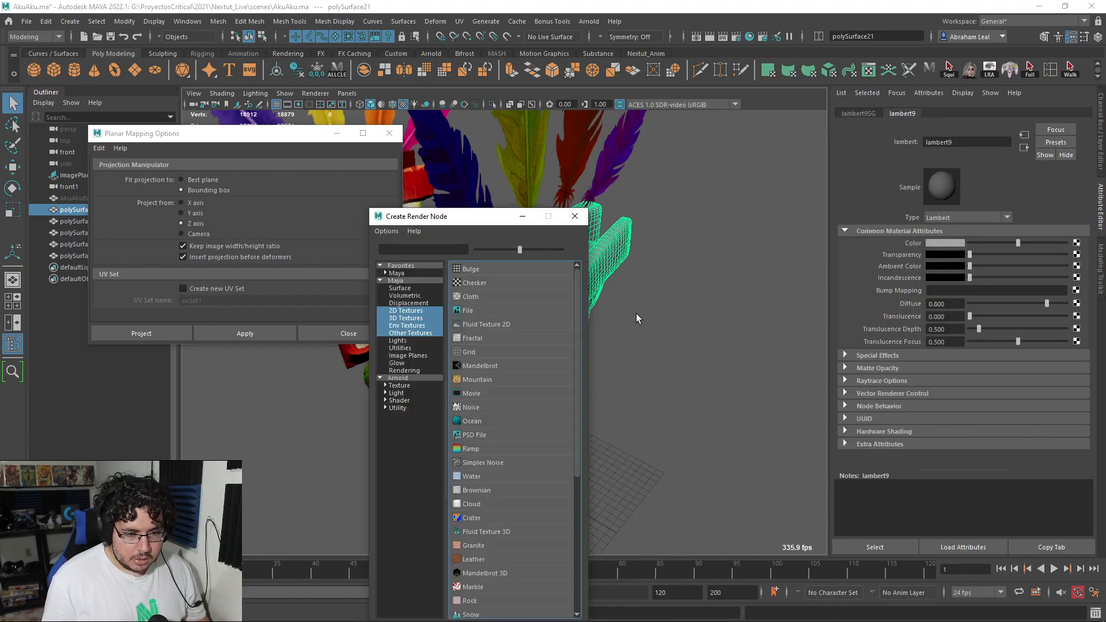
{"action": "left_click", "coordinate": [467, 311]}
{"action": "left_click", "coordinate": [1072, 270]}
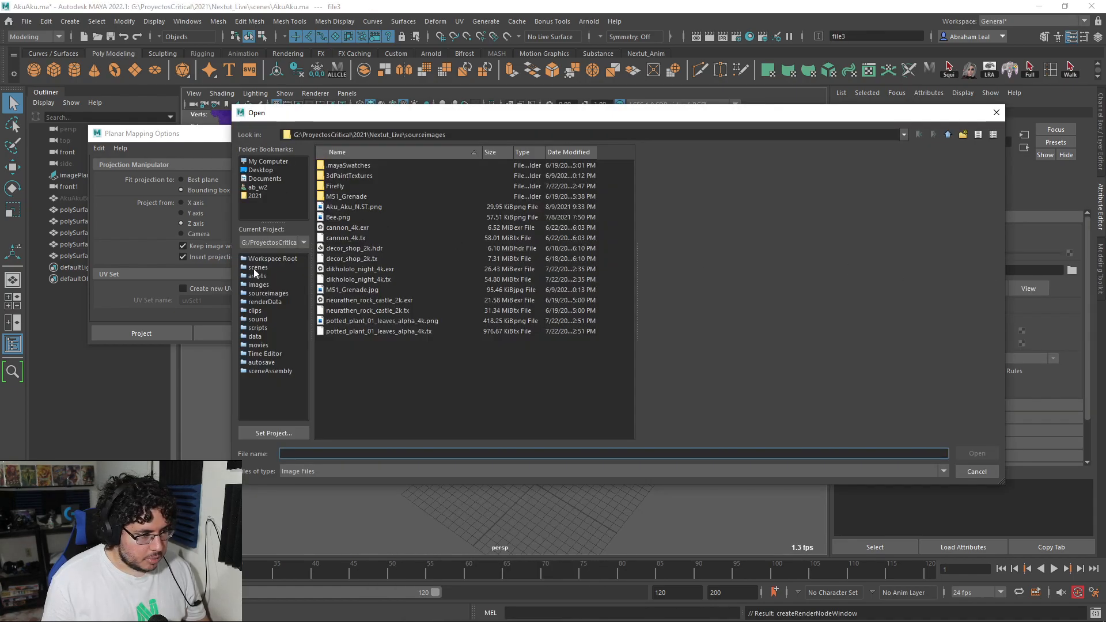
{"action": "double_click", "coordinate": [343, 165]}
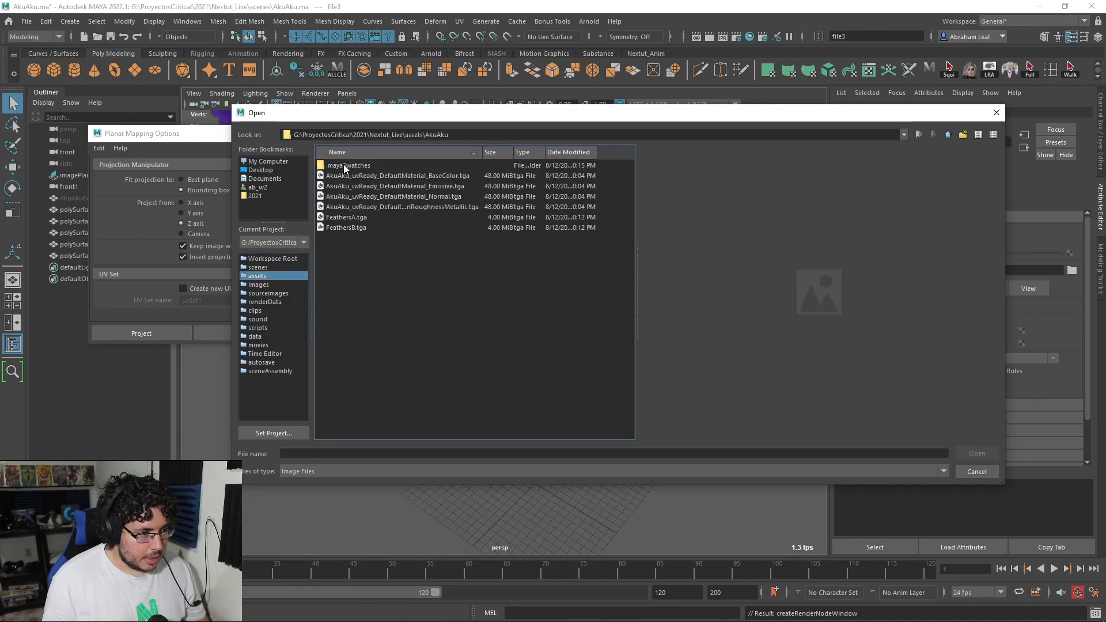
{"action": "left_click", "coordinate": [379, 175]}
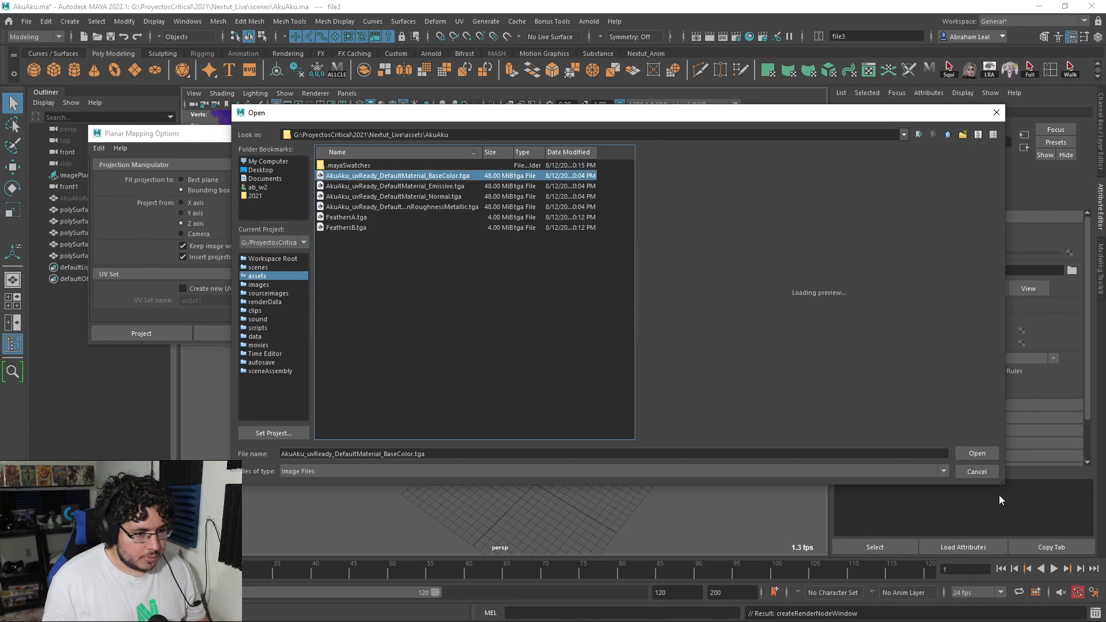
{"action": "left_click", "coordinate": [978, 453]}
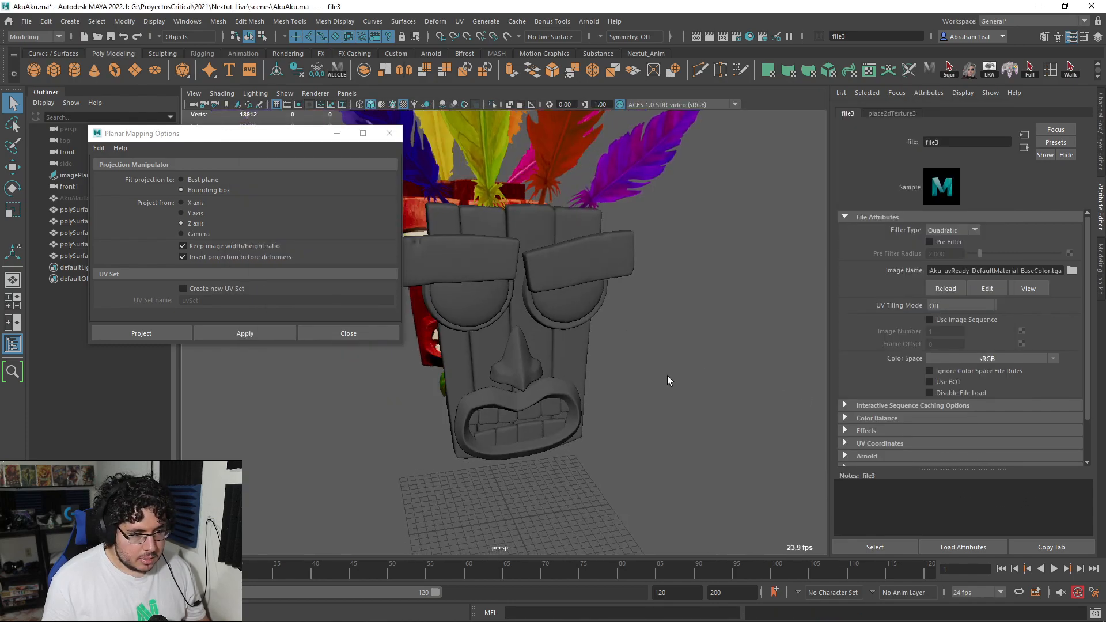
{"action": "left_click_drag", "start_coordinate": [661, 360], "coordinate": [472, 311], "text": "alt"}
{"action": "middle_click_drag", "start_coordinate": [472, 311], "coordinate": [525, 343], "text": "alt"}
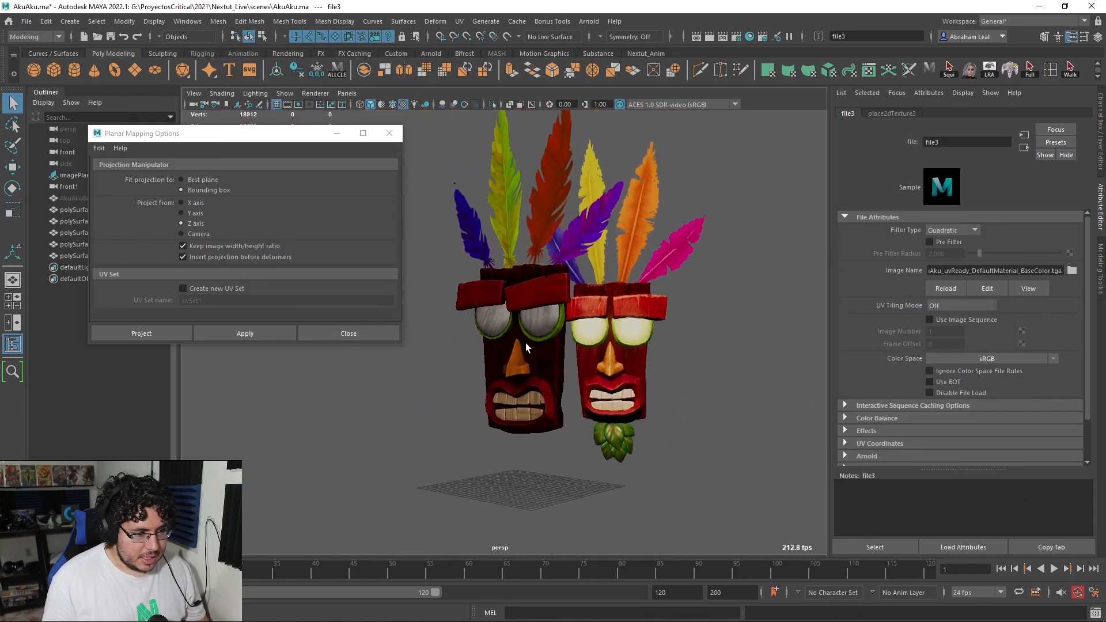
{"action": "left_click_drag", "start_coordinate": [525, 344], "coordinate": [631, 375], "text": "alt"}
{"action": "mouse_move", "coordinate": [632, 375]}
{"action": "right_mouse_down", "text": "alt"}
{"action": "mouse_move", "coordinate": [738, 410]}
{"action": "mouse_move", "coordinate": [631, 376]}
{"action": "right_mouse_up", "text": "alt"}
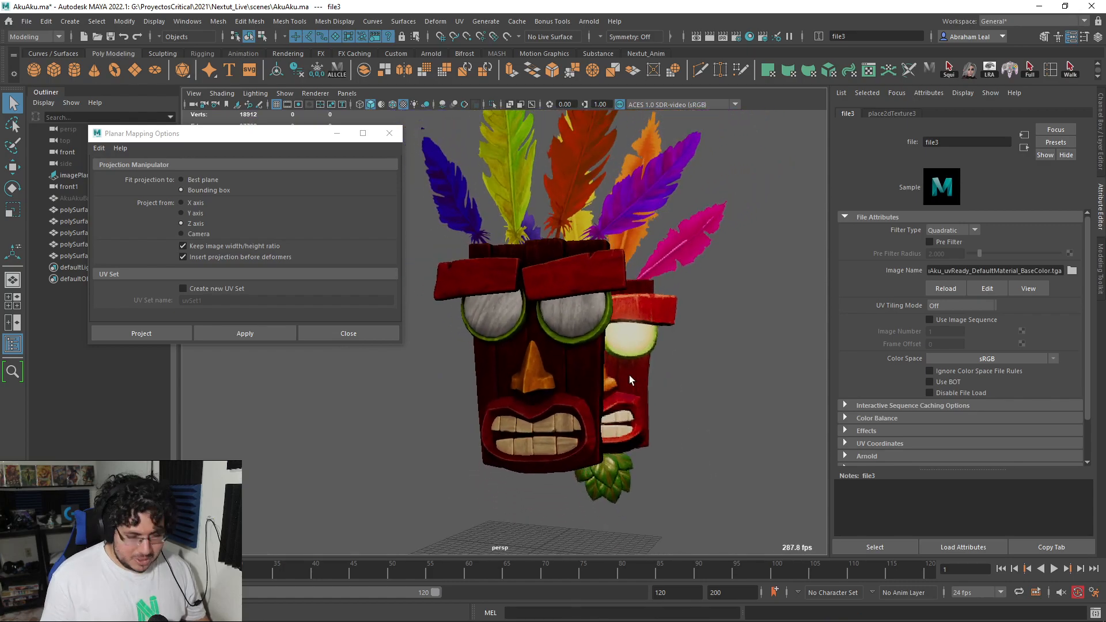